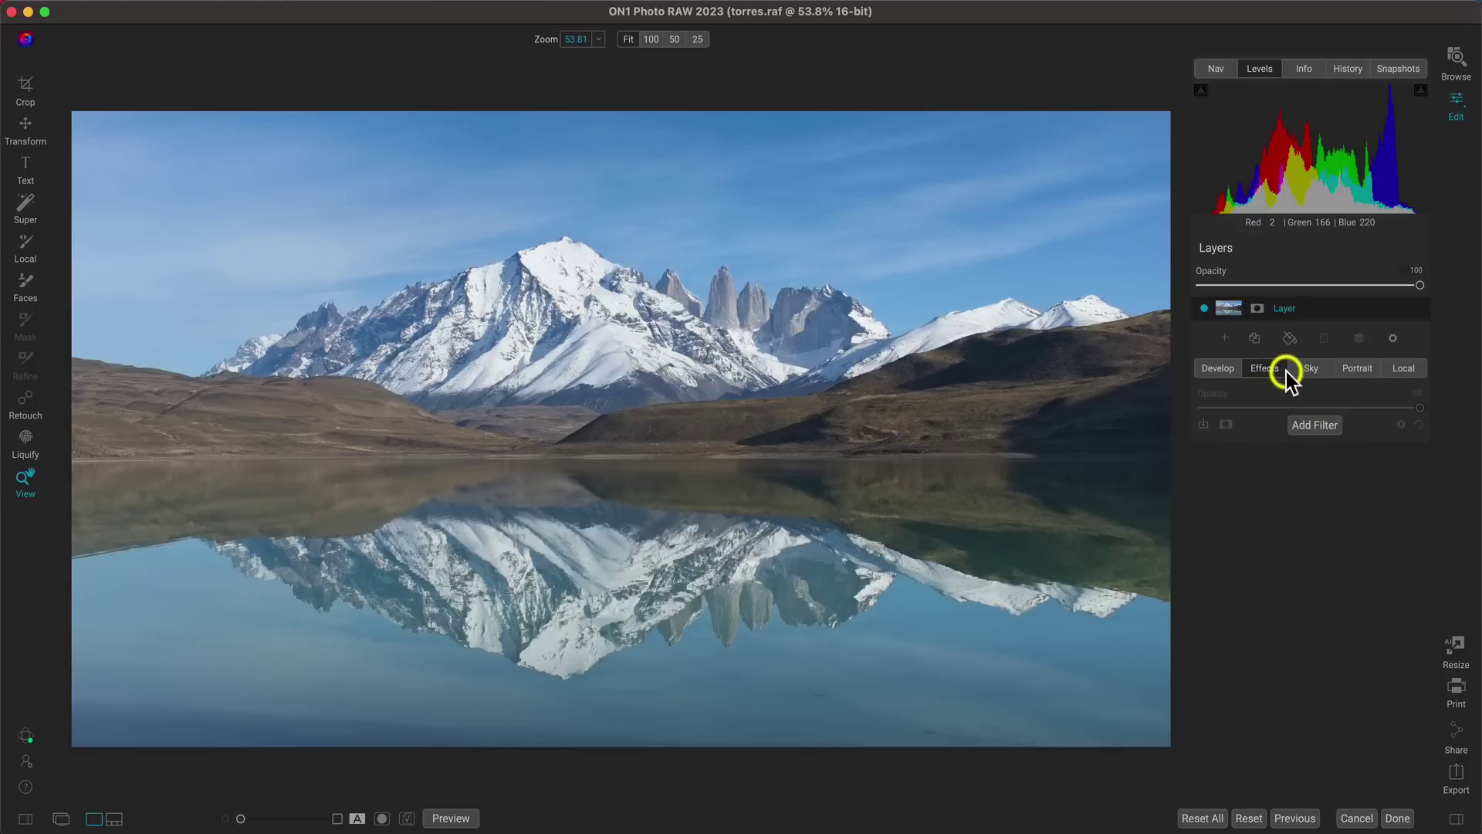
# Search the filters for "detail" and add a Dynamic Contrast filter to the photo
pyautogui.click(1320, 423)
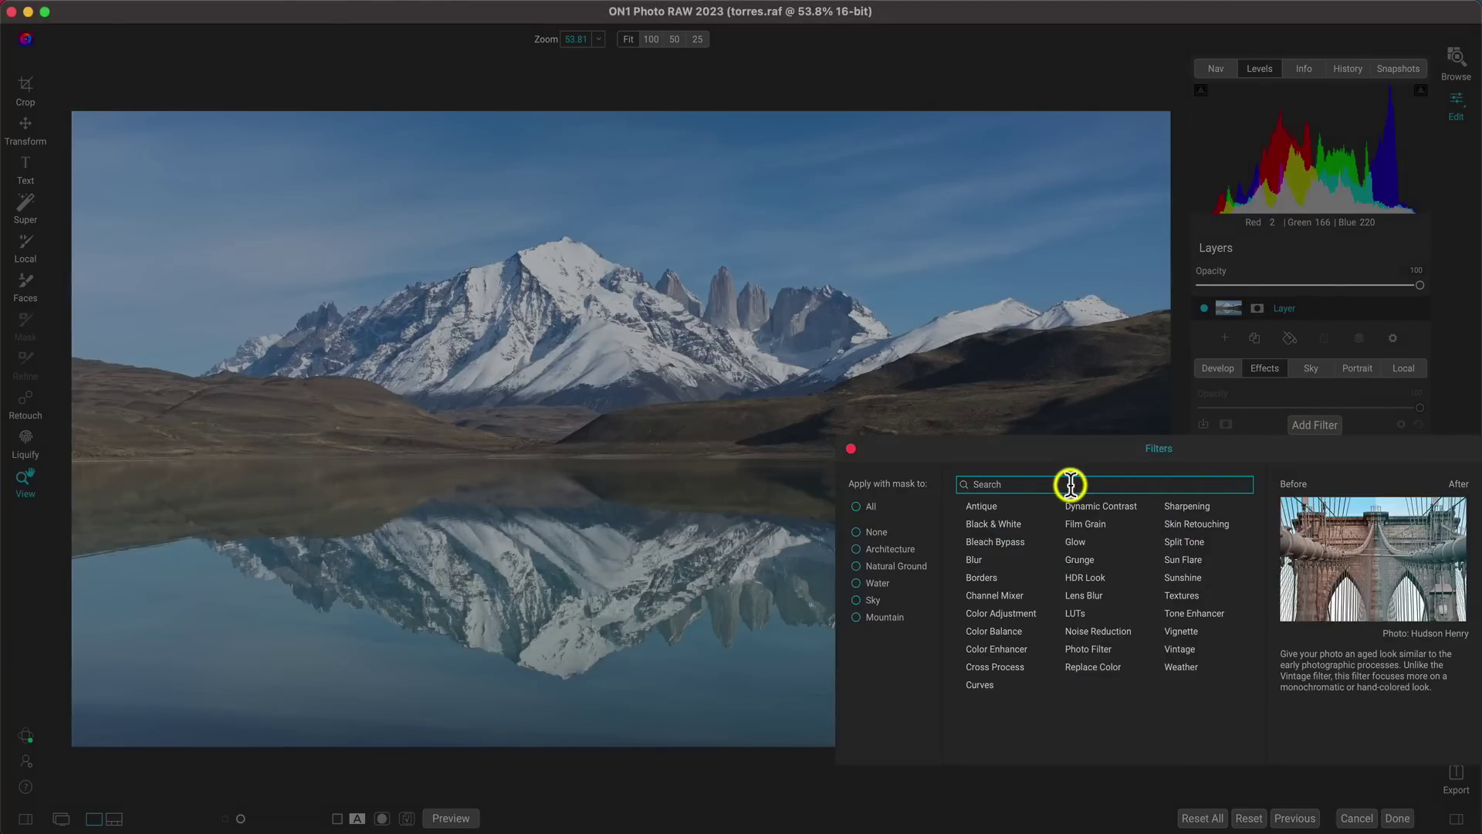
pyautogui.write('deta')
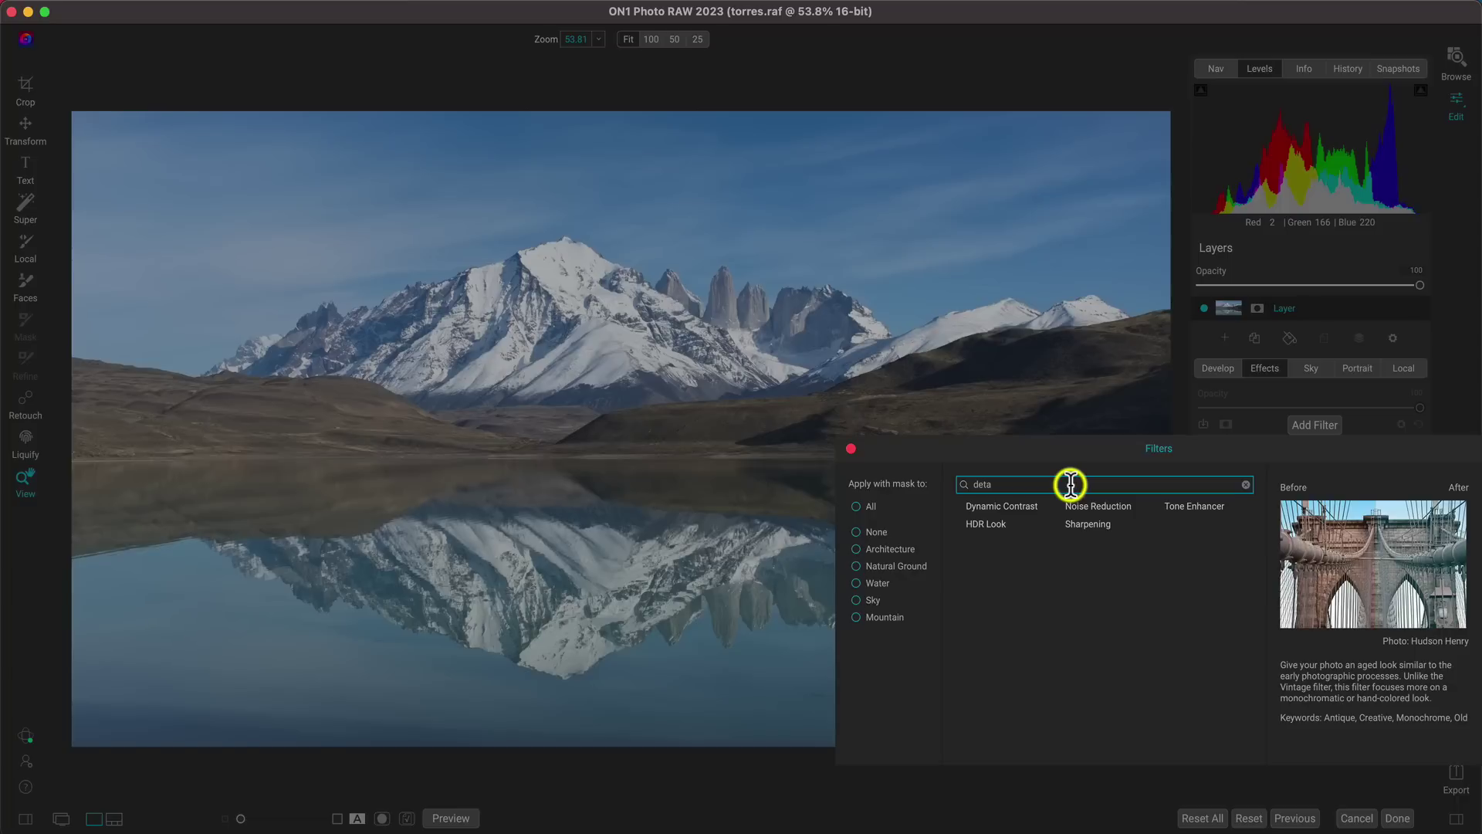
pyautogui.write('il')
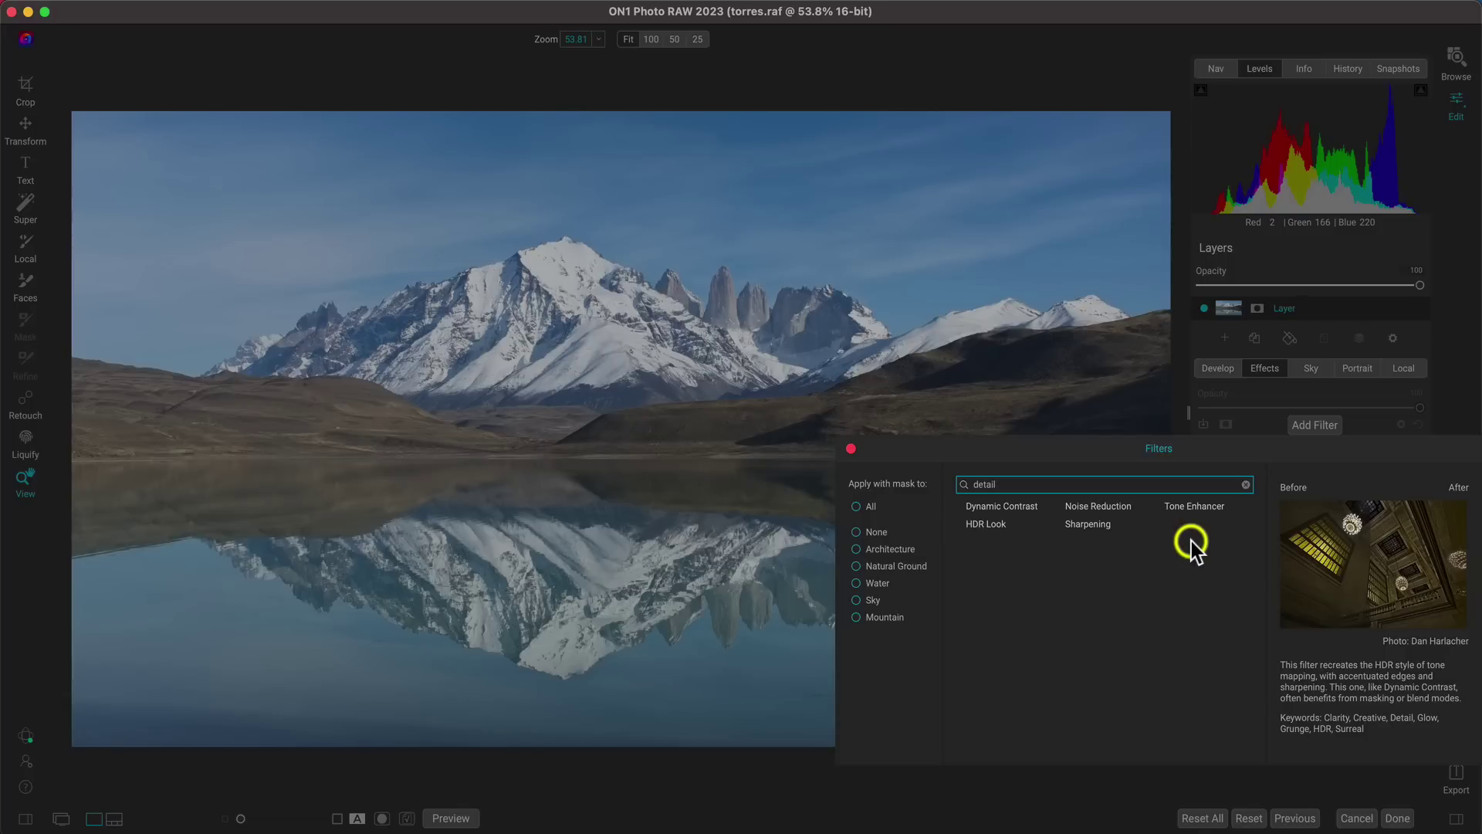
pyautogui.click(1016, 508)
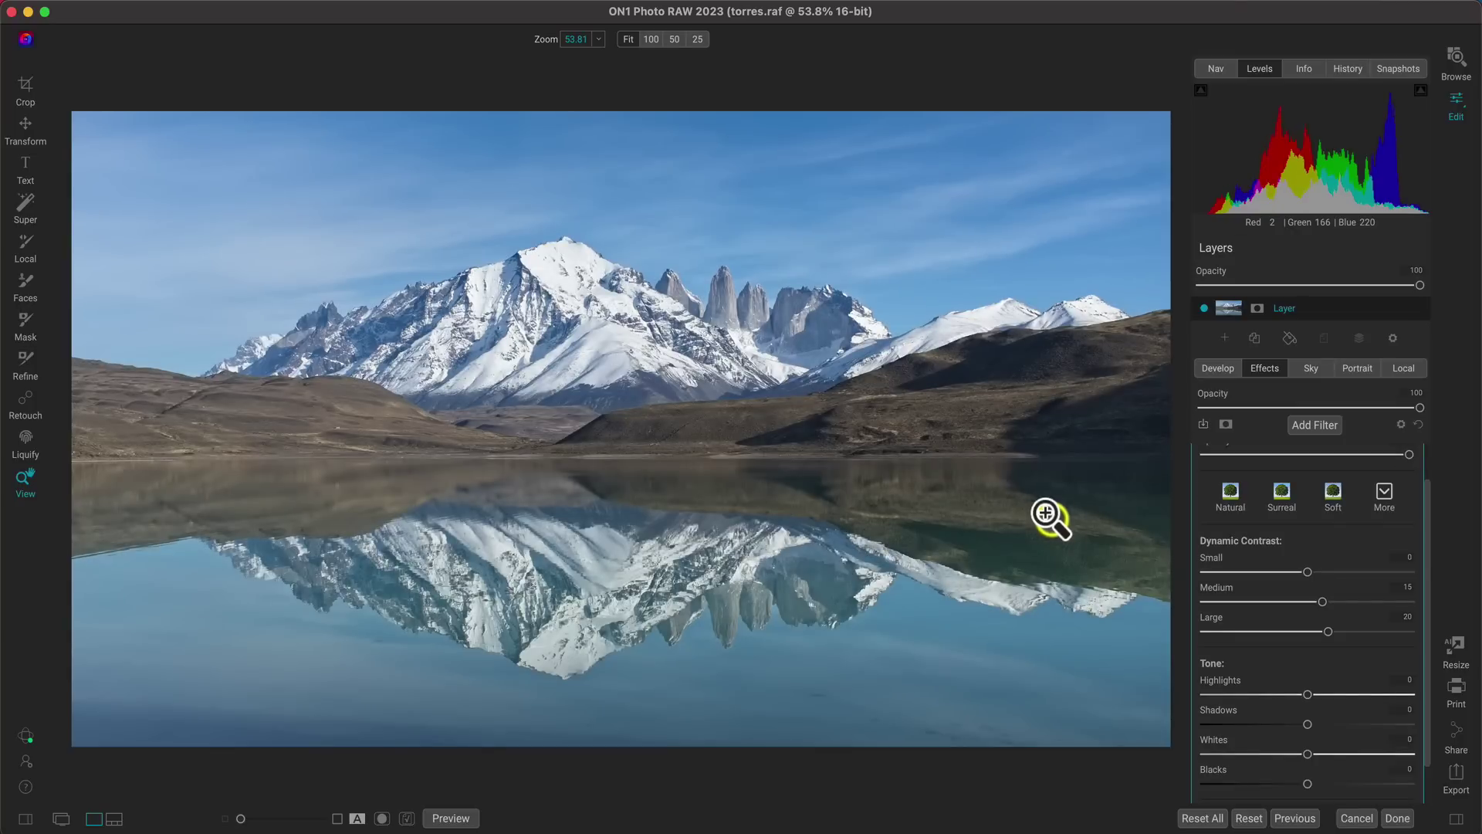
# Apply the Surreal preset to the Dynamic Contrast filter and lower the filter's opacity to 75
pyautogui.scroll(2, 1300, 557)
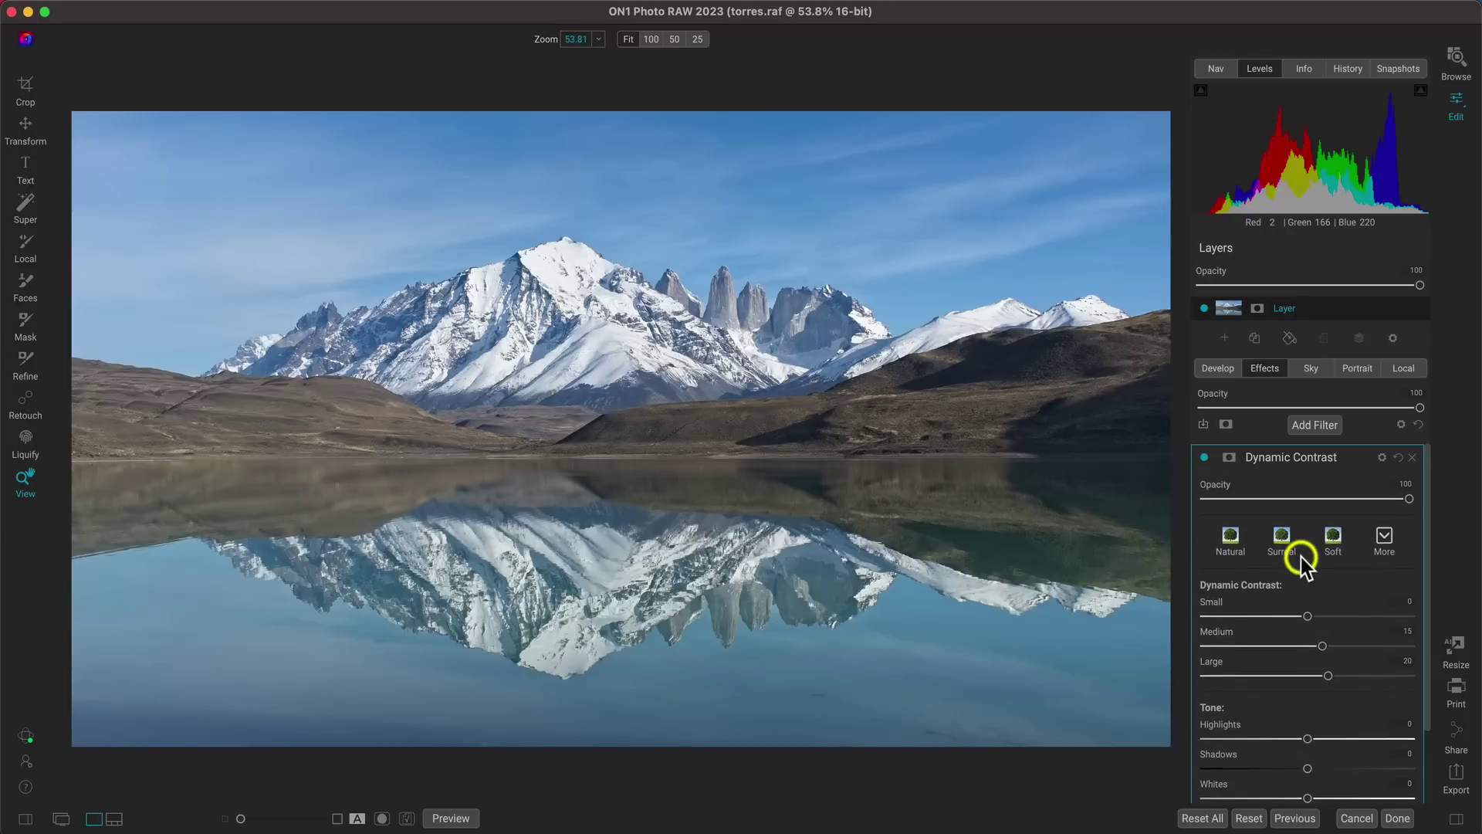
pyautogui.click(1284, 536)
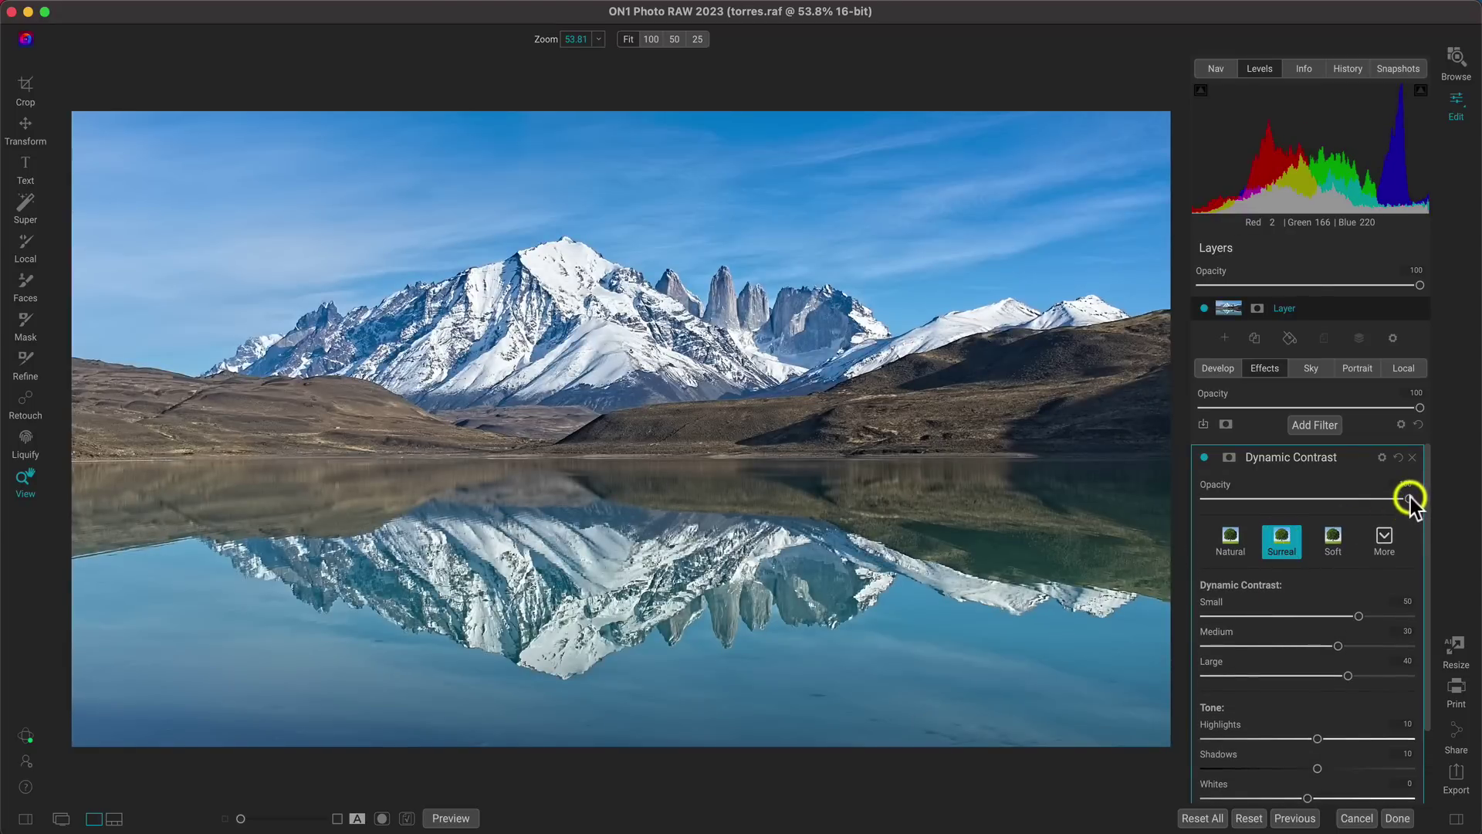
pyautogui.moveTo(1402, 497); pyautogui.dragTo(1361, 499)
pyautogui.moveTo(1359, 502); pyautogui.dragTo(1359, 503)
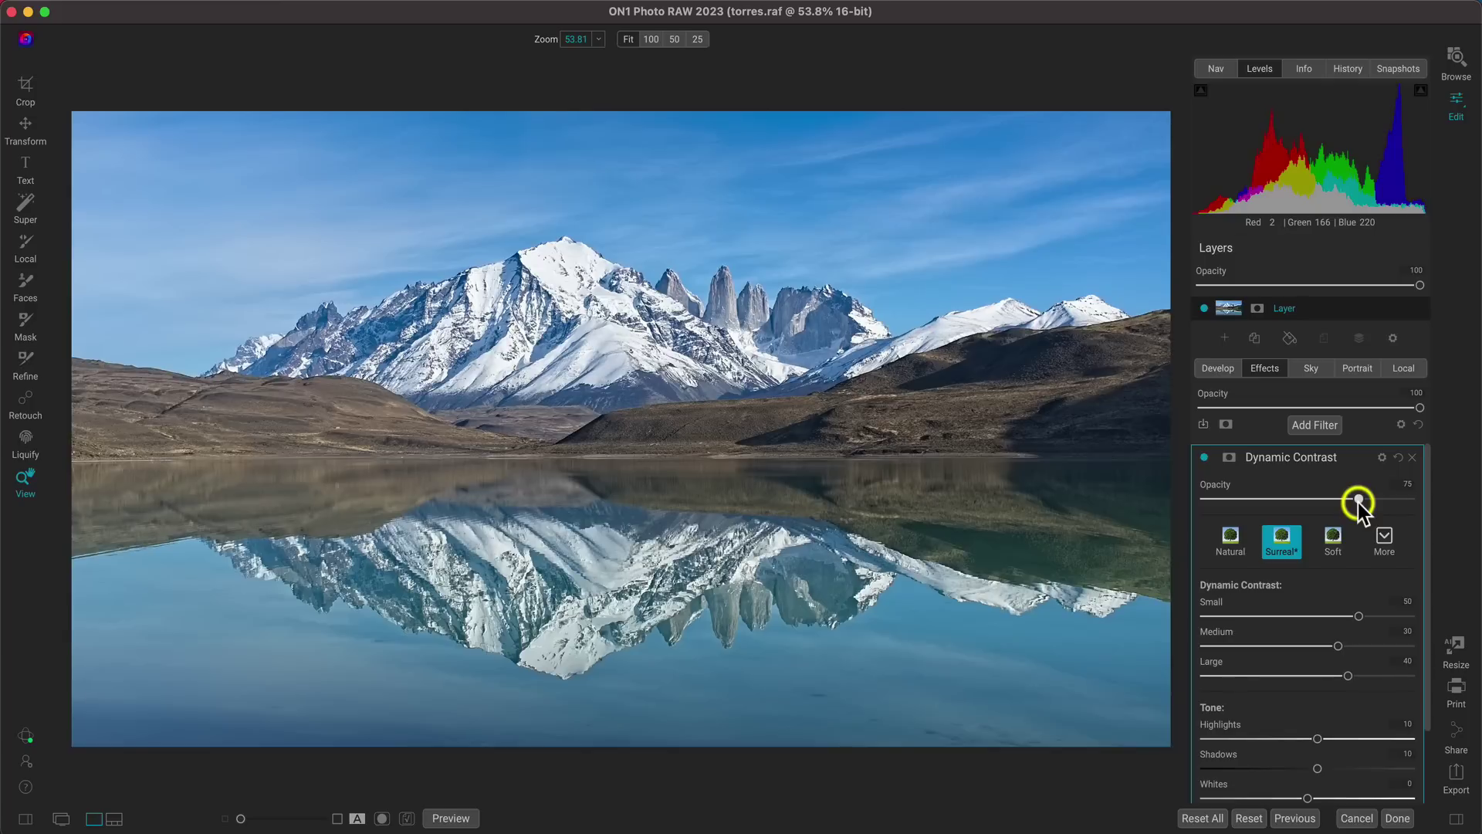
# Turn the Dynamic Contrast filter off and on to compare the photo with and without it
pyautogui.click(1204, 457)
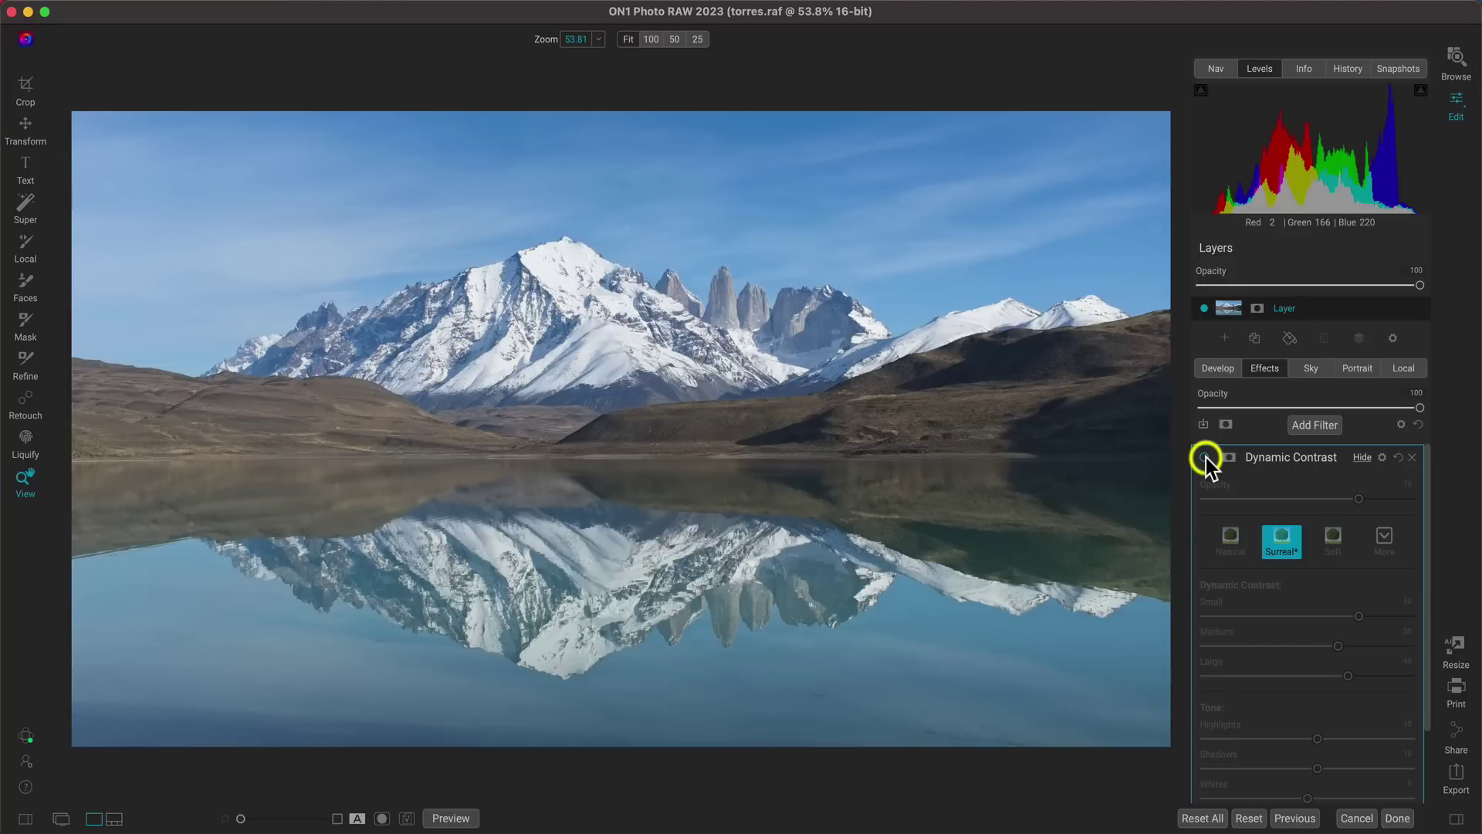
pyautogui.click(1205, 457)
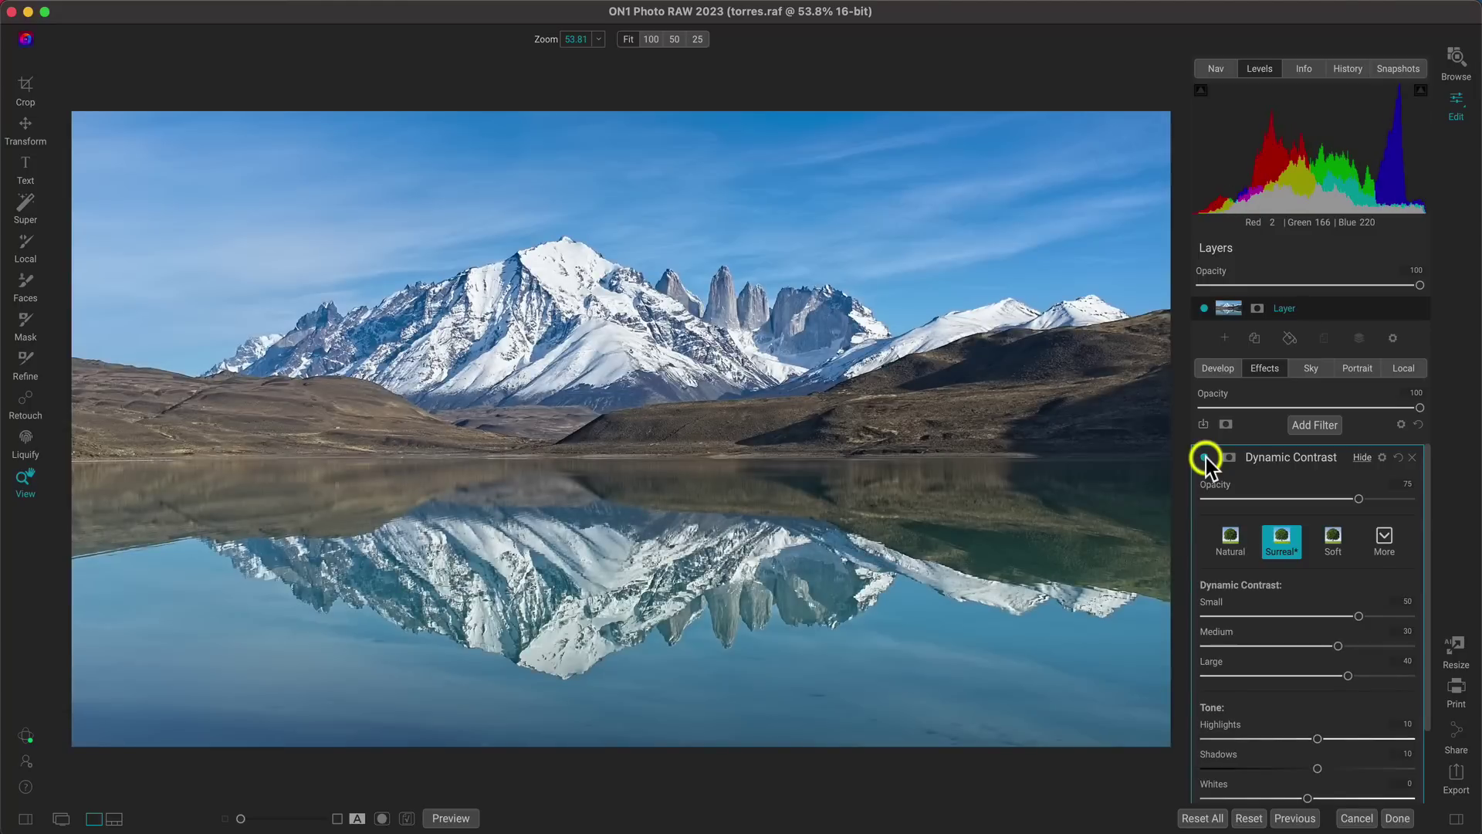
pyautogui.click(1205, 457)
pyautogui.click(1205, 457)
# Show the Dynamic Contrast filter's mask settings and view the mask in place of the photo before returning to the image
pyautogui.click(1229, 459)
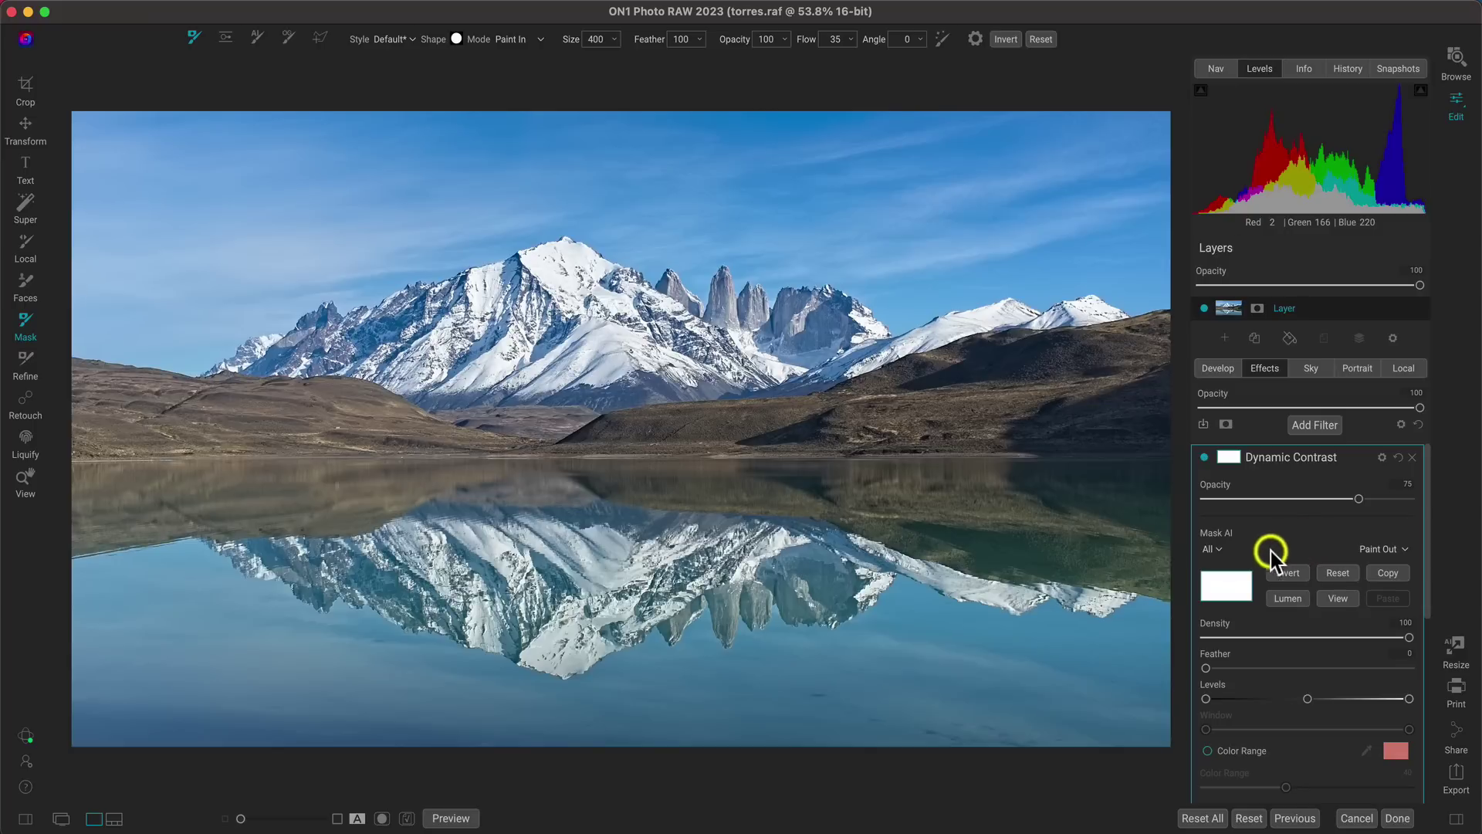
pyautogui.click(1338, 598)
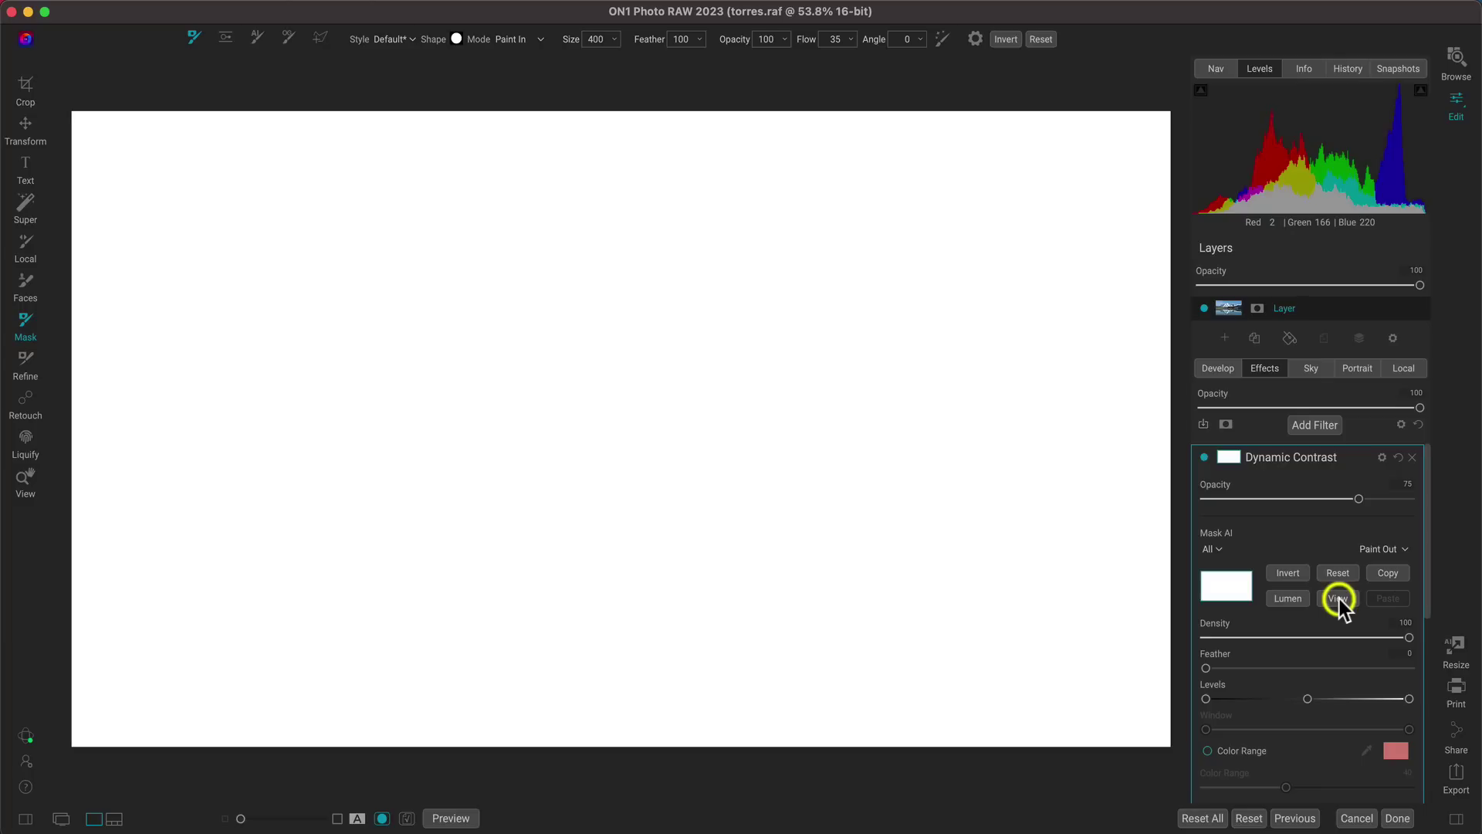
pyautogui.click(1338, 598)
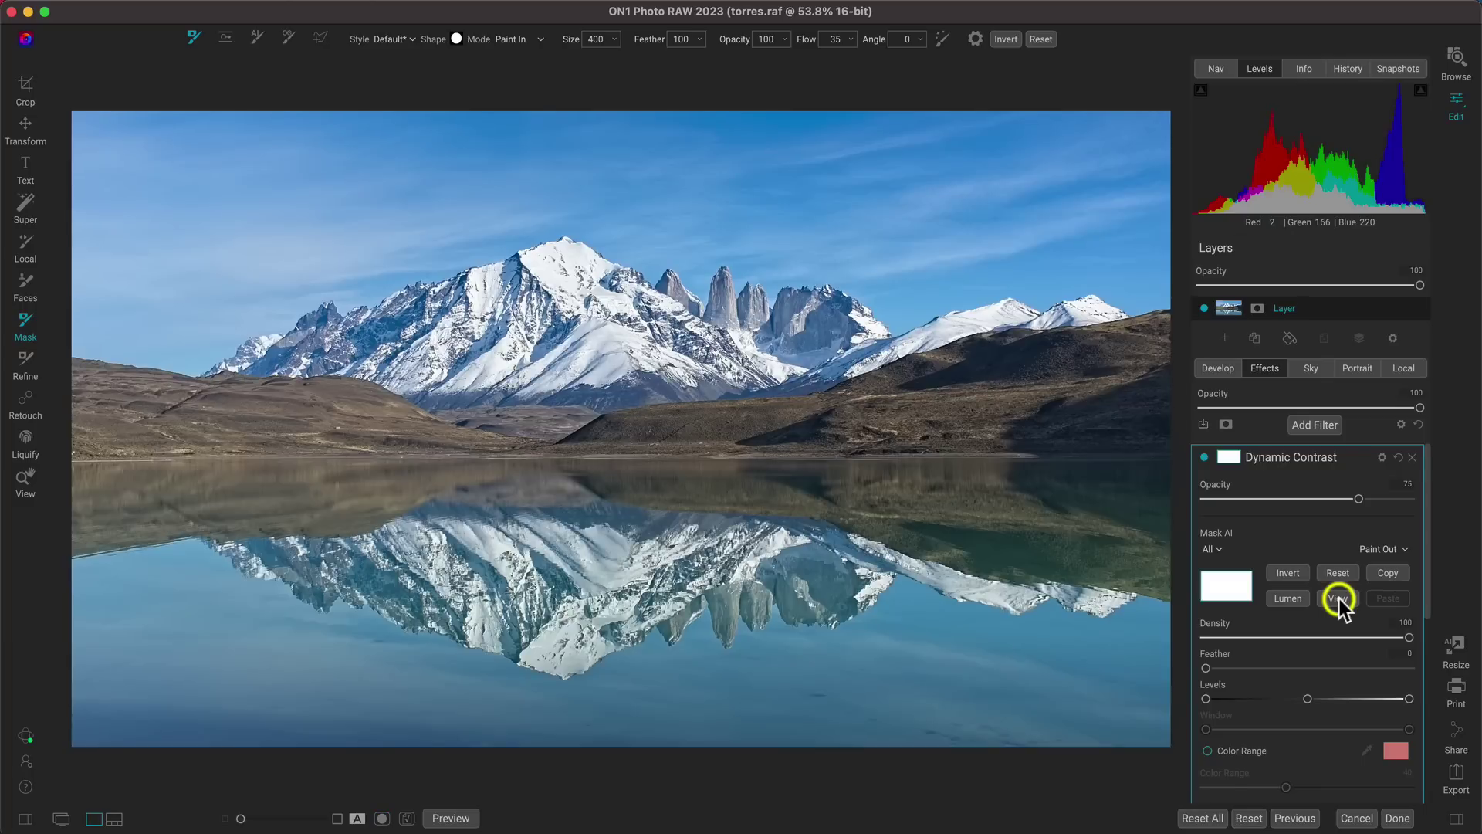
# Invert the Dynamic Contrast mask to hide the filter everywhere, and check the mask and the filter's effect
pyautogui.click(1291, 573)
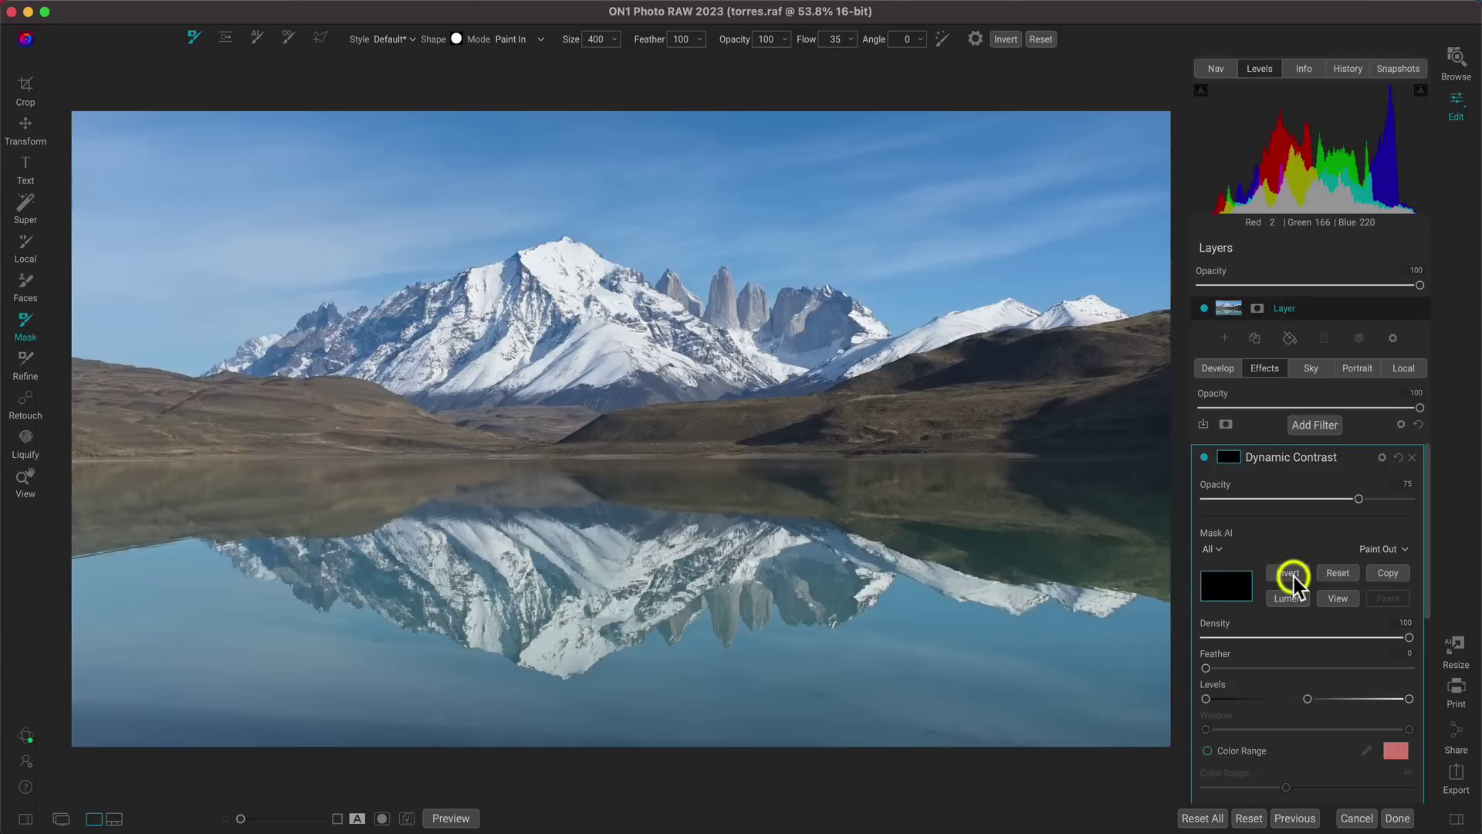
pyautogui.click(1338, 598)
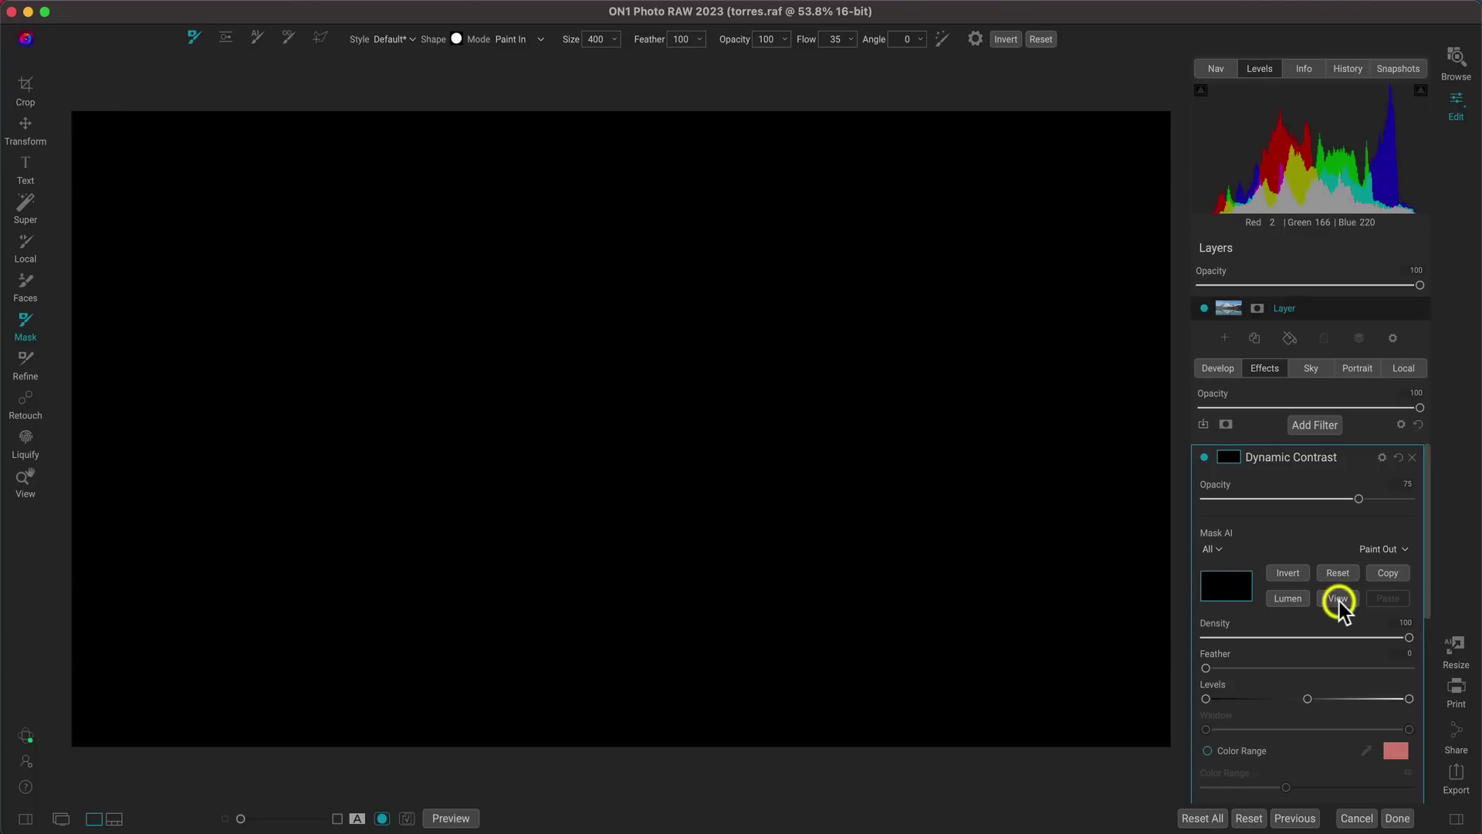
pyautogui.click(1338, 599)
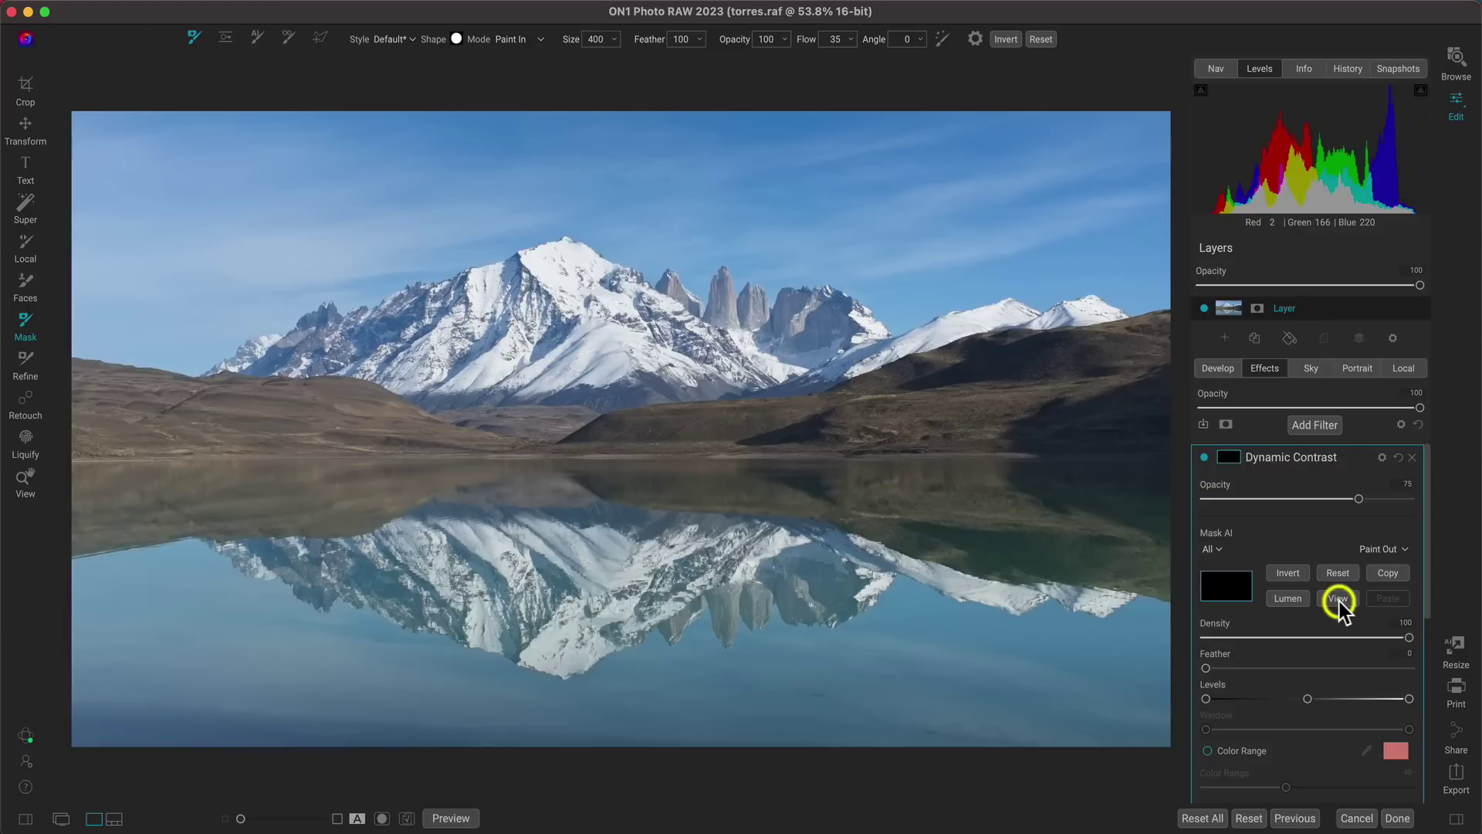
pyautogui.click(1204, 458)
pyautogui.click(1204, 457)
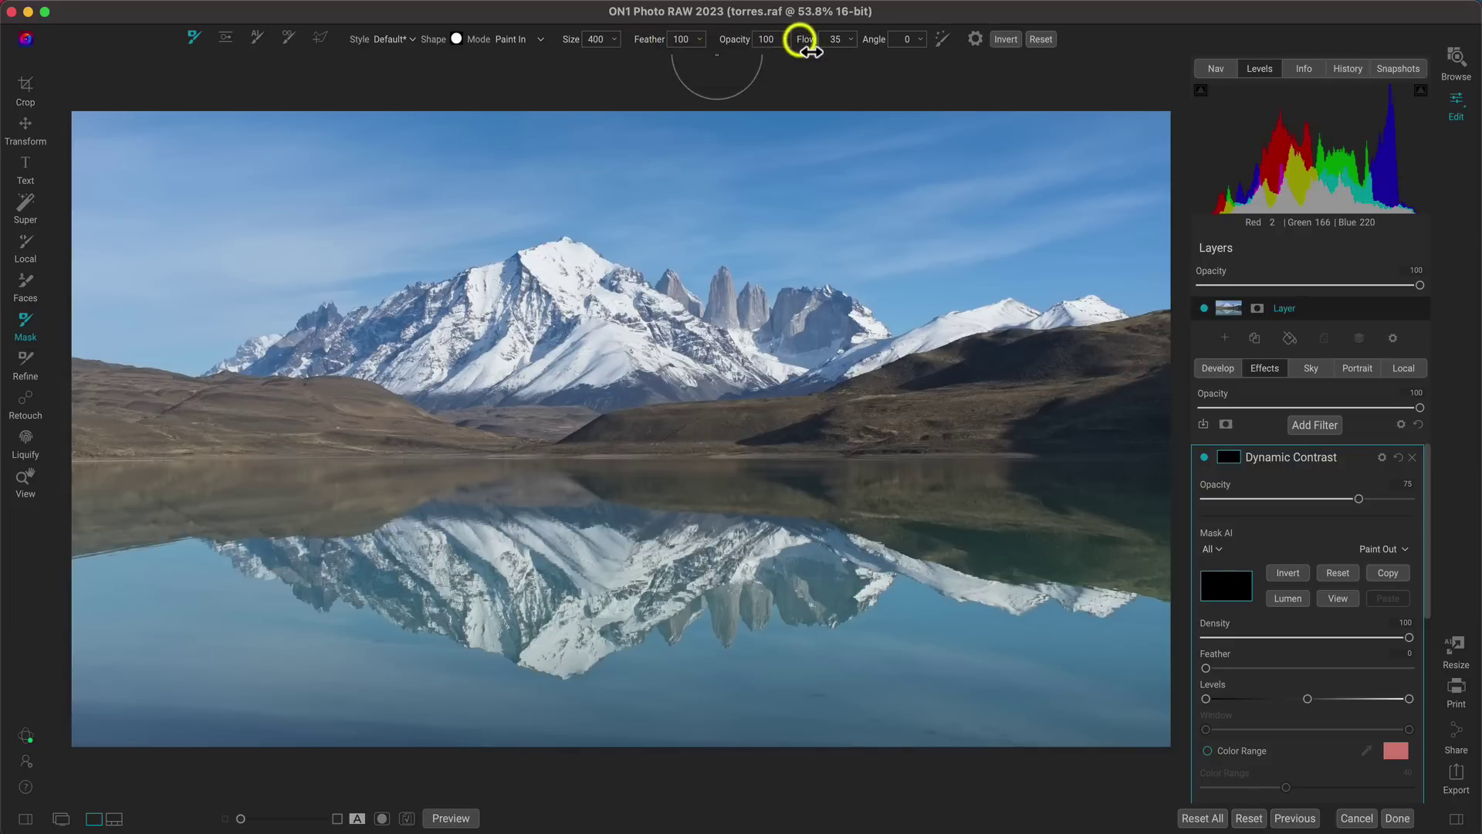
# Paint Dynamic Contrast in over the mountains and hills at flow 100, with brush size 700 reduced to 350 for the narrower areas
pyautogui.moveTo(809, 58); pyautogui.dragTo(931, 63)
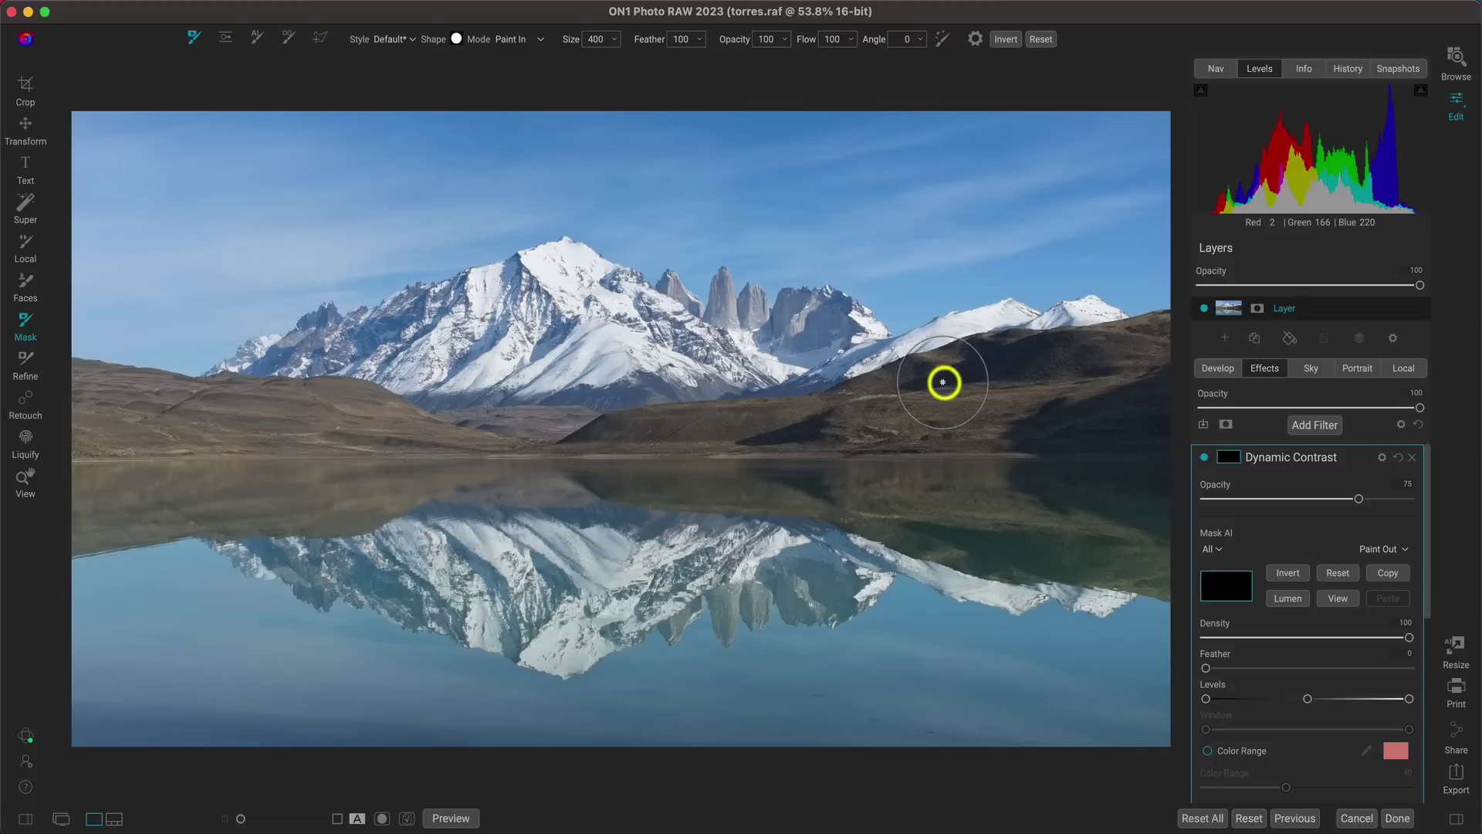
pyautogui.press(']')
pyautogui.press(']')
pyautogui.press(']')
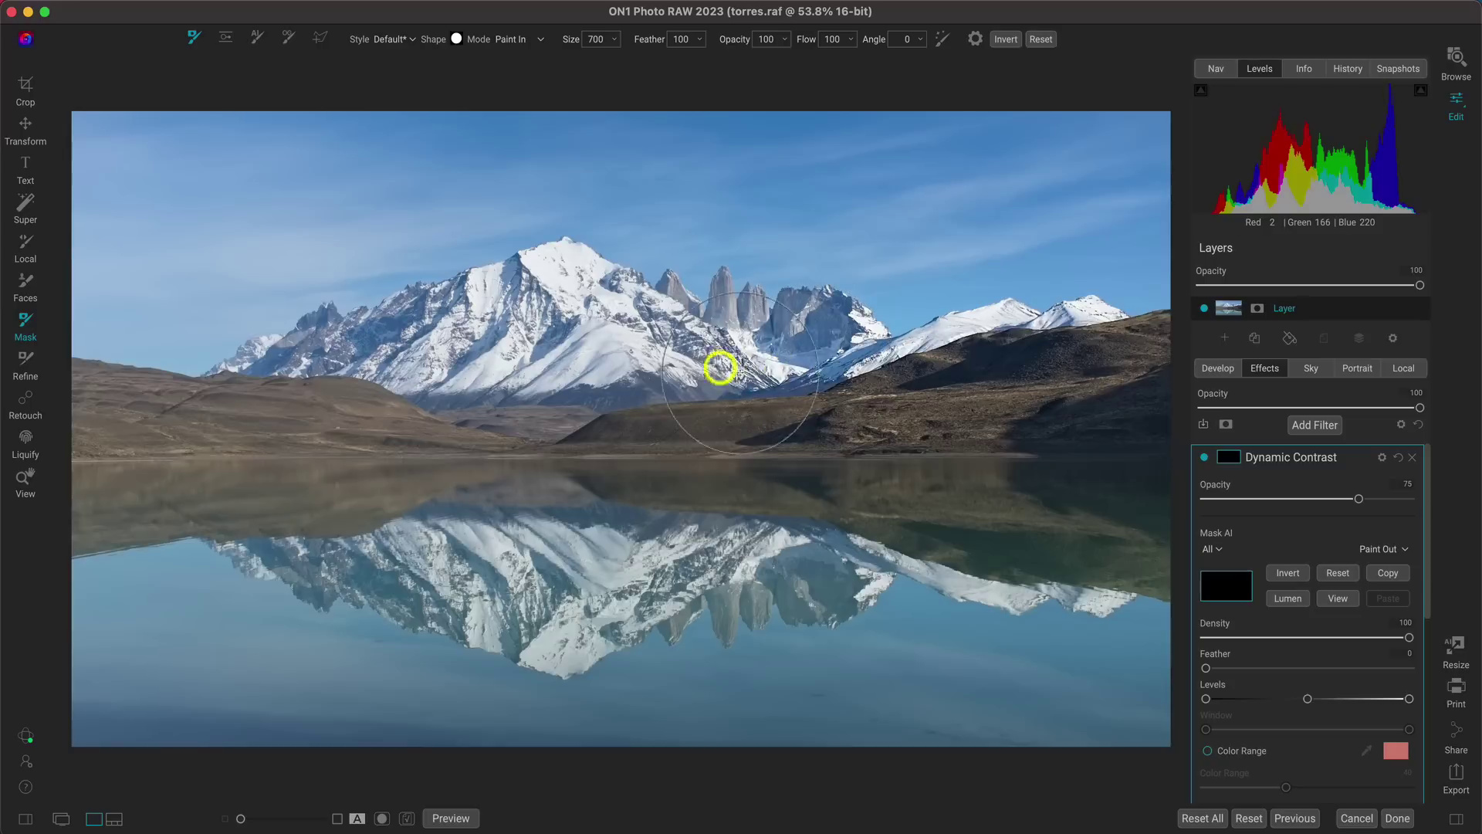
pyautogui.moveTo(720, 367)
pyautogui.mouseDown()
pyautogui.moveTo(540, 317)
pyautogui.moveTo(351, 385)
pyautogui.mouseUp()
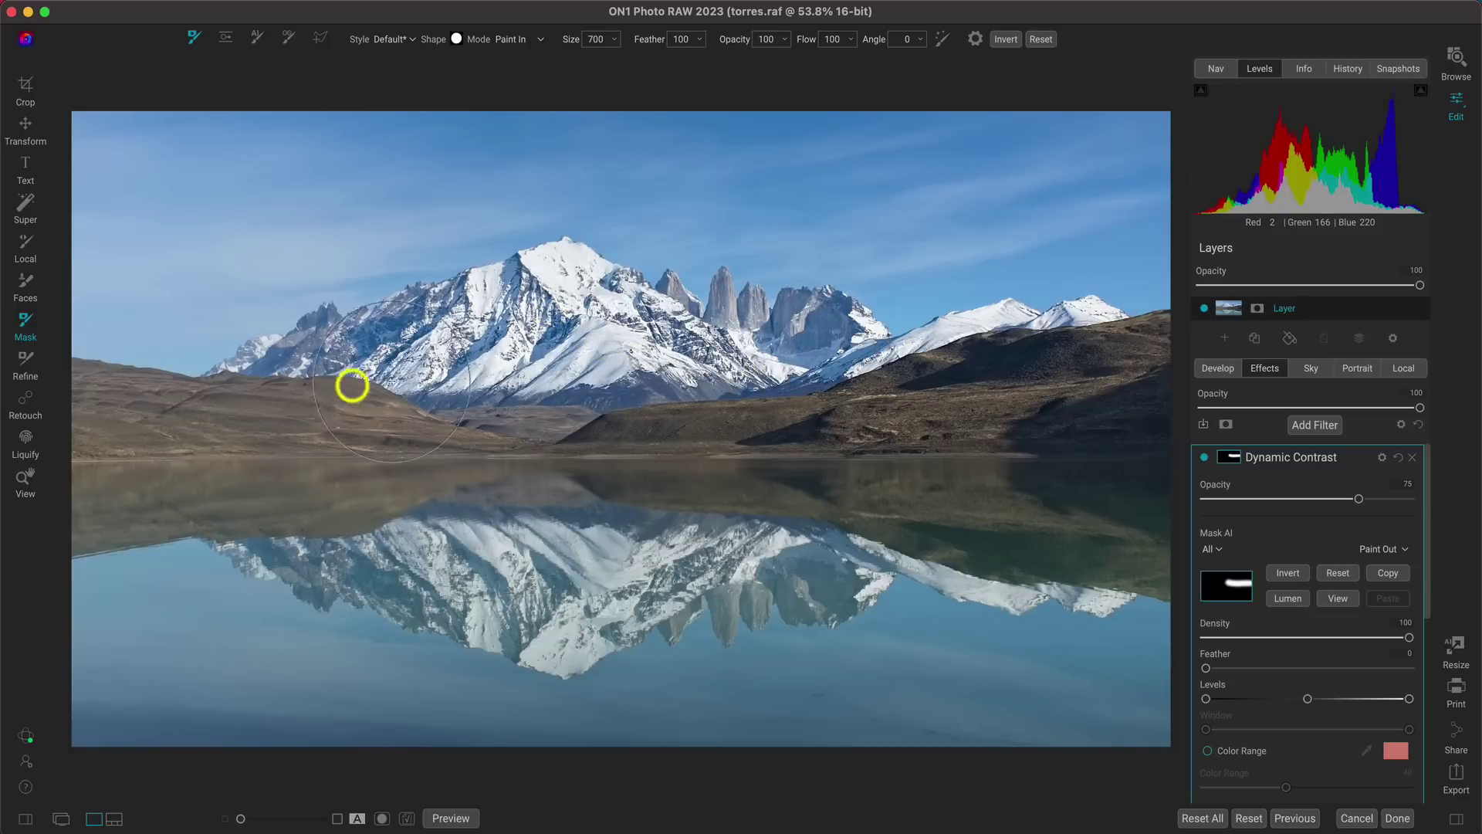
pyautogui.press('[')
pyautogui.press('[')
pyautogui.press('[')
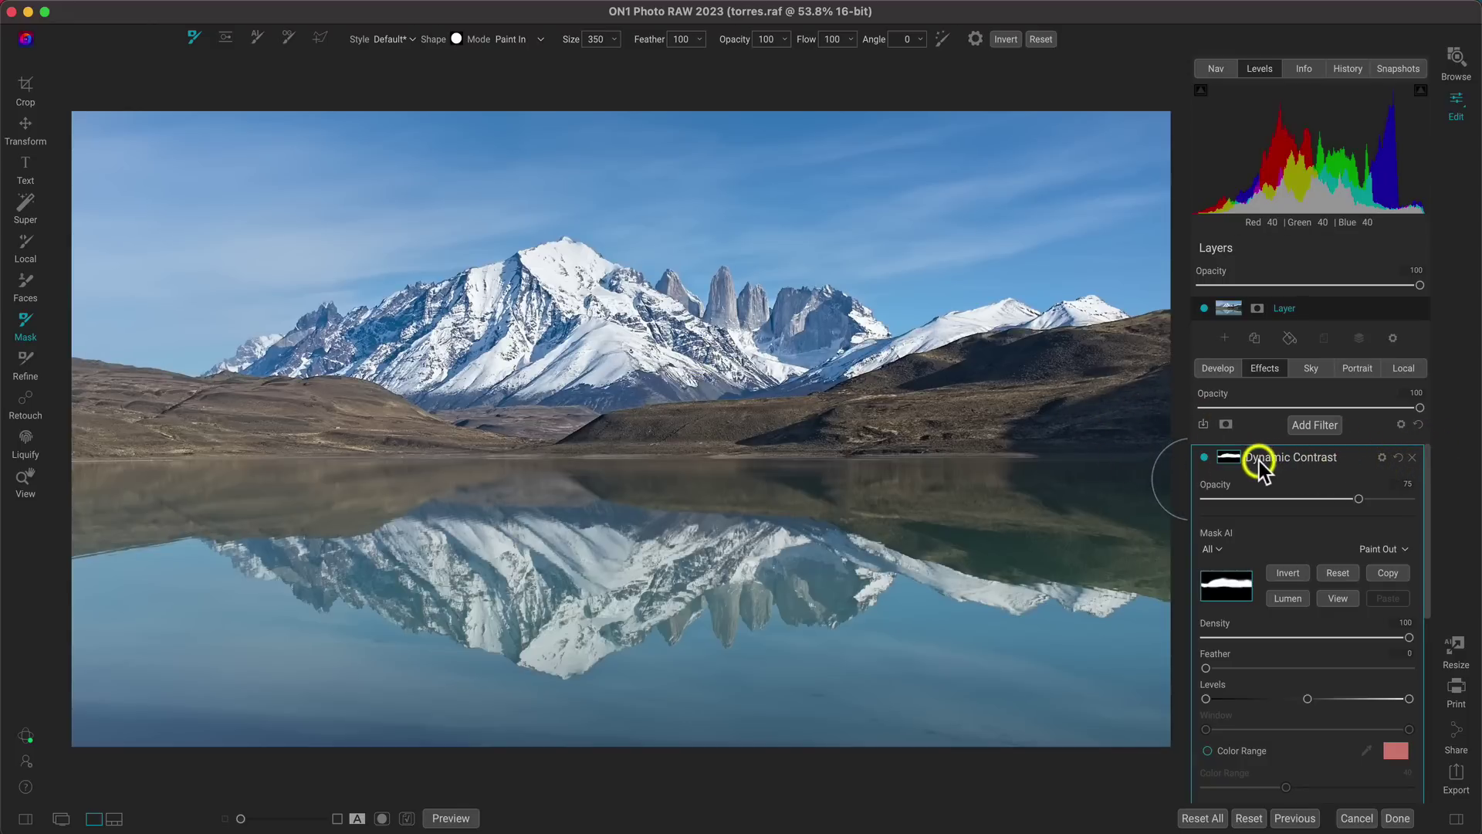
# Compare the photo with and without the hand-painted Dynamic Contrast filter, and delete the filter
pyautogui.click(1206, 457)
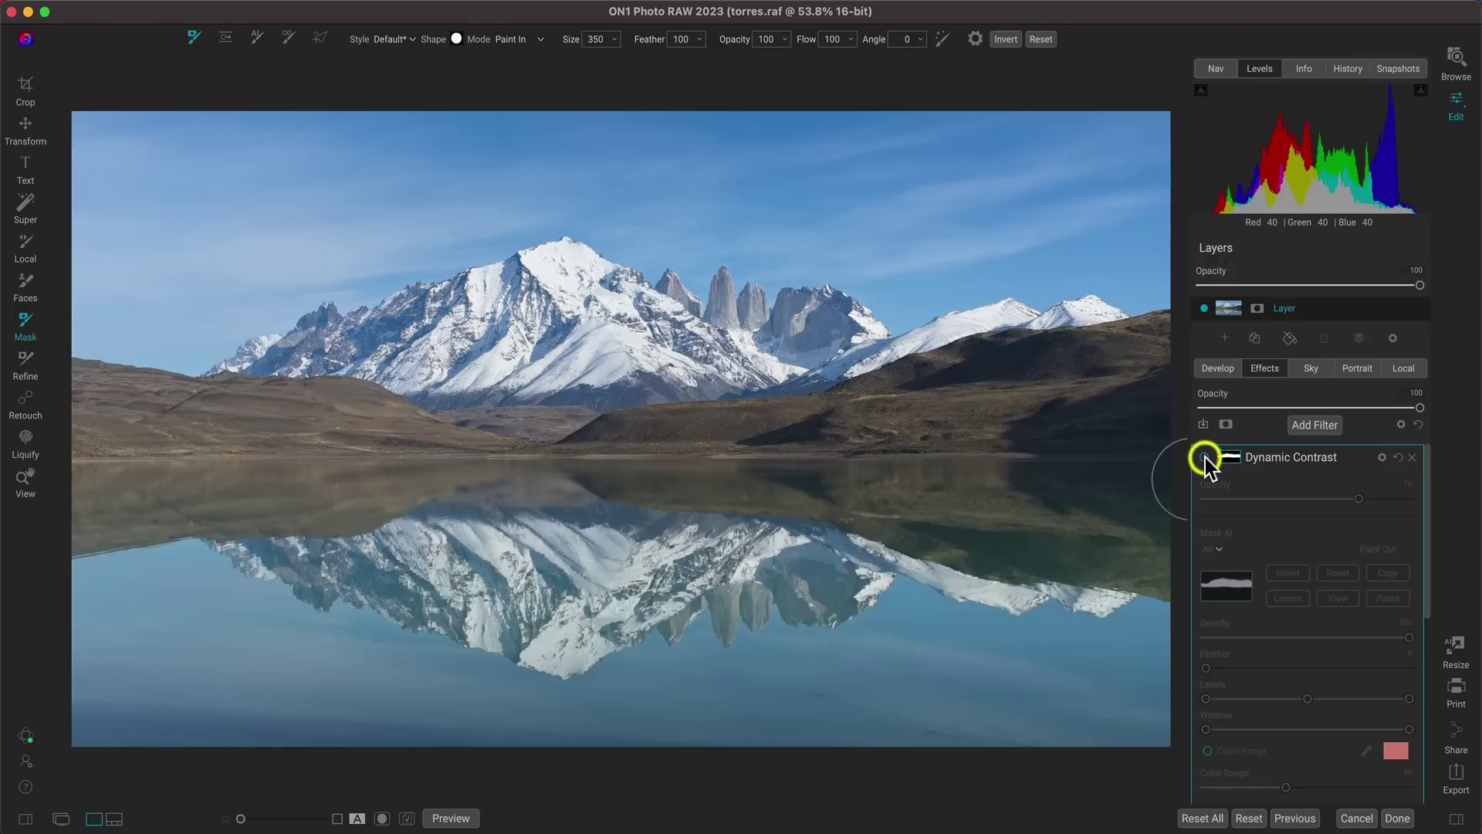
pyautogui.click(1206, 457)
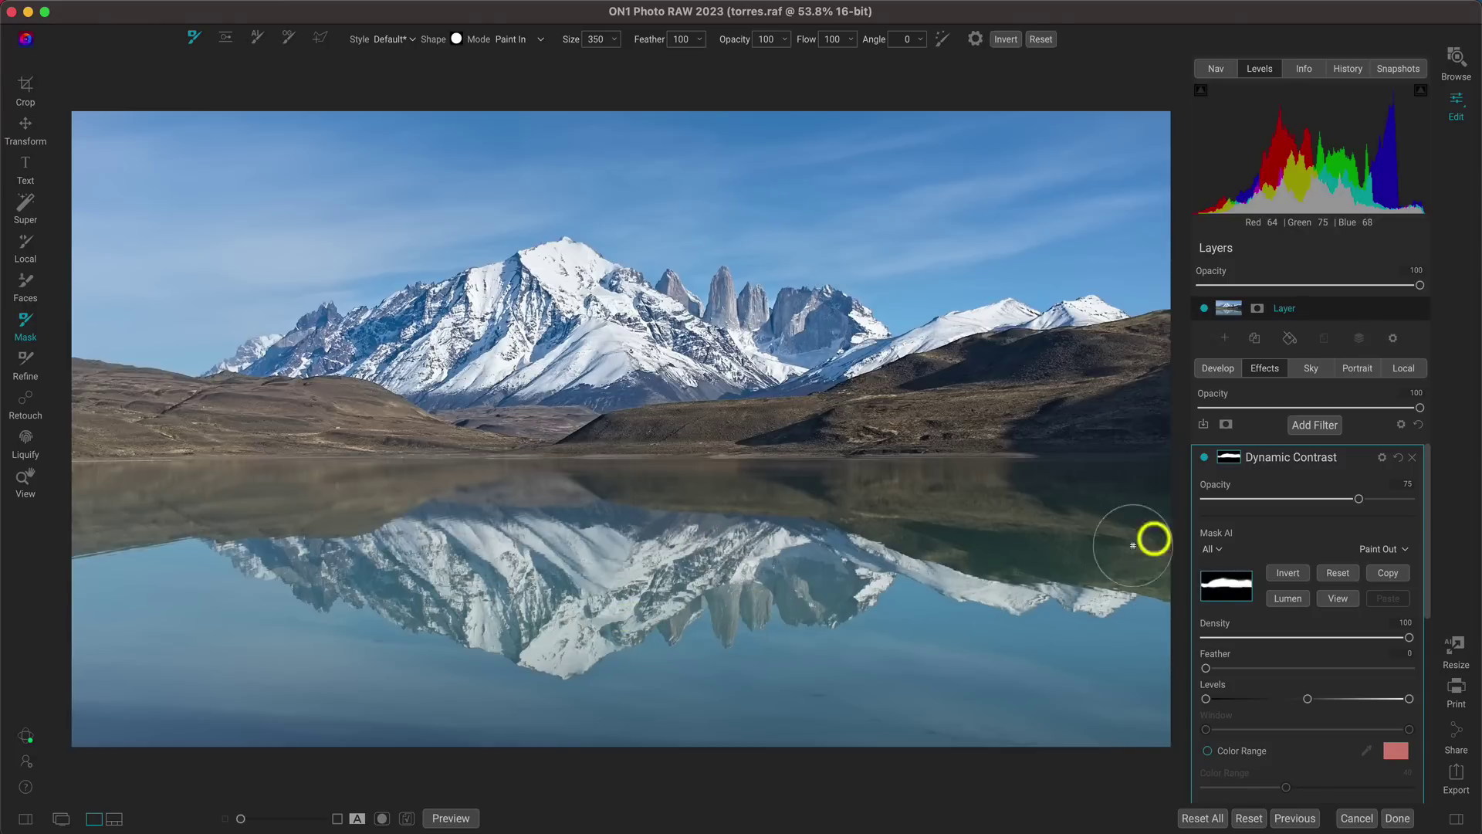
pyautogui.press('z')
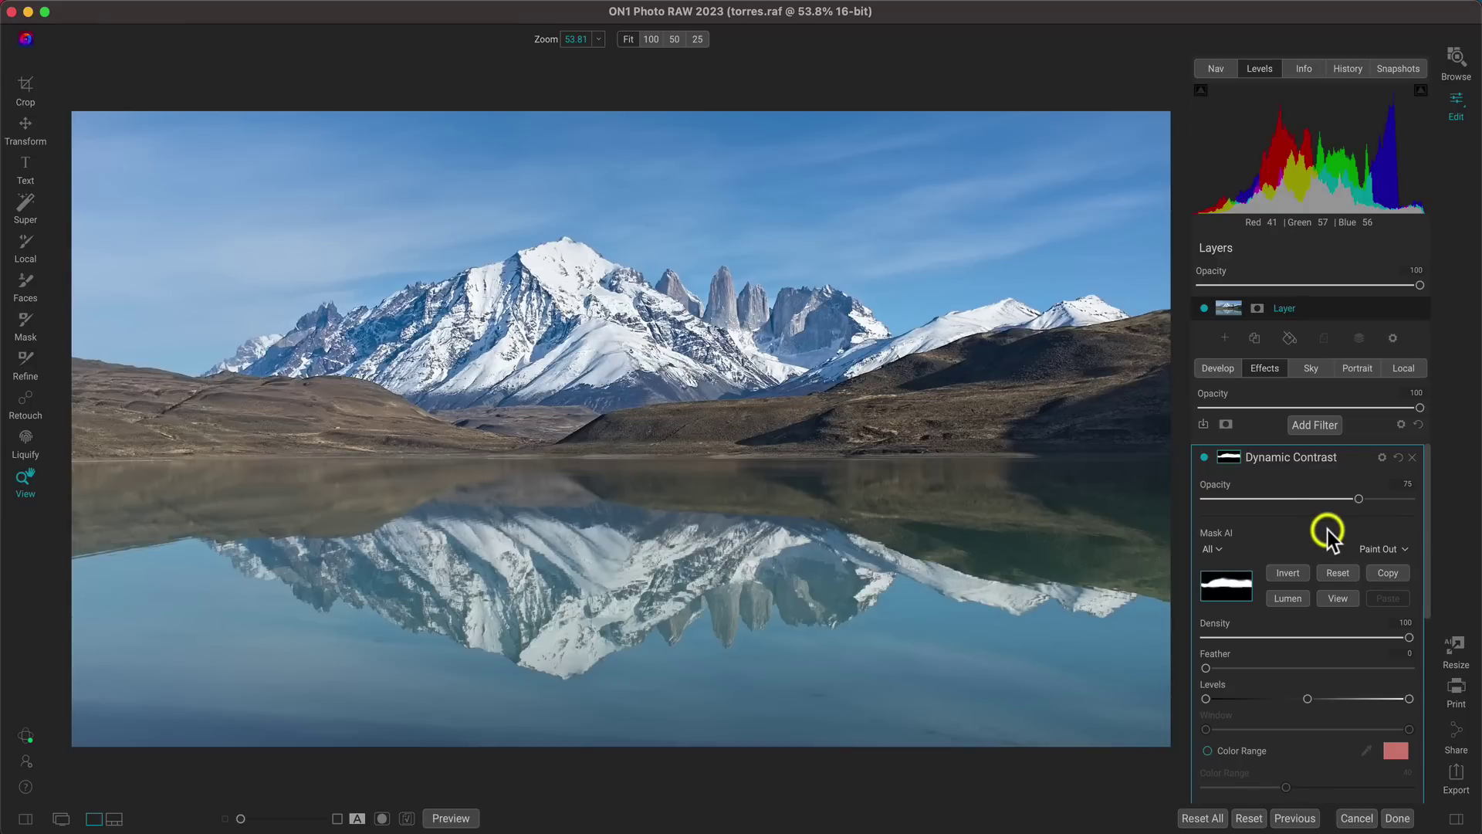
pyautogui.click(1412, 457)
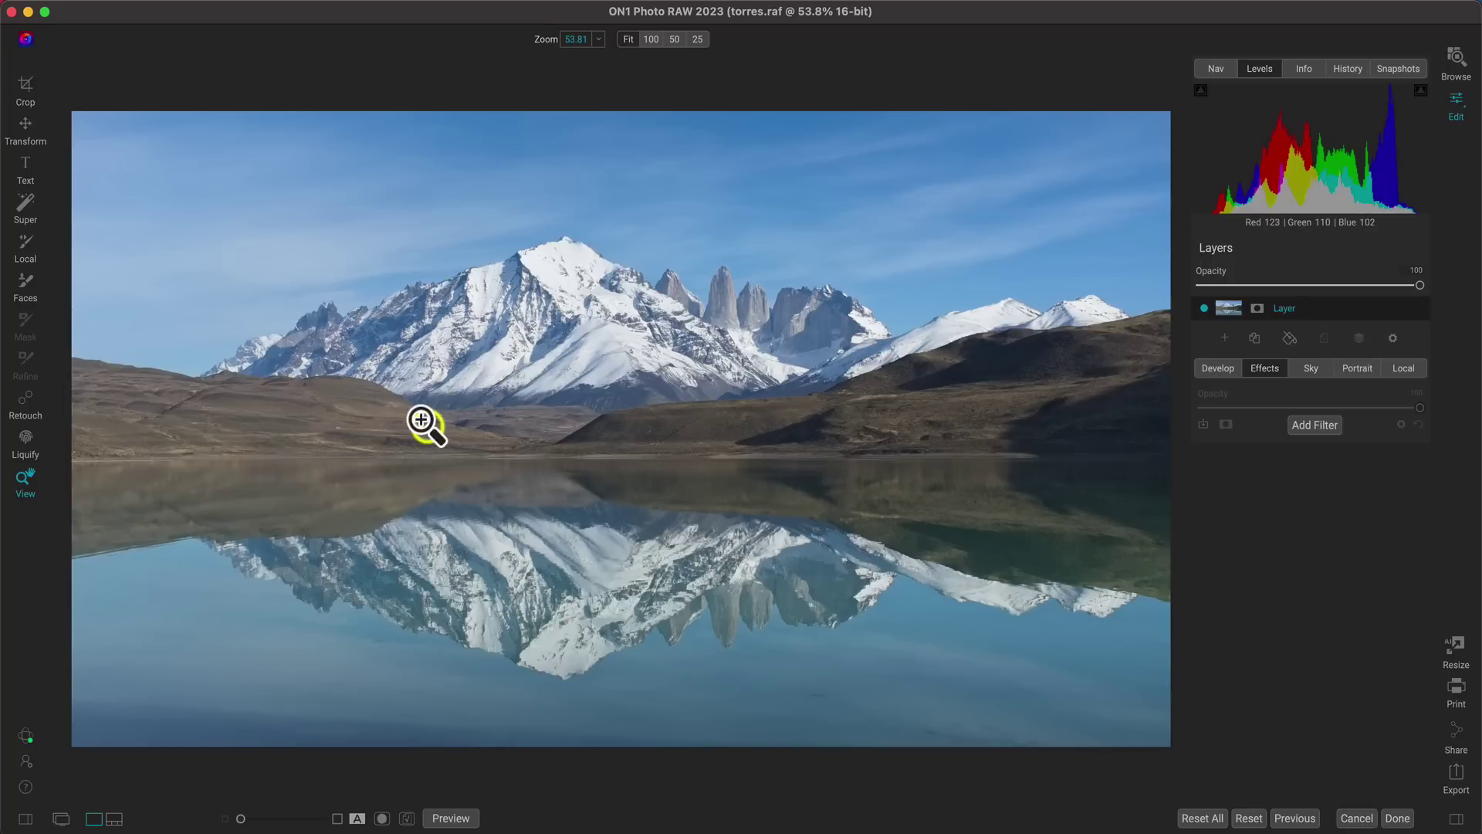
# Select the mountain range and the brown hills in front of it with the Super Select tool
pyautogui.click(25, 205)
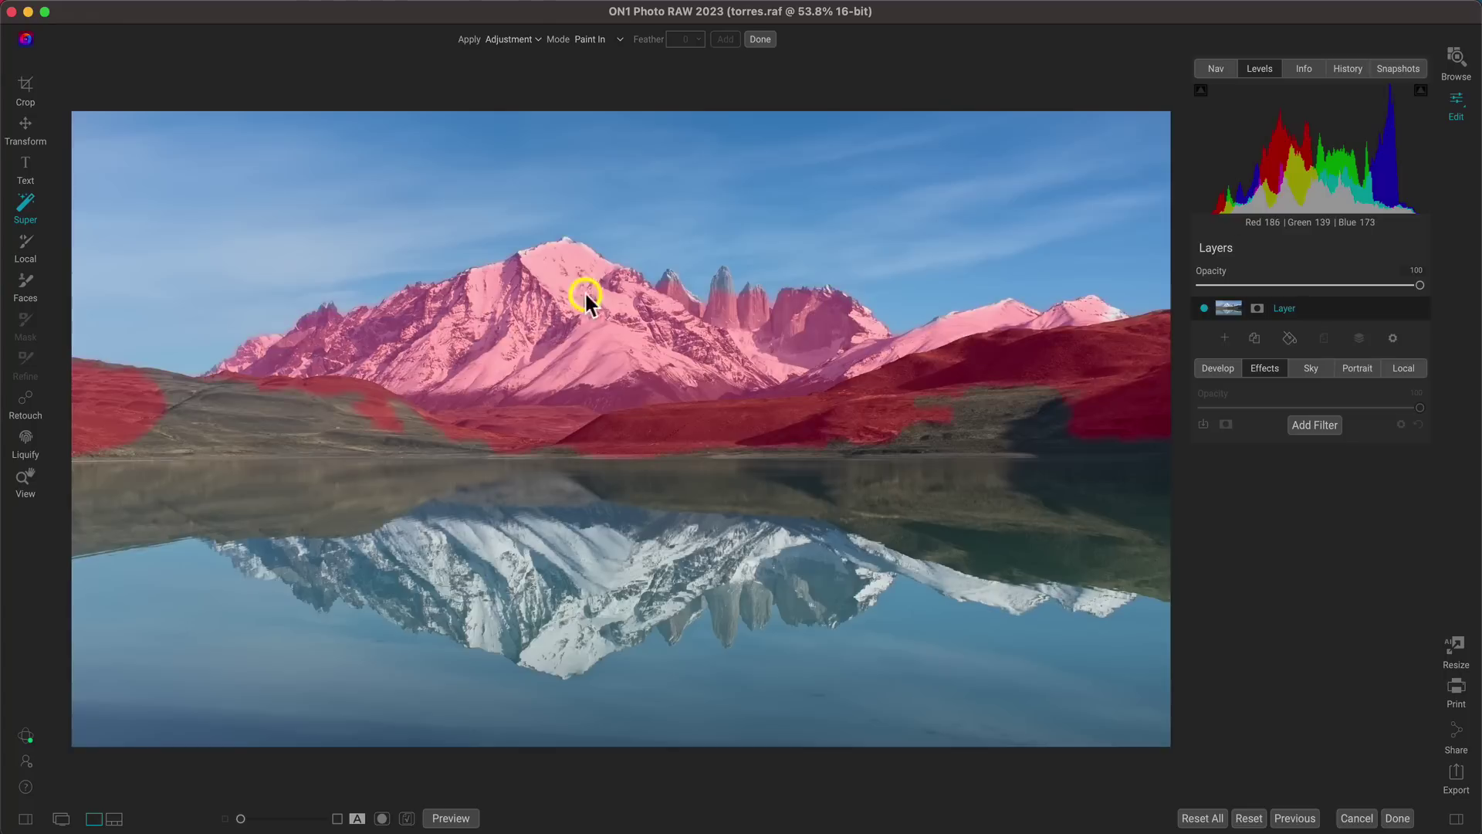
pyautogui.click(511, 321)
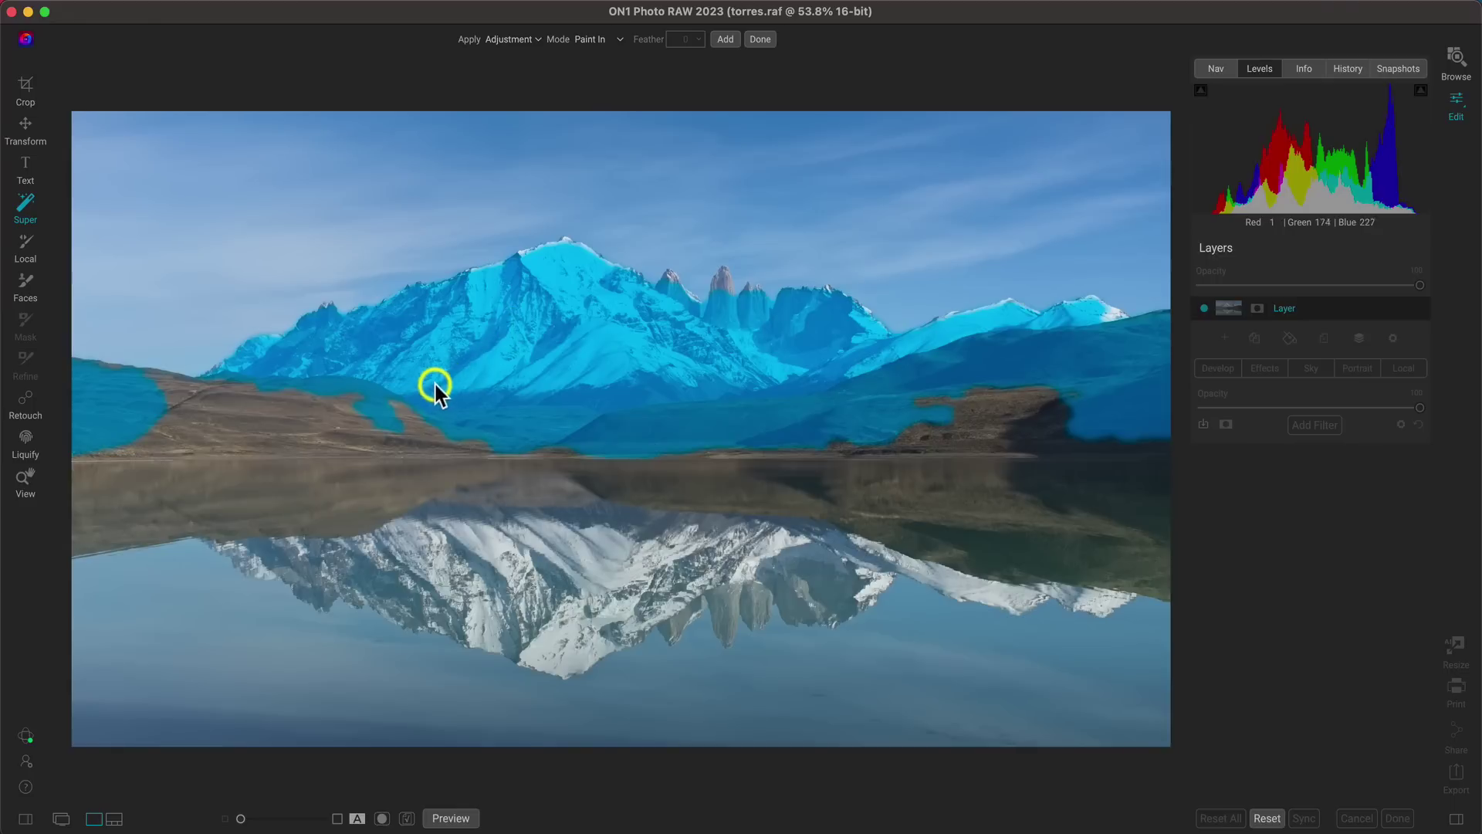
pyautogui.click(304, 423)
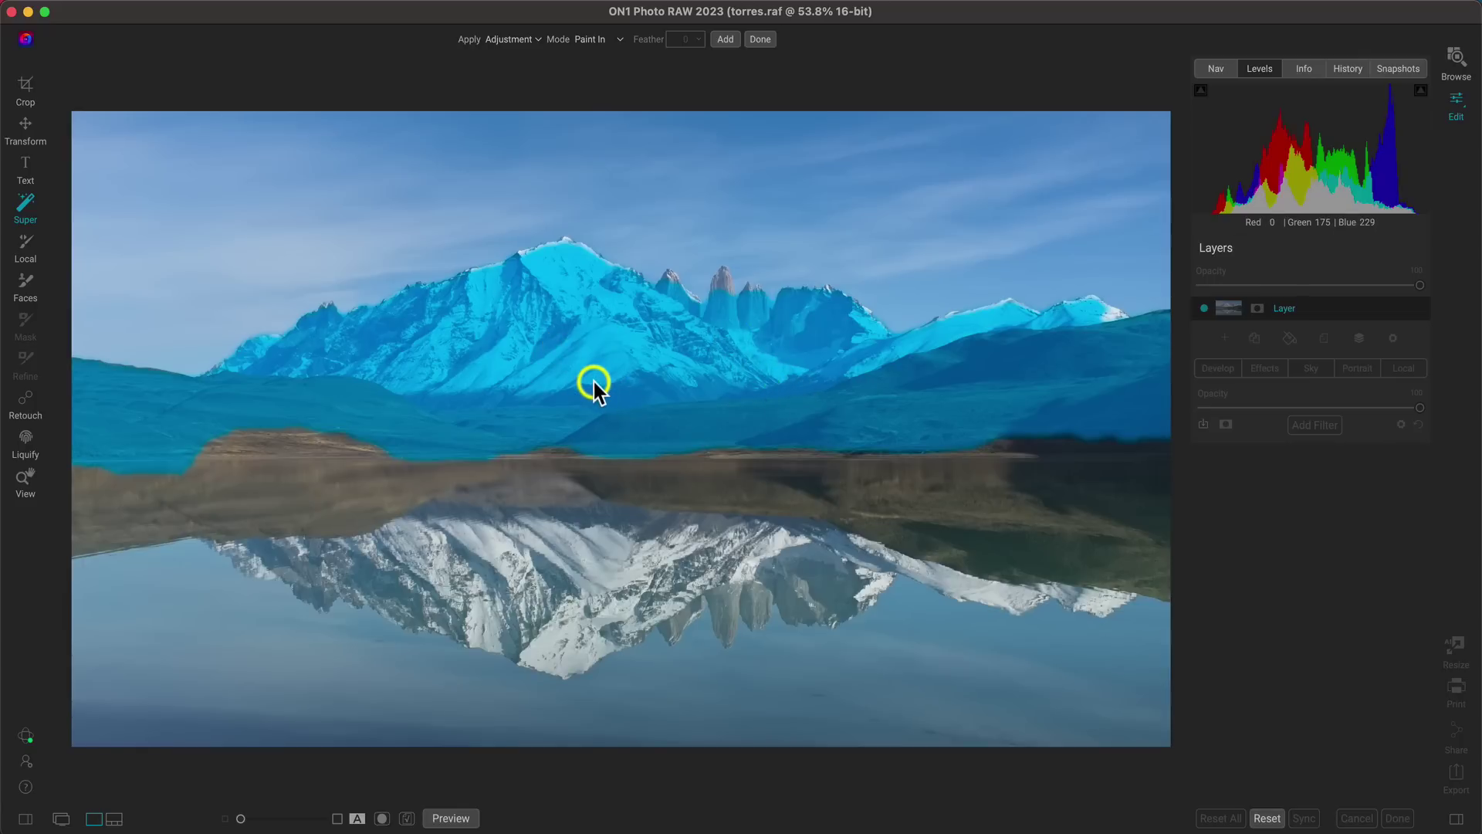
# Apply the Dynamic Contrast filter with the Surreal preset to the selected mountains and hills, and leave the Super Select tool
pyautogui.click(486, 352)
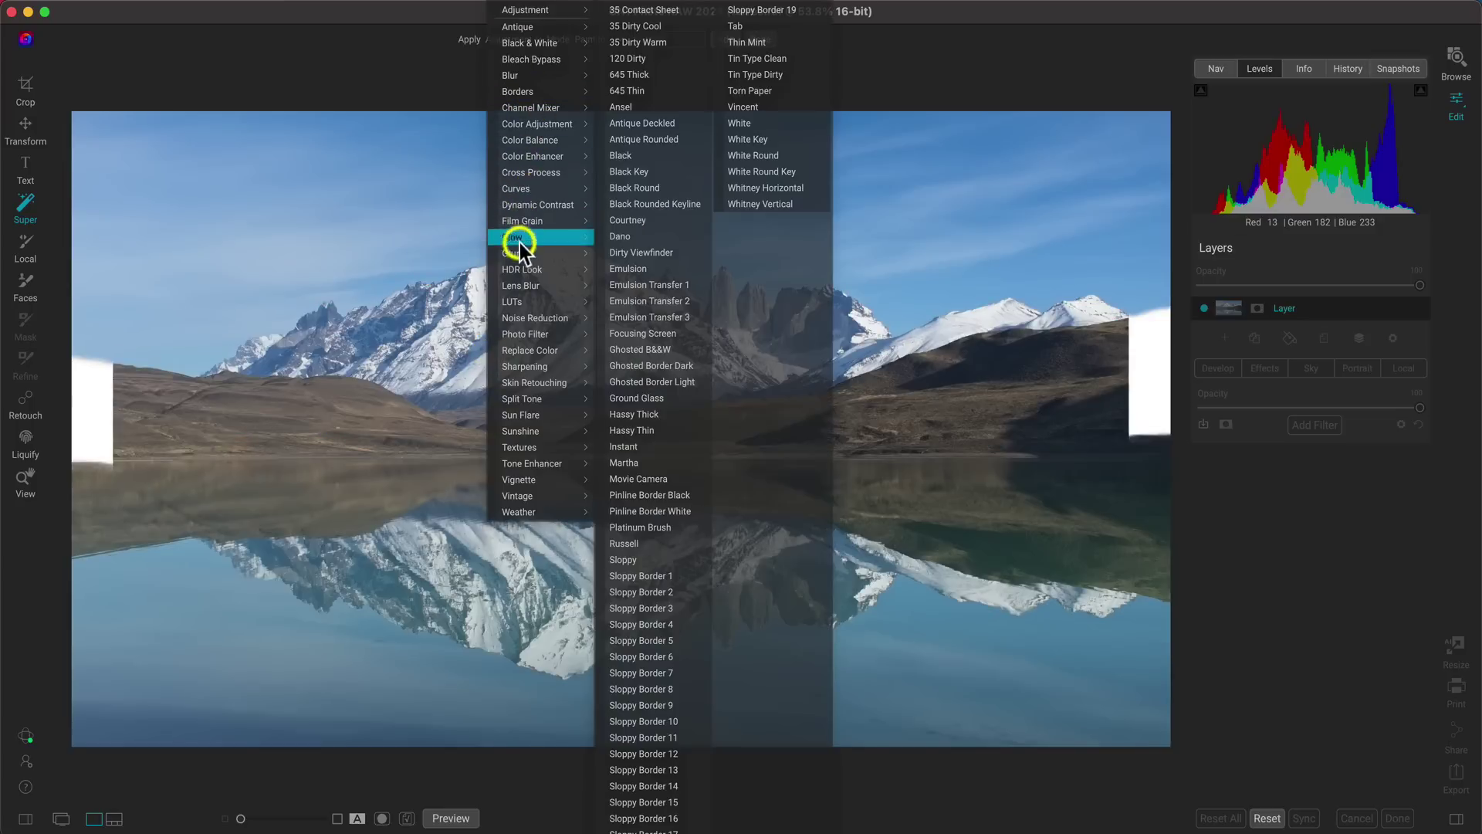
pyautogui.moveTo(511, 301)
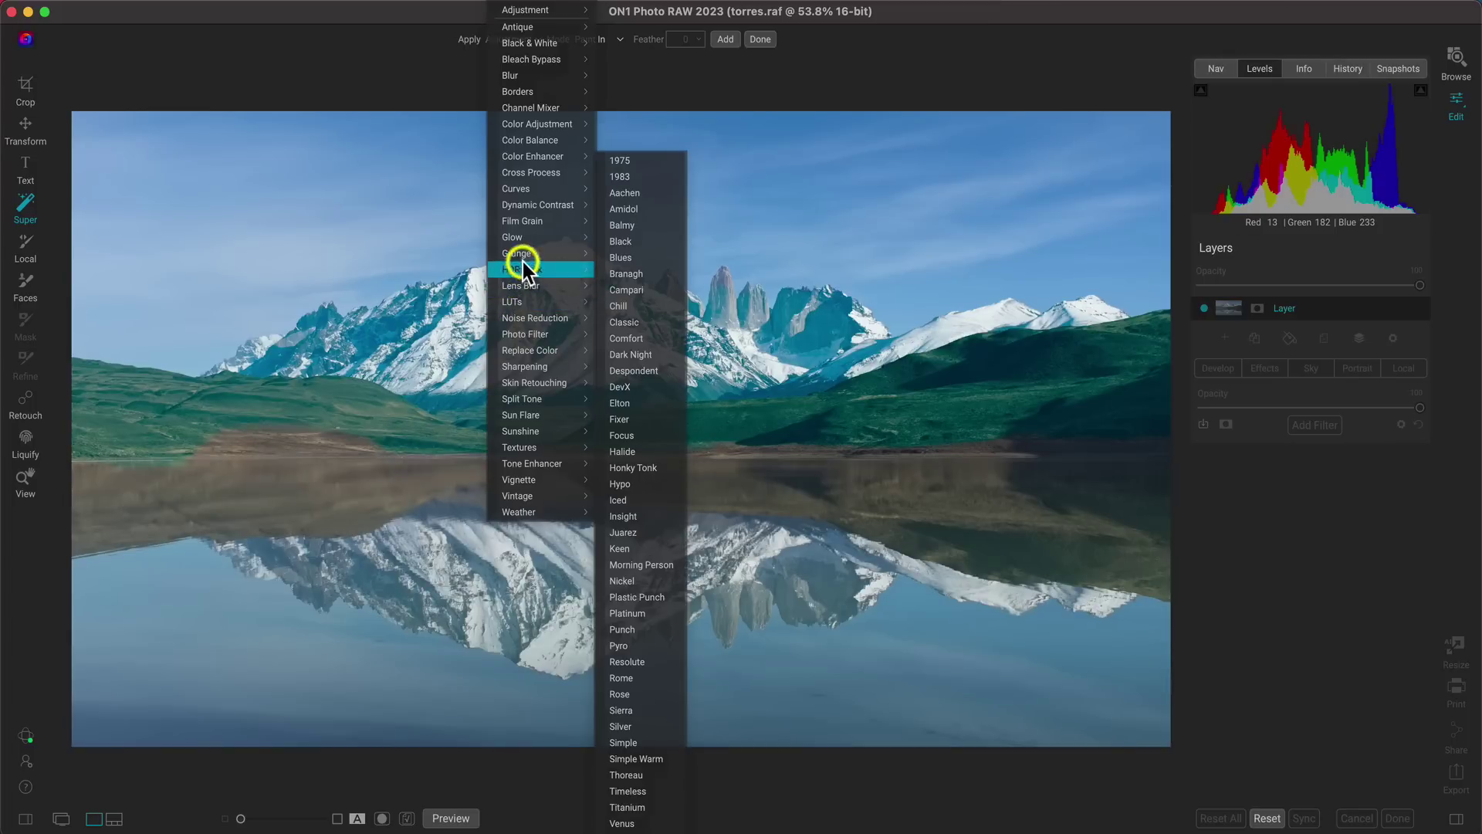
pyautogui.moveTo(556, 205)
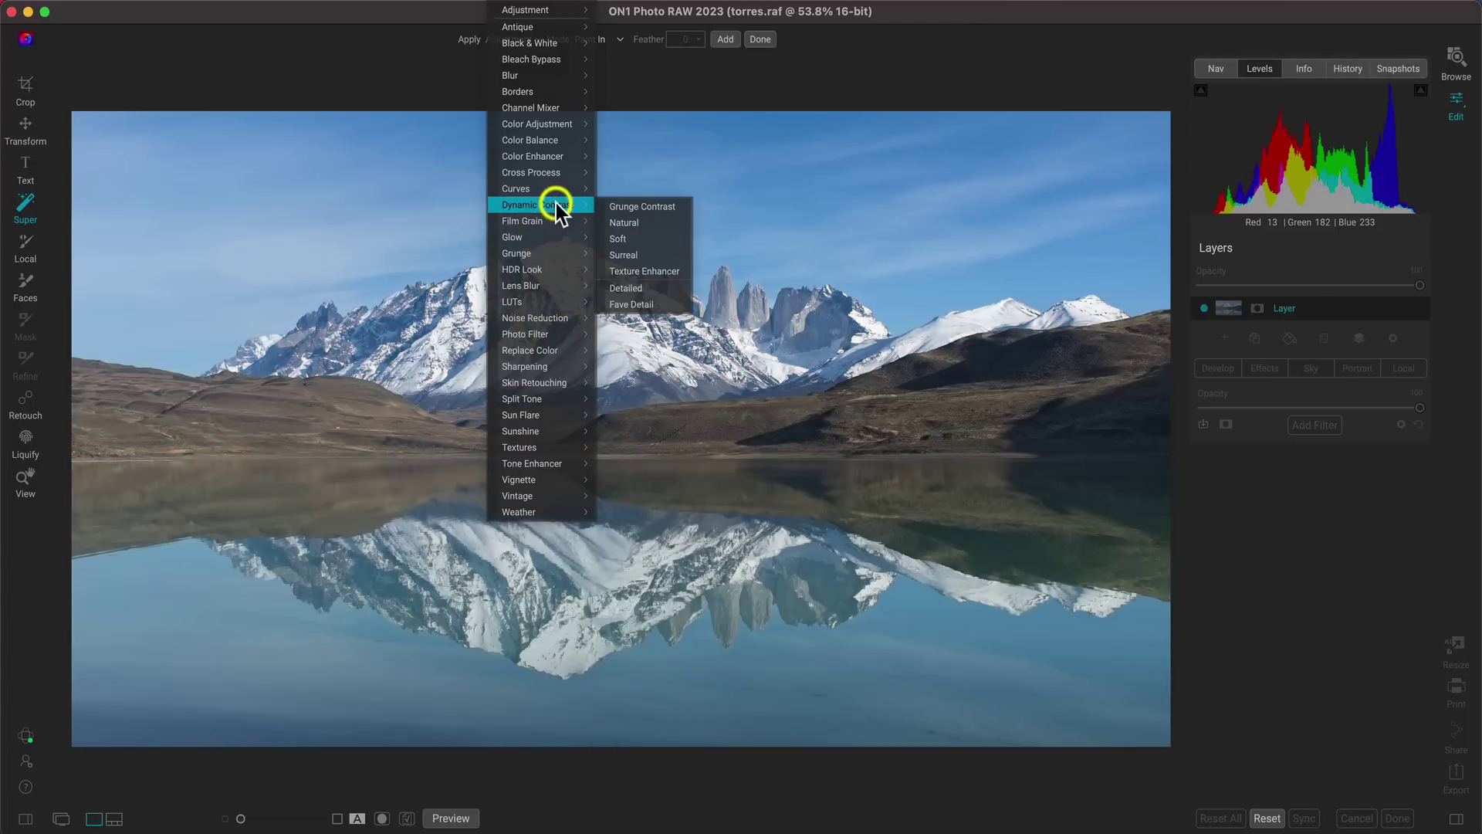
pyautogui.click(642, 254)
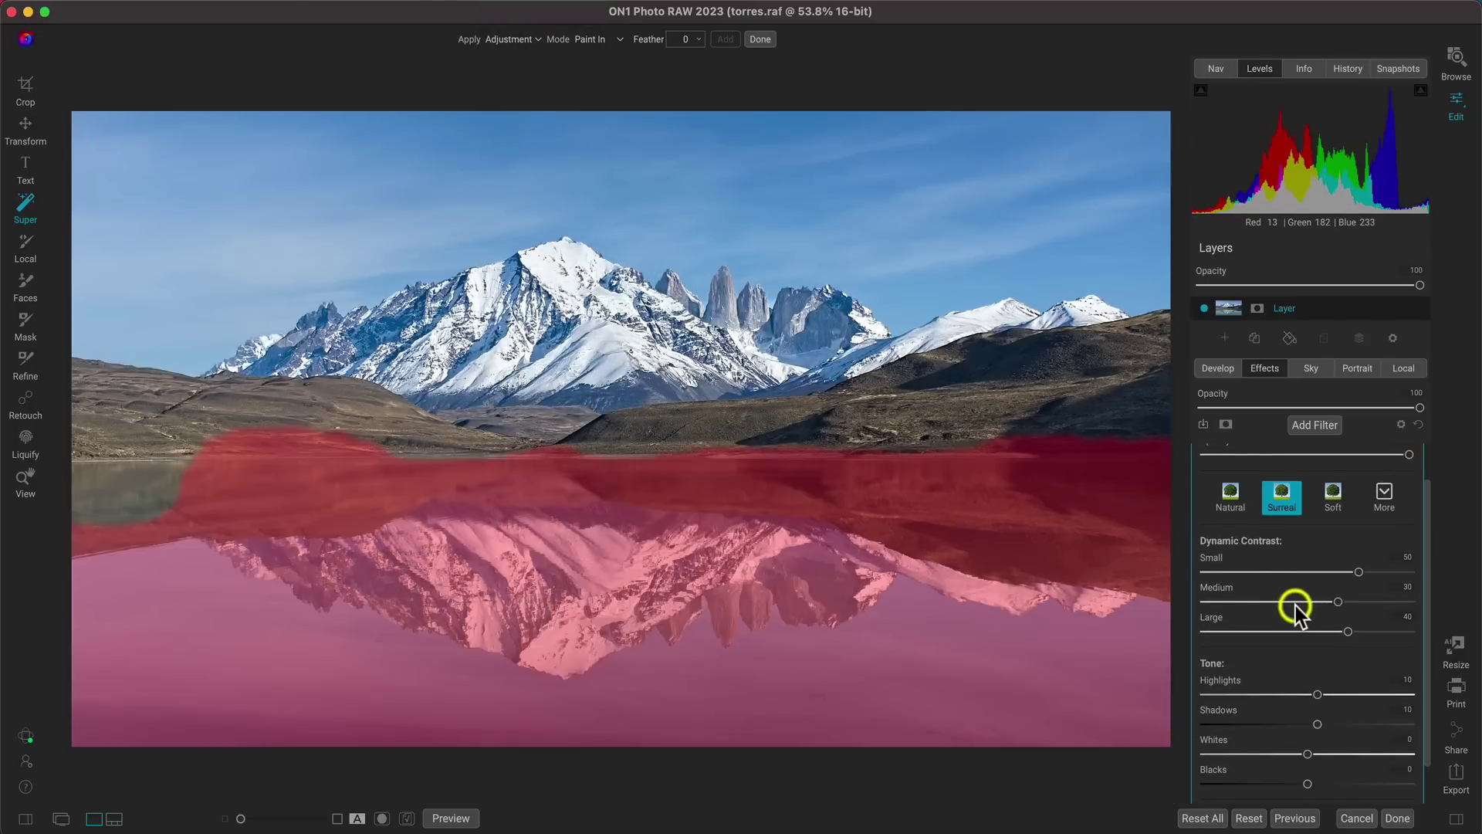
pyautogui.scroll(2, 1295, 606)
pyautogui.press('z')
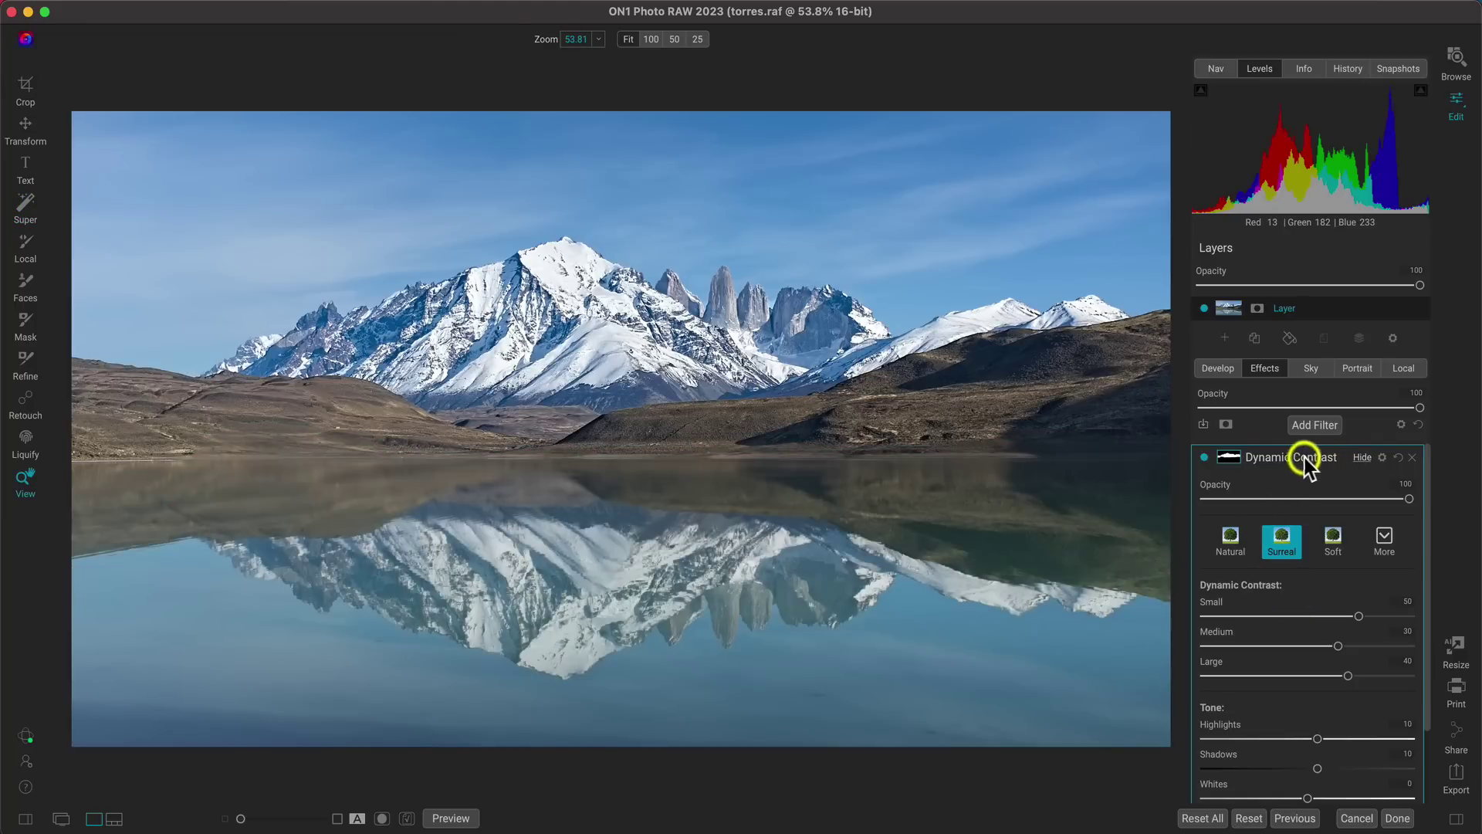
# Inspect the automatically created mask of the new Dynamic Contrast filter and return to the photo
pyautogui.click(1232, 459)
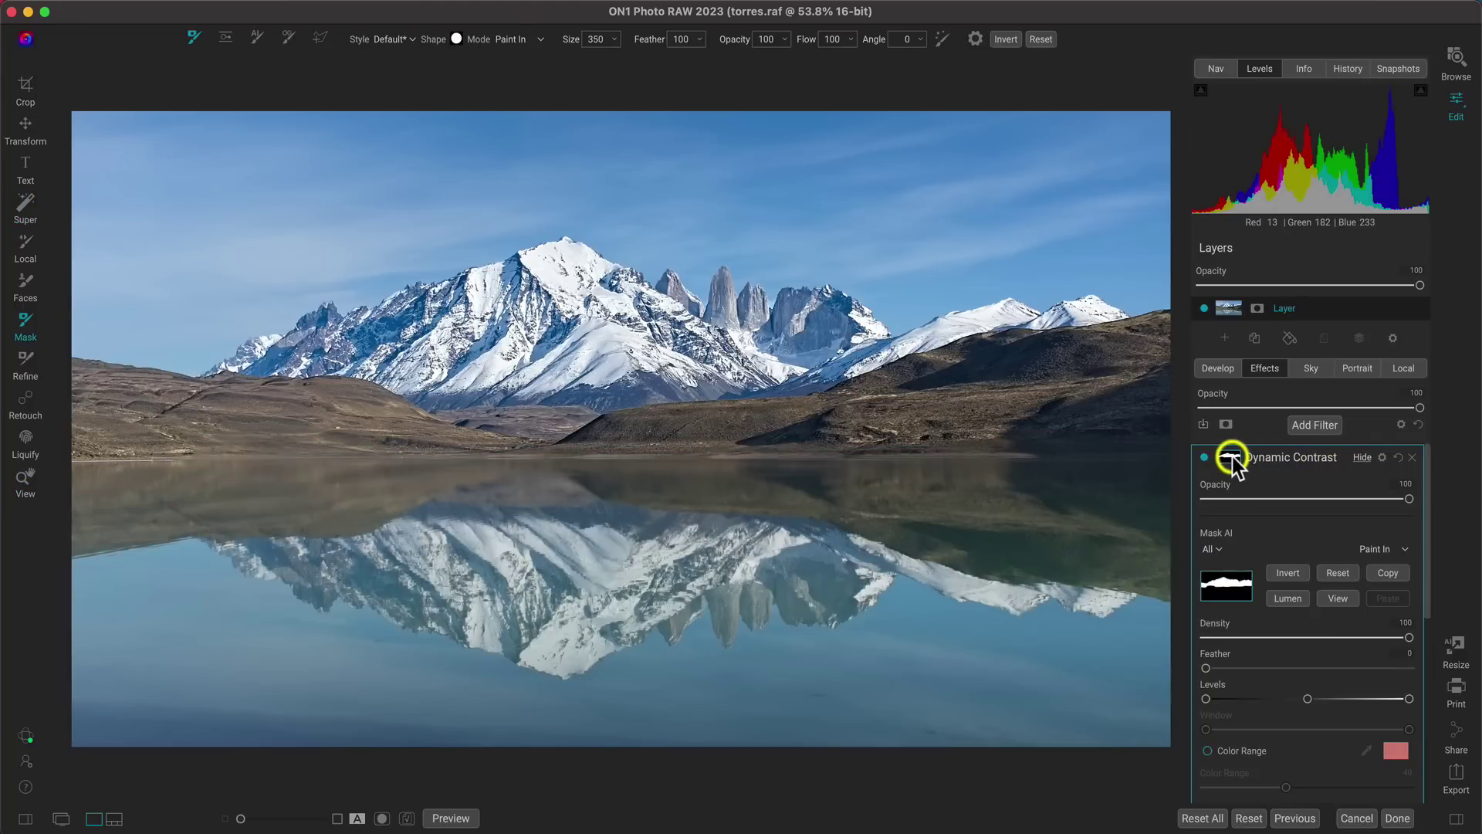
pyautogui.click(1330, 595)
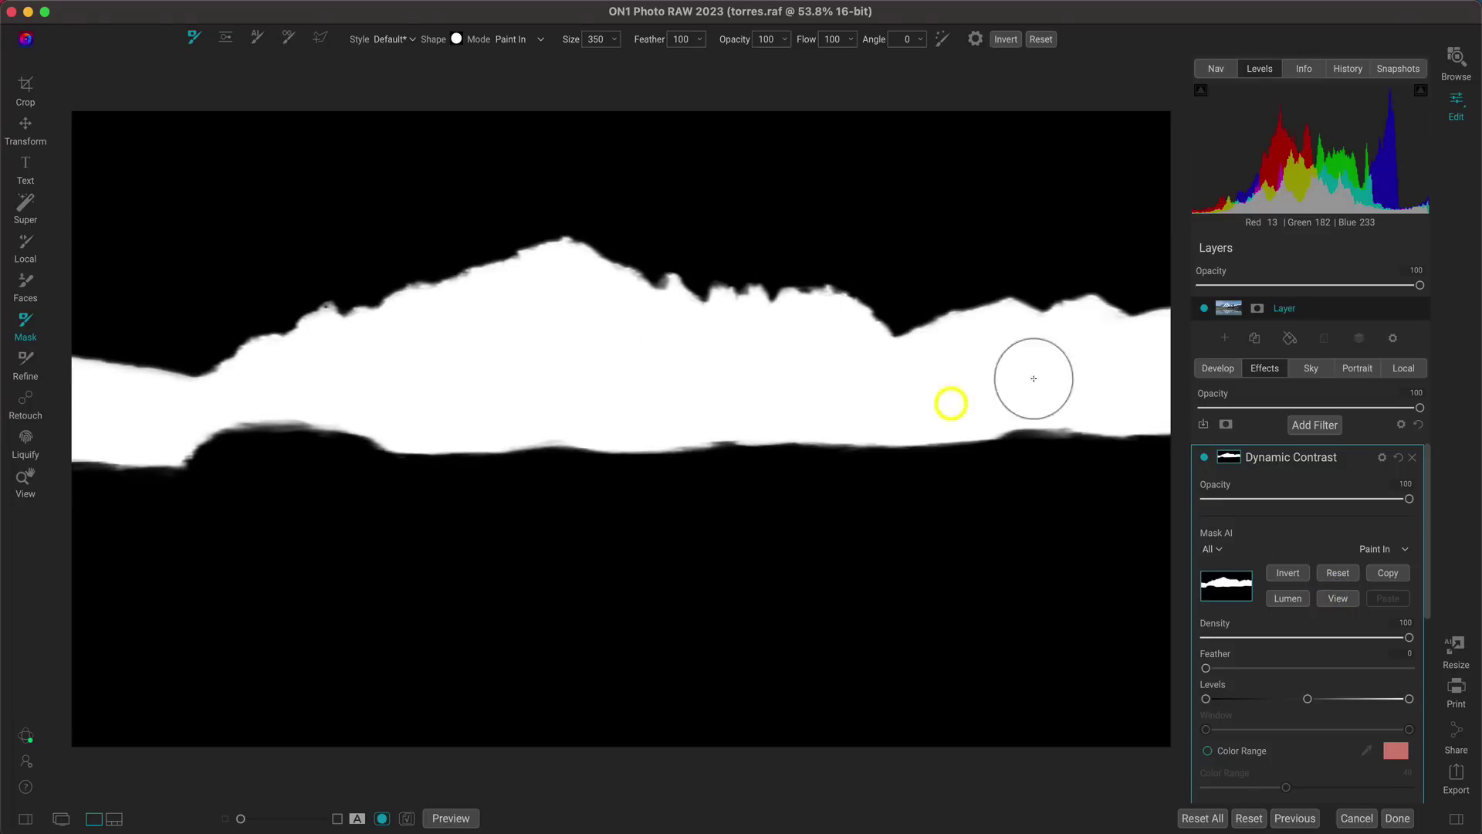
pyautogui.click(1336, 600)
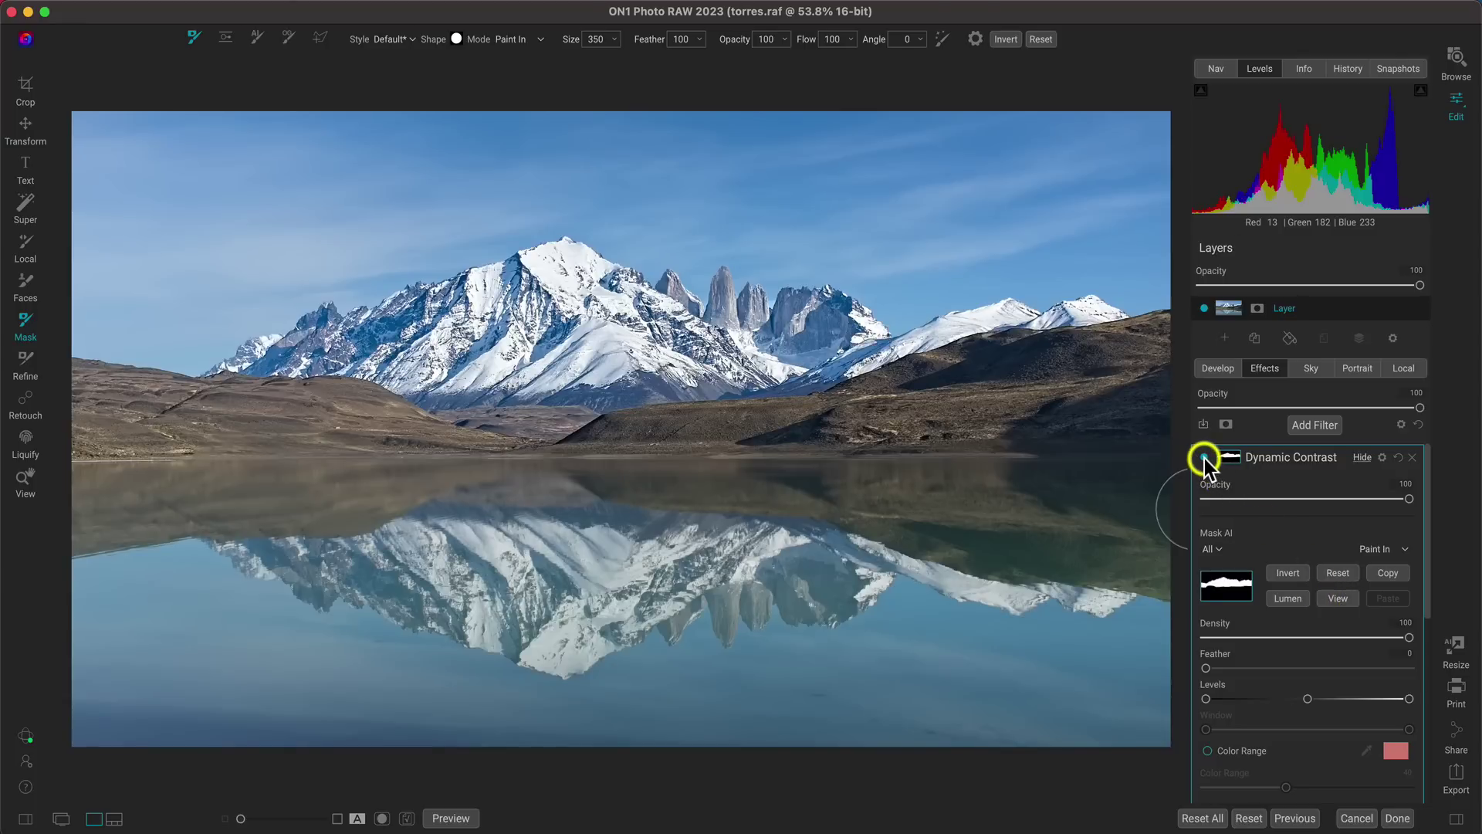
# Compare the lake photo with and without the automatically masked Dynamic Contrast filter
pyautogui.press('z')
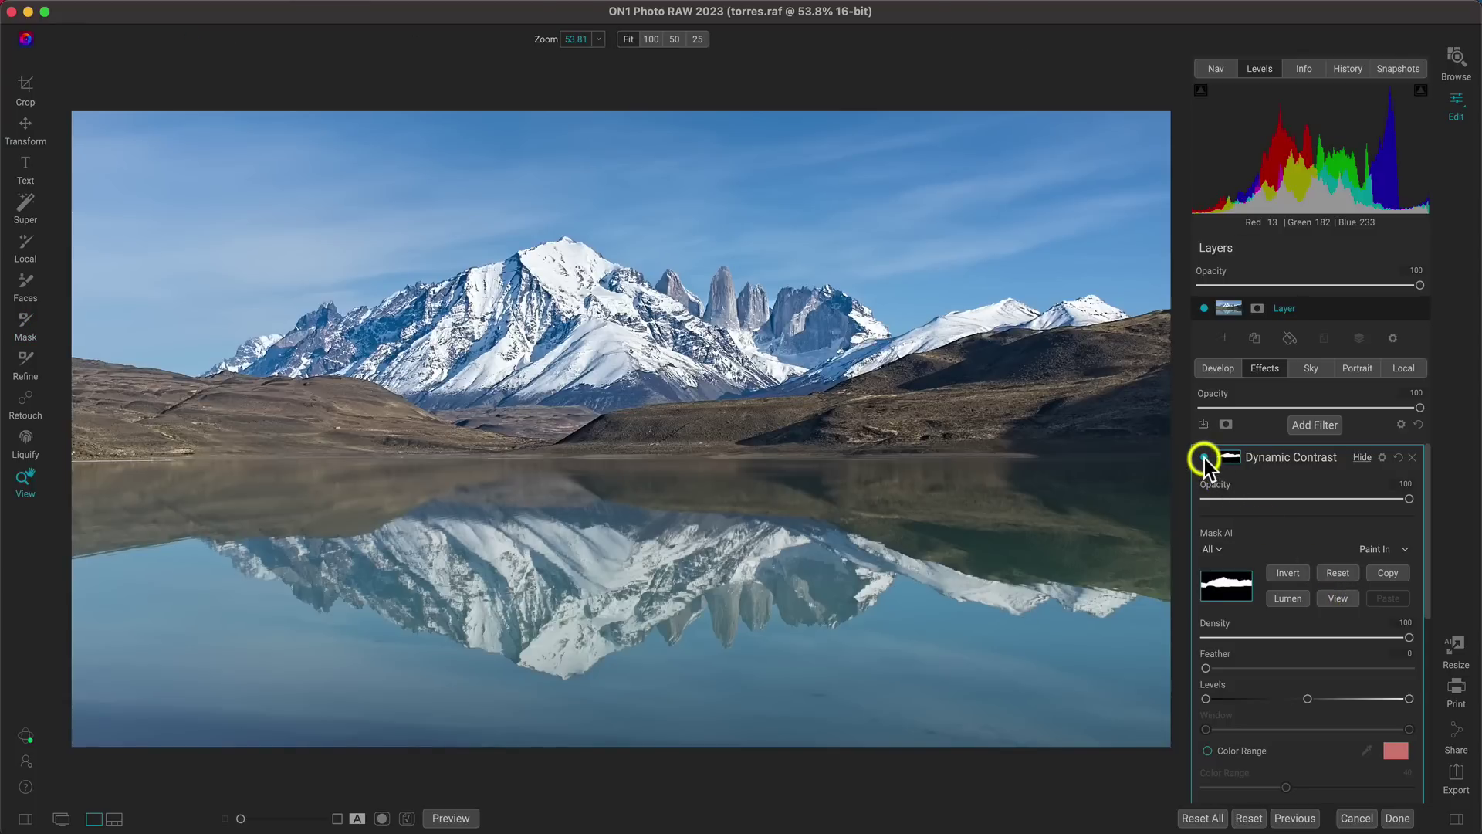
pyautogui.click(1204, 458)
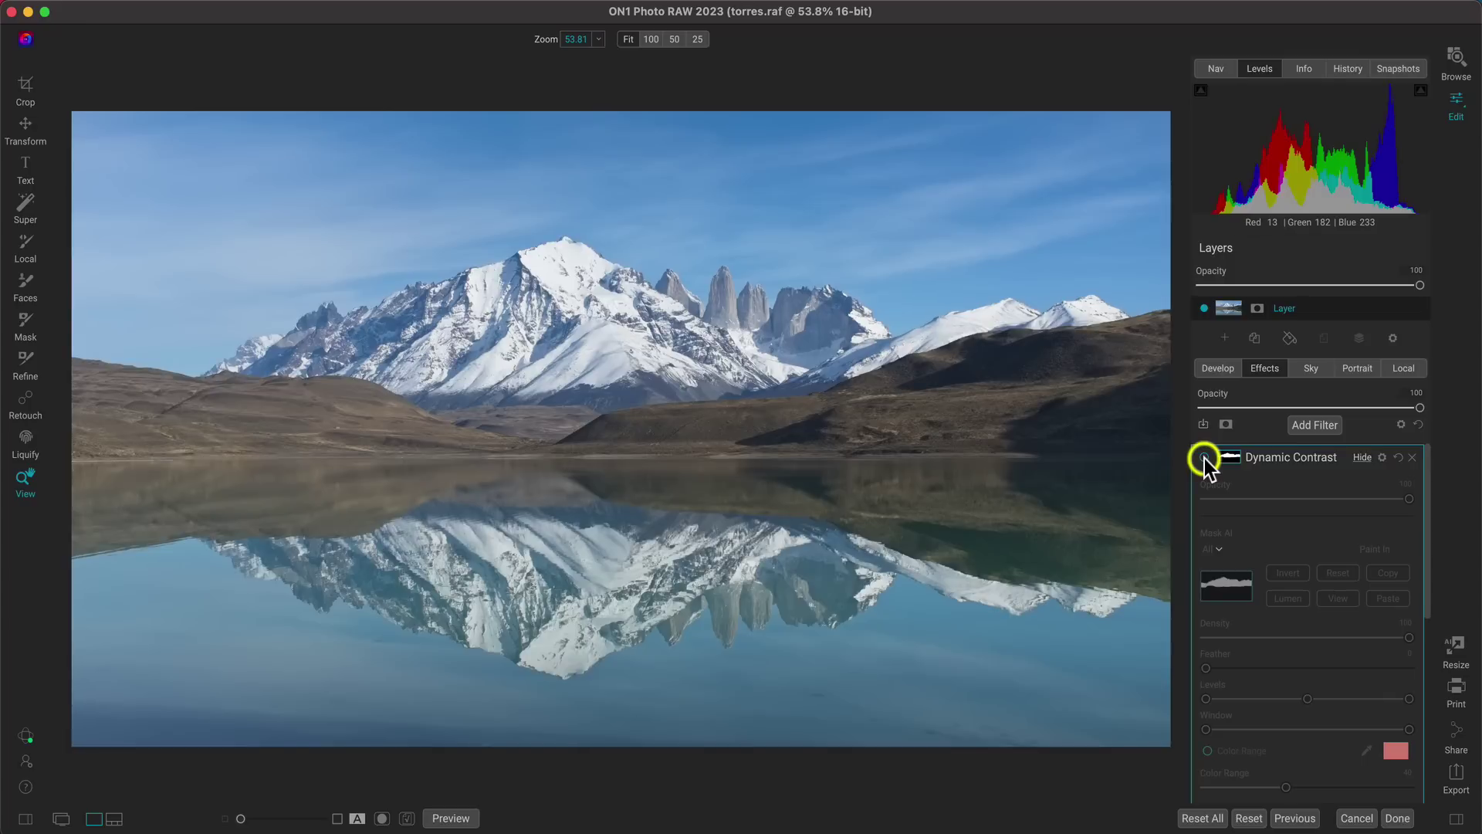
pyautogui.click(1205, 459)
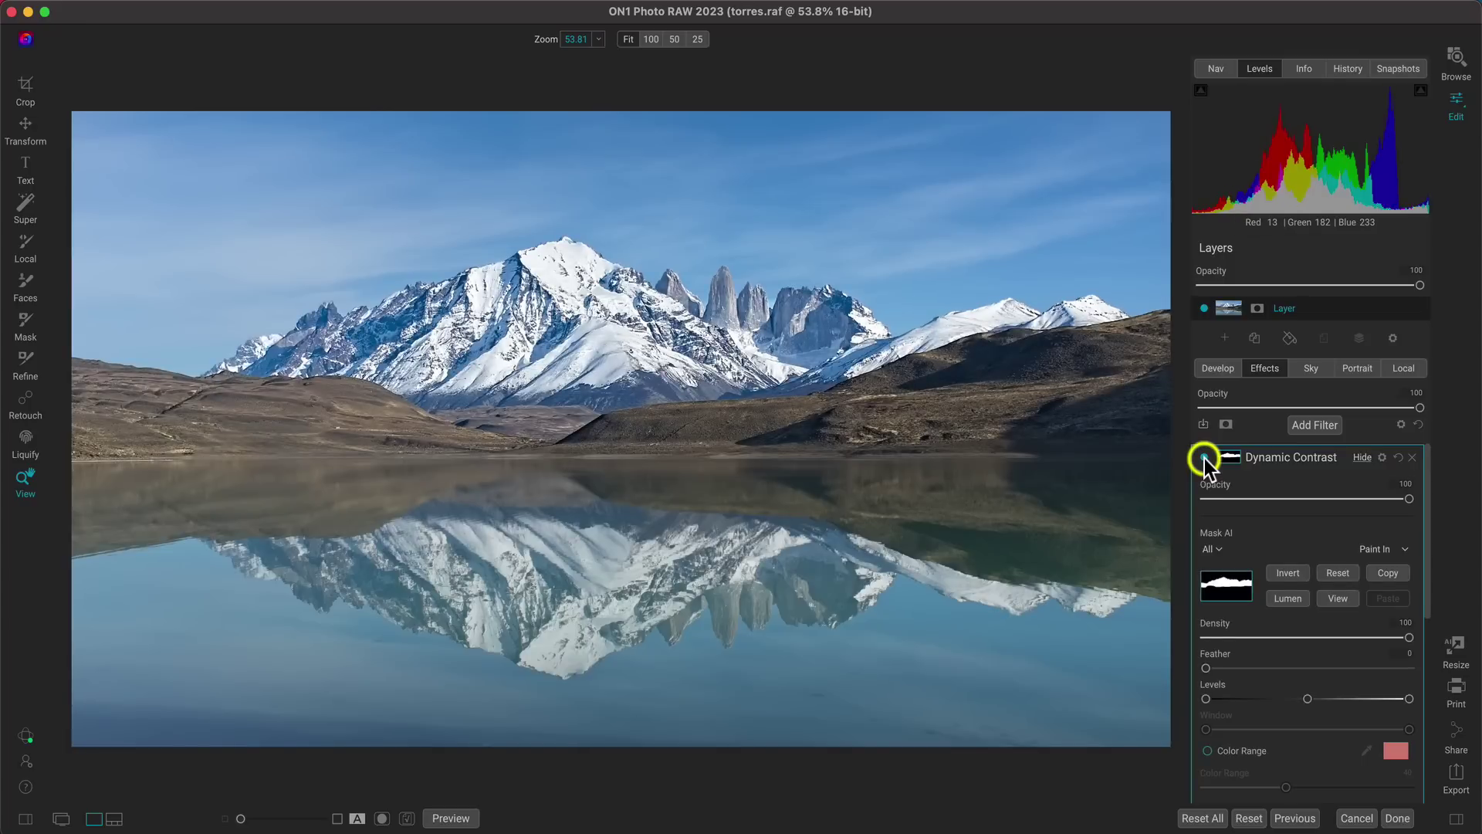
pyautogui.click(1204, 459)
pyautogui.click(1204, 459)
# Reduce the masked Dynamic Contrast filter's opacity to about half and compare the photo with and without it
pyautogui.moveTo(1408, 499); pyautogui.dragTo(1310, 506)
pyautogui.click(1204, 458)
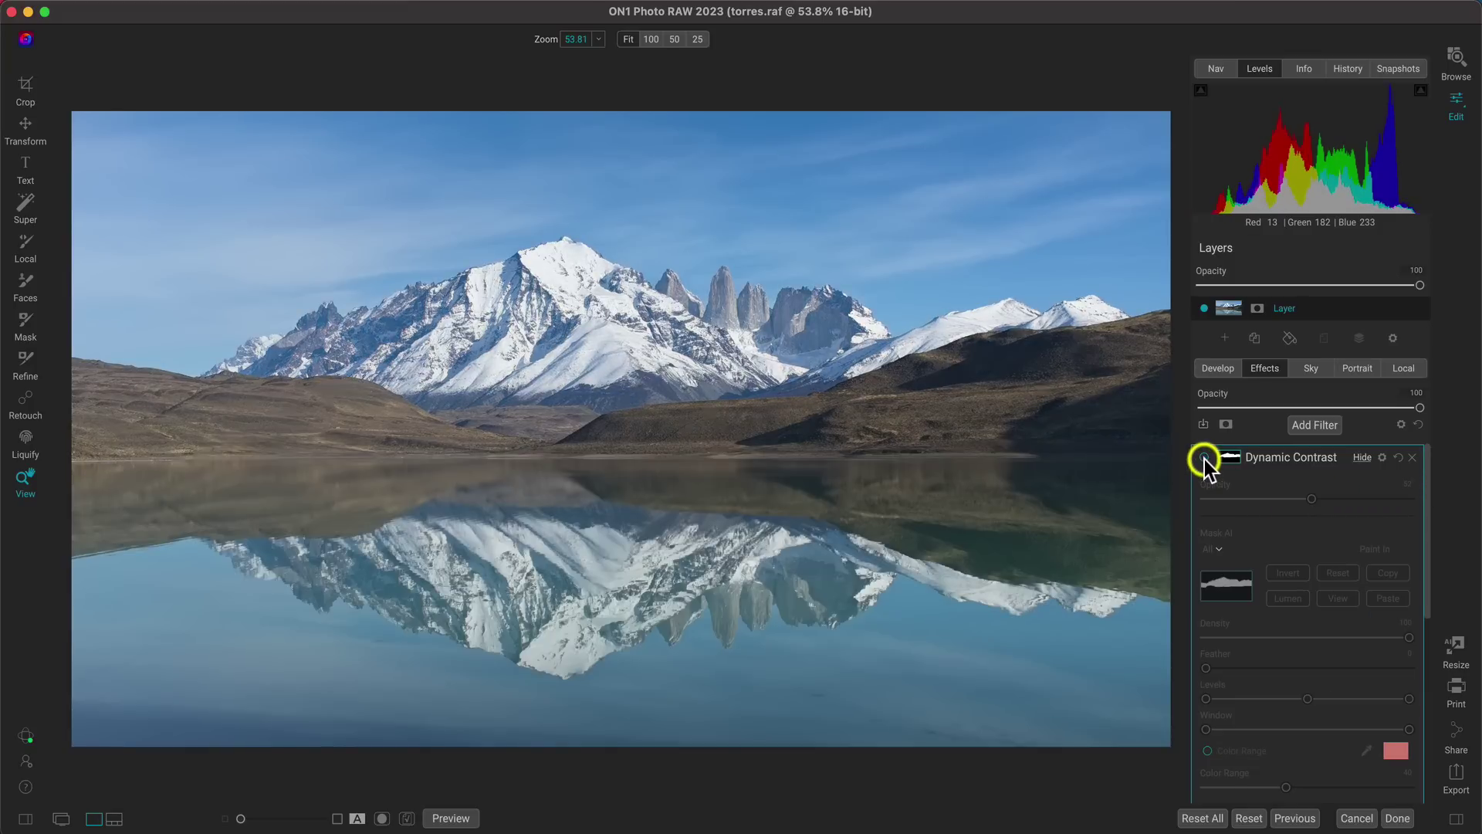
pyautogui.click(1204, 458)
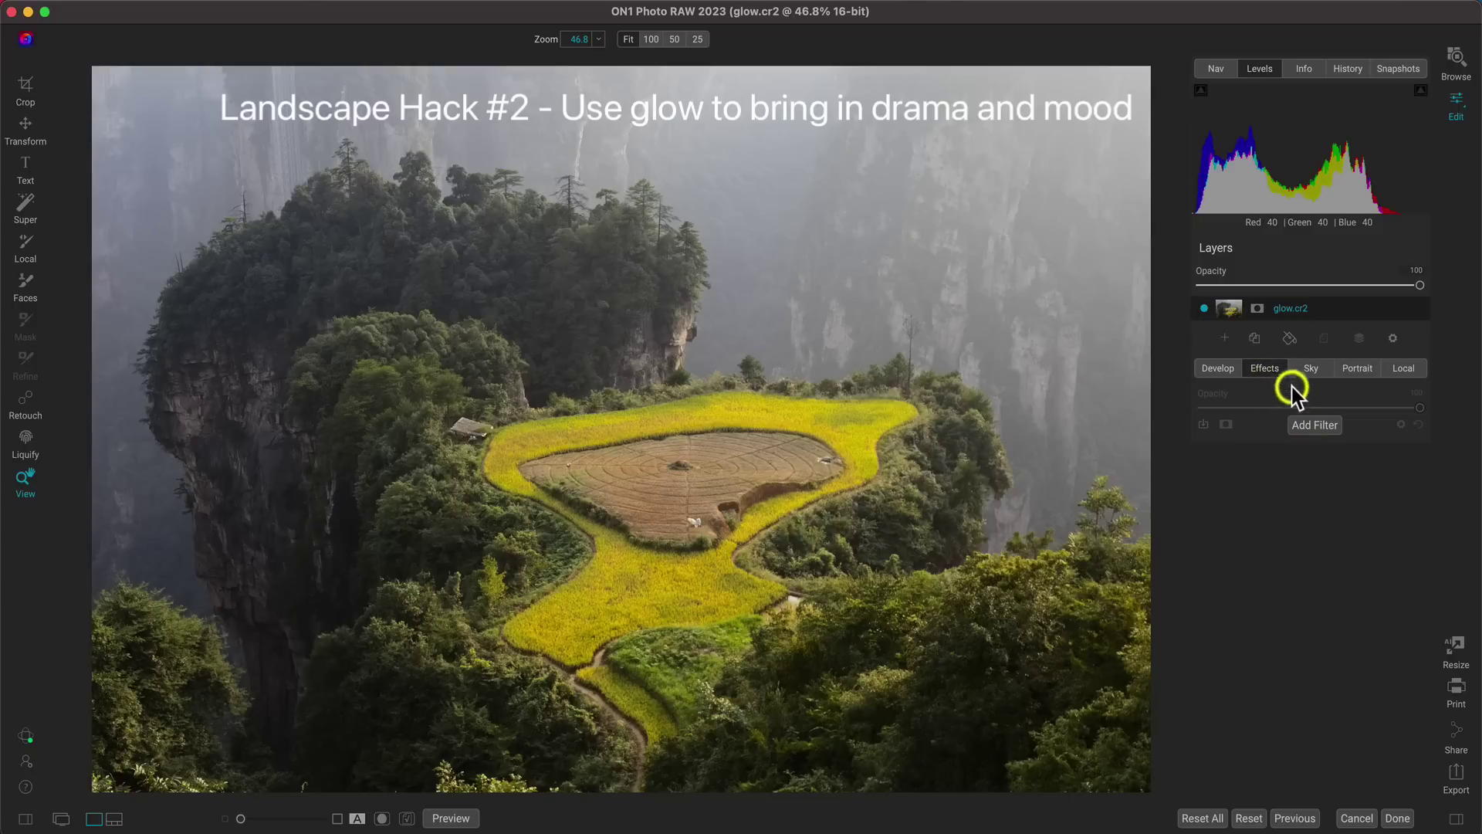
# Add a Glow filter with the Darker preset to glow.cr2 and set its amount to 80
pyautogui.click(1325, 427)
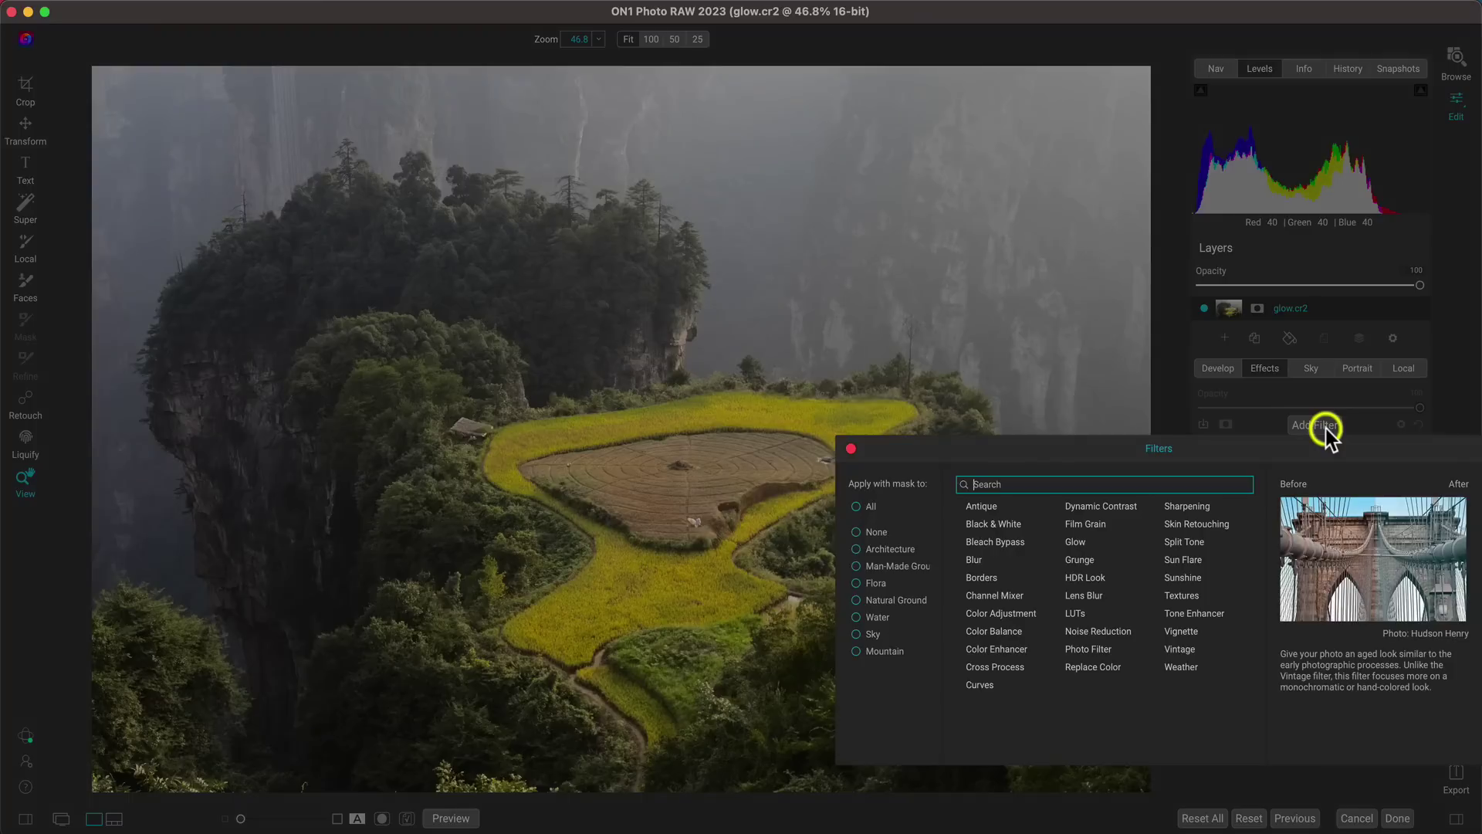
pyautogui.click(1073, 543)
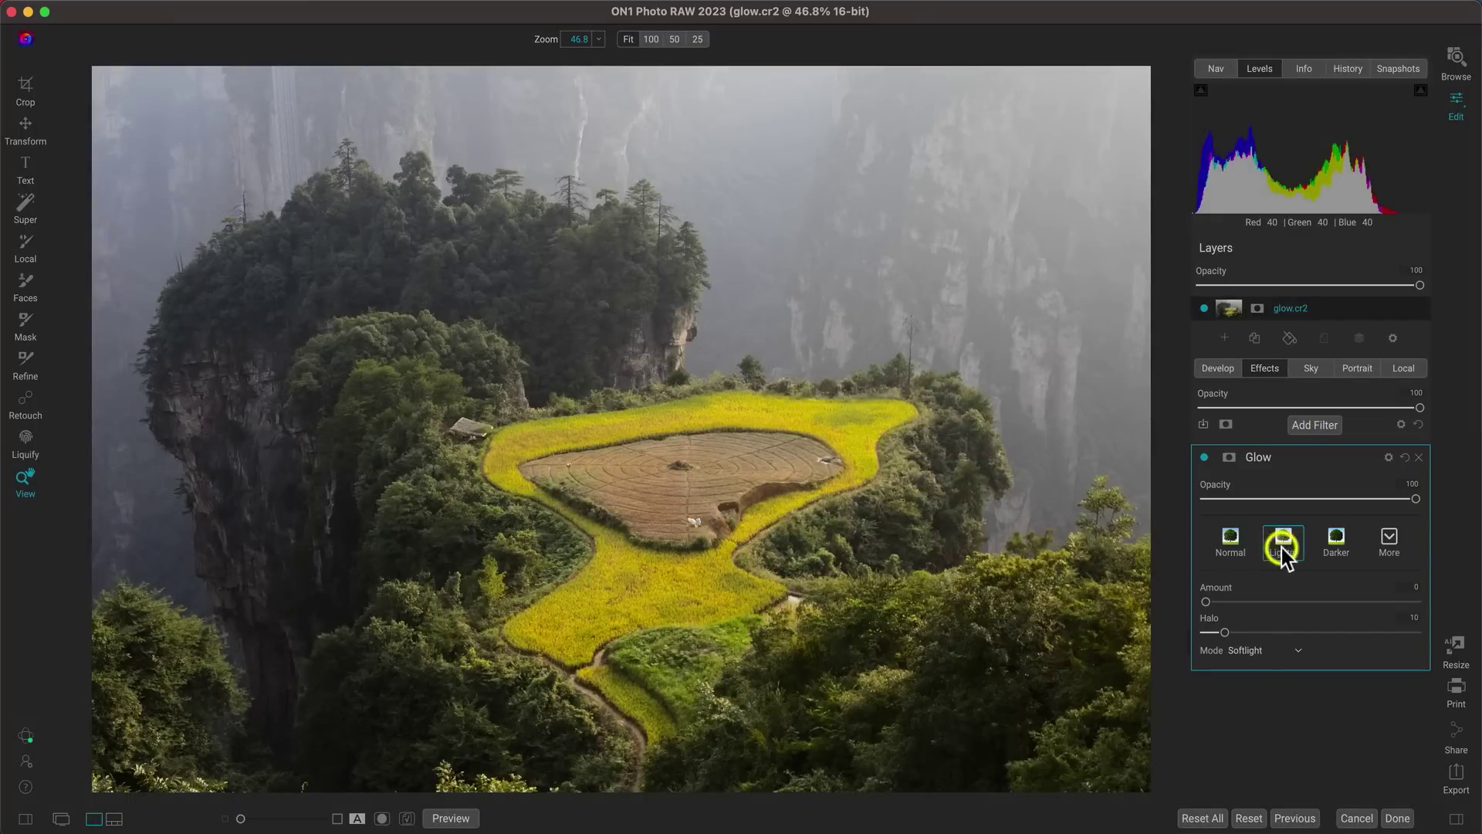
pyautogui.click(1336, 542)
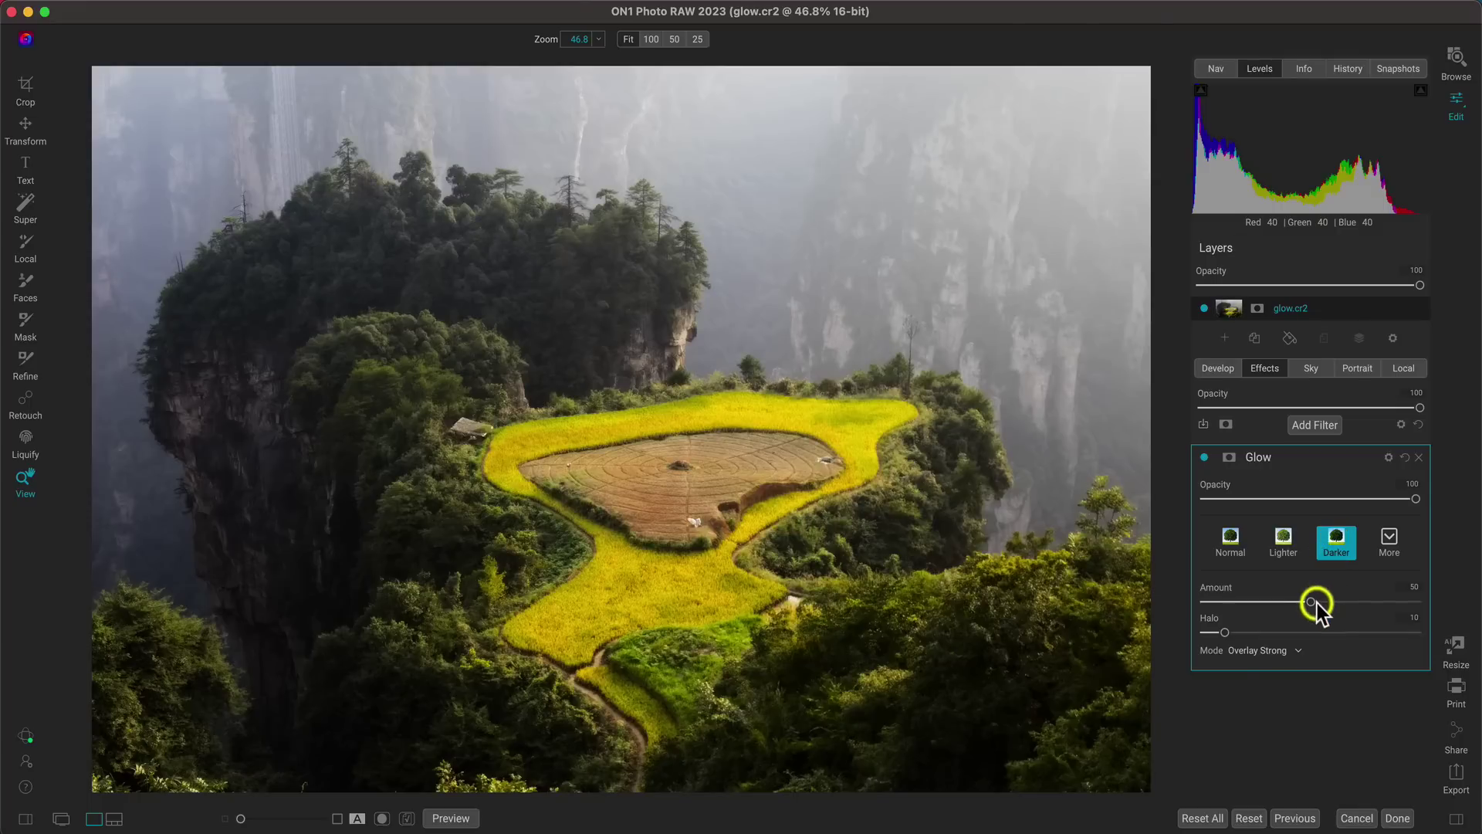
pyautogui.moveTo(1311, 602); pyautogui.dragTo(1373, 603)
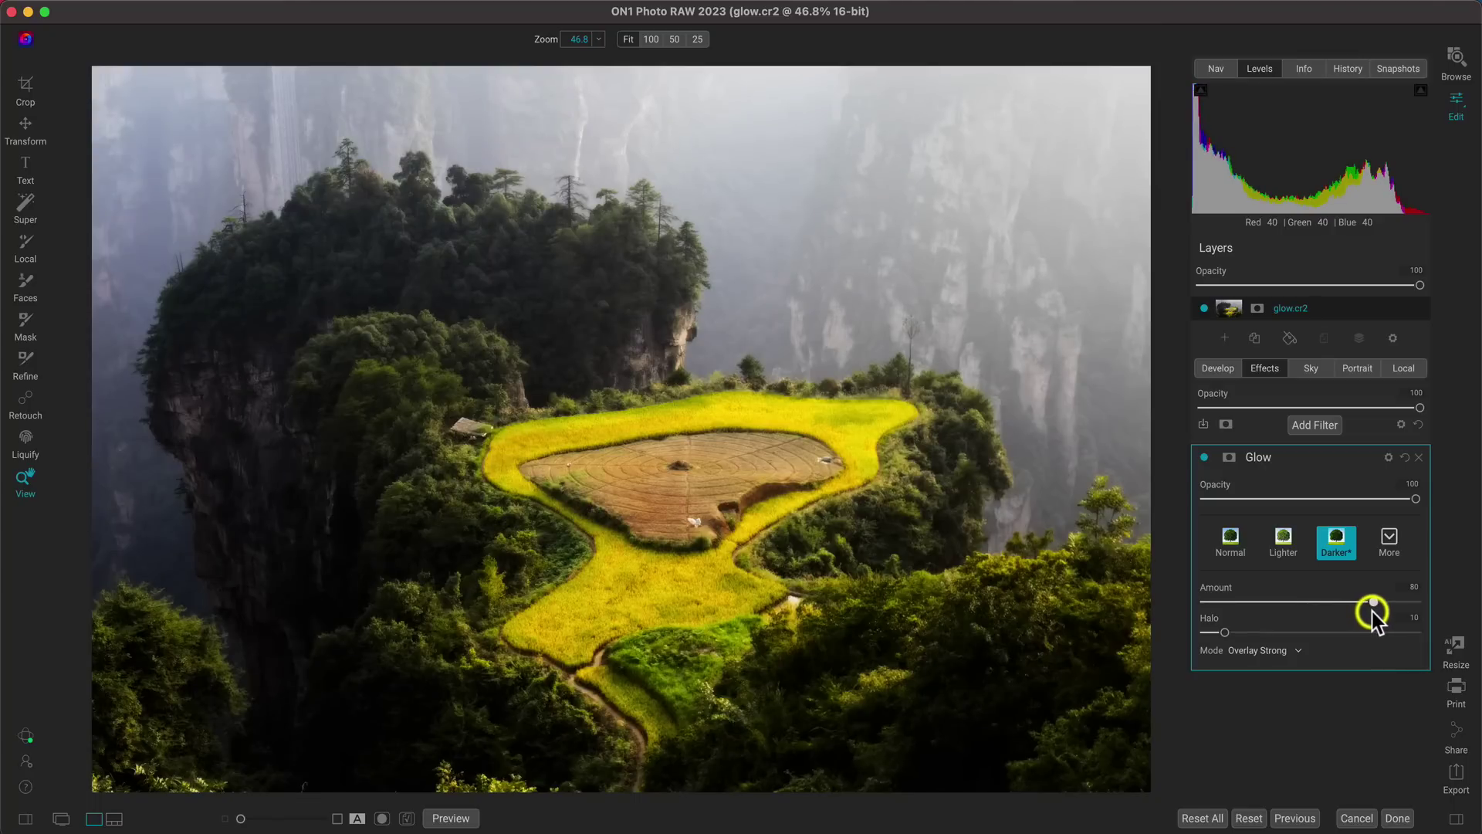
# Compare the terraced field photo with and without the Glow filter applied to the whole image
pyautogui.click(1203, 457)
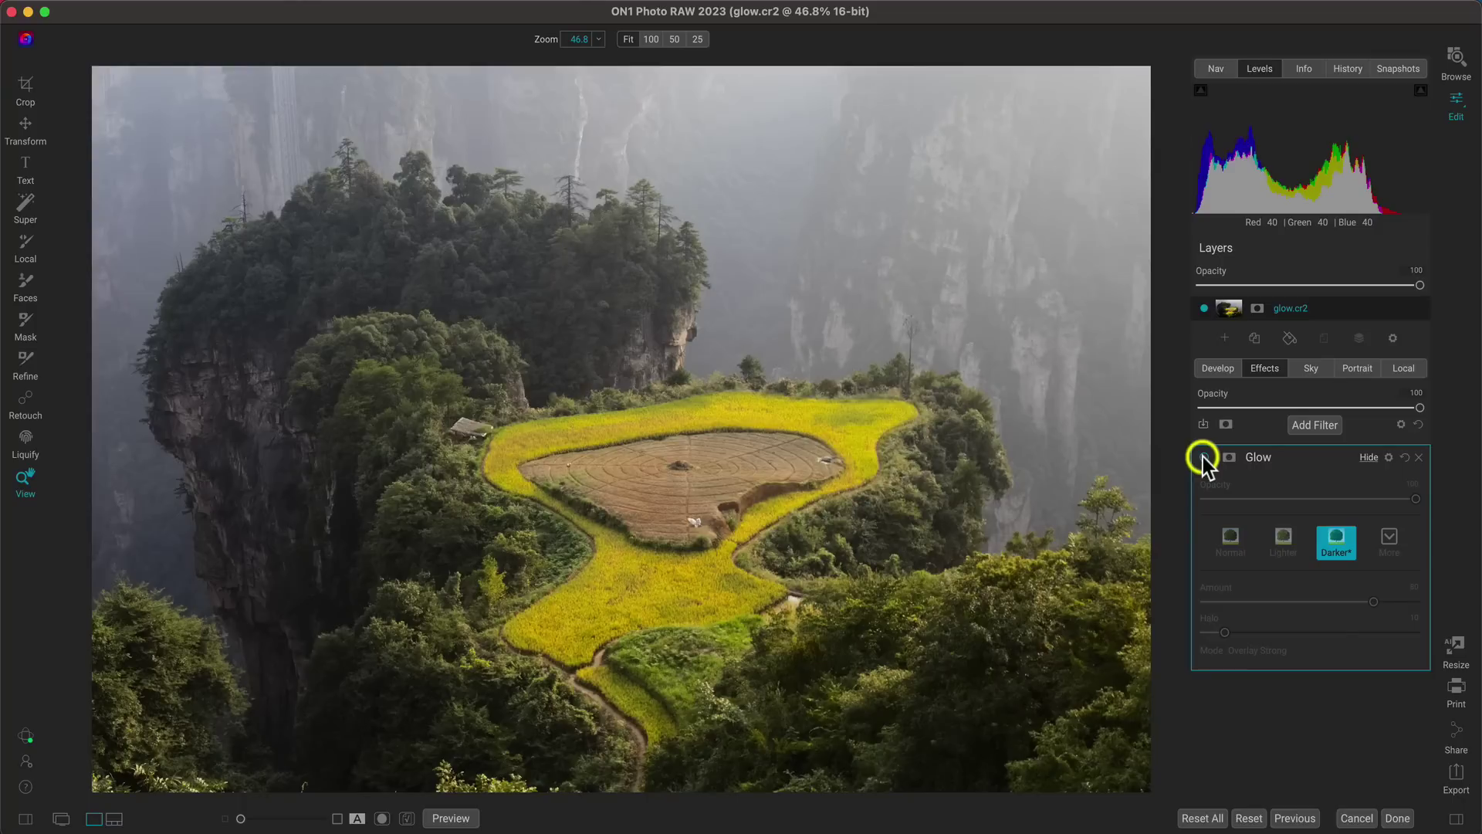
pyautogui.click(1202, 457)
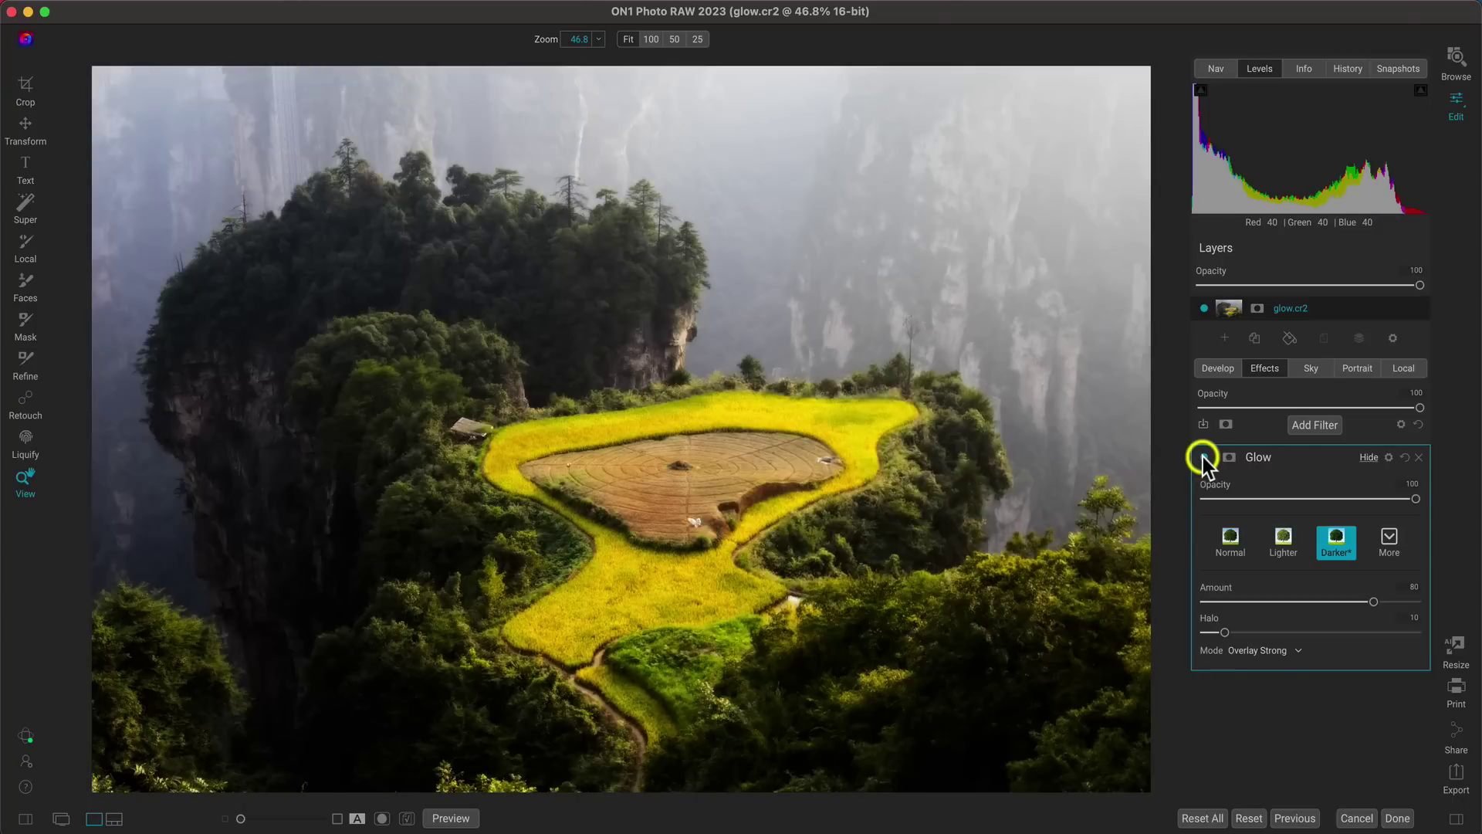
pyautogui.click(1203, 457)
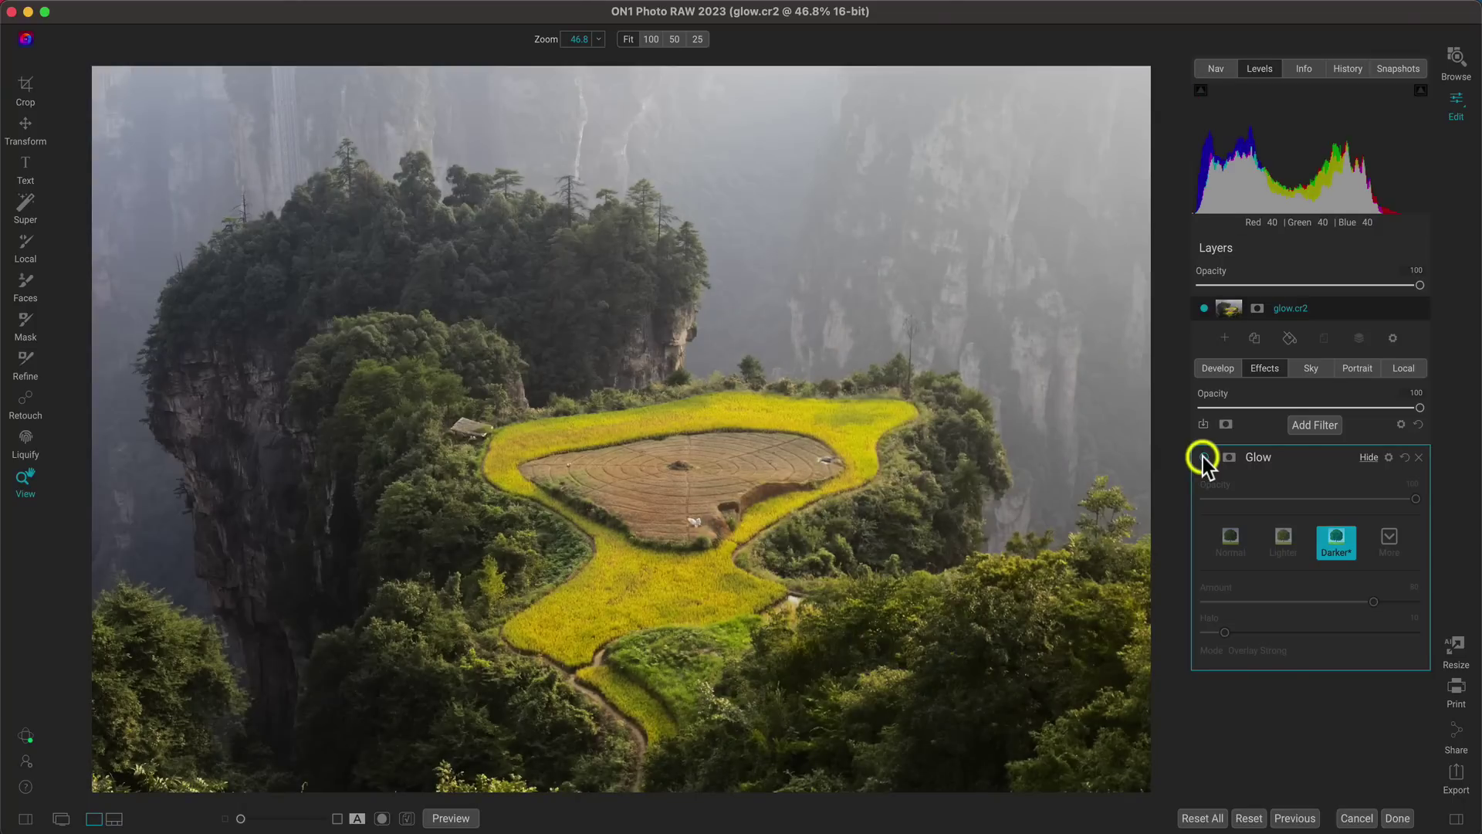
pyautogui.click(1203, 457)
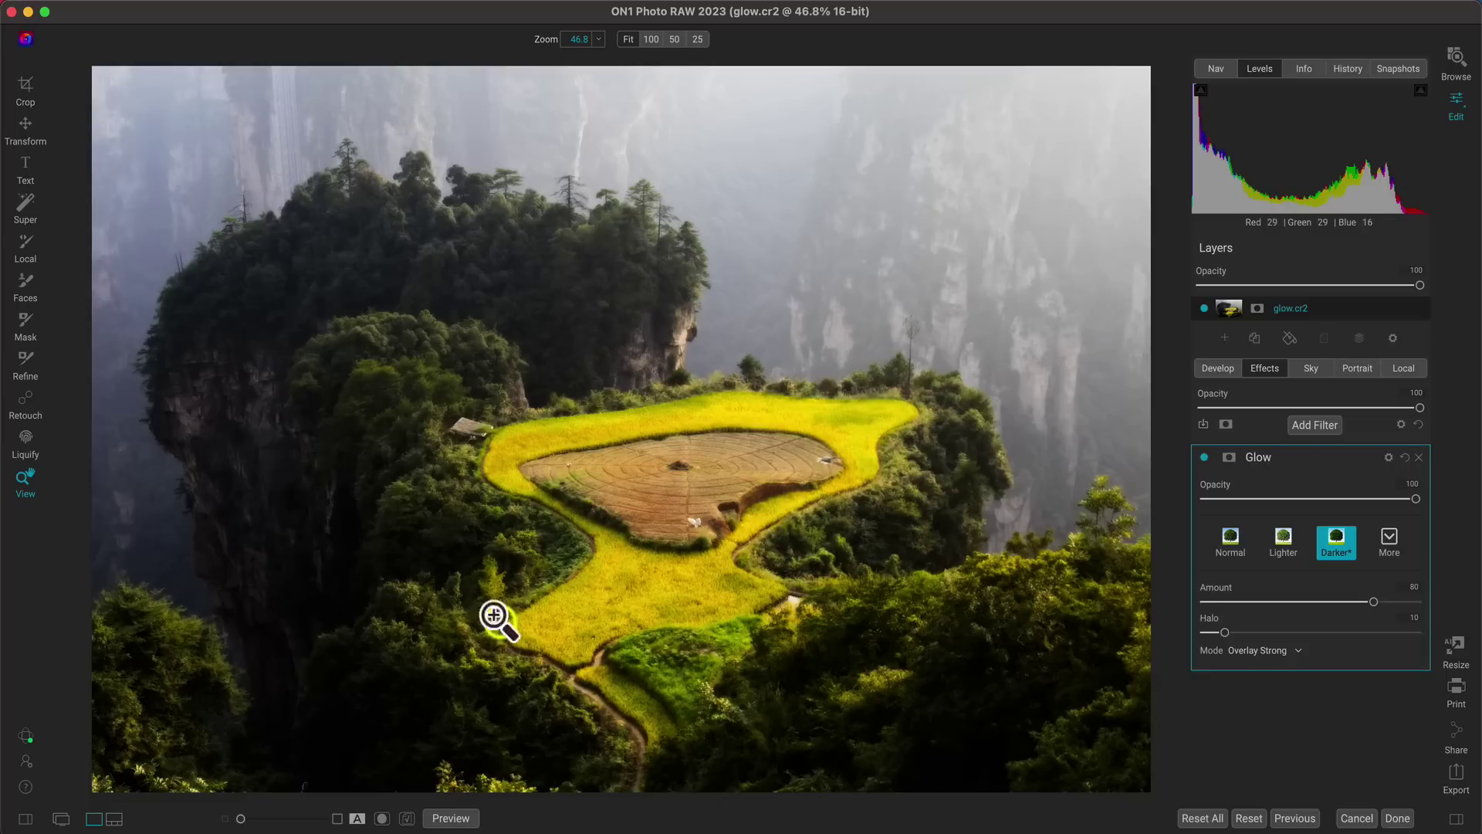
# Invert the Glow filter's mask so the effect is hidden across the whole photo
pyautogui.click(1230, 460)
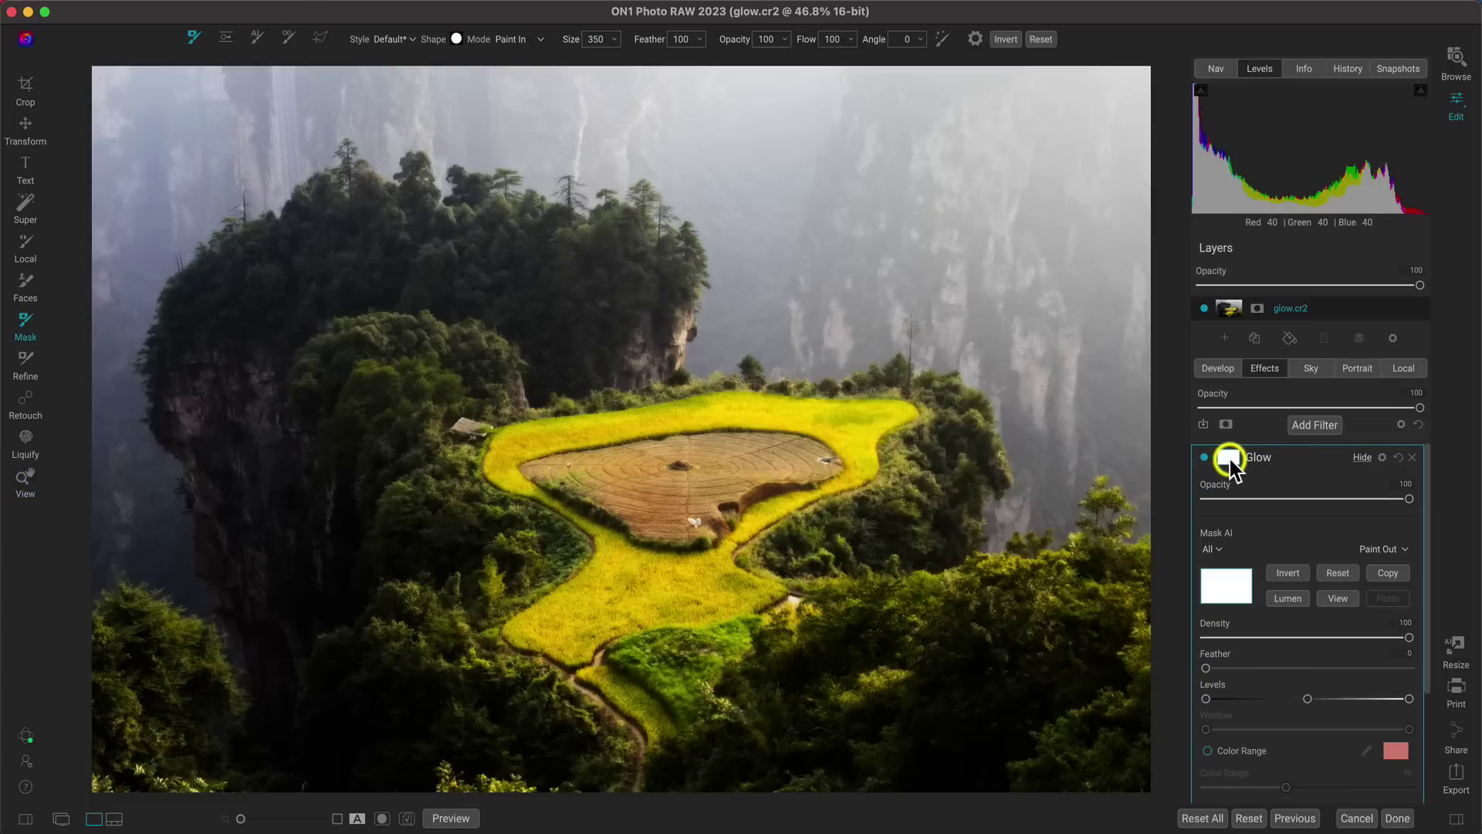
pyautogui.click(1294, 576)
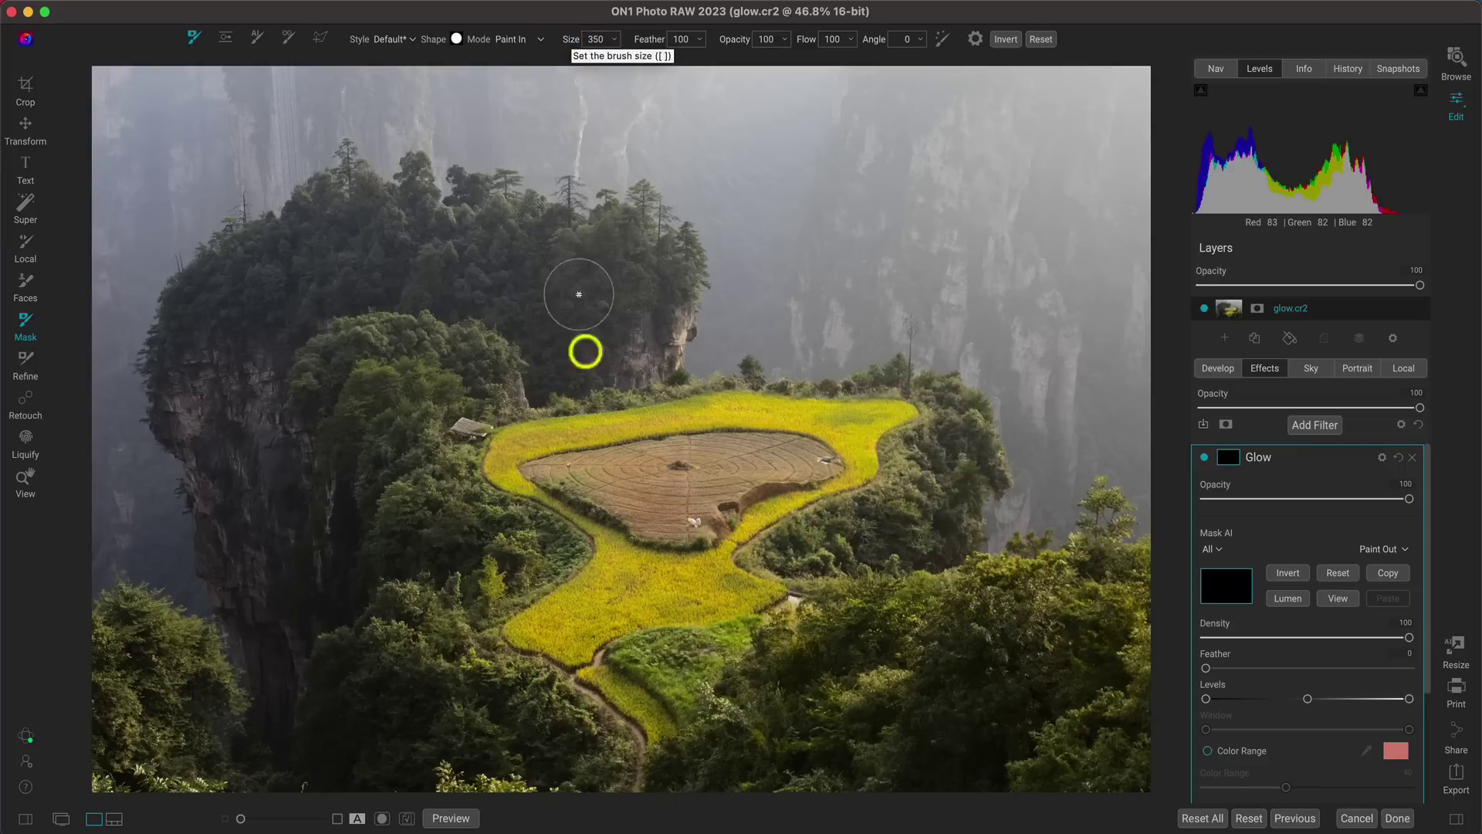
# Try smaller and larger sizes for the mask painting brush
pyautogui.press('[')
pyautogui.press('[')
pyautogui.press('[')
pyautogui.press('[')
pyautogui.press('[')
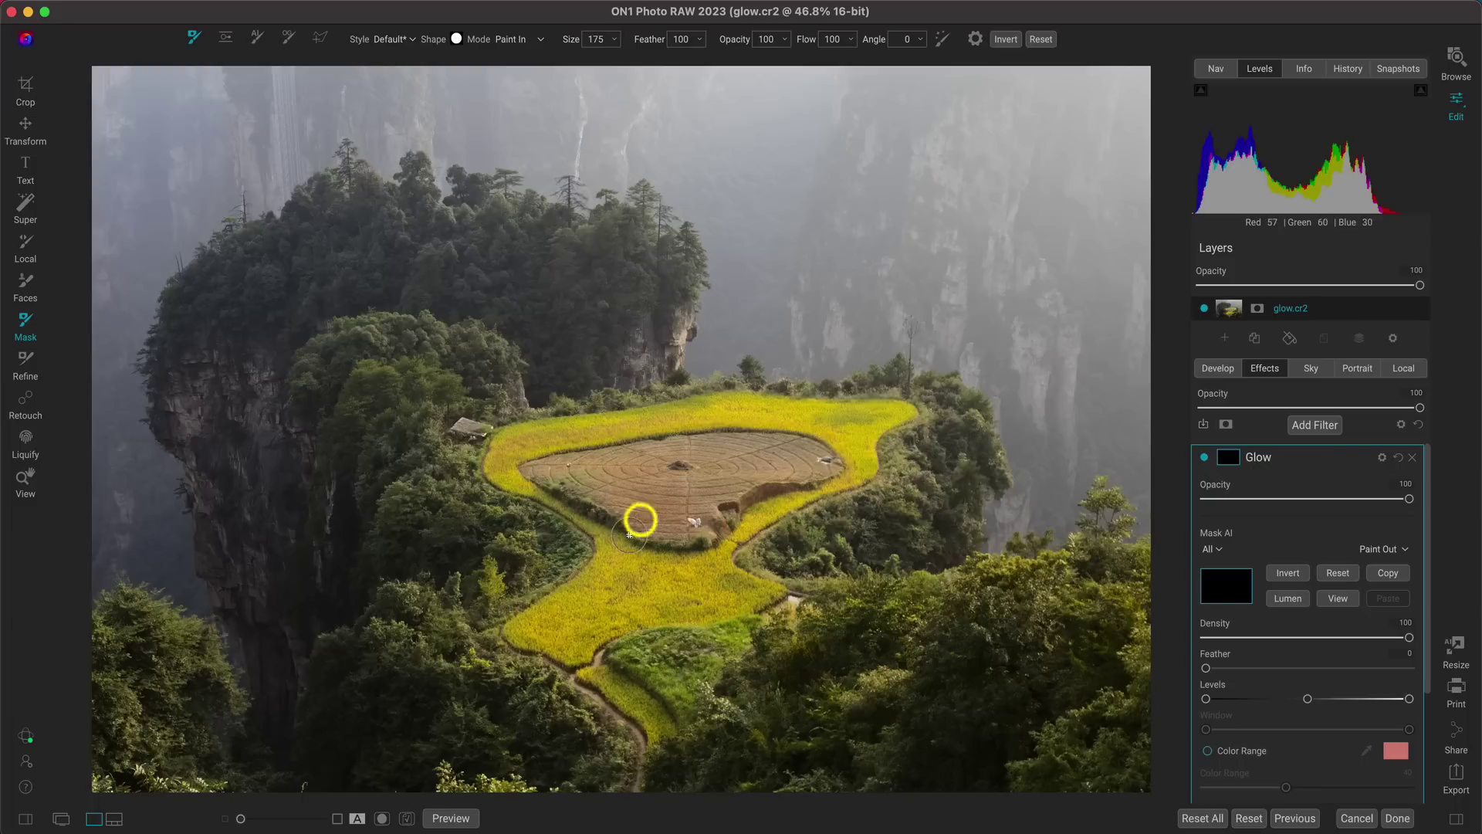
pyautogui.press('[')
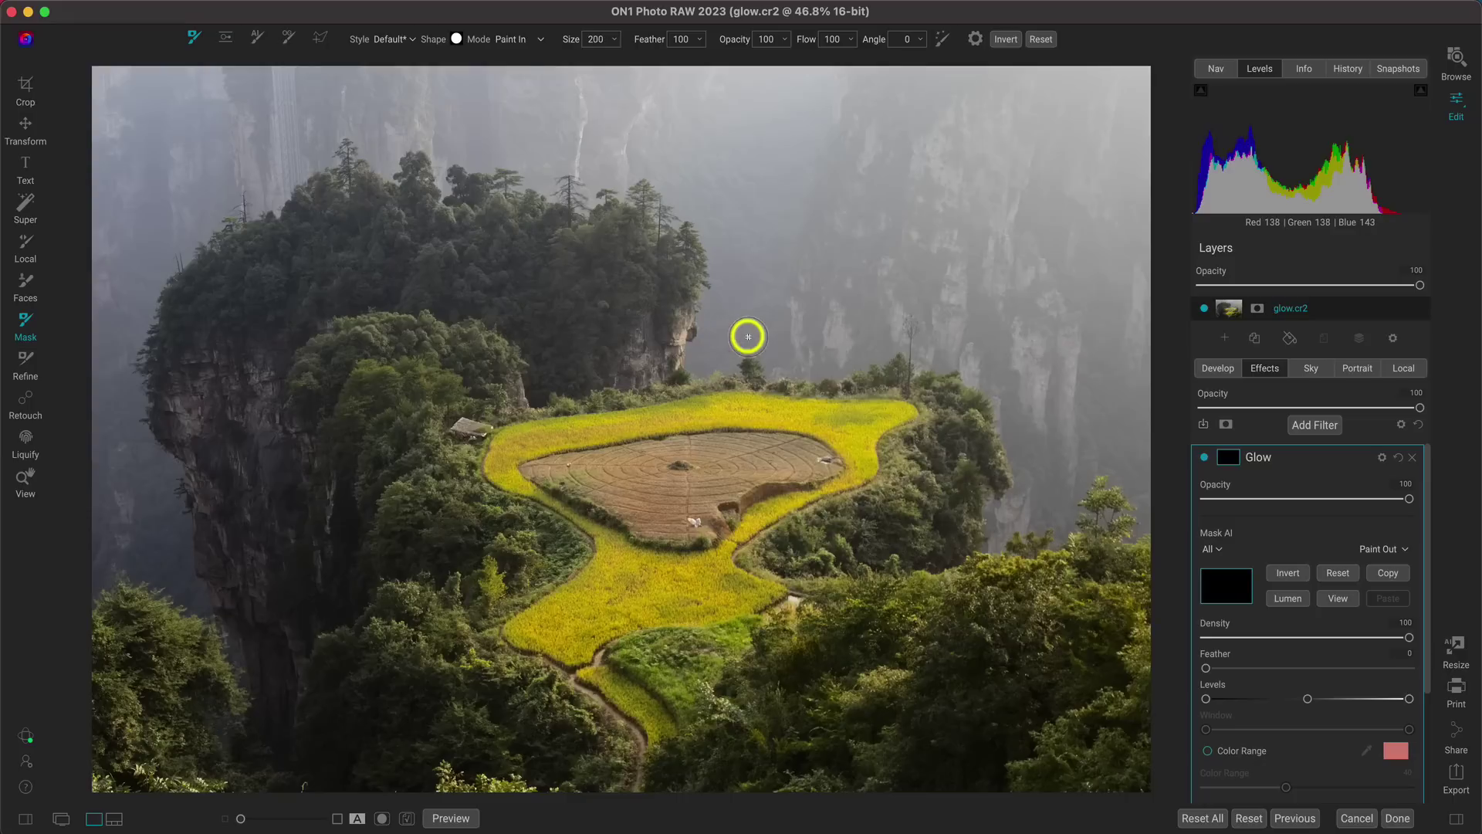
pyautogui.press(']')
pyautogui.press(']')
pyautogui.press(']')
pyautogui.press(']')
pyautogui.press(']')
pyautogui.press(']')
pyautogui.press(']')
pyautogui.press(']')
pyautogui.press('[')
pyautogui.press('[')
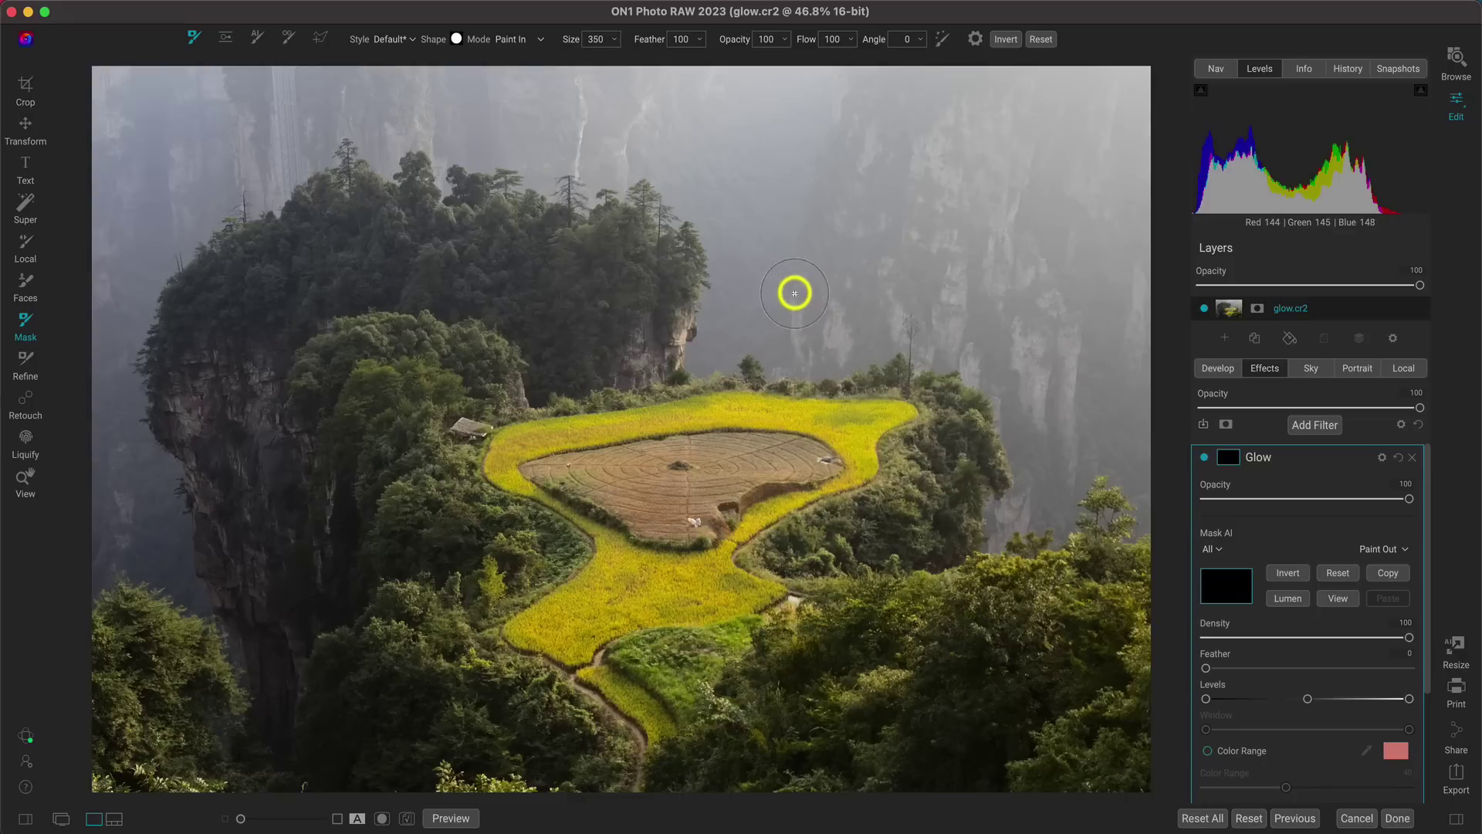
# Paint the glow into the yellow field, the tree-covered cliff and parts of the foreground trees with a size 900 brush, and leave the mask tool
pyautogui.press(']')
pyautogui.press(']')
pyautogui.press(']')
pyautogui.press(']')
pyautogui.press(']')
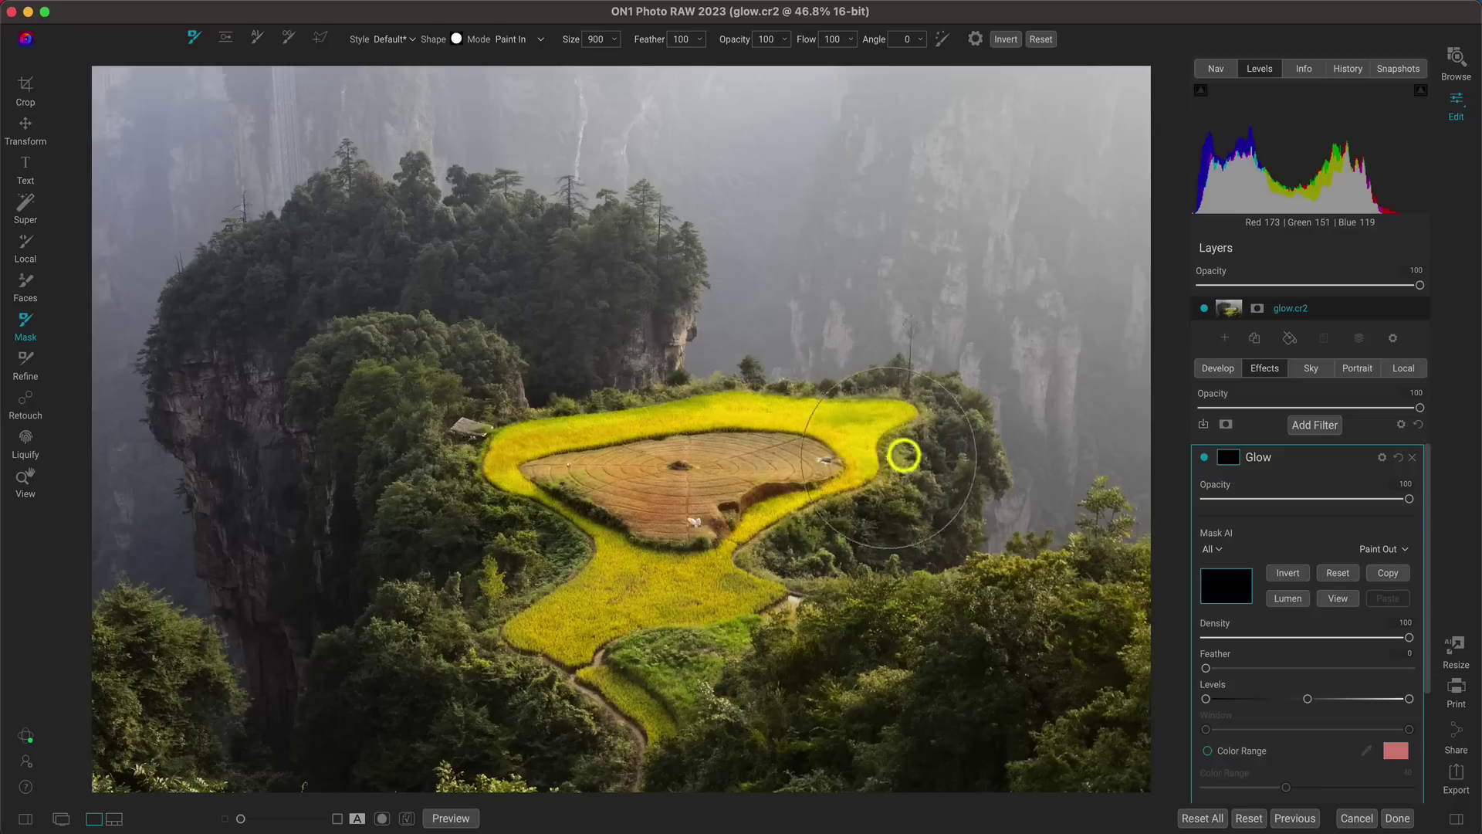
pyautogui.moveTo(569, 554)
pyautogui.mouseDown()
pyautogui.moveTo(671, 705)
pyautogui.moveTo(539, 520)
pyautogui.mouseUp()
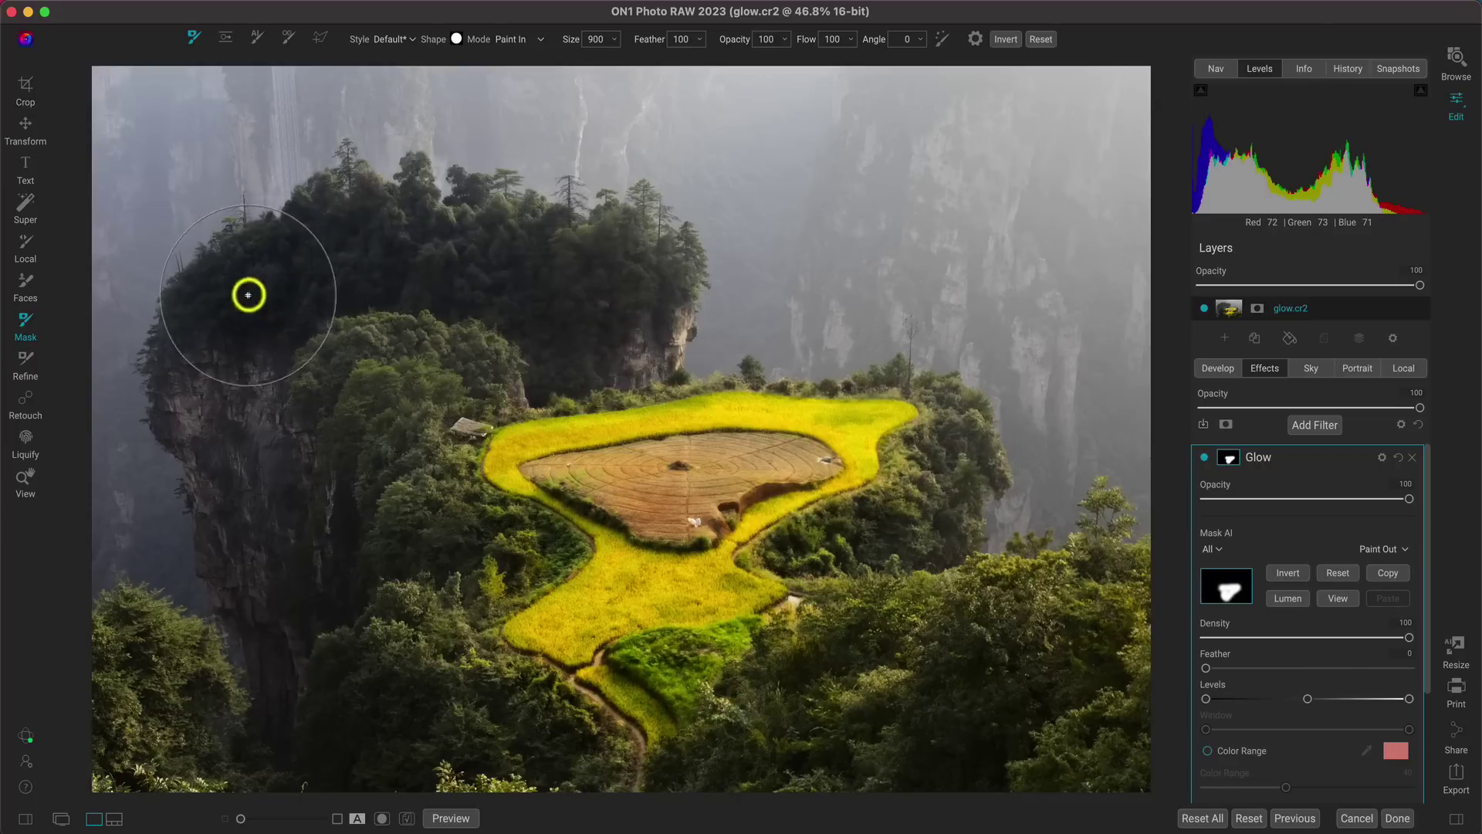
pyautogui.moveTo(554, 382)
pyautogui.mouseDown()
pyautogui.moveTo(364, 378)
pyautogui.moveTo(450, 420)
pyautogui.moveTo(439, 503)
pyautogui.mouseUp()
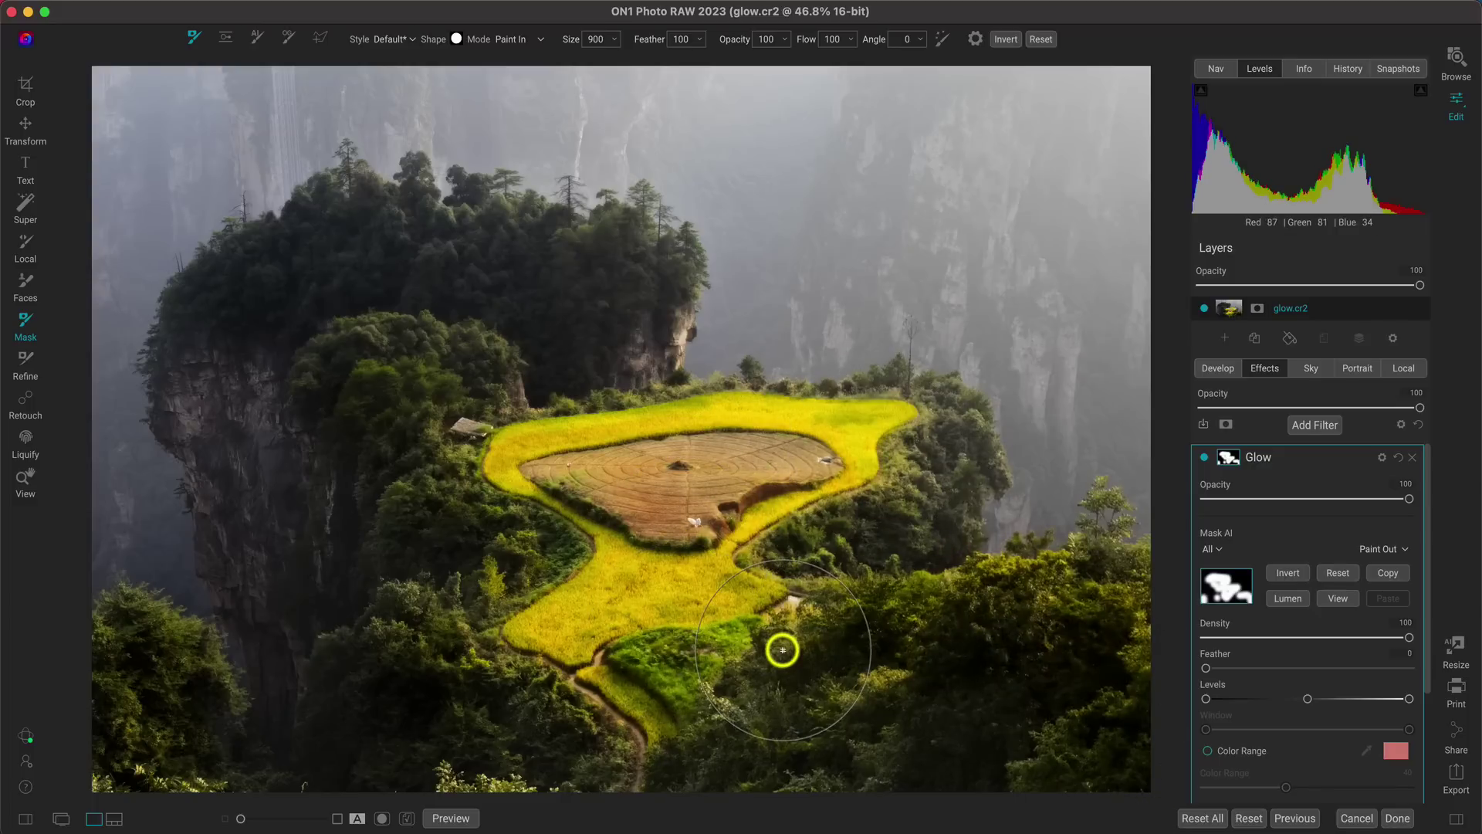
pyautogui.press('z')
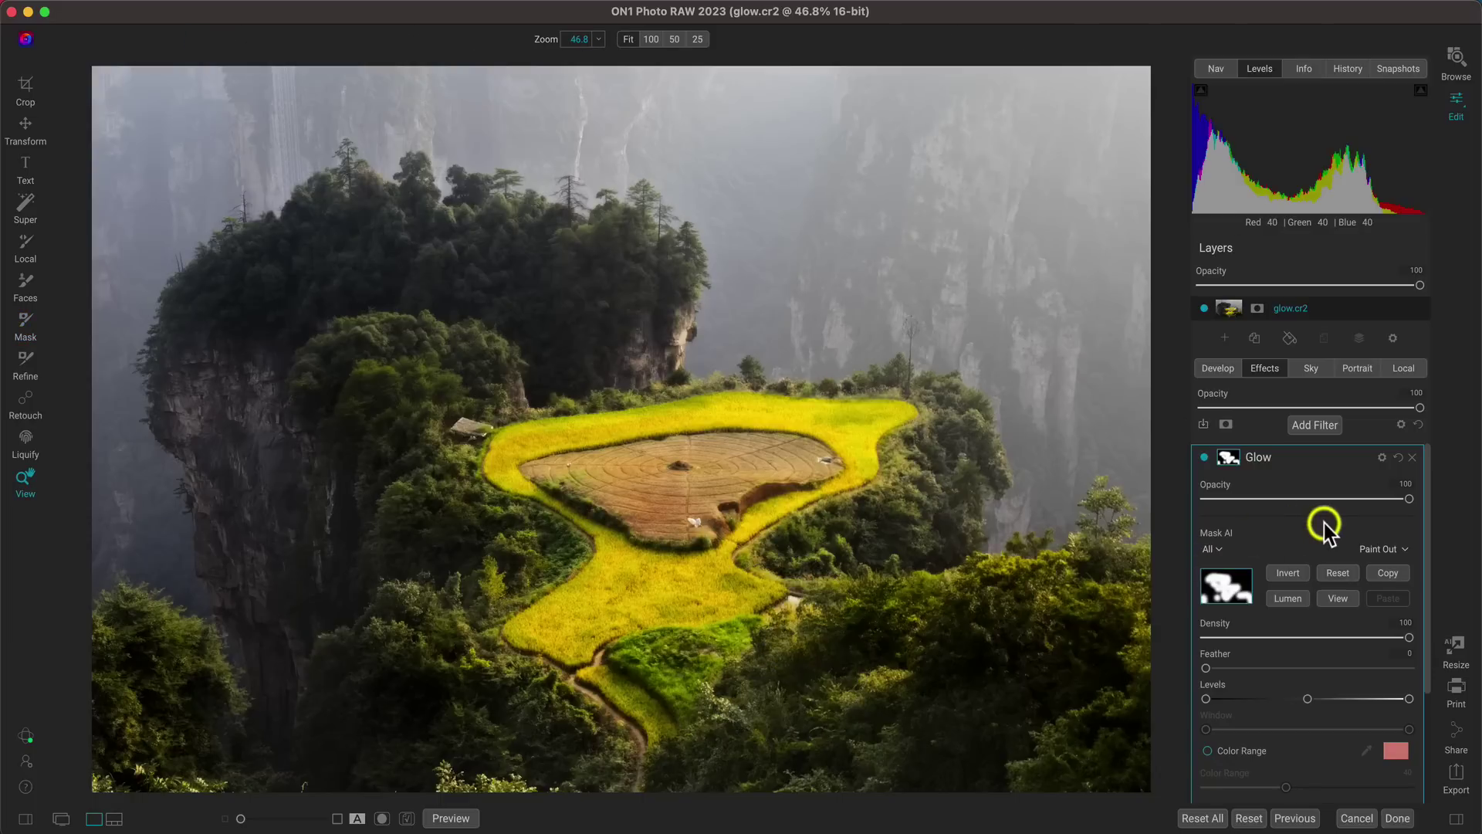
# Inspect the hand-painted mask of the Glow filter and return to the photo
pyautogui.click(1234, 461)
pyautogui.click(1229, 461)
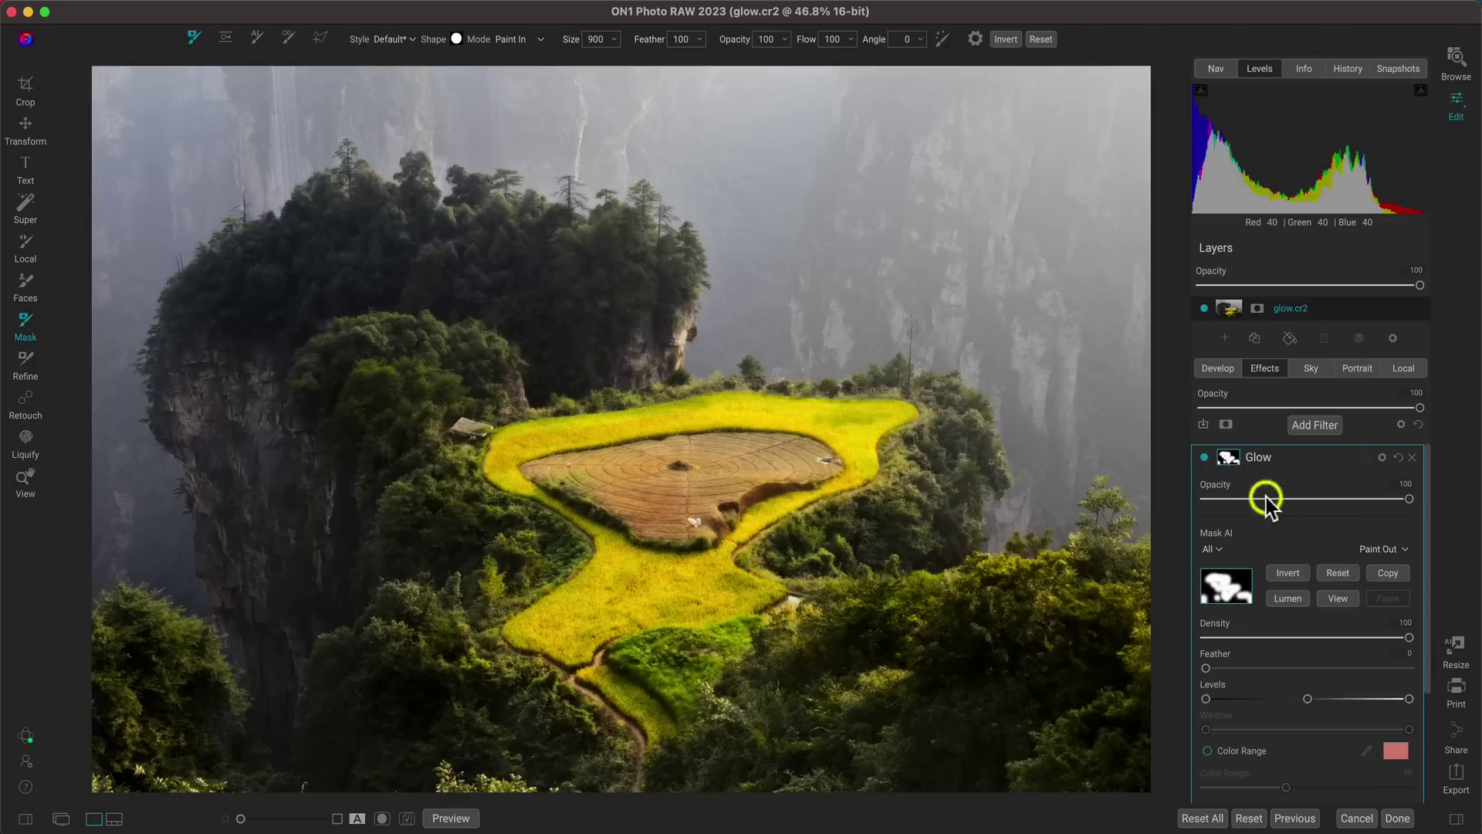
pyautogui.click(1336, 597)
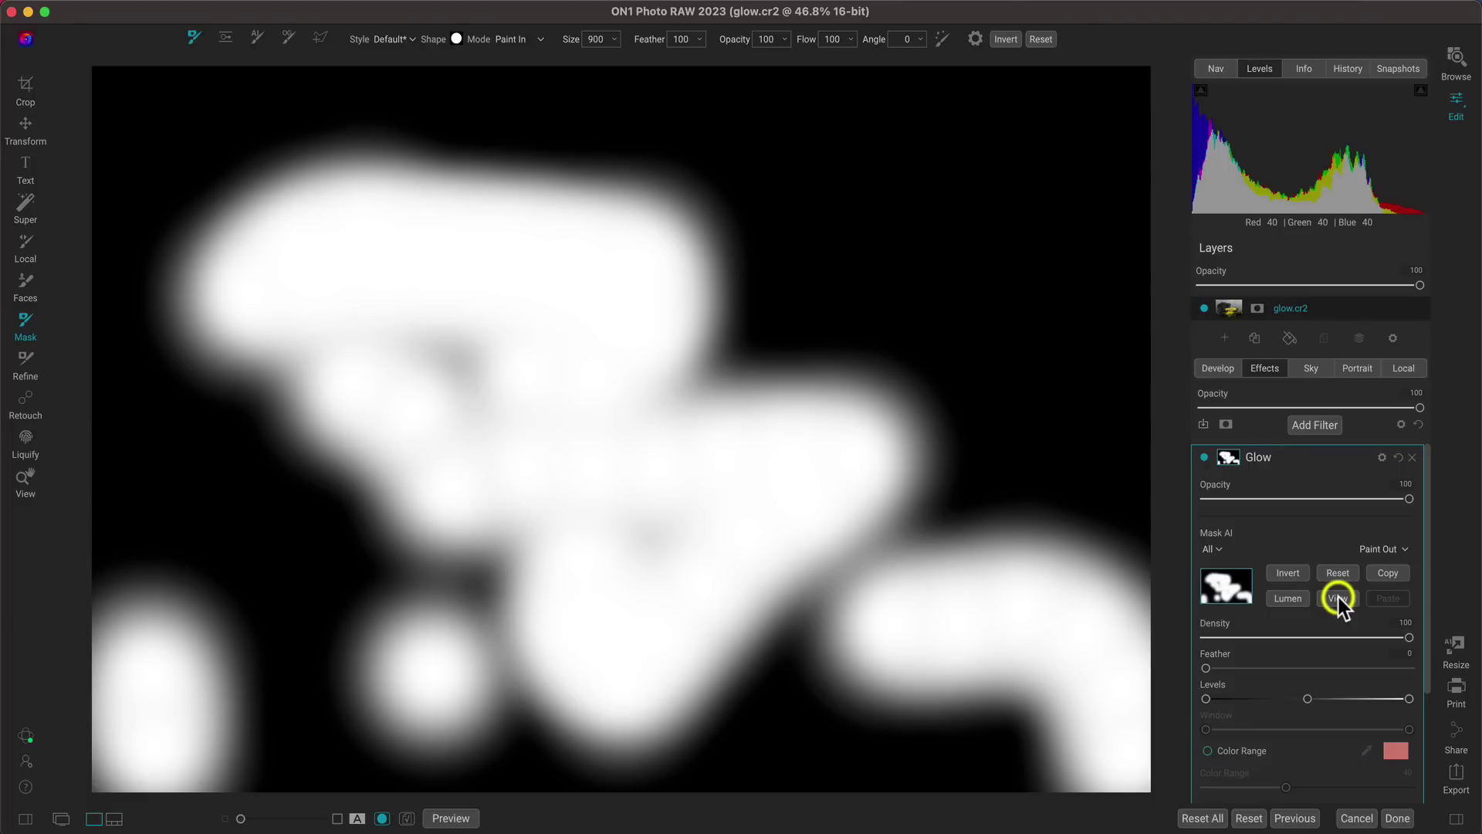
pyautogui.click(1338, 598)
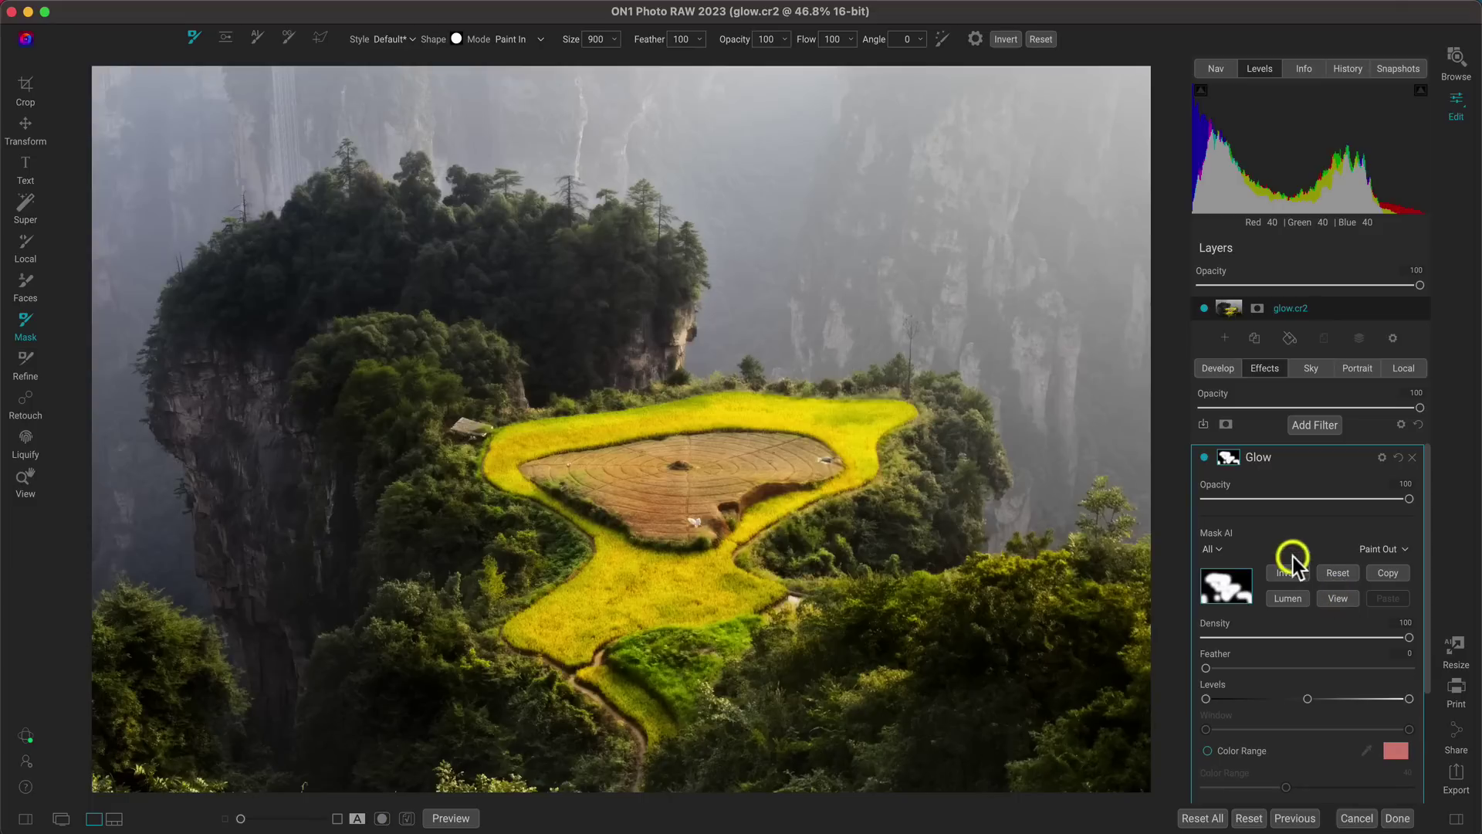
# Compare the photo with and without the hand-painted glow
pyautogui.click(1202, 457)
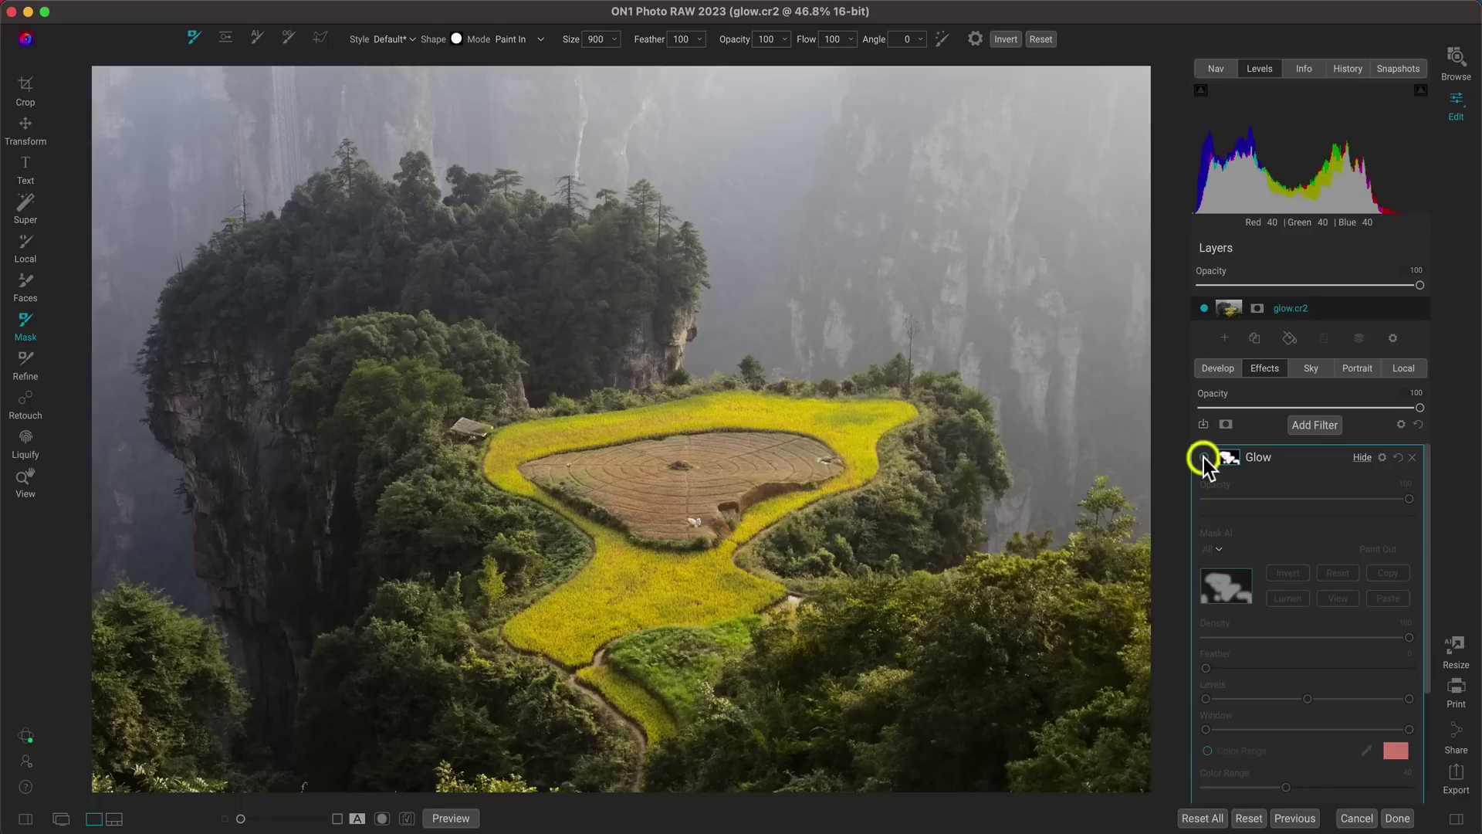
pyautogui.click(1202, 457)
pyautogui.click(1203, 457)
pyautogui.click(1203, 457)
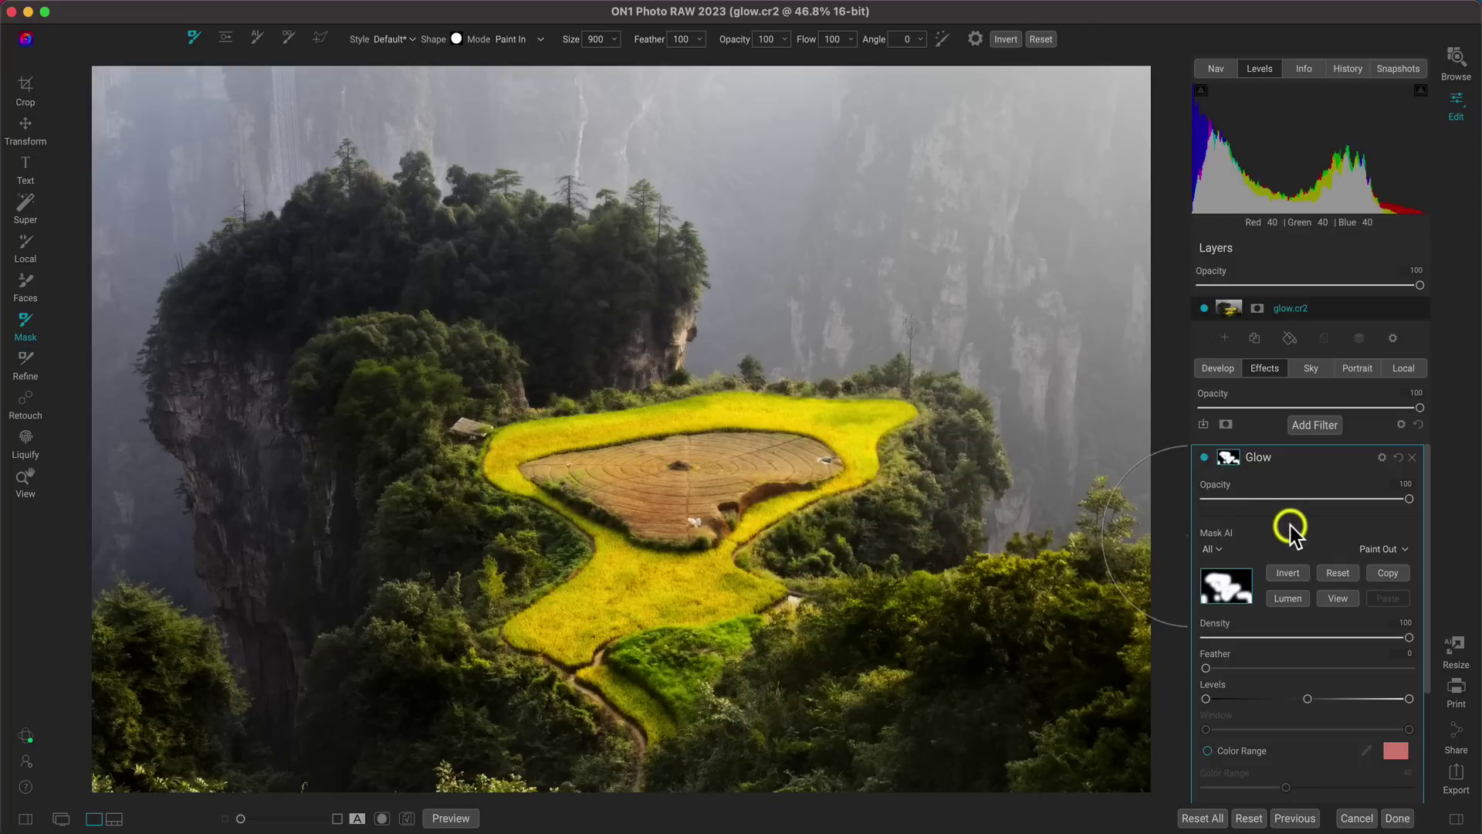
pyautogui.press('z')
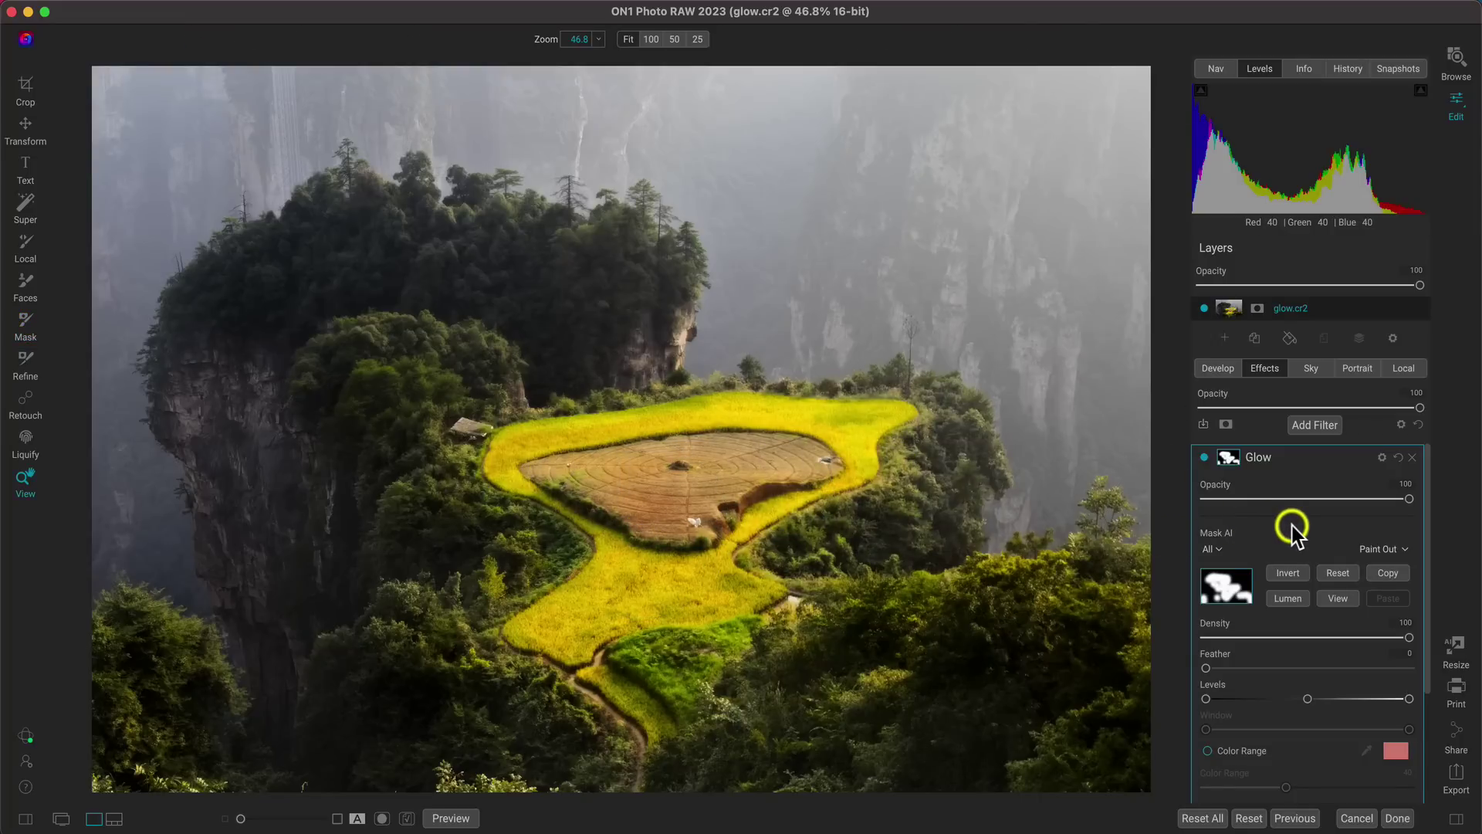
pyautogui.click(1206, 456)
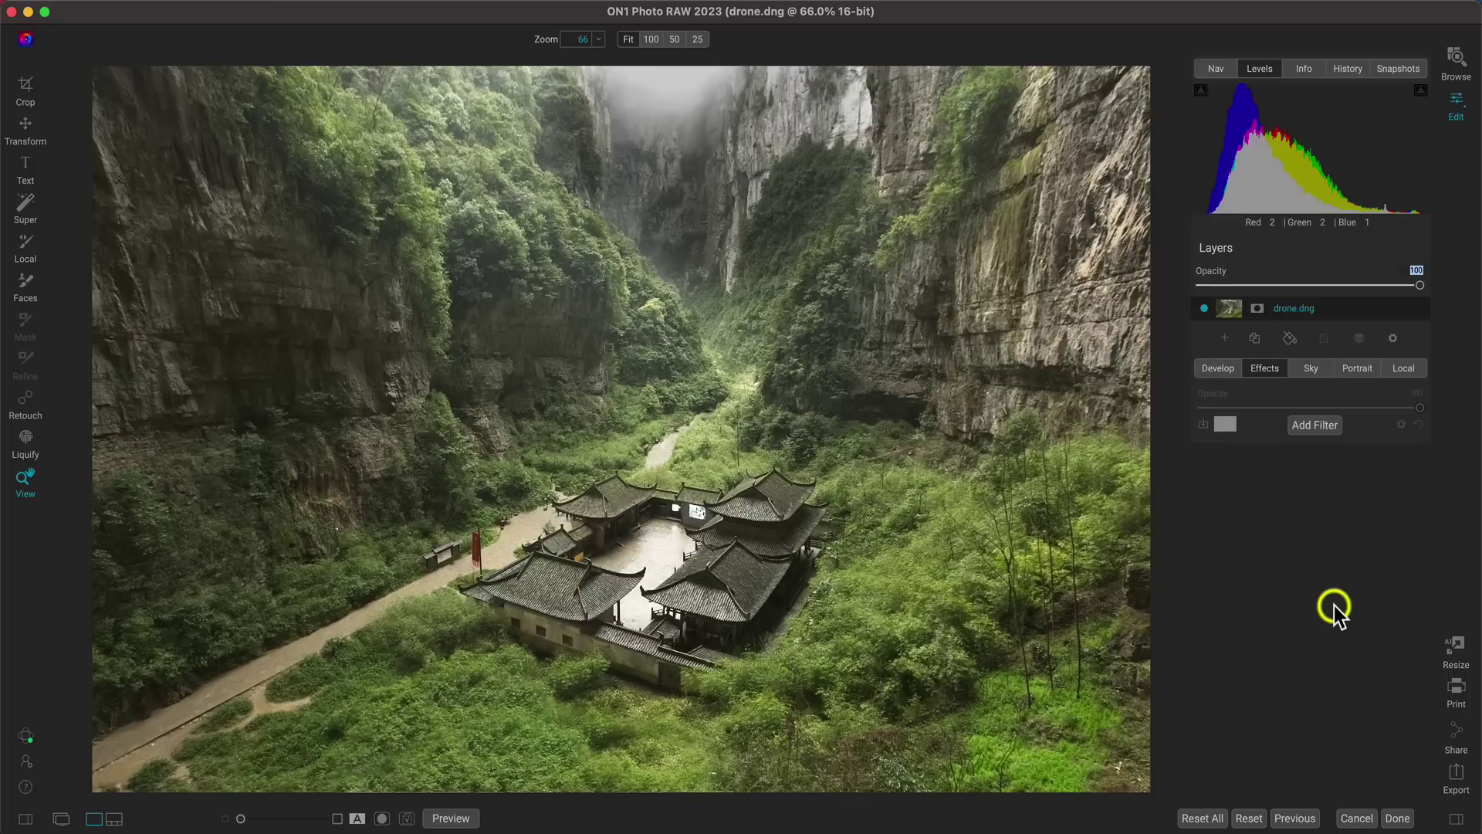
# Add a Dynamic Contrast filter with the Surreal preset to drone.dng and reduce its opacity to 75
pyautogui.click(1313, 424)
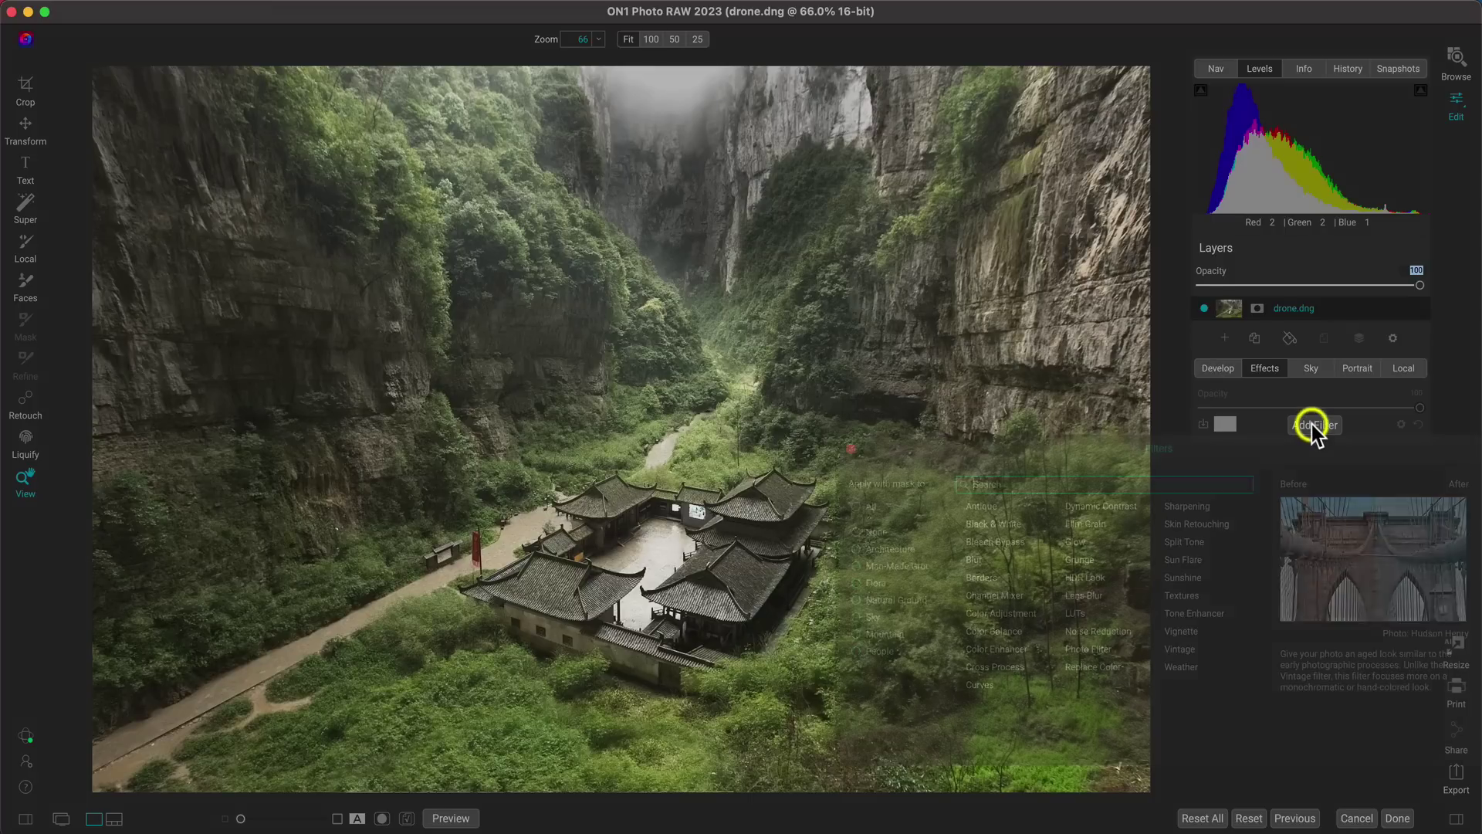
pyautogui.click(1122, 509)
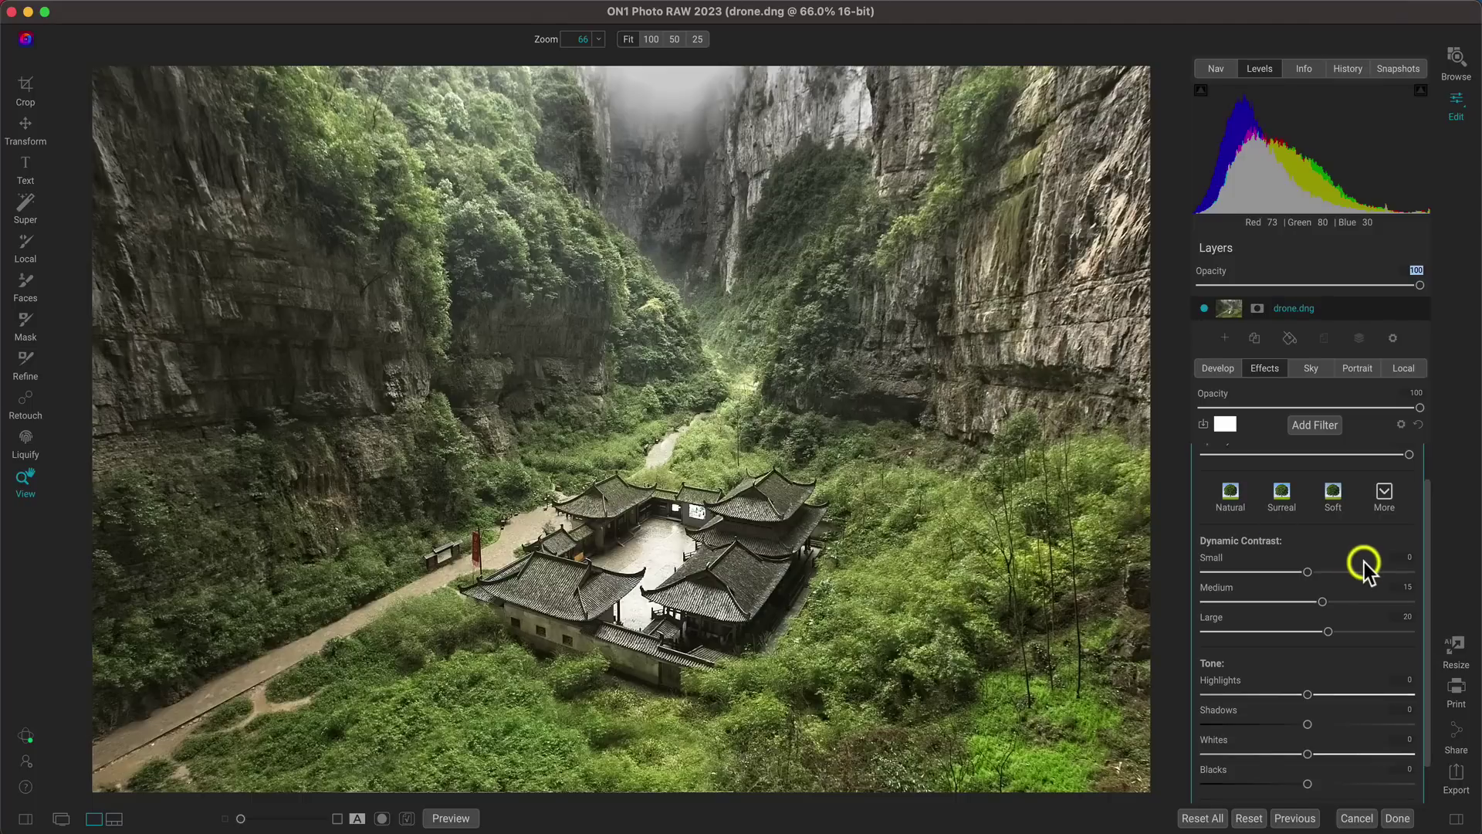
pyautogui.scroll(2, 1365, 564)
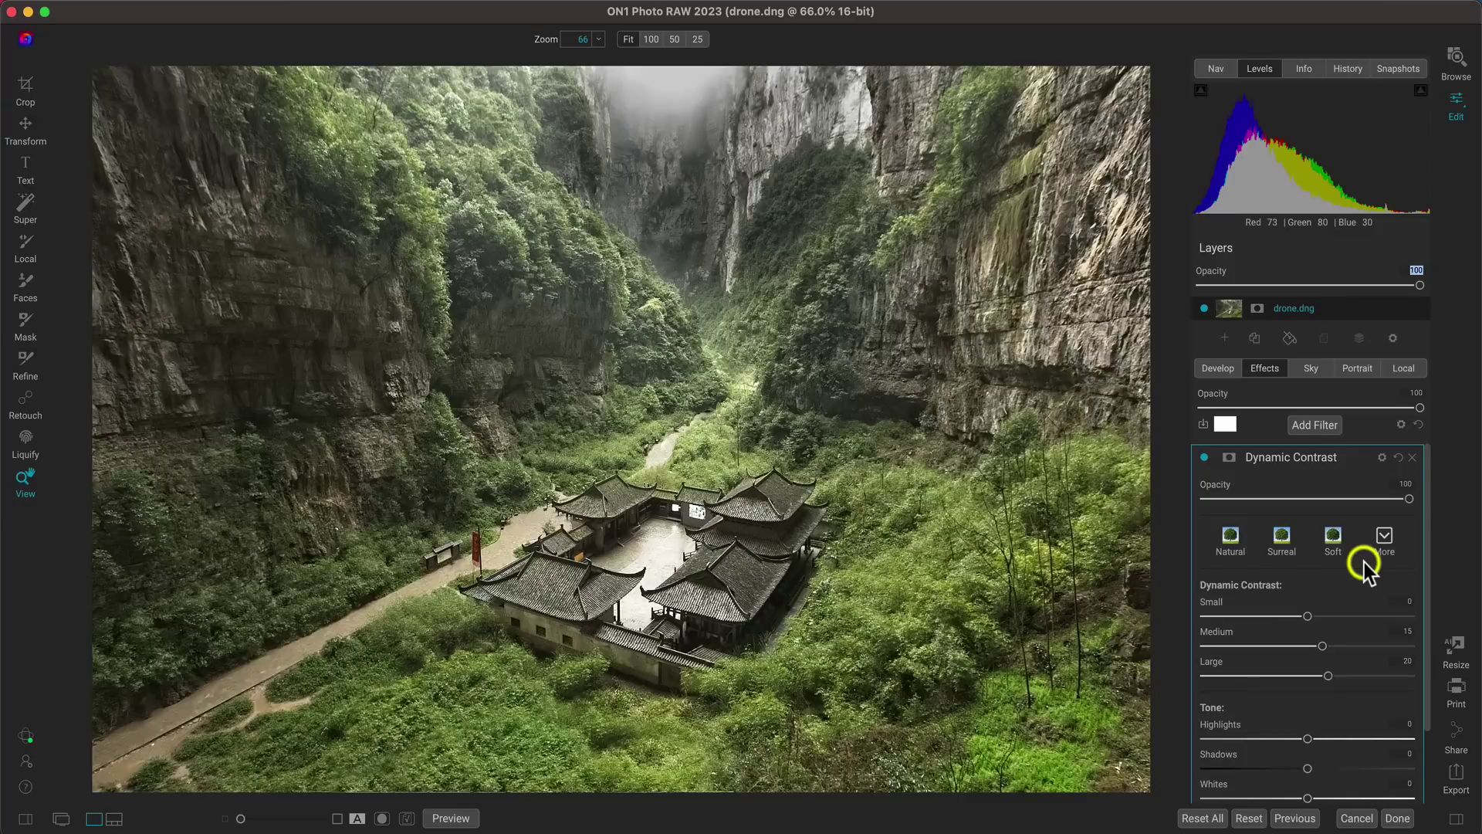
pyautogui.click(1281, 544)
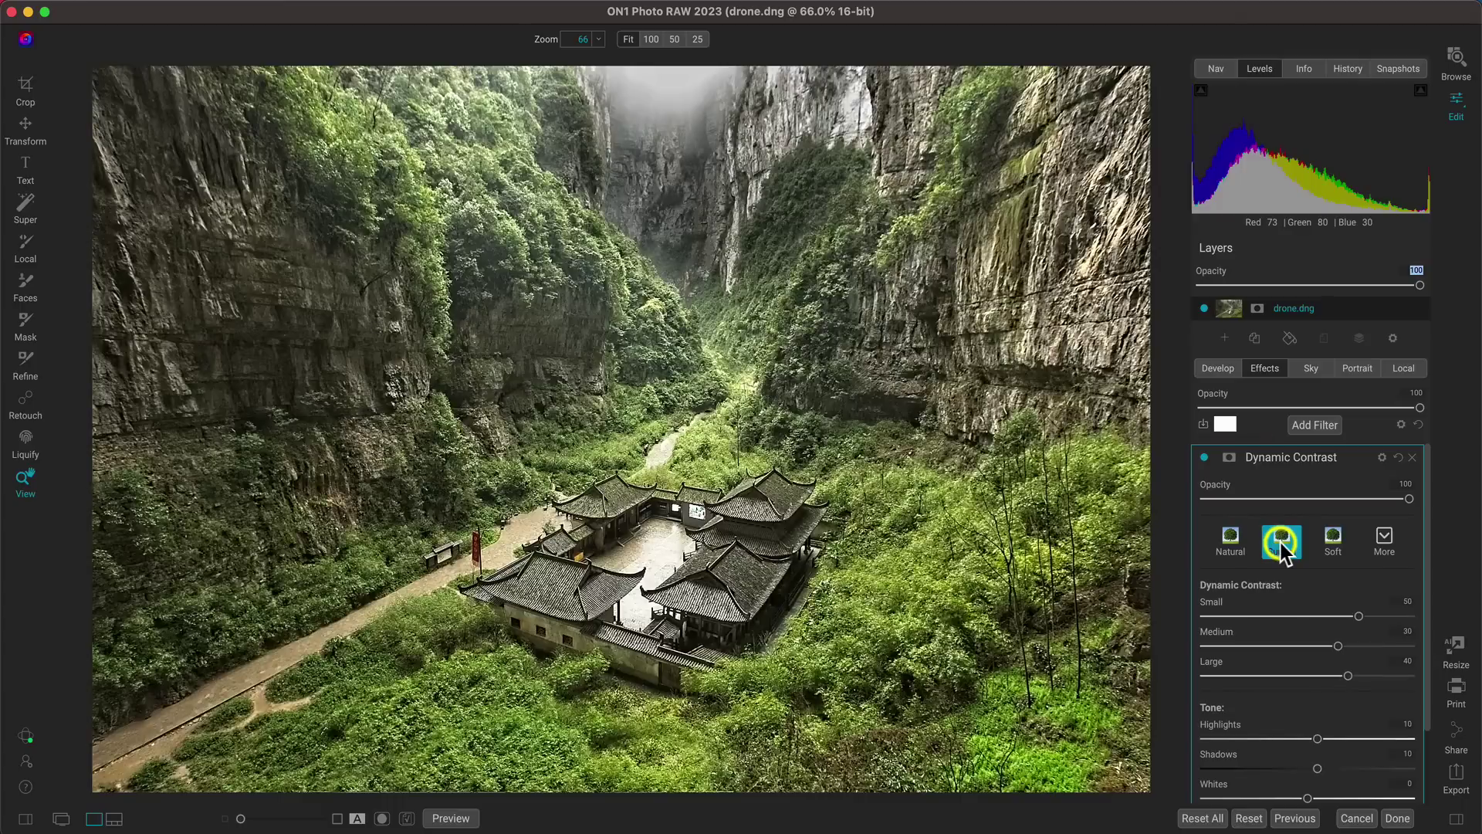
pyautogui.moveTo(1410, 498); pyautogui.dragTo(1356, 503)
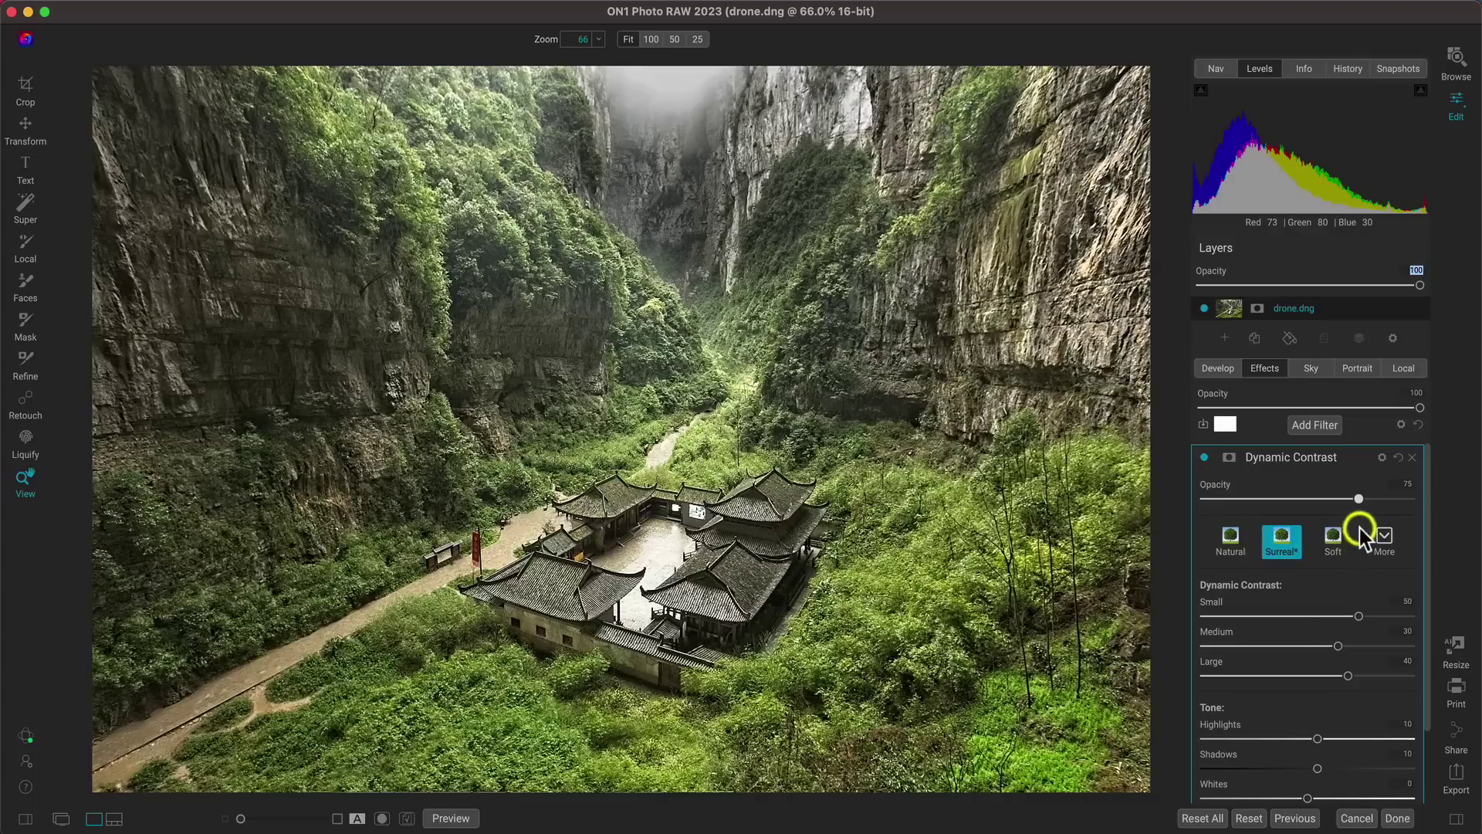
pyautogui.click(1385, 533)
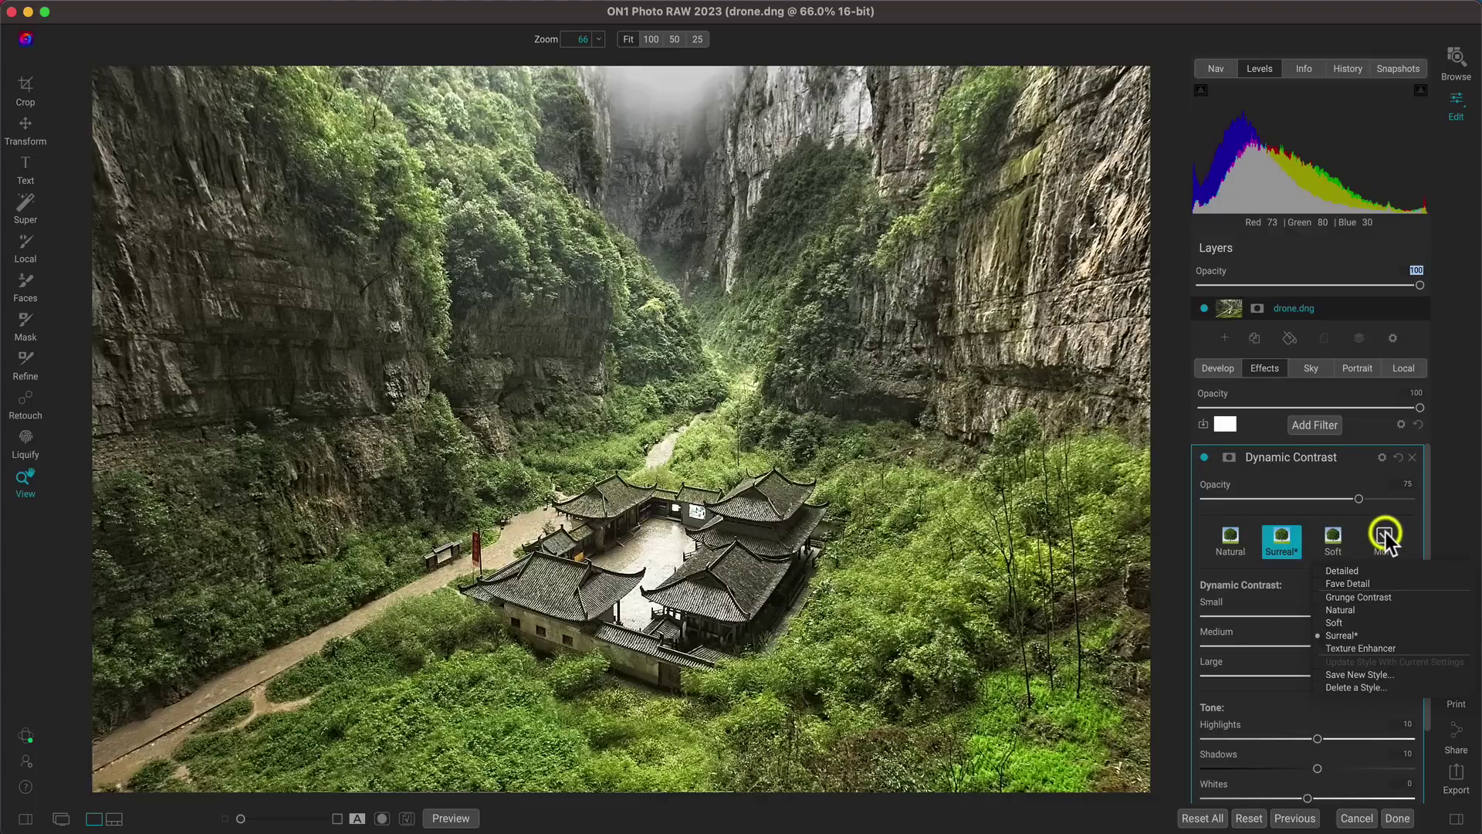
pyautogui.click(1387, 533)
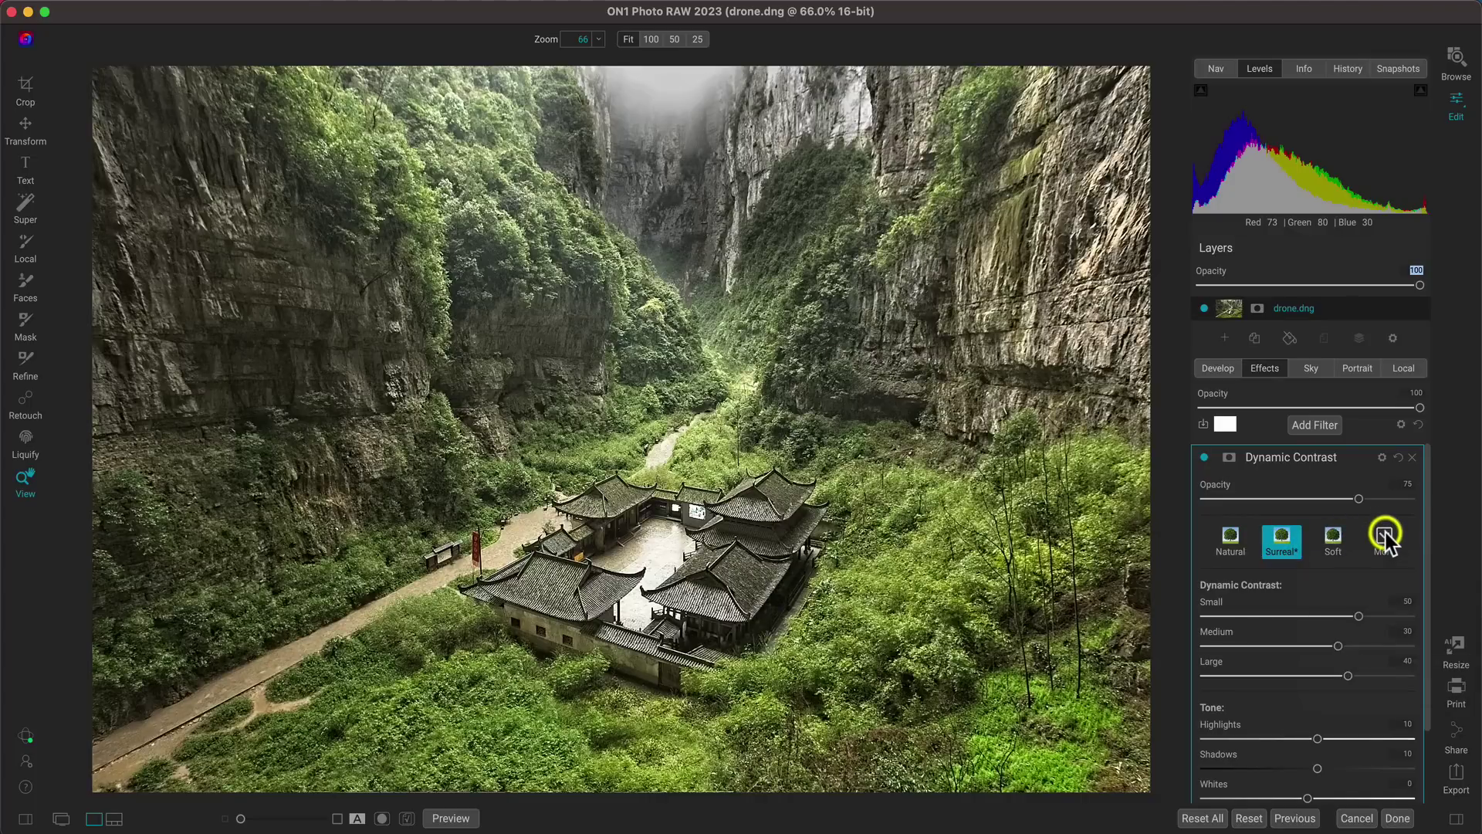
pyautogui.scroll(-3, 1312, 602)
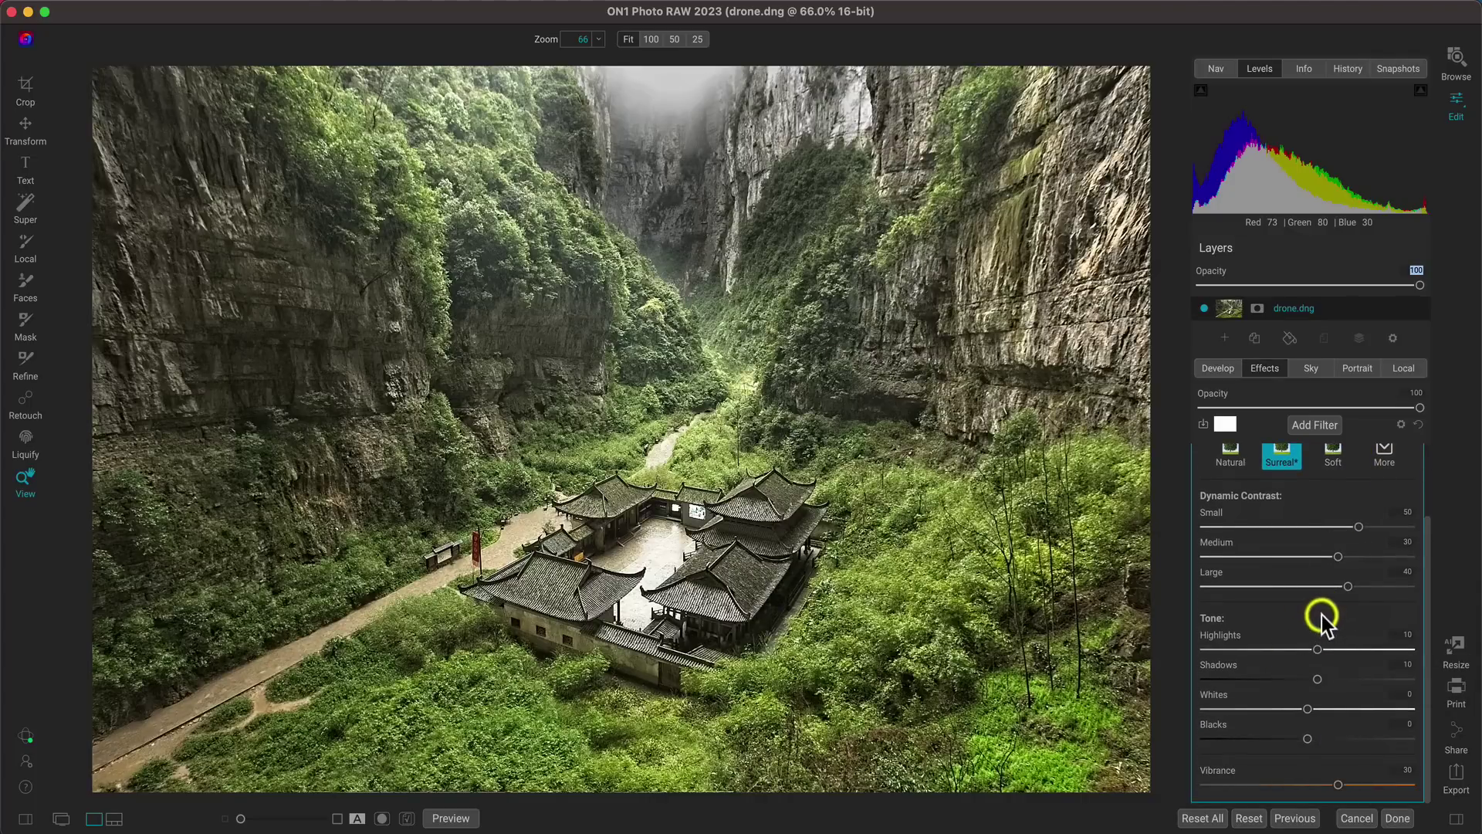
pyautogui.scroll(3, 1321, 614)
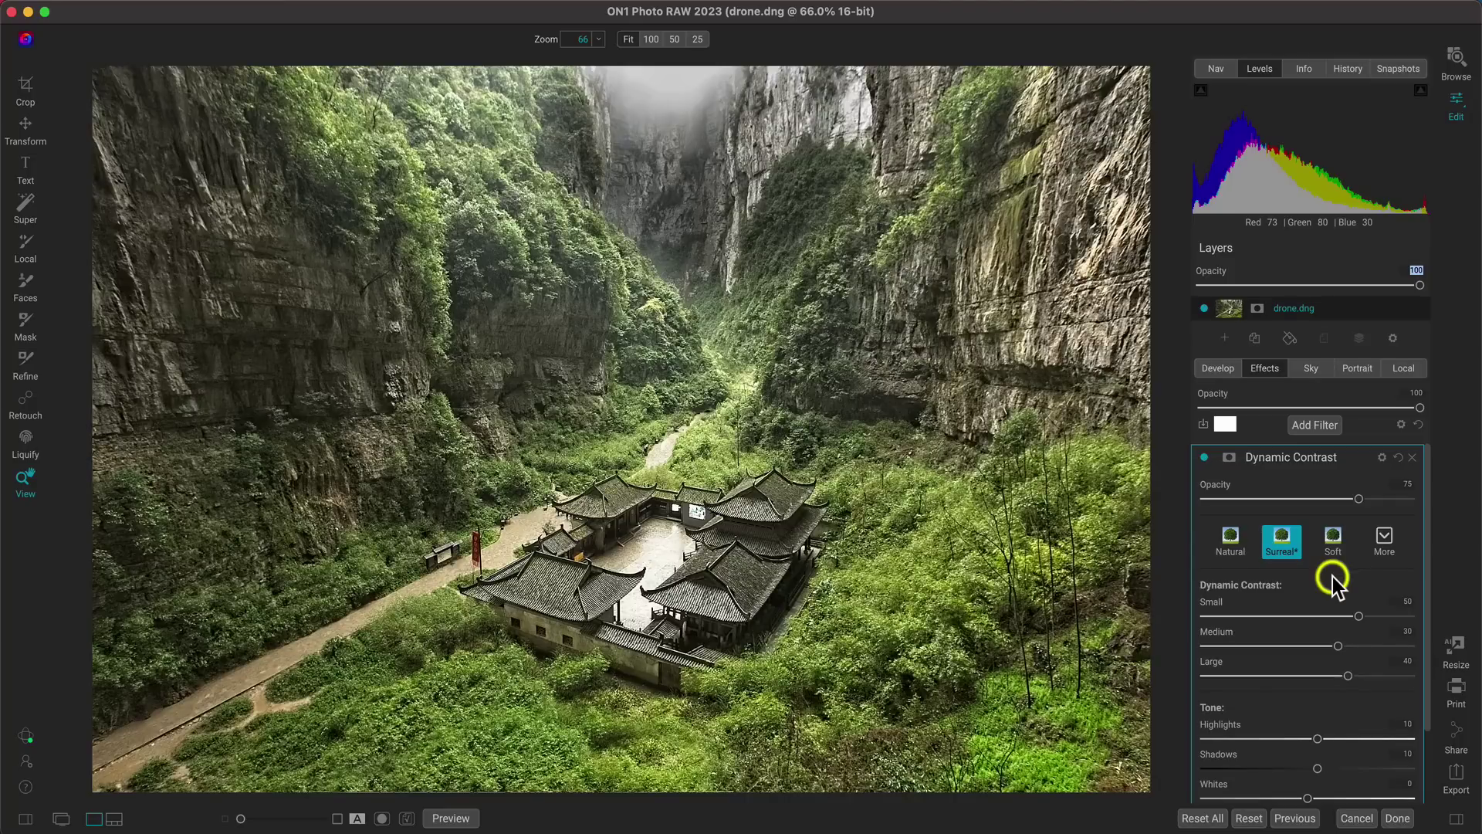
pyautogui.moveTo(1356, 496)
pyautogui.mouseDown()
pyautogui.moveTo(1327, 495)
pyautogui.moveTo(1358, 497)
pyautogui.mouseUp()
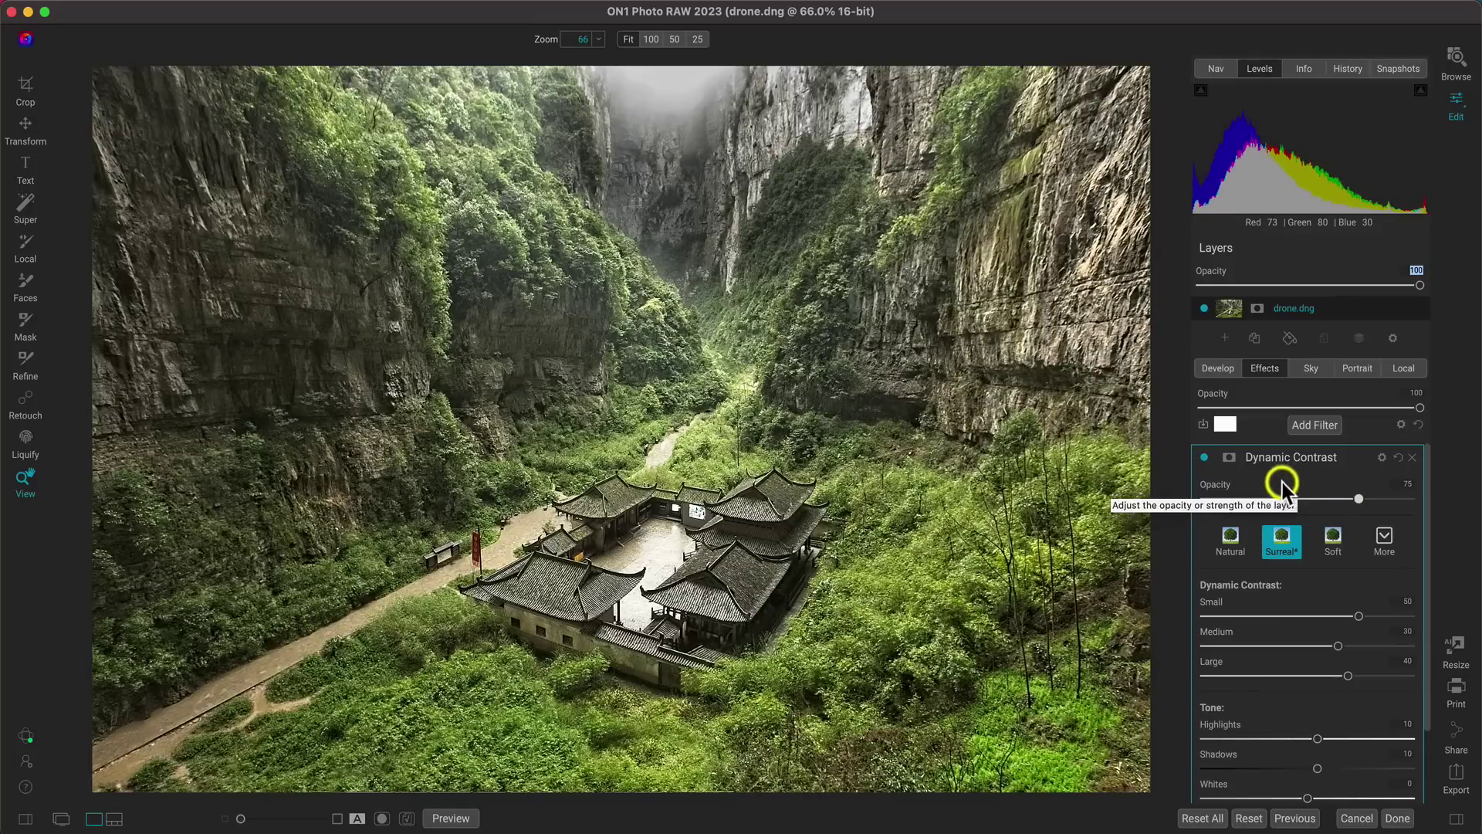
# Compare the canyon photo with and without the Dynamic Contrast filter
pyautogui.click(1204, 457)
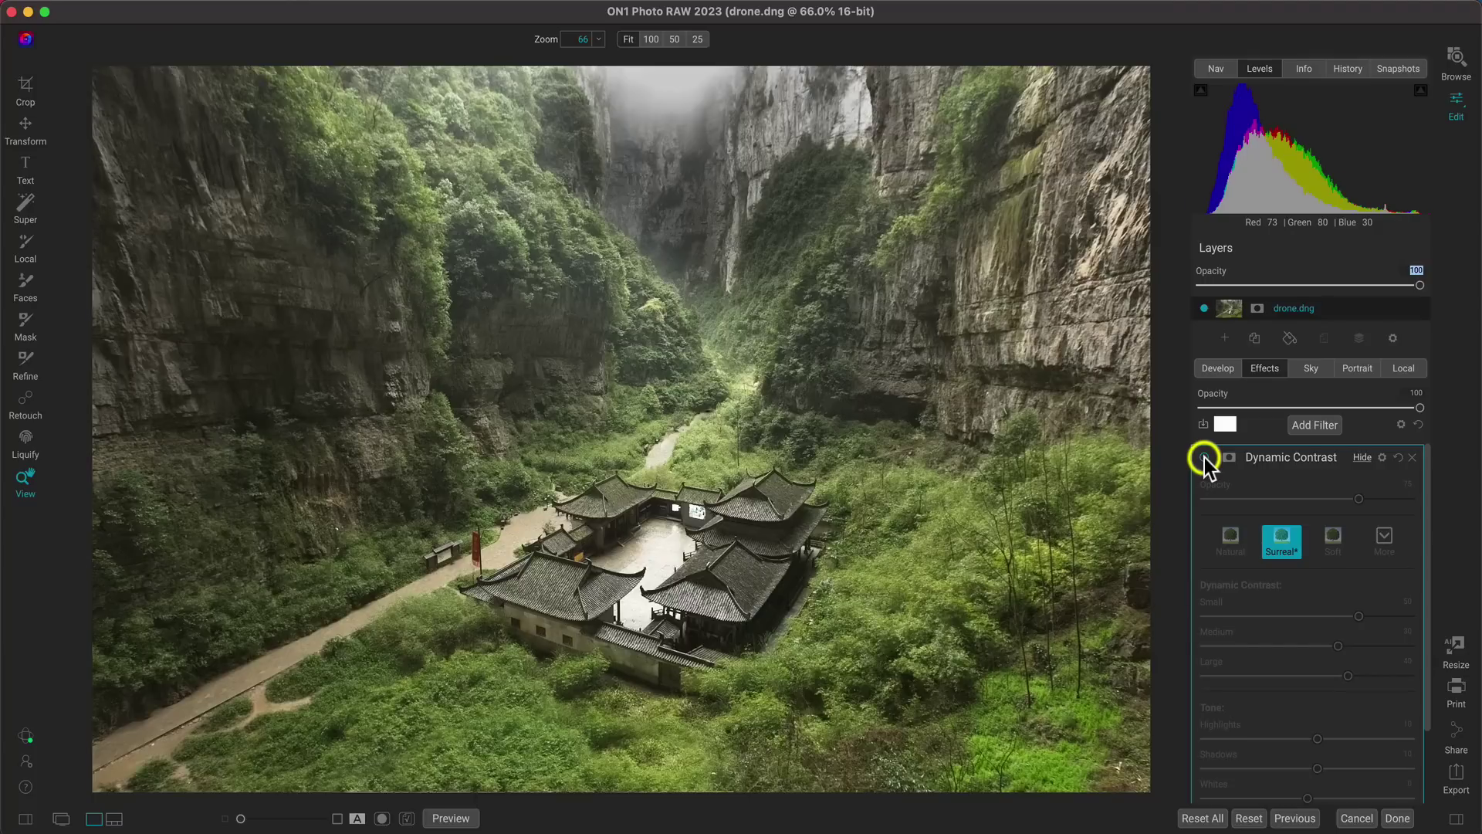
pyautogui.click(1204, 457)
pyautogui.click(1205, 457)
pyautogui.click(1204, 457)
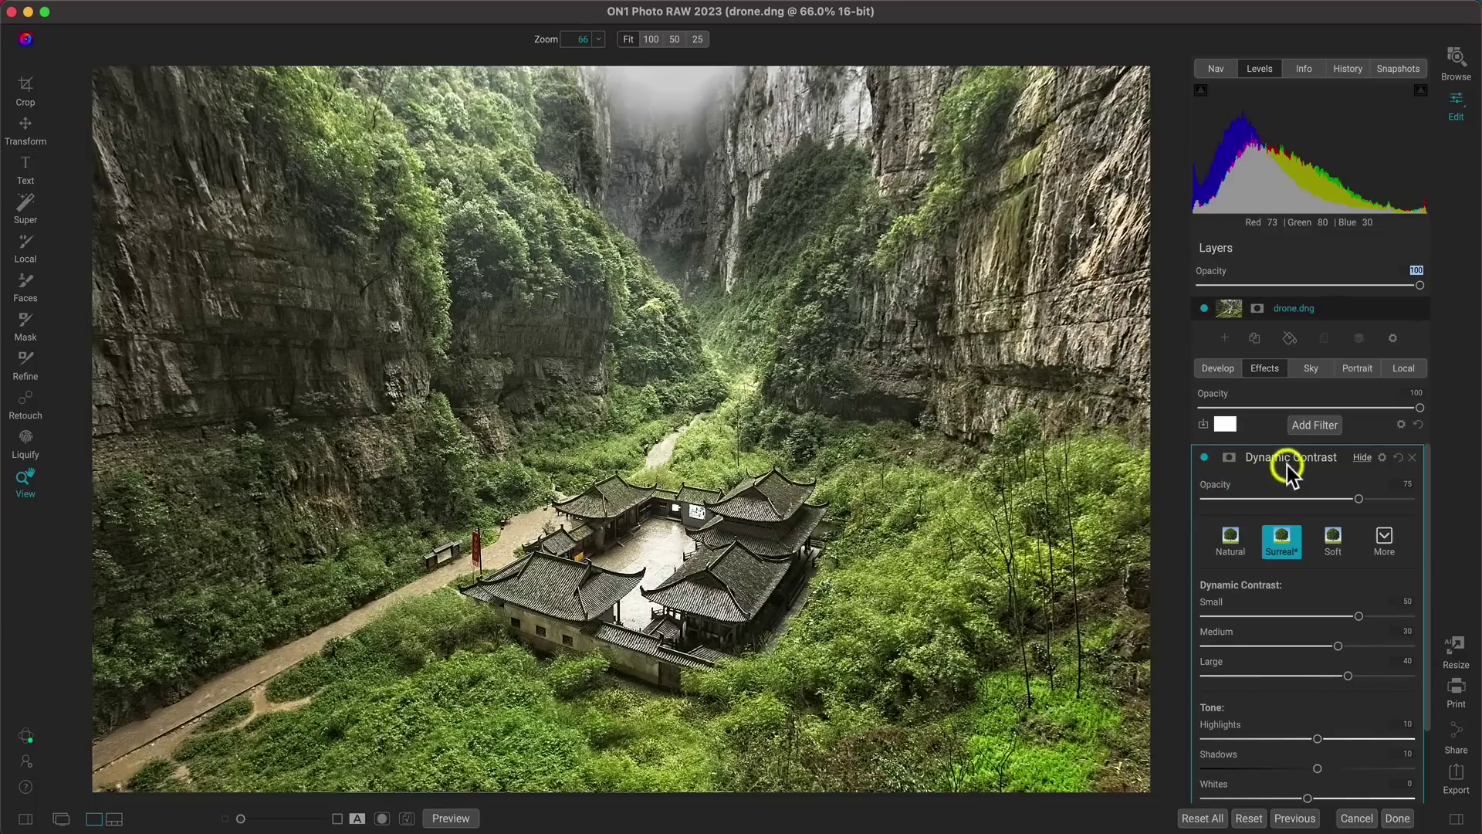
# Invert the Dynamic Contrast mask and paint the effect into the large right-hand cliff face with a size 500 brush
pyautogui.click(1229, 457)
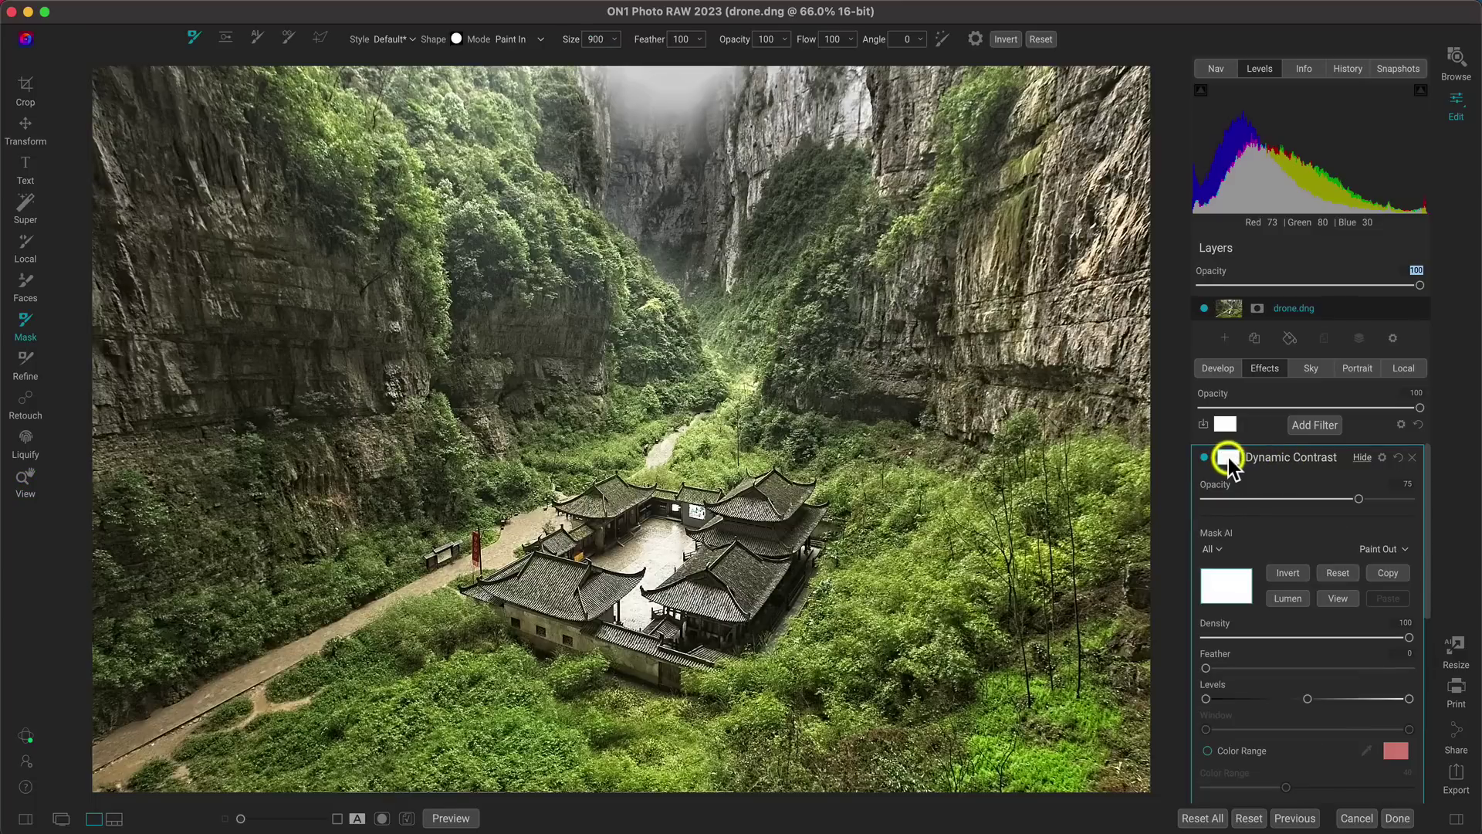
pyautogui.click(1297, 576)
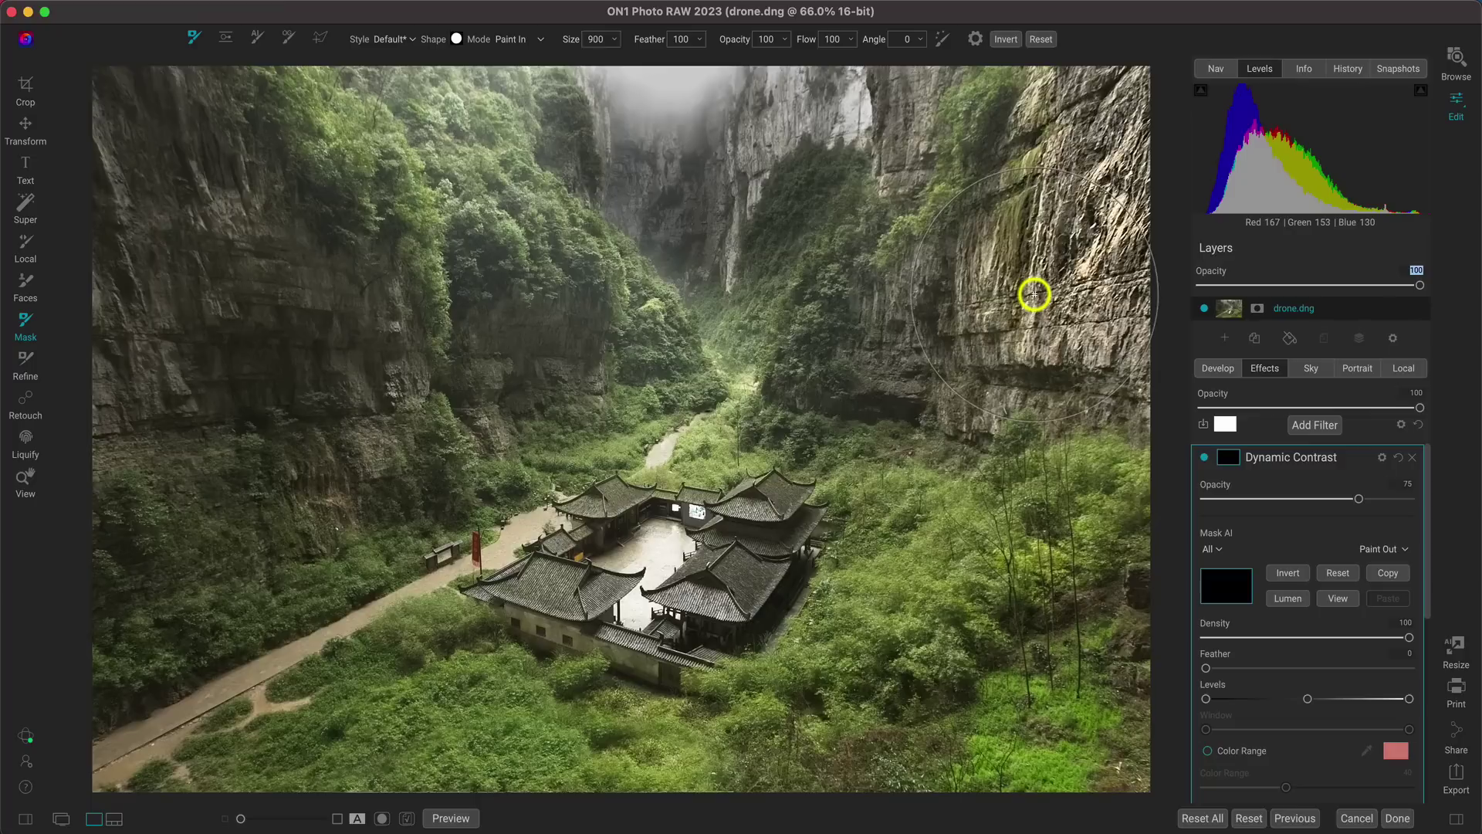
pyautogui.press('[')
pyautogui.press('[')
pyautogui.press('[')
pyautogui.press('[')
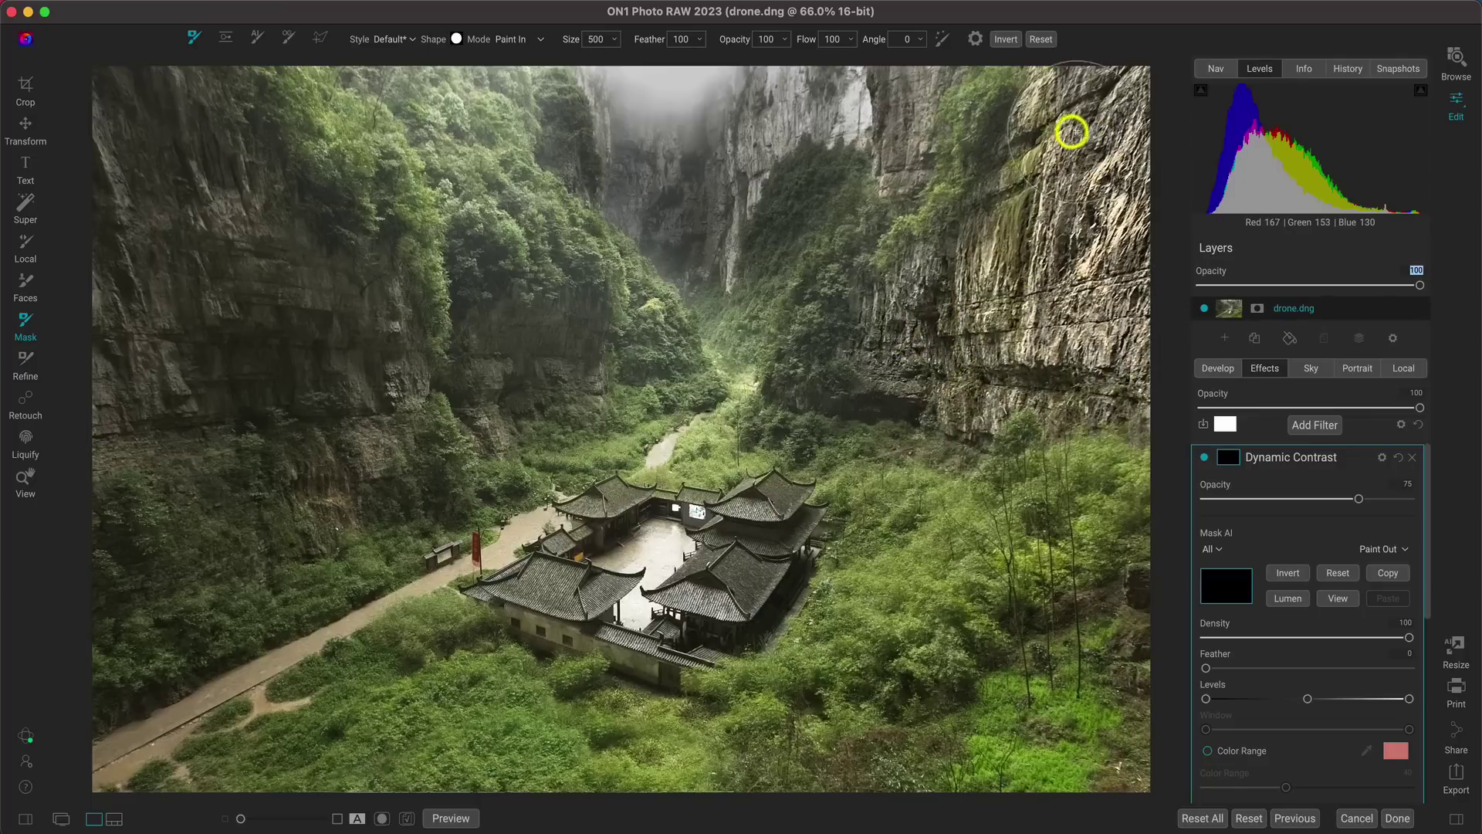
pyautogui.moveTo(1073, 132); pyautogui.dragTo(877, 109)
# Paint the Dynamic Contrast into the distant cliffs at the back of the canyon with a size 300 brush
pyautogui.press('[')
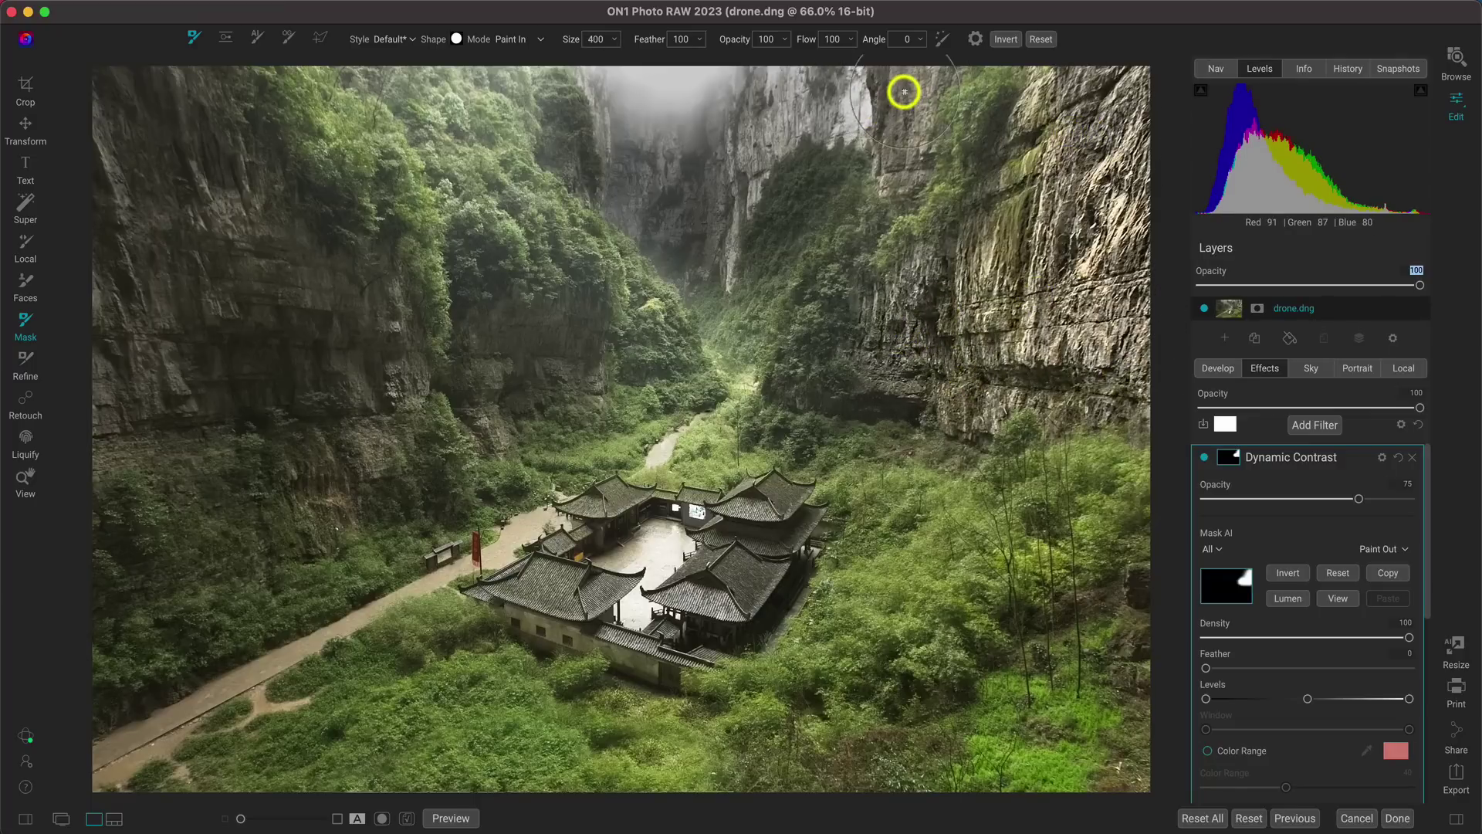
pyautogui.press('[')
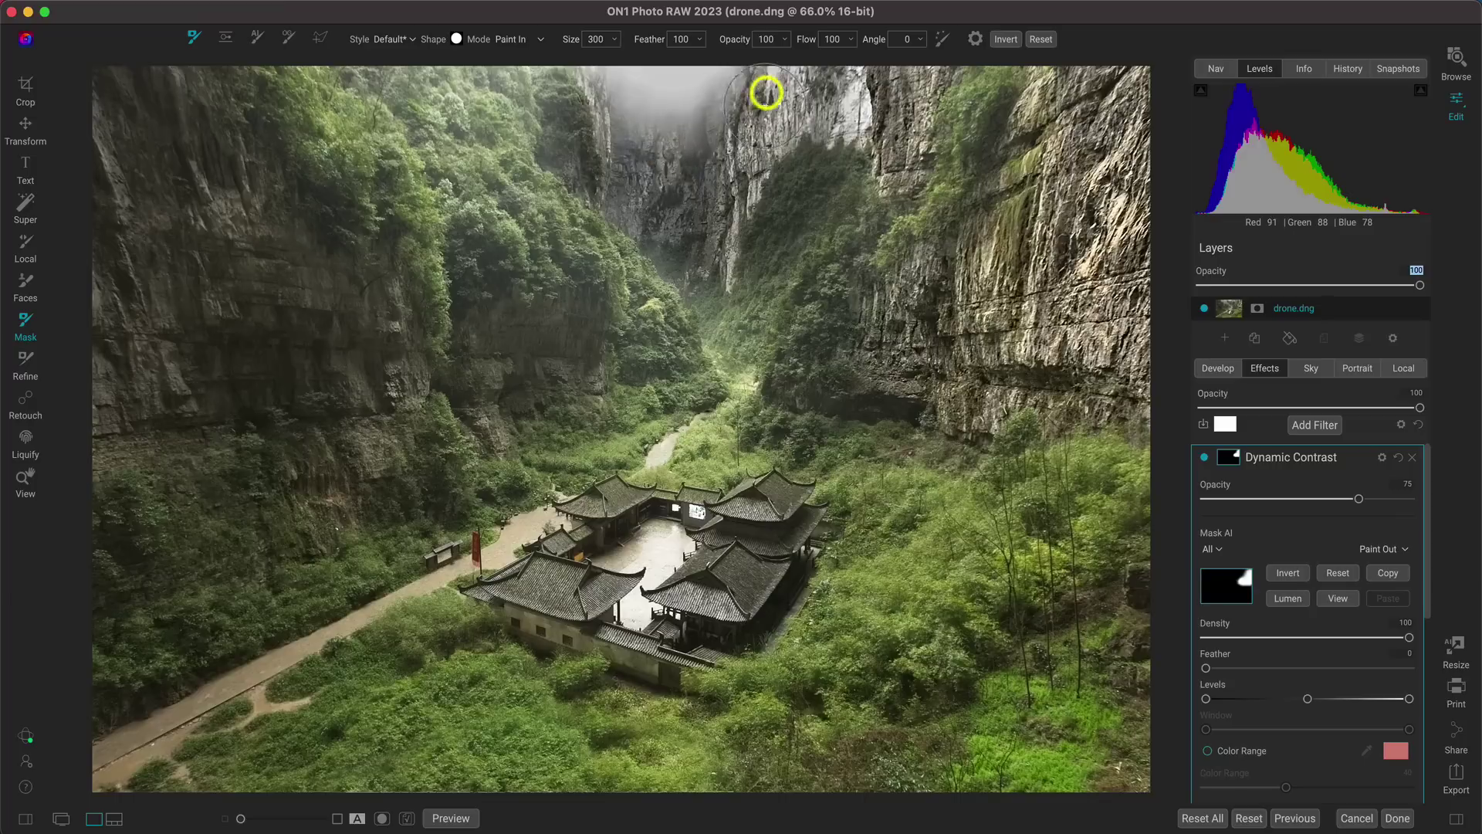
pyautogui.moveTo(766, 92); pyautogui.dragTo(708, 242)
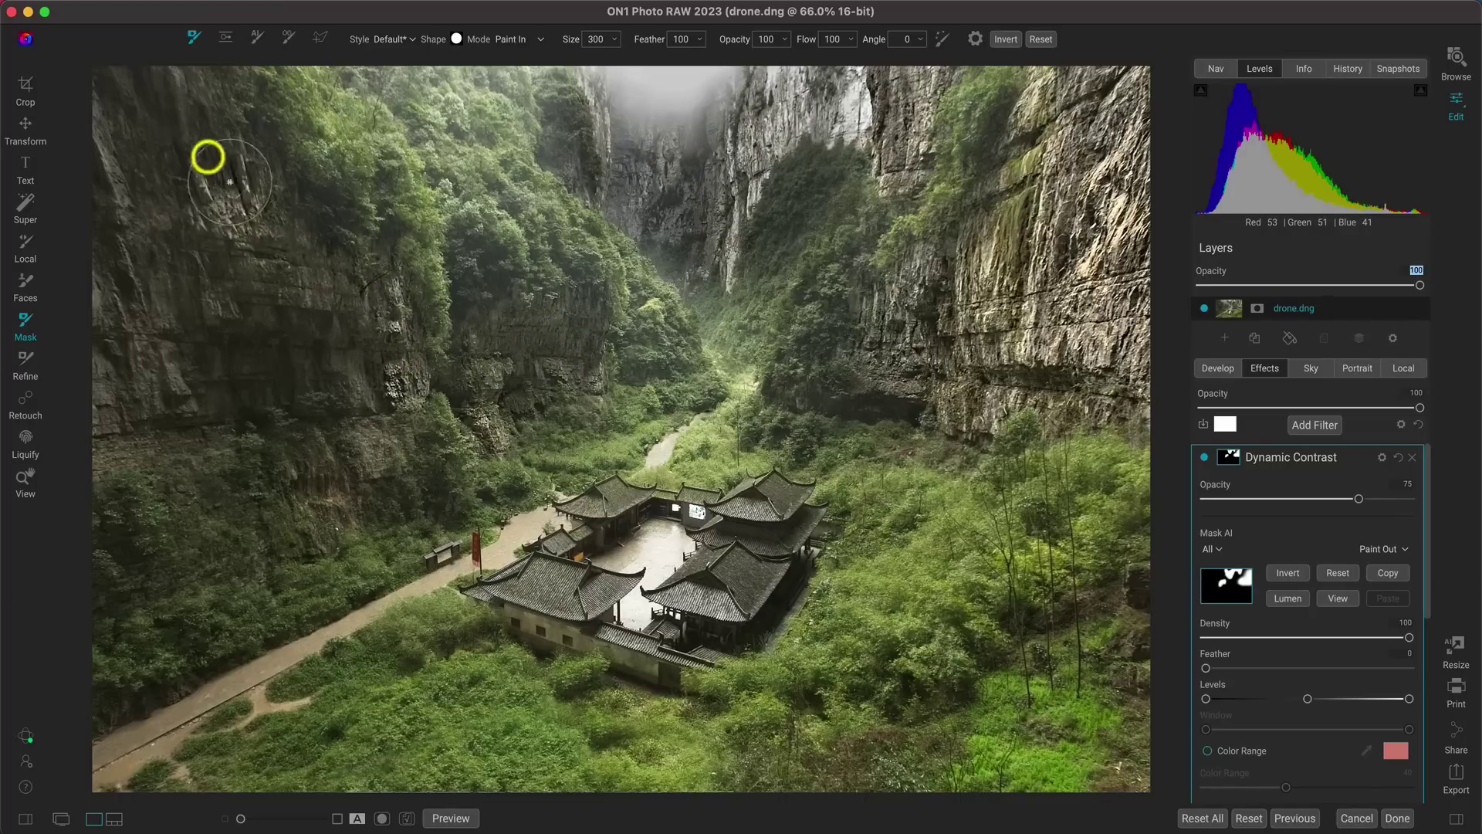
# Paint the Dynamic Contrast into the left-hand cliff wall with a size 600 brush
pyautogui.press(']')
pyautogui.press(']')
pyautogui.press(']')
pyautogui.moveTo(230, 181); pyautogui.dragTo(139, 96)
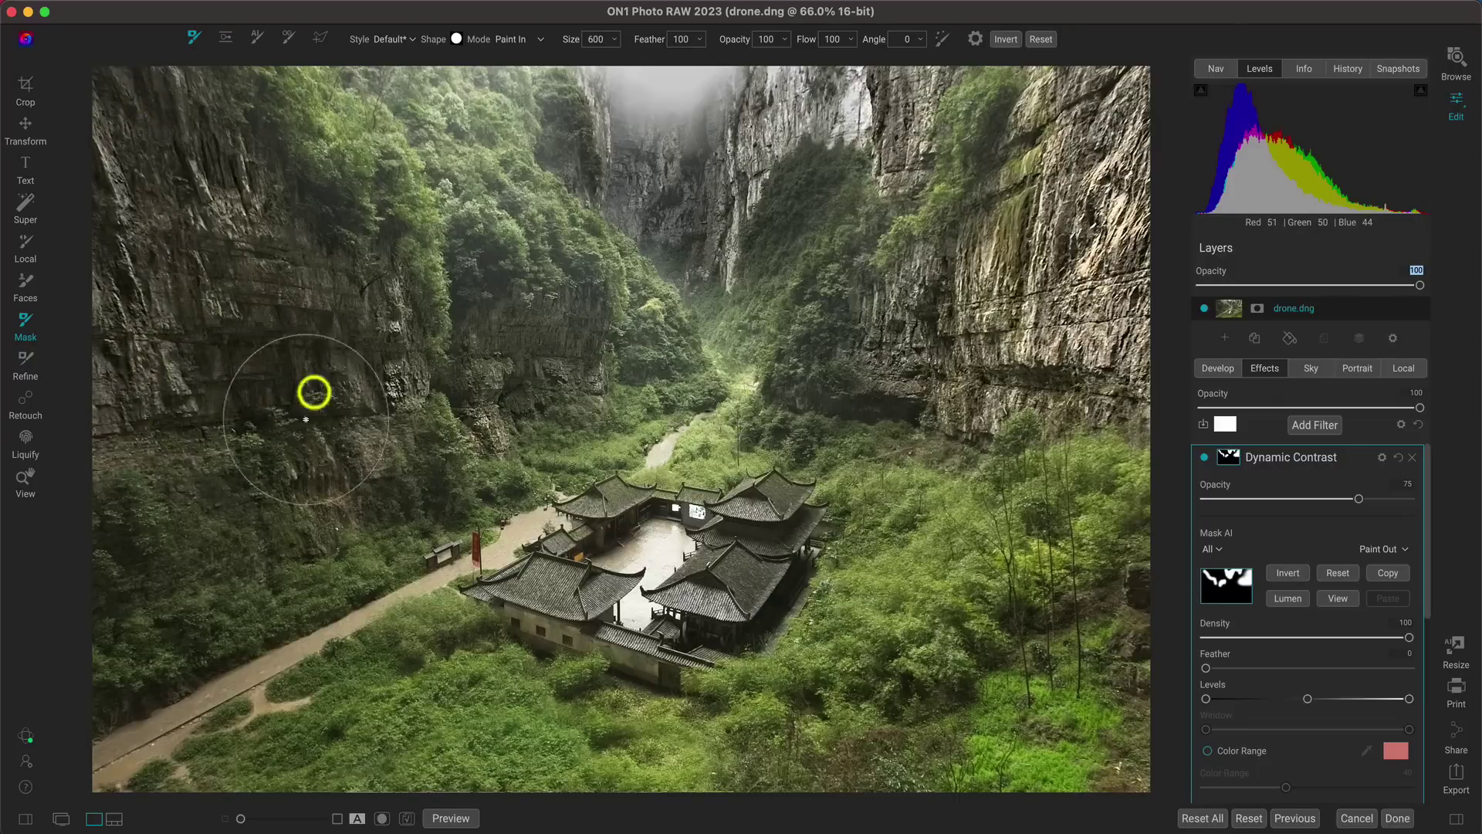
pyautogui.moveTo(306, 419)
pyautogui.mouseDown()
pyautogui.moveTo(354, 369)
pyautogui.moveTo(221, 263)
pyautogui.moveTo(152, 182)
pyautogui.moveTo(142, 370)
pyautogui.moveTo(240, 324)
pyautogui.moveTo(317, 376)
pyautogui.moveTo(587, 336)
pyautogui.mouseUp()
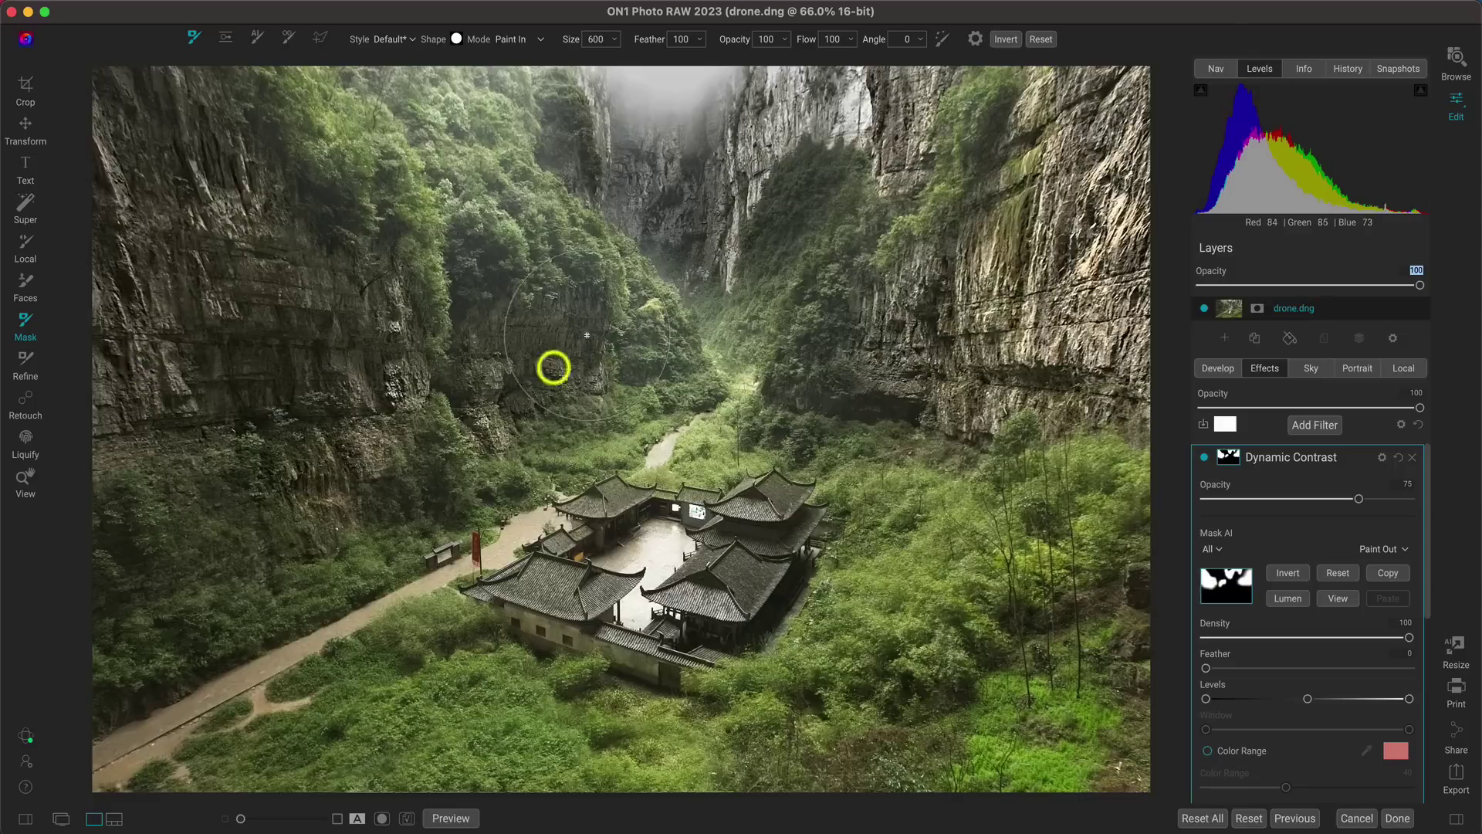
# Reduce the brush size to 250 and paint the Dynamic Contrast into the temple buildings on the canyon floor
pyautogui.press('[')
pyautogui.press('[')
pyautogui.press('[')
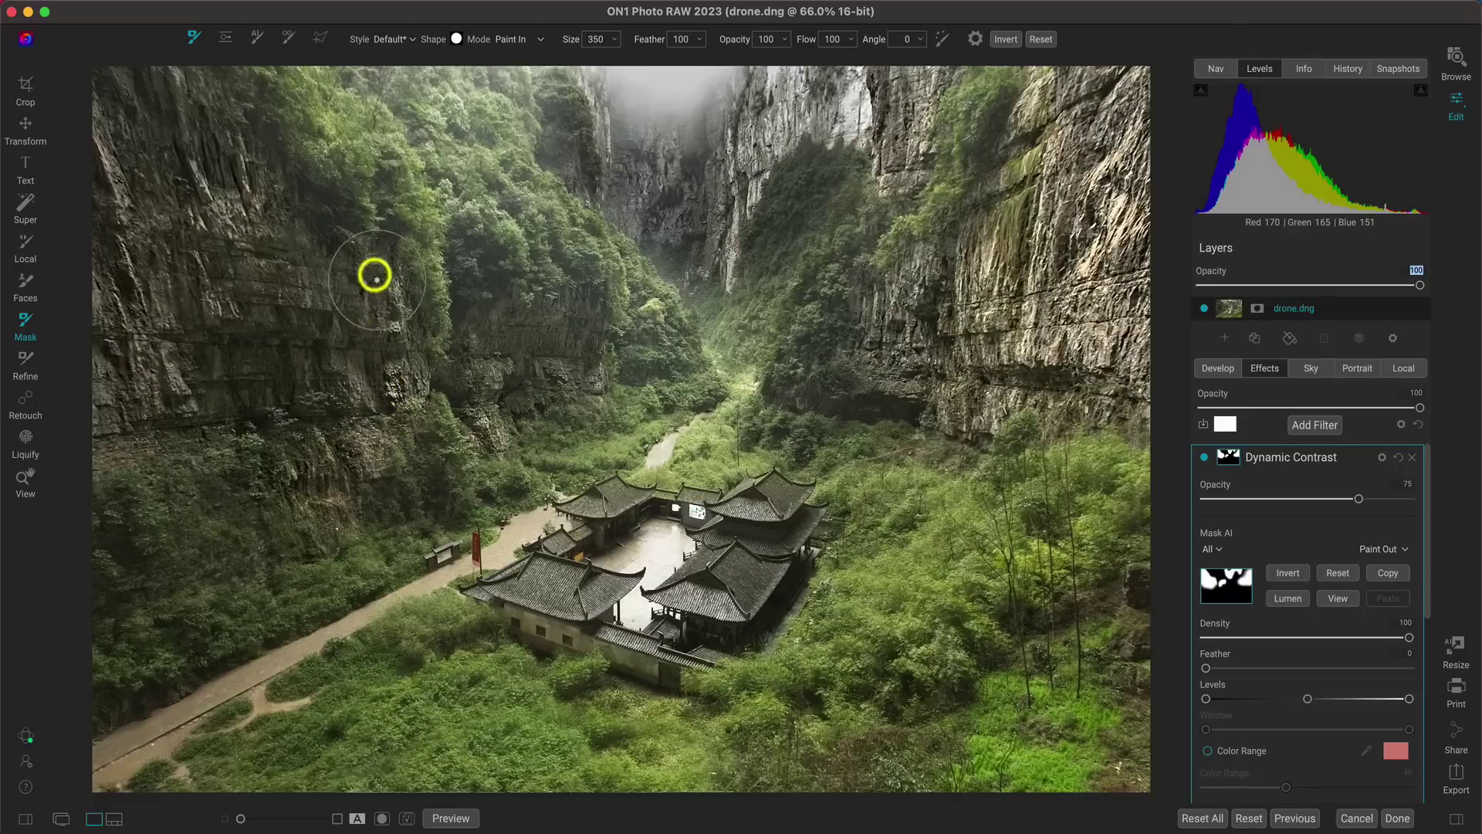
pyautogui.press('[')
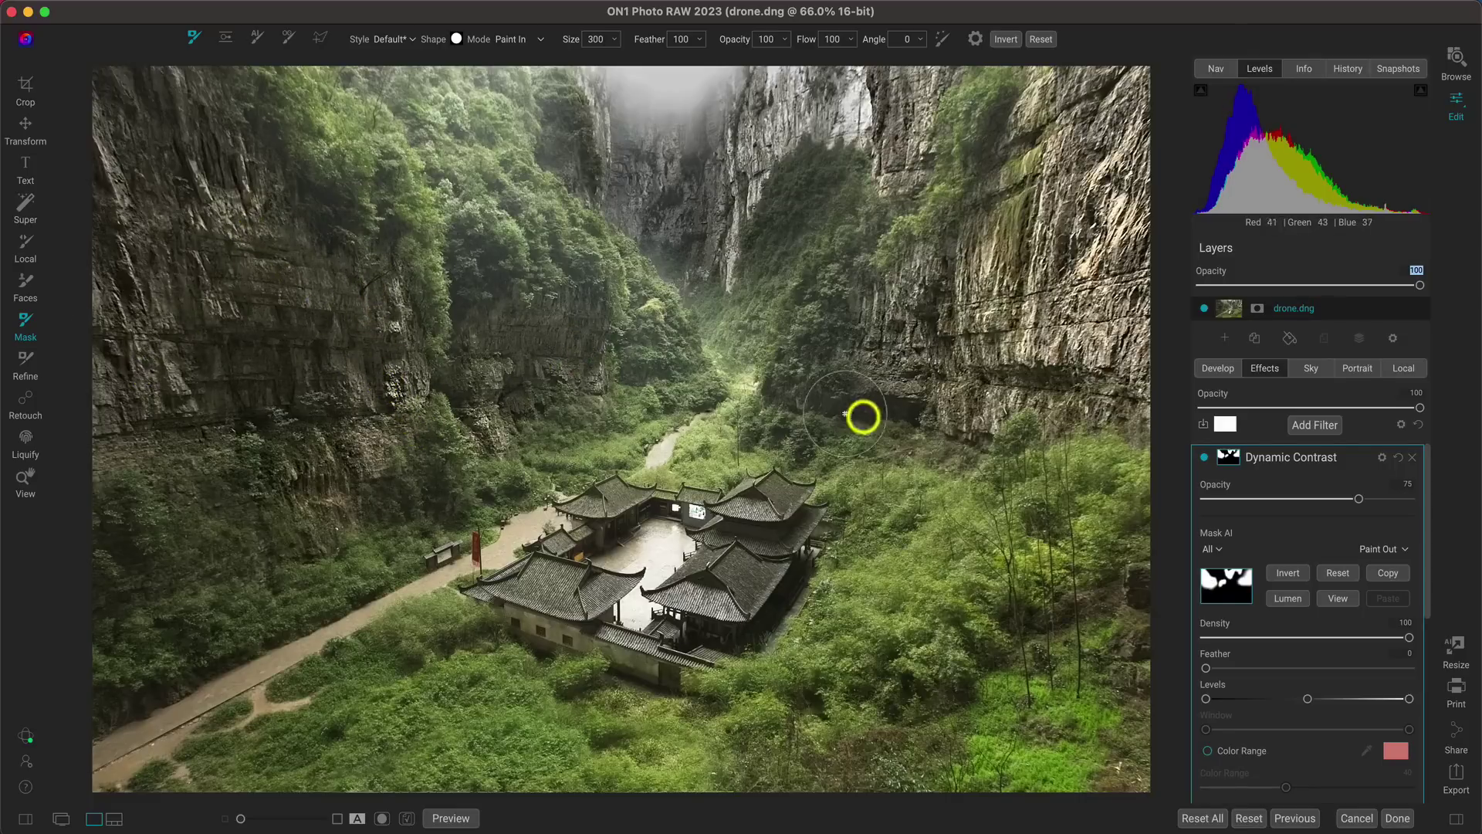
pyautogui.press('[')
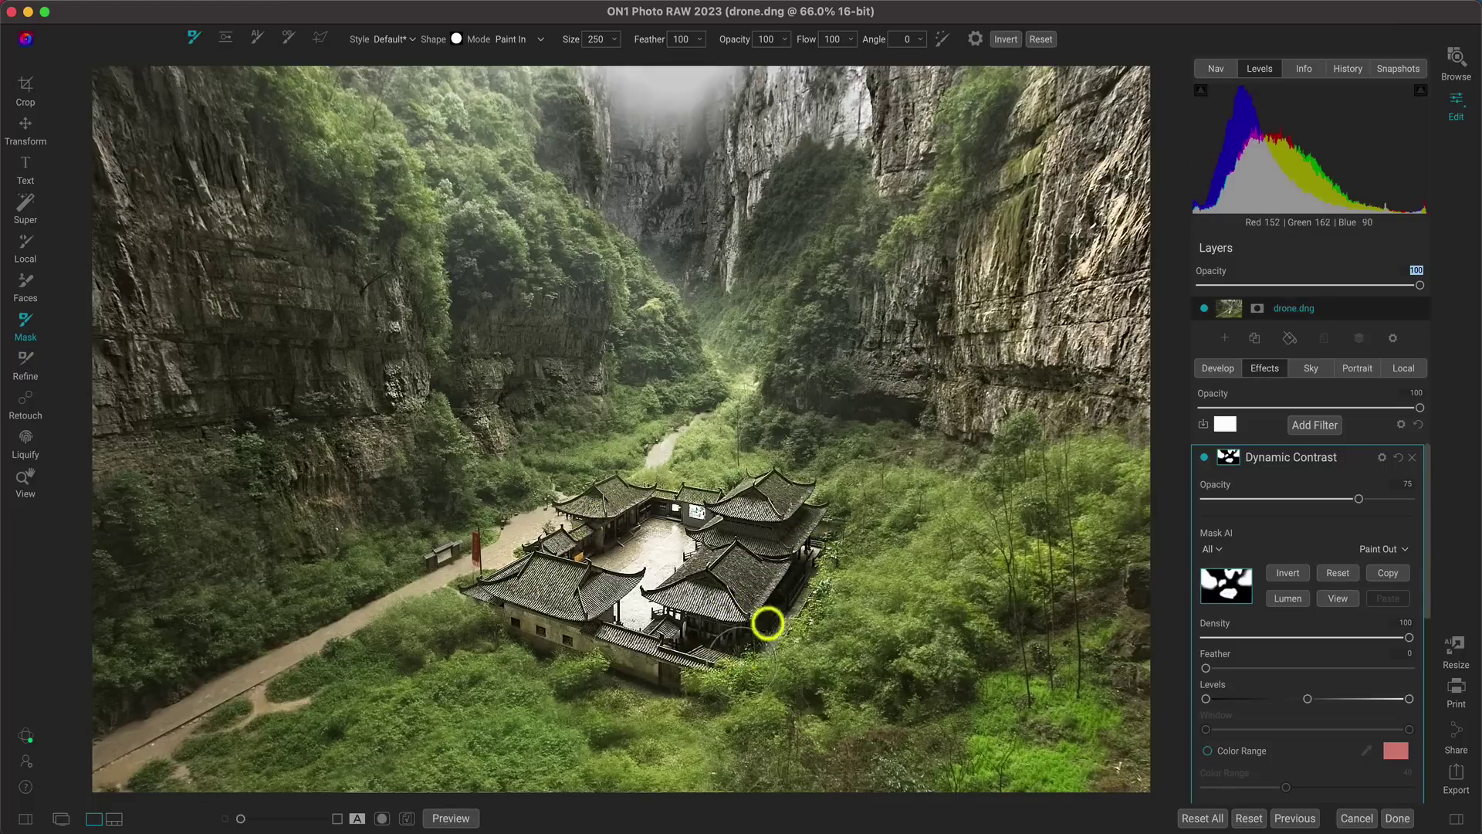
# View the mask in black and white, fill the grey gaps in the temple area, and return to the photo
pyautogui.click(1337, 599)
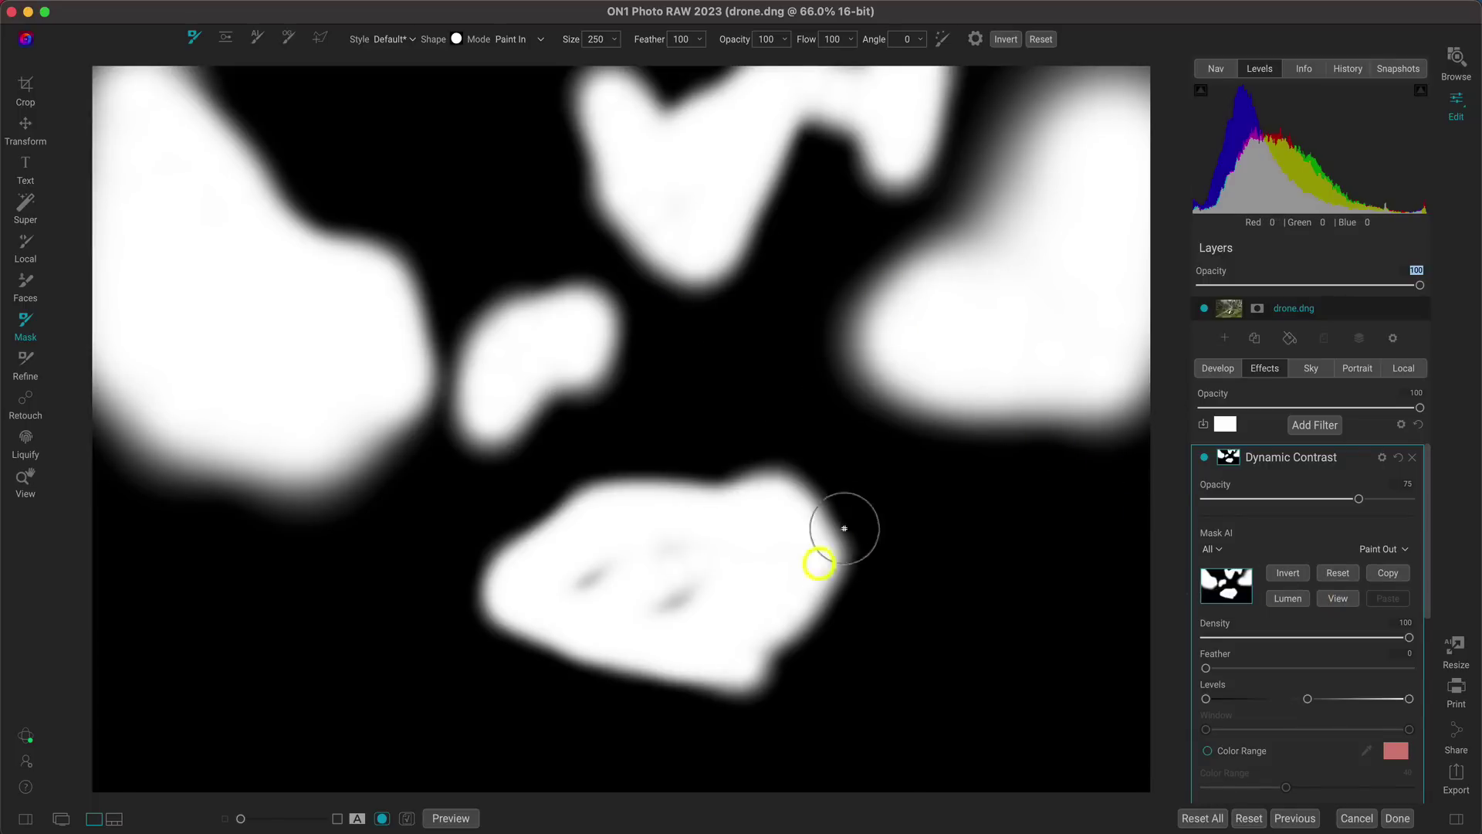
pyautogui.moveTo(845, 528)
pyautogui.mouseDown()
pyautogui.moveTo(768, 595)
pyautogui.moveTo(626, 597)
pyautogui.moveTo(572, 580)
pyautogui.moveTo(649, 549)
pyautogui.moveTo(734, 549)
pyautogui.moveTo(717, 580)
pyautogui.moveTo(614, 575)
pyautogui.moveTo(751, 578)
pyautogui.moveTo(739, 612)
pyautogui.mouseUp()
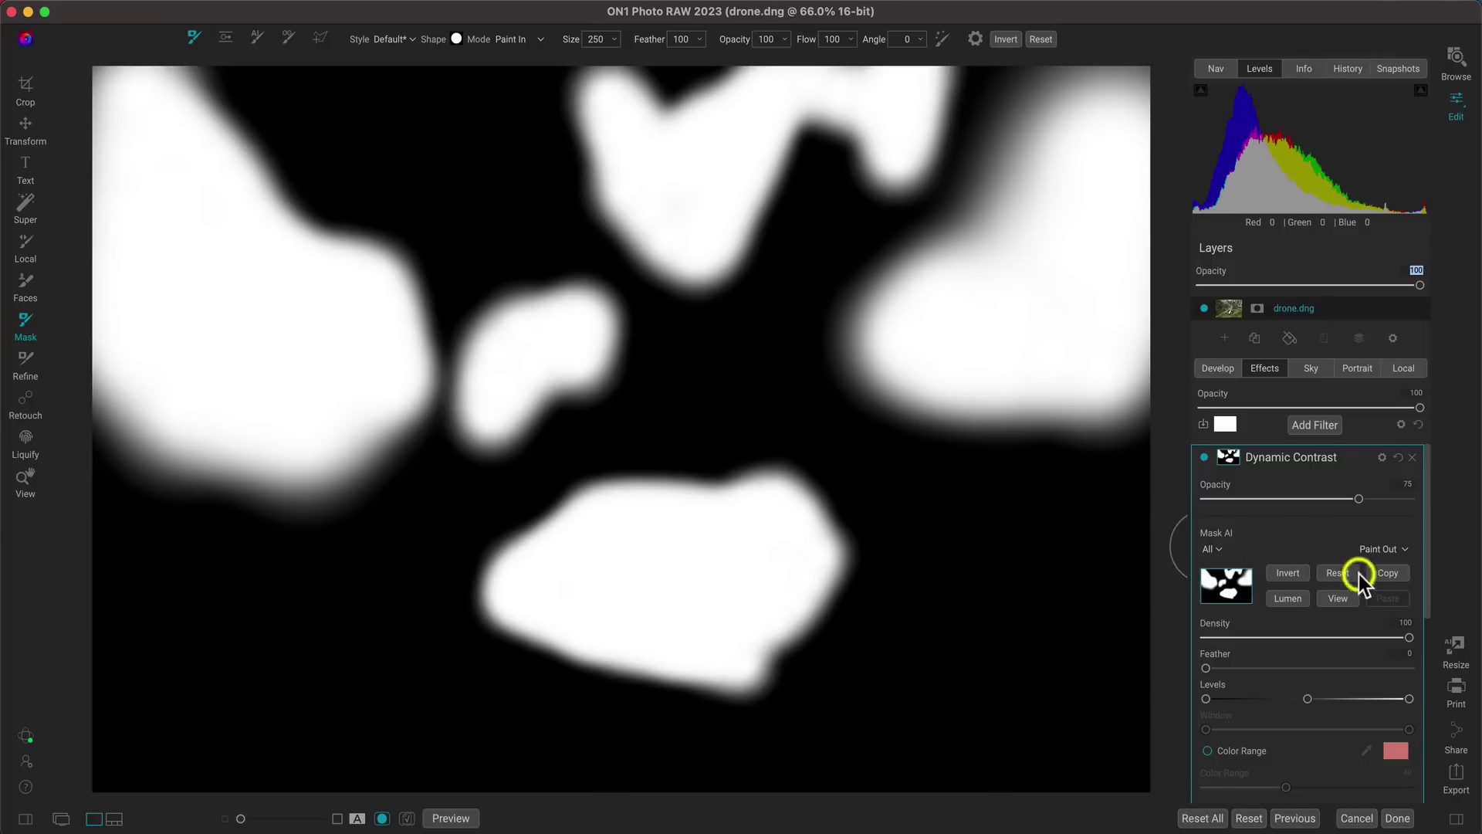
pyautogui.click(1338, 598)
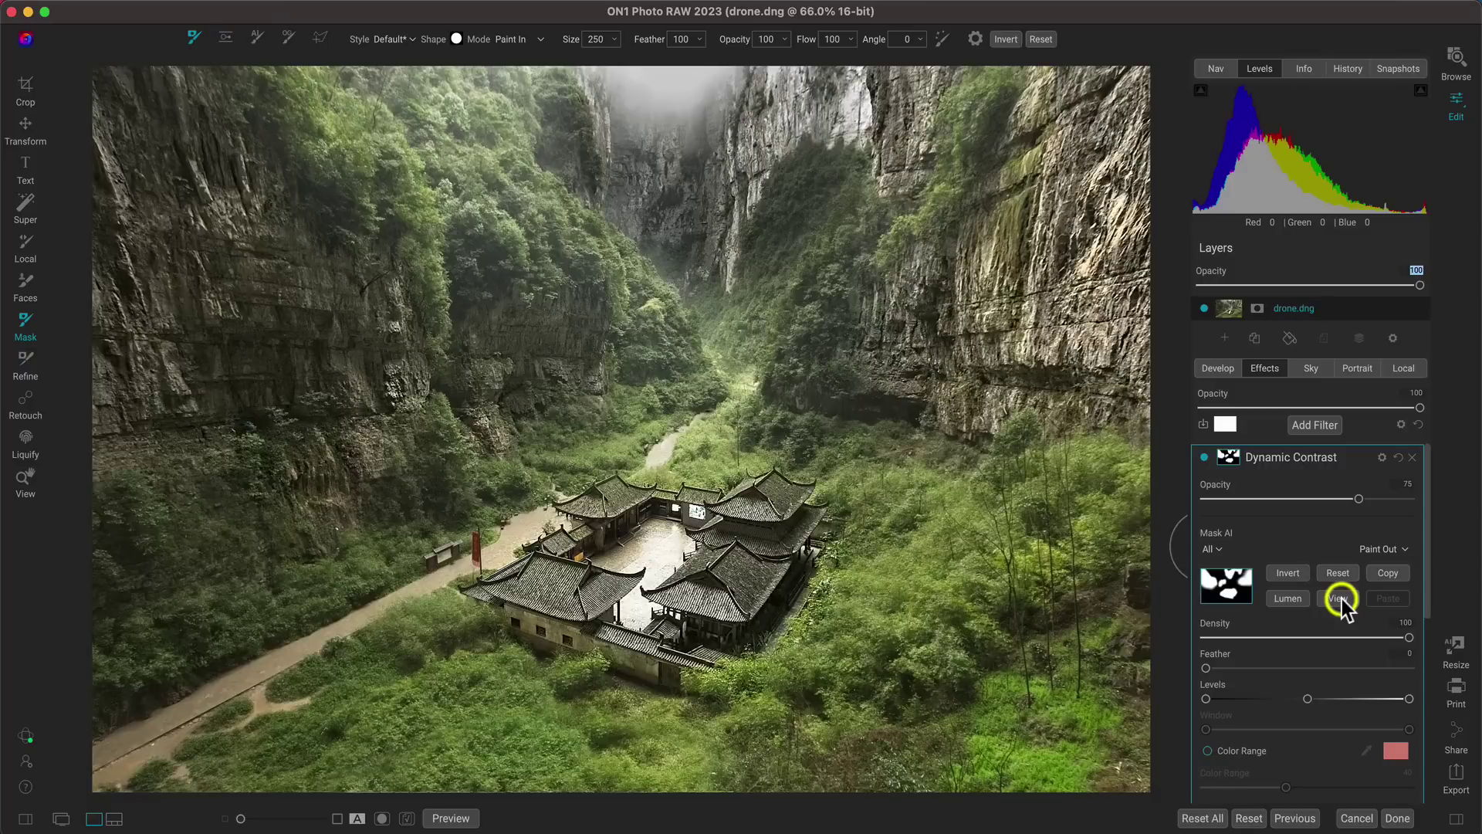
# Compare the photo with and without the hand-masked Dynamic Contrast
pyautogui.click(1204, 457)
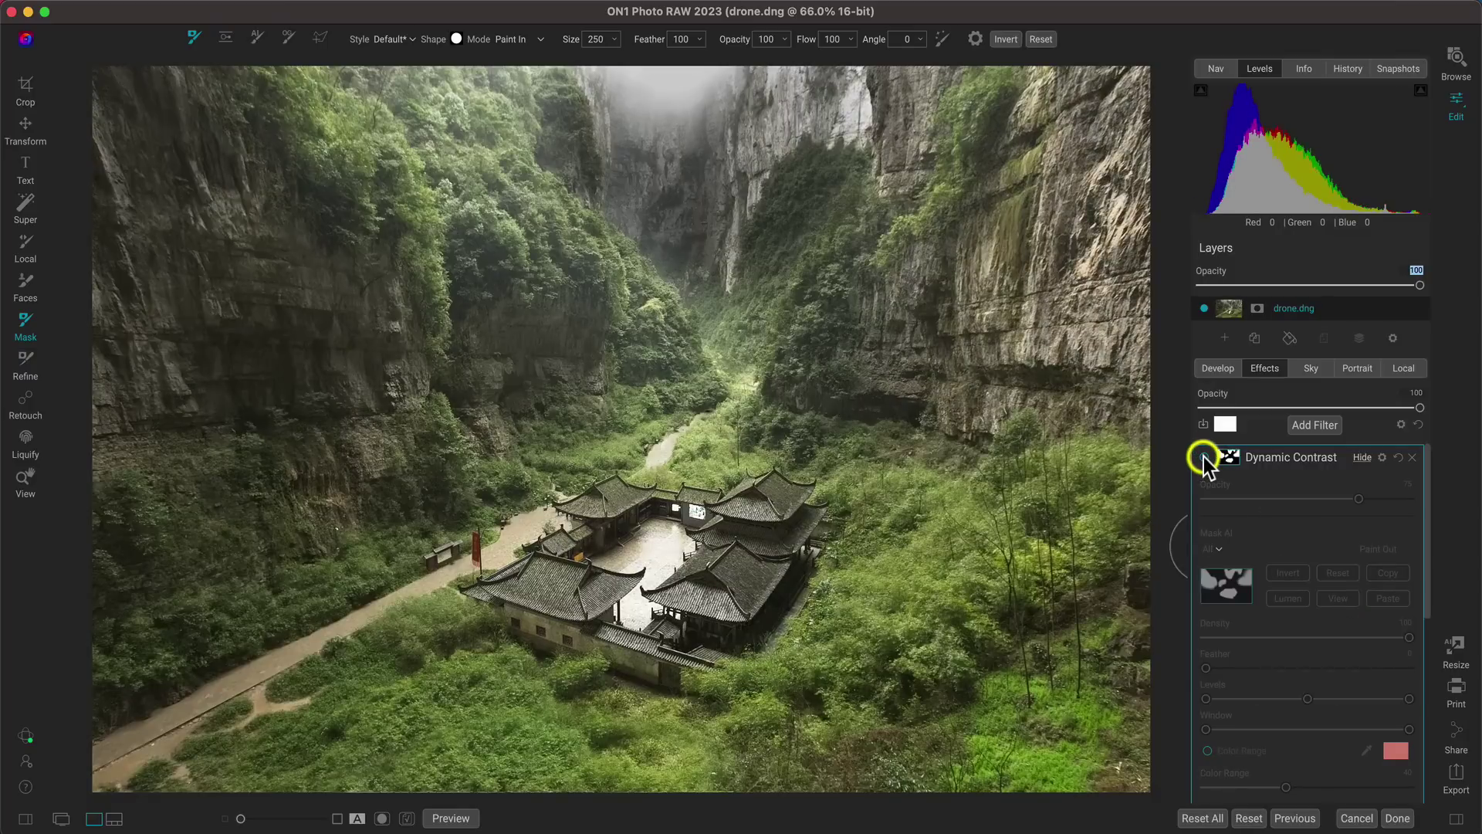
pyautogui.click(1203, 457)
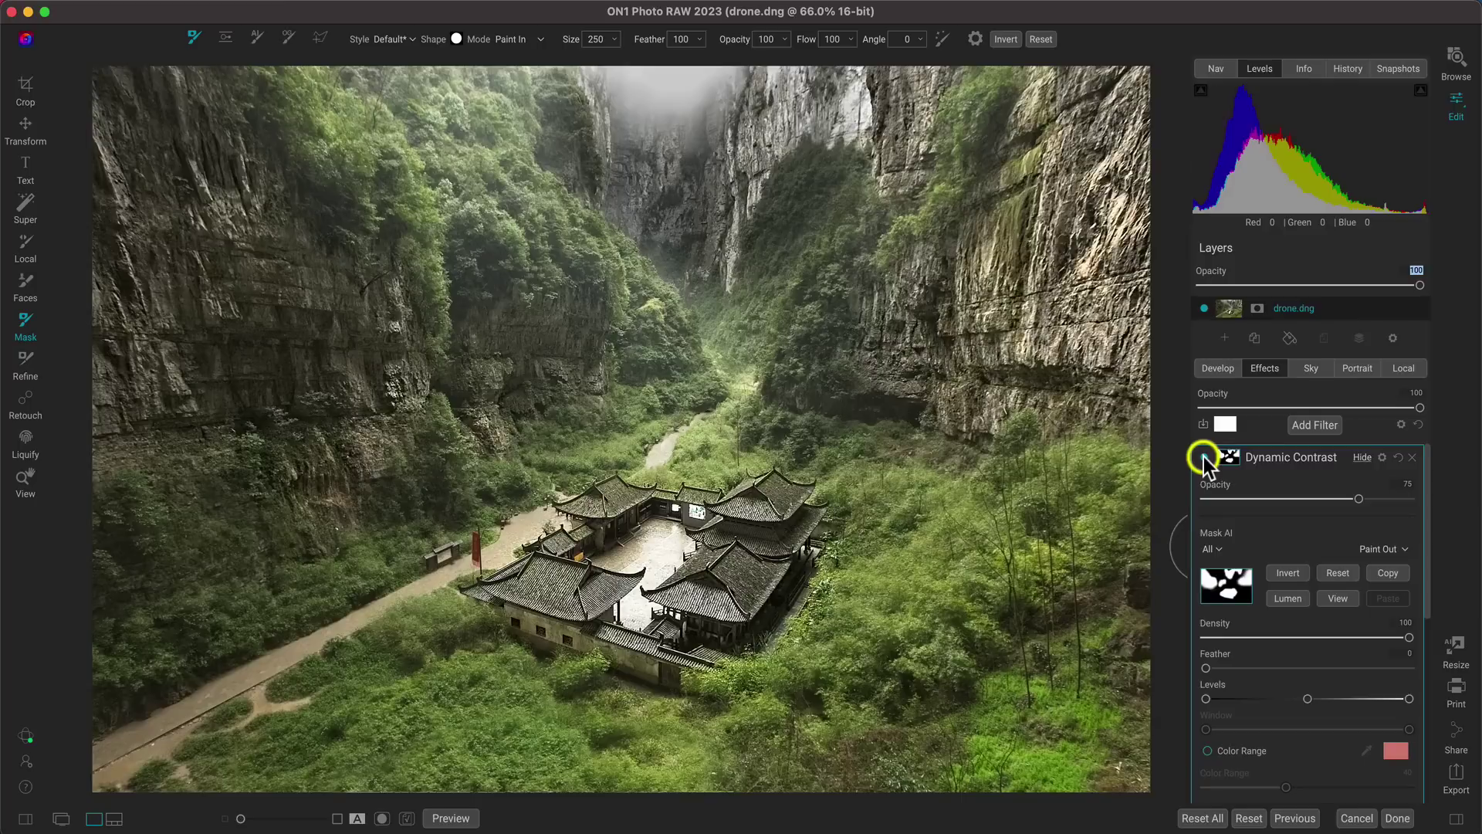
pyautogui.click(1202, 457)
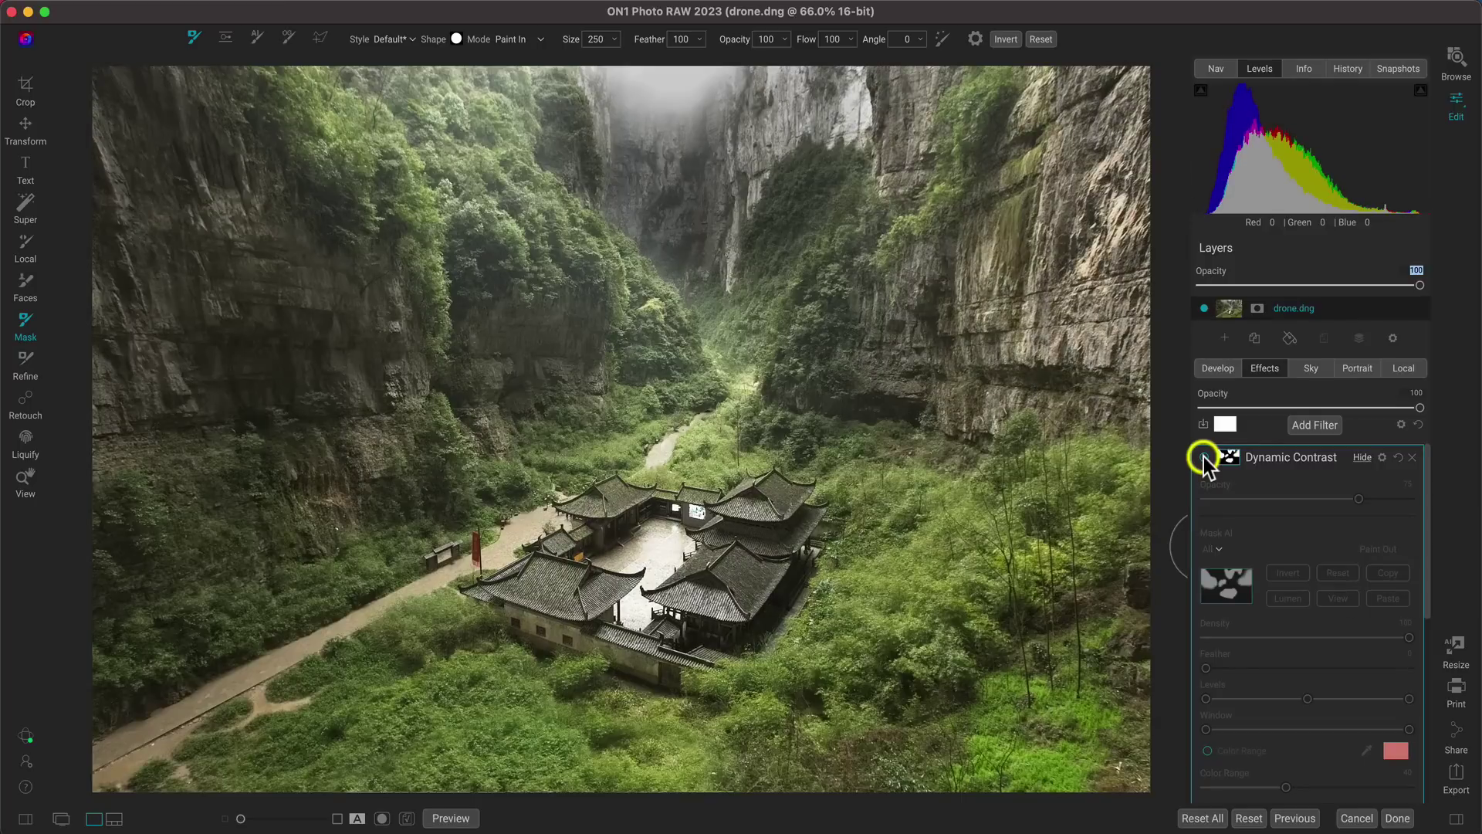
pyautogui.click(1203, 457)
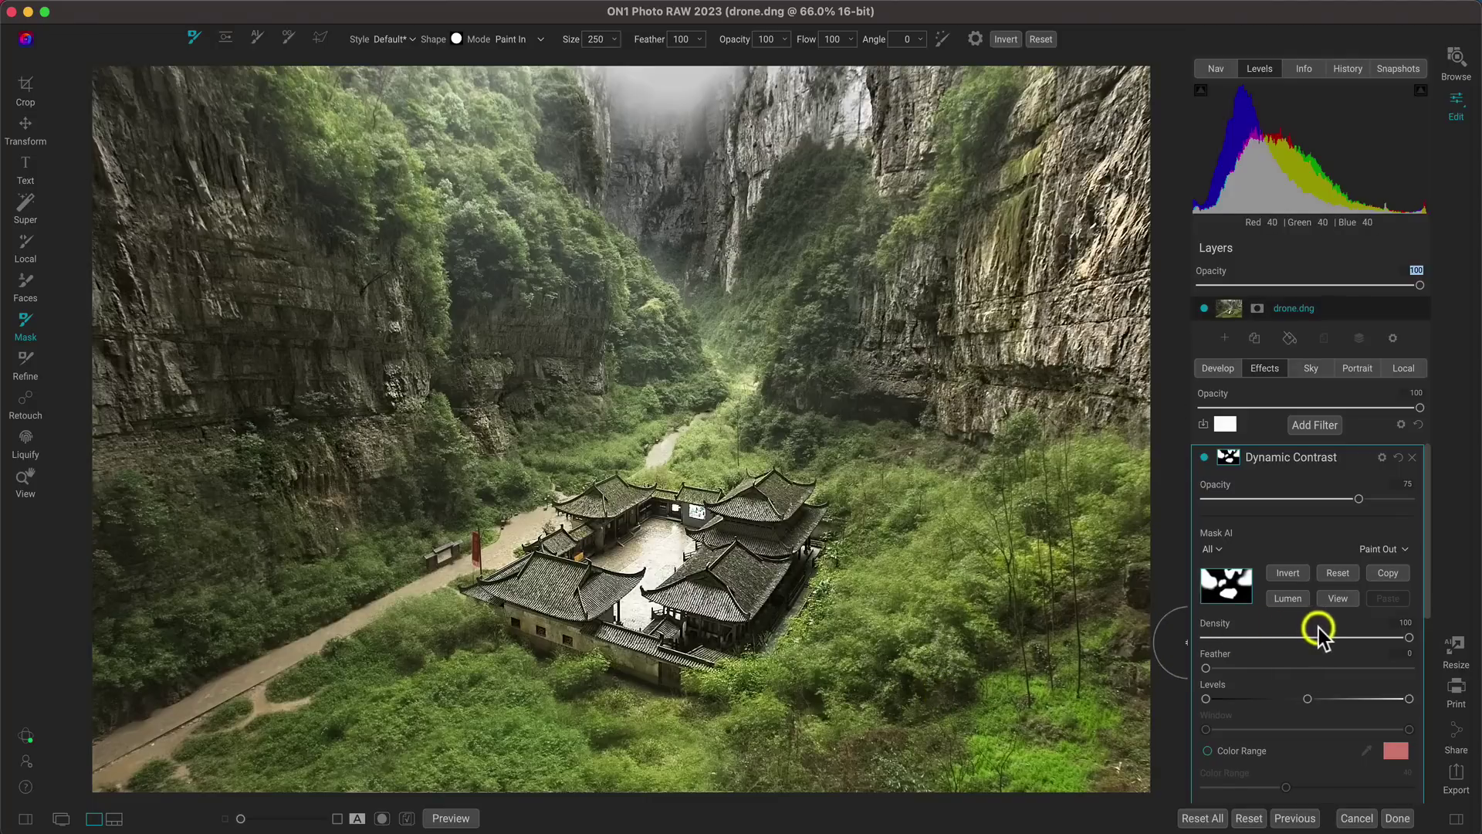
# Copy the Dynamic Contrast mask and paste it into the mask of a new Glow filter
pyautogui.press('z')
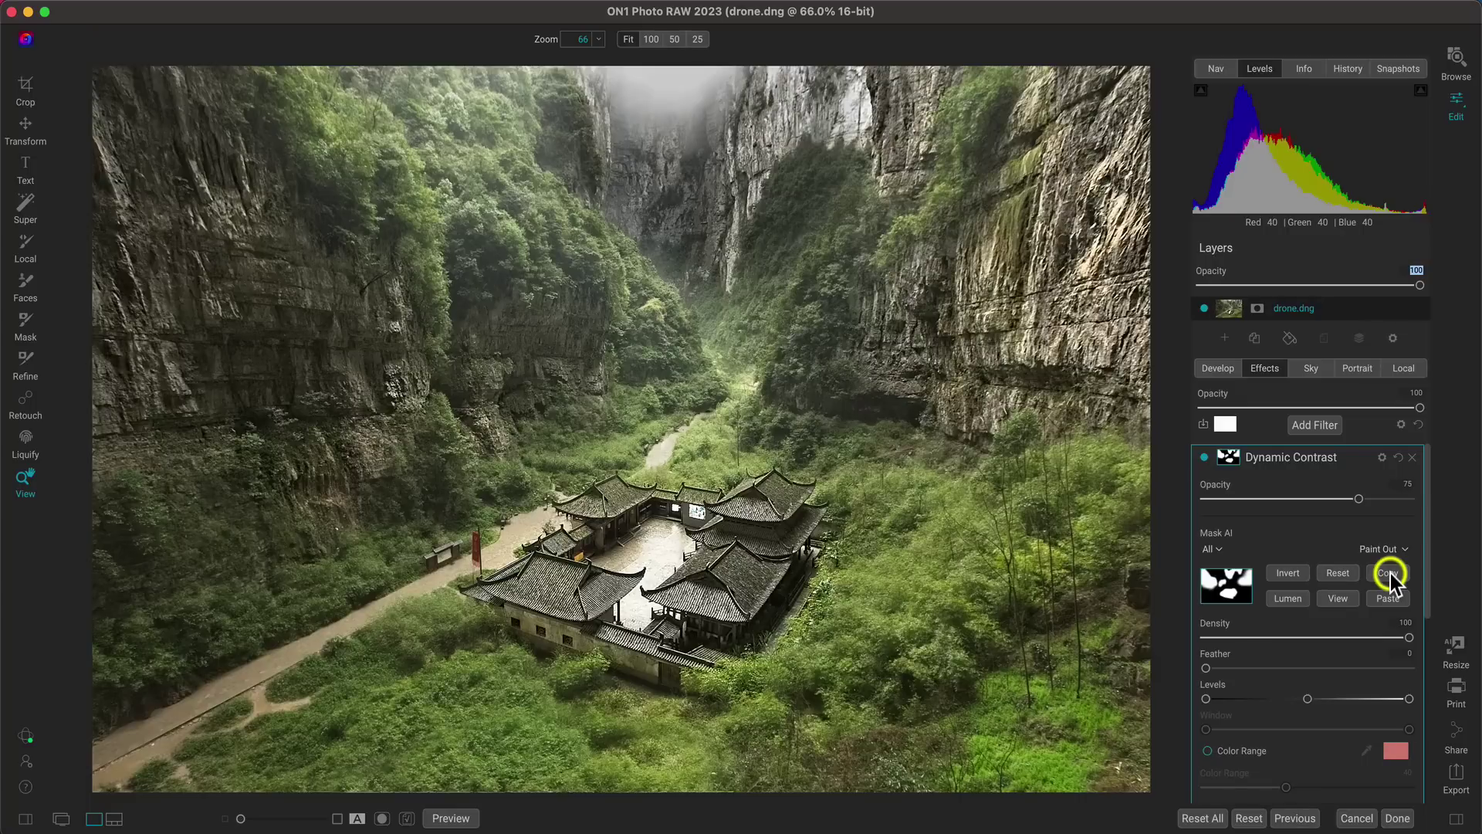
pyautogui.click(1323, 425)
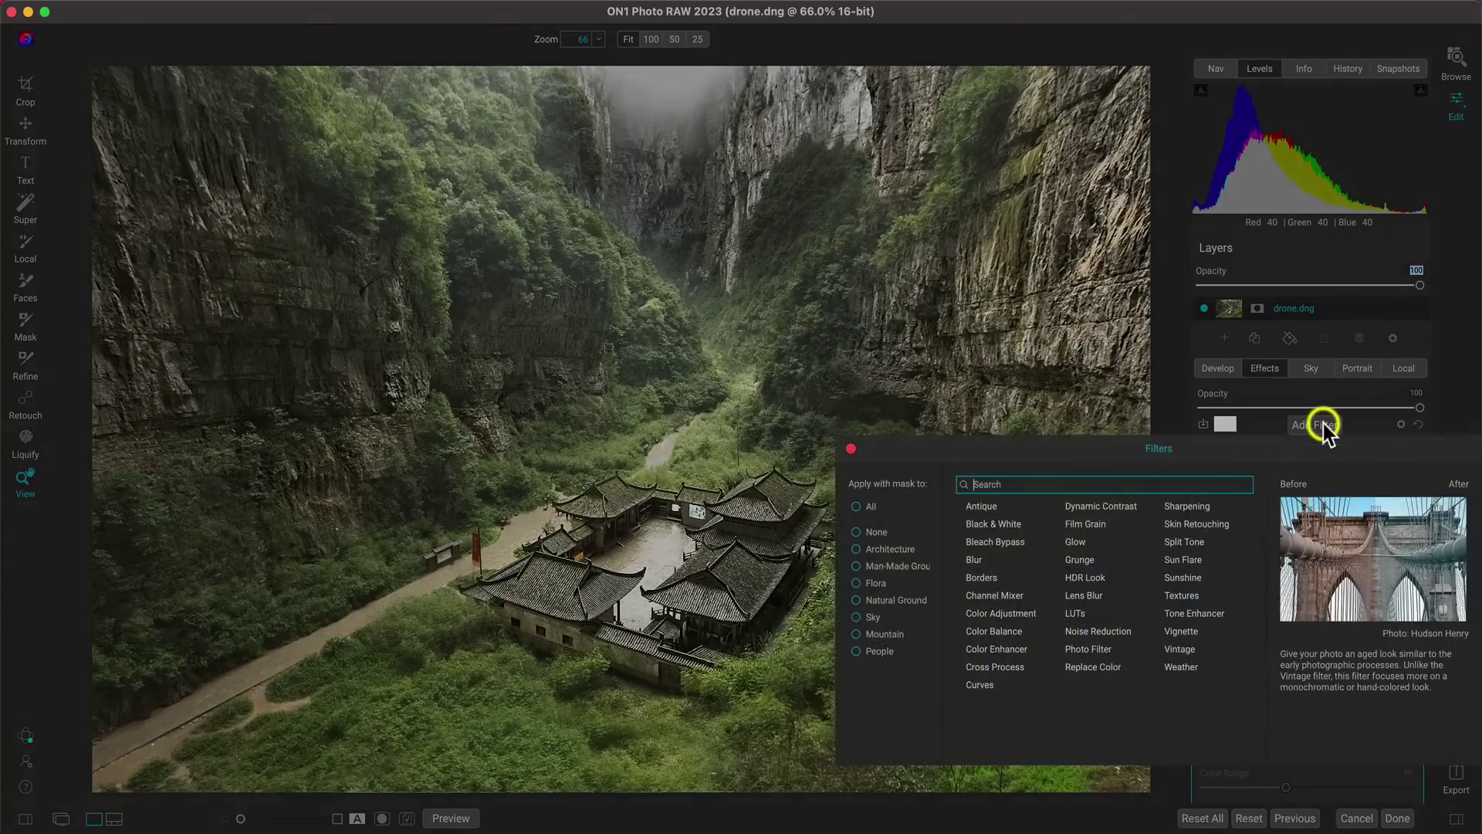
pyautogui.click(1077, 542)
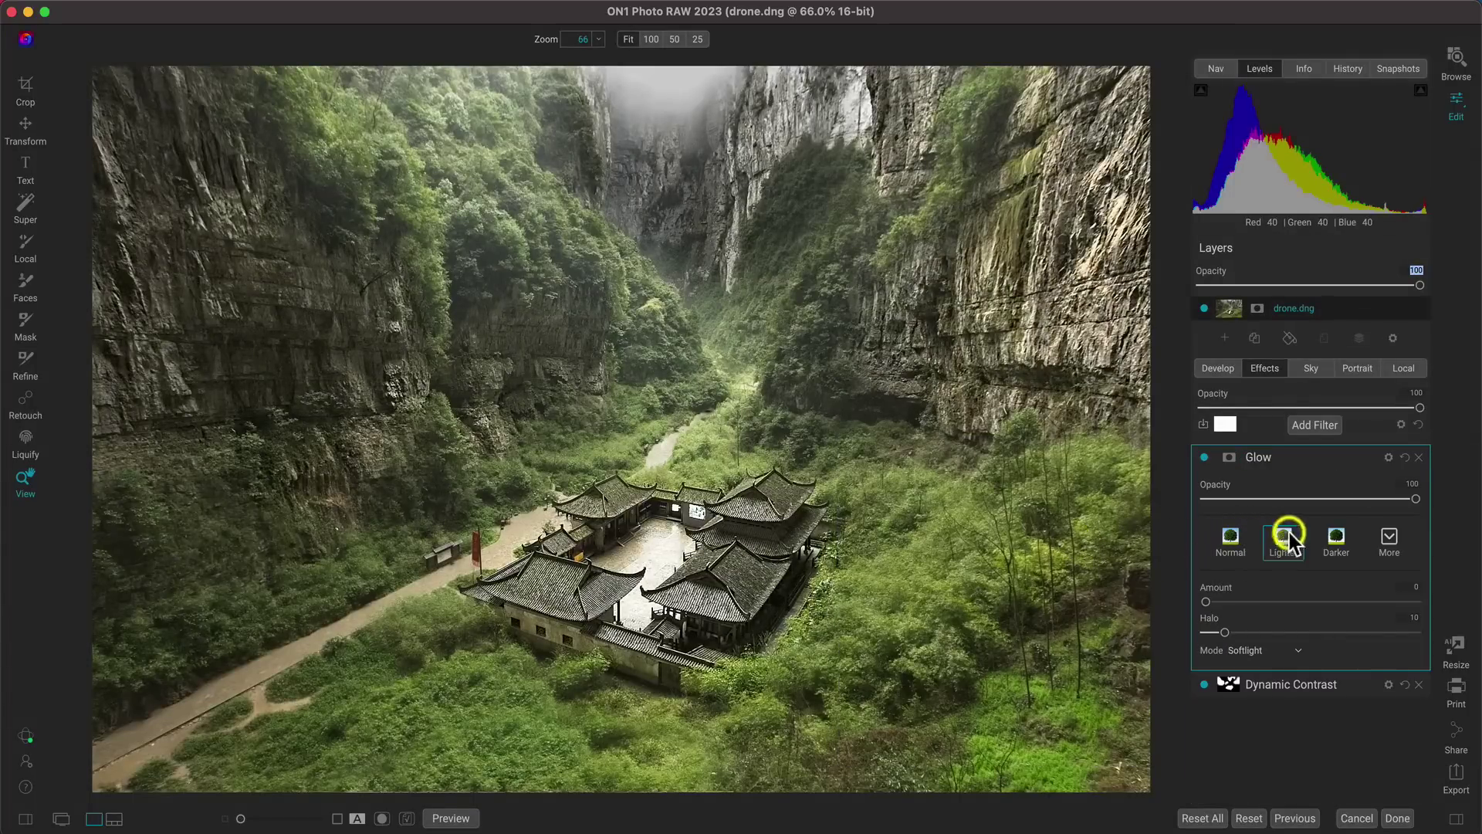
pyautogui.click(1230, 460)
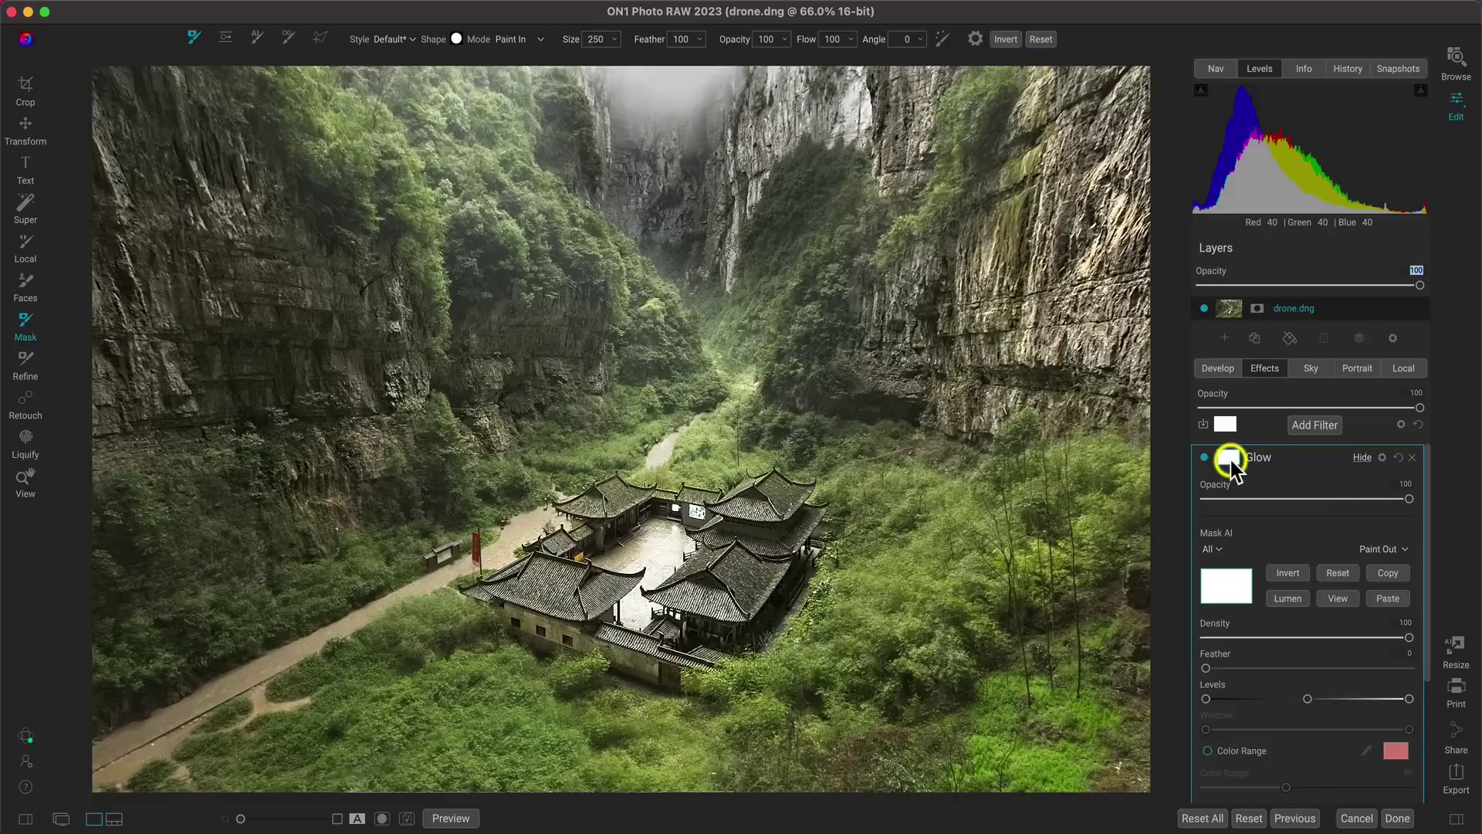
pyautogui.click(1390, 598)
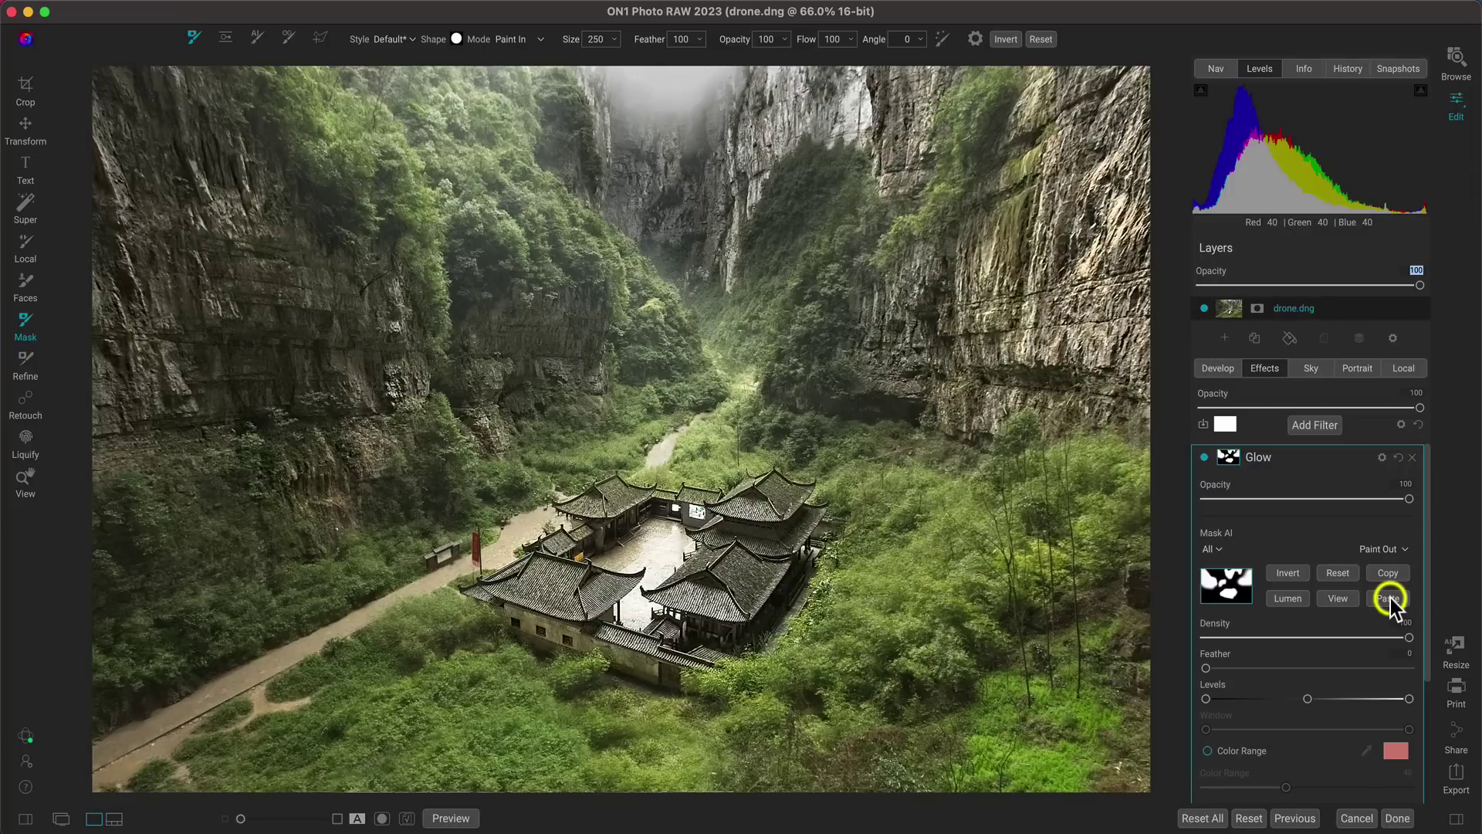
# Invert the pasted Glow mask while viewing it in black and white, and return to the photo
pyautogui.click(1345, 598)
pyautogui.click(1287, 573)
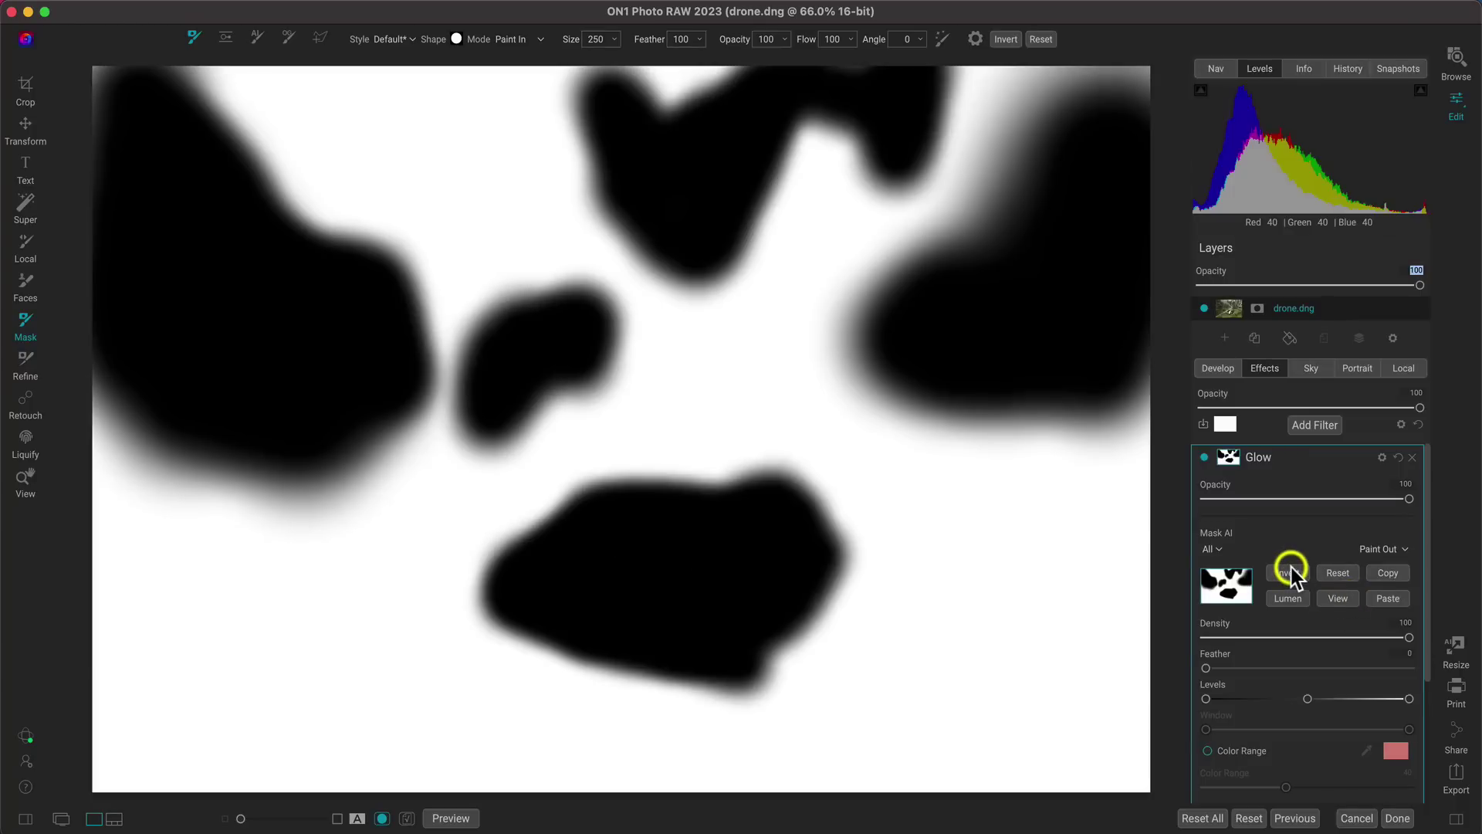
pyautogui.click(1340, 599)
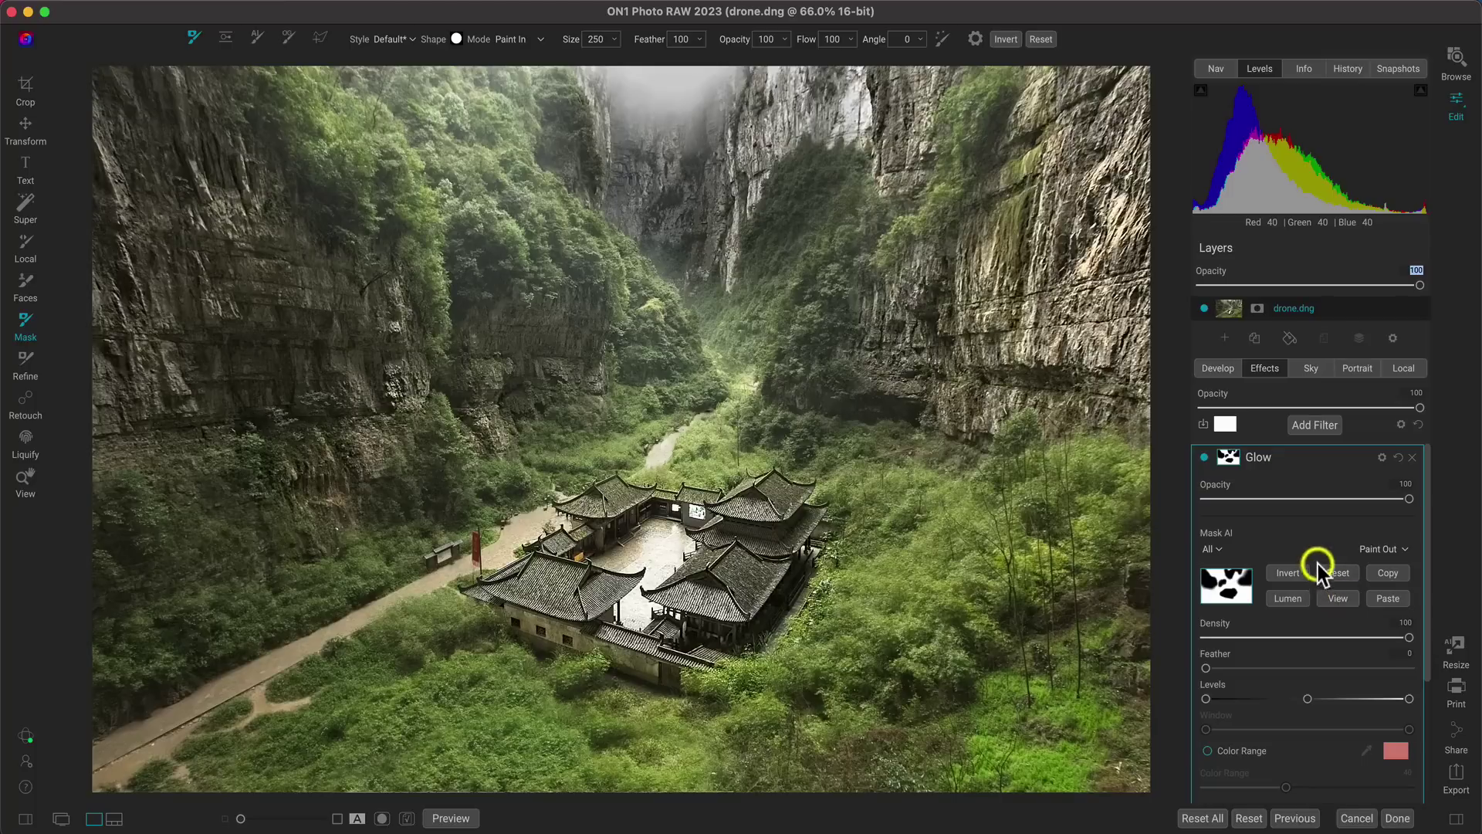
# Return to the Glow filter settings and apply the Charge More - Strong preset
pyautogui.click(1227, 458)
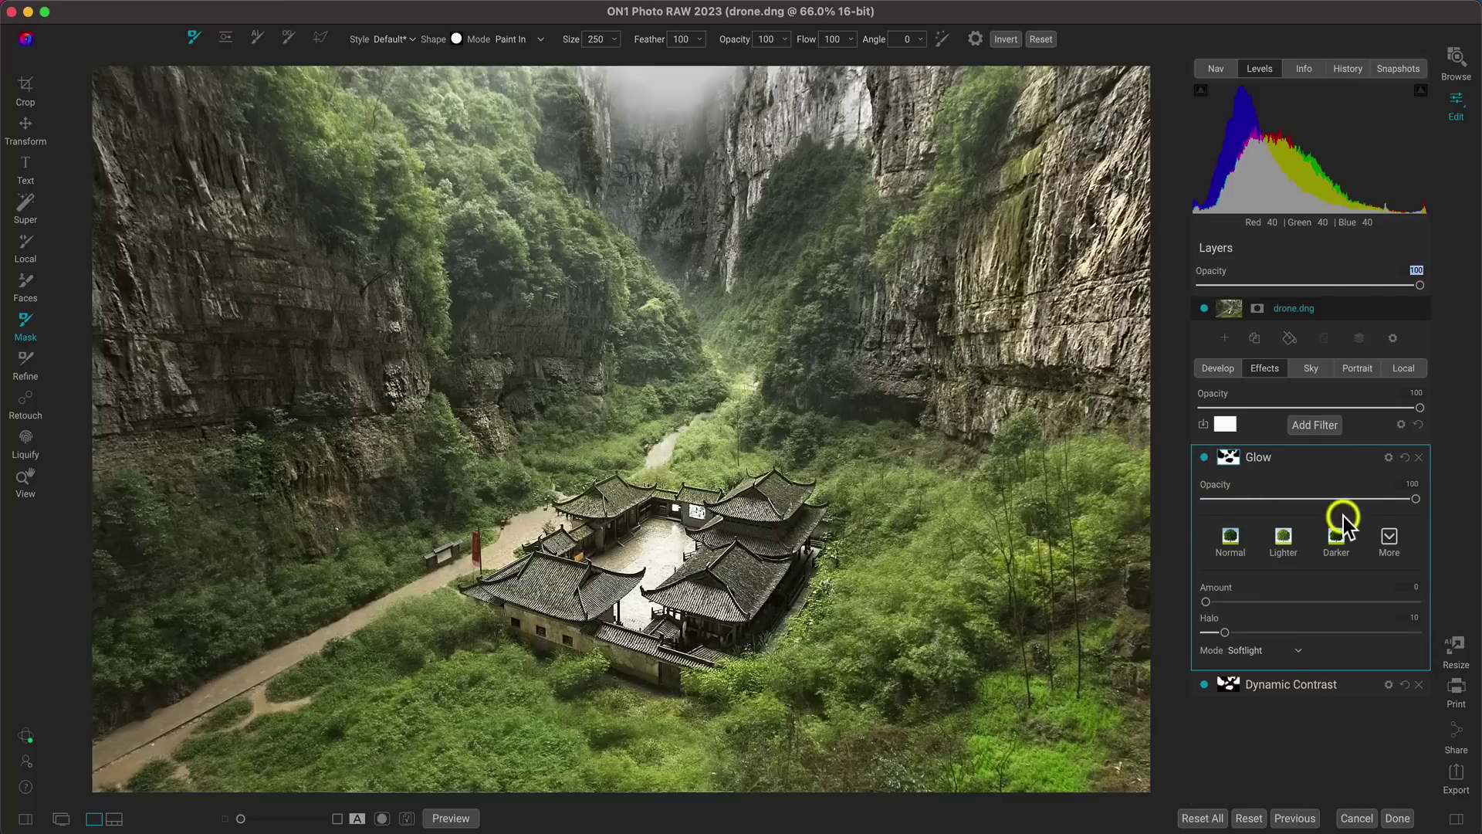
pyautogui.click(1389, 539)
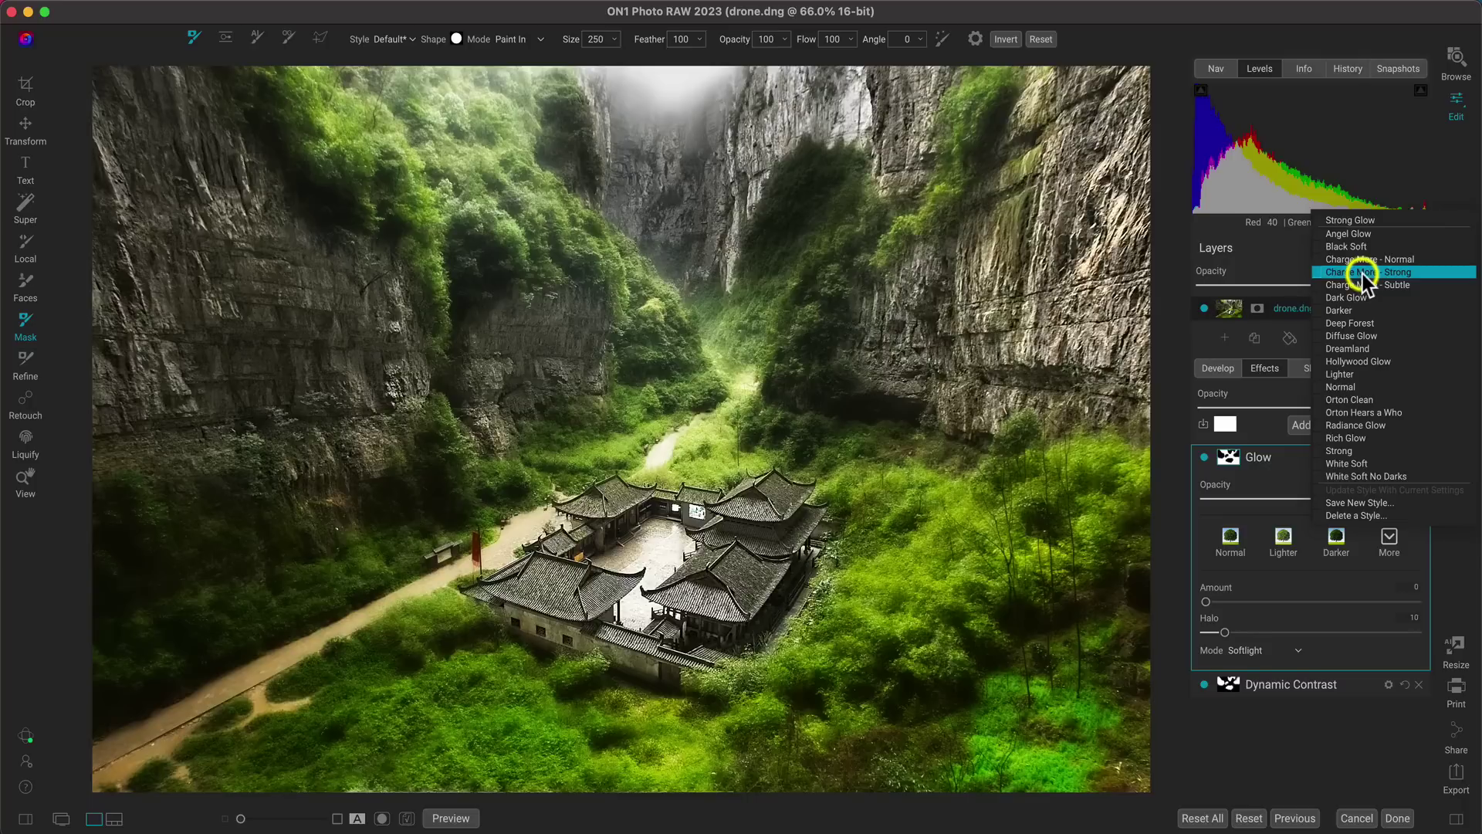
pyautogui.click(1363, 275)
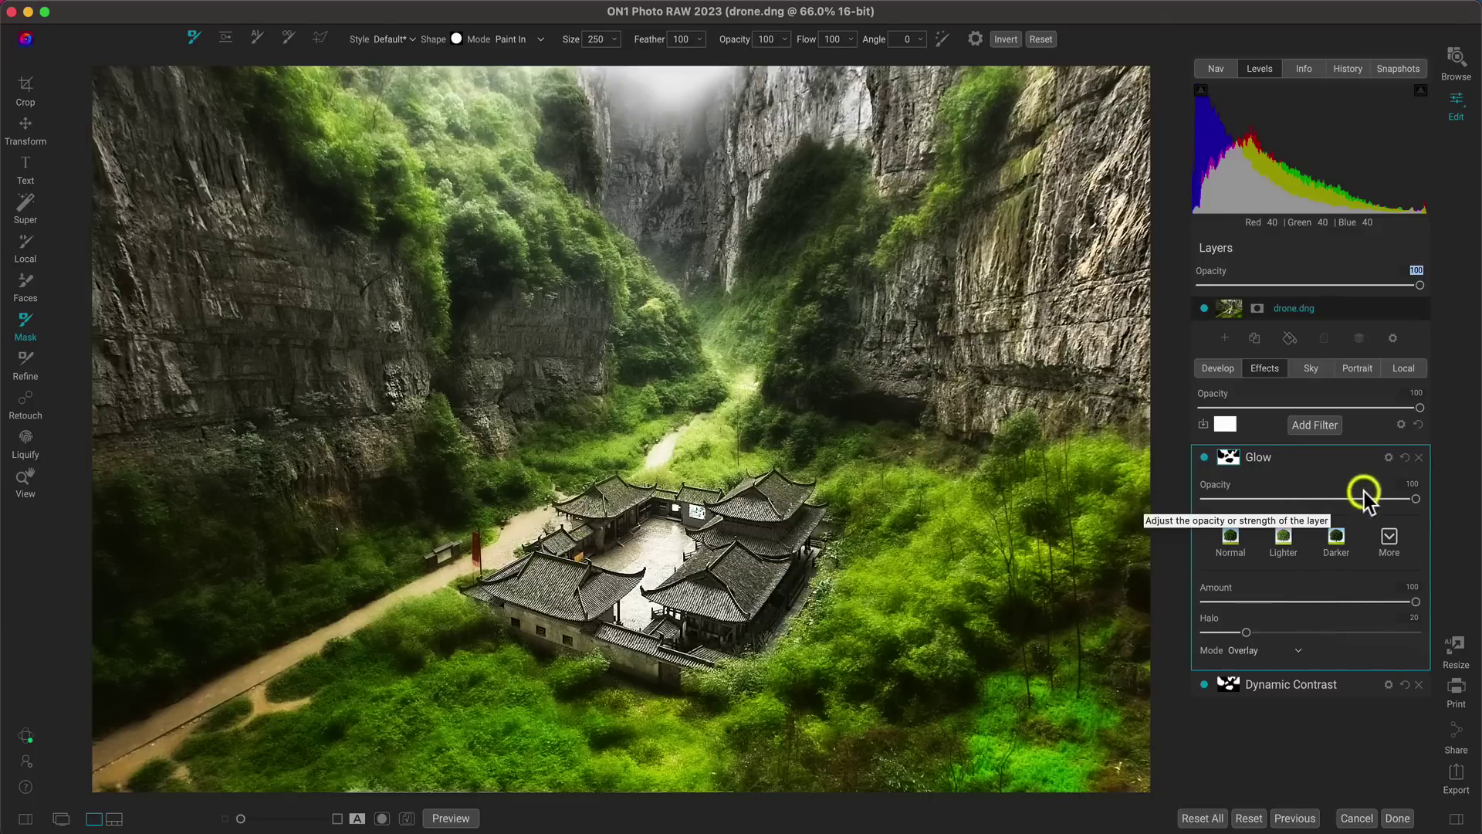
# Lower the Glow filter's opacity to 81 and compare the photo with and without the filter
pyautogui.moveTo(1412, 497); pyautogui.dragTo(1375, 499)
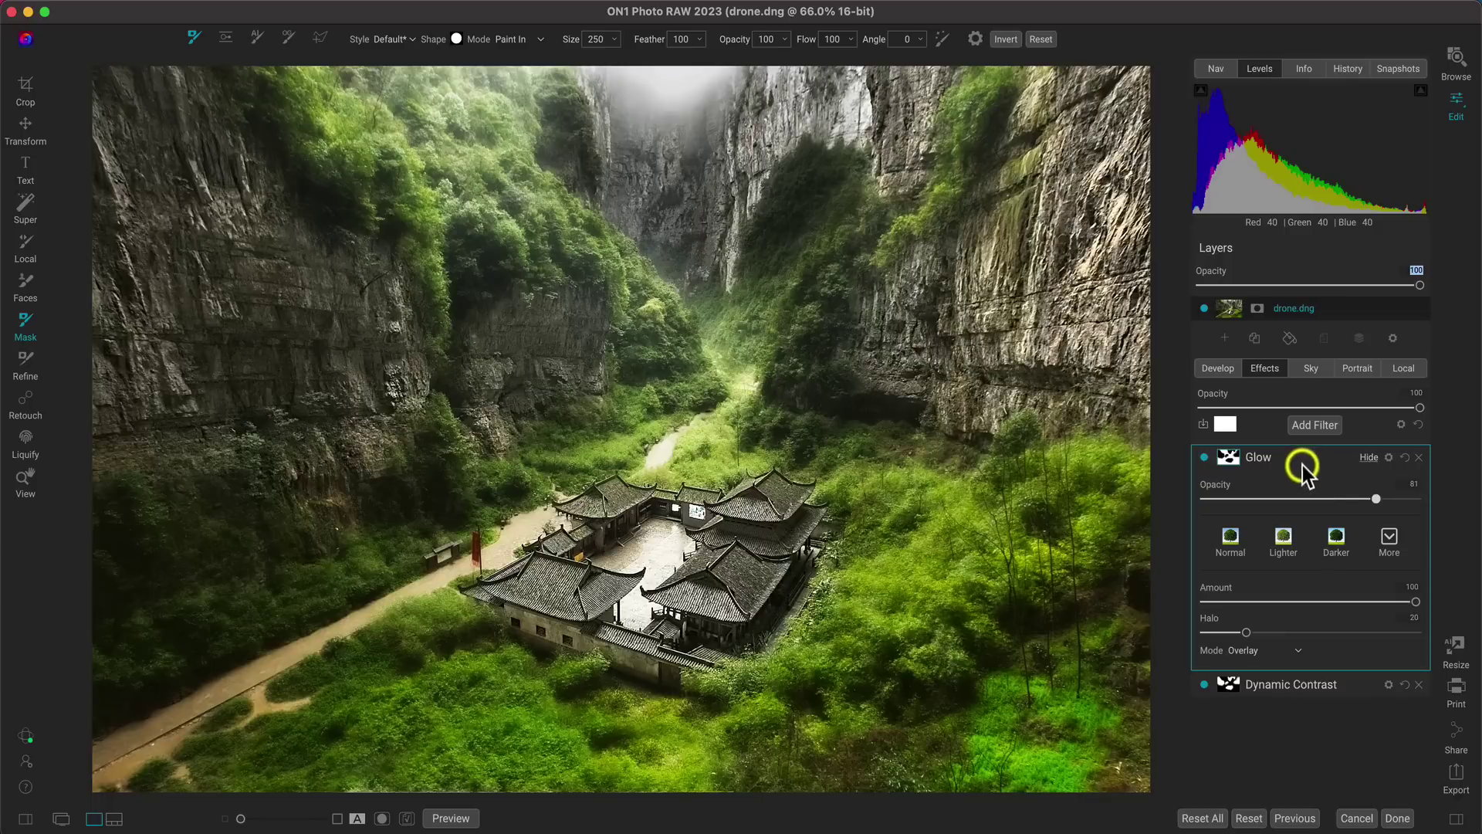
pyautogui.click(1205, 457)
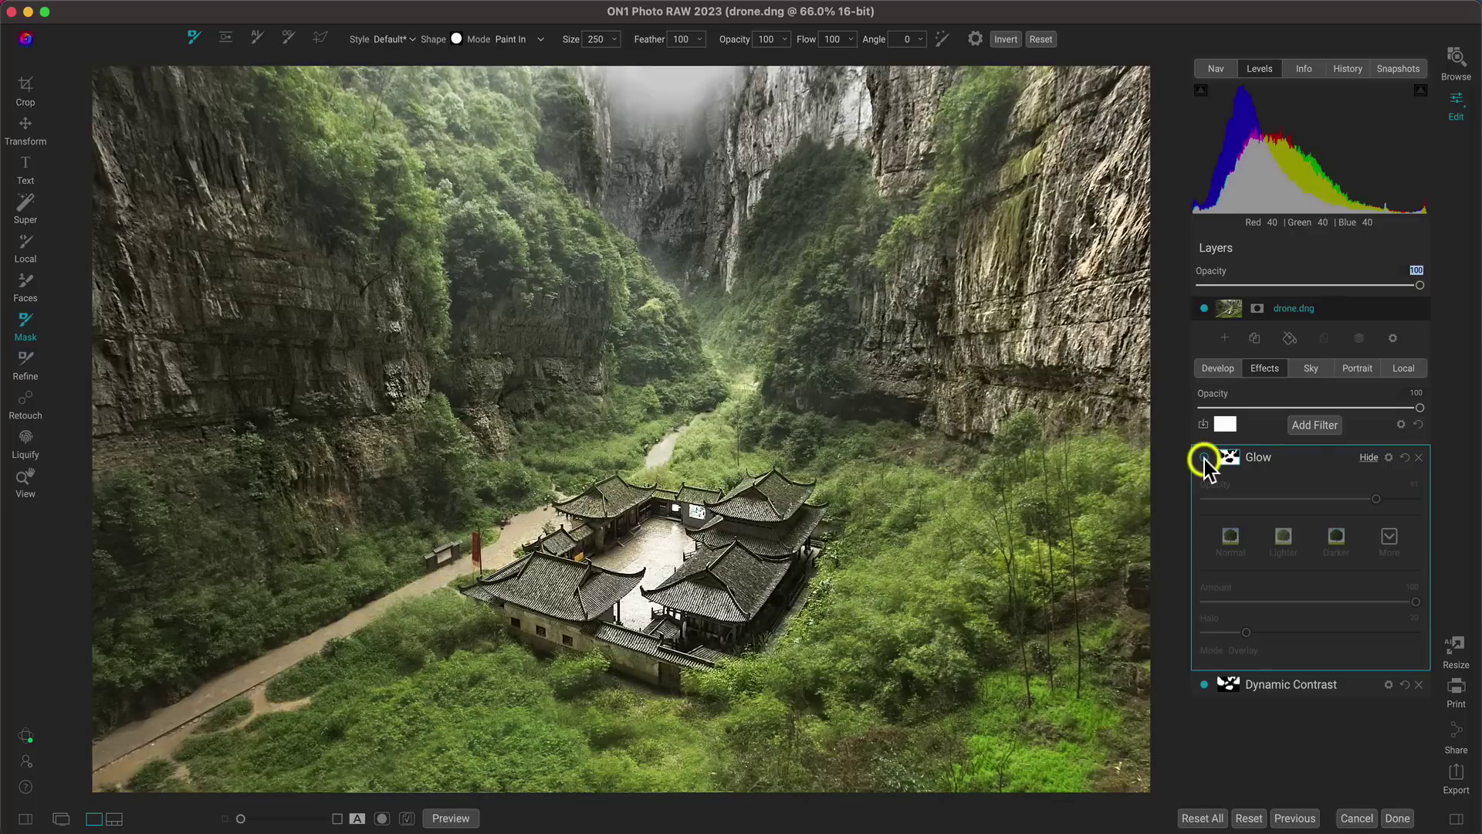
pyautogui.click(1205, 458)
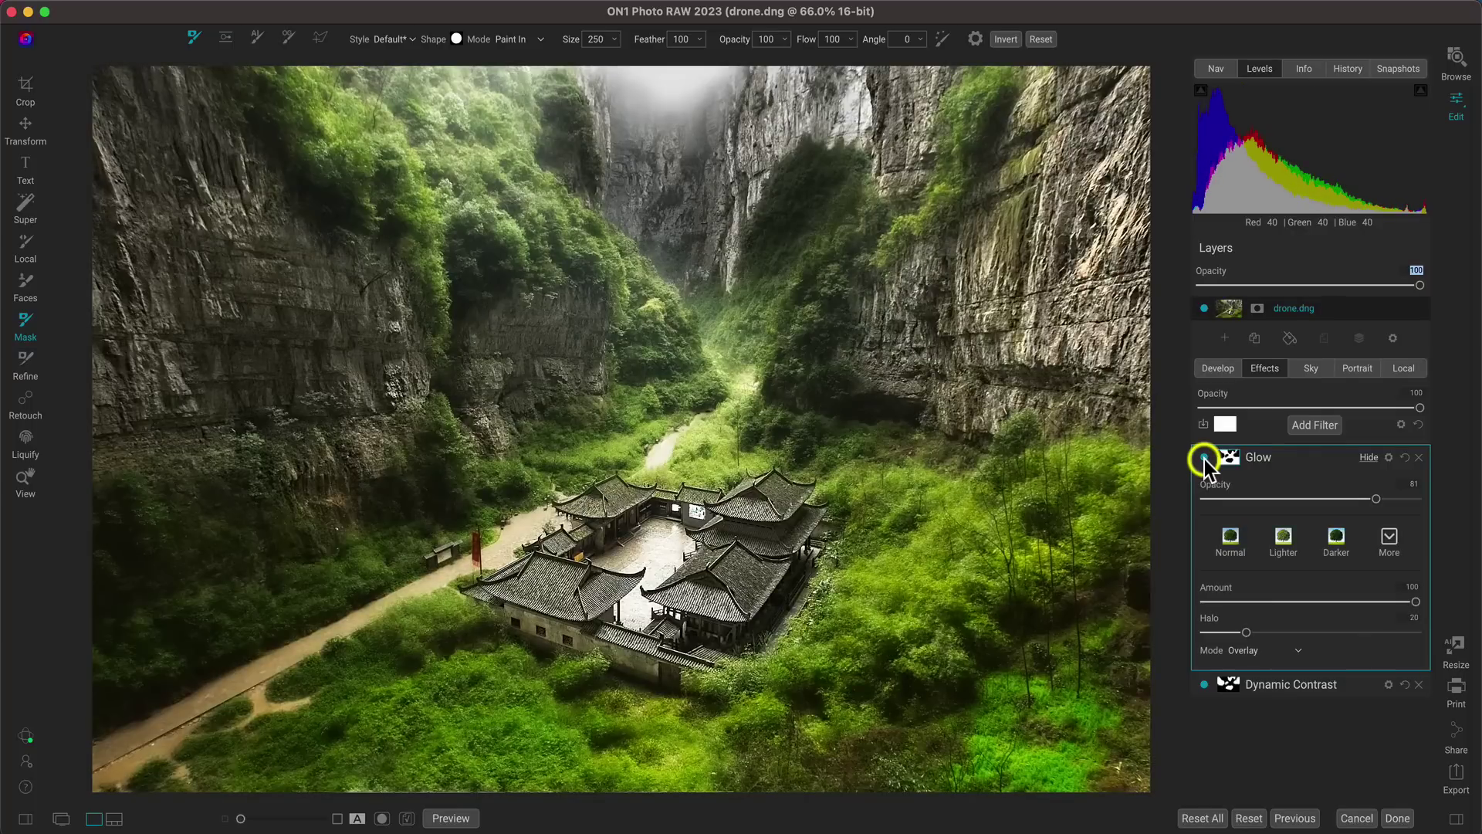
pyautogui.click(1204, 459)
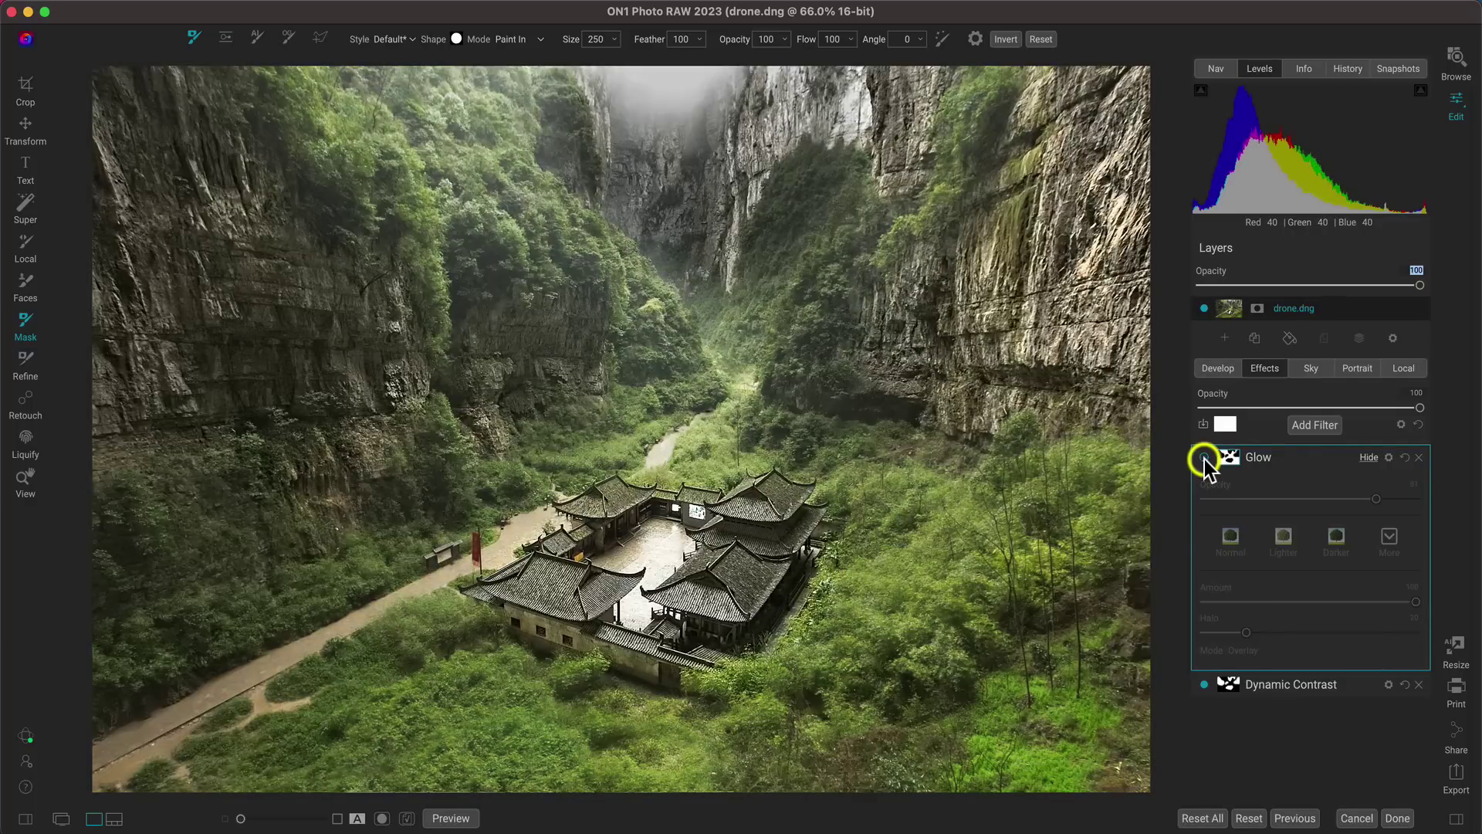
pyautogui.click(1204, 459)
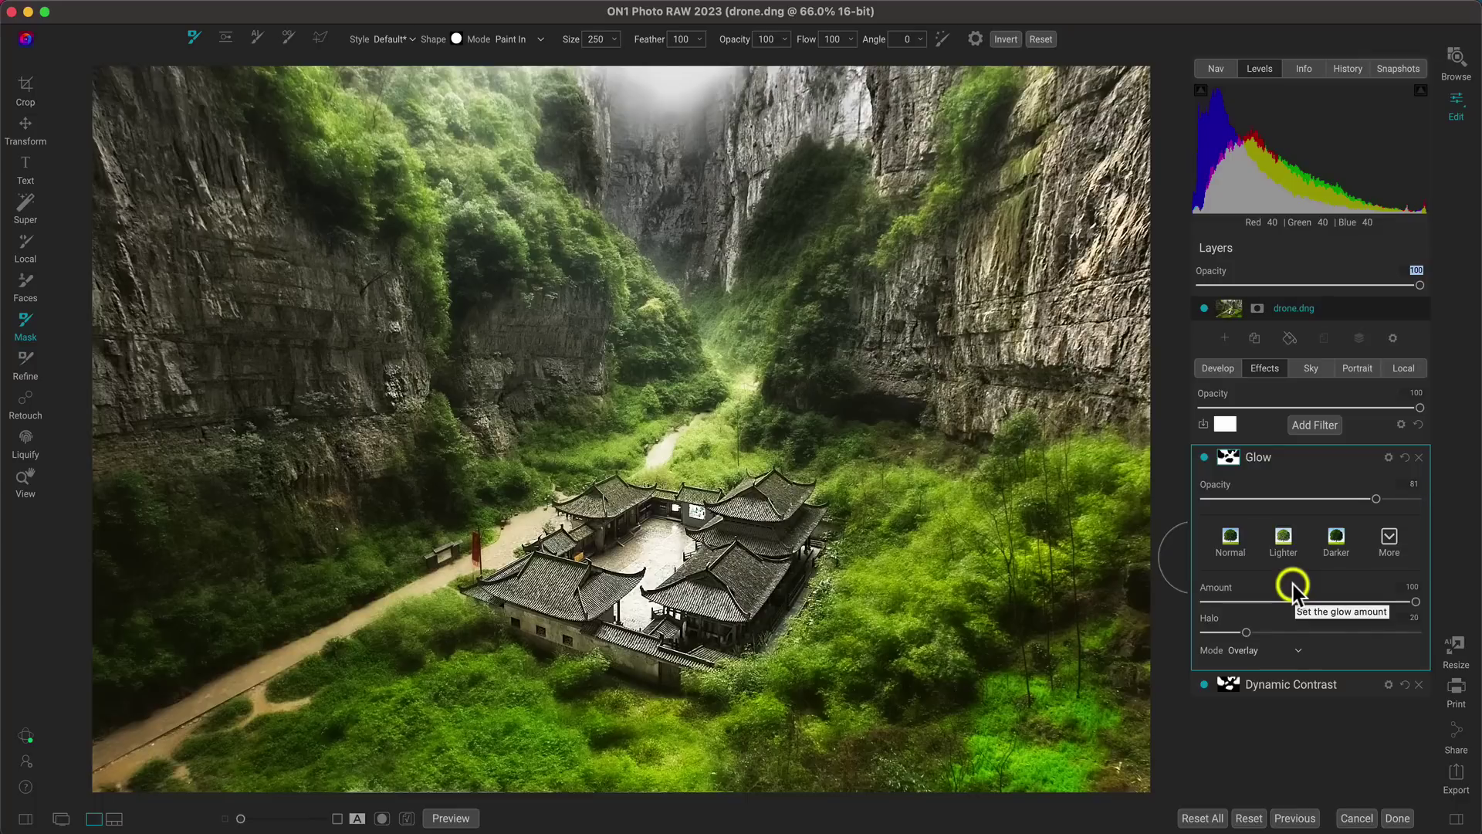
# Reset all effects filters to examine the original canyon photo, and undo the reset
pyautogui.press('z')
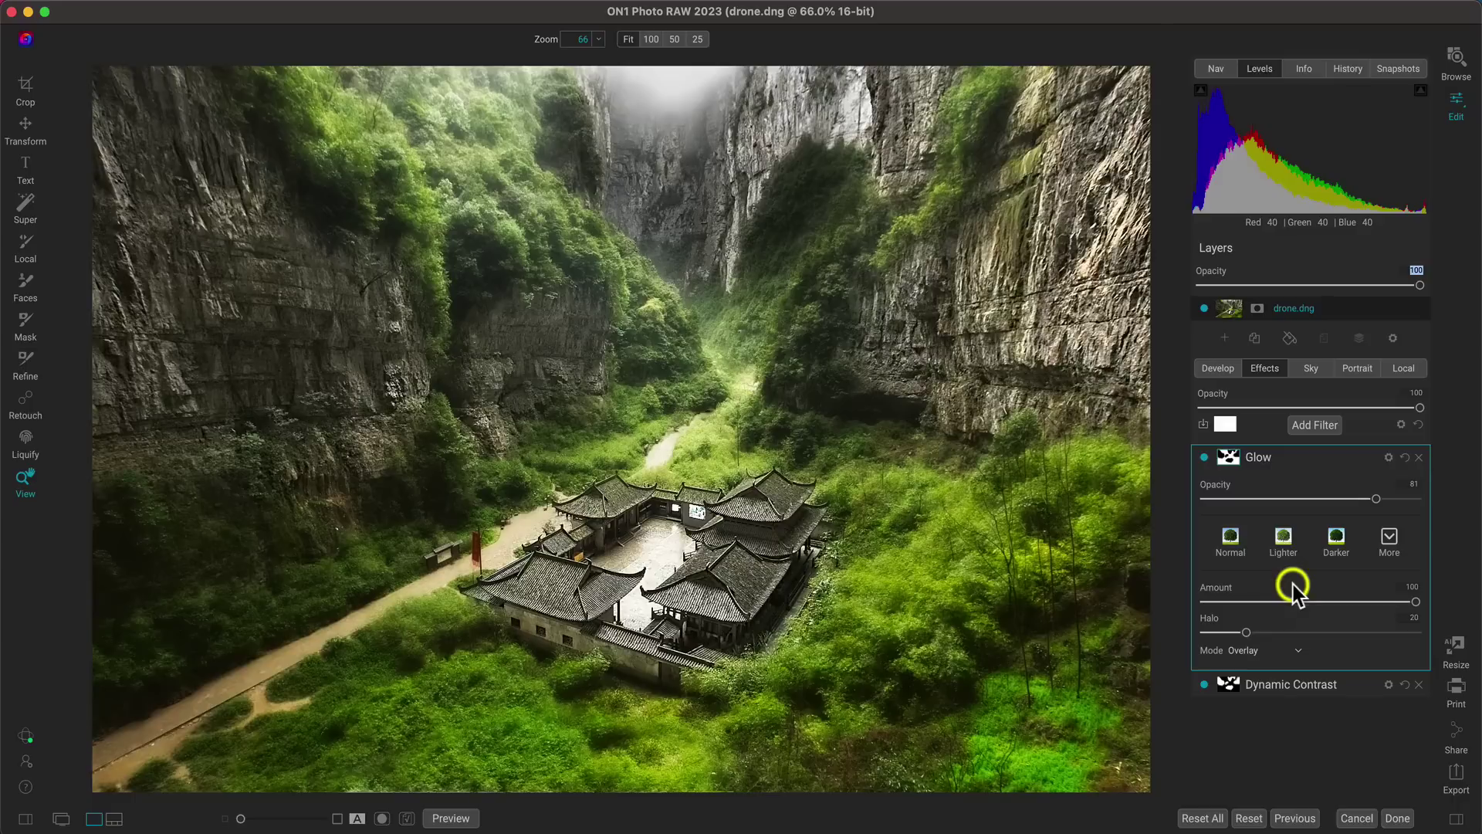
pyautogui.click(1418, 425)
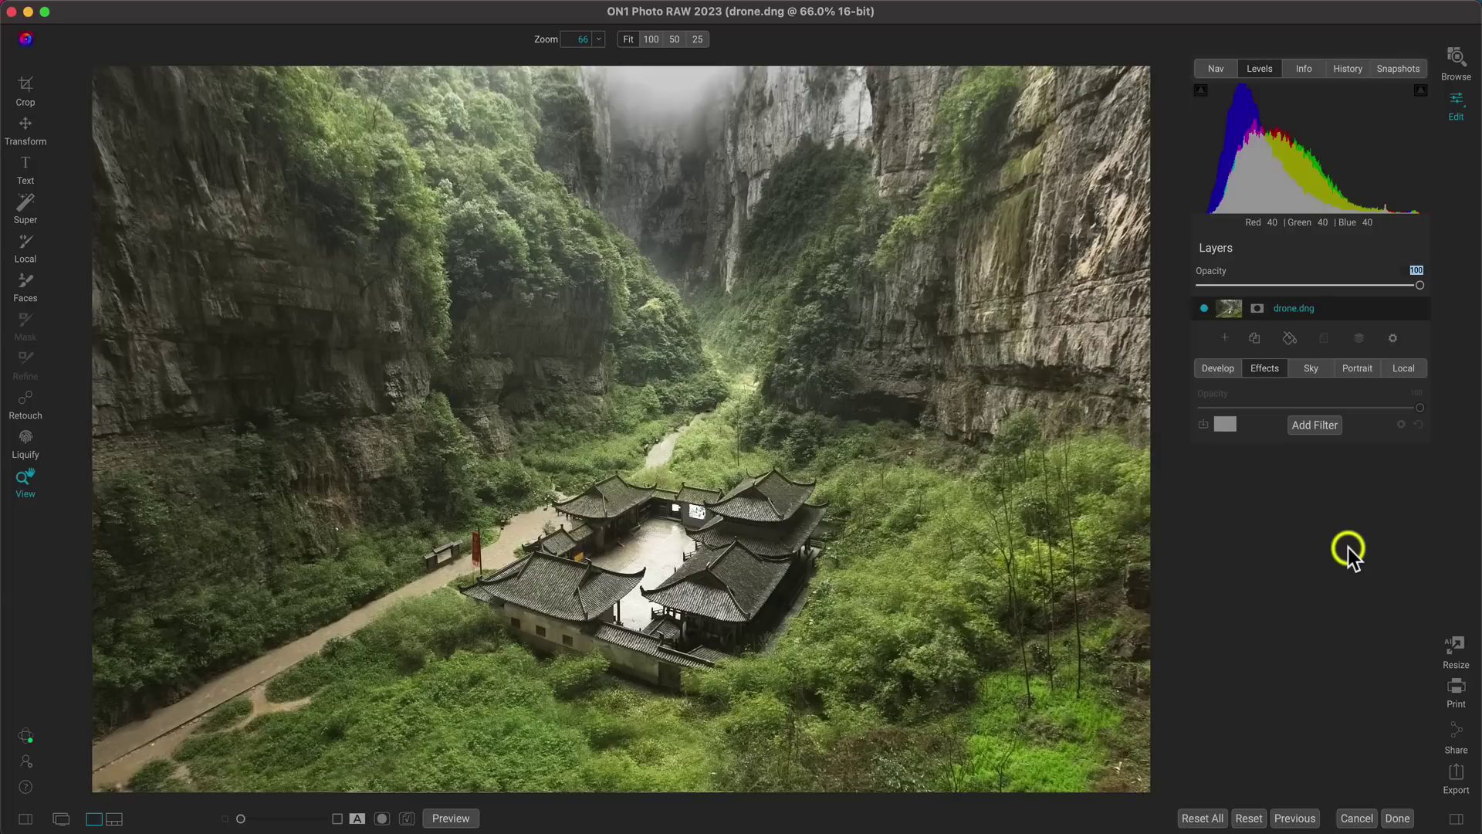
pyautogui.press('super+z')
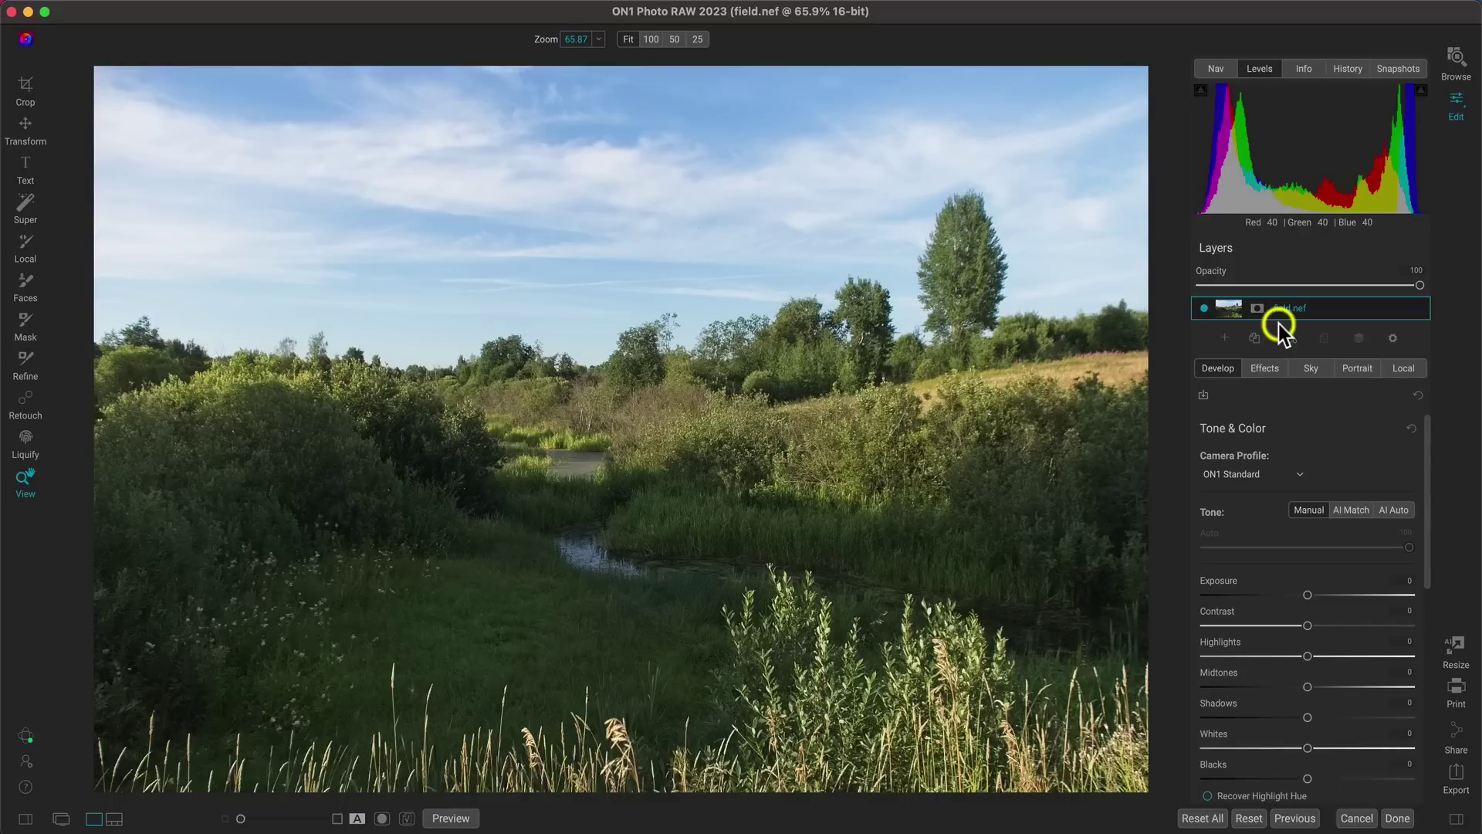
# Open the local adjustments for the field photo and rename the adjustment as "Dodging - Lighten"
pyautogui.click(1394, 362)
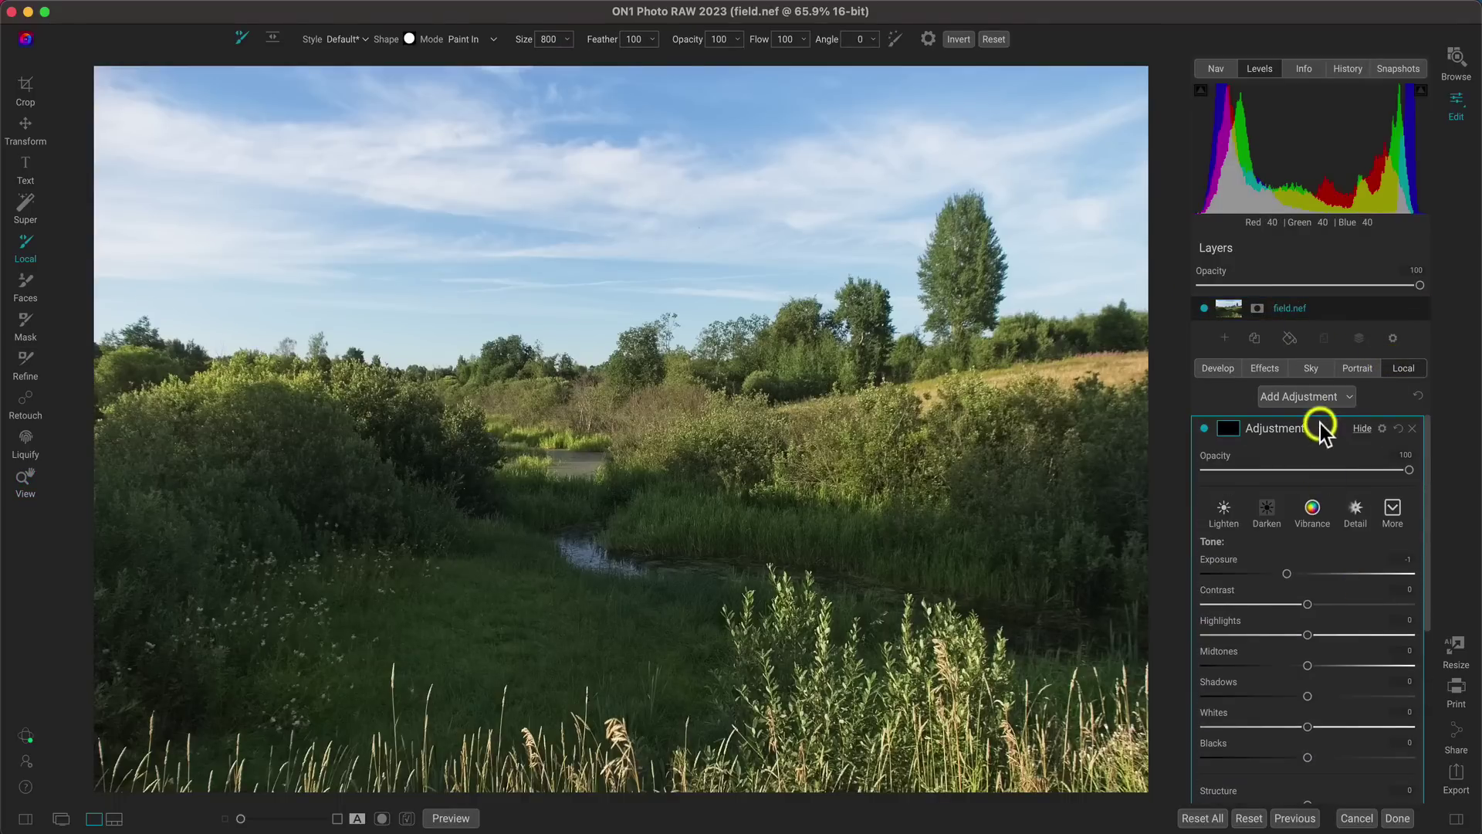
pyautogui.doubleClick(1280, 428)
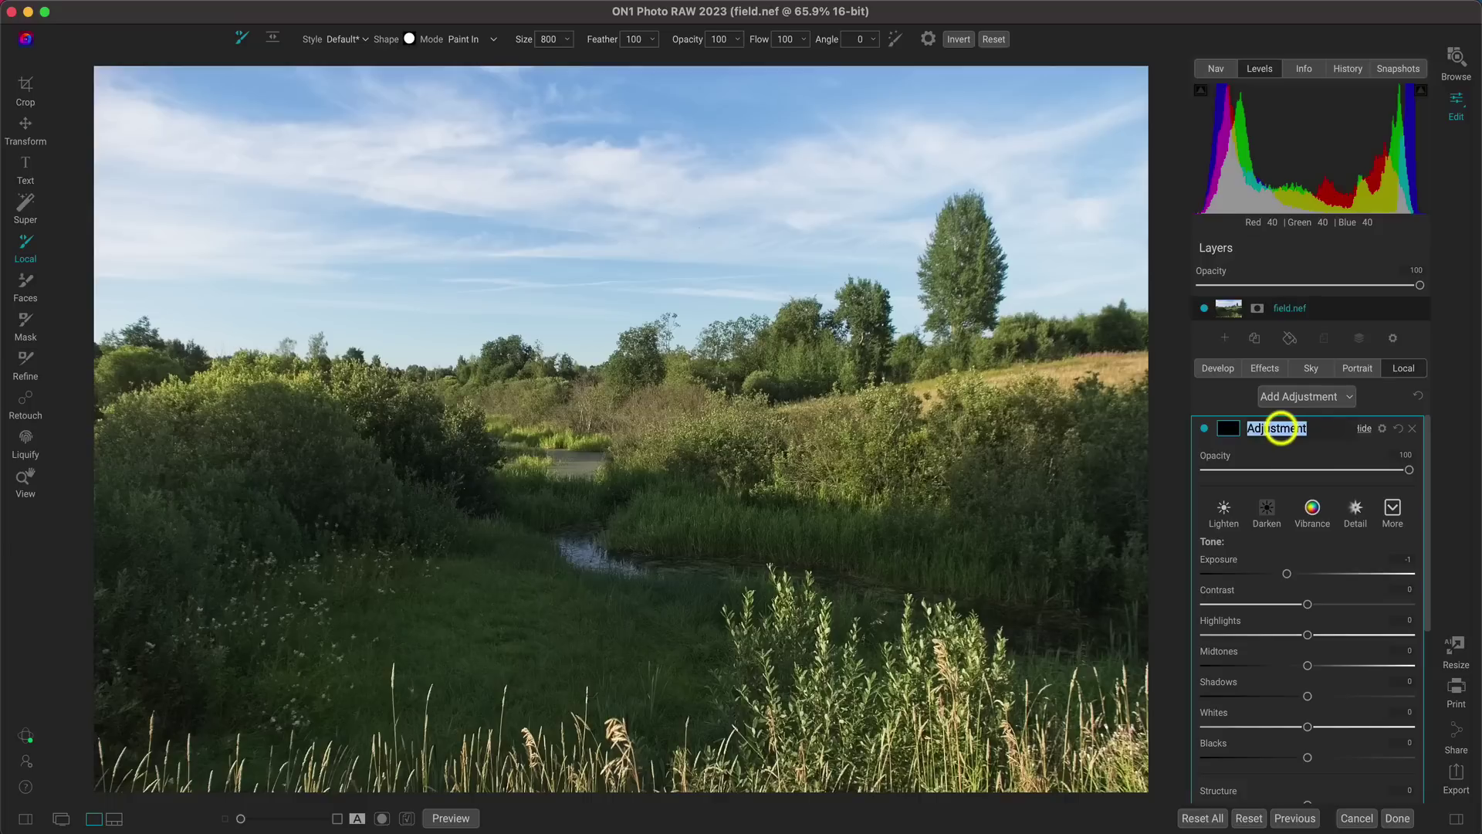
pyautogui.write('Dodgin')
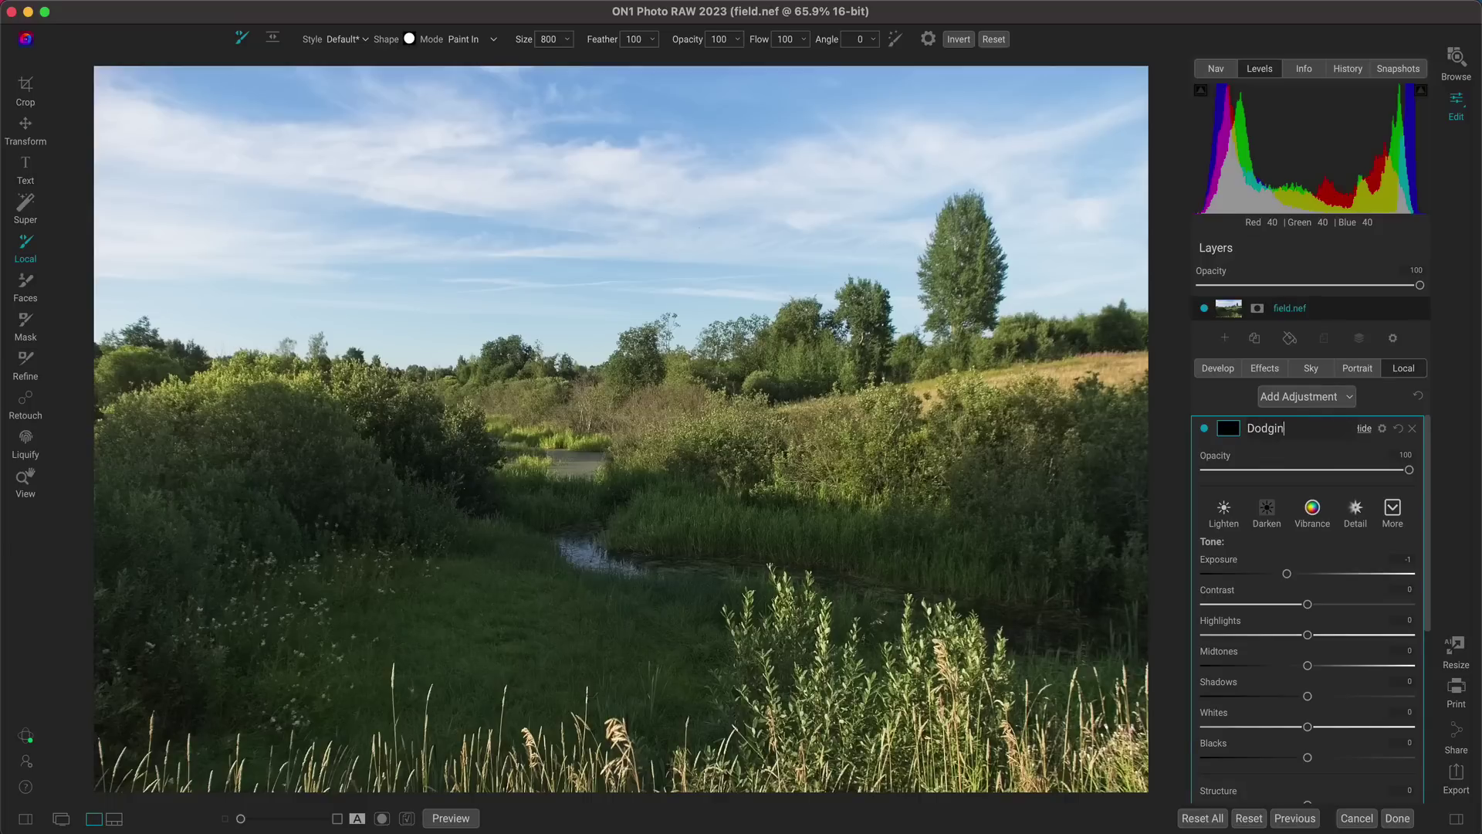
pyautogui.write('g - Lighten')
pyautogui.press('Return')
# Give the dodging adjustment the Lighten preset with exposure 0.9, contrast 13, shadows 14 and whites 10
pyautogui.click(1224, 514)
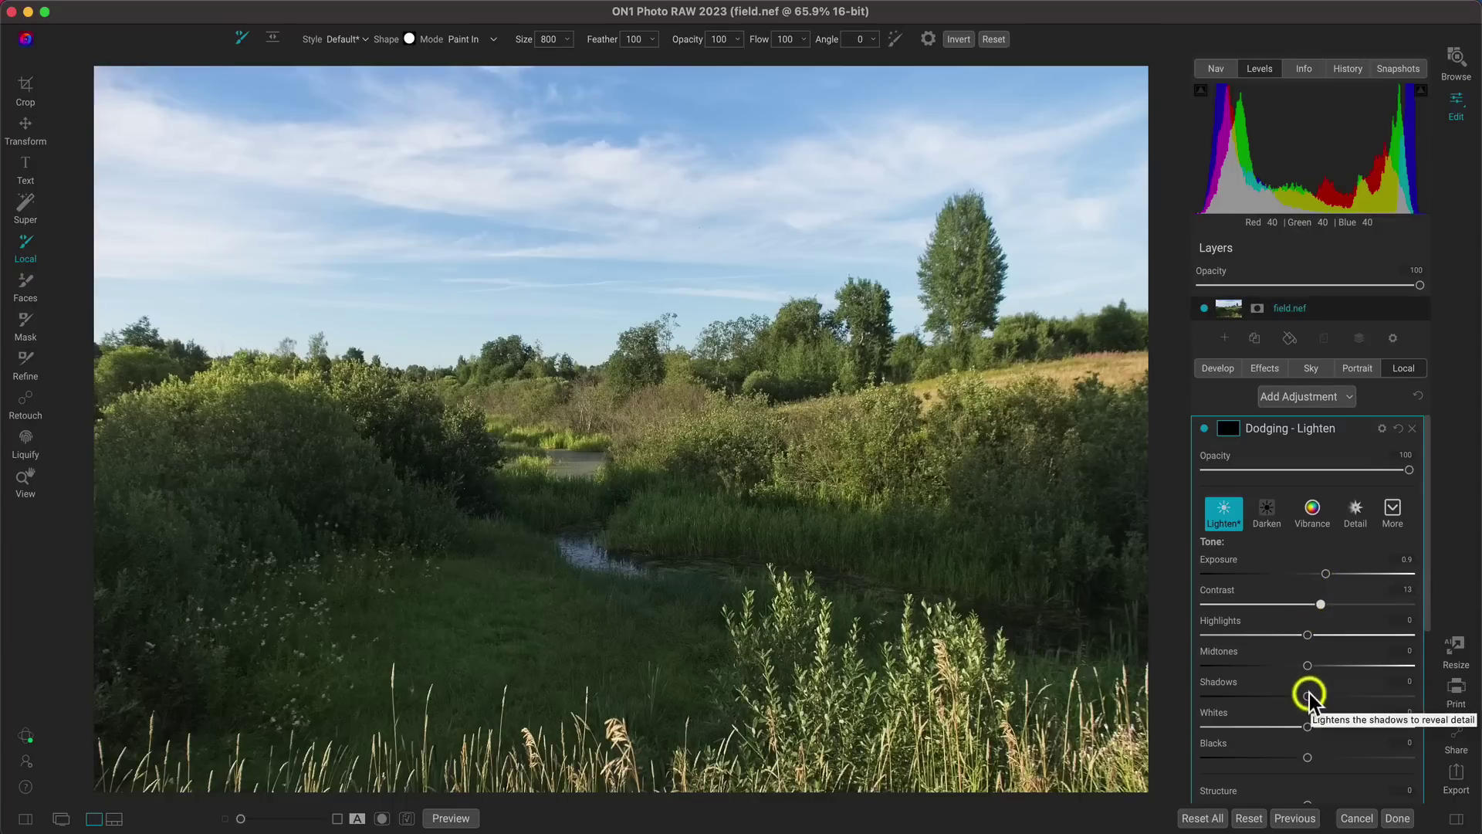
pyautogui.moveTo(1309, 696); pyautogui.dragTo(1313, 696)
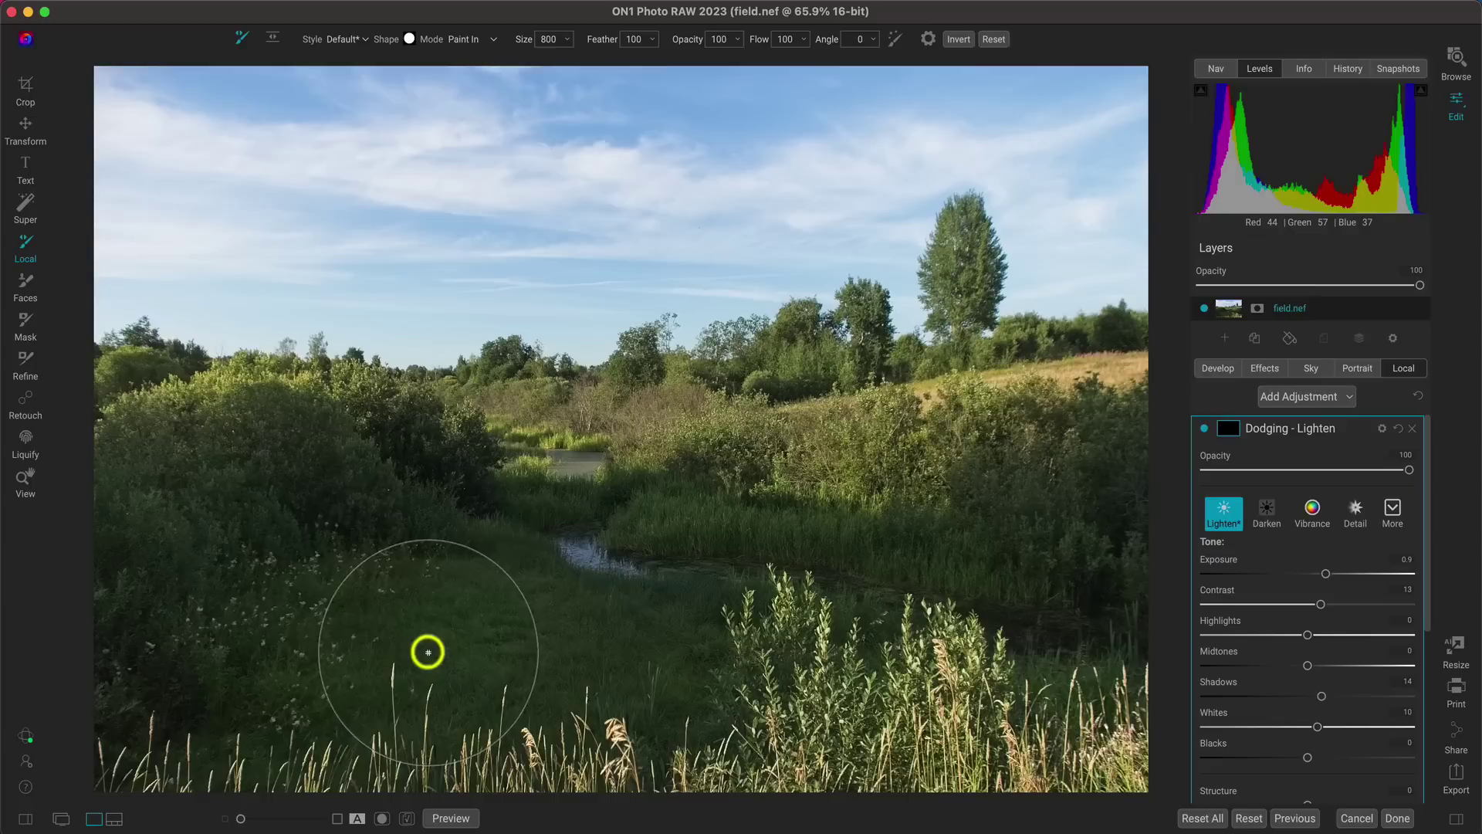
# Paint the lightening over the dark bushes and grass below the horizon and compare the photo with and without it
pyautogui.moveTo(261, 677)
pyautogui.mouseDown()
pyautogui.moveTo(313, 653)
pyautogui.moveTo(183, 681)
pyautogui.moveTo(136, 623)
pyautogui.moveTo(211, 524)
pyautogui.moveTo(282, 503)
pyautogui.moveTo(370, 512)
pyautogui.moveTo(393, 532)
pyautogui.moveTo(388, 502)
pyautogui.moveTo(467, 572)
pyautogui.moveTo(395, 639)
pyautogui.moveTo(331, 665)
pyautogui.moveTo(609, 625)
pyautogui.moveTo(480, 571)
pyautogui.moveTo(524, 558)
pyautogui.moveTo(603, 575)
pyautogui.moveTo(683, 547)
pyautogui.moveTo(618, 574)
pyautogui.moveTo(489, 582)
pyautogui.moveTo(424, 514)
pyautogui.moveTo(394, 547)
pyautogui.moveTo(540, 629)
pyautogui.moveTo(912, 542)
pyautogui.moveTo(1046, 531)
pyautogui.moveTo(1091, 556)
pyautogui.moveTo(1030, 491)
pyautogui.moveTo(1105, 505)
pyautogui.moveTo(1113, 609)
pyautogui.moveTo(1084, 631)
pyautogui.moveTo(1099, 598)
pyautogui.moveTo(749, 521)
pyautogui.moveTo(664, 688)
pyautogui.moveTo(644, 667)
pyautogui.moveTo(644, 686)
pyautogui.moveTo(530, 659)
pyautogui.moveTo(404, 715)
pyautogui.moveTo(352, 689)
pyautogui.moveTo(256, 710)
pyautogui.moveTo(185, 676)
pyautogui.moveTo(320, 566)
pyautogui.moveTo(462, 562)
pyautogui.moveTo(550, 613)
pyautogui.moveTo(823, 609)
pyautogui.moveTo(838, 540)
pyautogui.moveTo(640, 596)
pyautogui.moveTo(644, 684)
pyautogui.moveTo(666, 708)
pyautogui.moveTo(1064, 633)
pyautogui.moveTo(1065, 676)
pyautogui.moveTo(1087, 664)
pyautogui.moveTo(1092, 622)
pyautogui.mouseUp()
pyautogui.press('z')
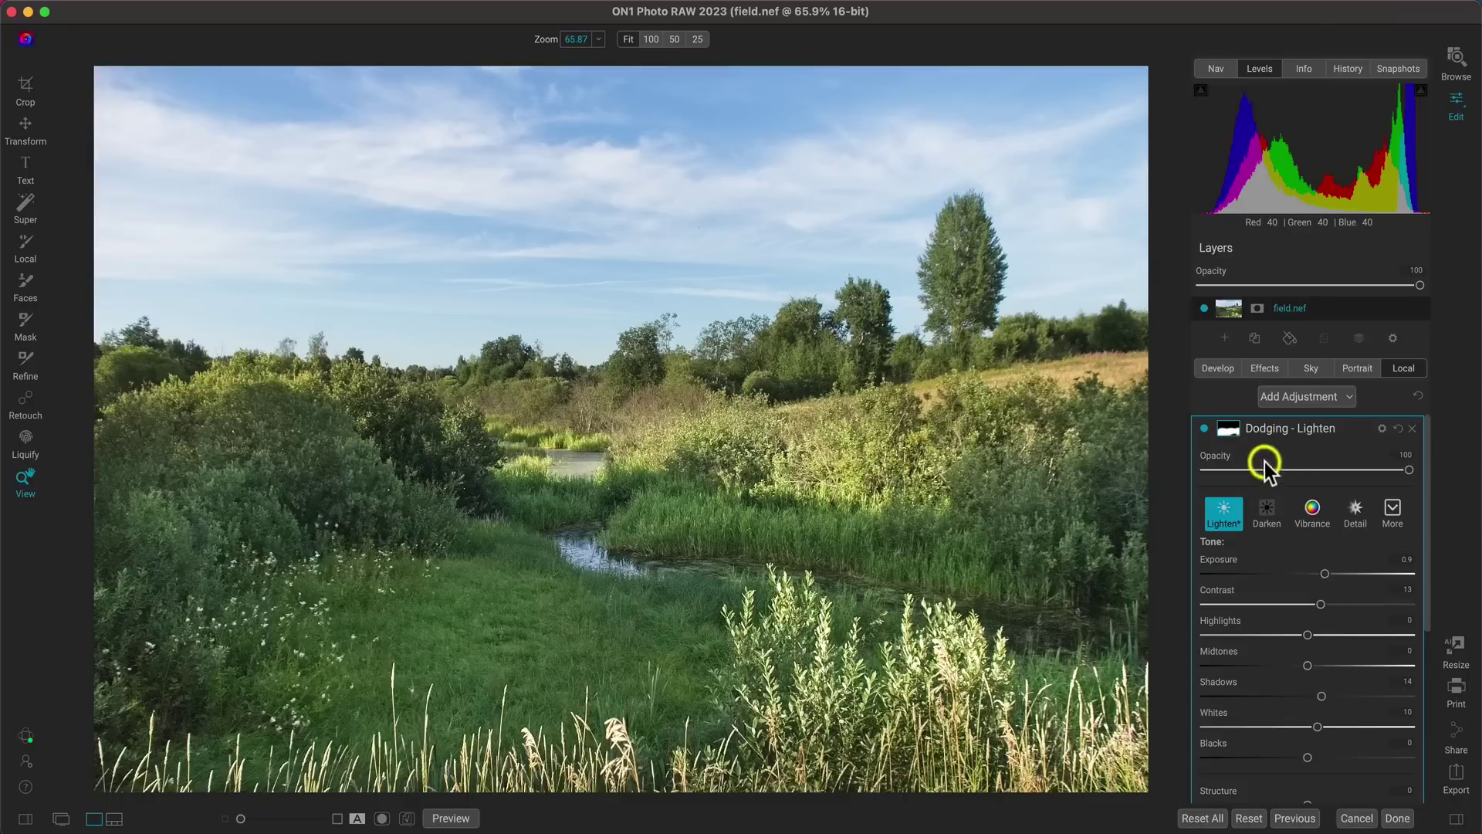
pyautogui.click(1205, 430)
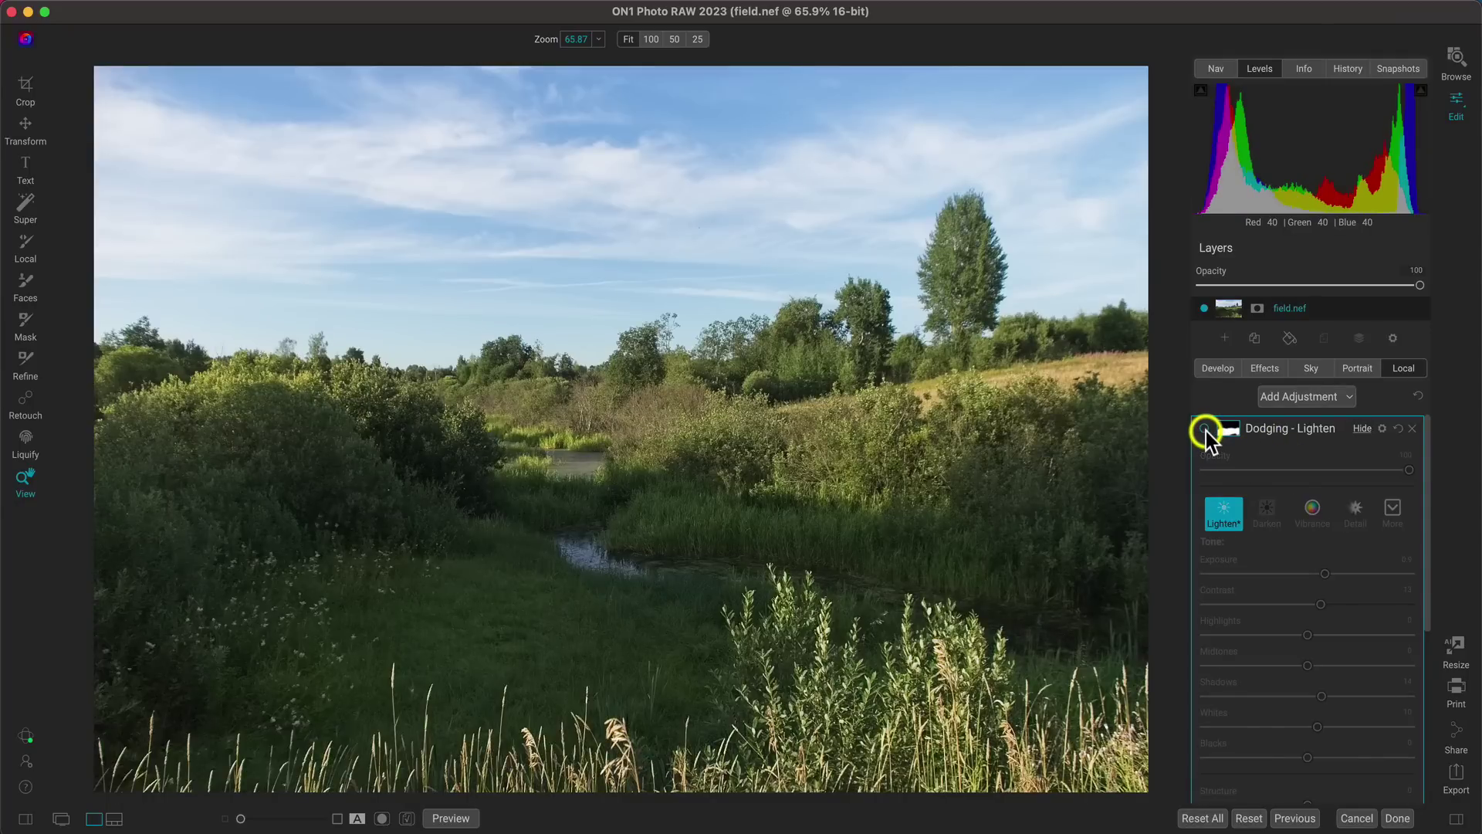
pyautogui.click(1206, 430)
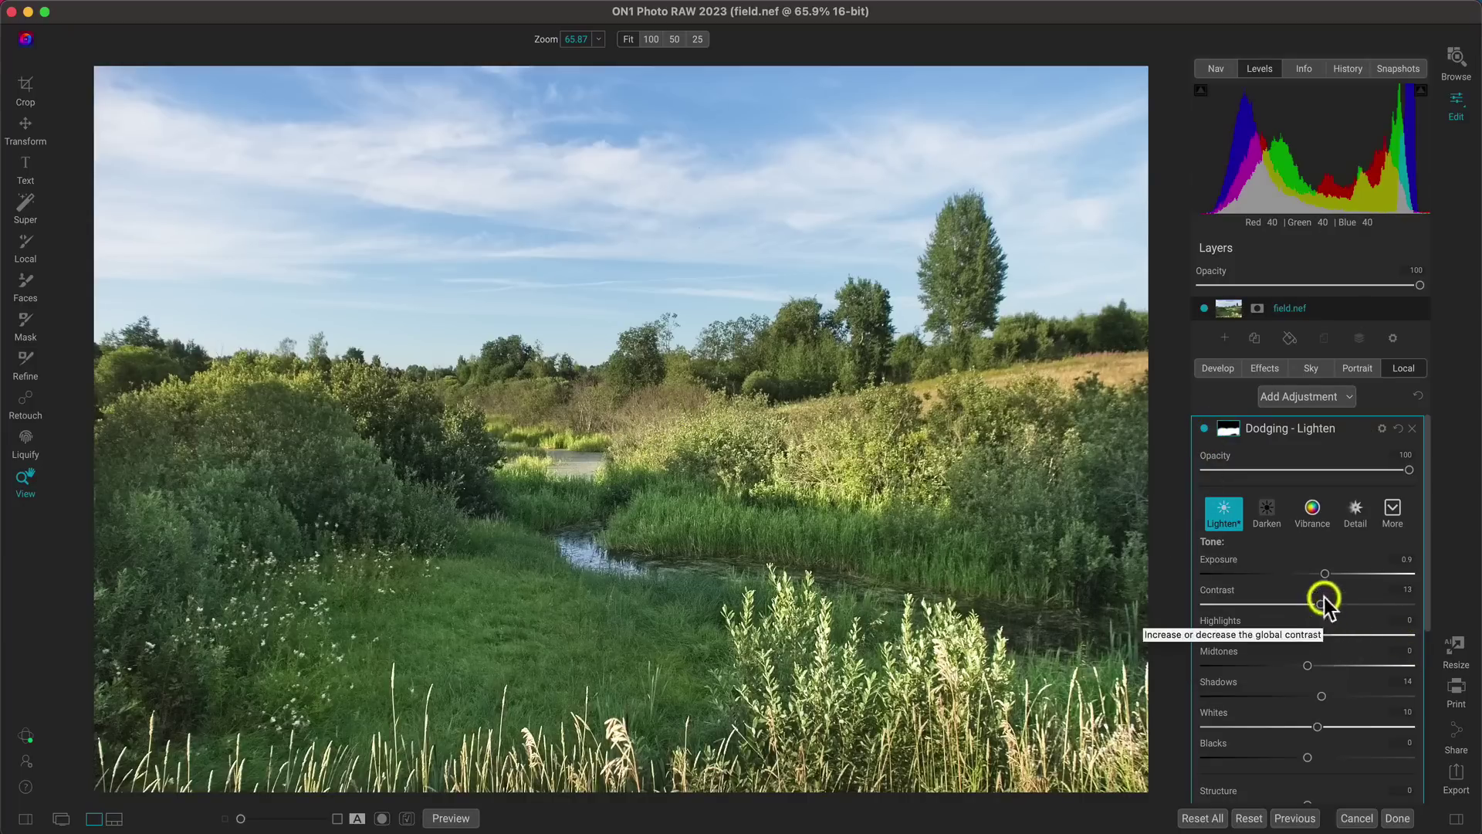
# Set the dodging adjustment's midtones to 24 and contrast to 35
pyautogui.moveTo(1309, 666); pyautogui.dragTo(1332, 668)
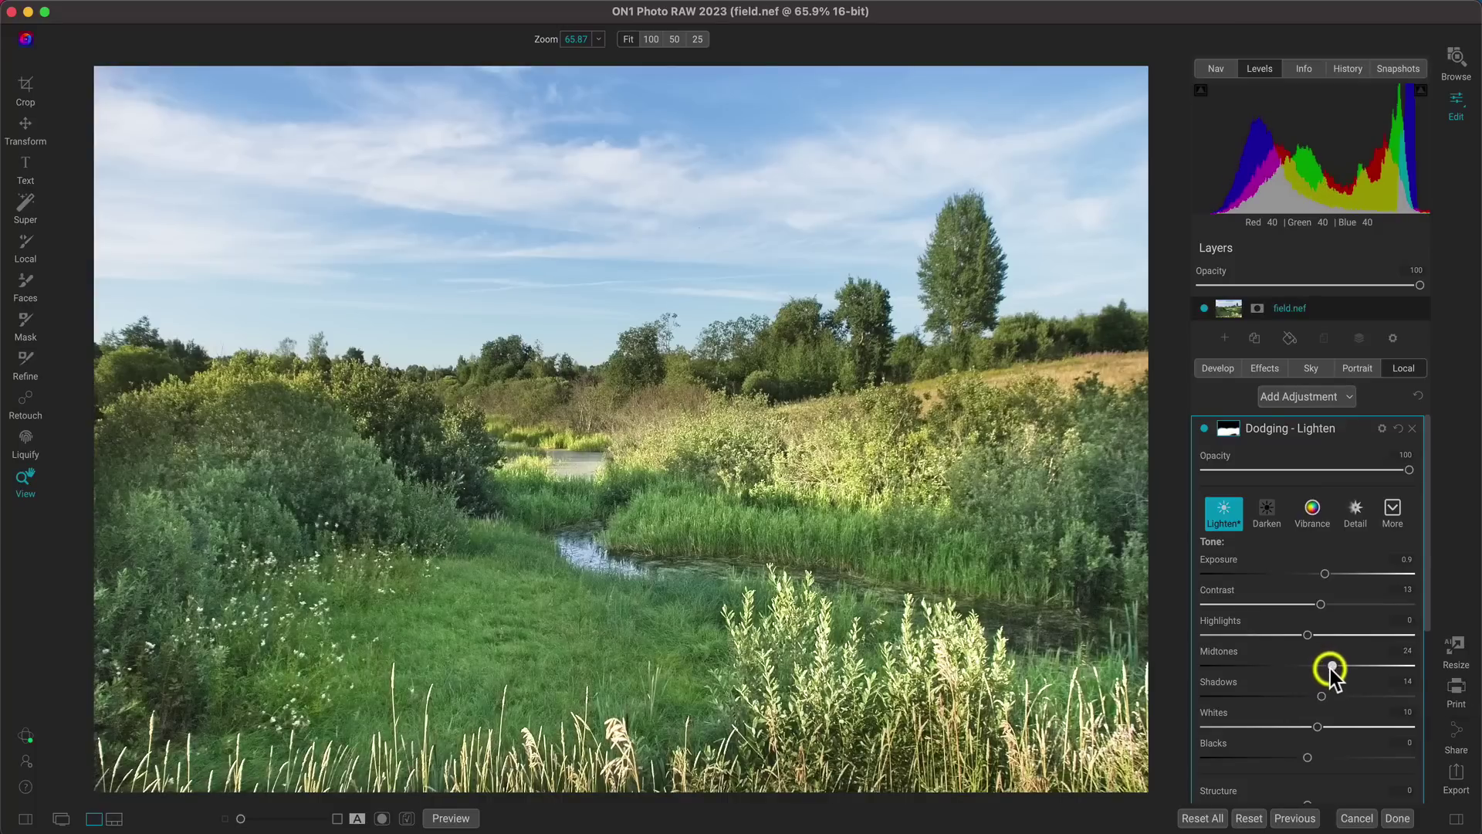
pyautogui.moveTo(1322, 601); pyautogui.dragTo(1342, 605)
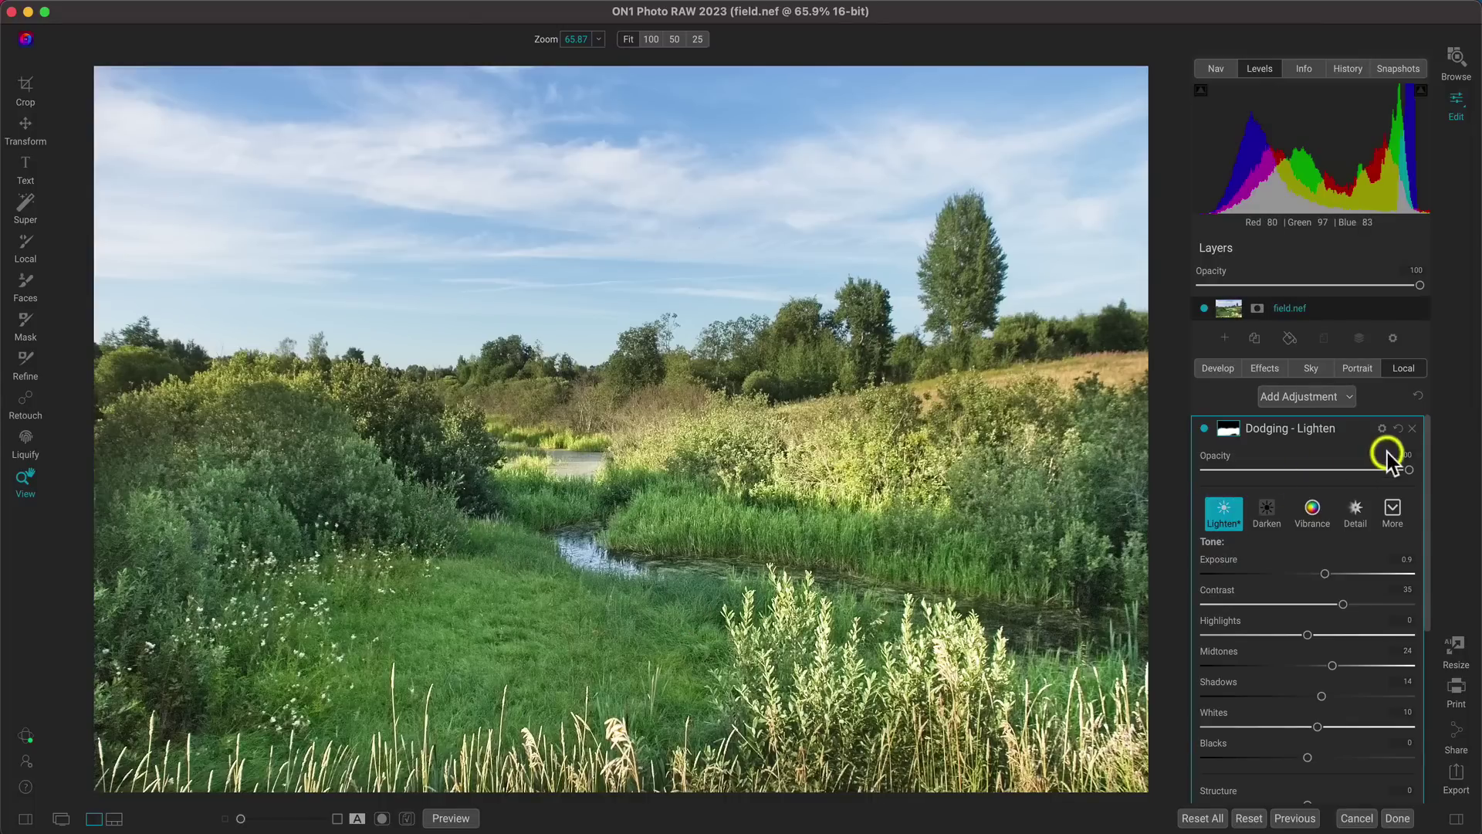
# Open the dodging adjustment's mask options and reset the hand-painted mask to black
pyautogui.click(1225, 430)
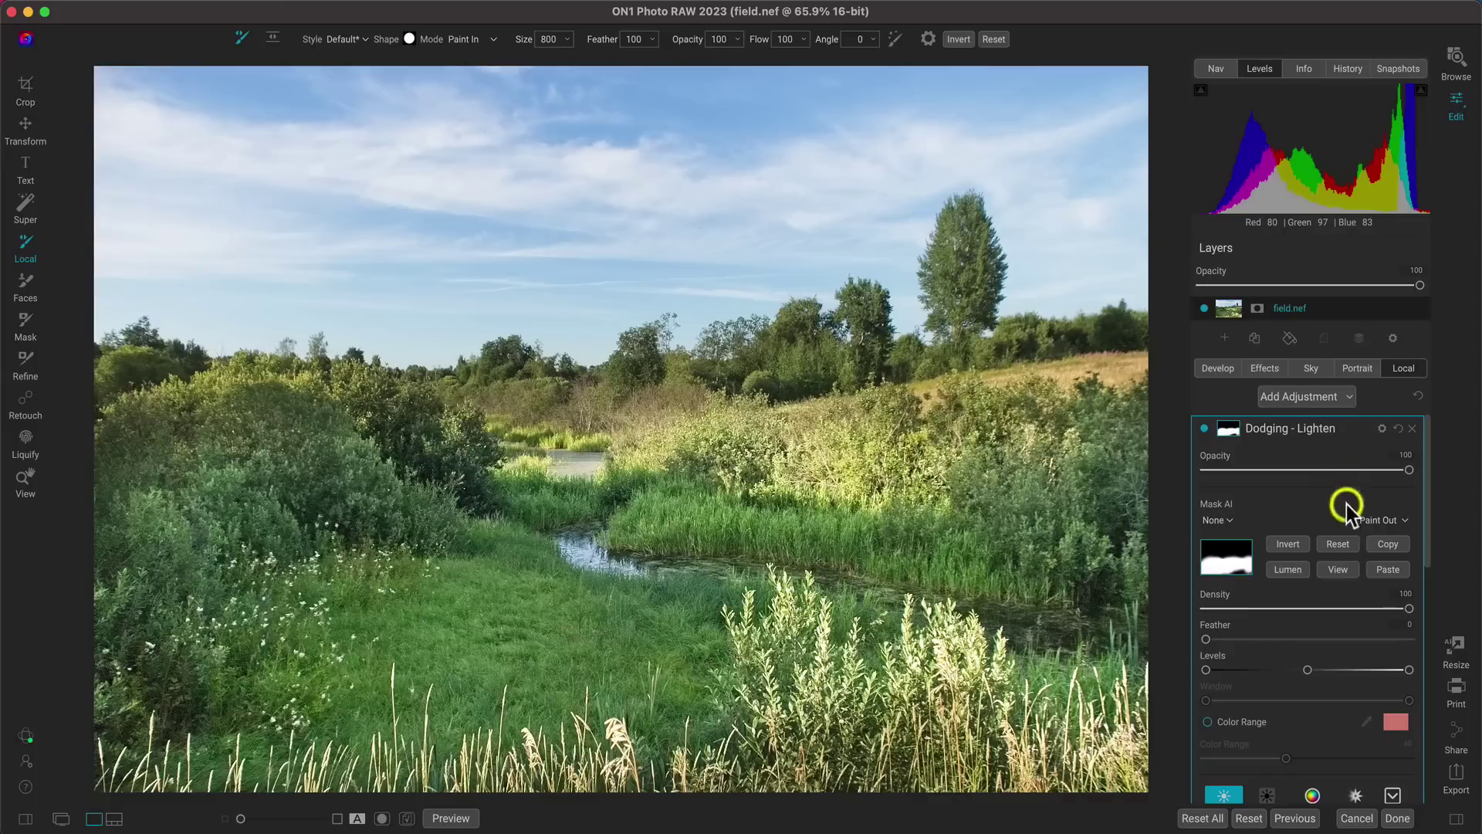
pyautogui.click(1345, 545)
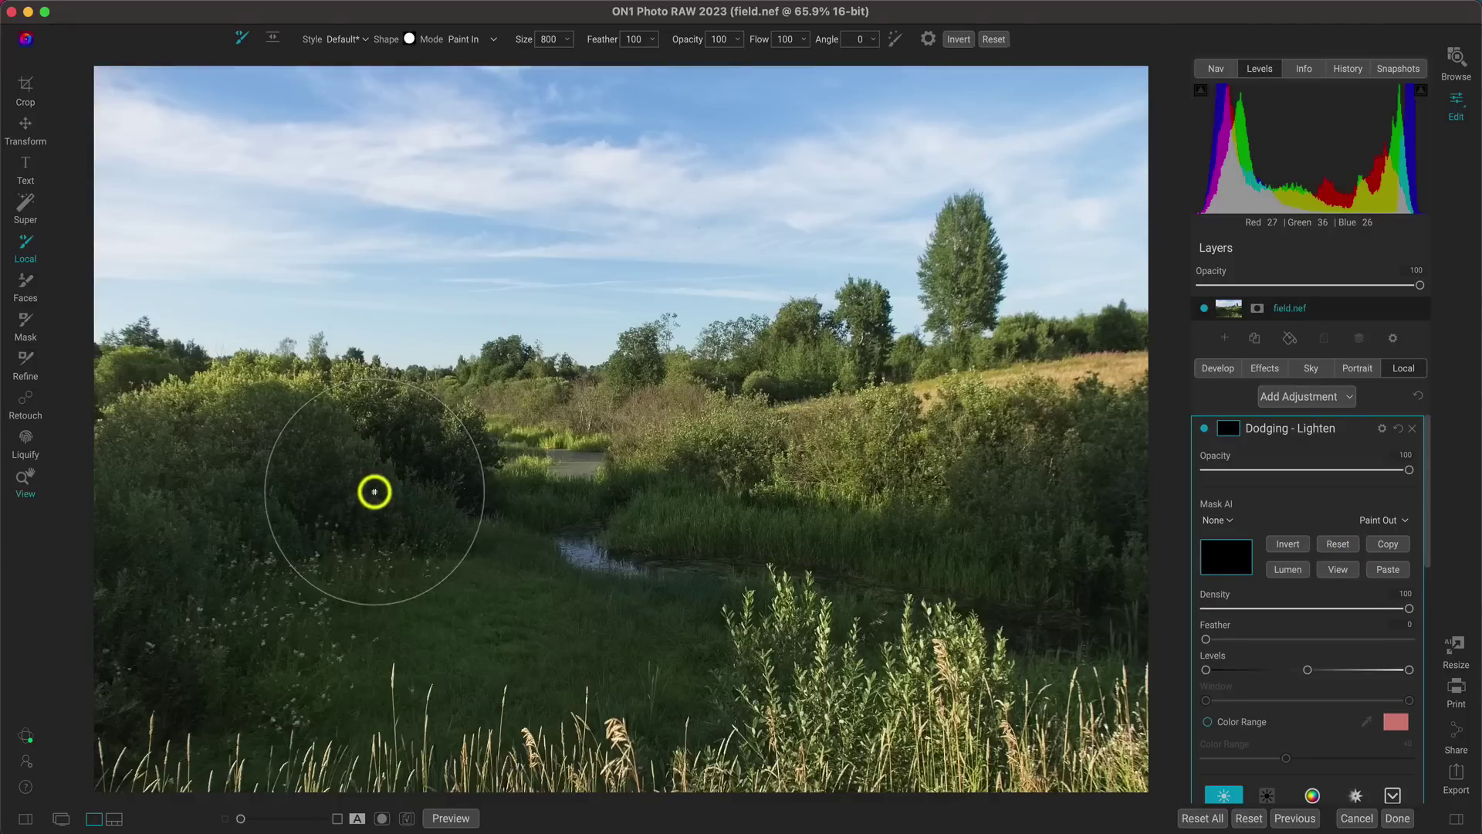
pyautogui.press('z')
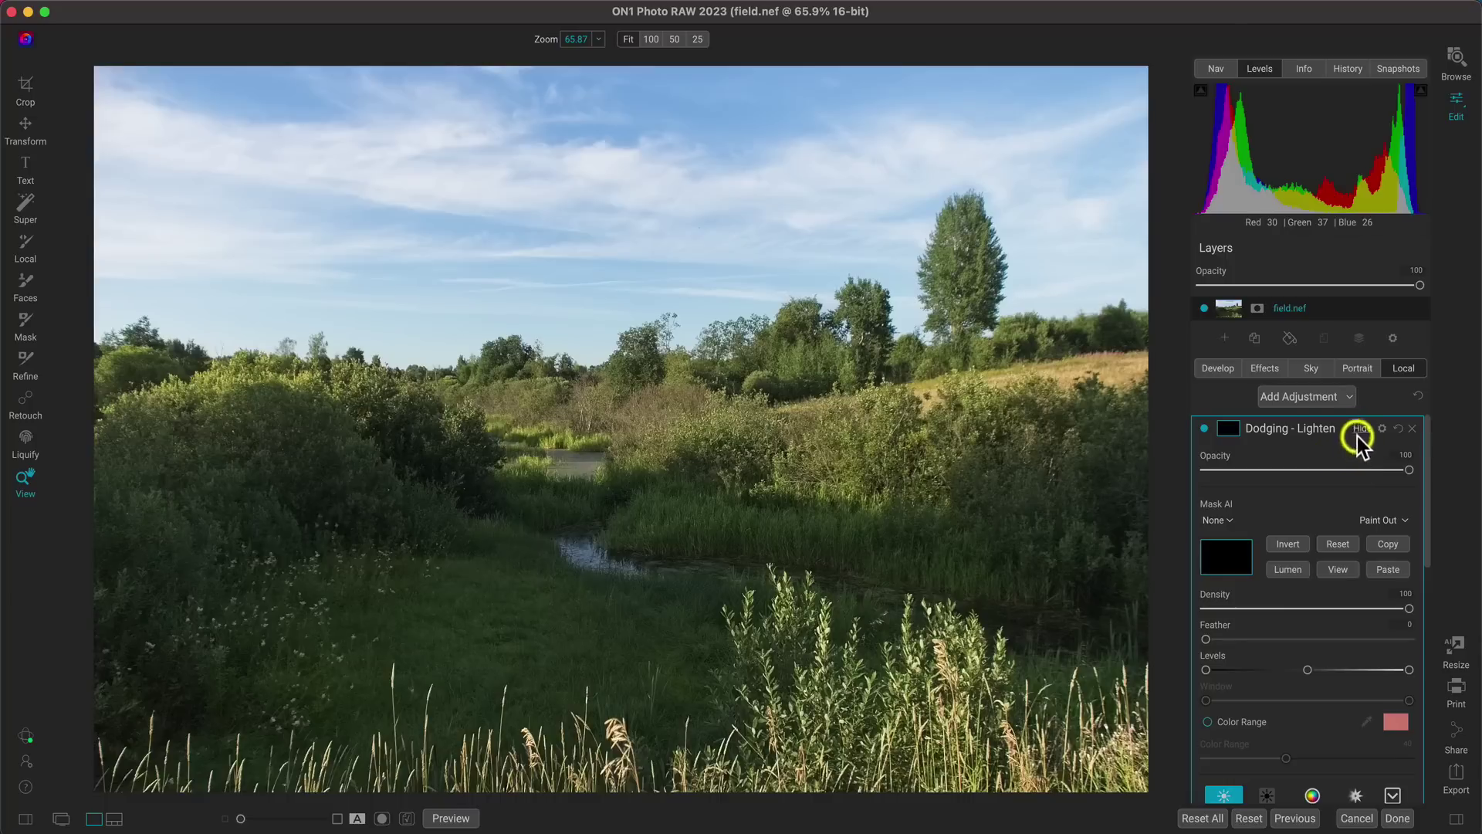
# Enable Color Range for the dodging mask and sample the dark shadow in the bushes left of the stream
pyautogui.click(1207, 721)
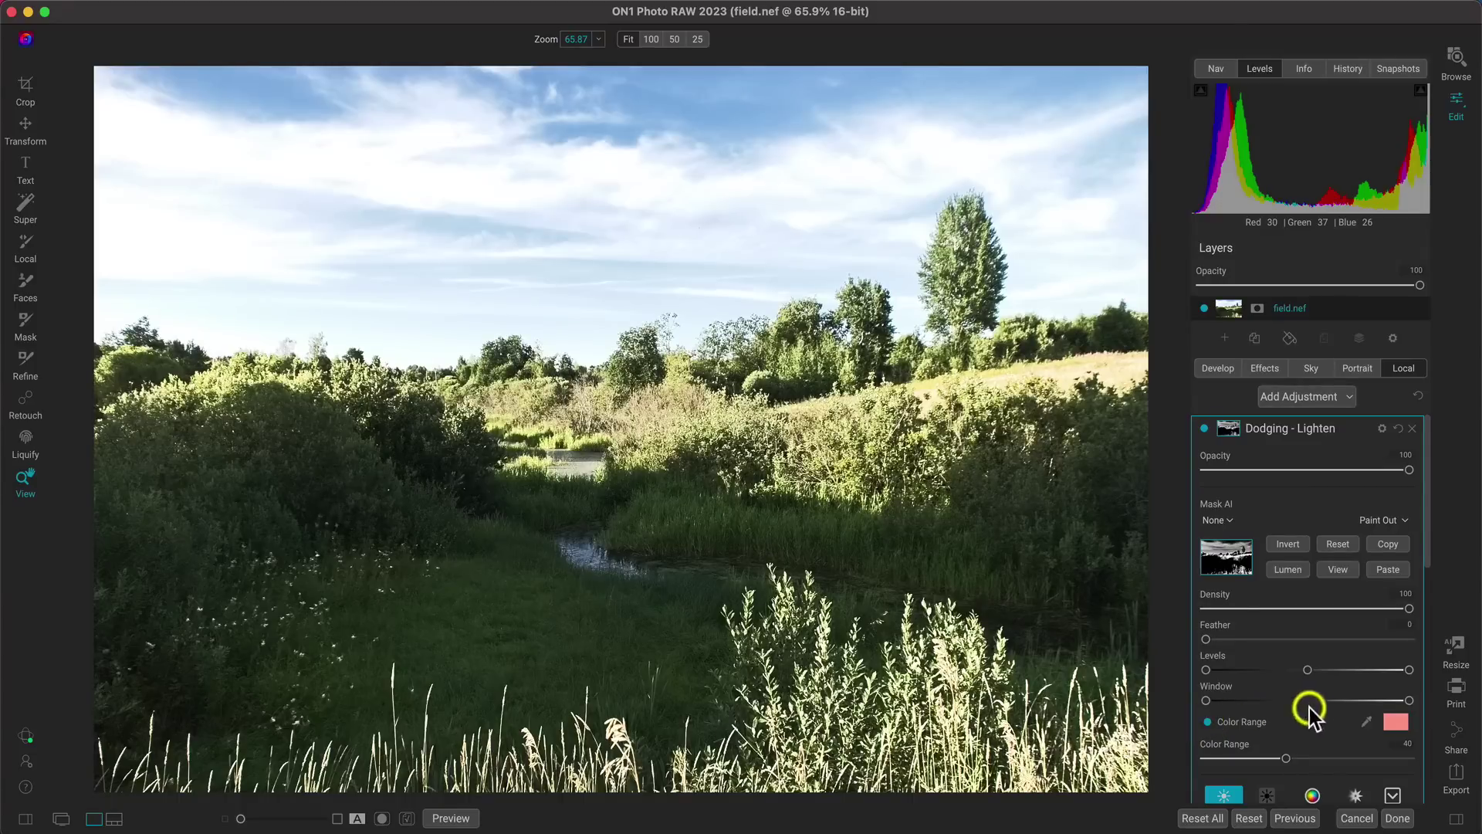
pyautogui.click(1368, 723)
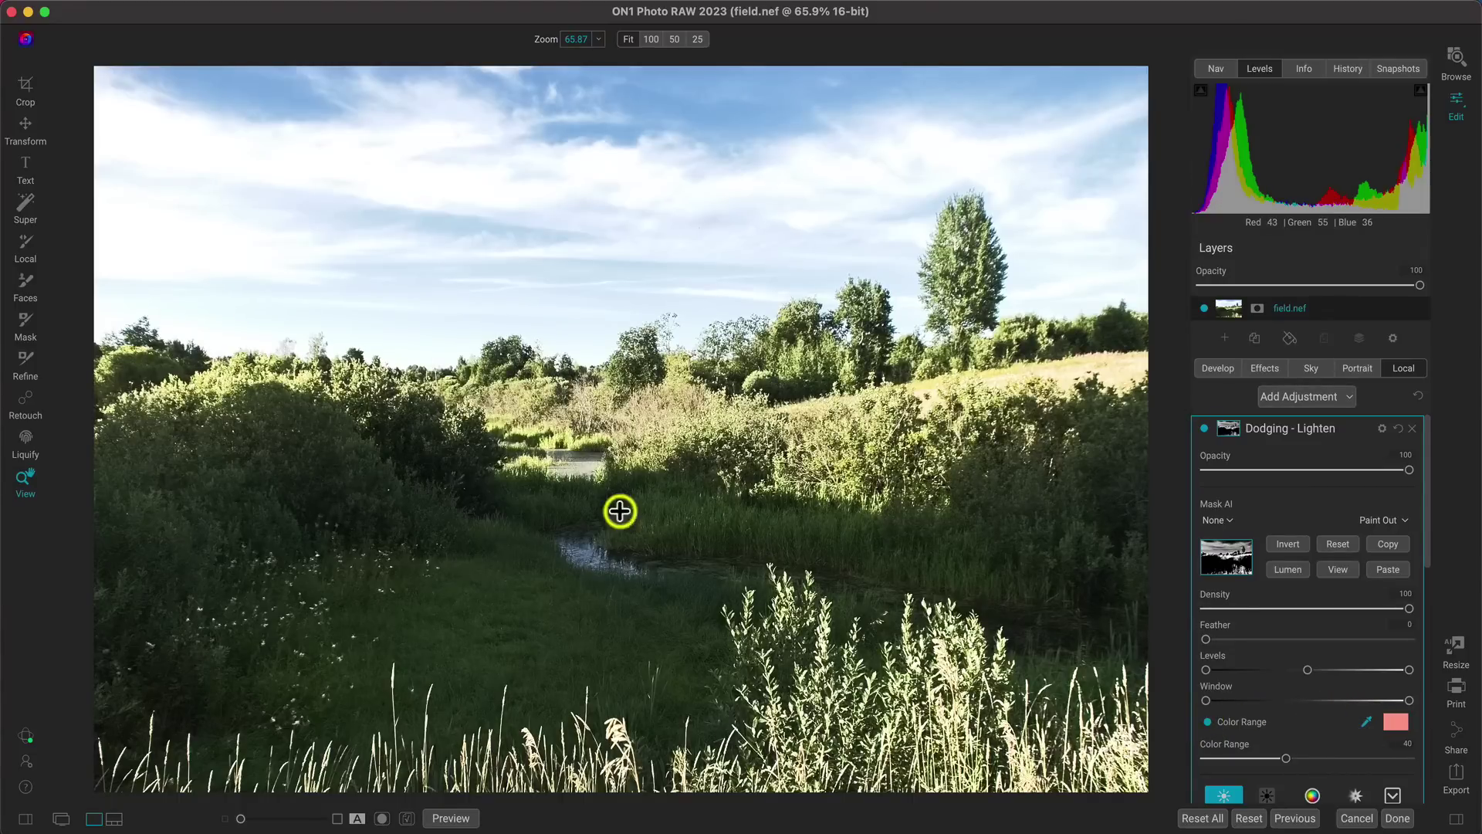
pyautogui.click(427, 474)
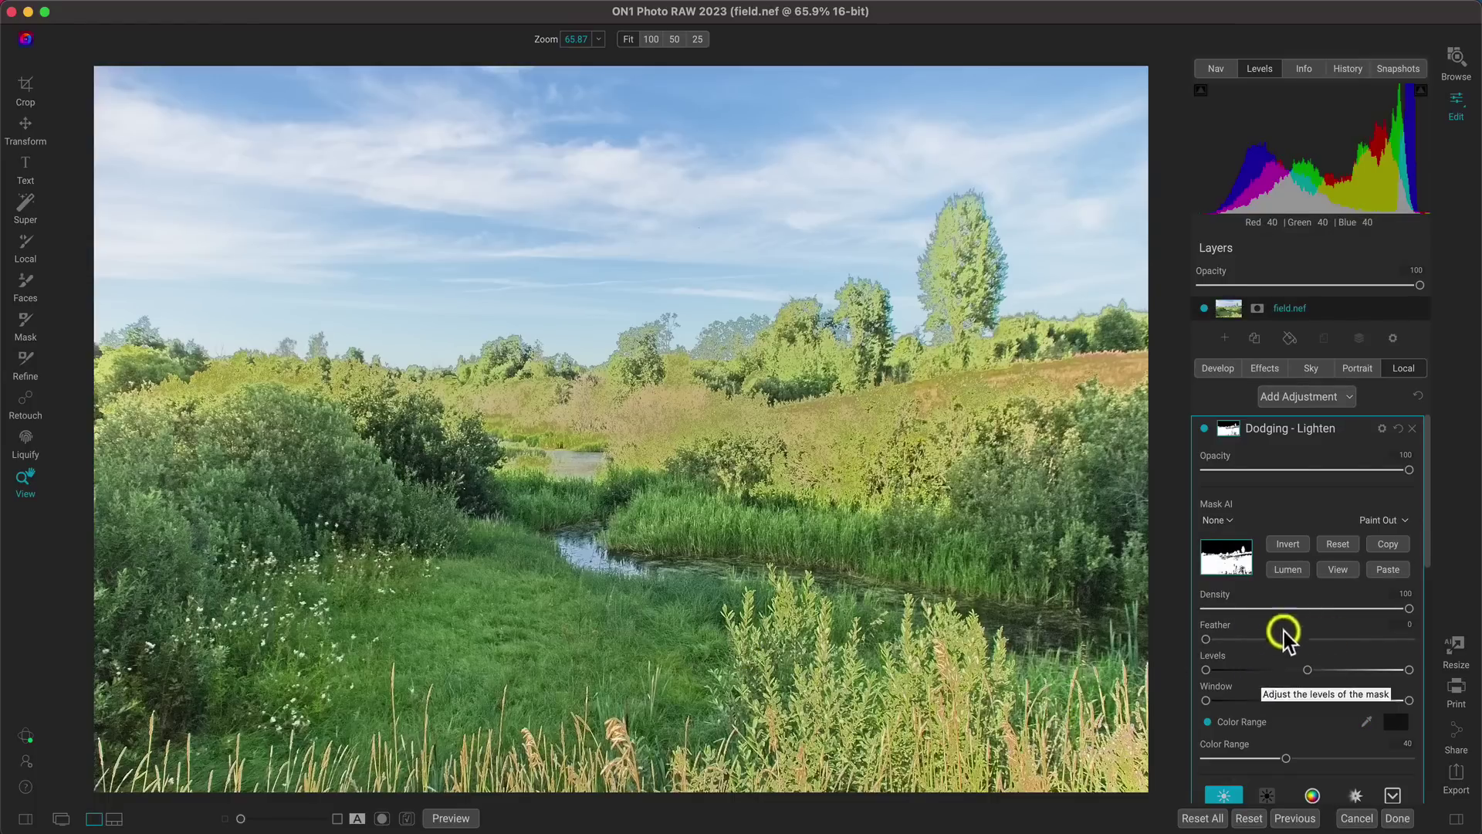
# Narrow the mask's Color Range to 15 while viewing it in black and white, and return to the photo
pyautogui.click(1339, 570)
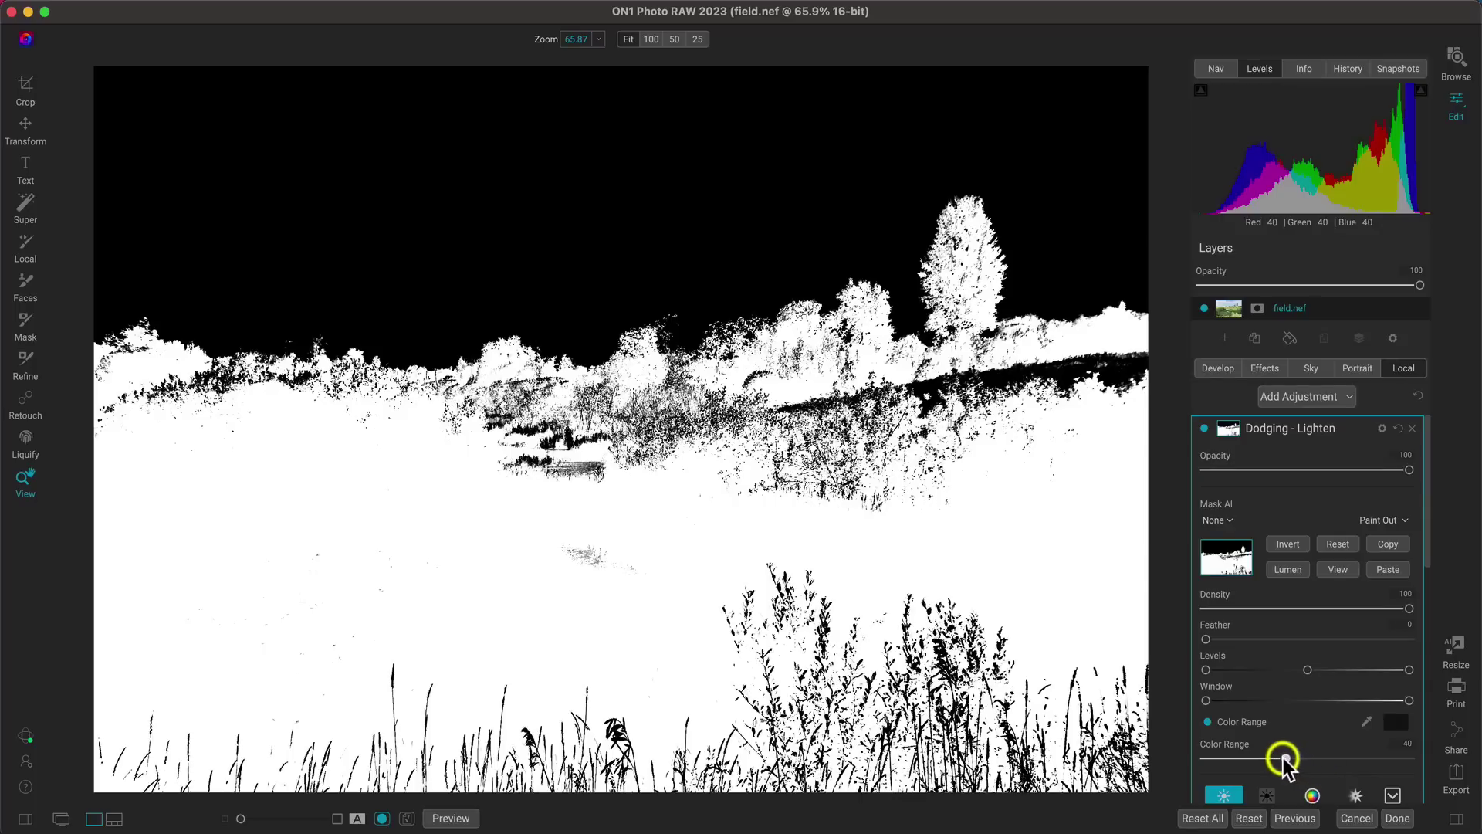
pyautogui.moveTo(1283, 758); pyautogui.dragTo(1235, 749)
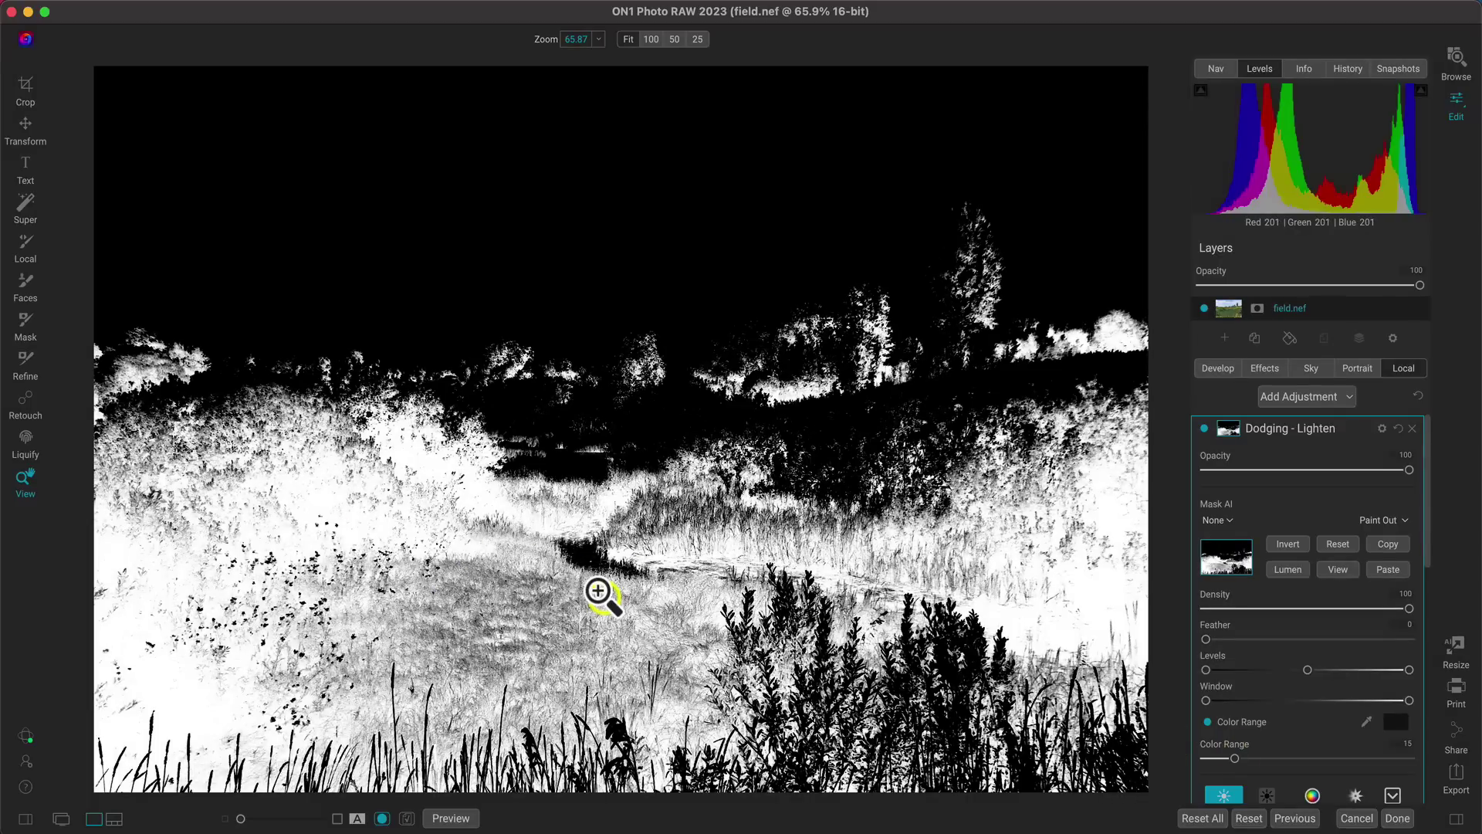
pyautogui.click(1342, 568)
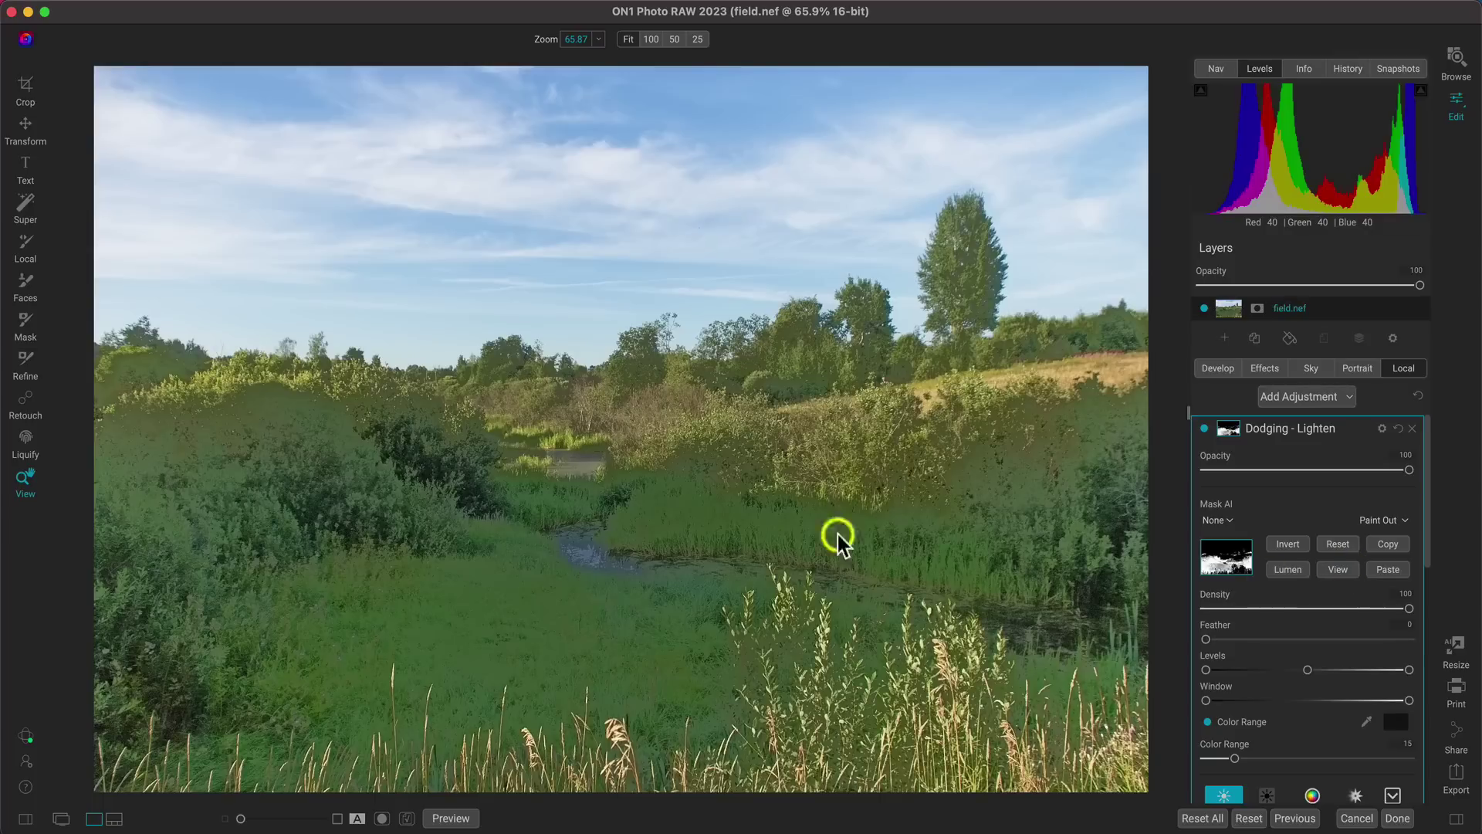
# Feather the mask to 34 in black-and-white view, and compare the photo with and without the dodging
pyautogui.click(1344, 569)
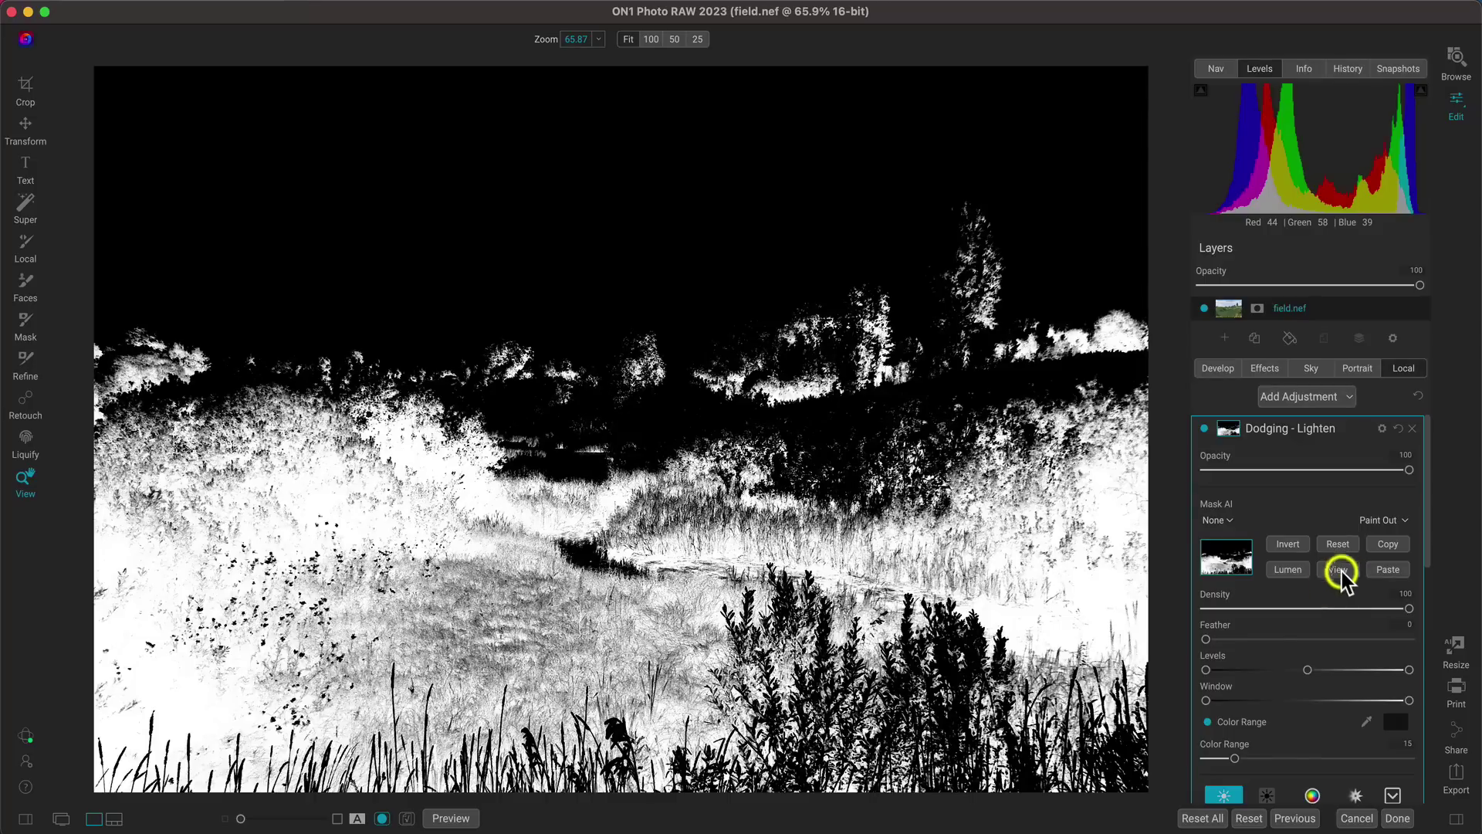
pyautogui.moveTo(1206, 641); pyautogui.dragTo(1275, 652)
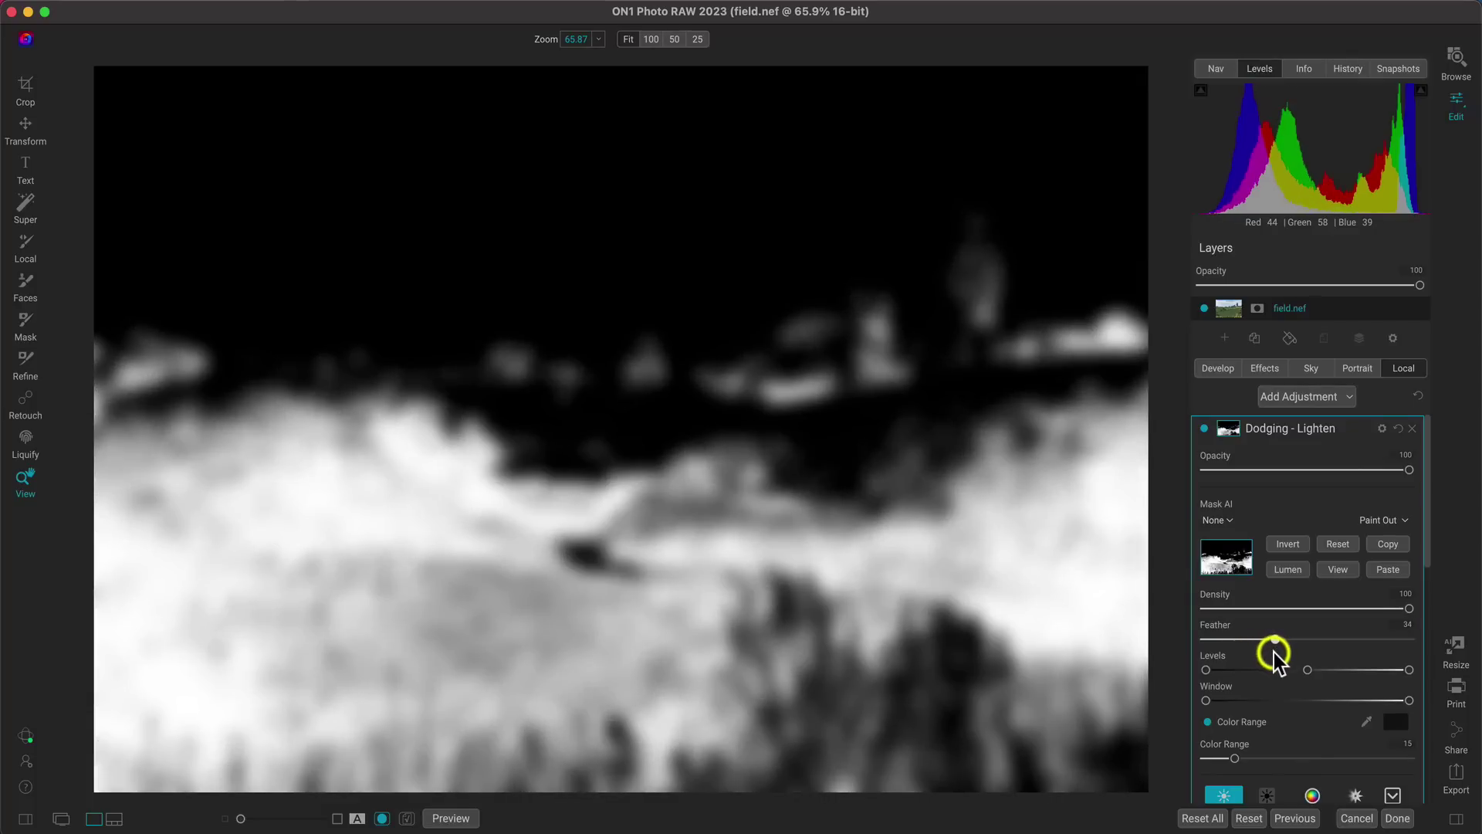
pyautogui.click(1339, 570)
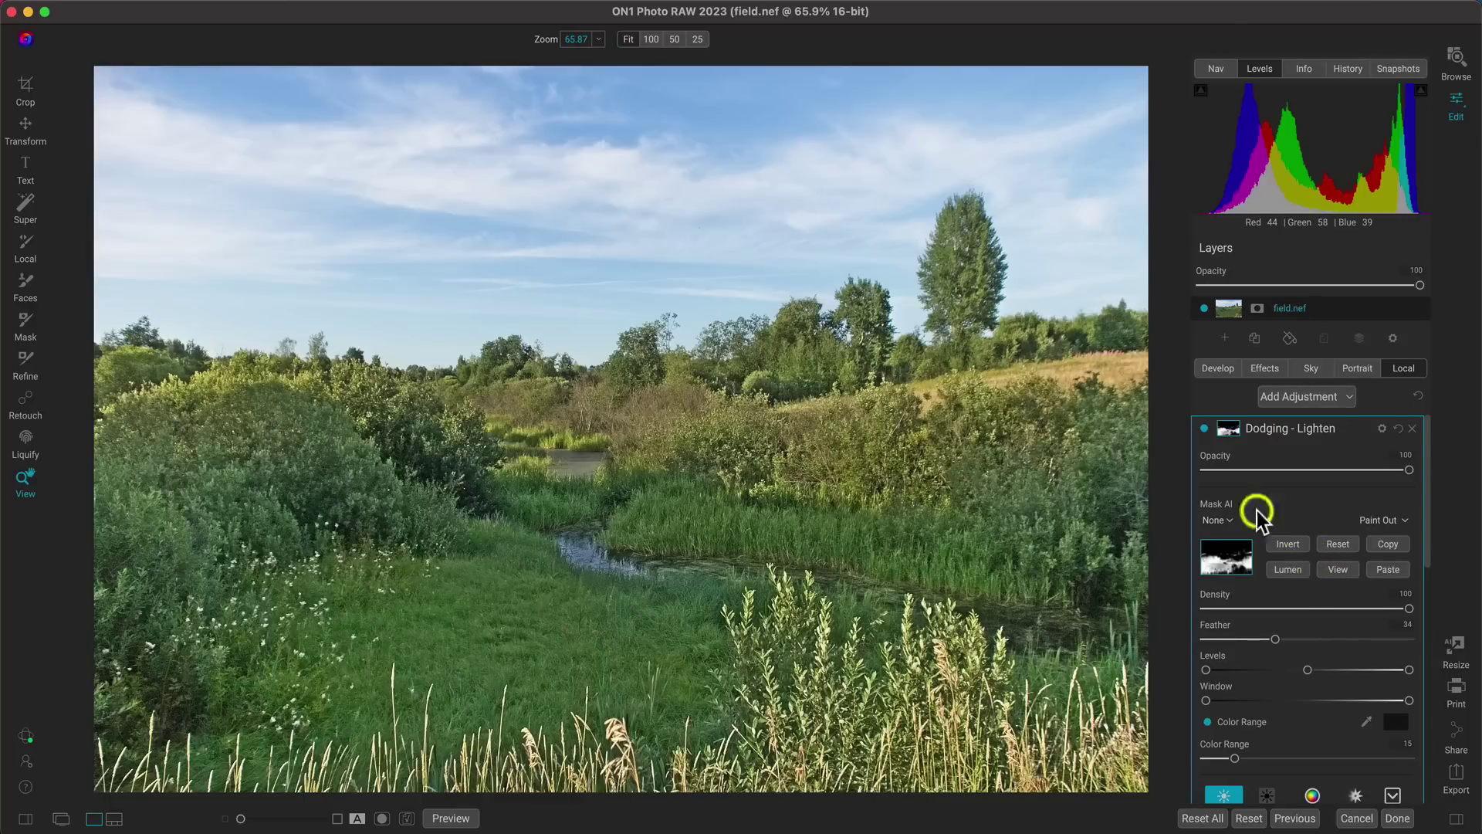
pyautogui.click(1204, 428)
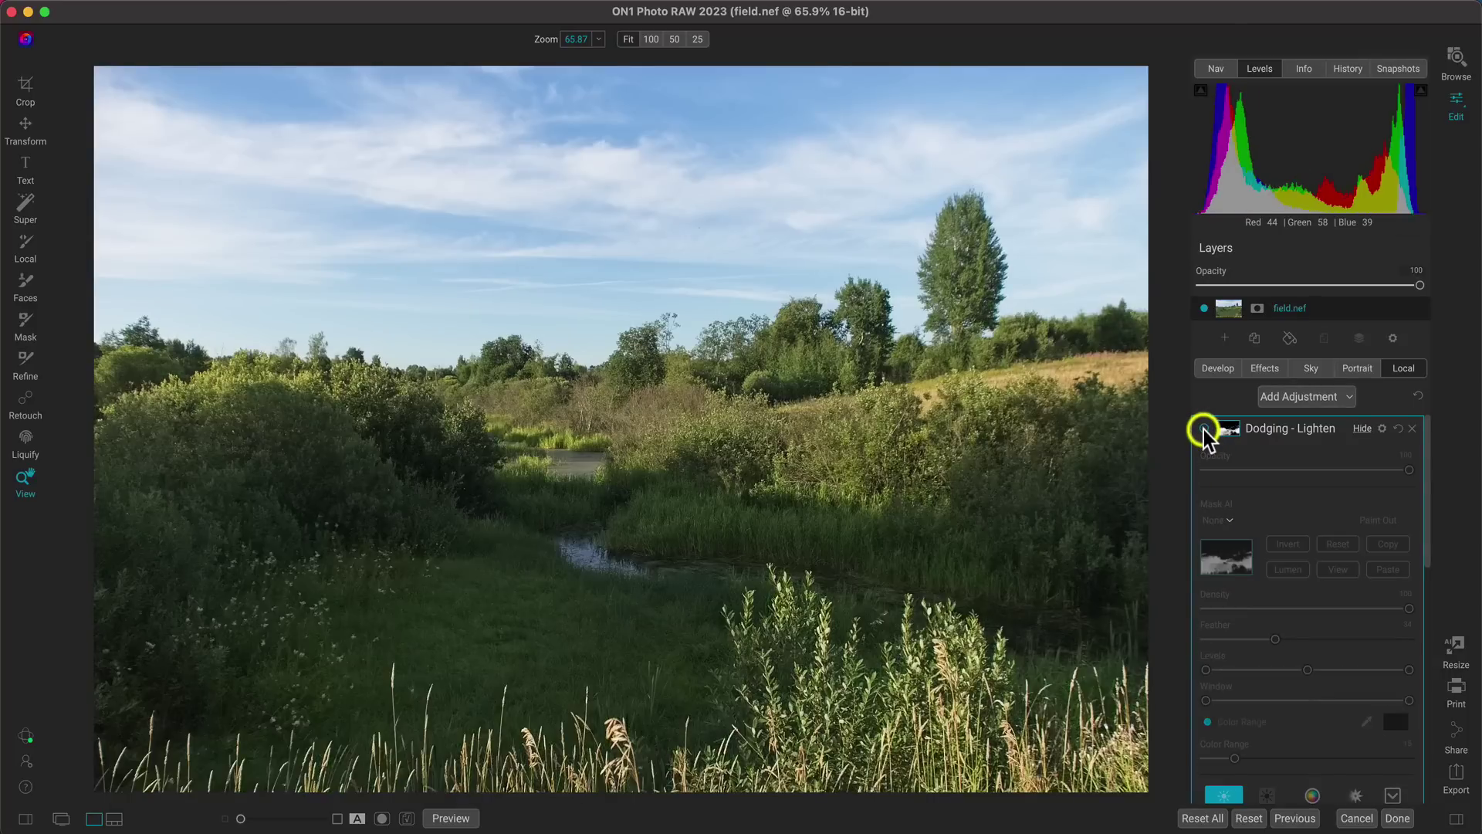
pyautogui.click(1205, 428)
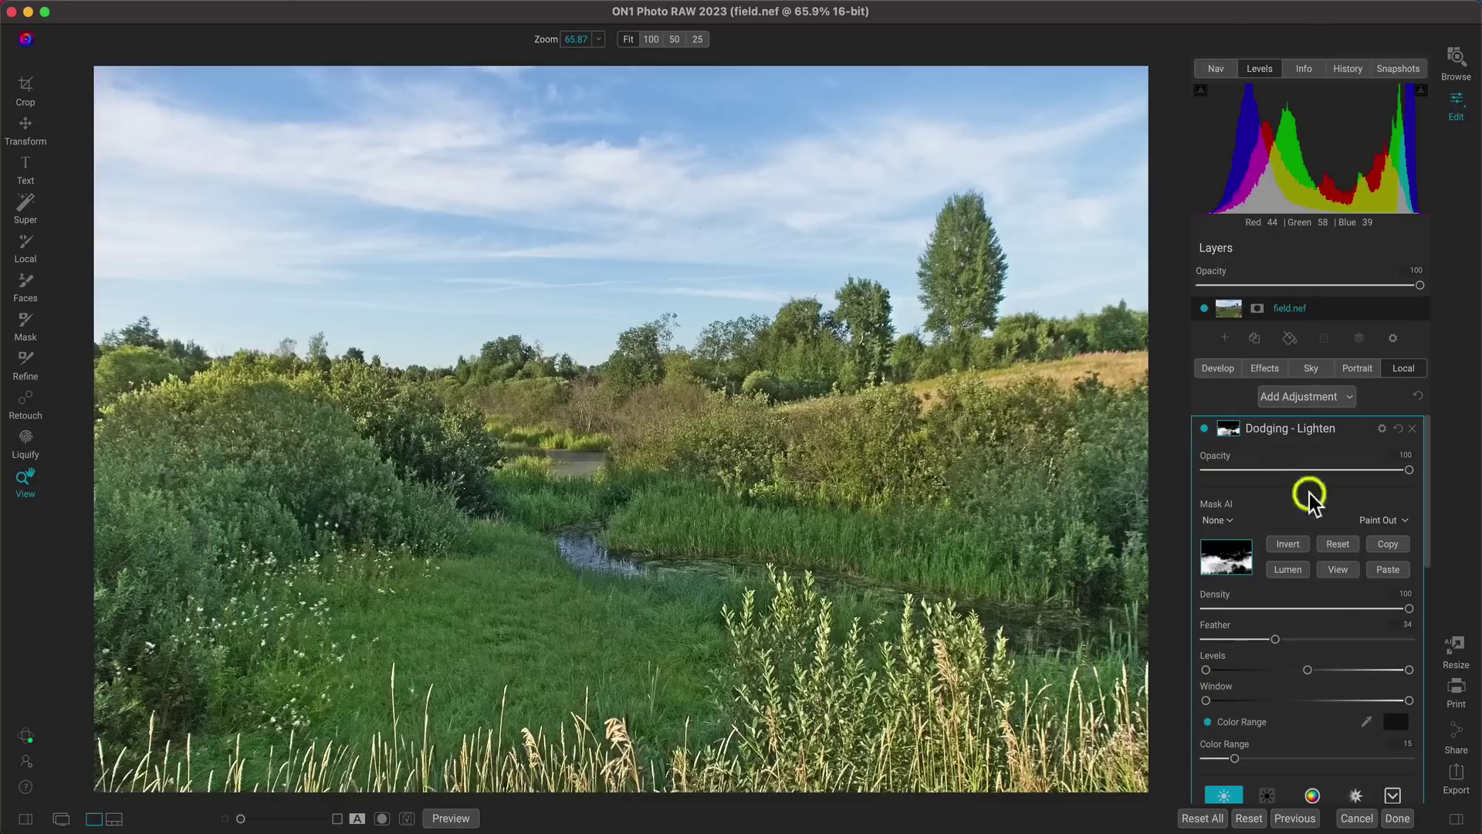
# Feather the dodging mask to 78 and compare the photo with and without the dodging
pyautogui.moveTo(1272, 639); pyautogui.dragTo(1363, 640)
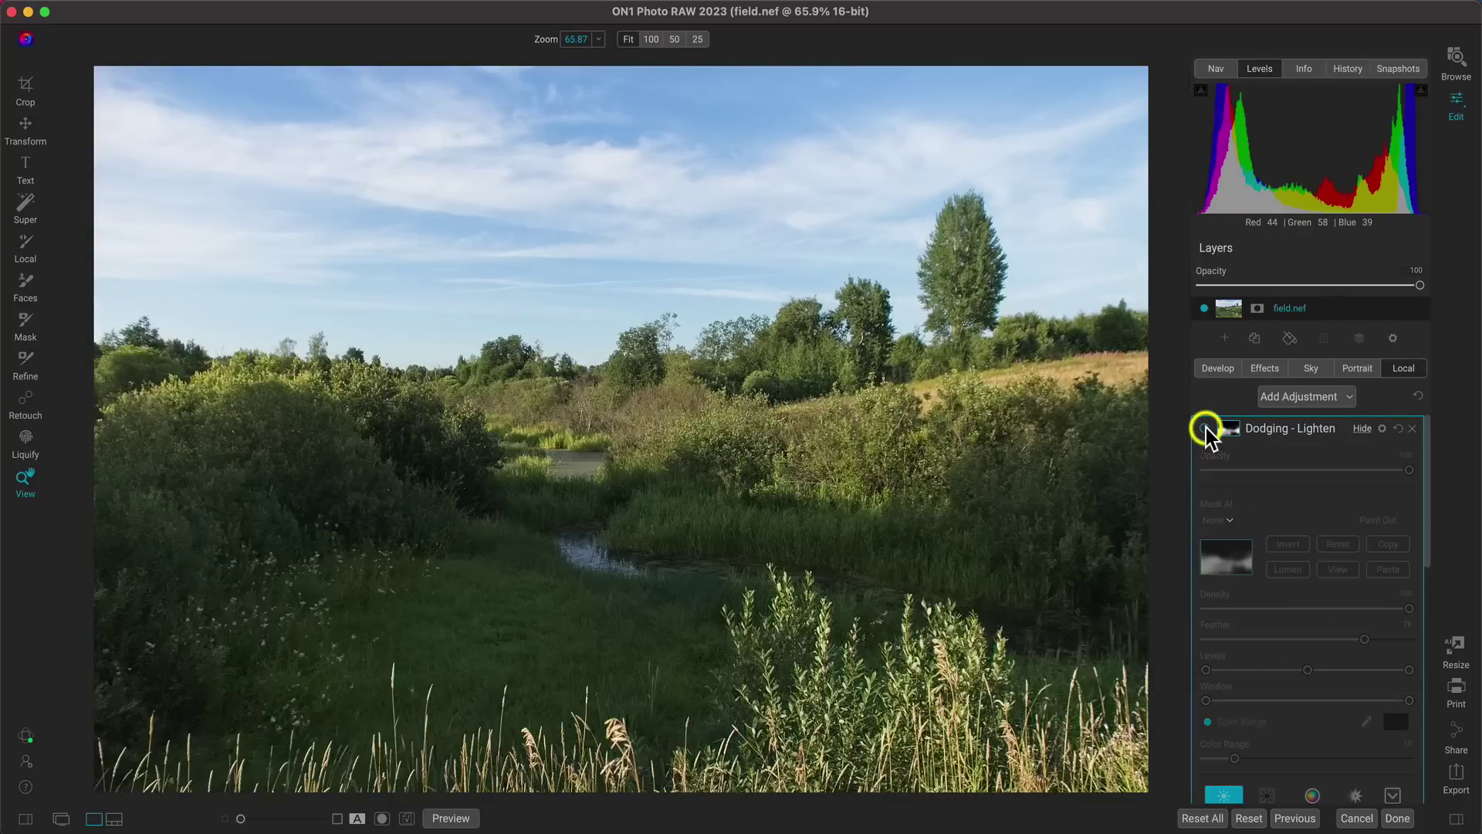
pyautogui.click(1206, 427)
pyautogui.click(1205, 427)
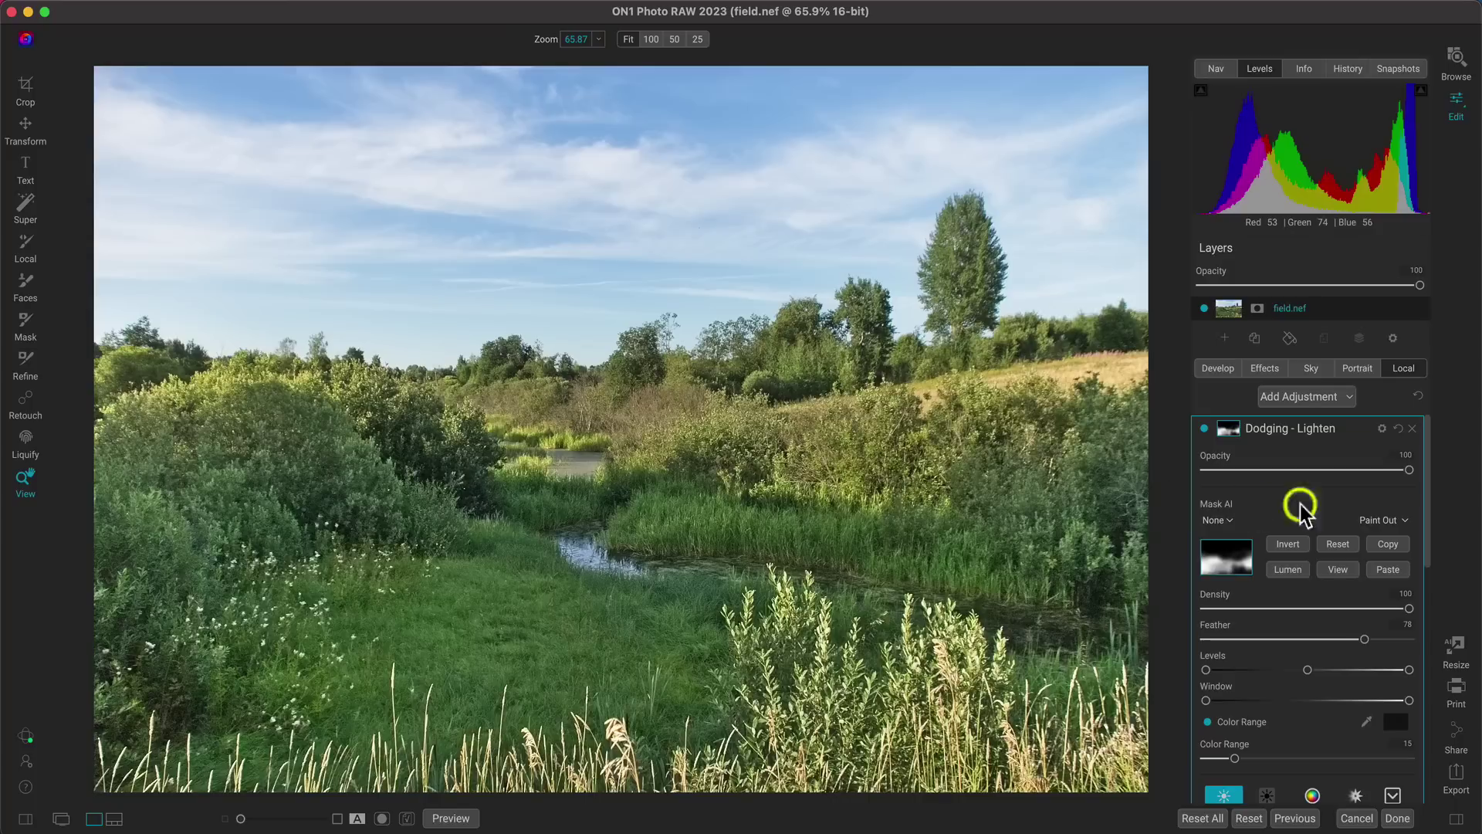
pyautogui.click(1206, 428)
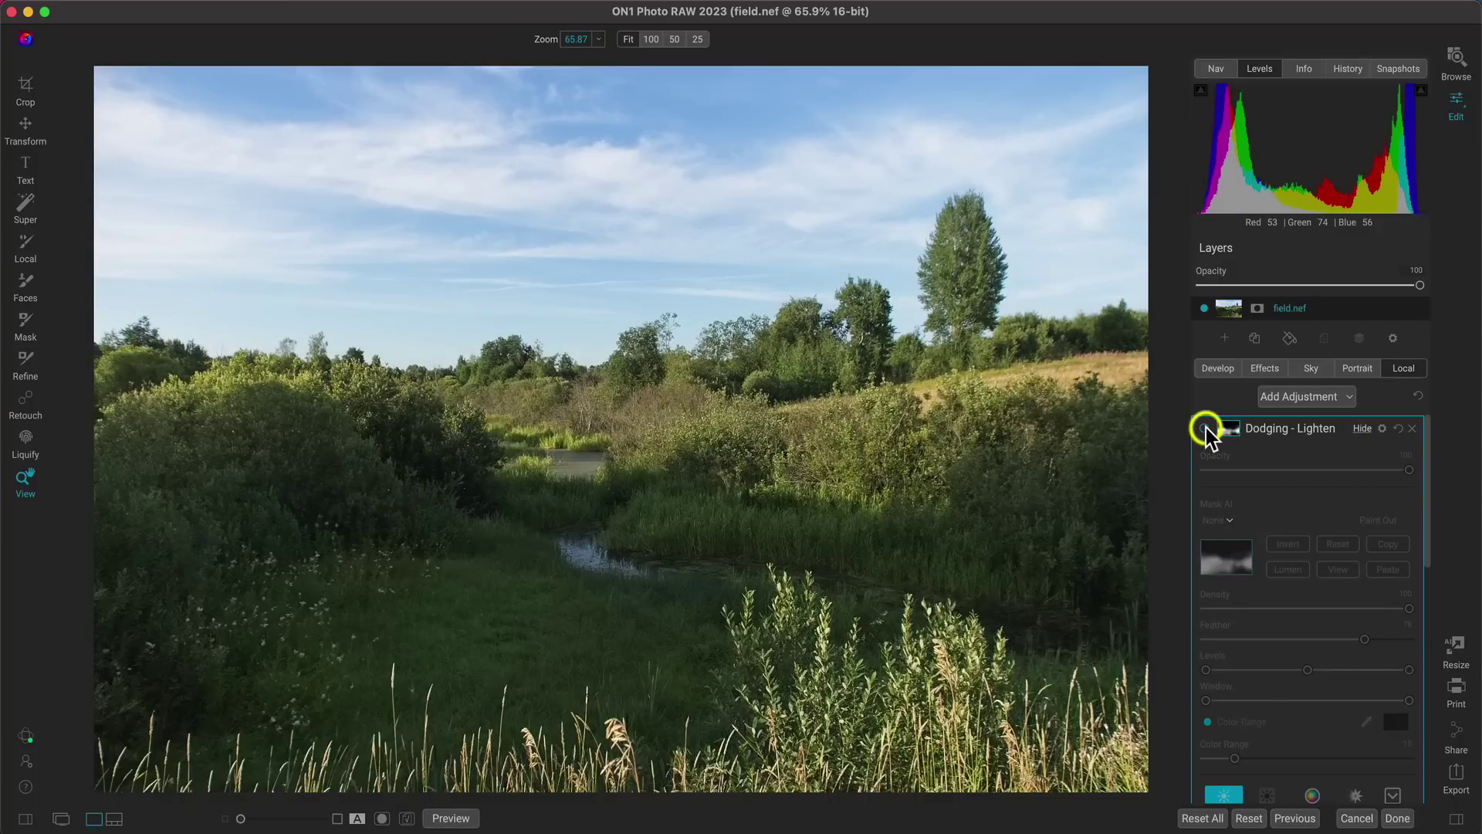
pyautogui.click(1206, 428)
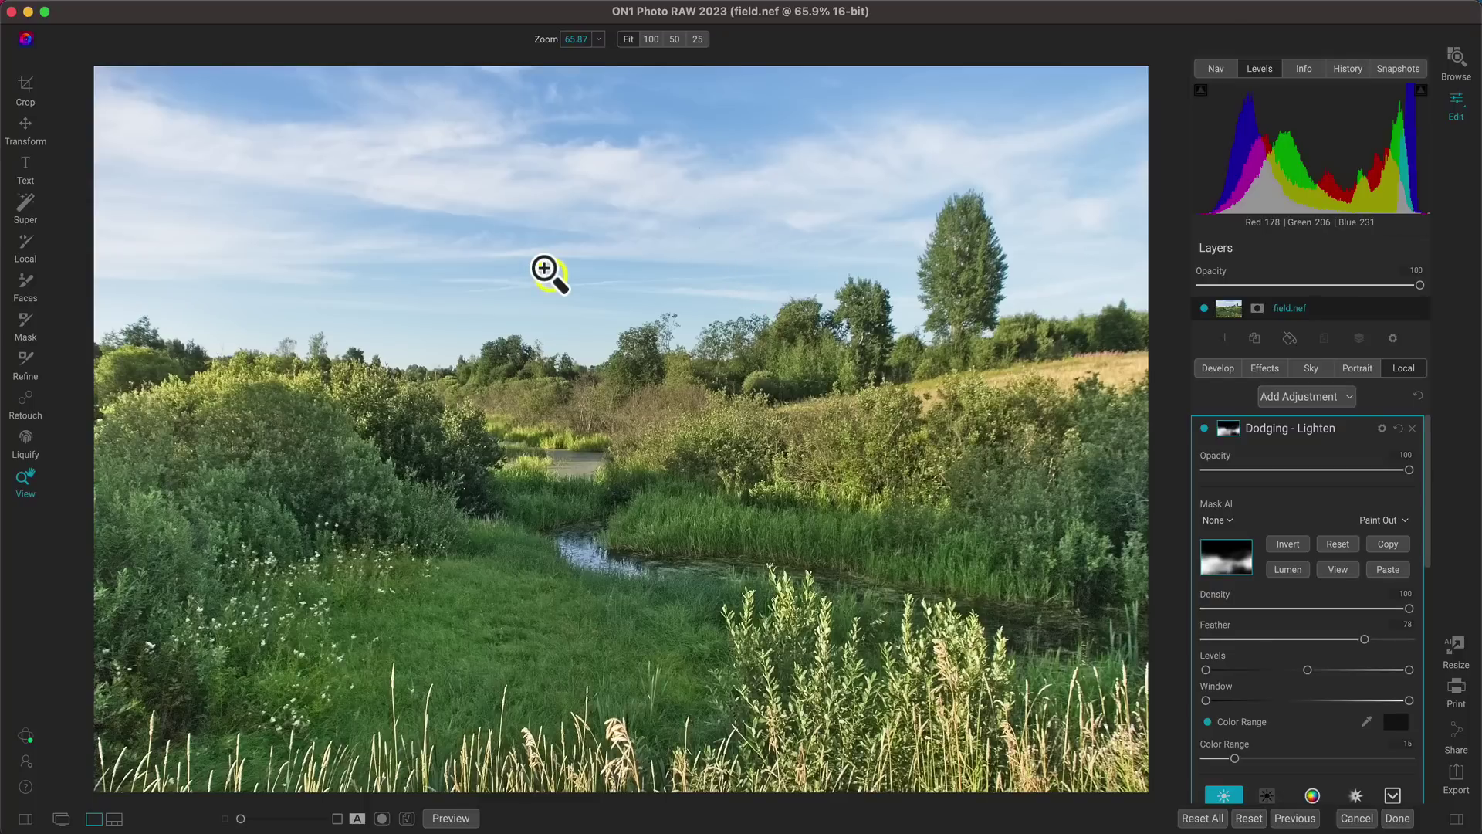
# Select the whole sky with Super Select and apply the Exposure − adjustment to it
pyautogui.press('s')
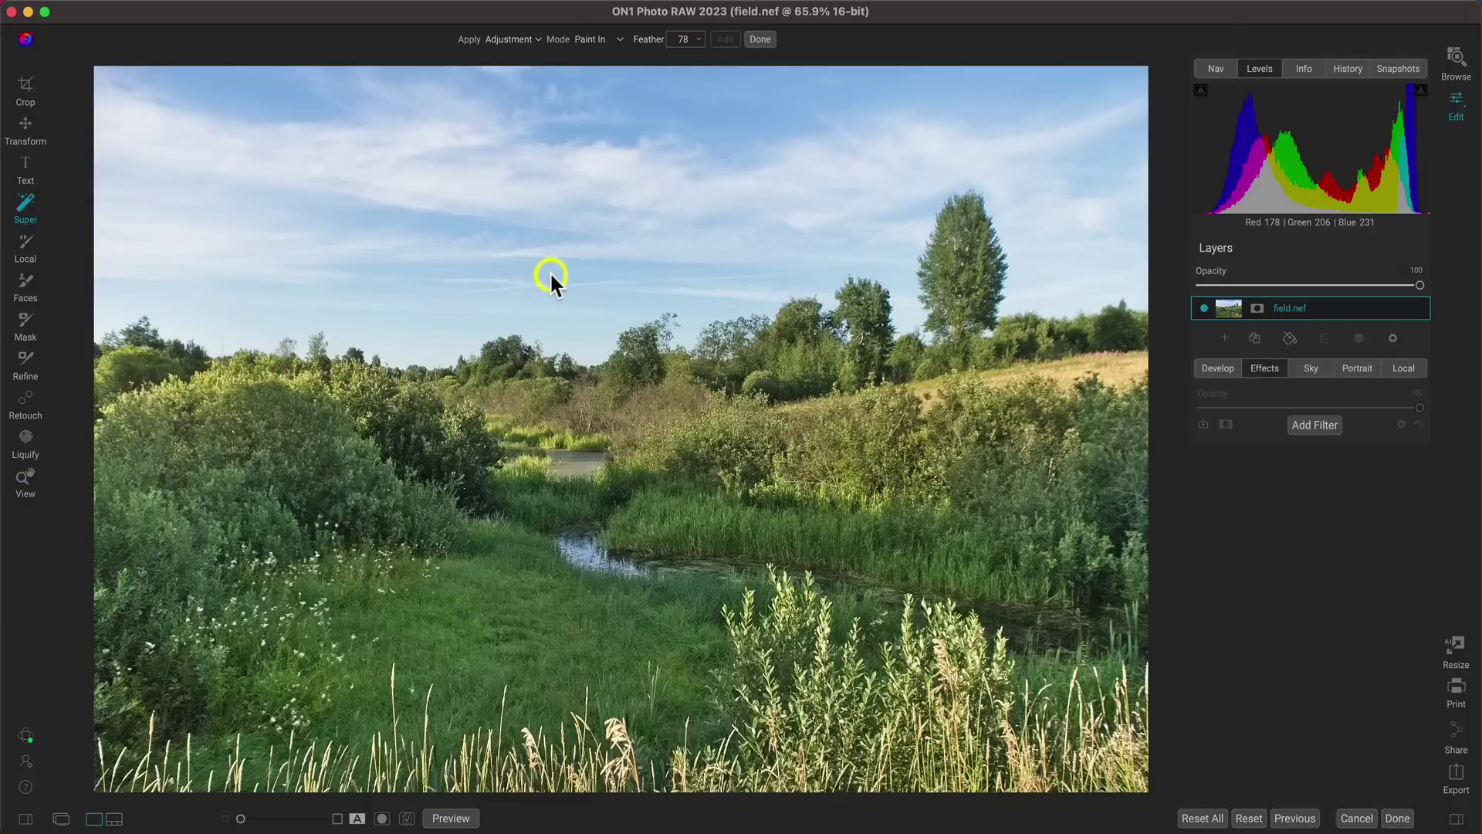
pyautogui.click(531, 269)
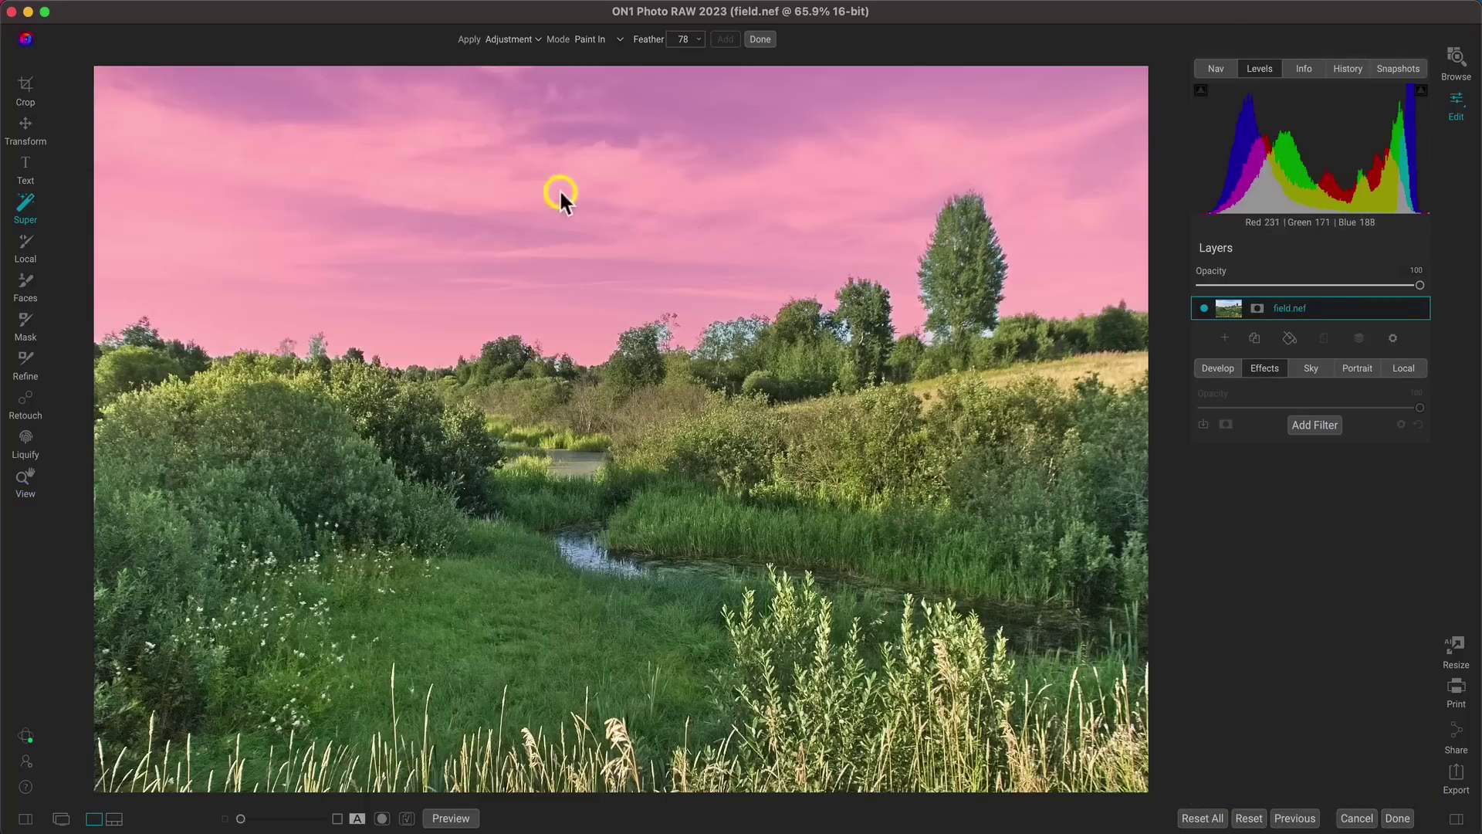
pyautogui.click(474, 200)
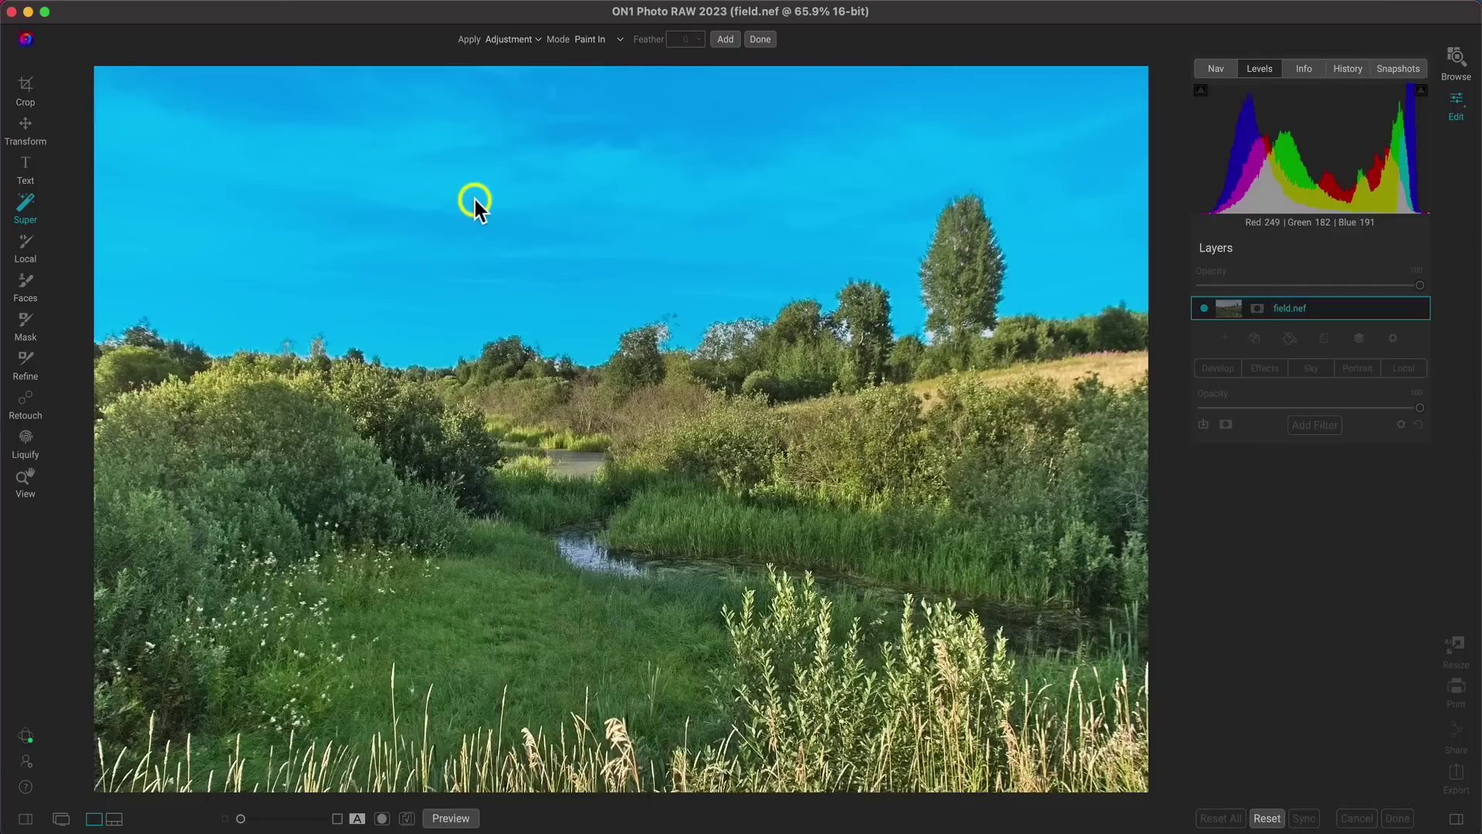
pyautogui.click(516, 184)
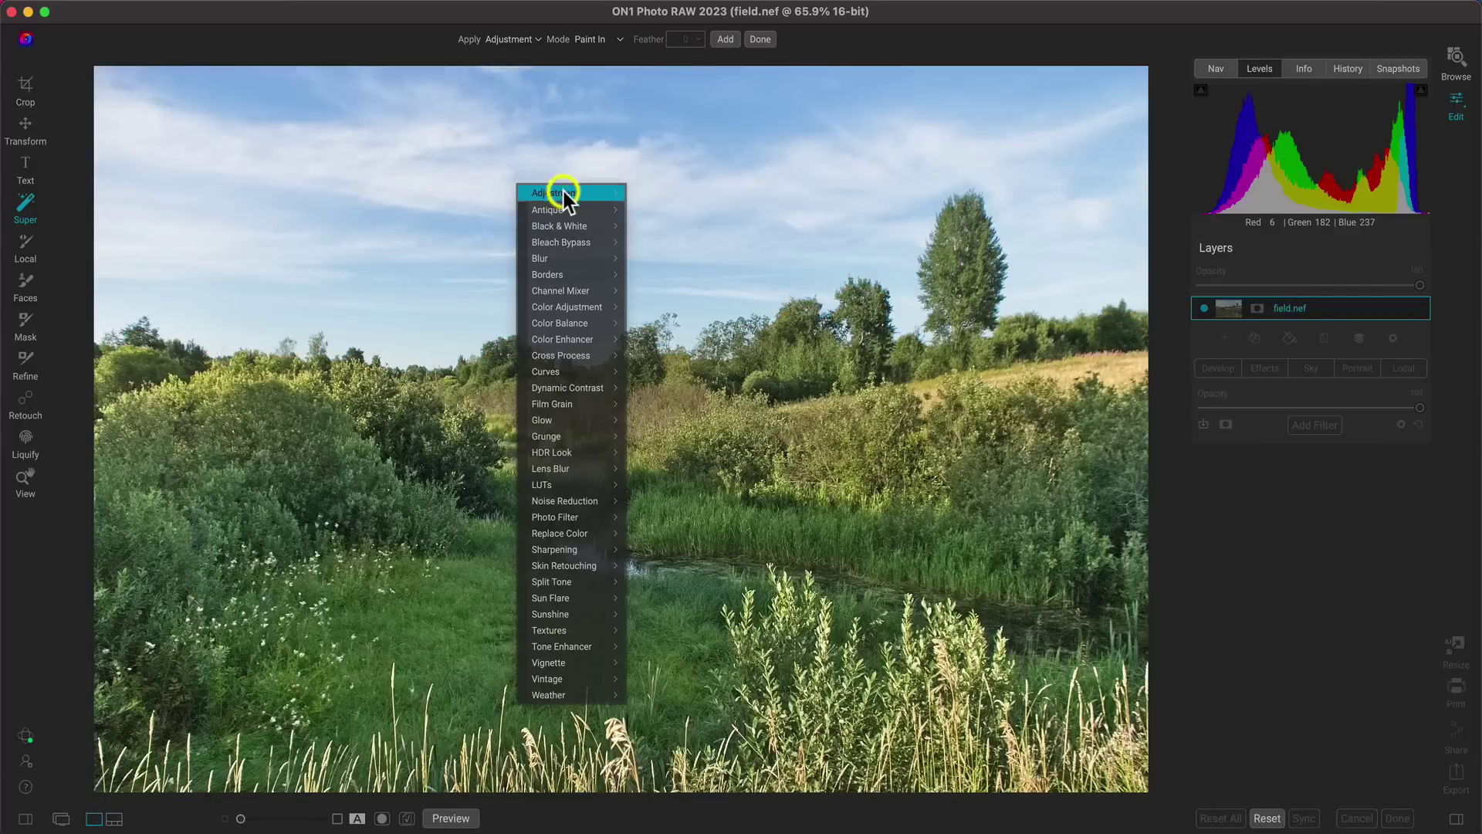
pyautogui.moveTo(564, 192)
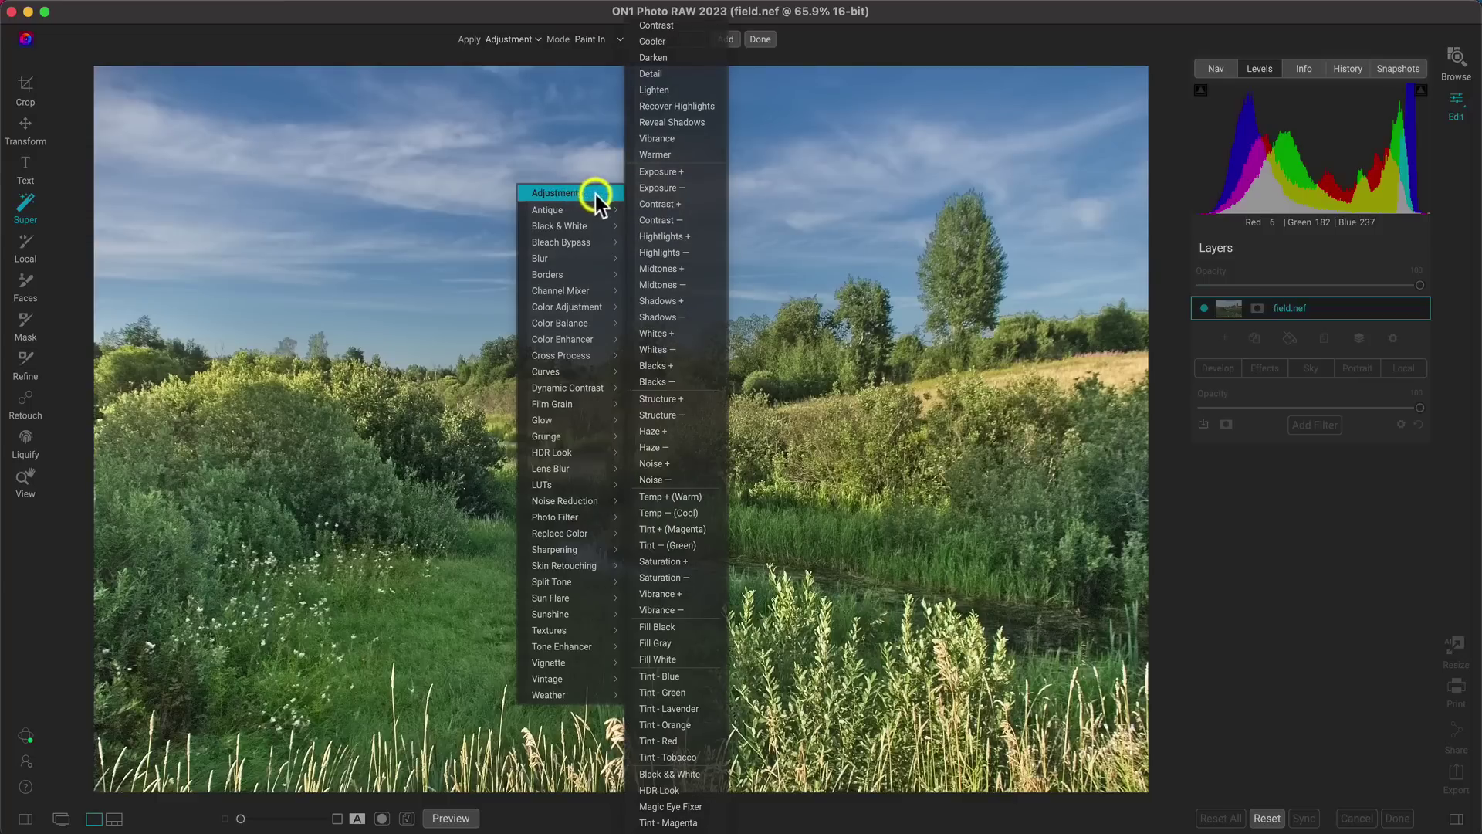
pyautogui.click(669, 189)
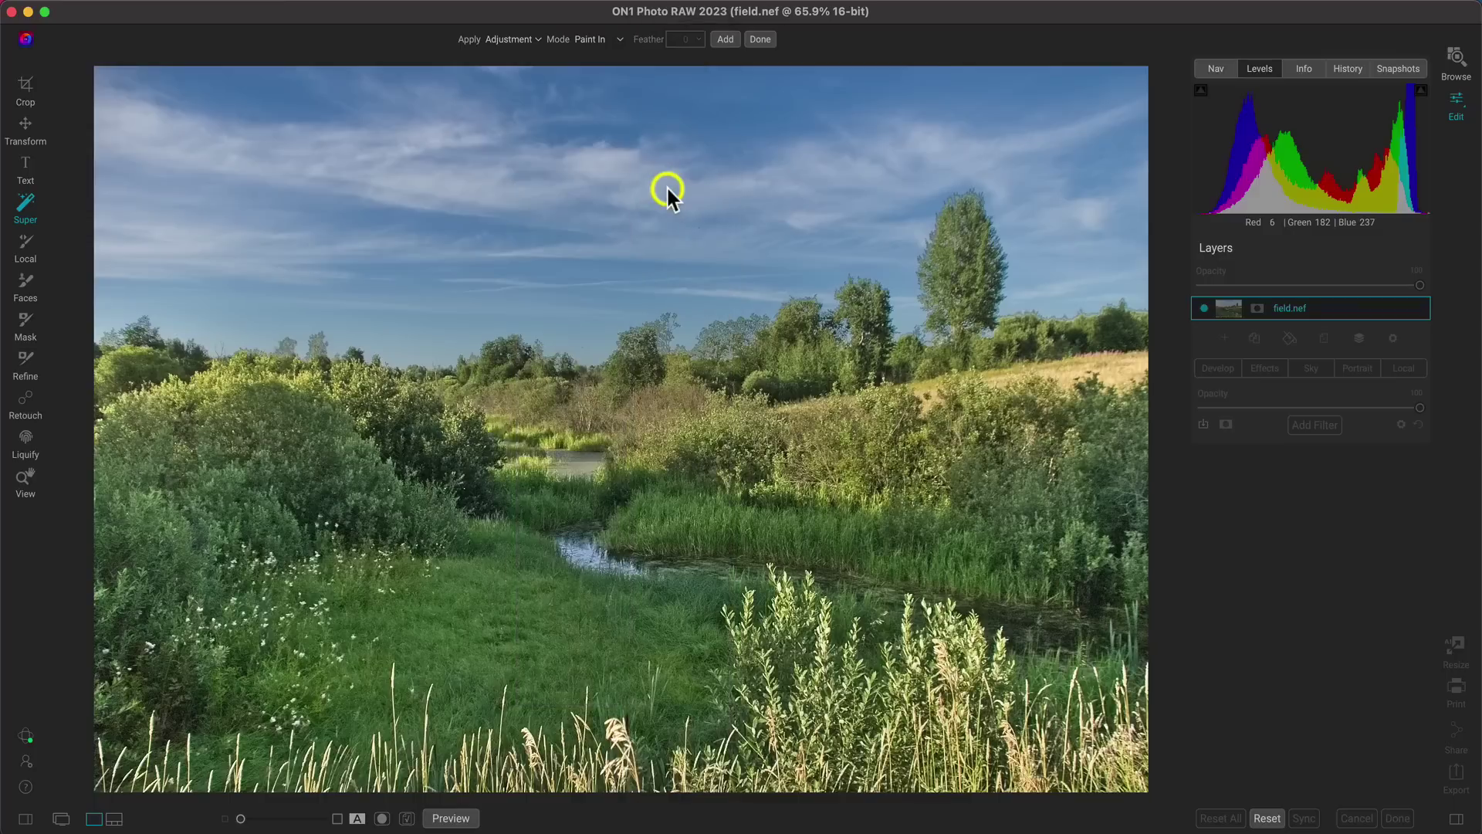
pyautogui.click(937, 504)
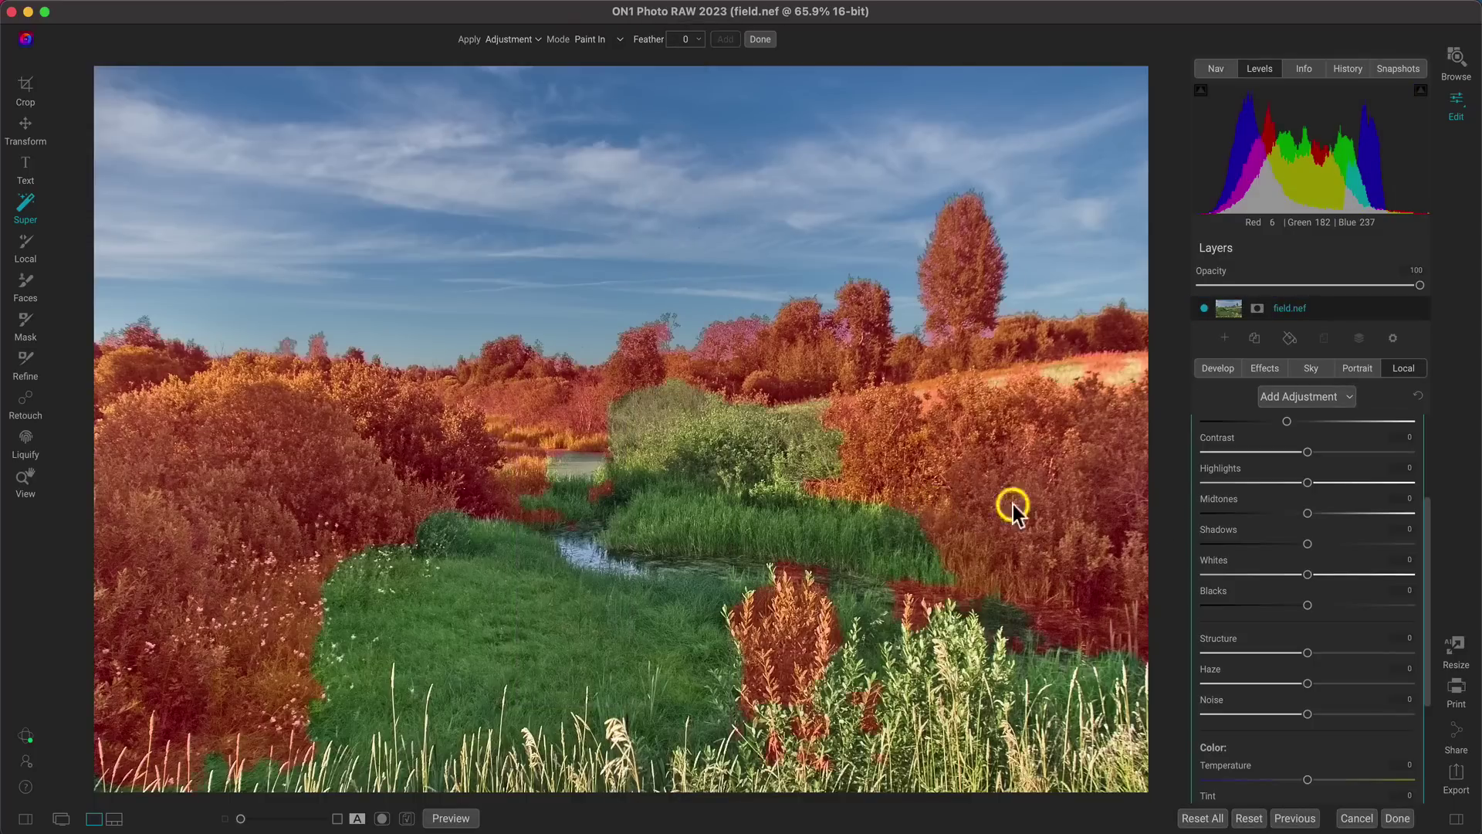
pyautogui.scroll(4, 1368, 605)
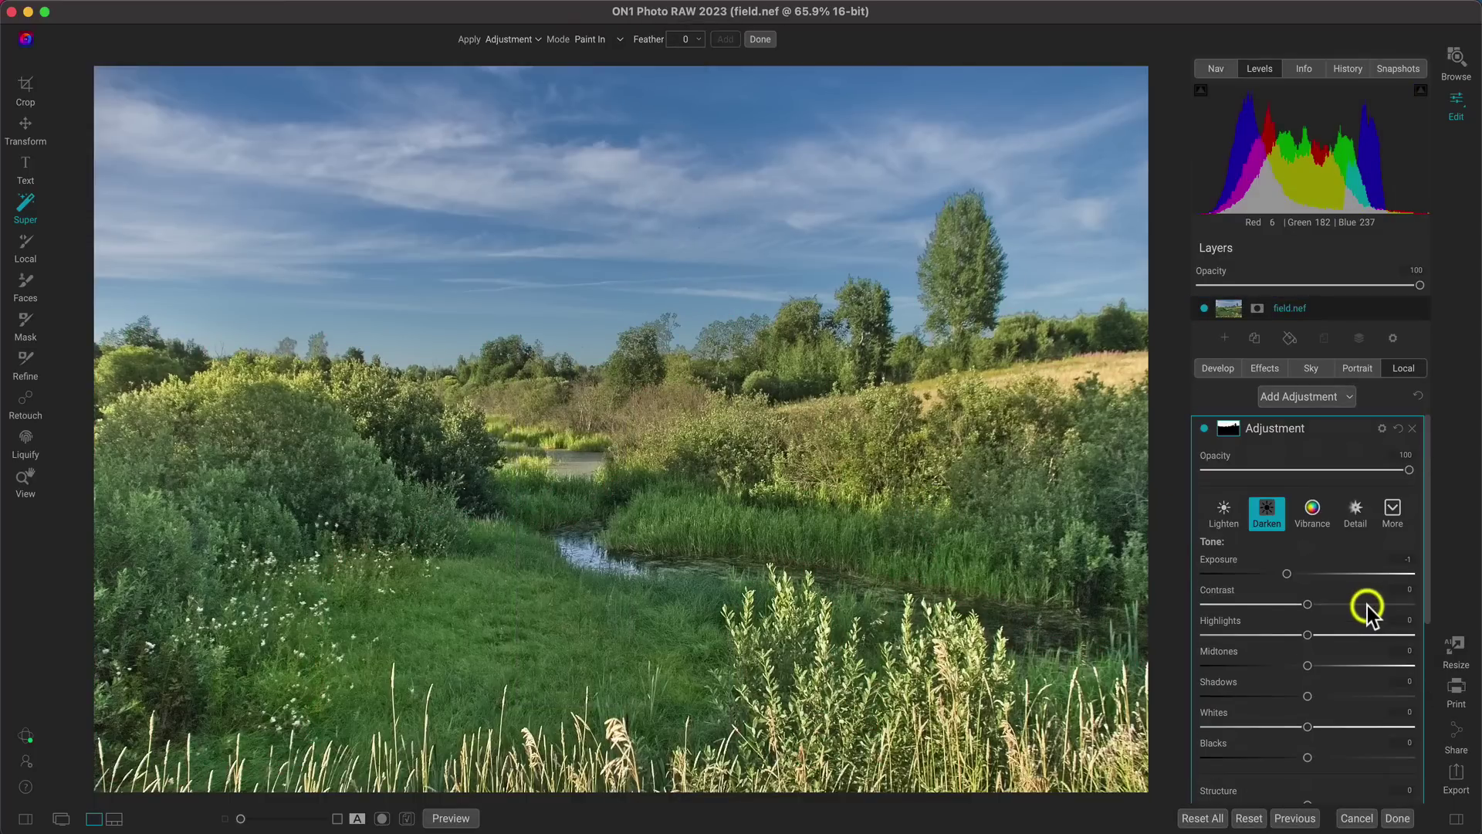
# Rename the new sky adjustment as "Burn SKy"
pyautogui.doubleClick(1273, 428)
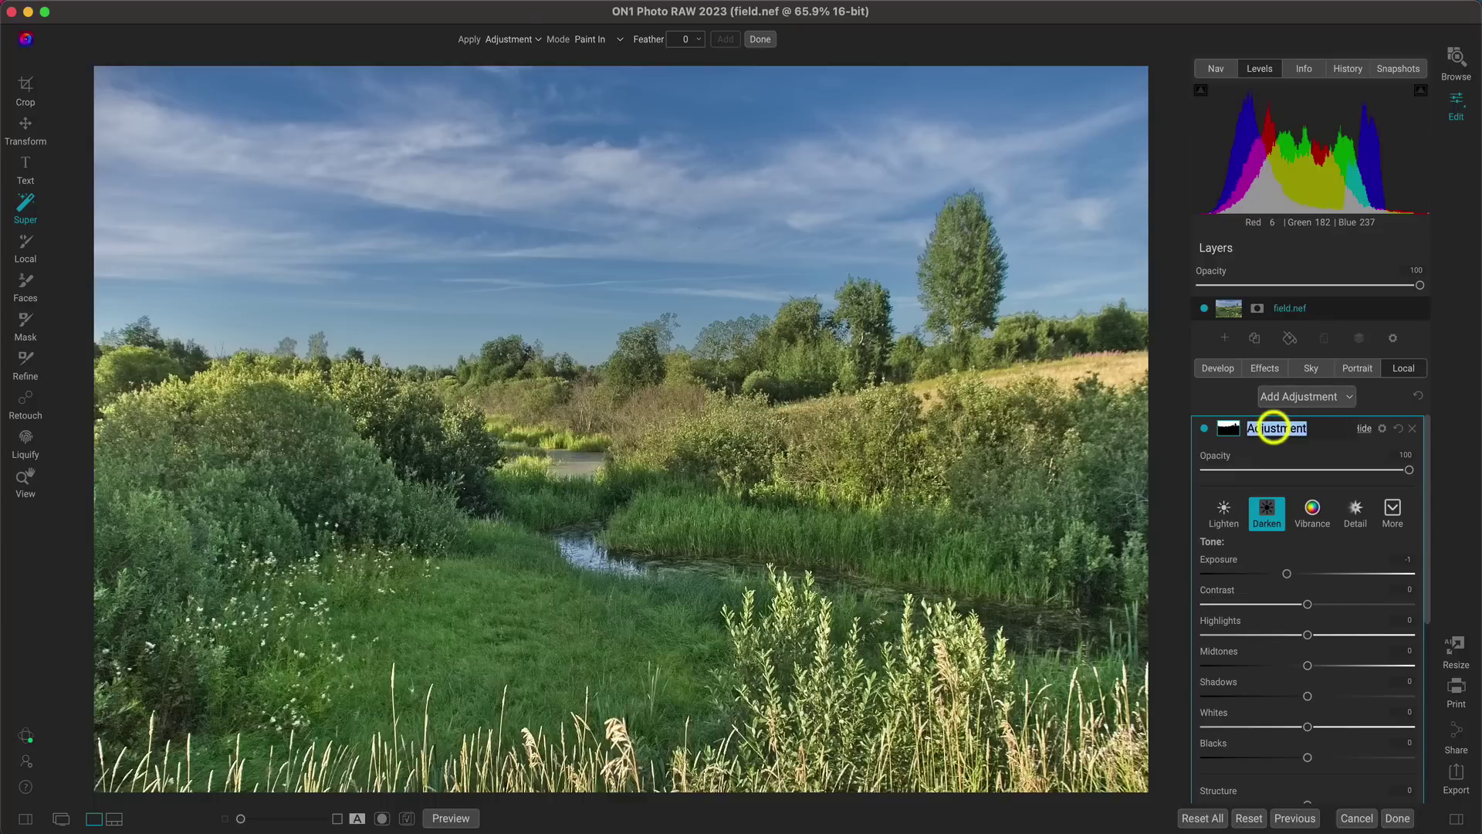
pyautogui.write('Burn K')
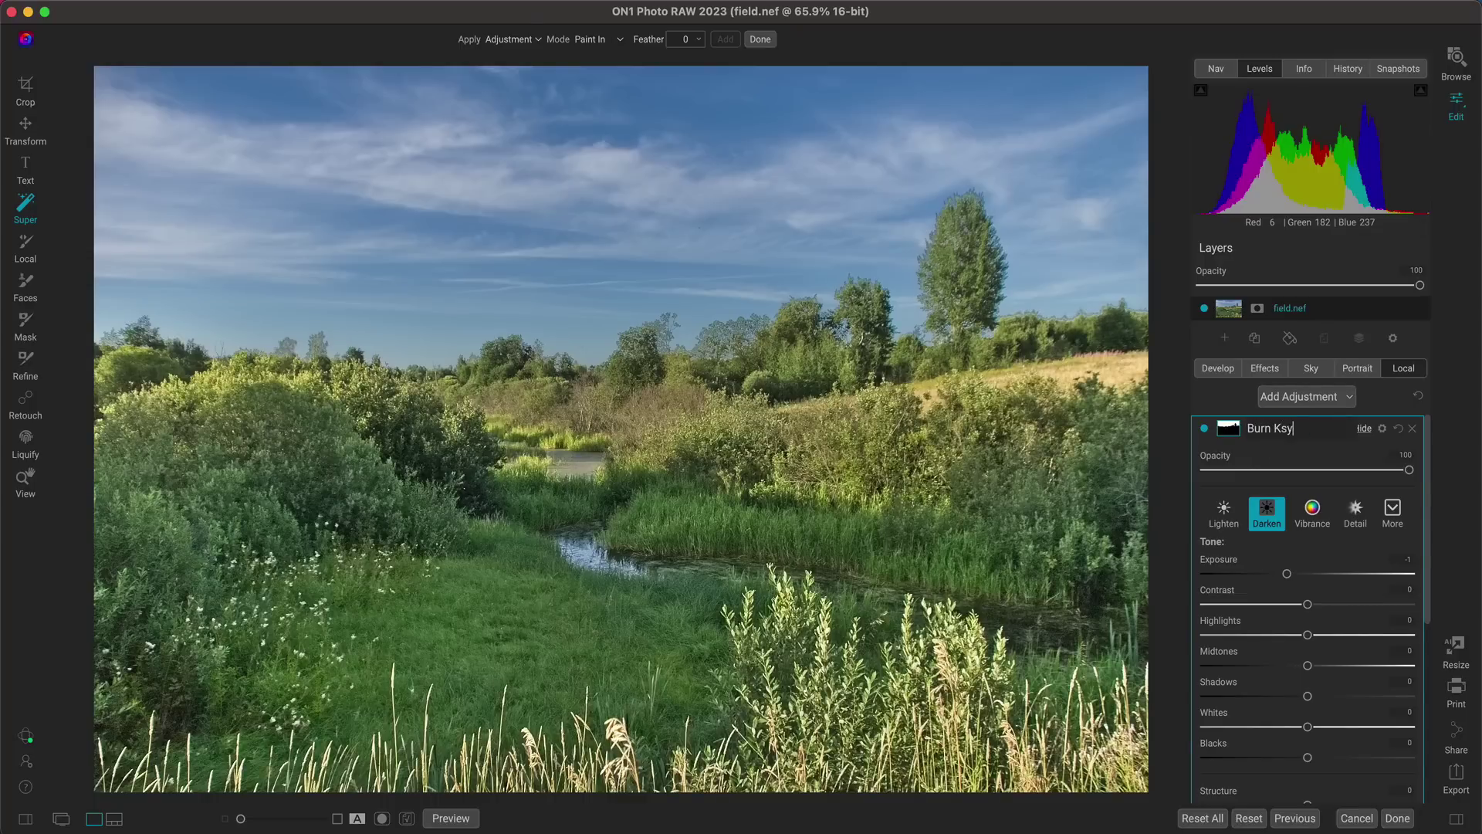
pyautogui.press('BackSpace')
pyautogui.write('SKy')
pyautogui.press('Return')
# Feather the Burn SKy mask to 42 in black-and-white view, and return to the photo
pyautogui.click(1229, 429)
pyautogui.click(1338, 570)
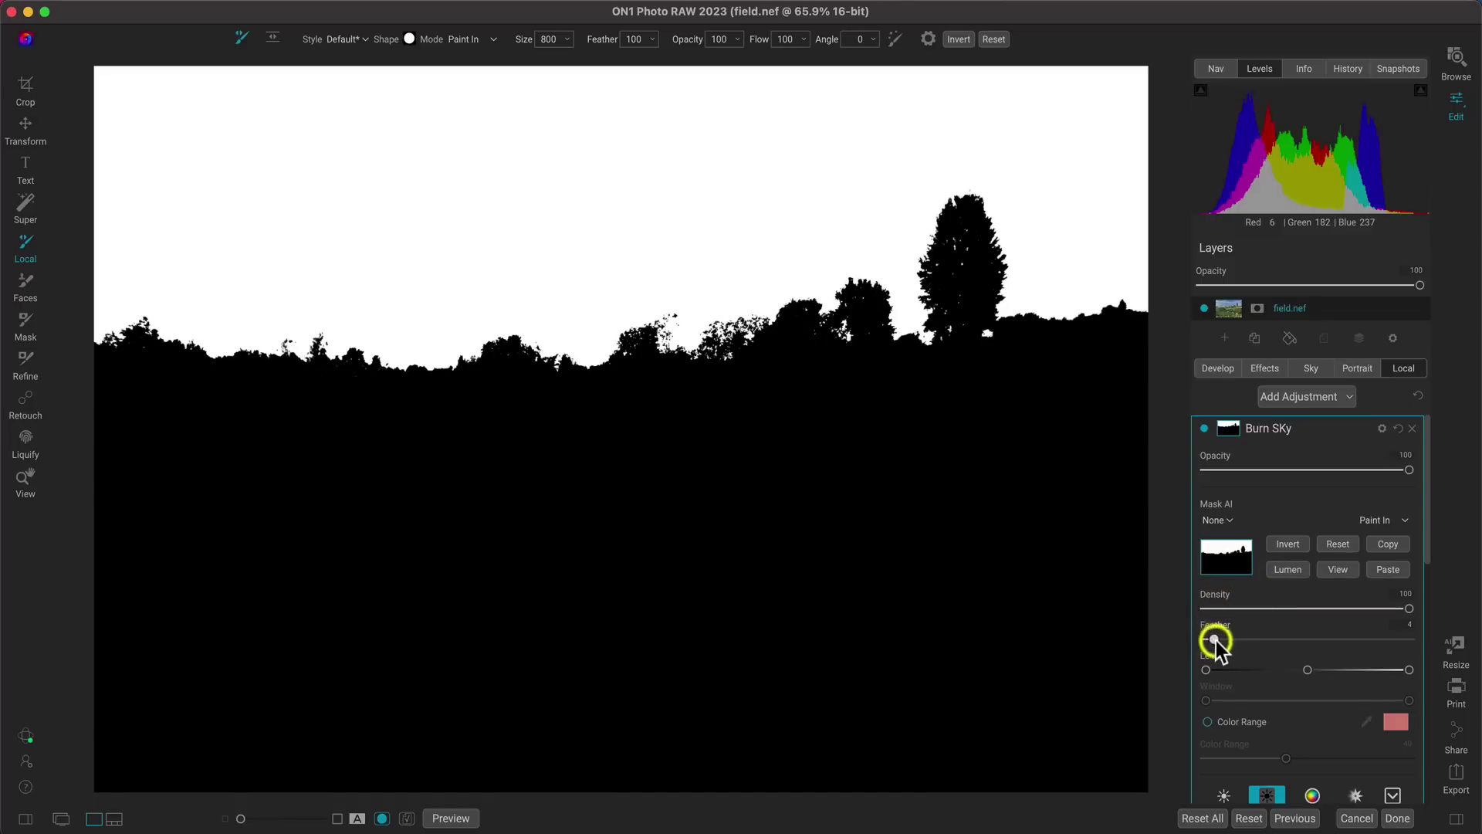
pyautogui.moveTo(1214, 641); pyautogui.dragTo(1292, 659)
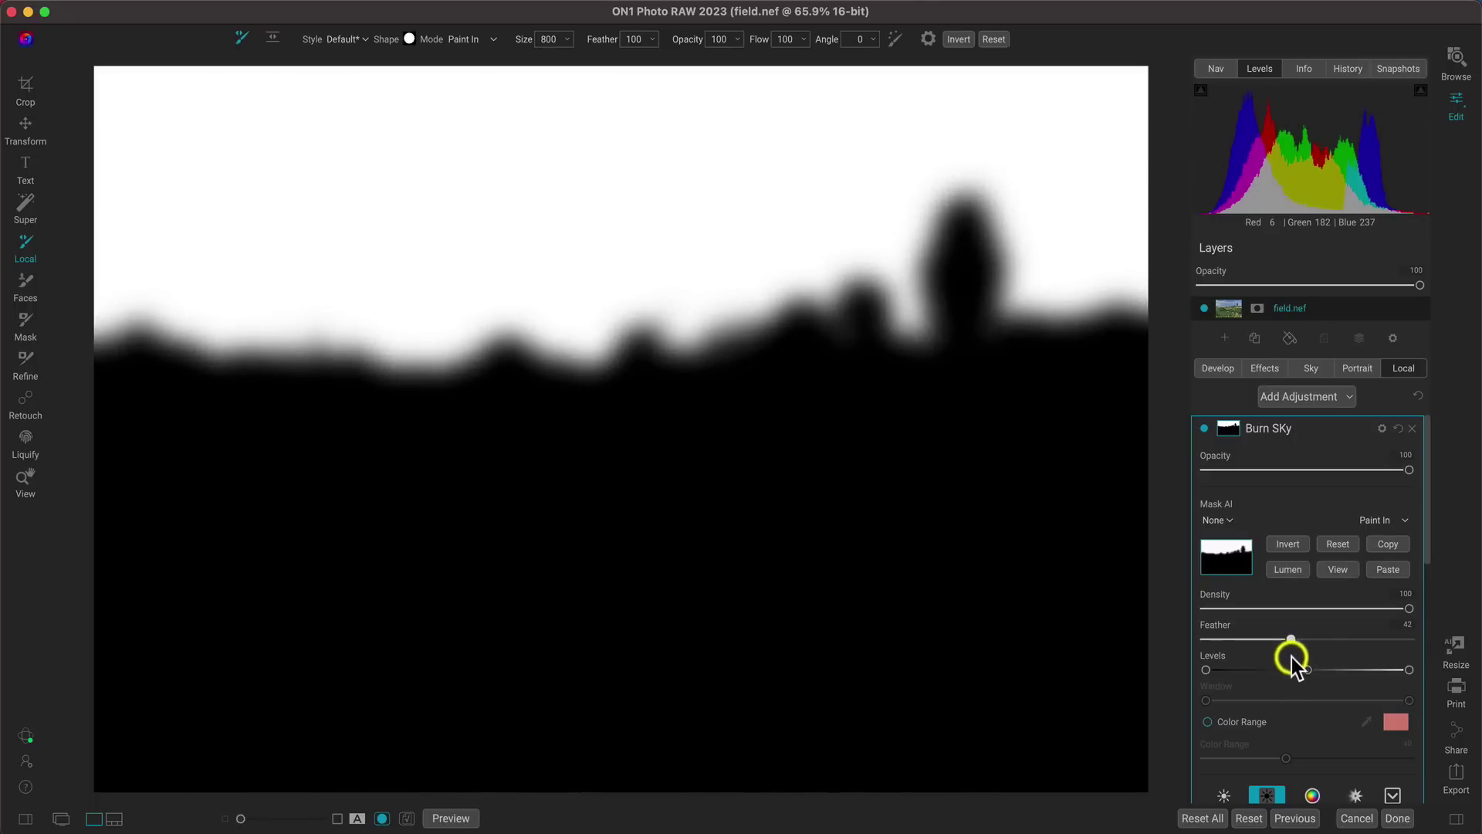
pyautogui.click(1342, 573)
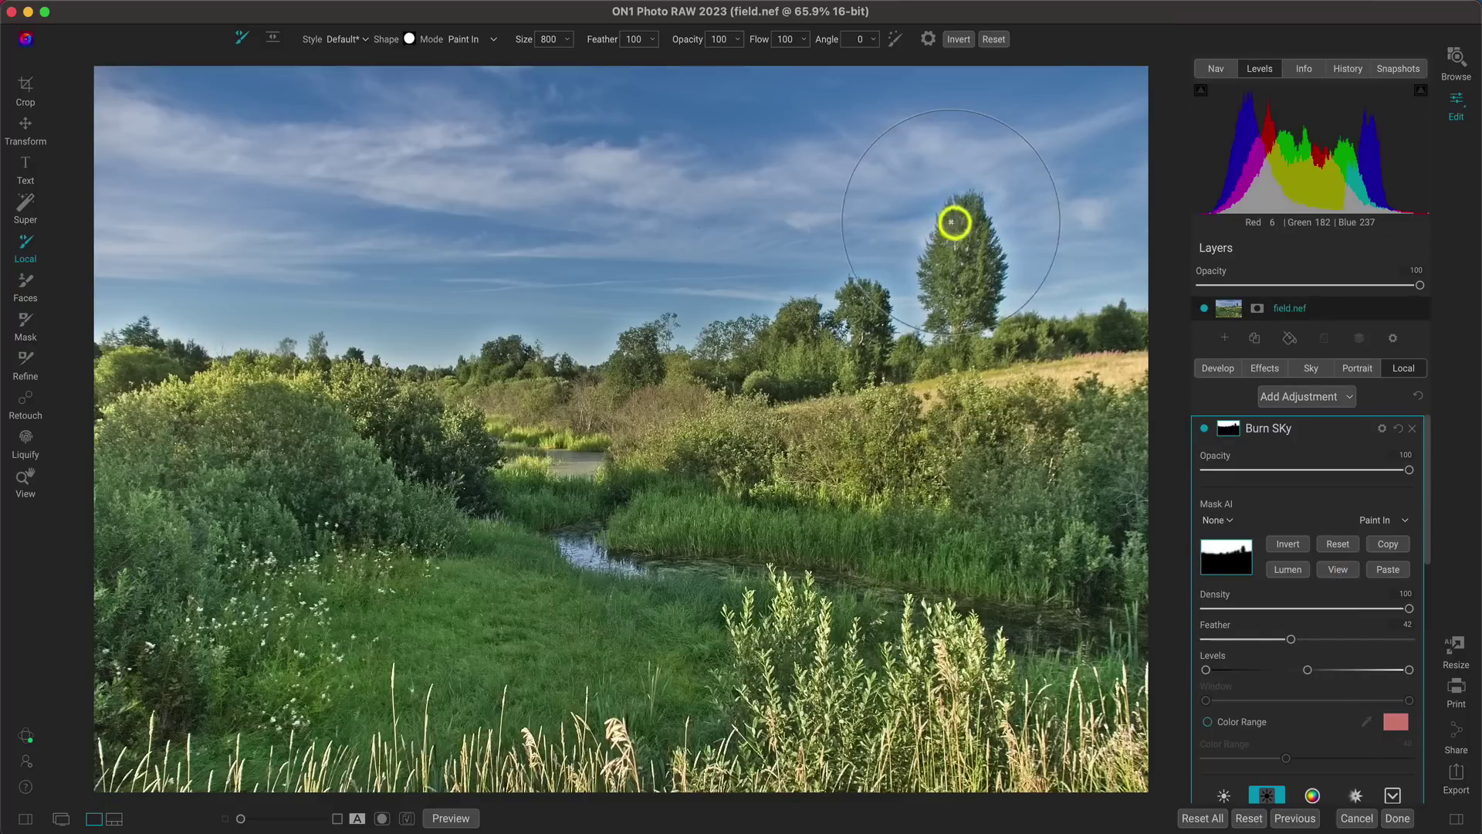
pyautogui.press('z')
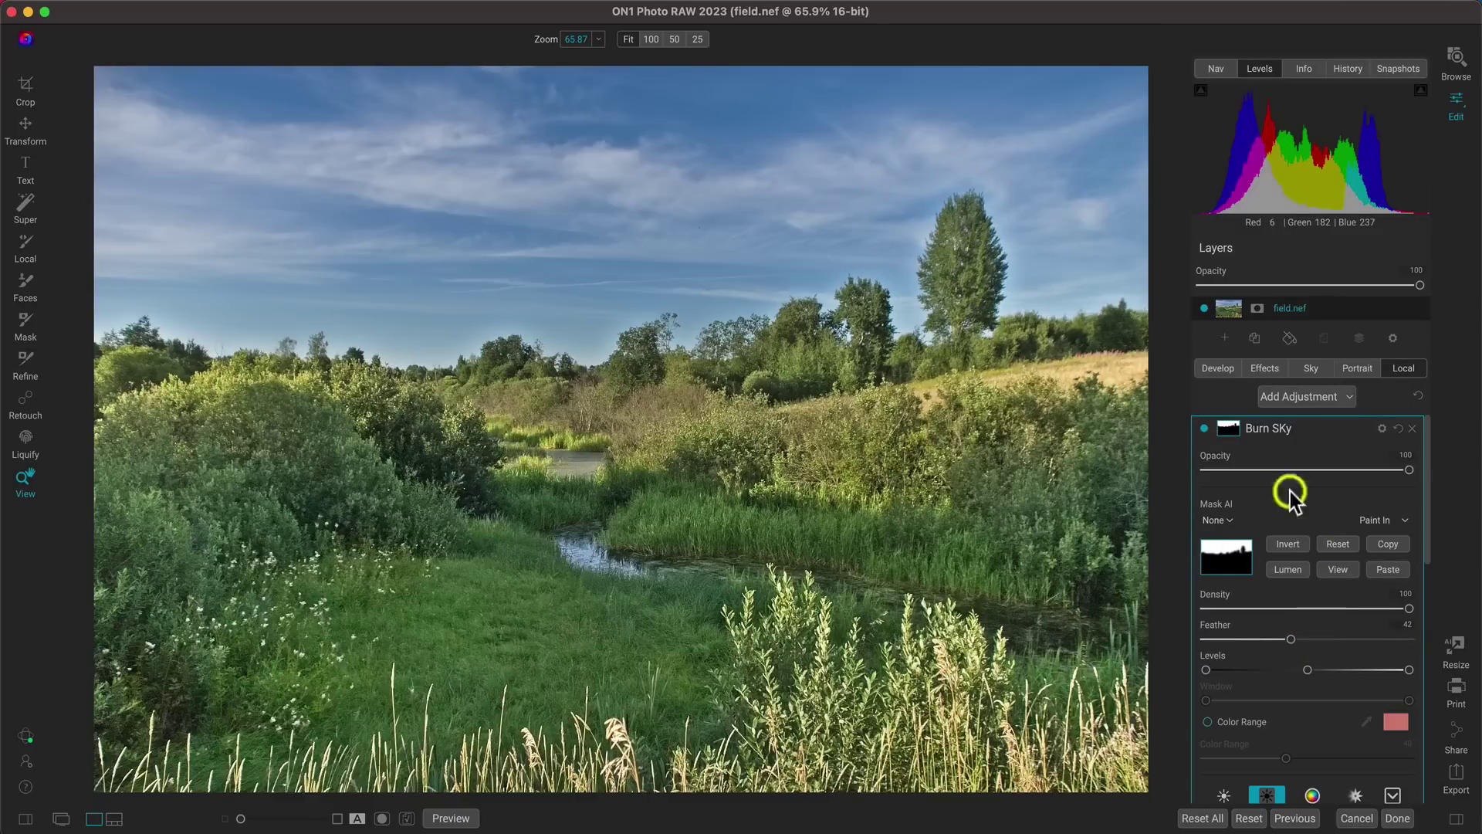
# Set the Burn SKy adjustment's Contrast to 59 and its Exposure to -1.3
pyautogui.click(1369, 429)
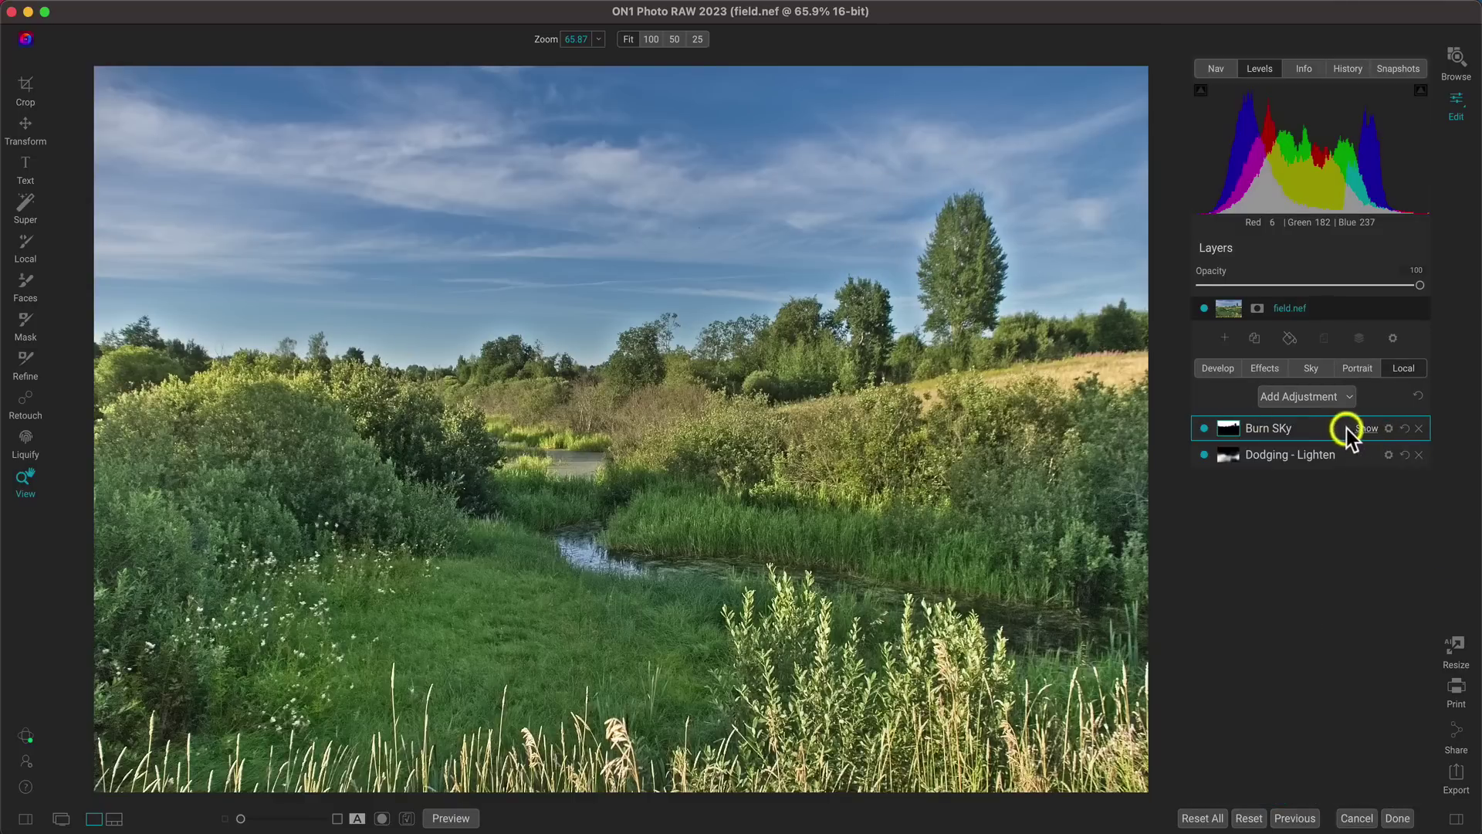
pyautogui.click(1366, 428)
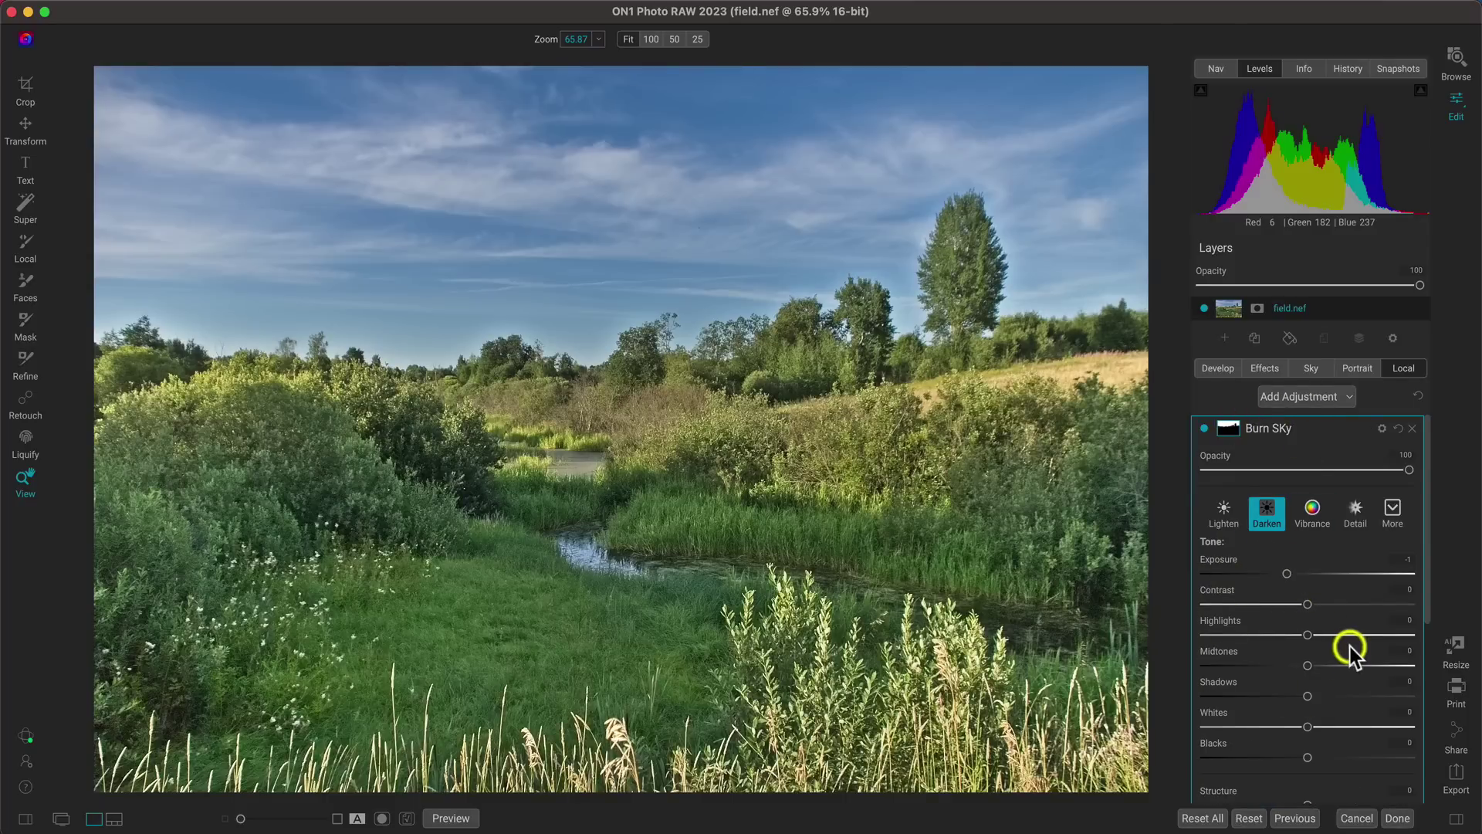
pyautogui.moveTo(1312, 603); pyautogui.dragTo(1367, 605)
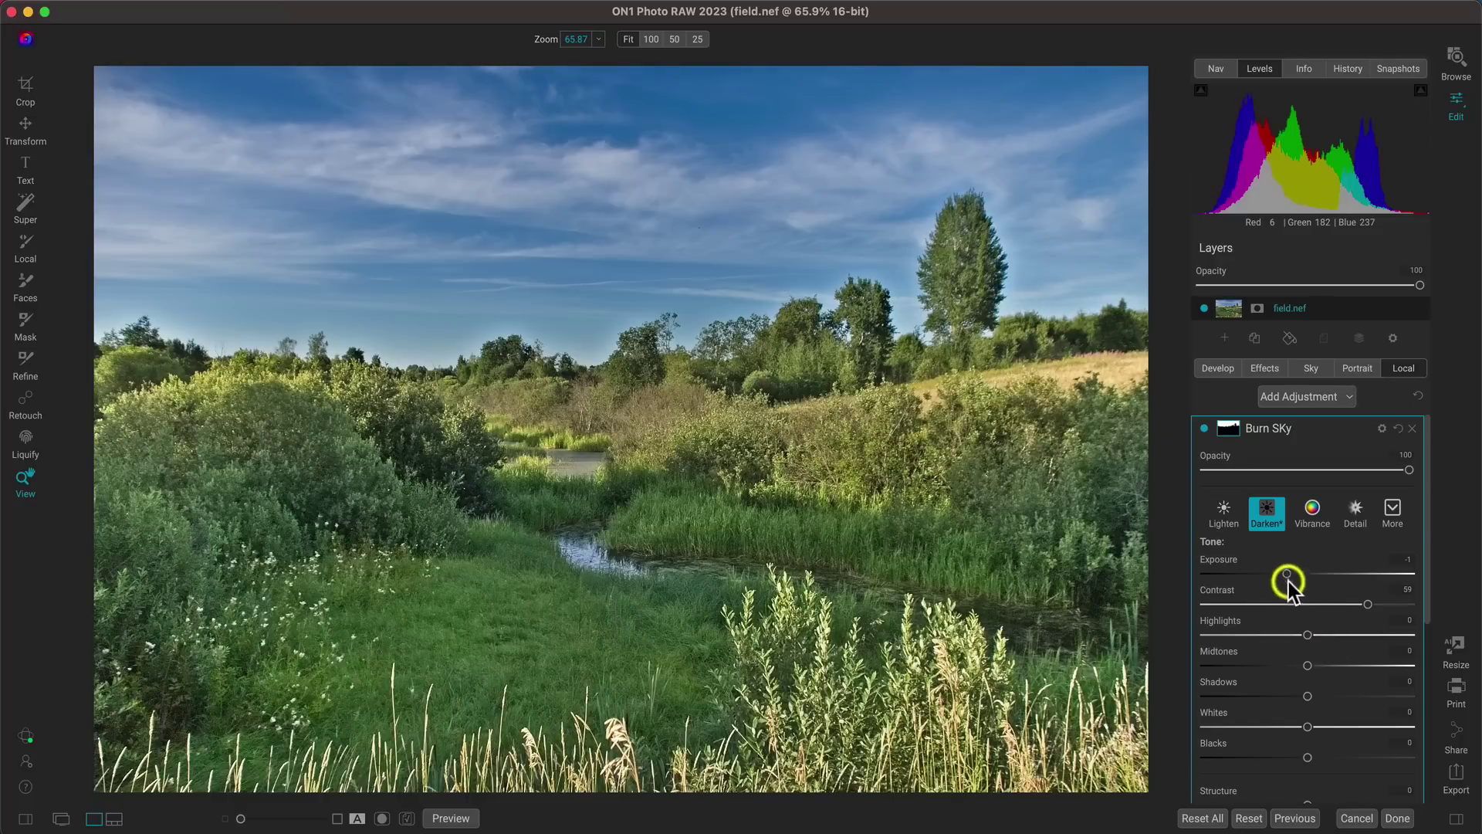
pyautogui.moveTo(1286, 576); pyautogui.dragTo(1280, 577)
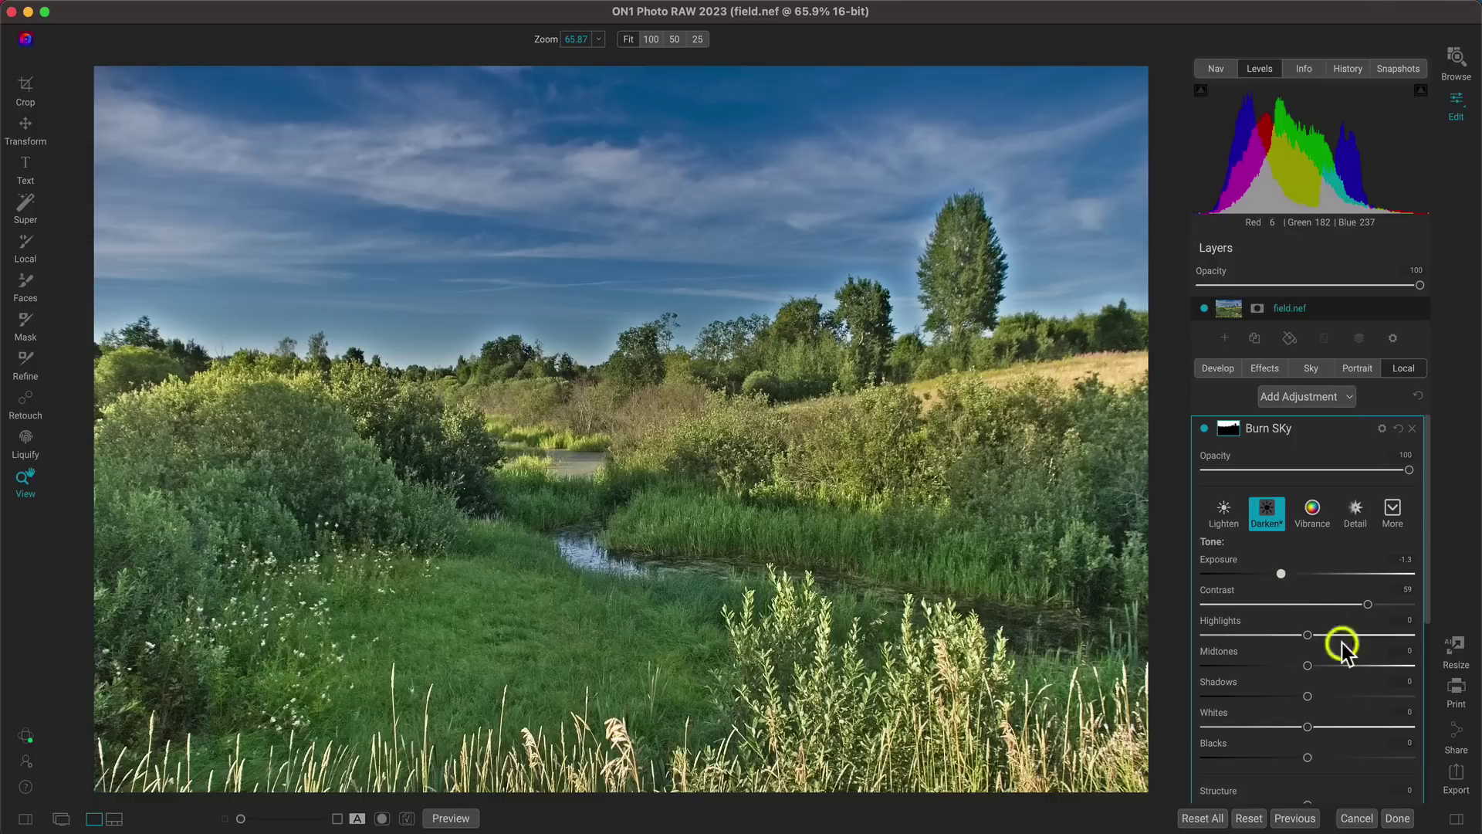
# Set the Burn SKy adjustment's Whites to 23, using the red clipping overlay on the clouds as a guide
pyautogui.click(1309, 727)
pyautogui.moveTo(1309, 728); pyautogui.dragTo(1309, 727)
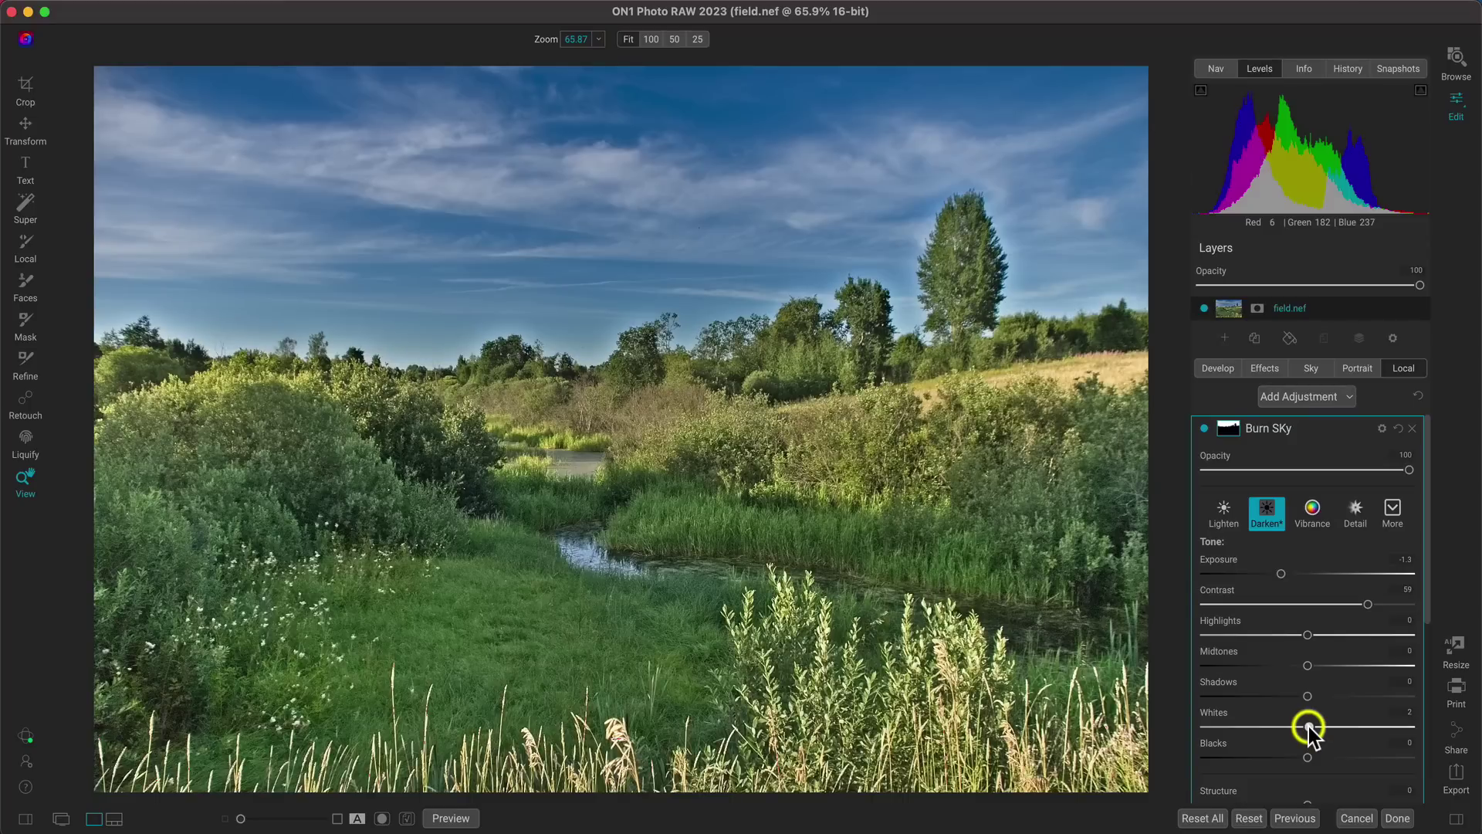
pyautogui.moveTo(1308, 725); pyautogui.dragTo(1327, 724)
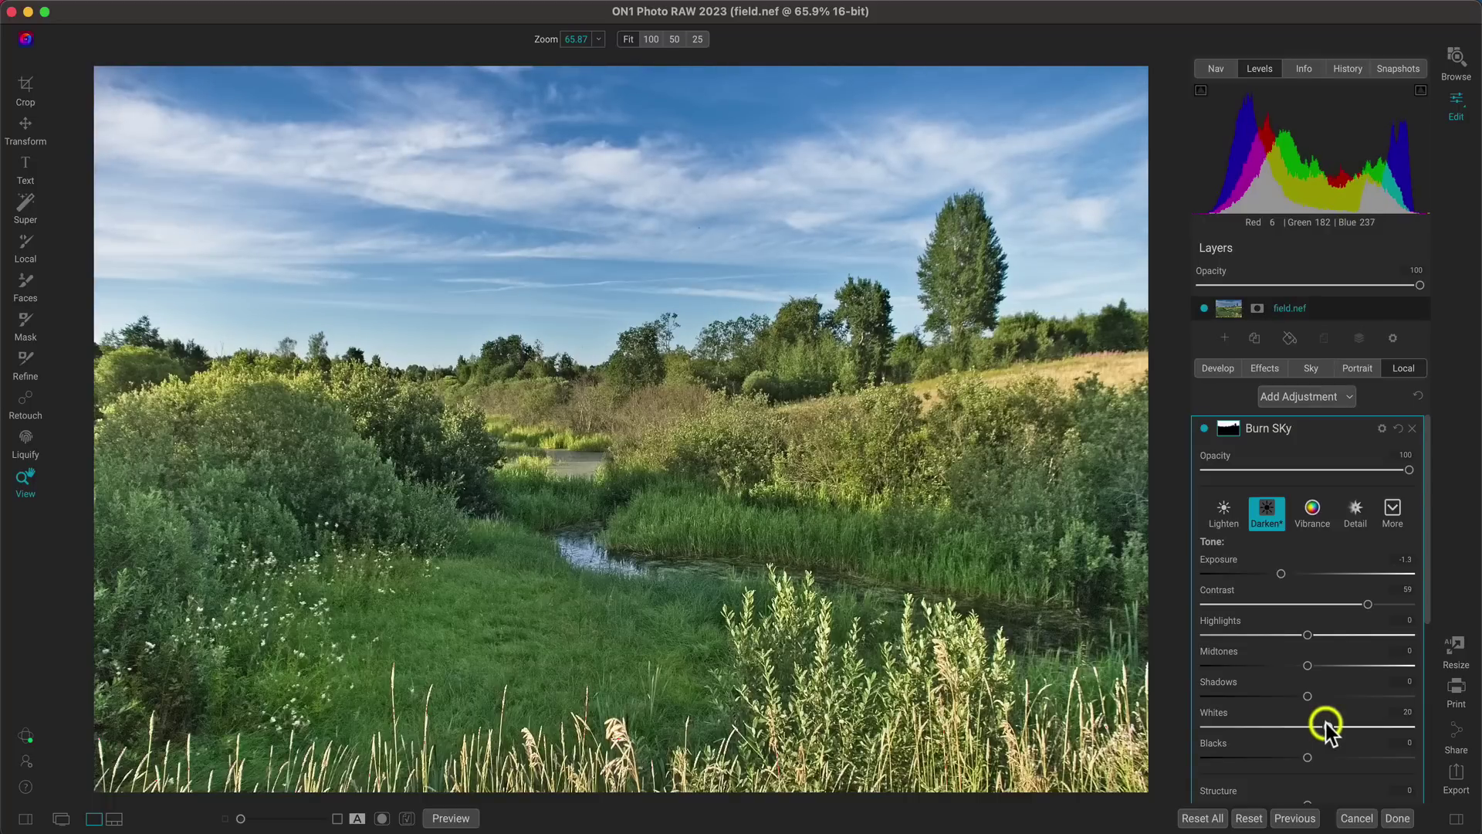
pyautogui.moveTo(1326, 724); pyautogui.dragTo(1395, 733)
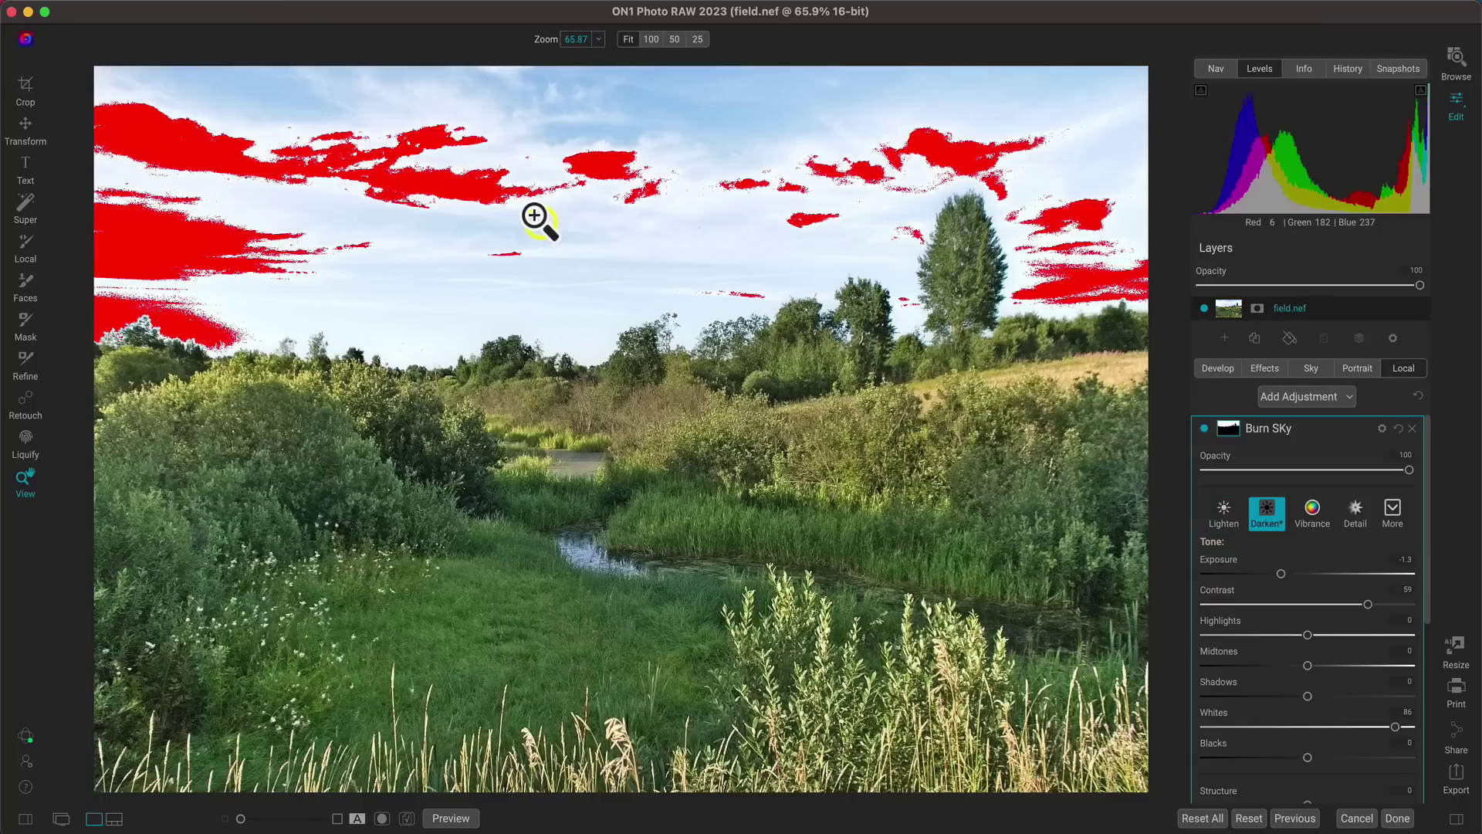
pyautogui.click(1394, 727)
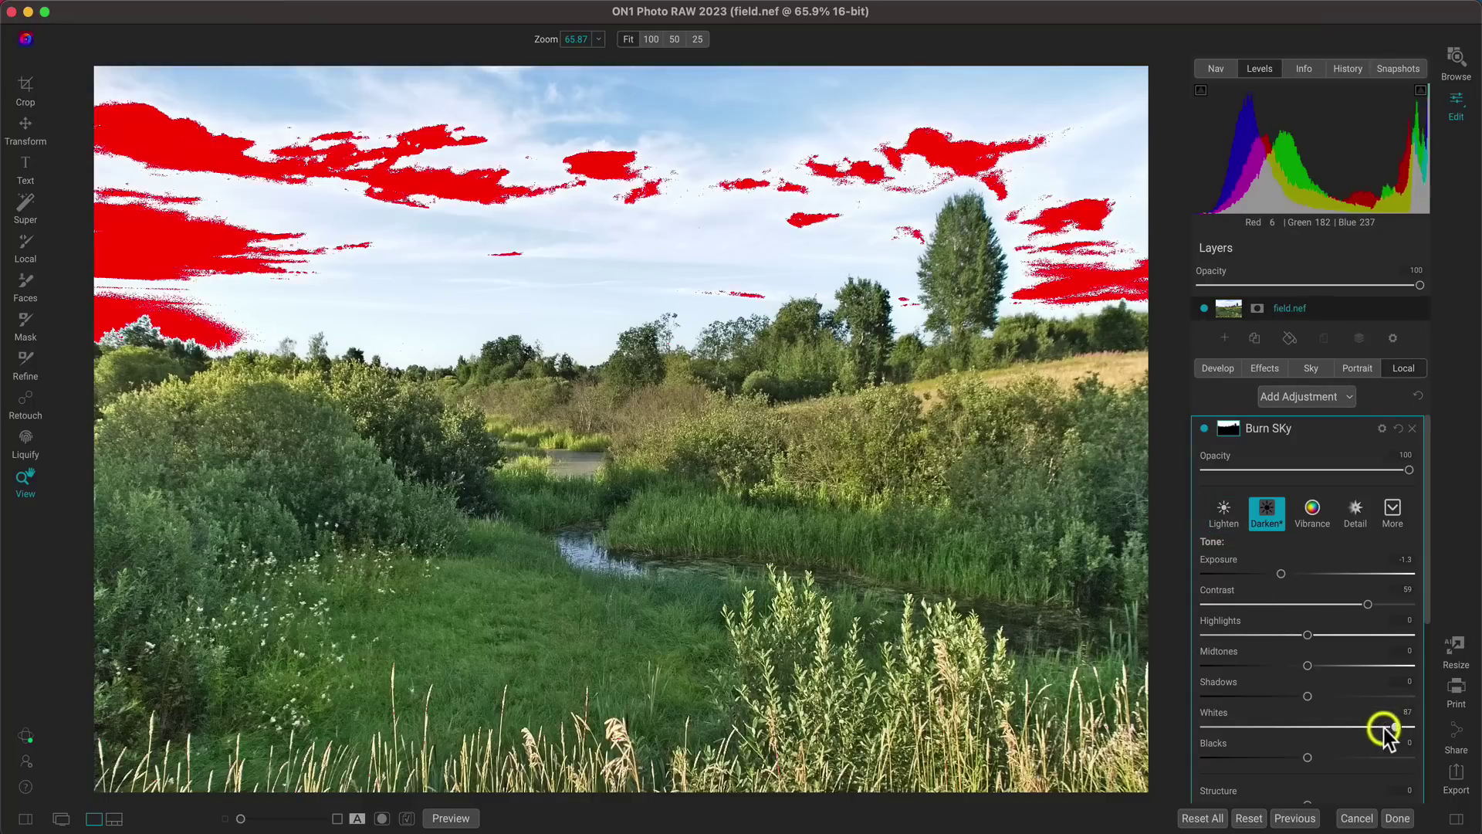
pyautogui.moveTo(1385, 729); pyautogui.dragTo(1321, 724)
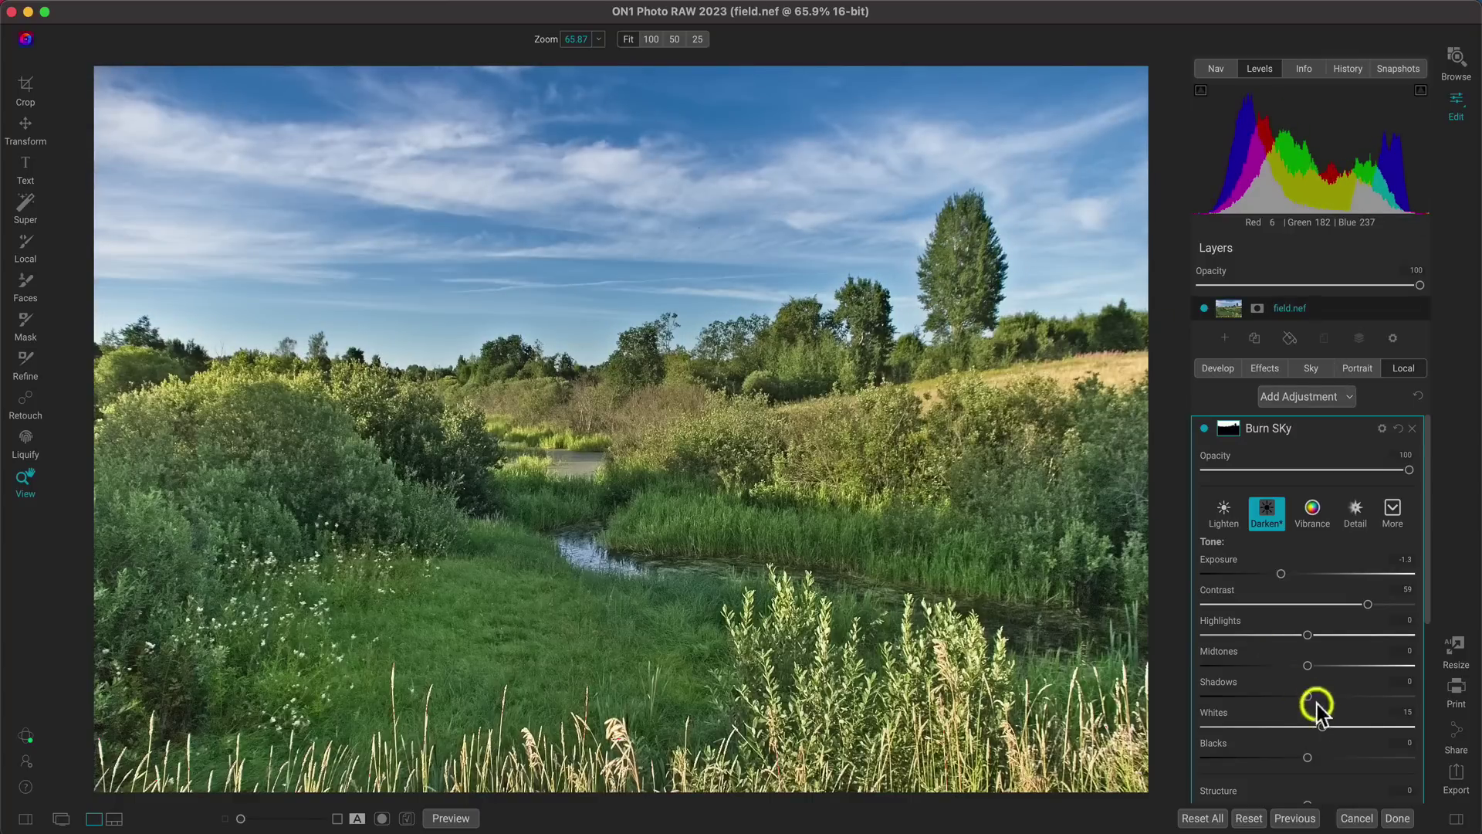
pyautogui.moveTo(1323, 729); pyautogui.dragTo(1329, 729)
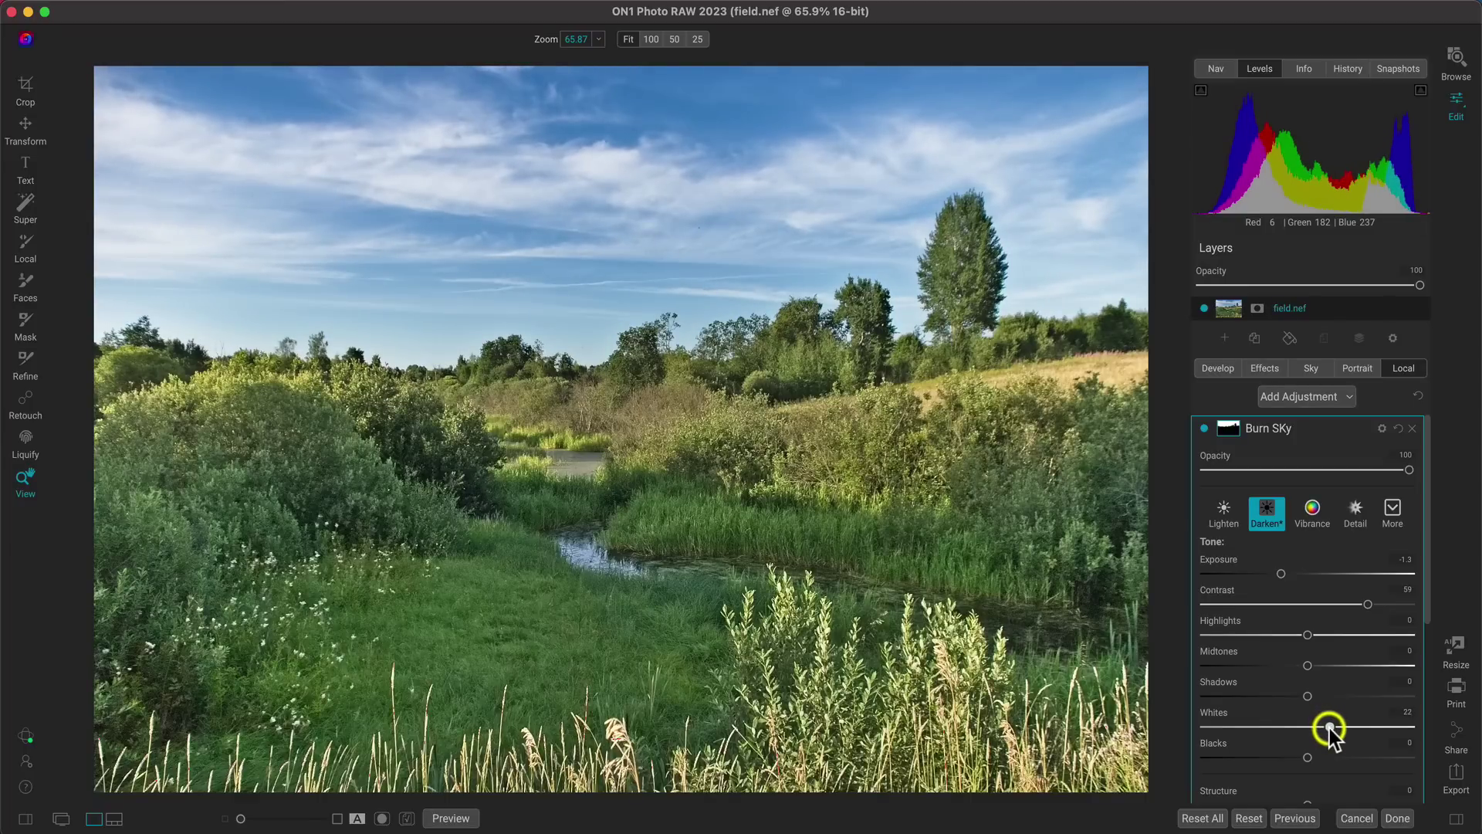
pyautogui.moveTo(1330, 729); pyautogui.dragTo(1331, 729)
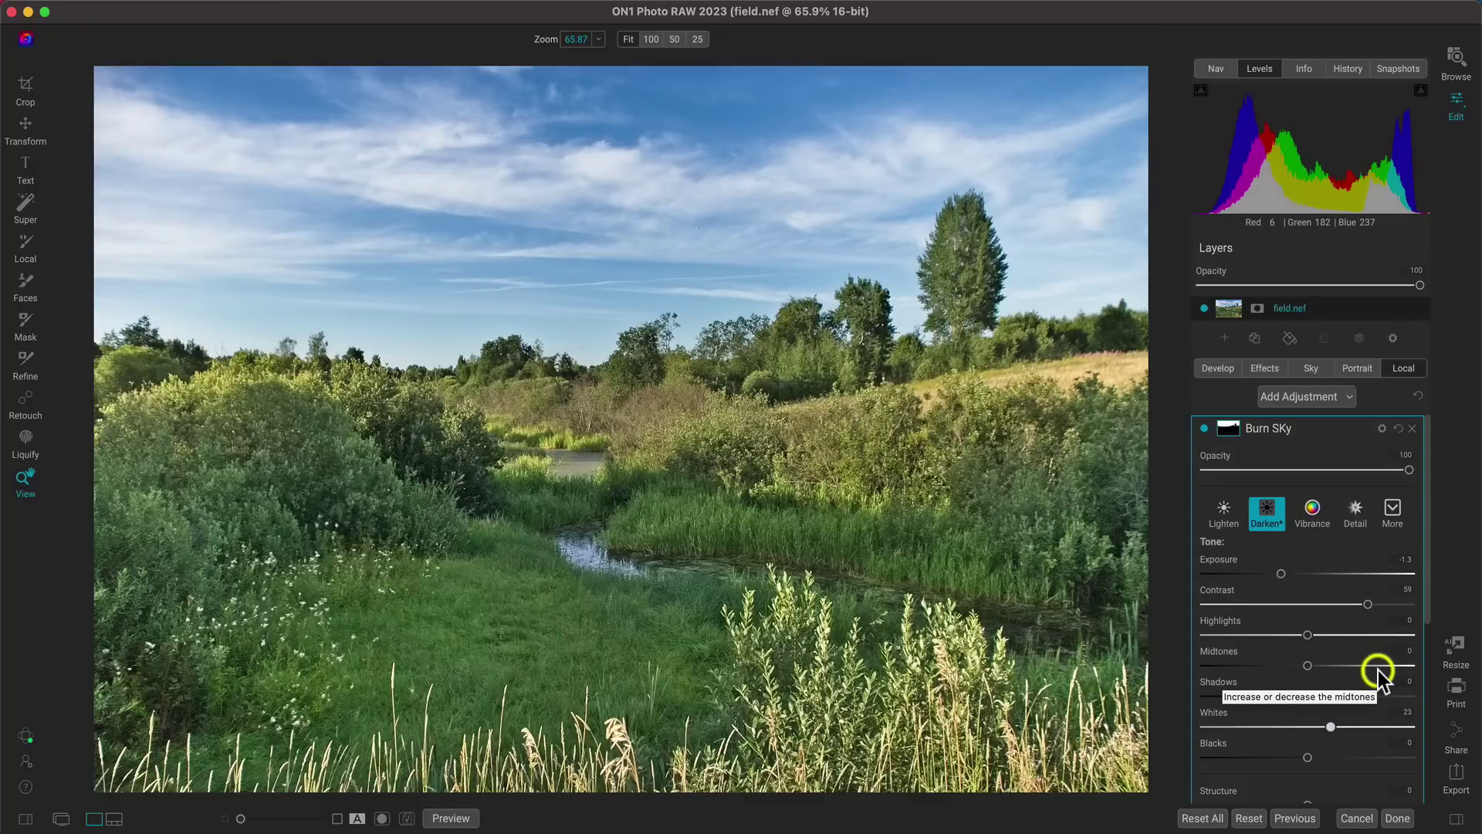
# Reduce the Burn SKy mask's Feather to 31 and compare the photo with and without the adjustment
pyautogui.click(1229, 429)
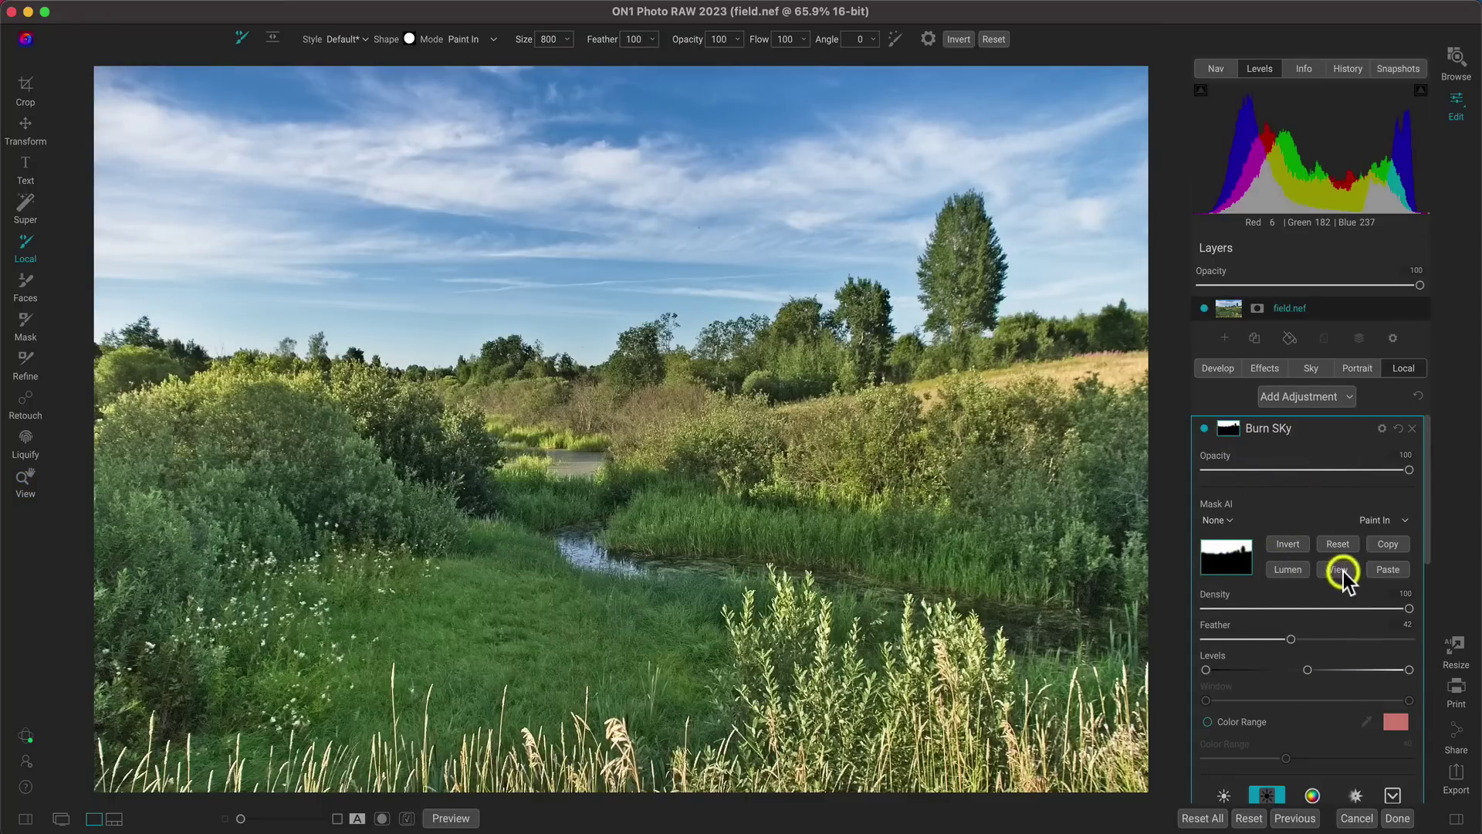
pyautogui.moveTo(1280, 638); pyautogui.dragTo(1267, 640)
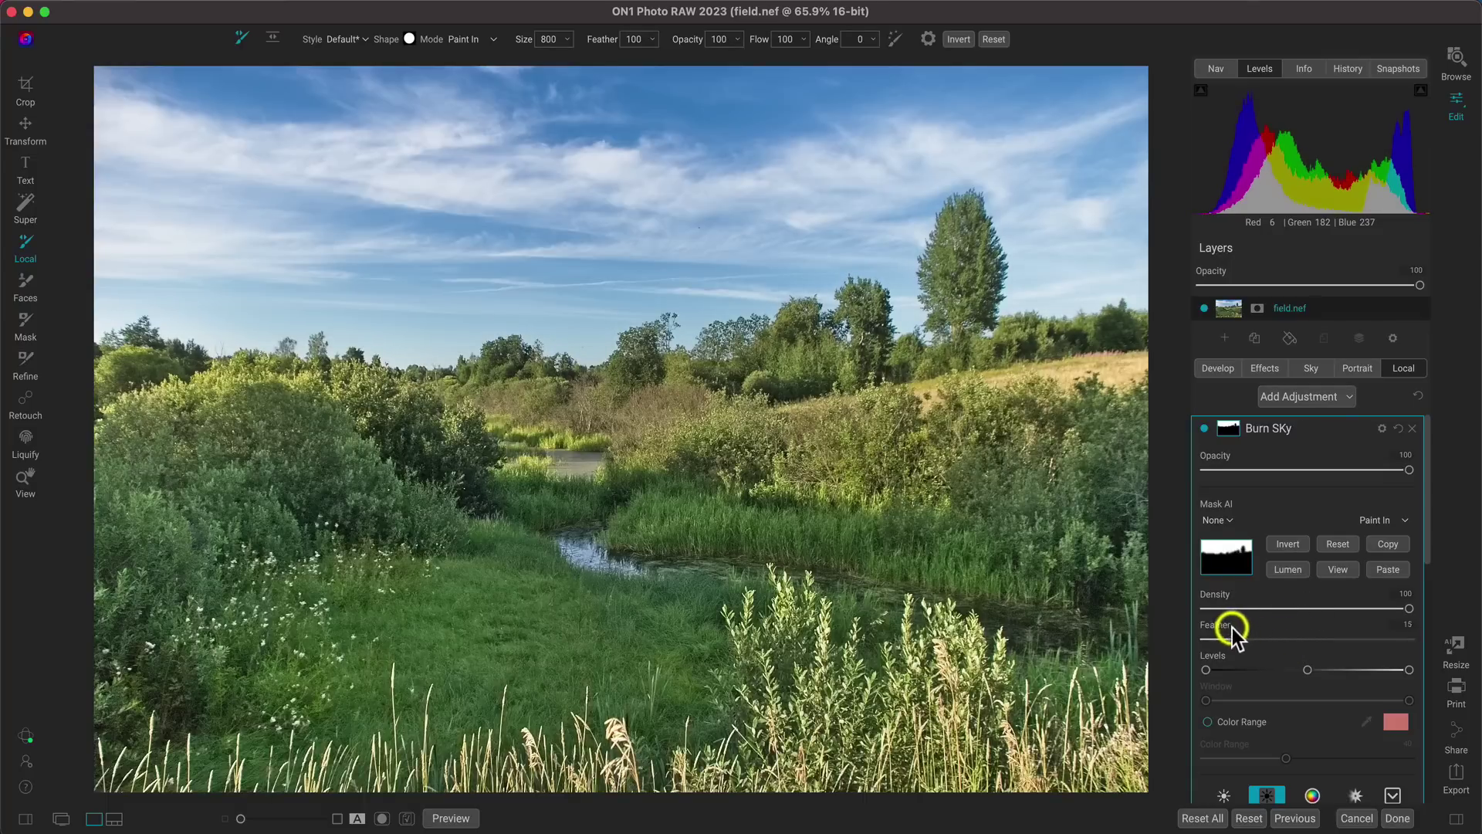
pyautogui.moveTo(1257, 632); pyautogui.dragTo(1263, 632)
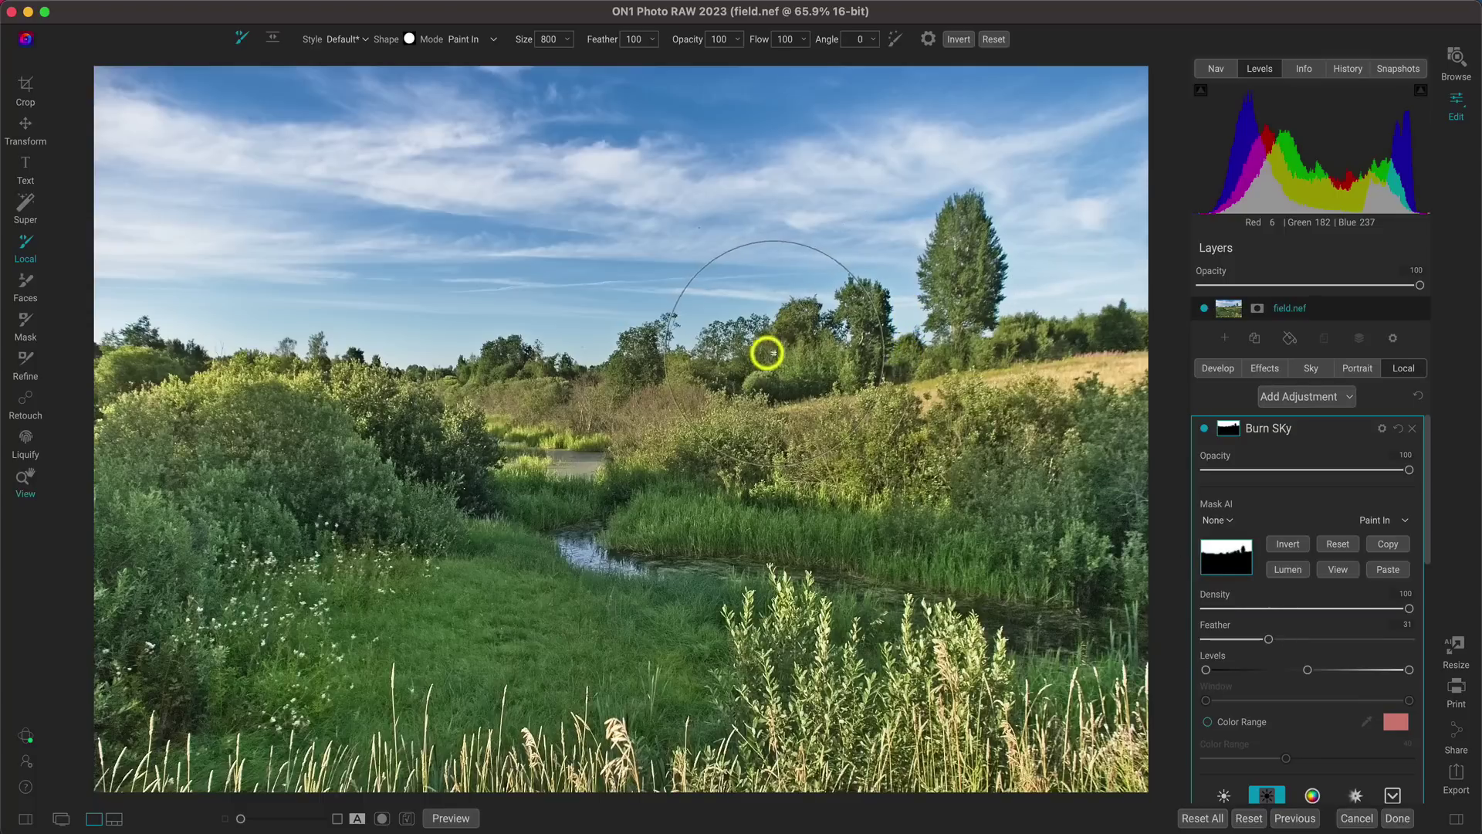
pyautogui.press('z')
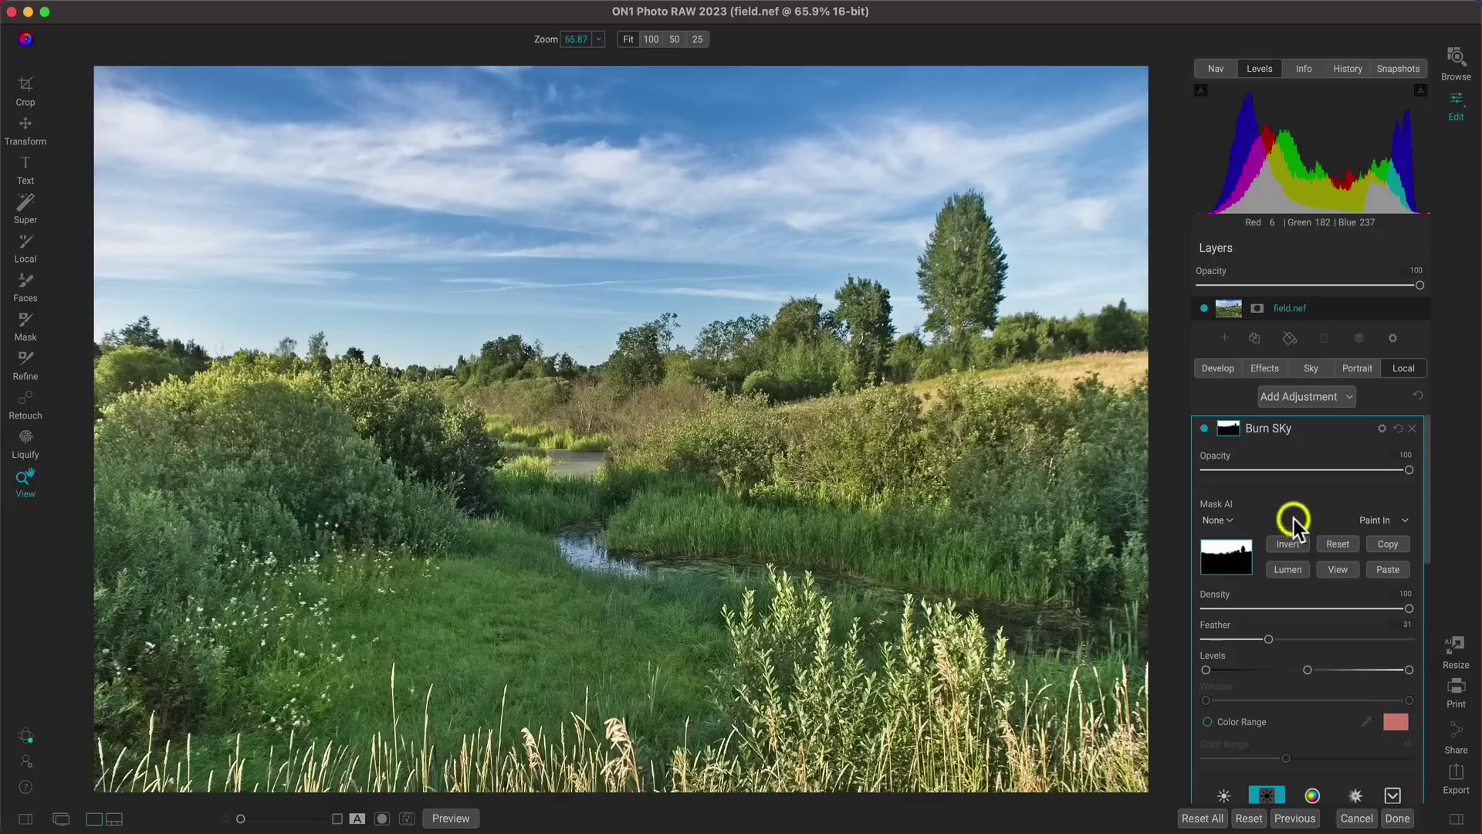
pyautogui.click(1202, 428)
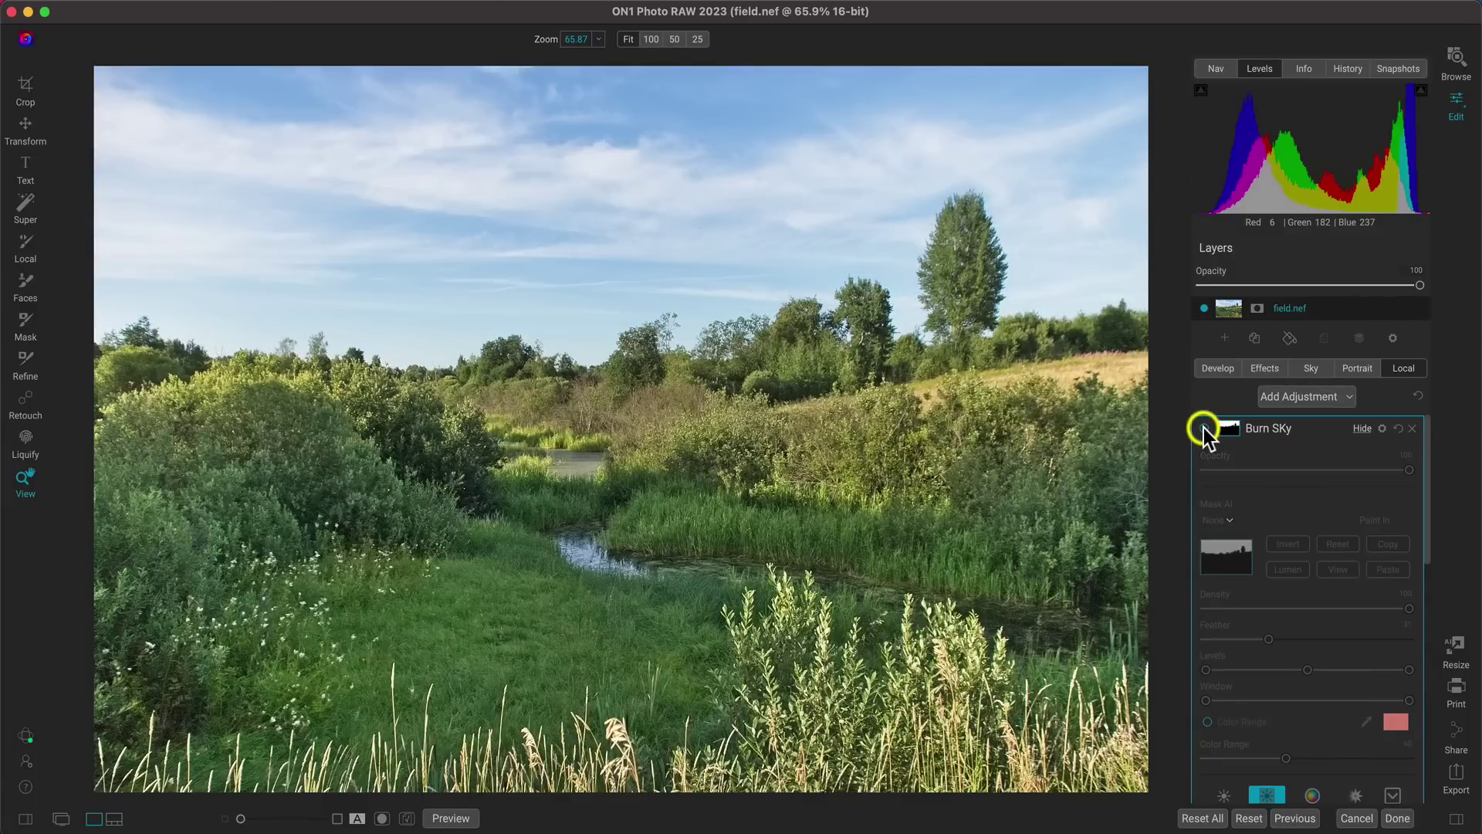
pyautogui.click(1203, 427)
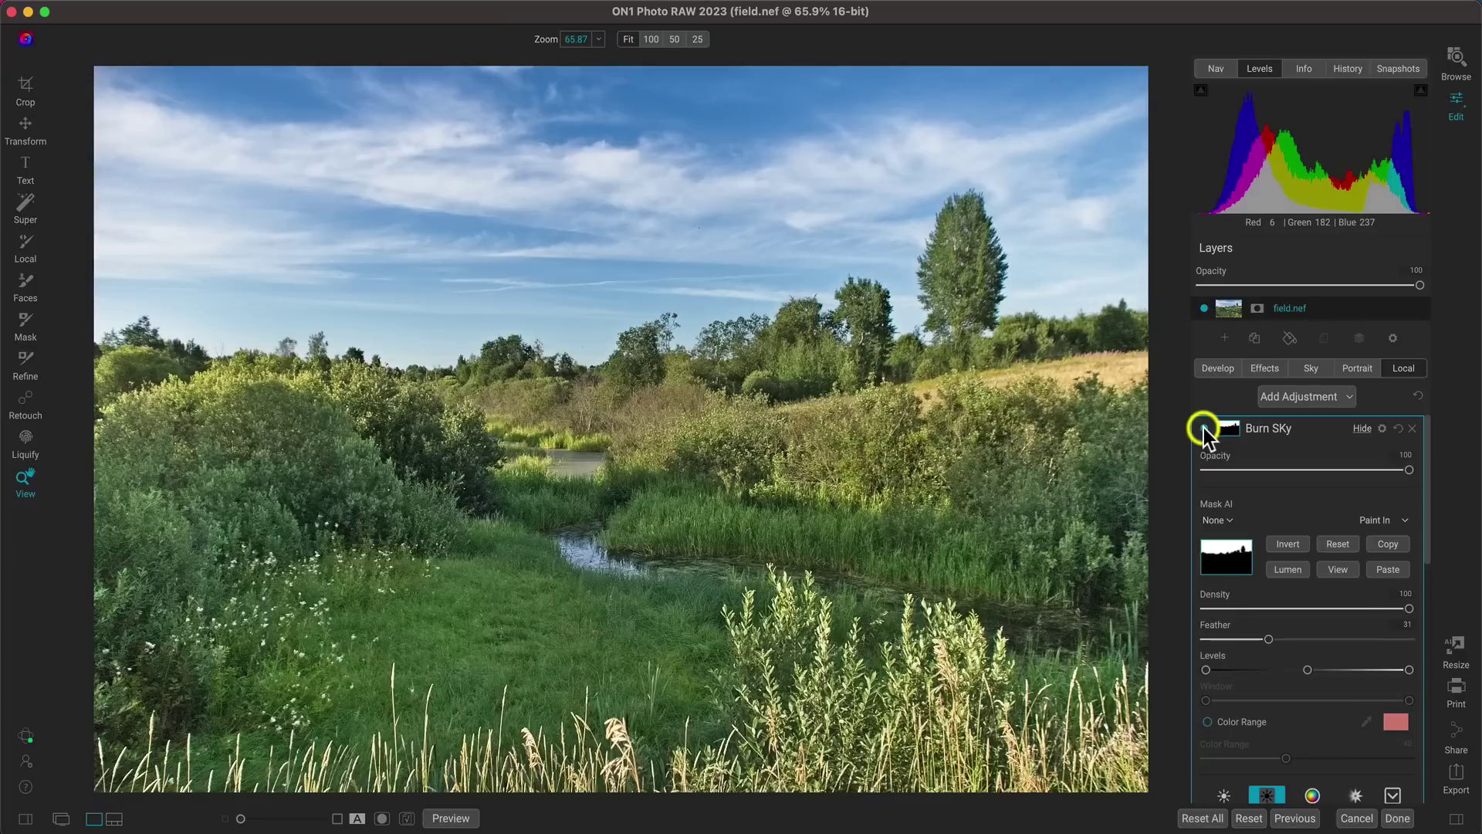
# Compare the field photo's sky with and without the Burn SKy adjustment, leaving the adjustment enabled
pyautogui.click(1203, 428)
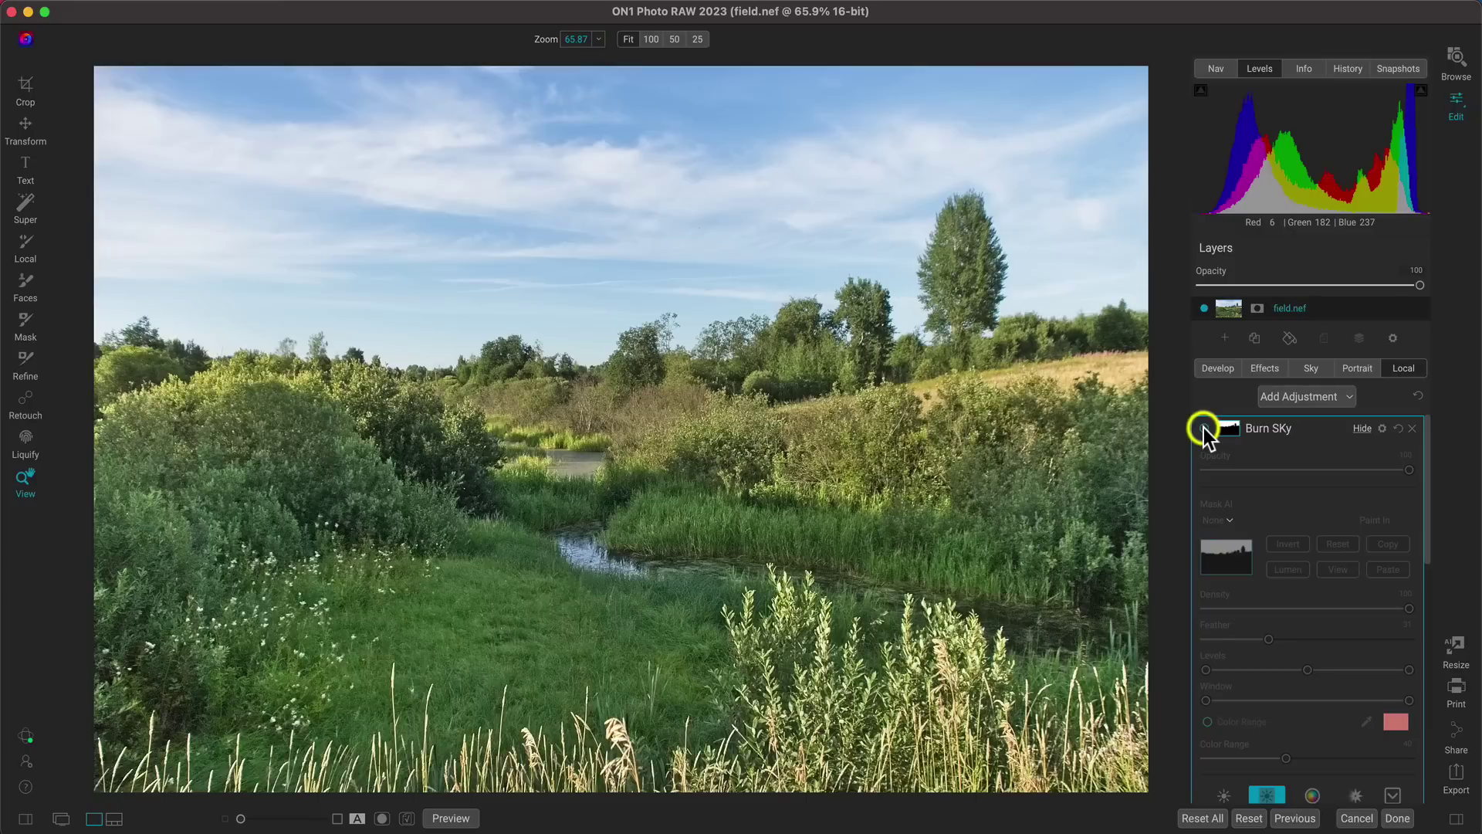
pyautogui.click(1203, 428)
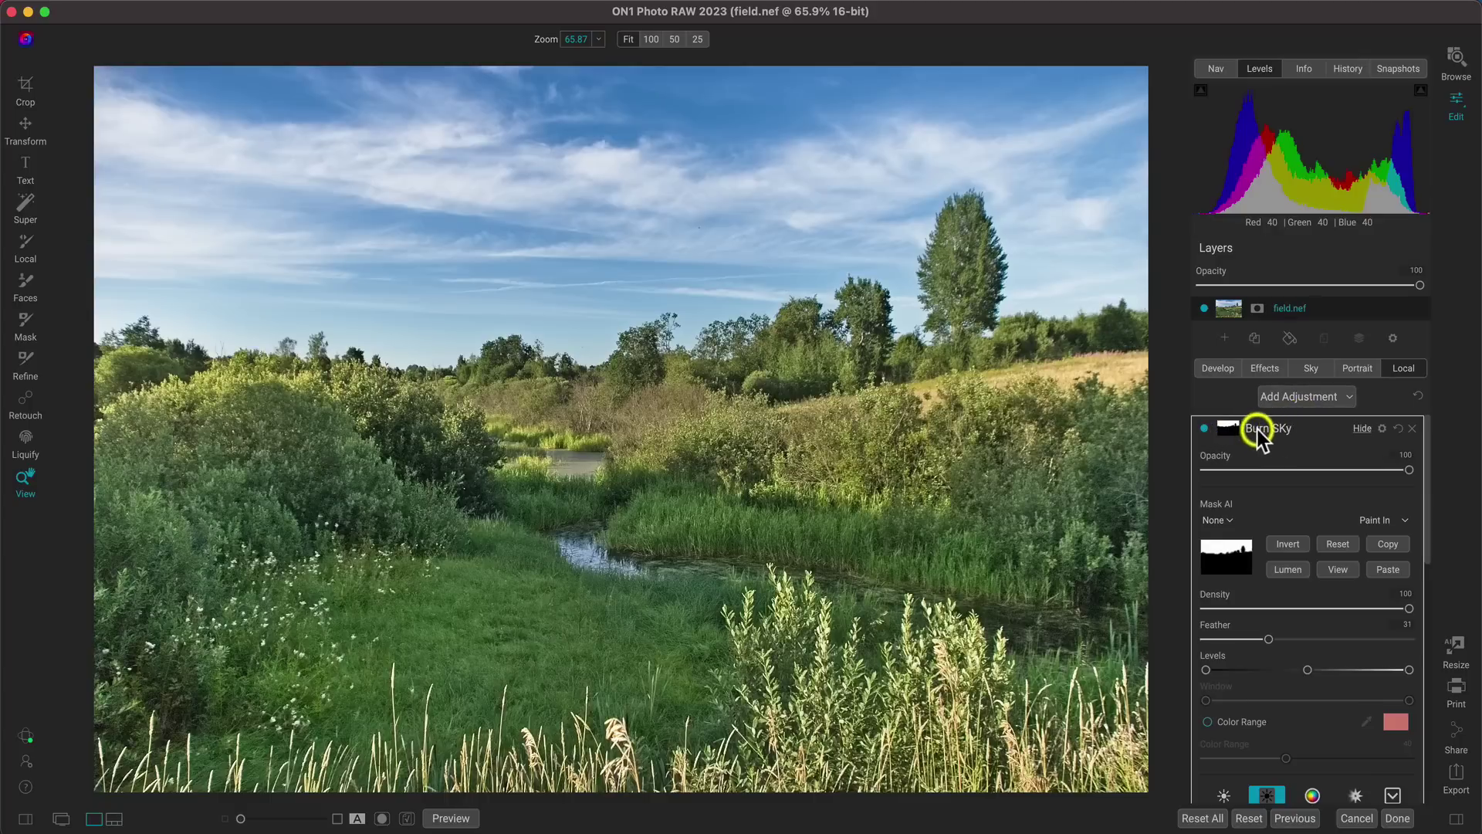
pyautogui.click(1205, 428)
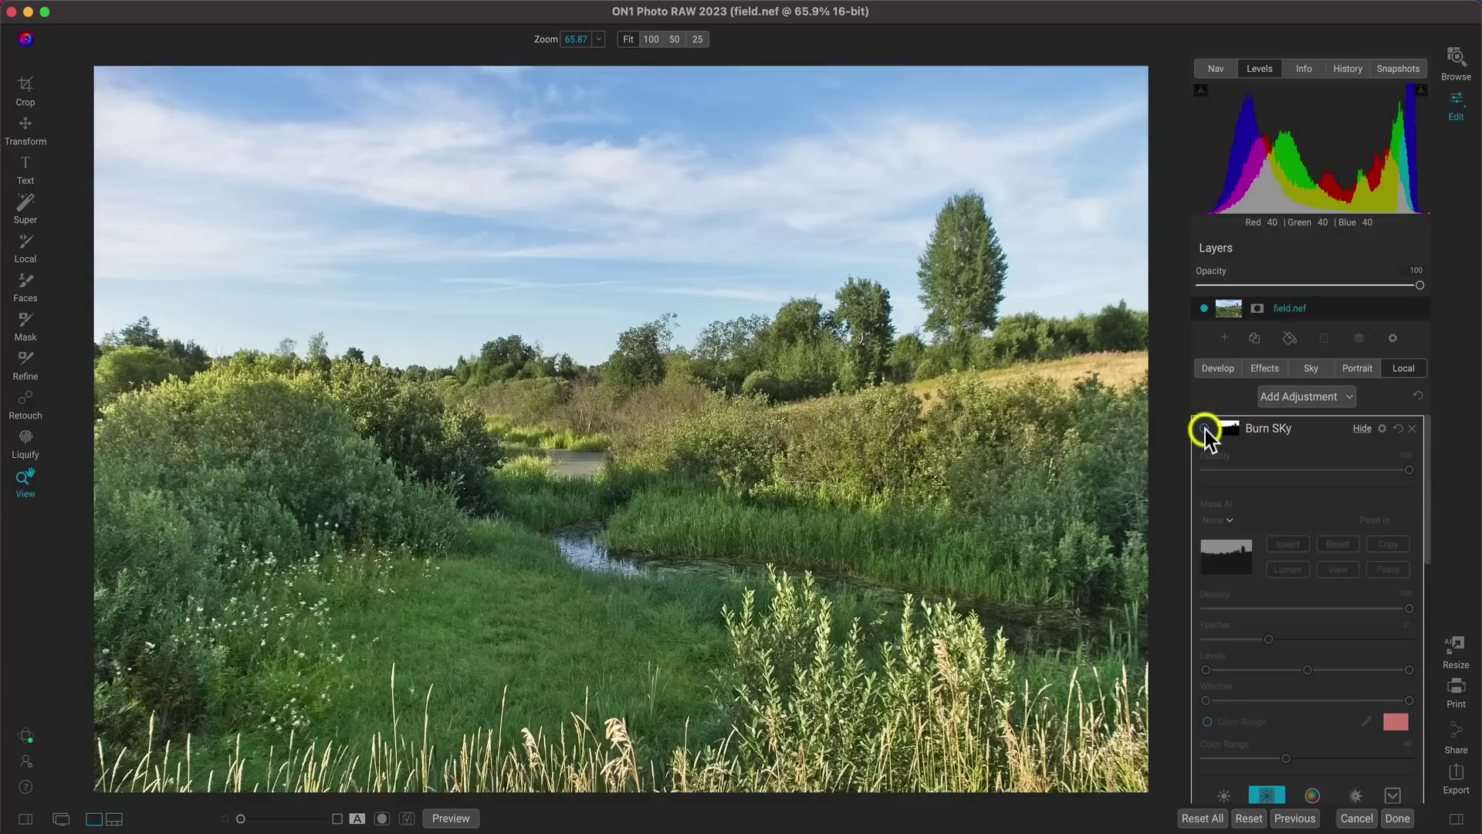
pyautogui.click(1205, 429)
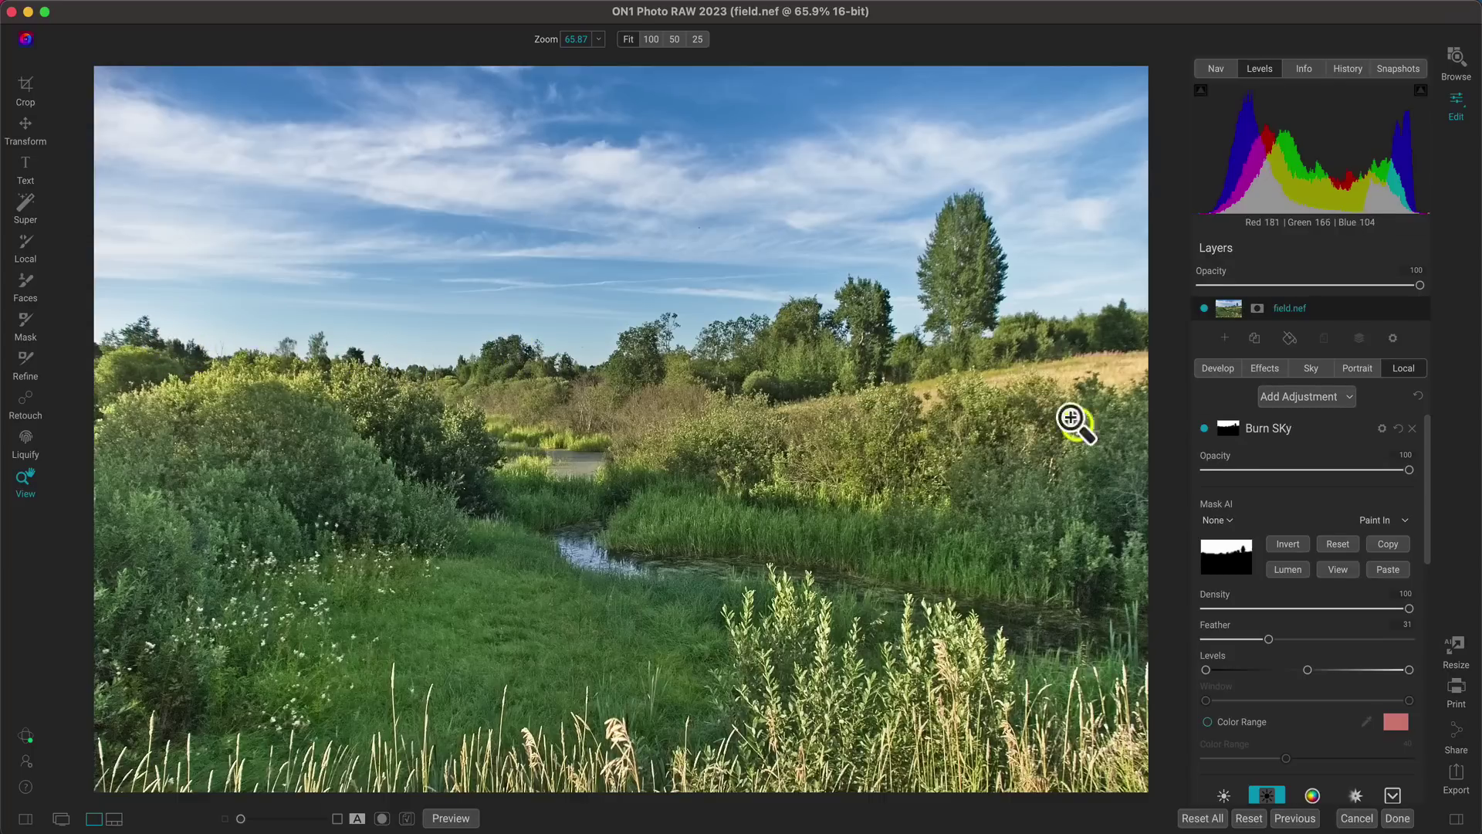
# Protect the shadows in the Burn SKy blending options with Shadows at 64, check the treeline up close, and fit the photo again
pyautogui.click(1382, 429)
pyautogui.scroll(-5, 1254, 457)
pyautogui.scroll(5, 1335, 536)
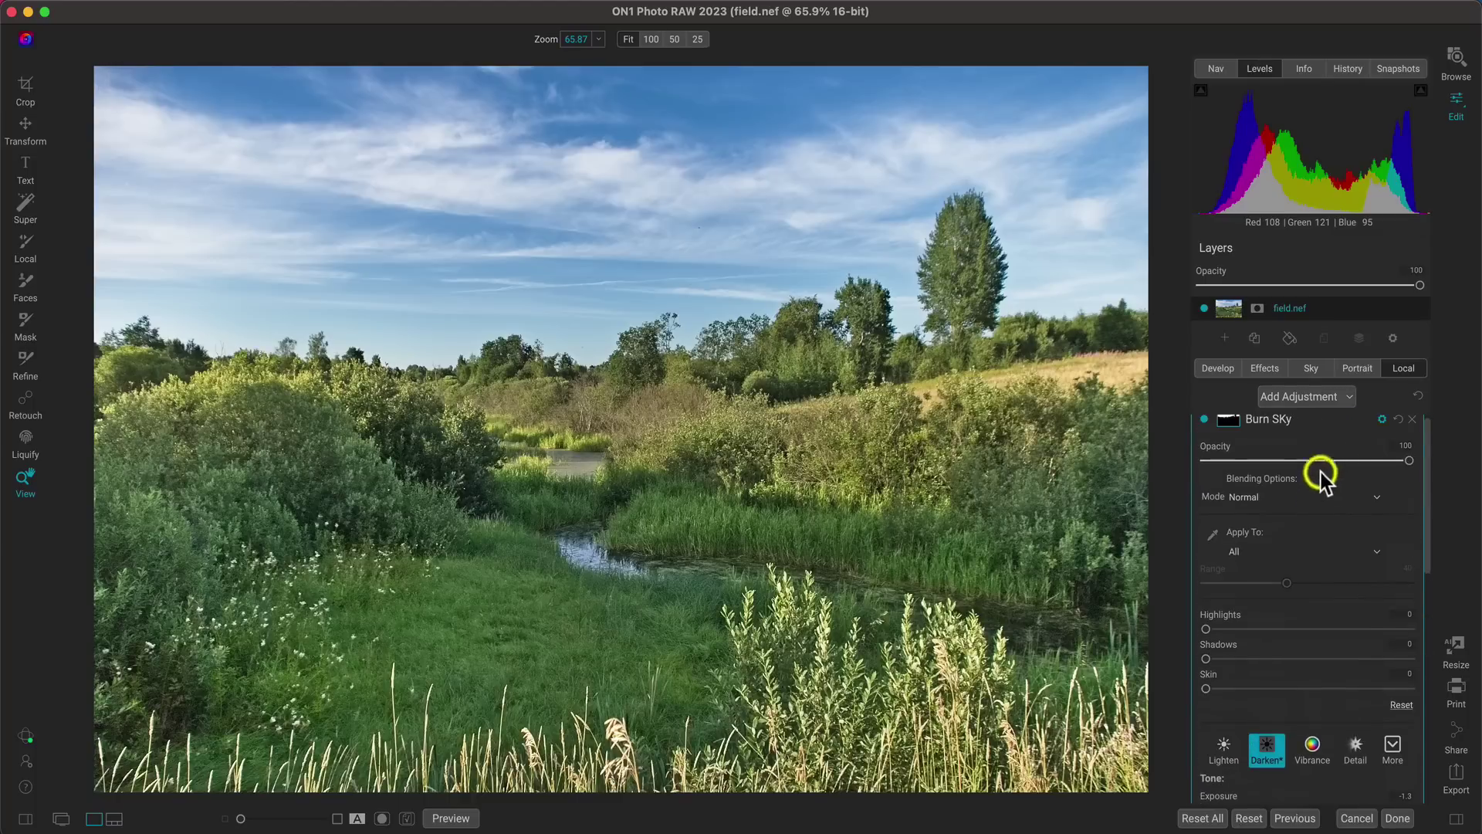
pyautogui.scroll(1, 1382, 475)
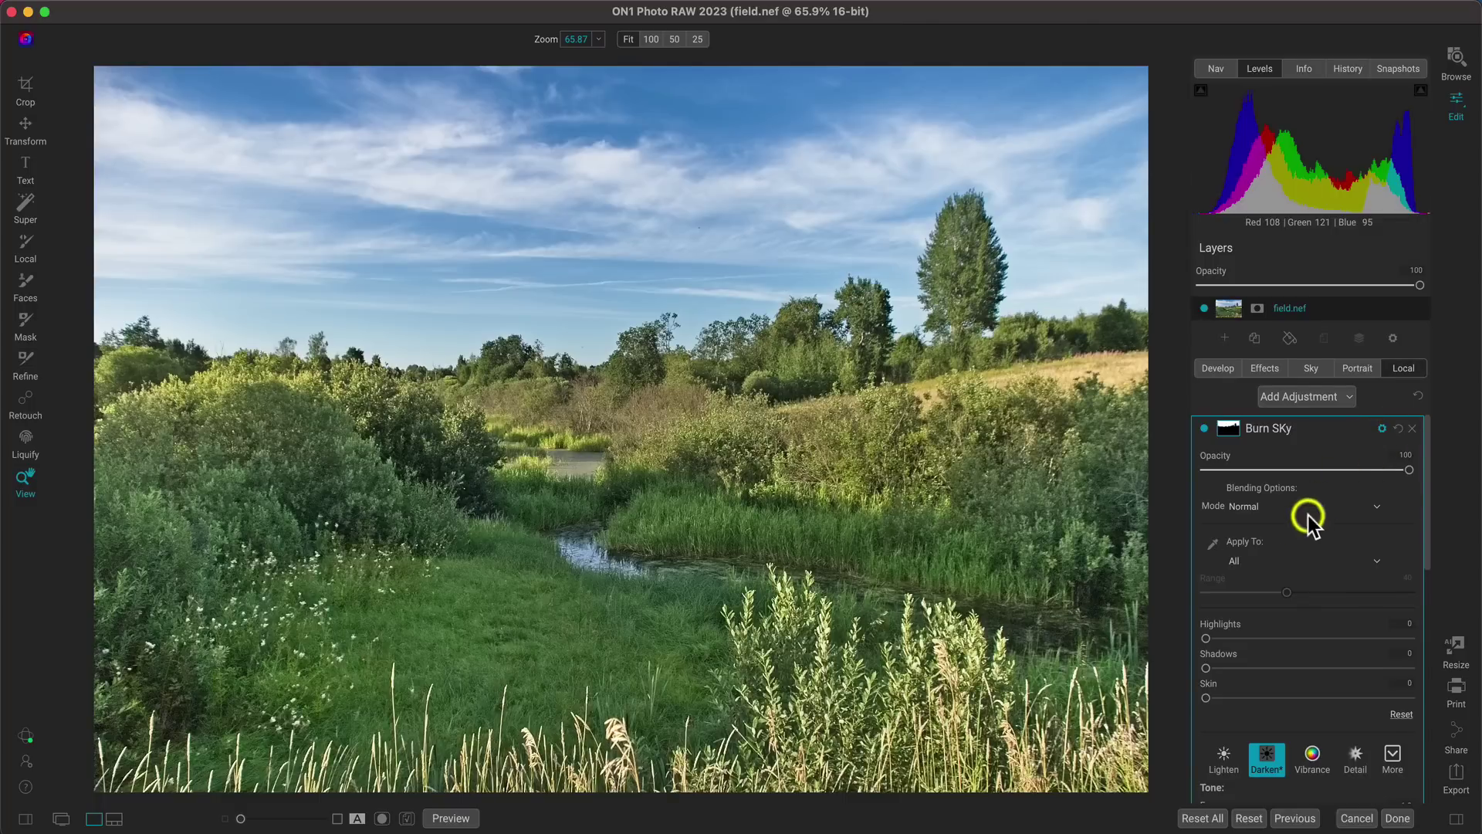
pyautogui.scroll(-2, 1305, 519)
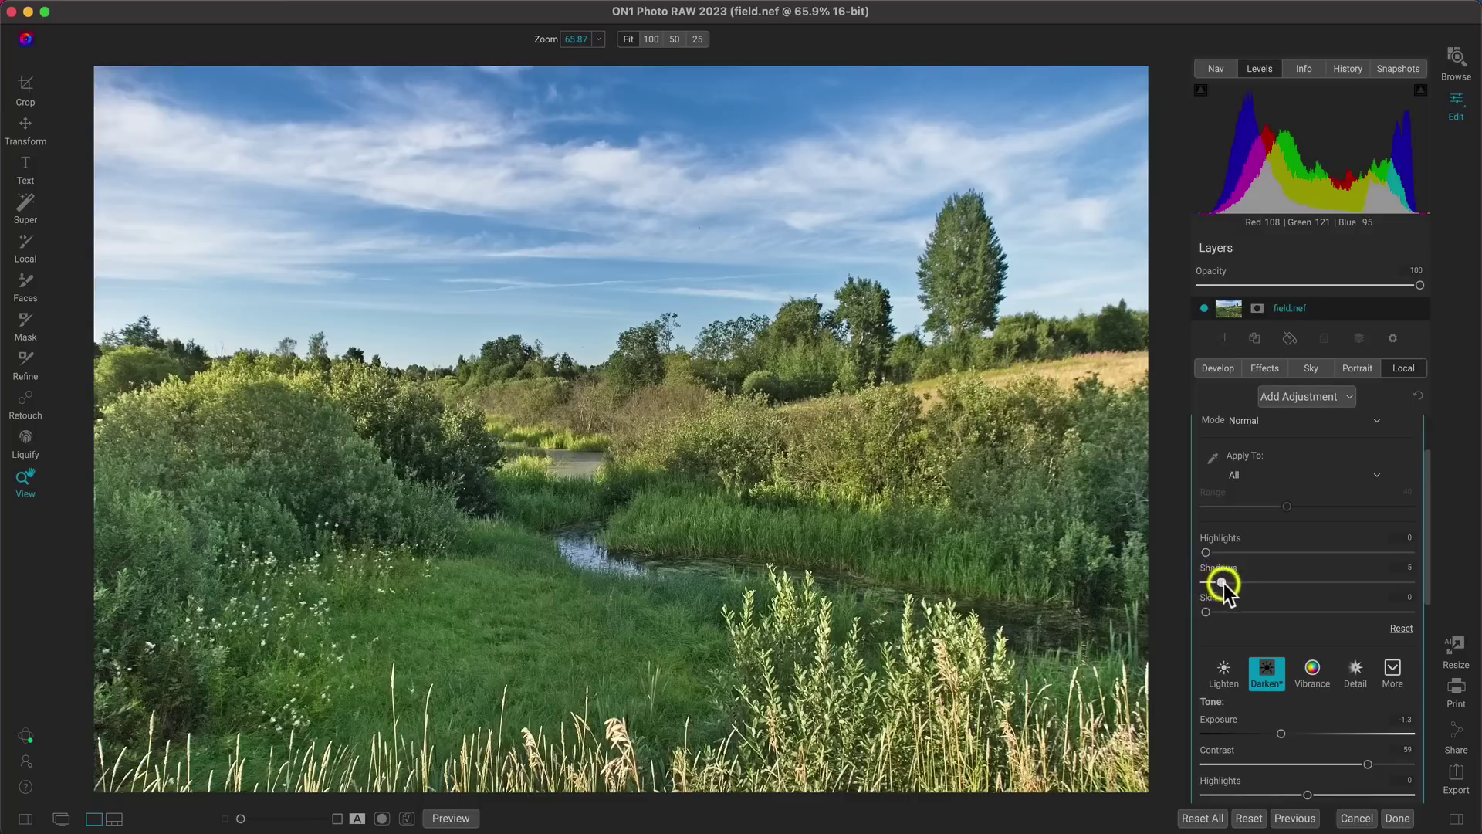
pyautogui.moveTo(1263, 585); pyautogui.dragTo(1319, 588)
pyautogui.click(425, 379)
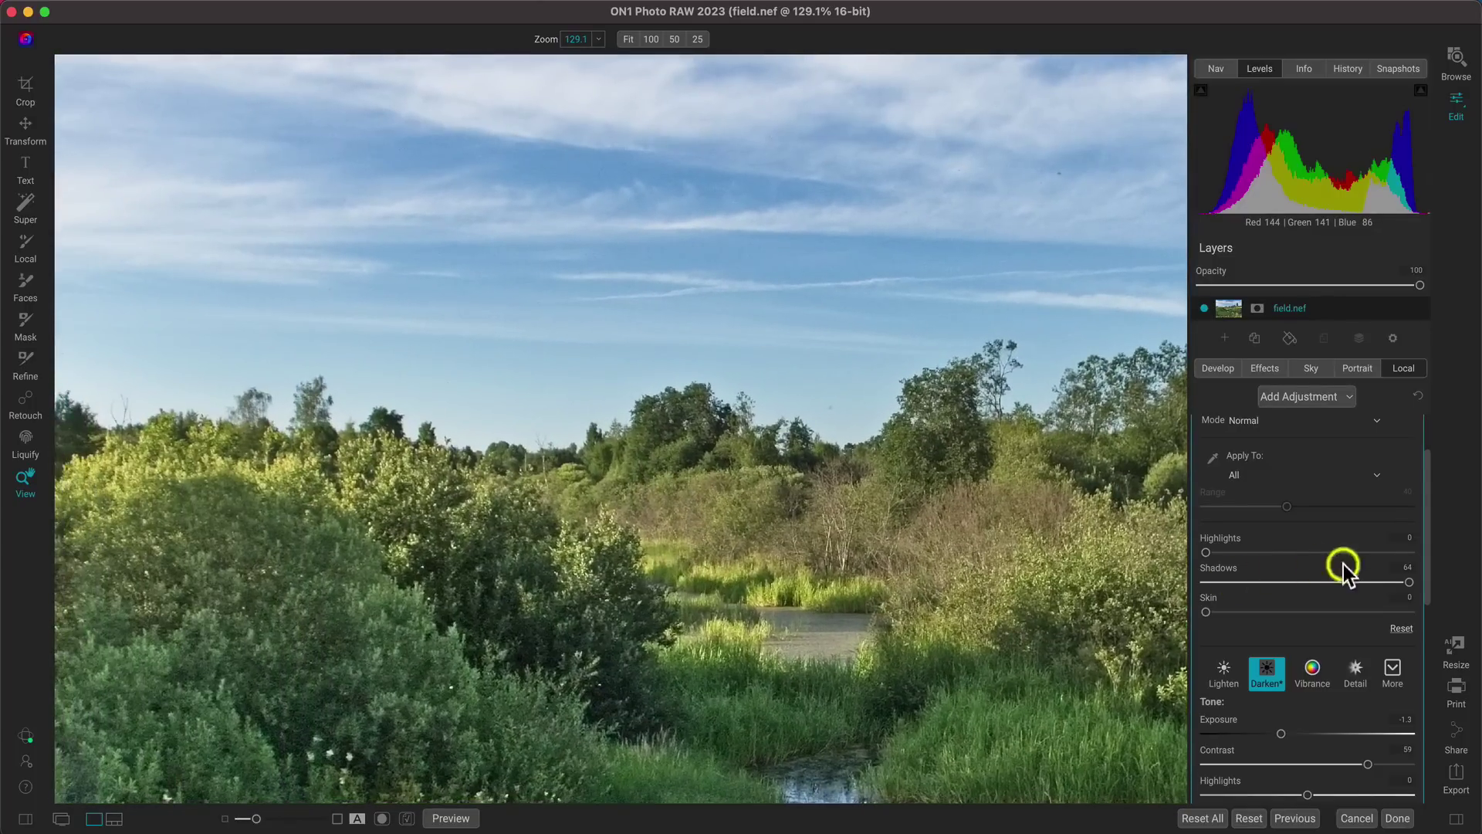
pyautogui.doubleClick(1310, 582)
pyautogui.moveTo(1346, 582); pyautogui.dragTo(1230, 576)
pyautogui.moveTo(1408, 605); pyautogui.dragTo(1474, 618)
pyautogui.scroll(2, 1329, 550)
pyautogui.press('super+0')
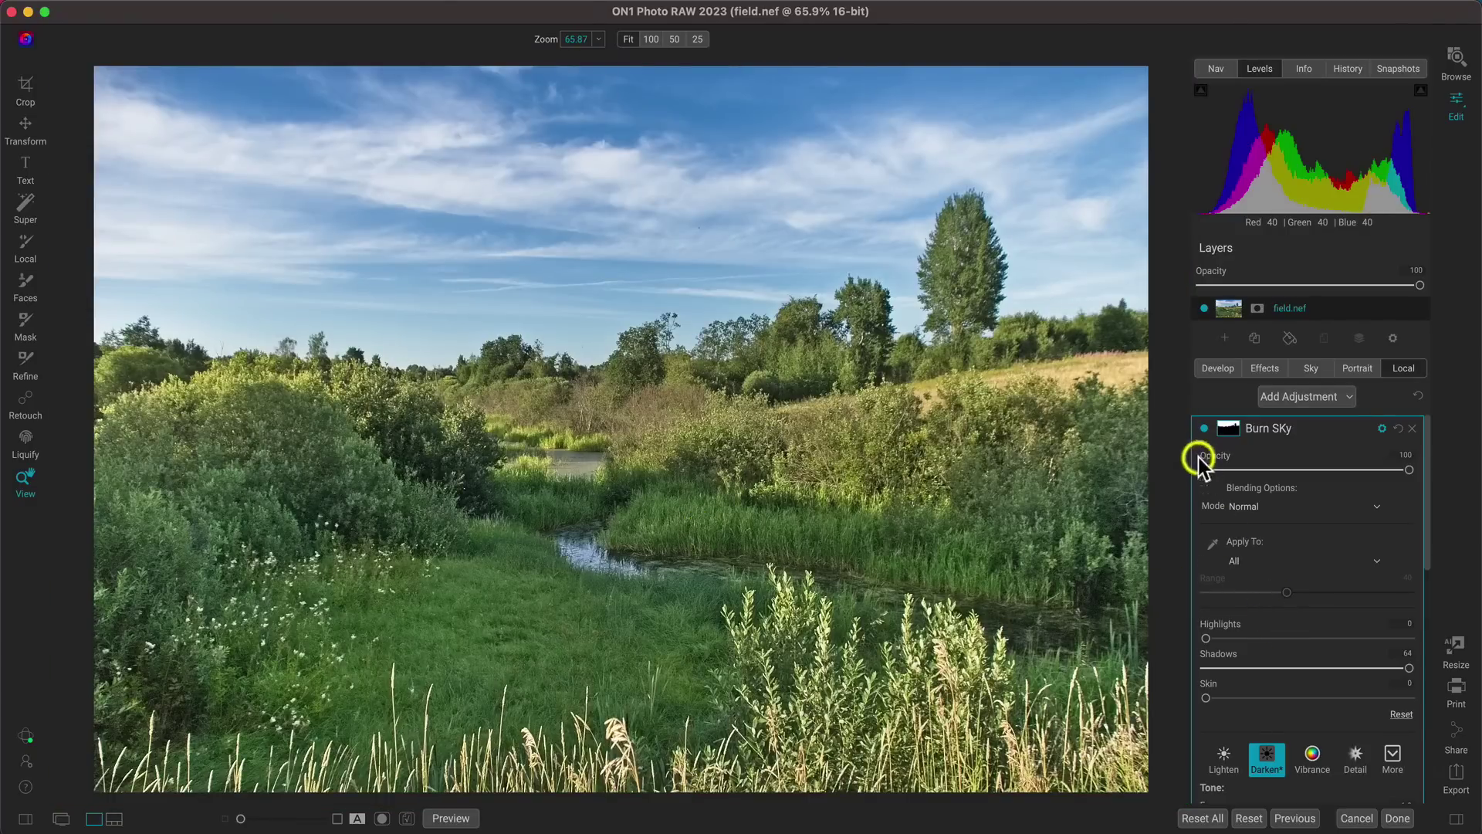
# Compare the field photo without Burn SKy and without any edits, and collapse the adjustment's settings
pyautogui.click(1204, 428)
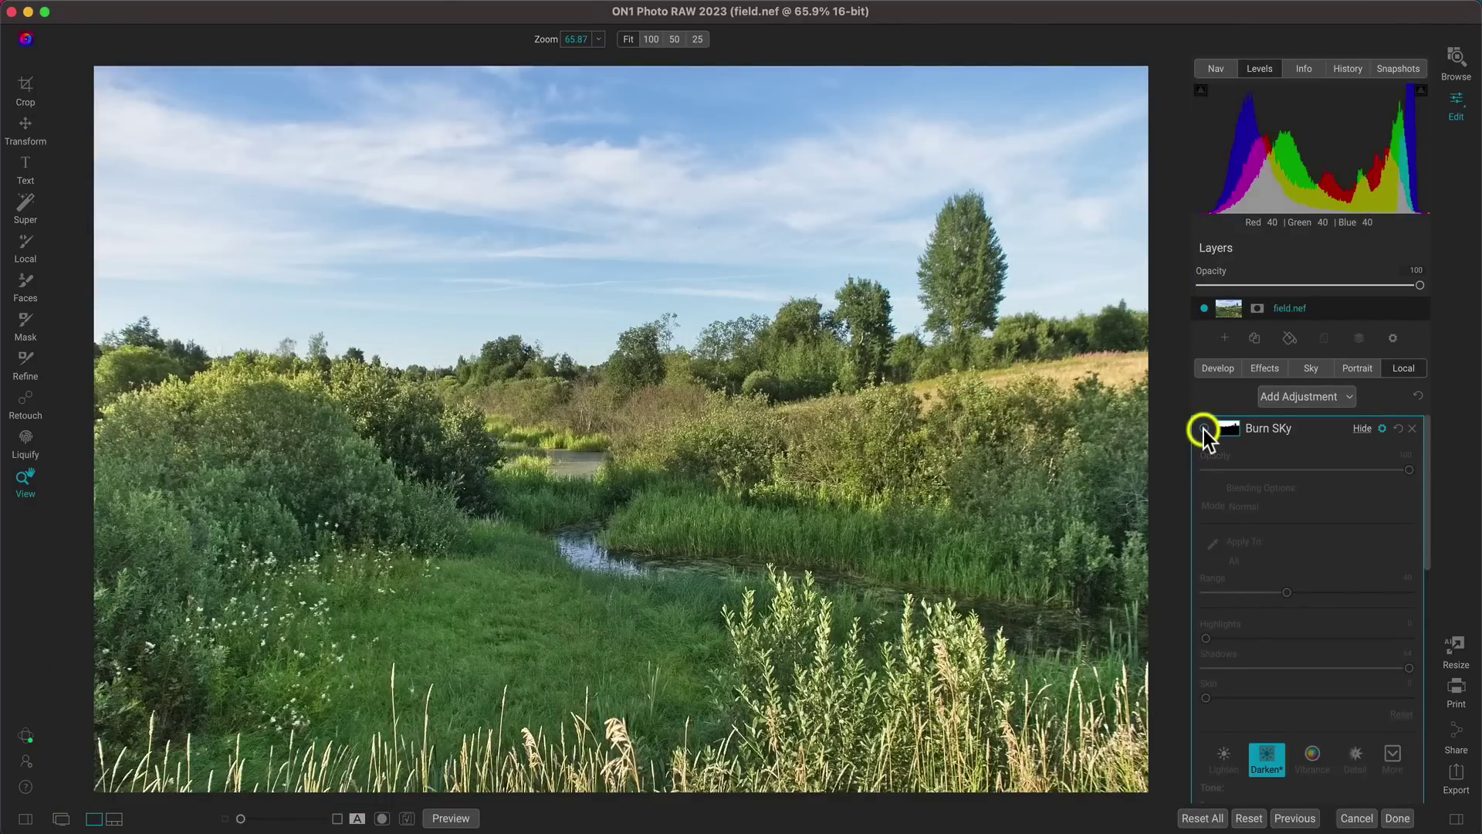
pyautogui.click(1203, 429)
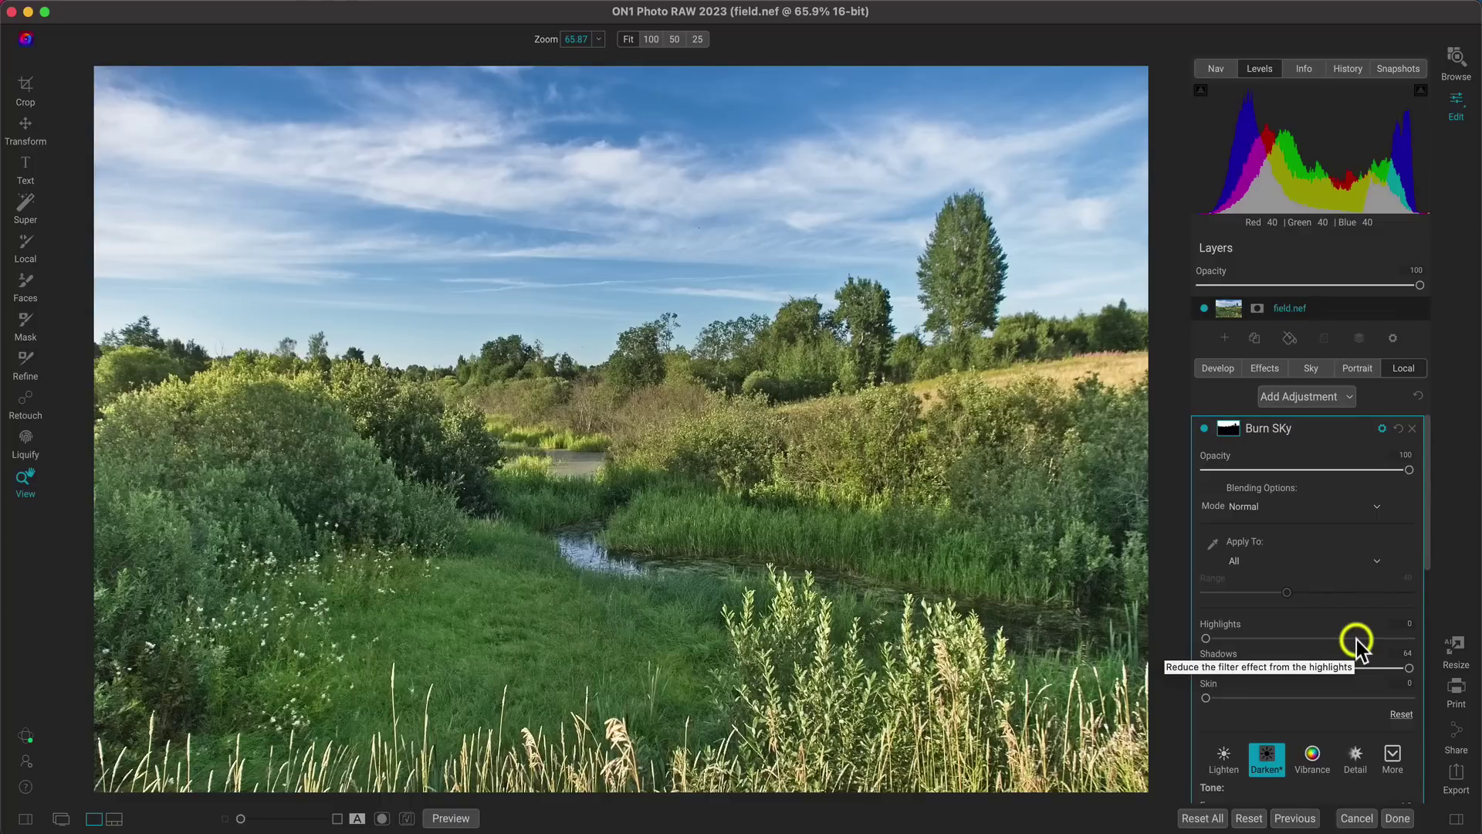
pyautogui.press('\\')
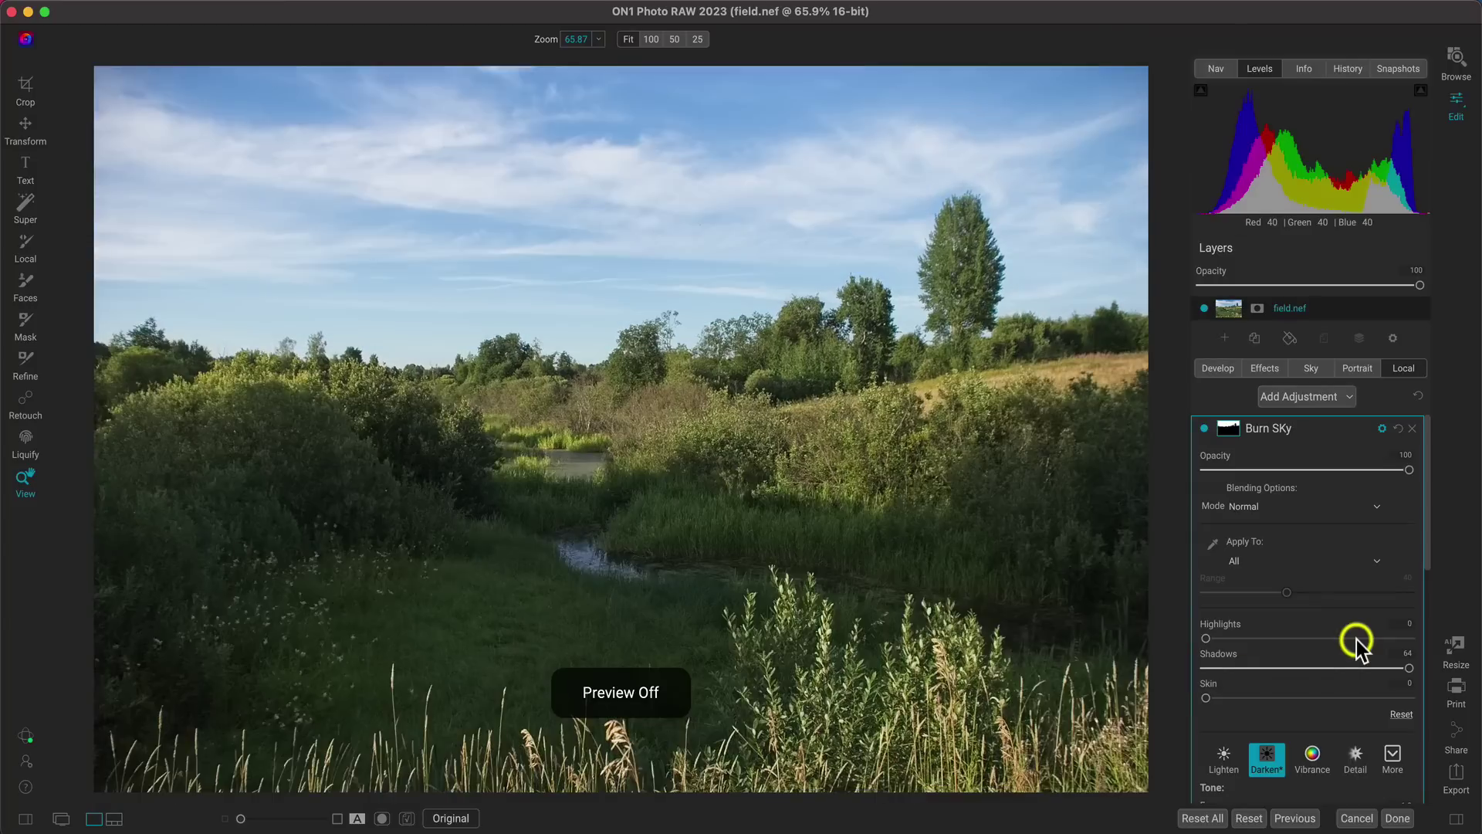
pyautogui.press('\\')
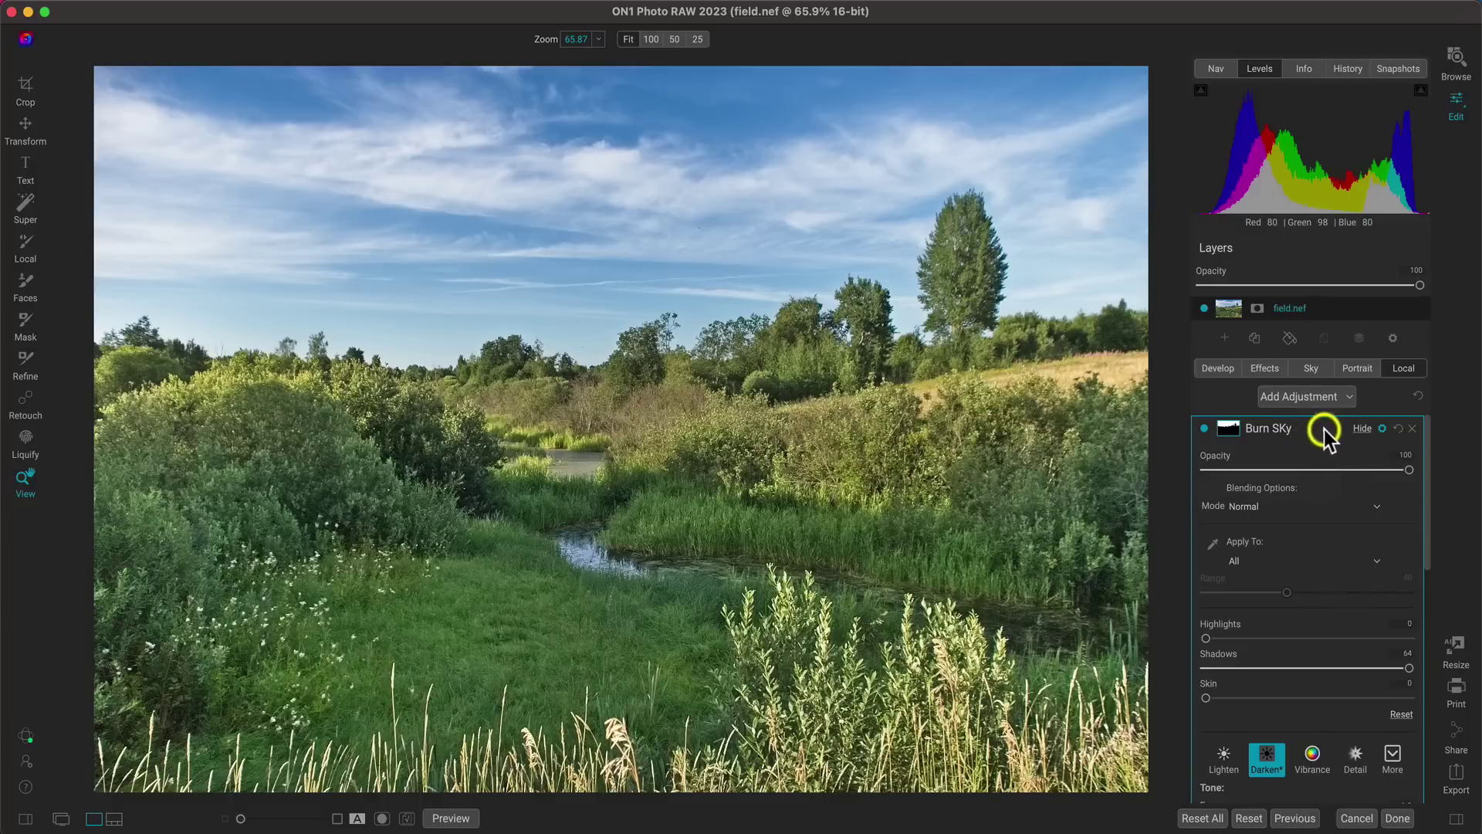
pyautogui.click(1359, 428)
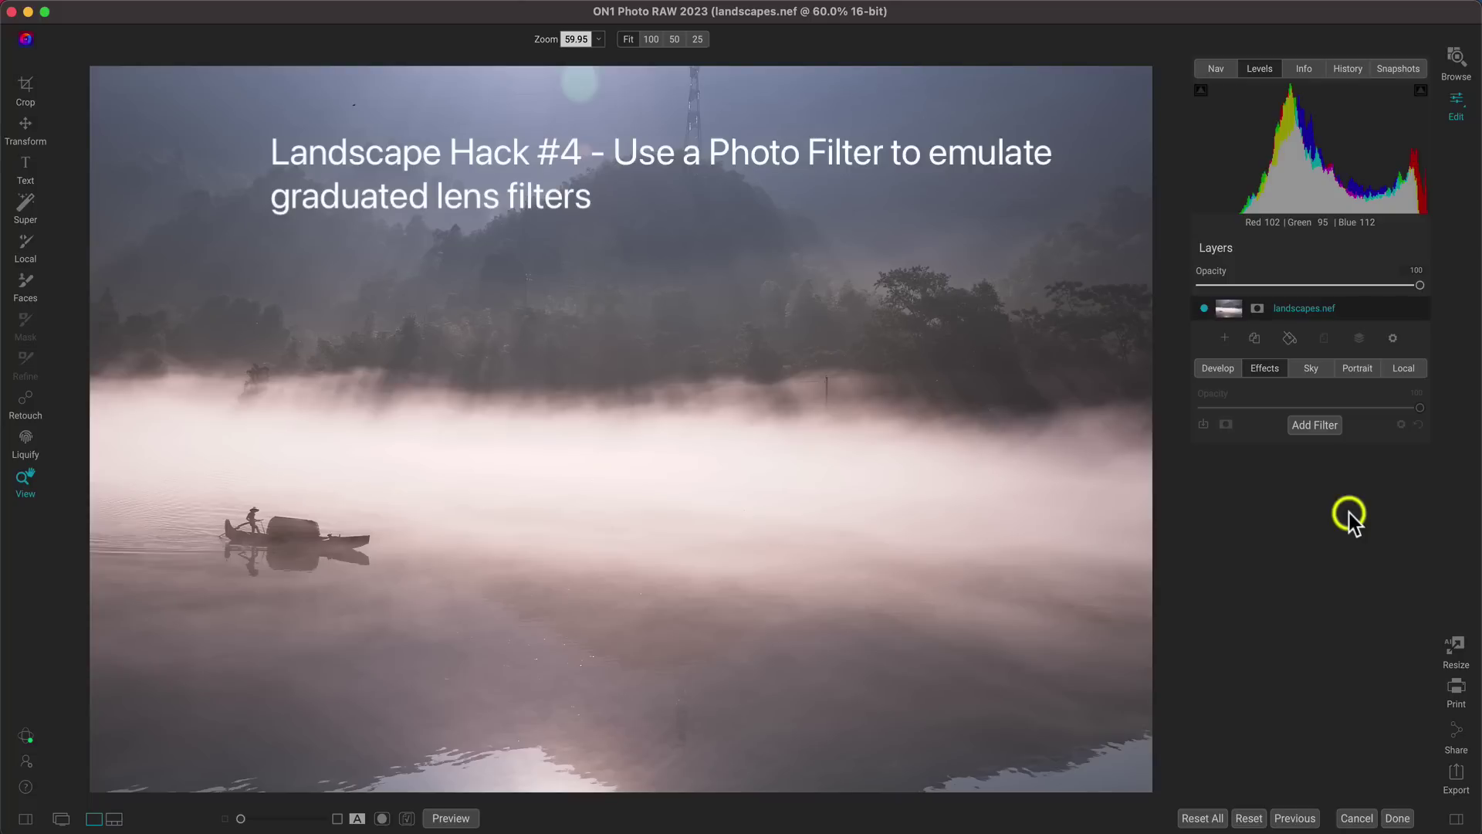
# Add a Solid blue Photo Filter to landscapes.nef, set its Amount to 52, and compare the photo with and without it
pyautogui.click(1322, 427)
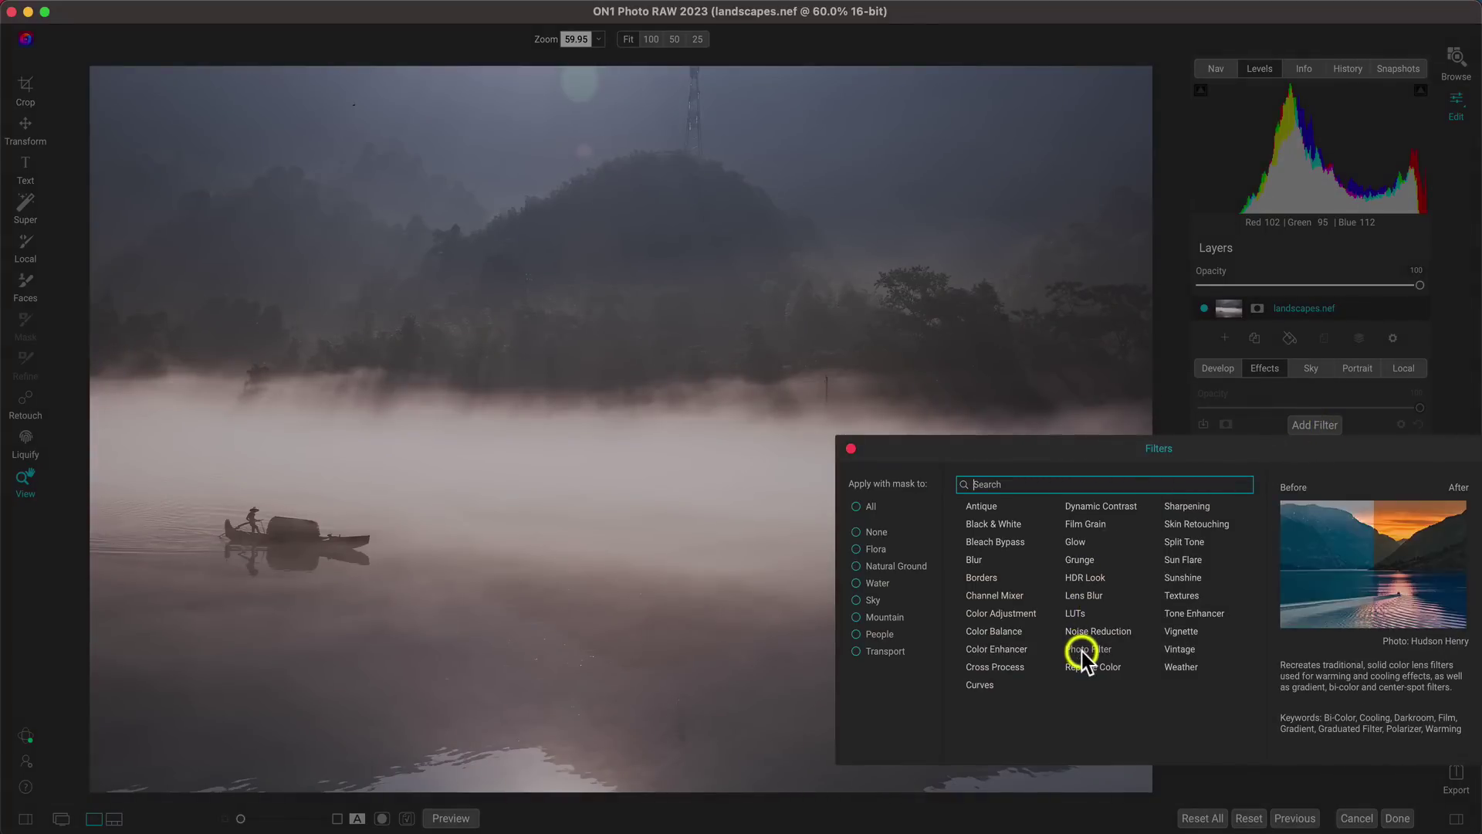
pyautogui.click(1084, 652)
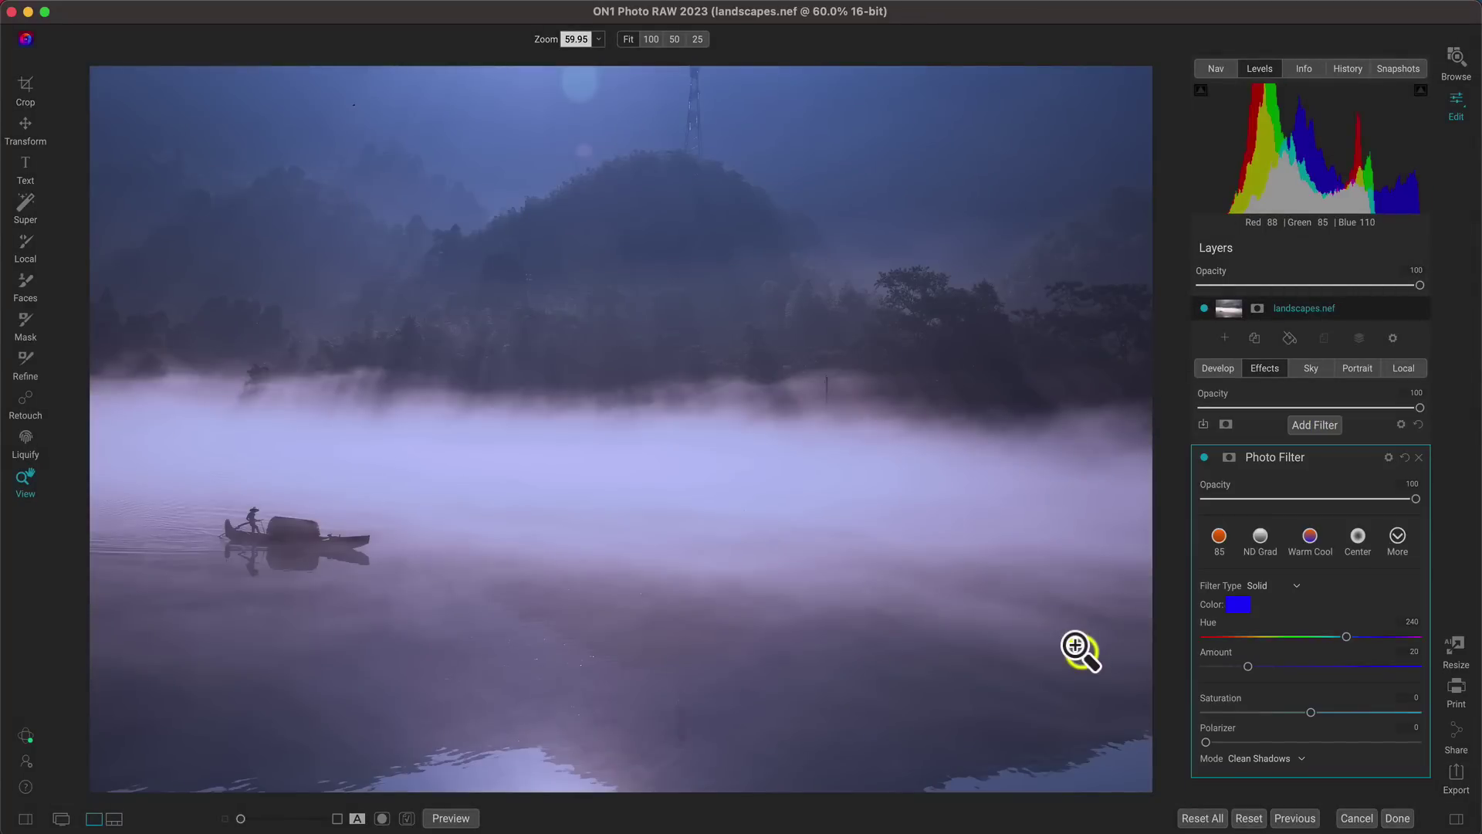
pyautogui.click(1296, 586)
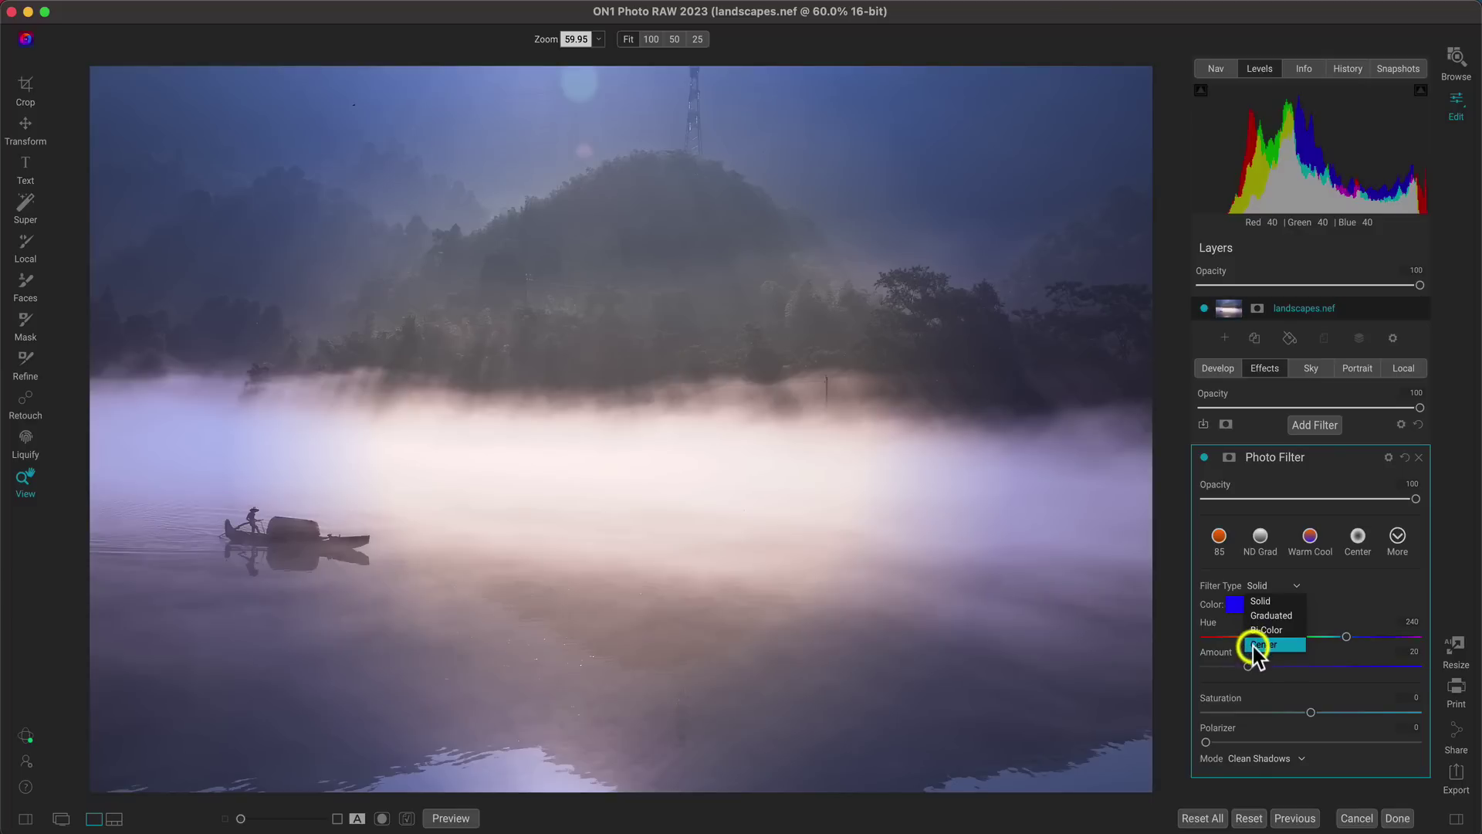
pyautogui.click(1294, 596)
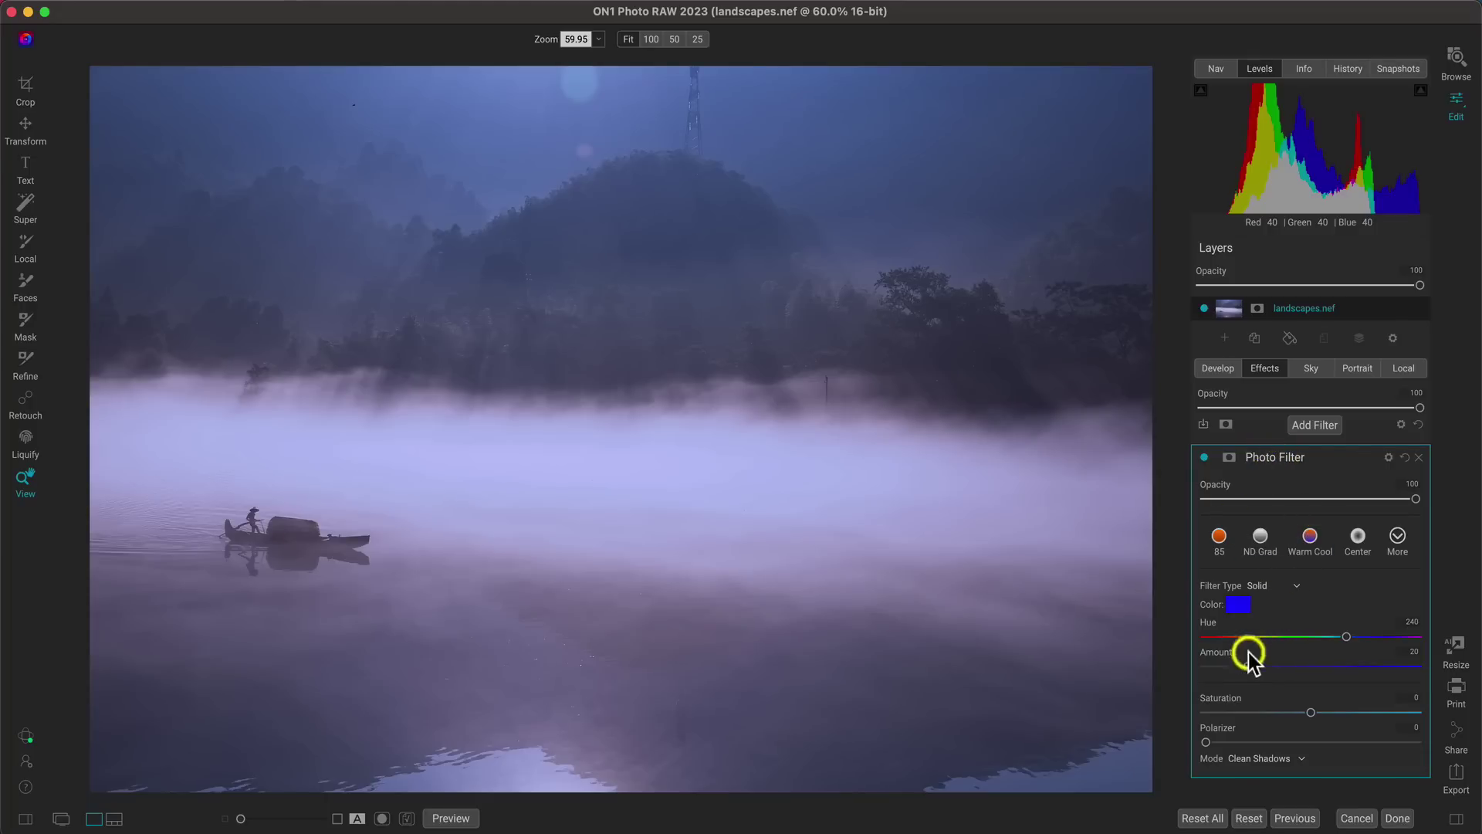
pyautogui.moveTo(1248, 667); pyautogui.dragTo(1313, 667)
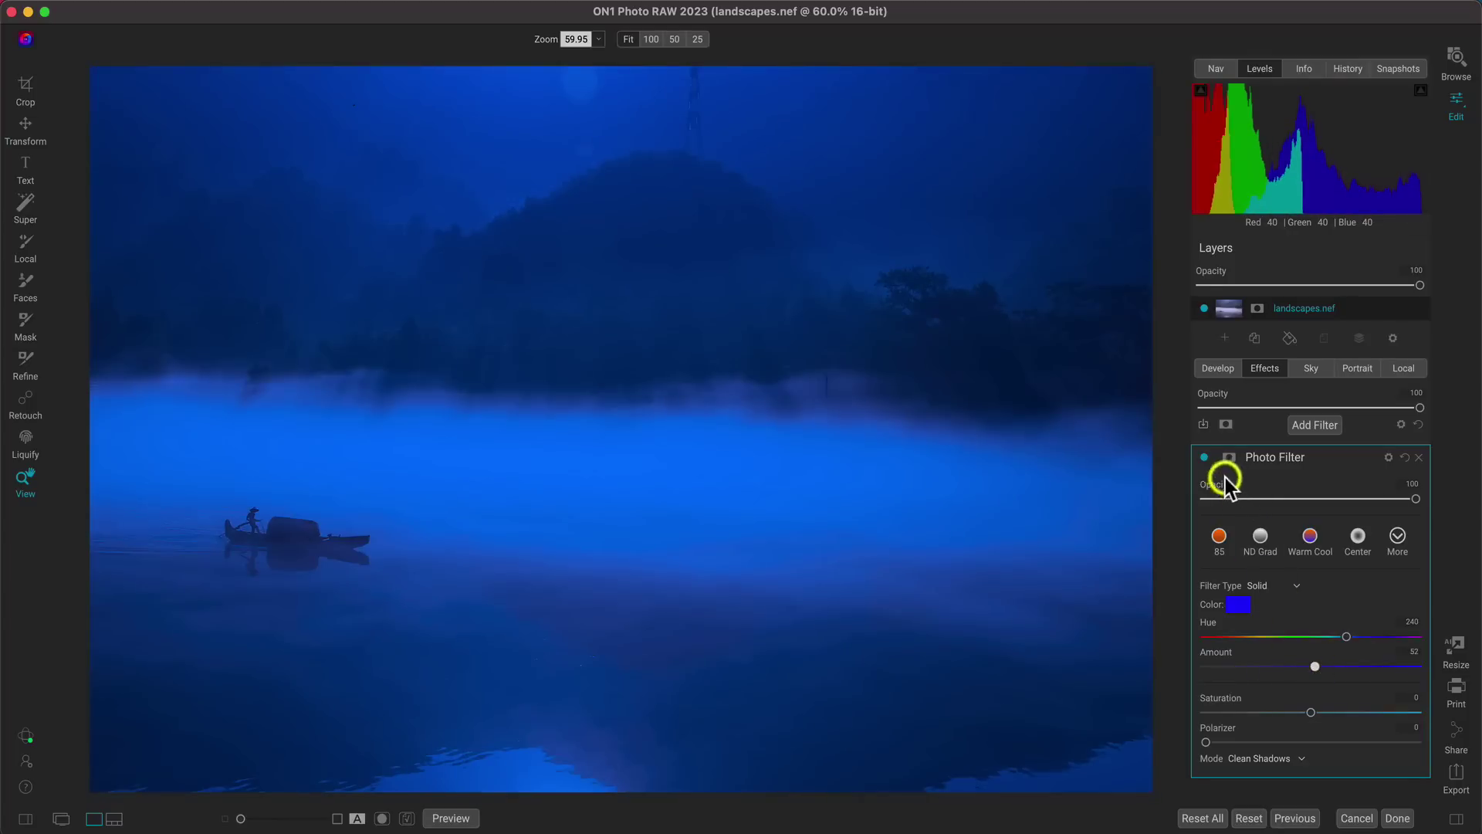
pyautogui.click(1204, 457)
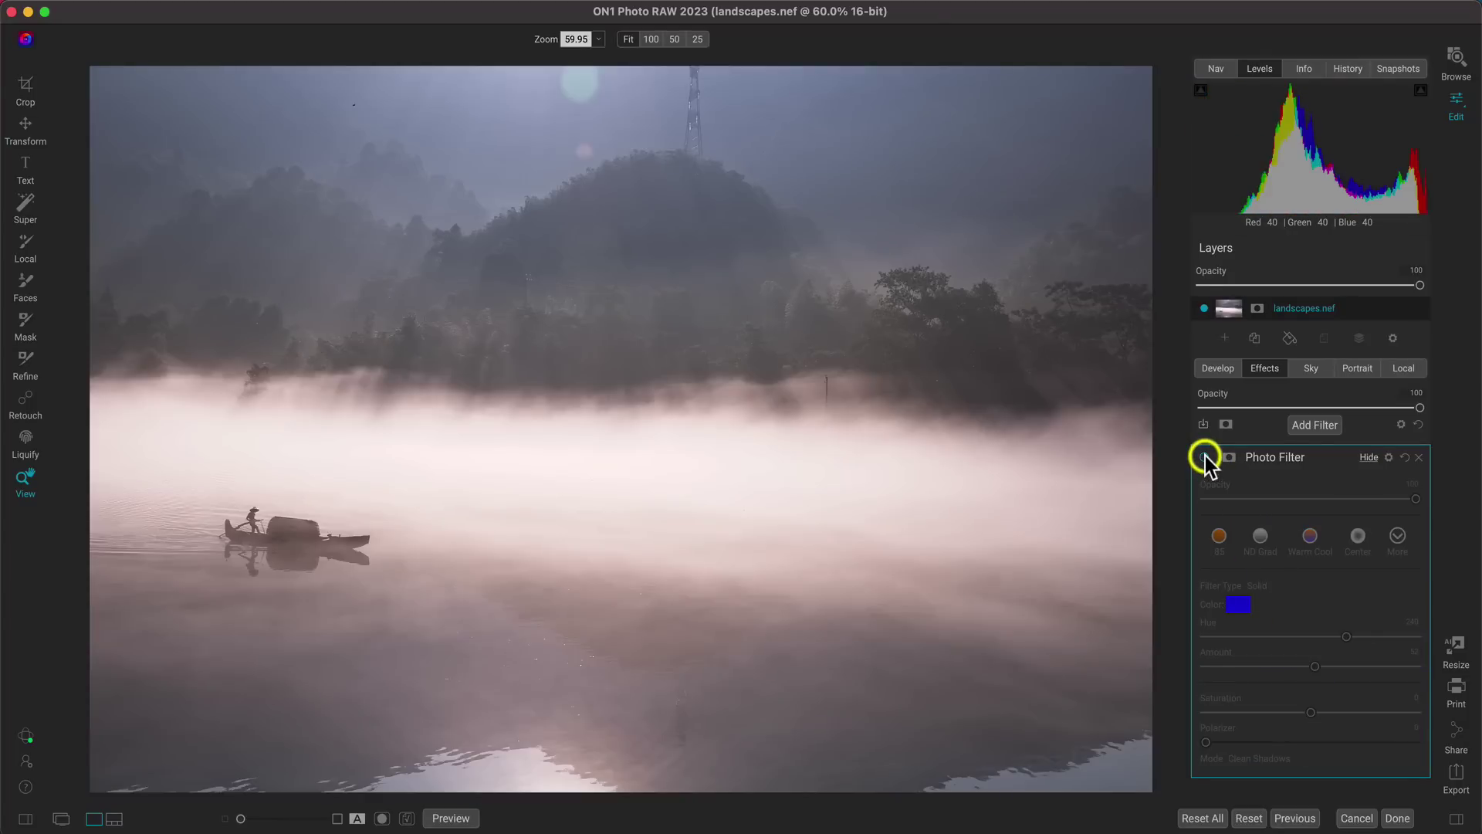
pyautogui.click(1204, 457)
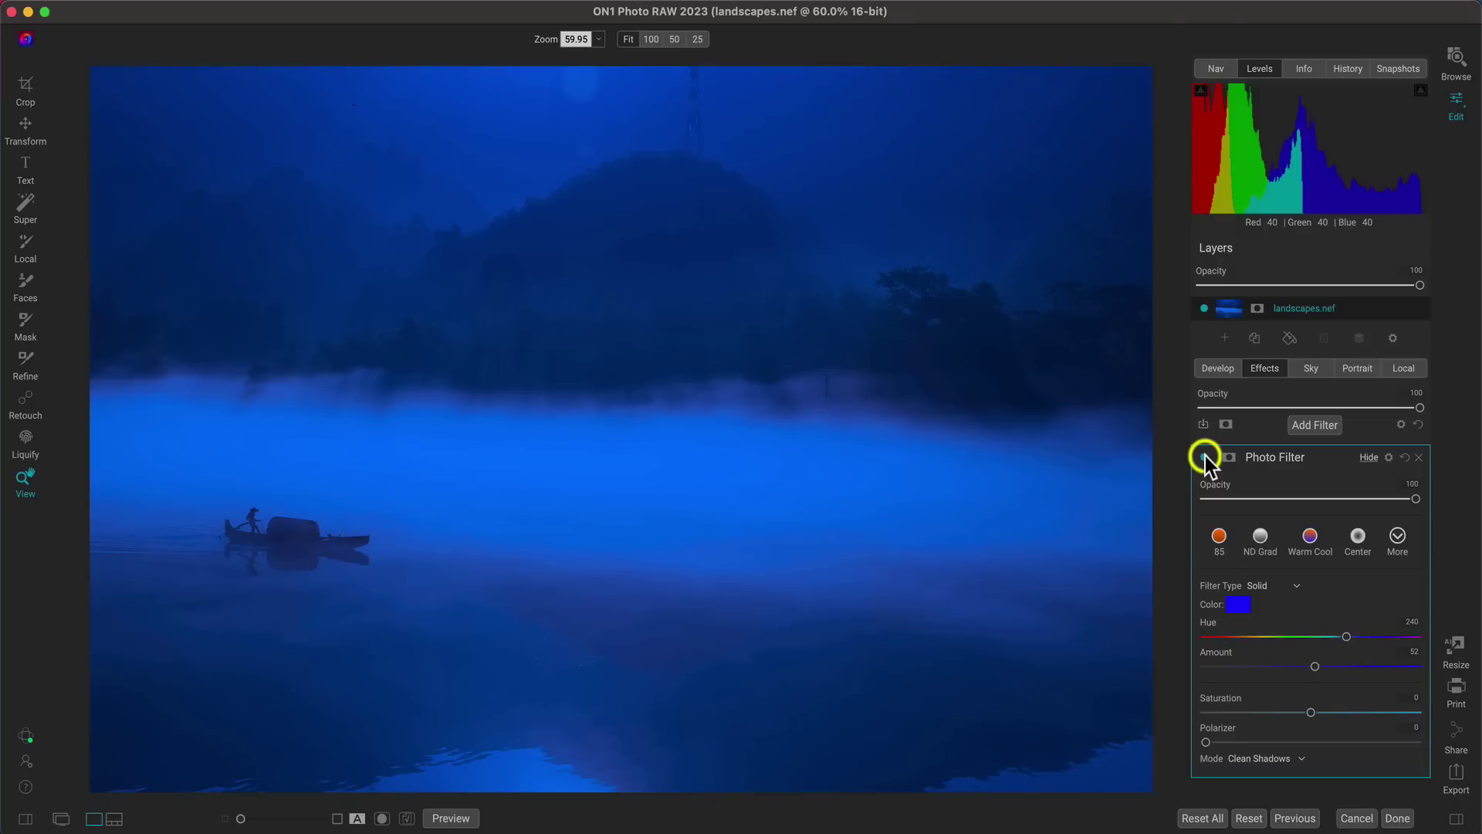
# Change the Photo Filter's type to Graduated and its position to Top Half Fast
pyautogui.click(1285, 582)
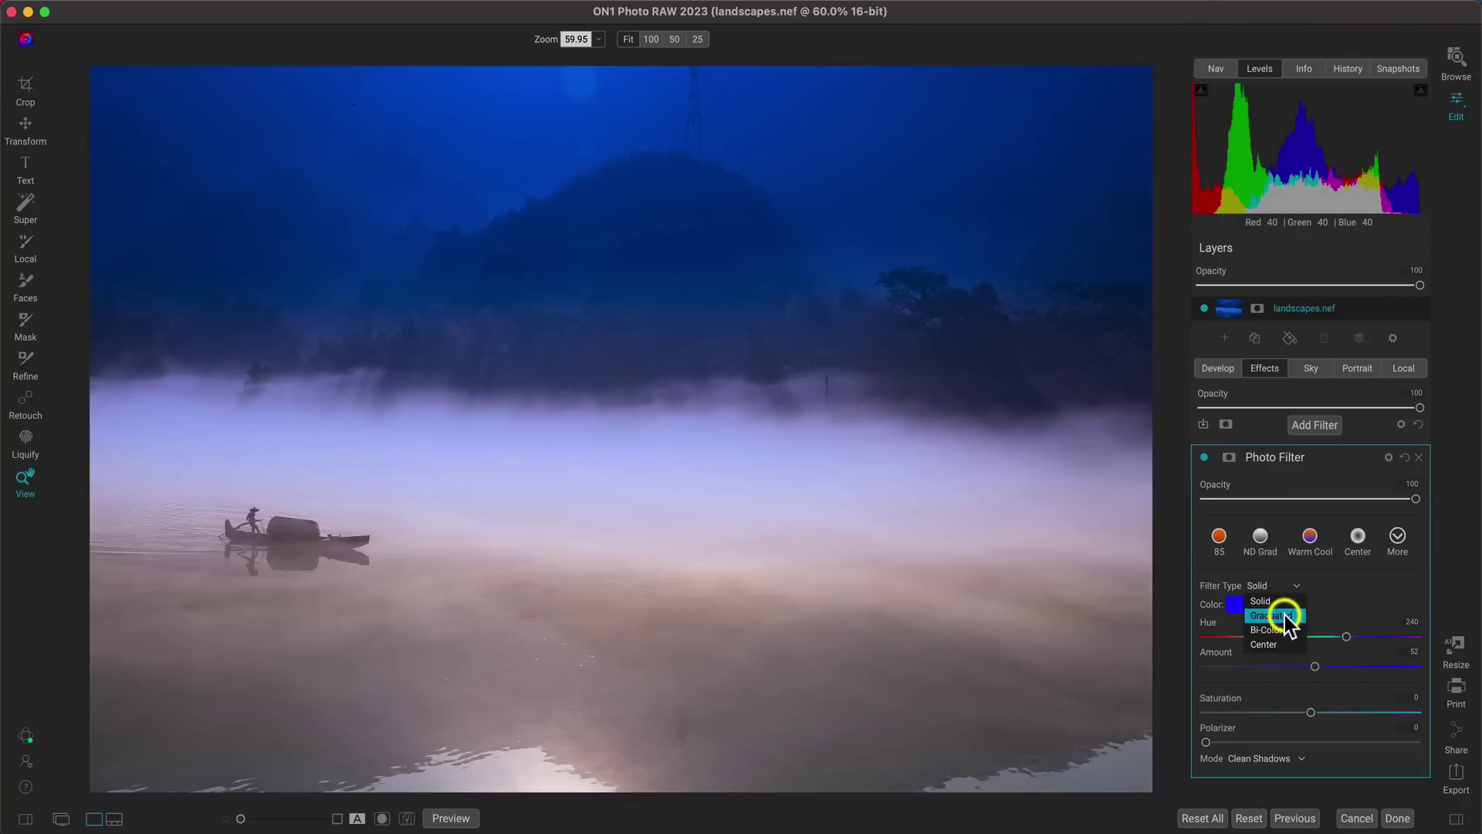
pyautogui.click(1284, 614)
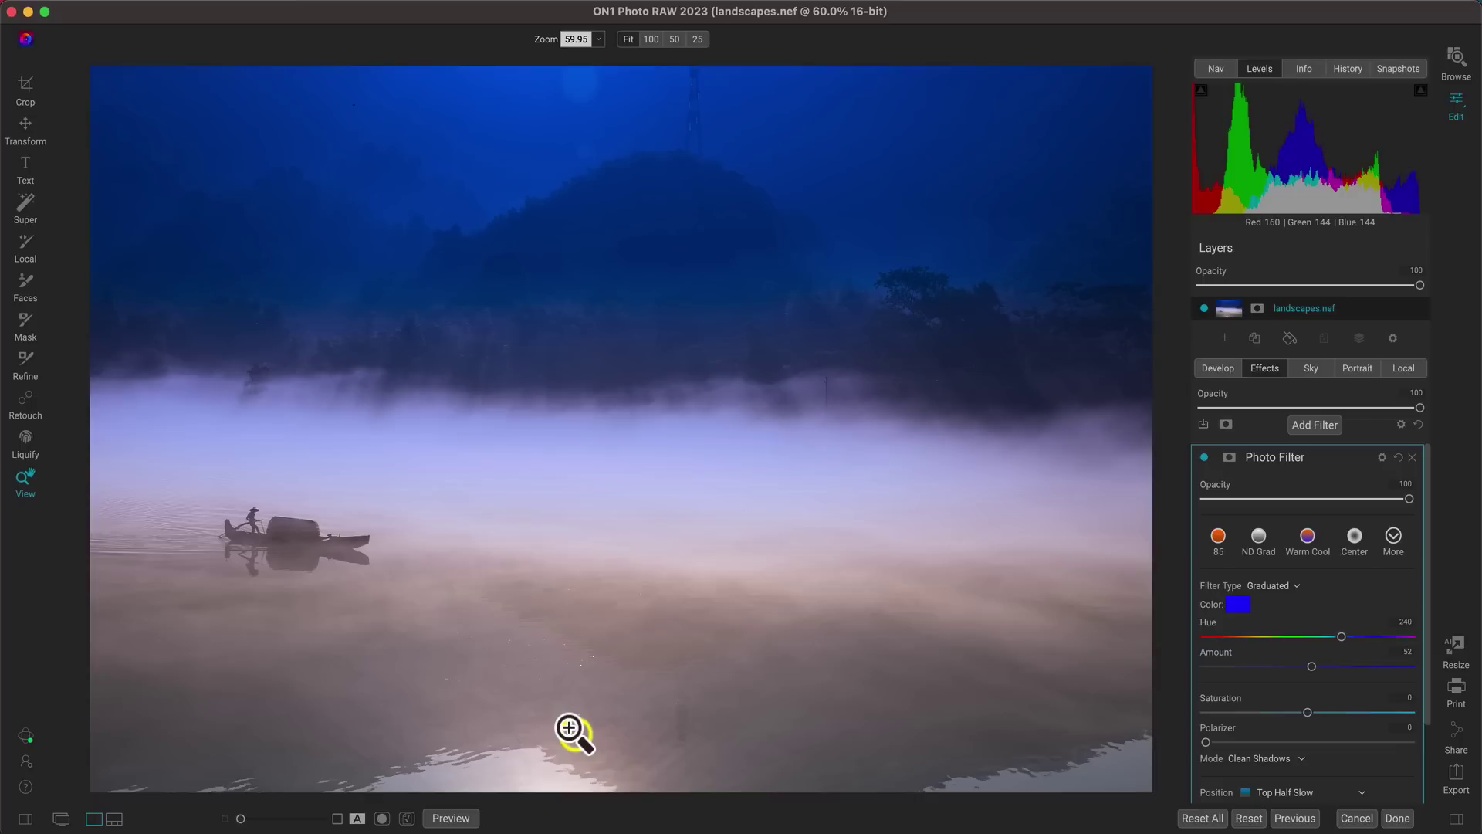
pyautogui.scroll(-2, 1329, 596)
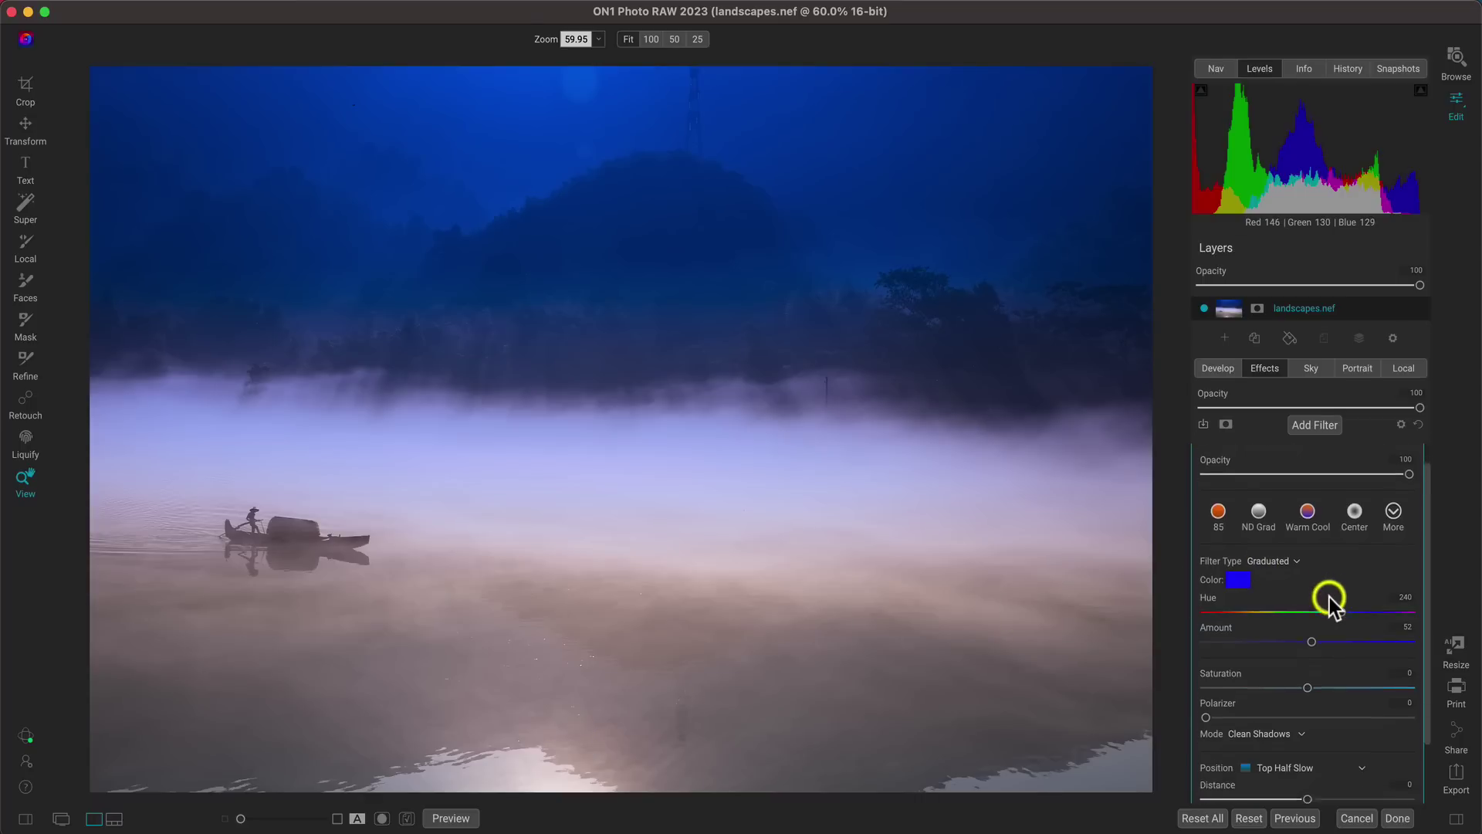
pyautogui.scroll(-3, 1330, 596)
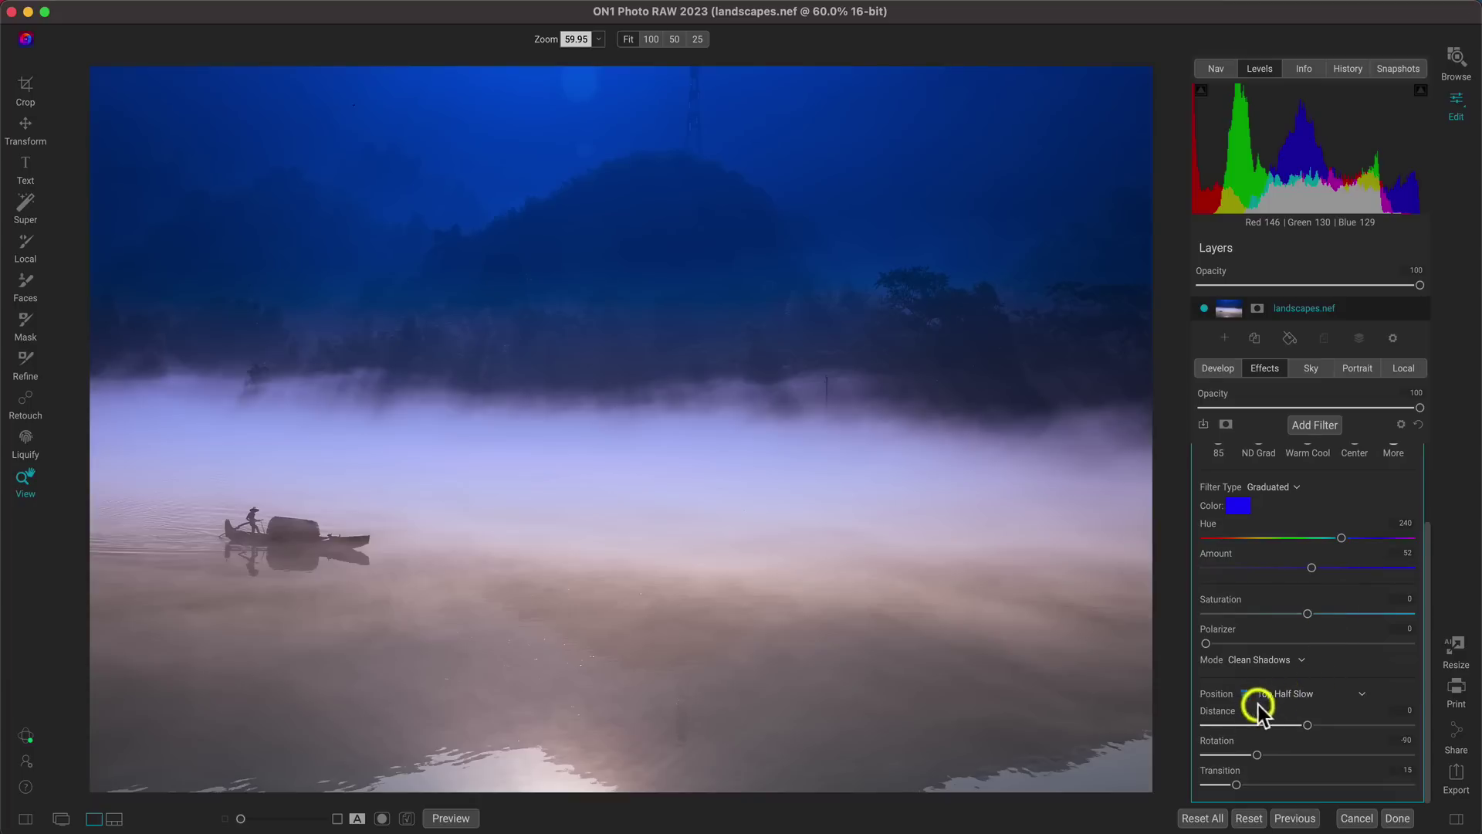
pyautogui.click(1327, 694)
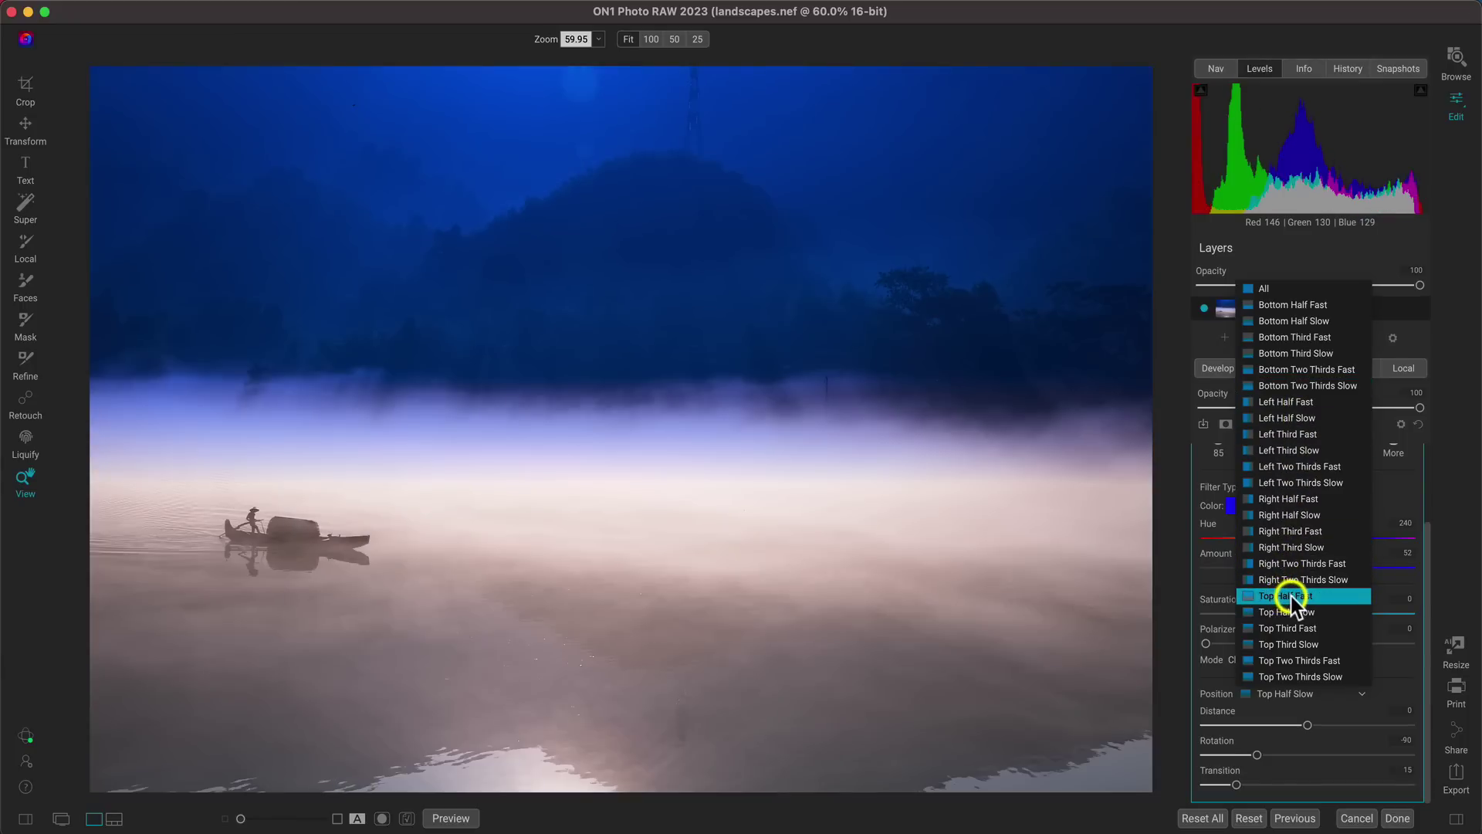
pyautogui.click(1289, 596)
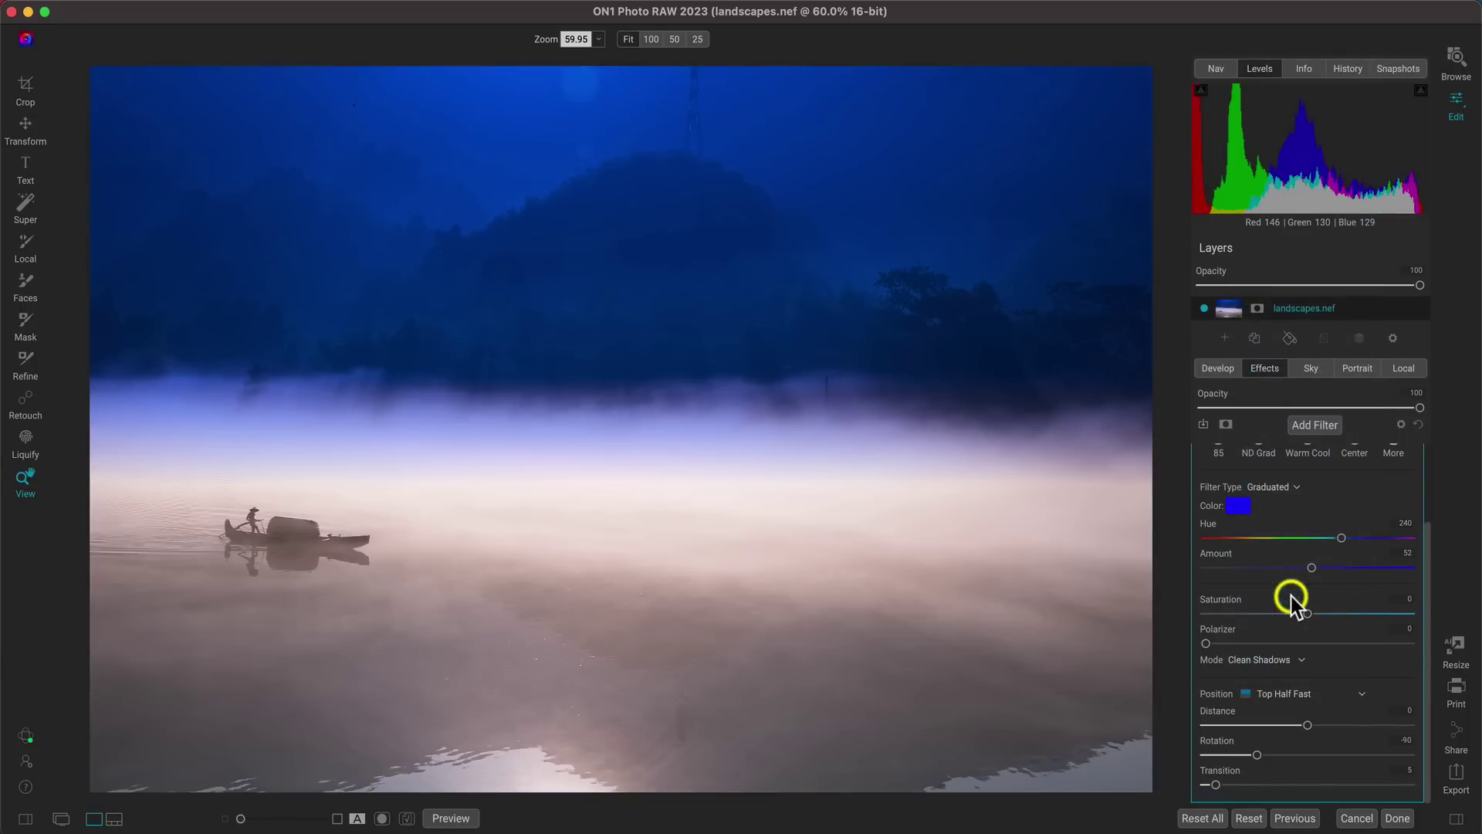
# Change the graduated Photo Filter's color to orange with a hue of 44
pyautogui.scroll(3, 1325, 513)
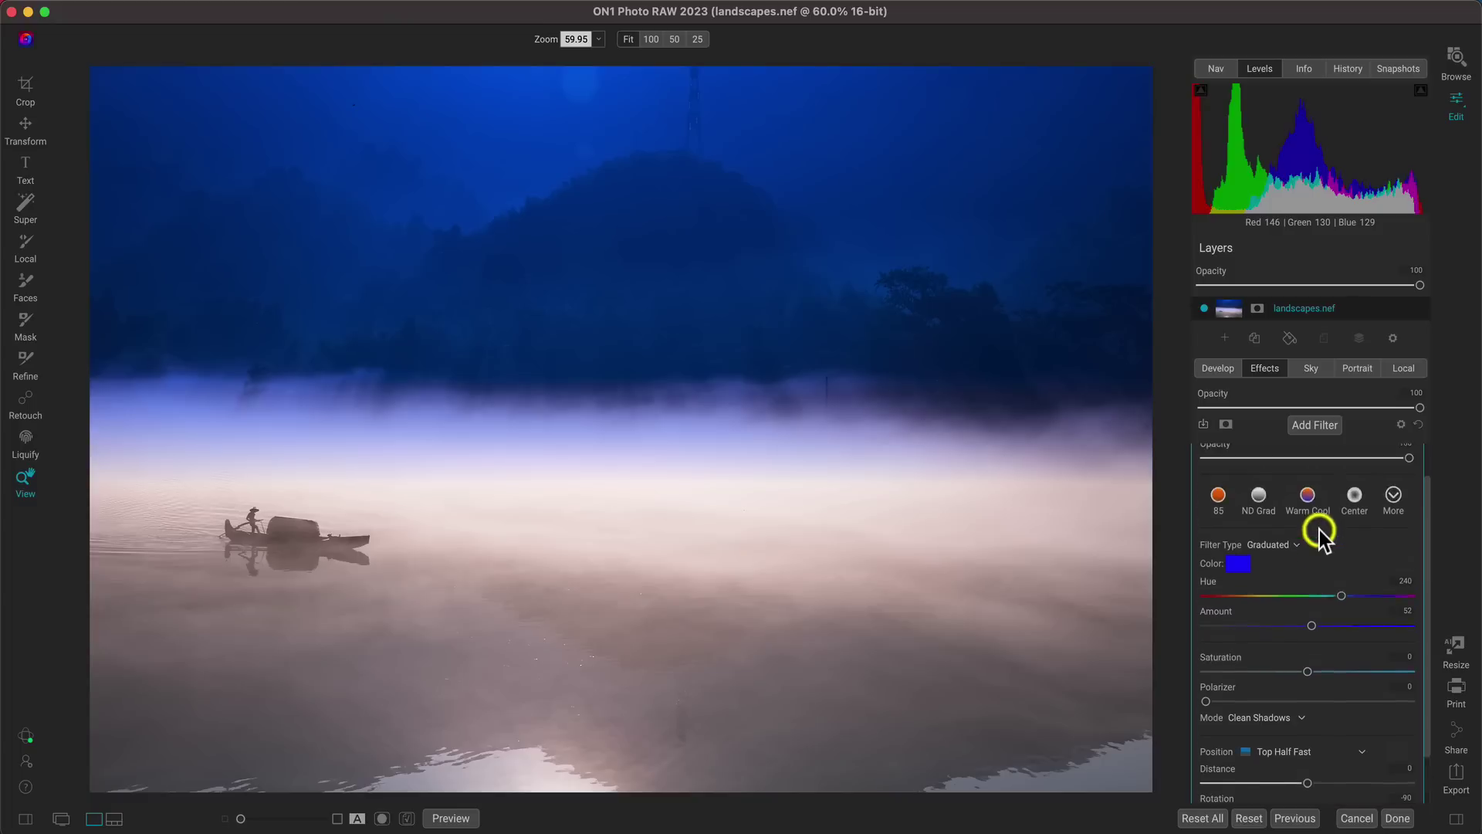
pyautogui.click(1243, 604)
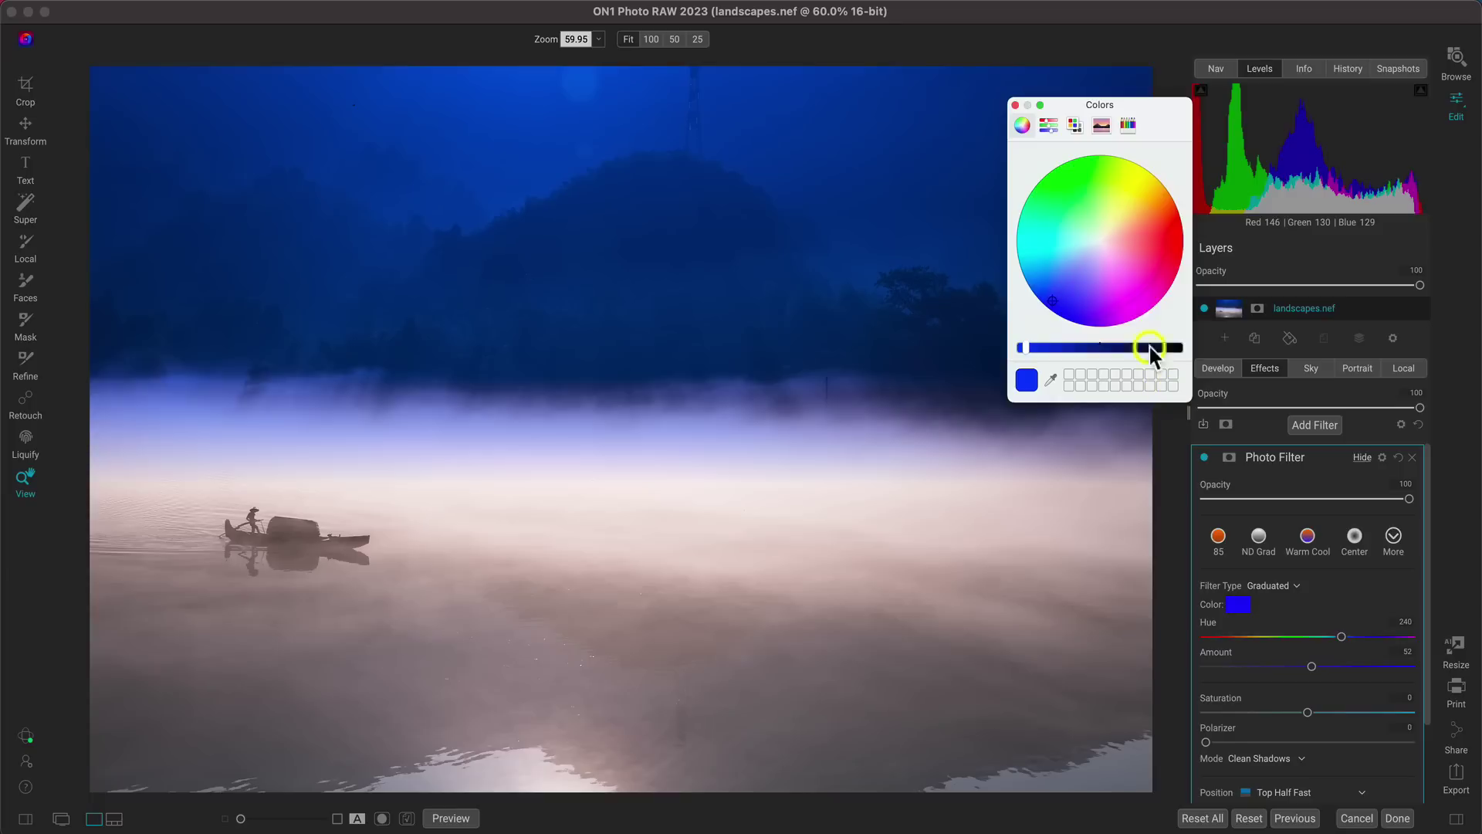
pyautogui.moveTo(1055, 298)
pyautogui.mouseDown()
pyautogui.moveTo(1109, 264)
pyautogui.moveTo(1154, 202)
pyautogui.mouseUp()
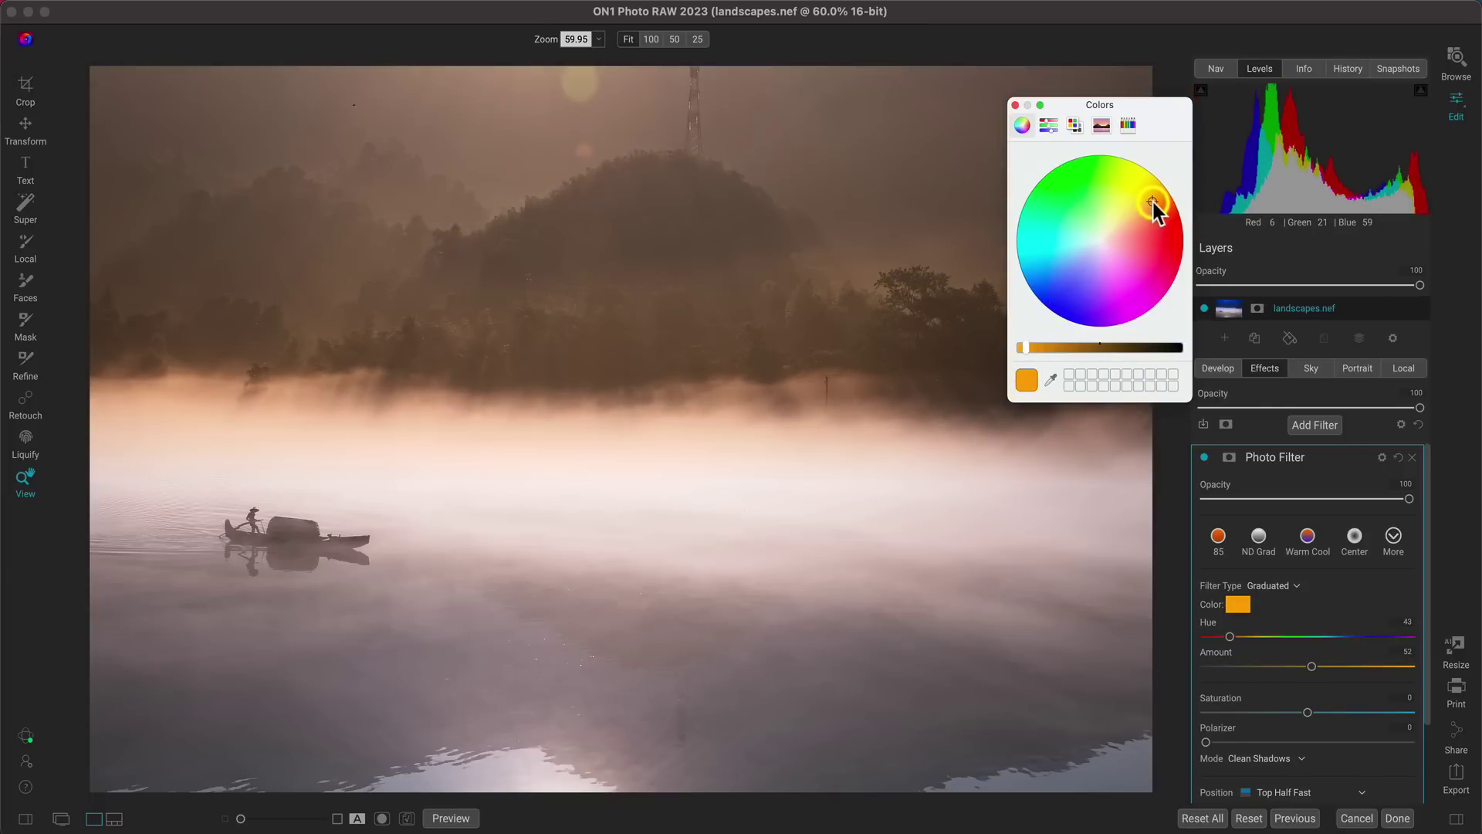
pyautogui.click(1017, 107)
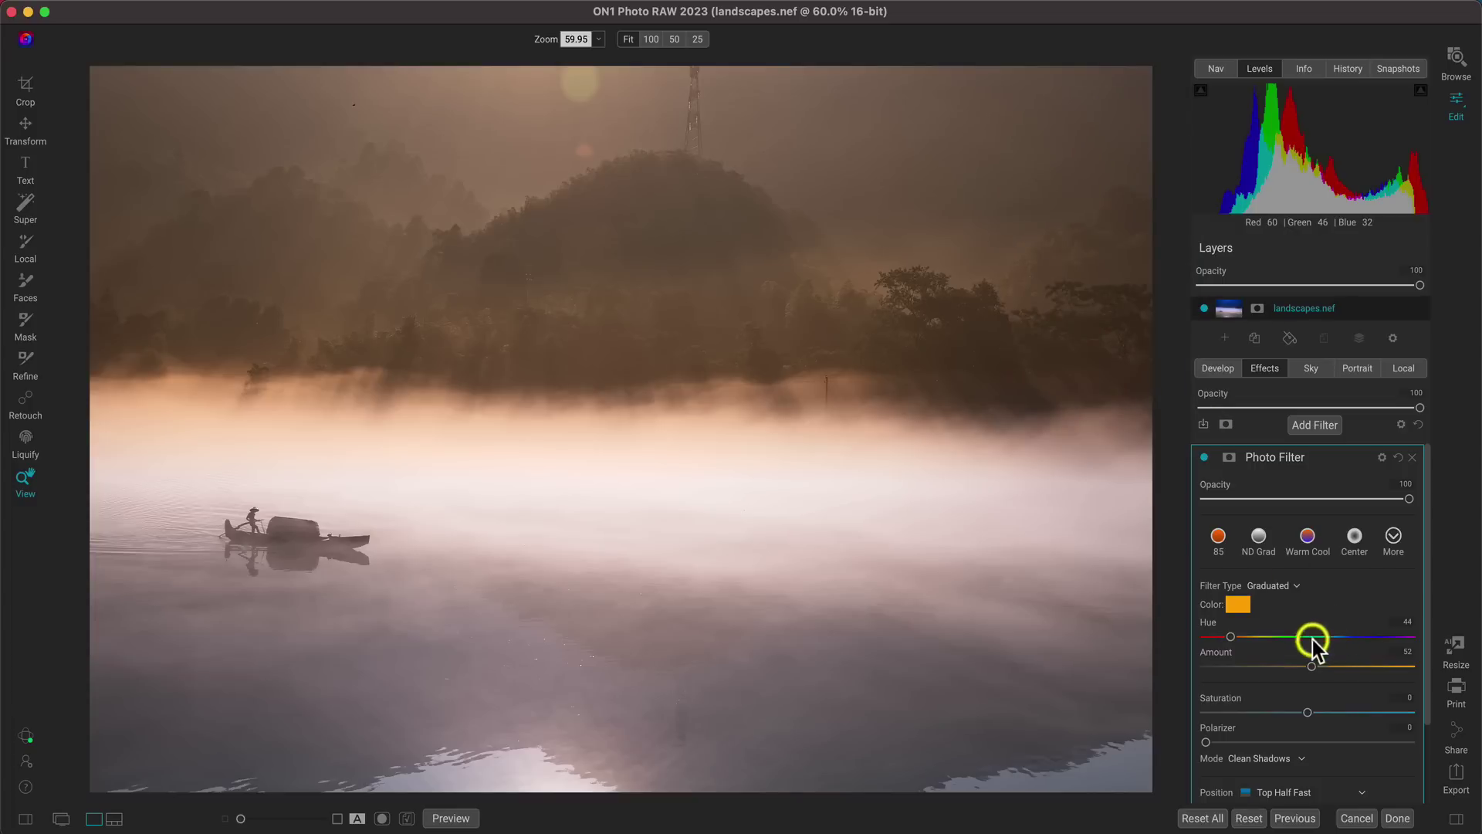
# Reduce the orange Photo Filter's Amount to 36 and compare the misty lake photo with and without the filter
pyautogui.moveTo(1310, 663); pyautogui.dragTo(1277, 664)
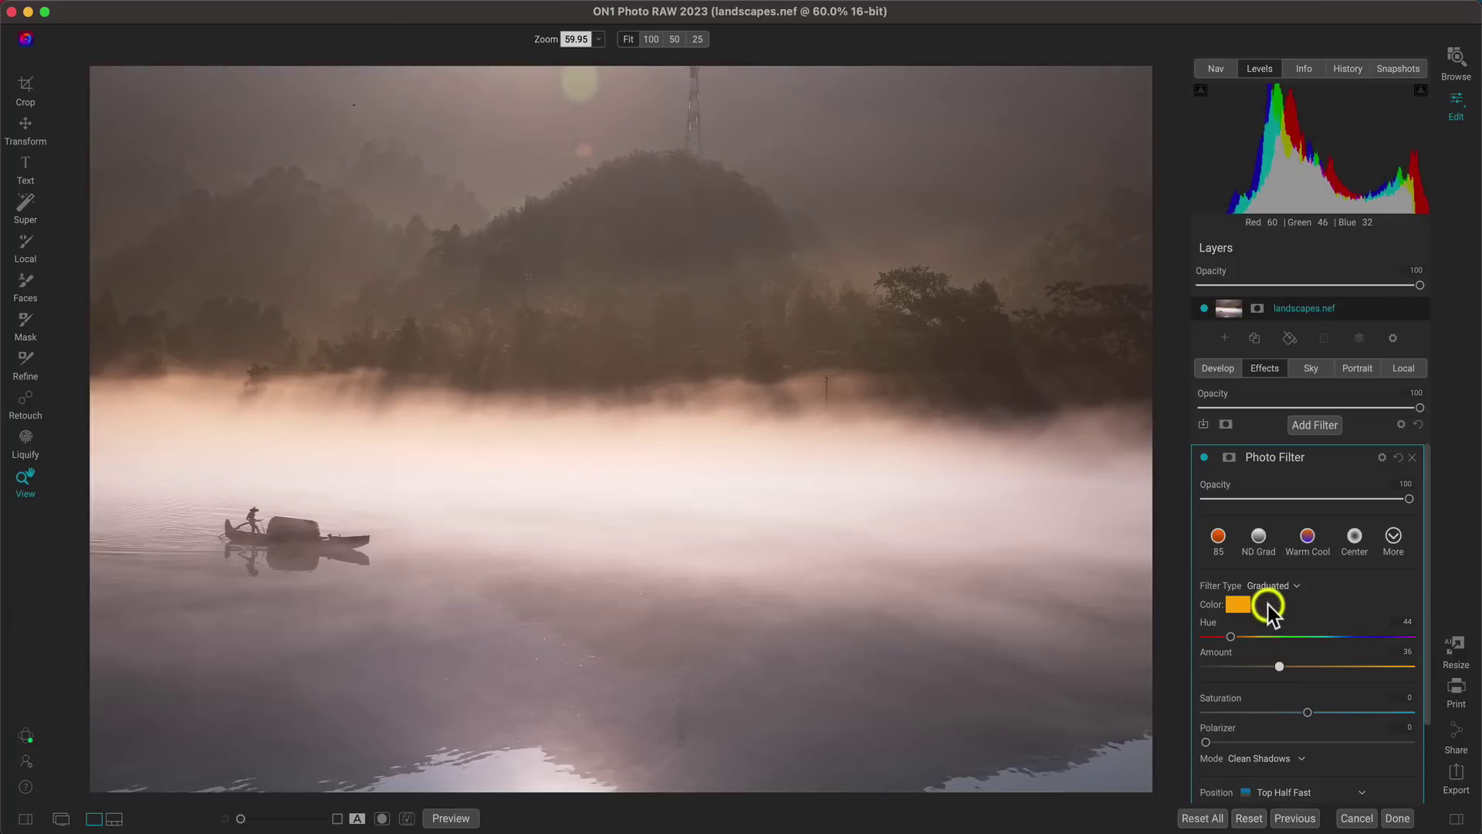
pyautogui.click(1203, 459)
pyautogui.click(1203, 458)
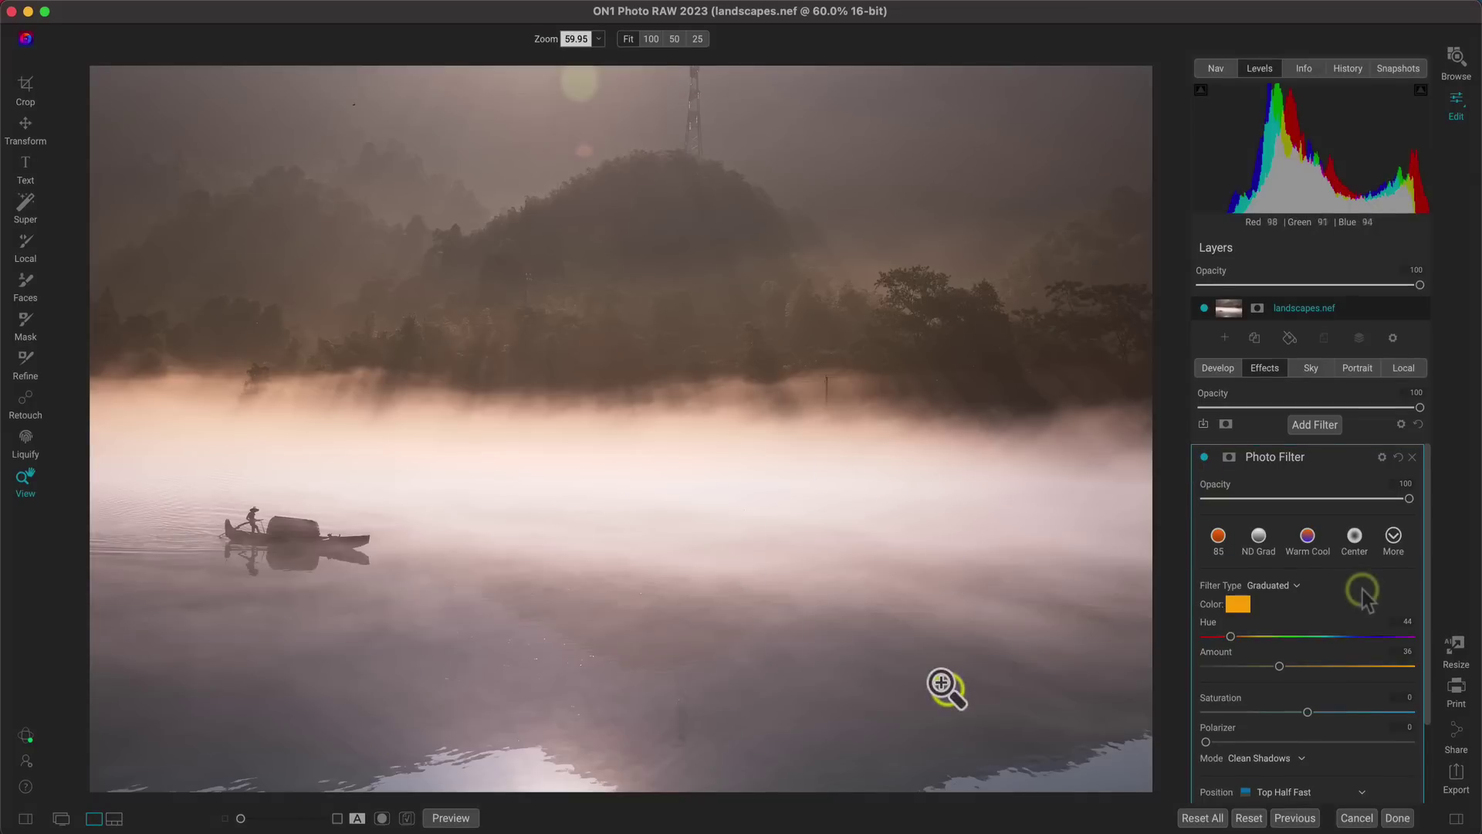
# Raise the graduated Photo Filter's Saturation to 38
pyautogui.scroll(-2, 1359, 596)
pyautogui.scroll(-1, 1358, 602)
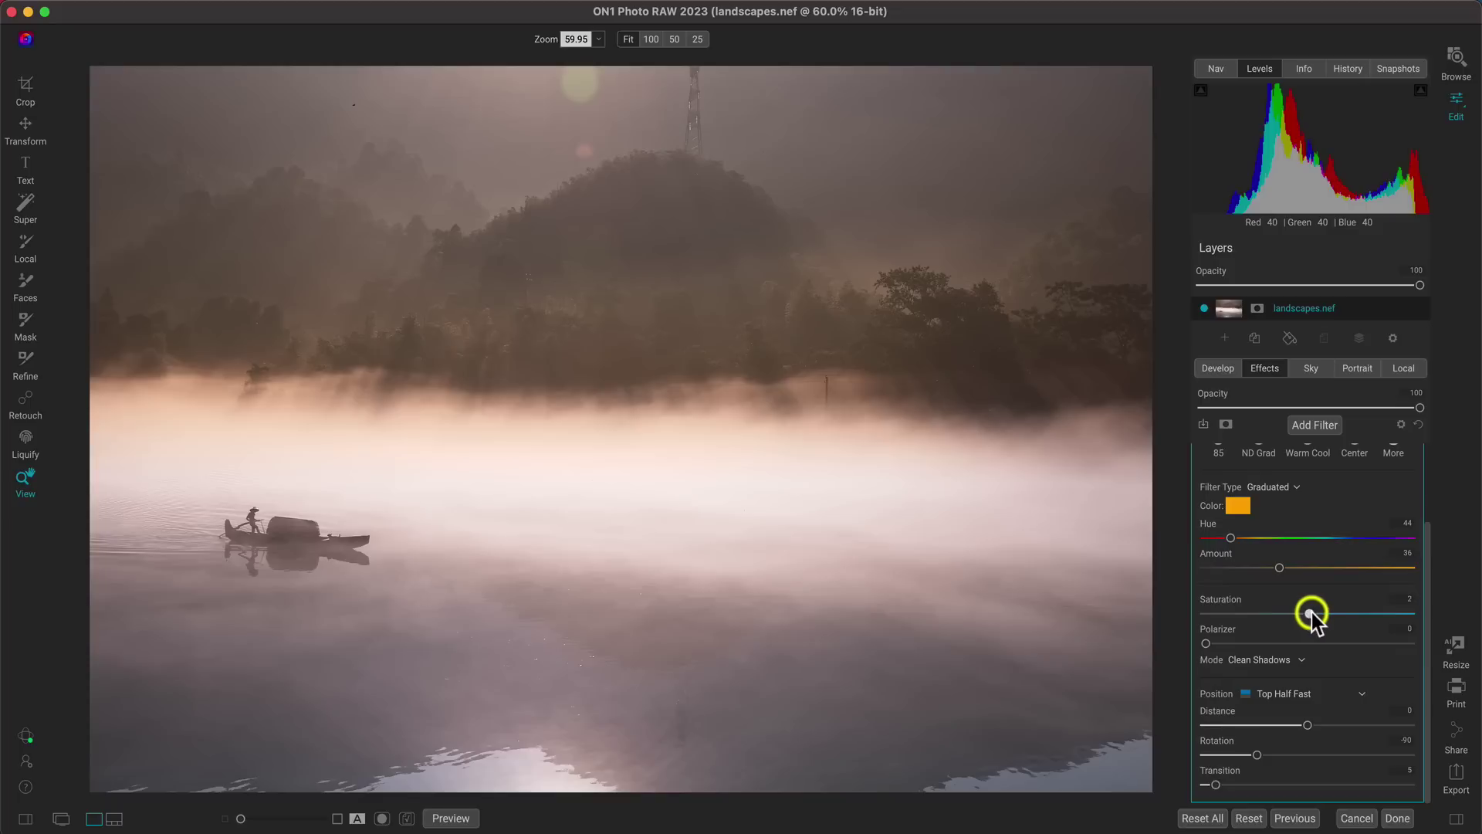
pyautogui.moveTo(1313, 613); pyautogui.dragTo(1346, 615)
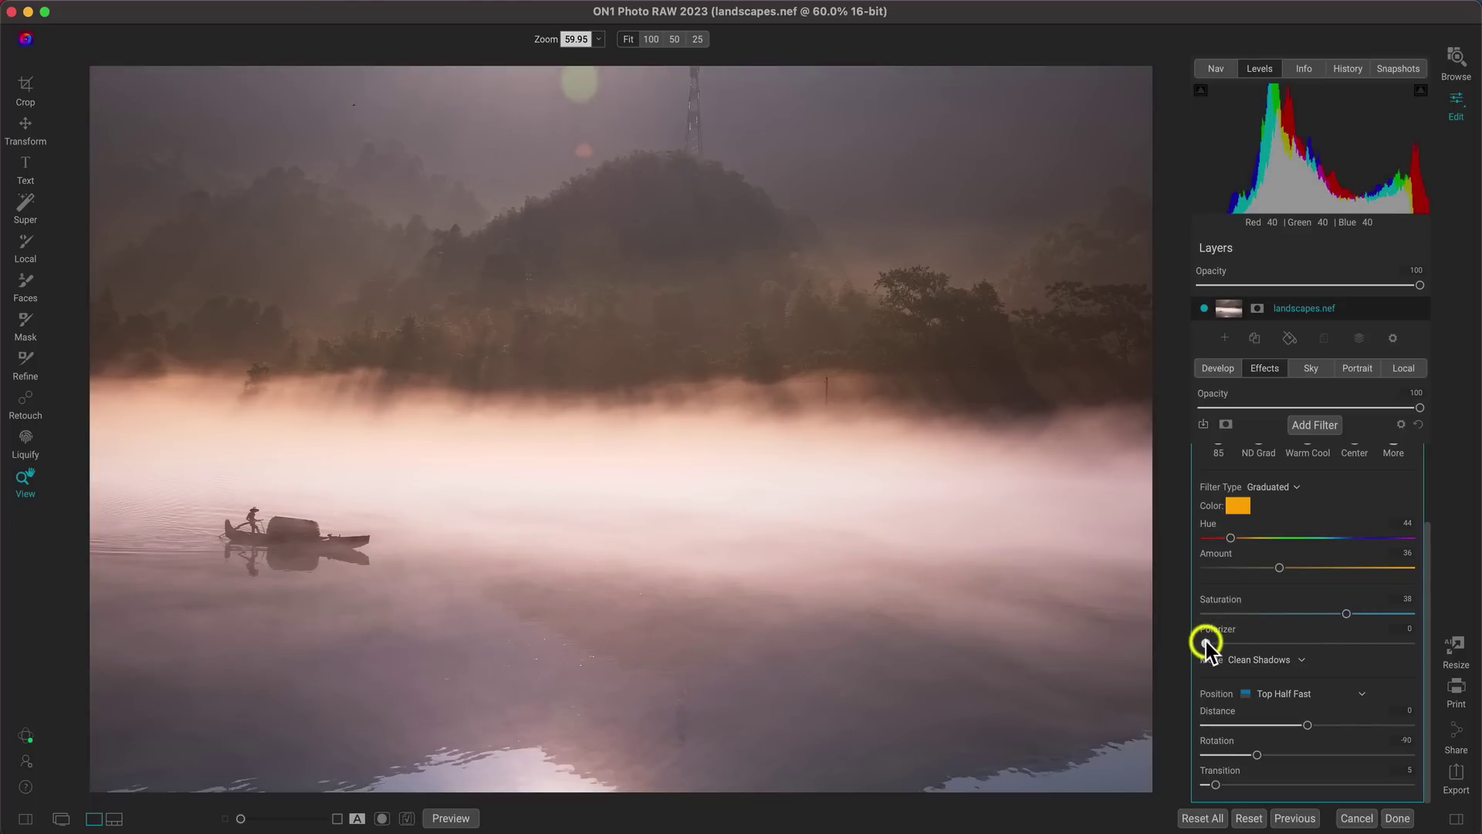
# Raise the graduated Photo Filter's Polarizer to 56 on the misty lake photo
pyautogui.moveTo(1206, 642); pyautogui.dragTo(1411, 651)
pyautogui.moveTo(1355, 651); pyautogui.dragTo(1318, 649)
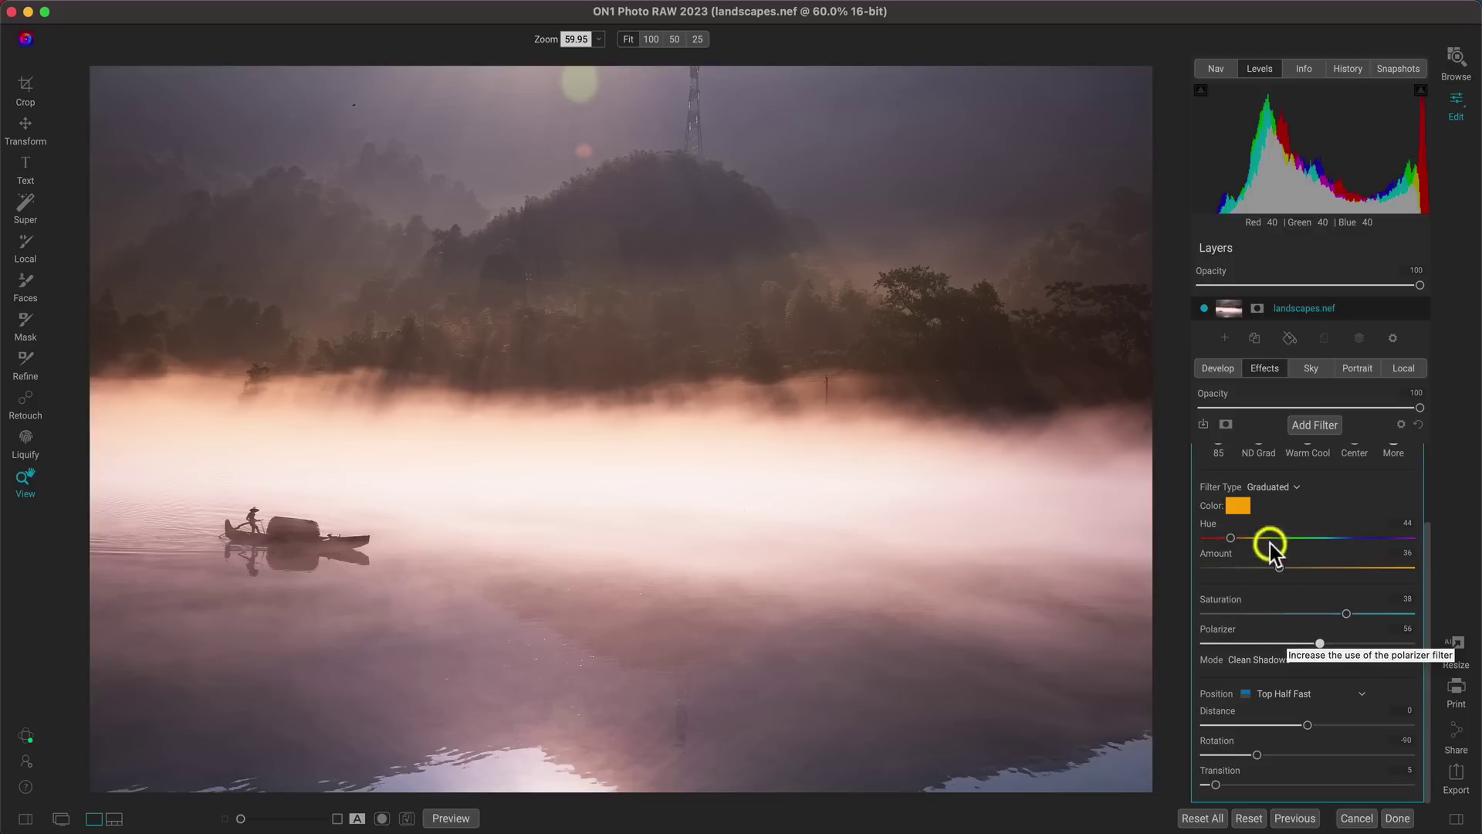
# Switch the Photo Filter's type to Bi-Color and apply the Warm Cool preset
pyautogui.click(1288, 487)
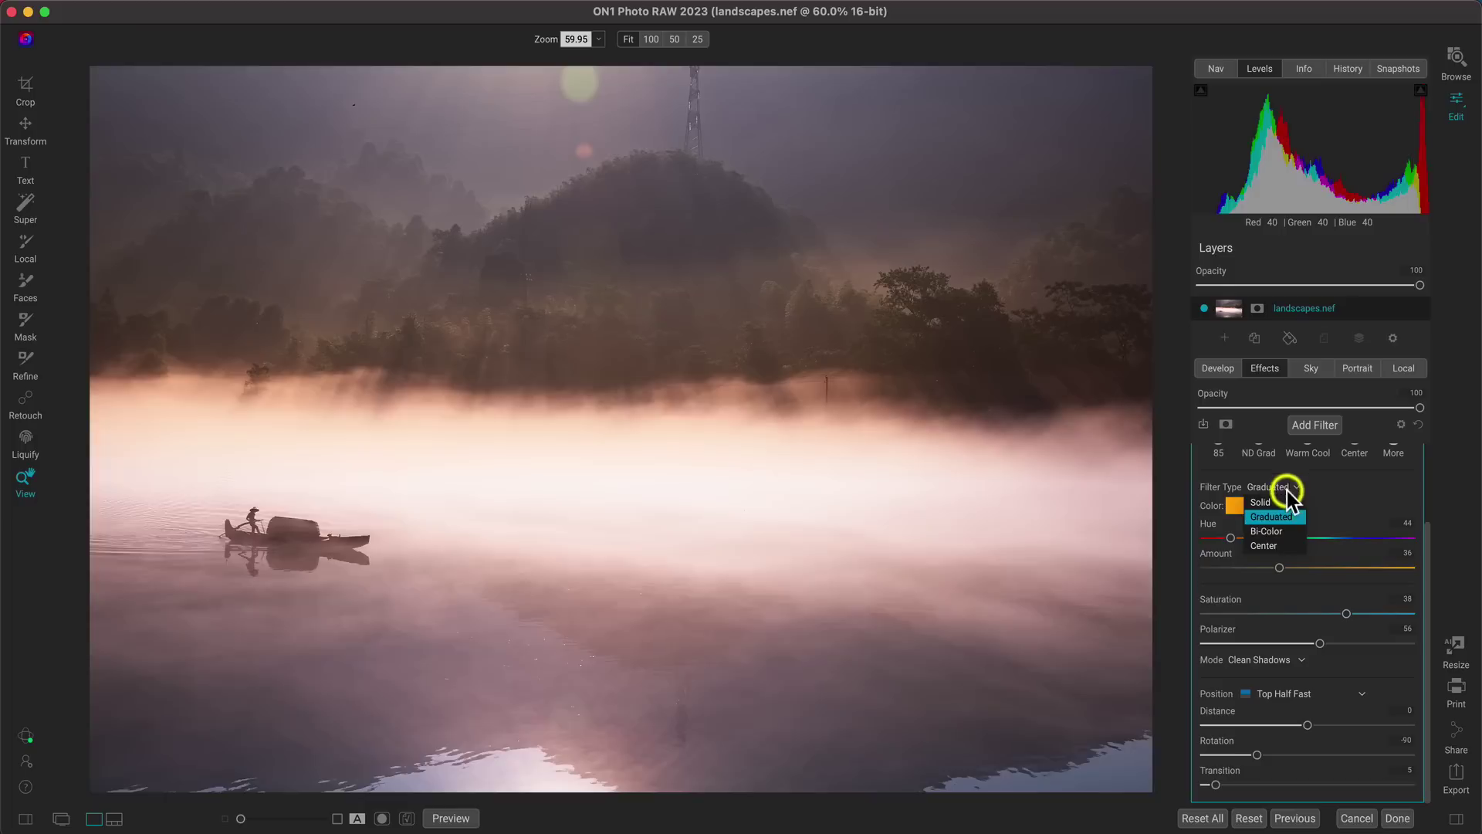
pyautogui.click(1272, 534)
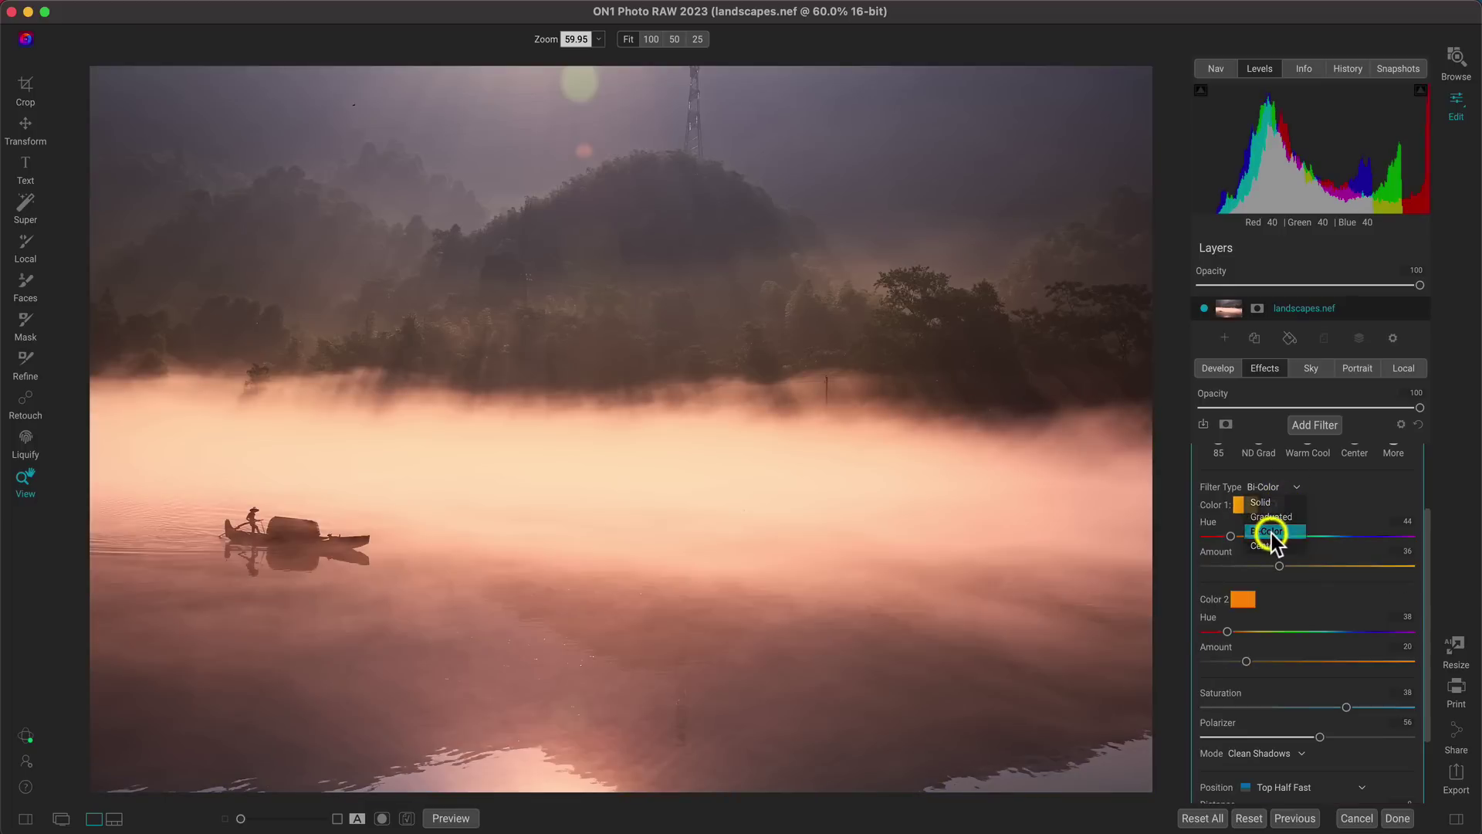
pyautogui.scroll(3, 1347, 516)
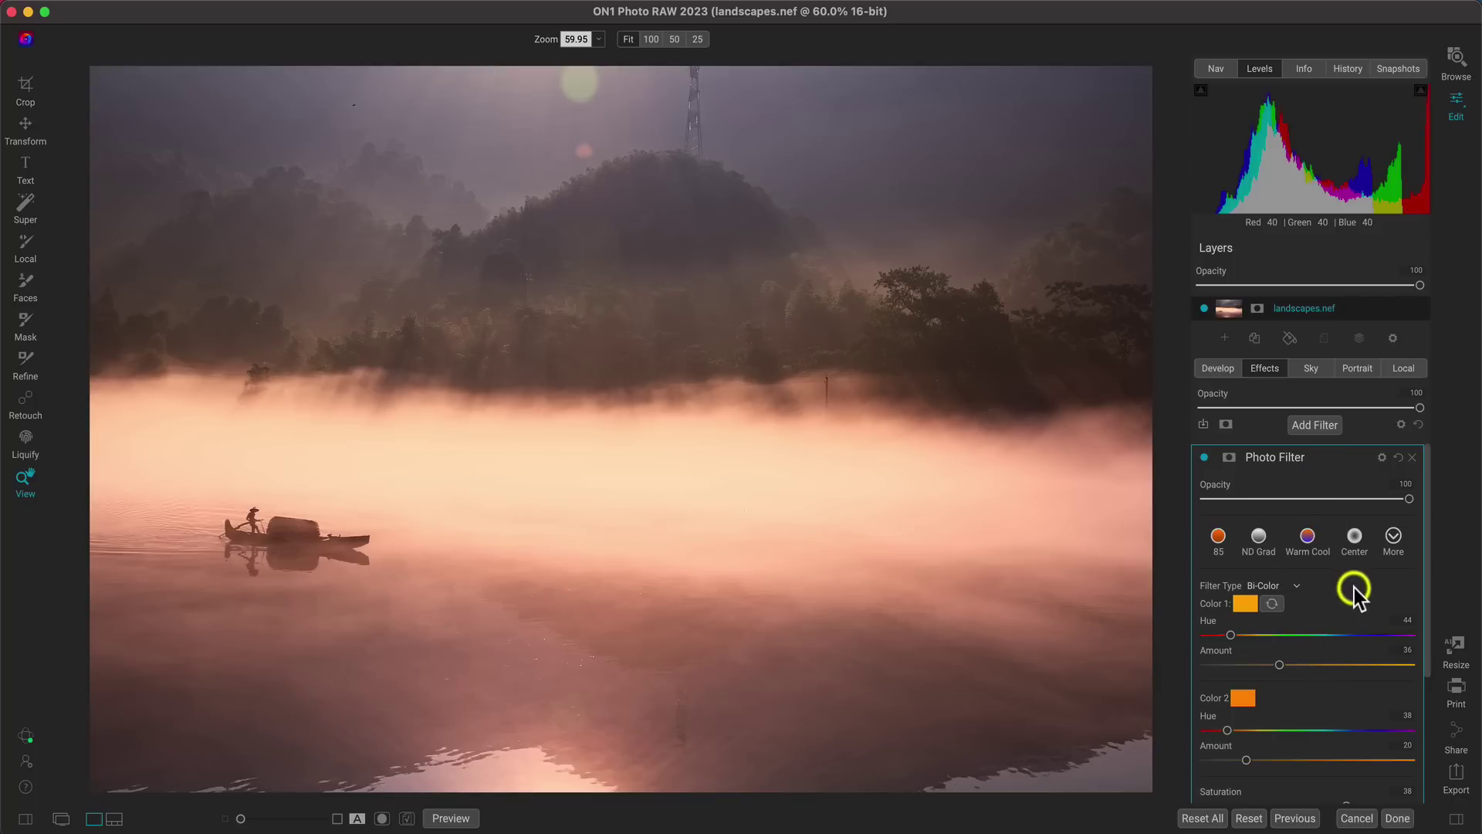
pyautogui.scroll(-2, 1355, 590)
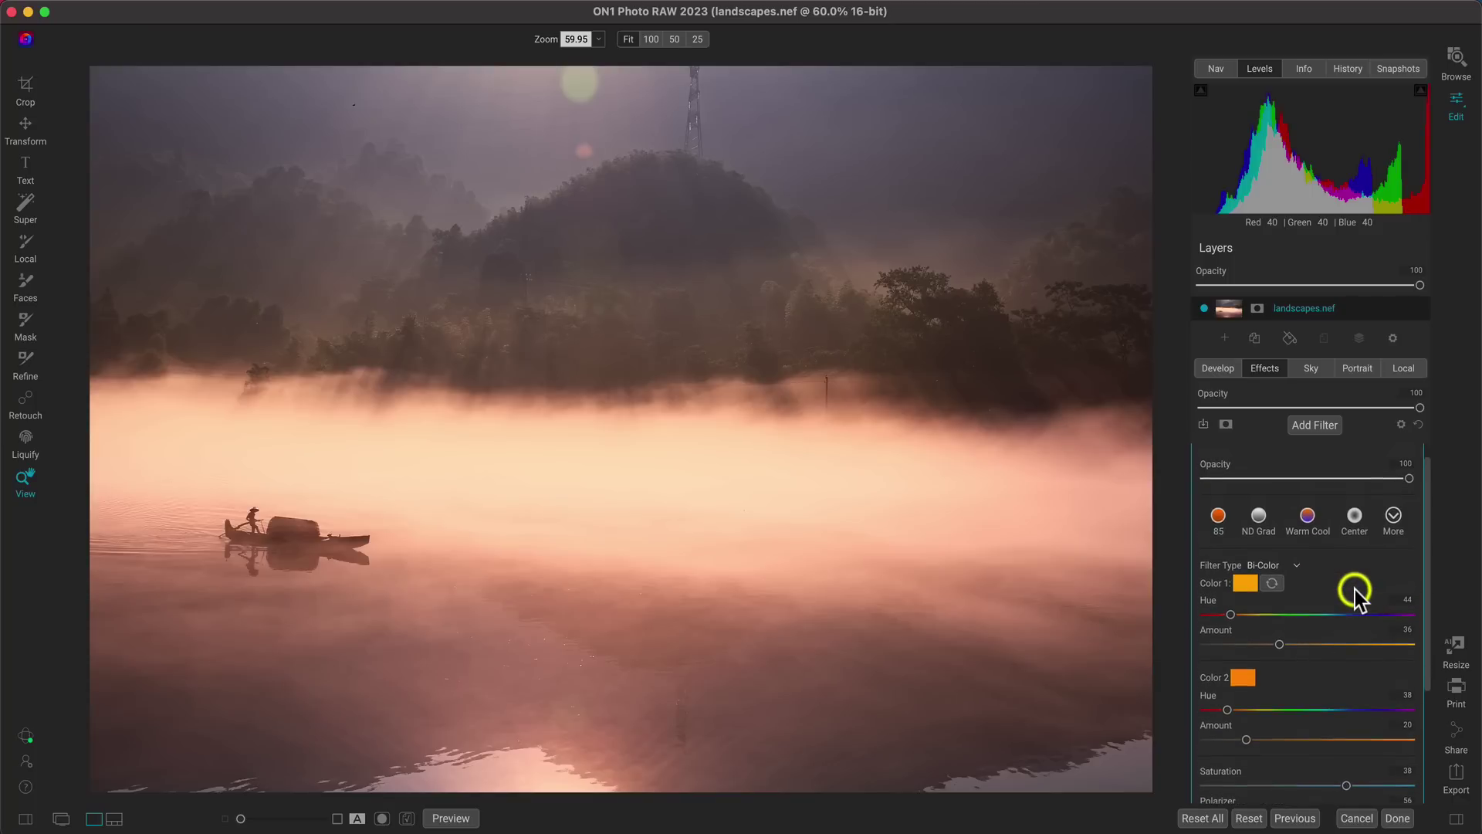
pyautogui.click(1308, 520)
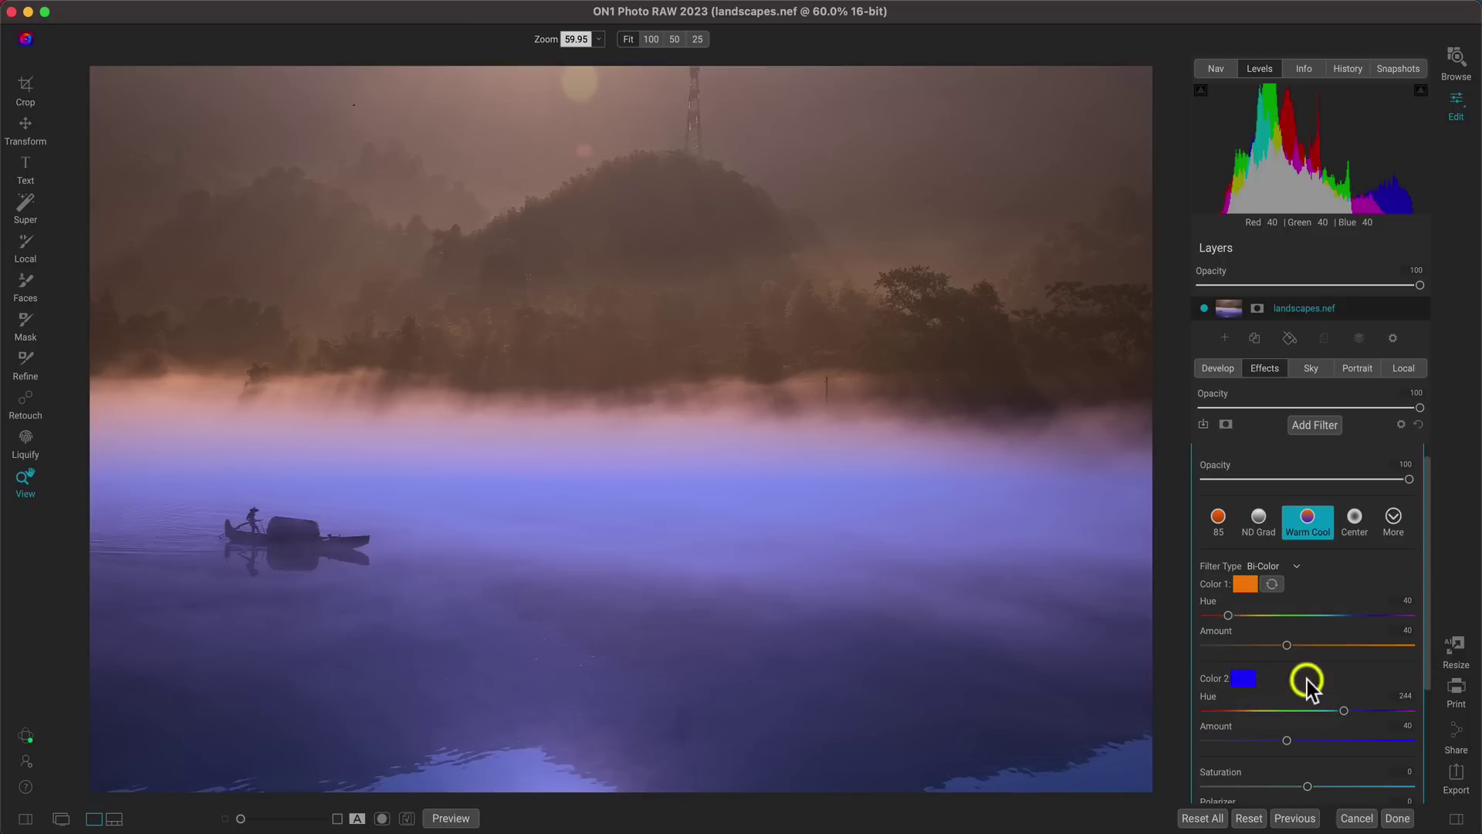
# Set the Warm Cool filter's orange Color 1 Amount to 33, and its blue Color 2 to Hue 226 and Amount 31
pyautogui.scroll(-3, 1318, 678)
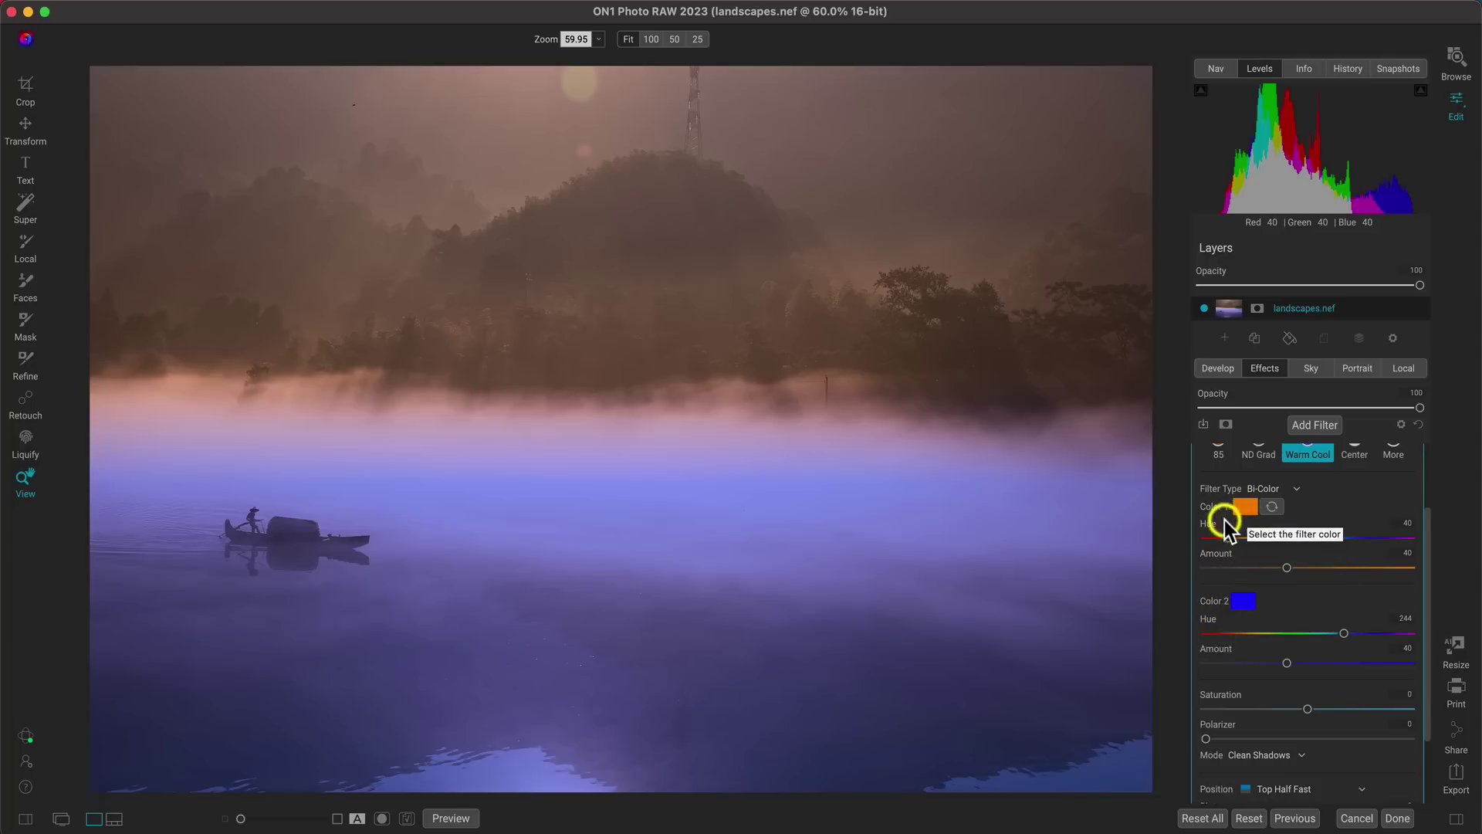
pyautogui.moveTo(1287, 567); pyautogui.dragTo(1272, 567)
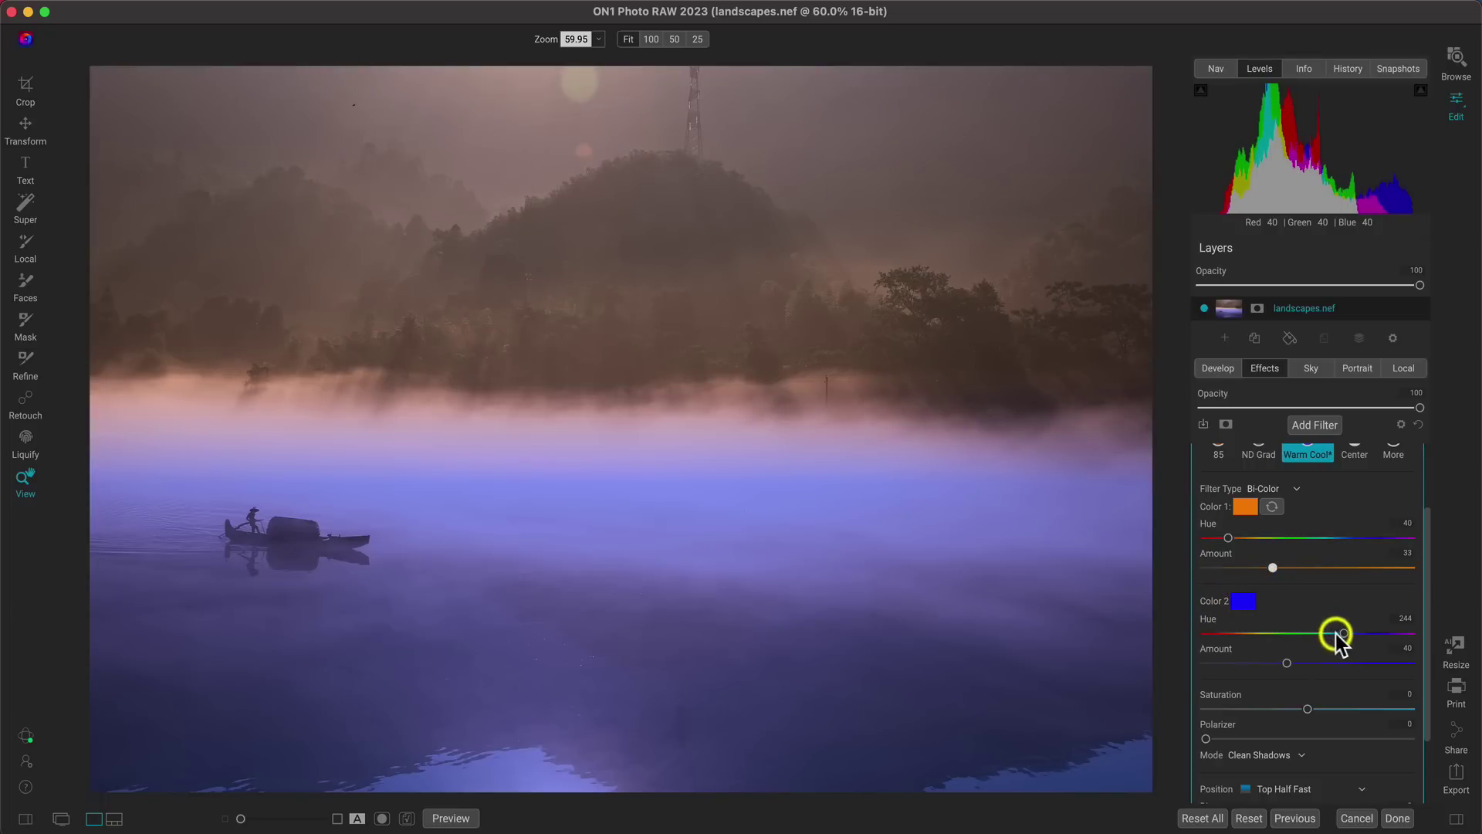
pyautogui.moveTo(1345, 633); pyautogui.dragTo(1332, 634)
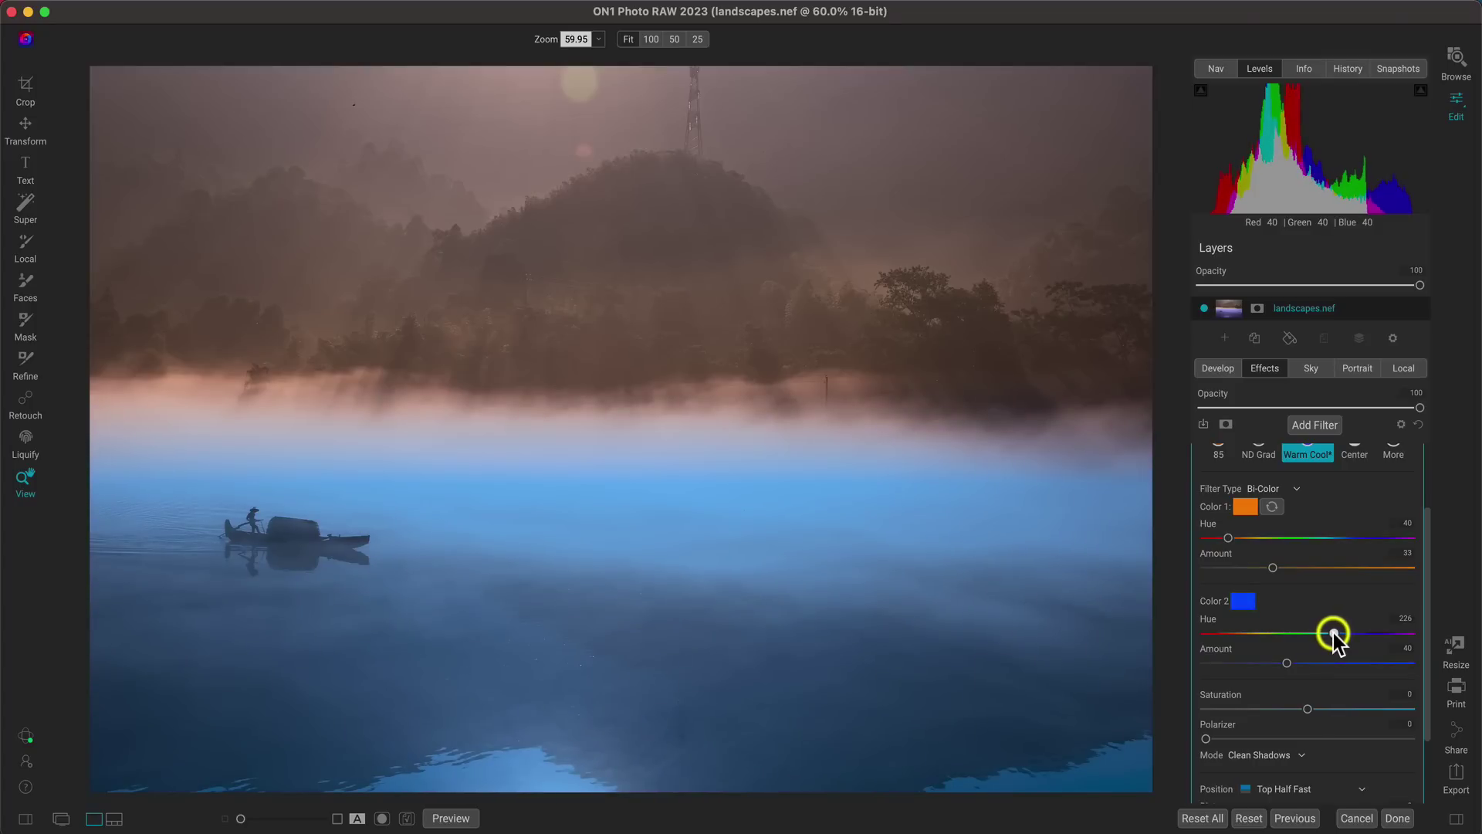
pyautogui.moveTo(1284, 662); pyautogui.dragTo(1269, 662)
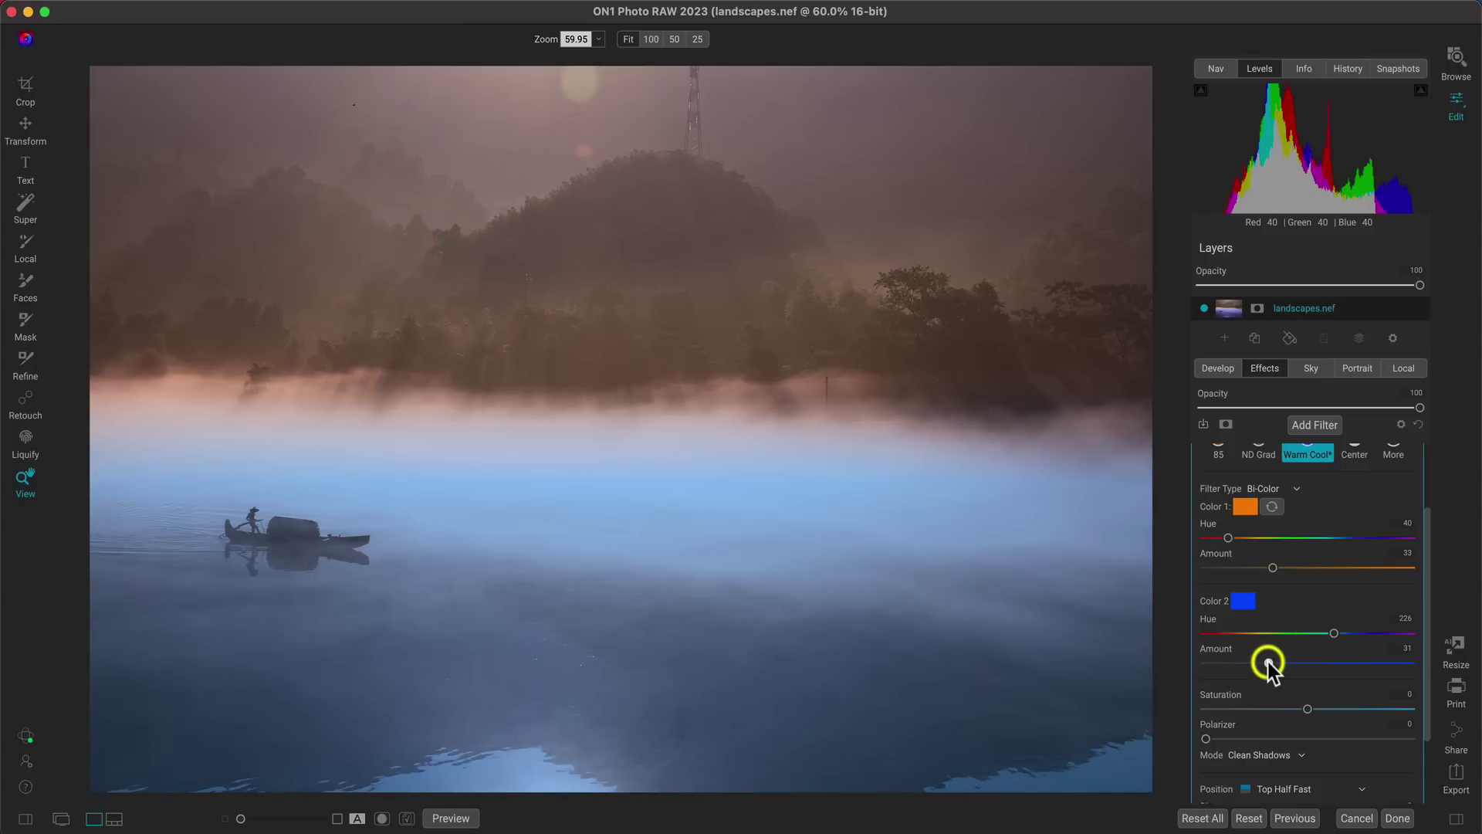
# Raise the Bi-Color Photo Filter's Saturation to 30 and its Polarizer to 34
pyautogui.scroll(-3, 1299, 604)
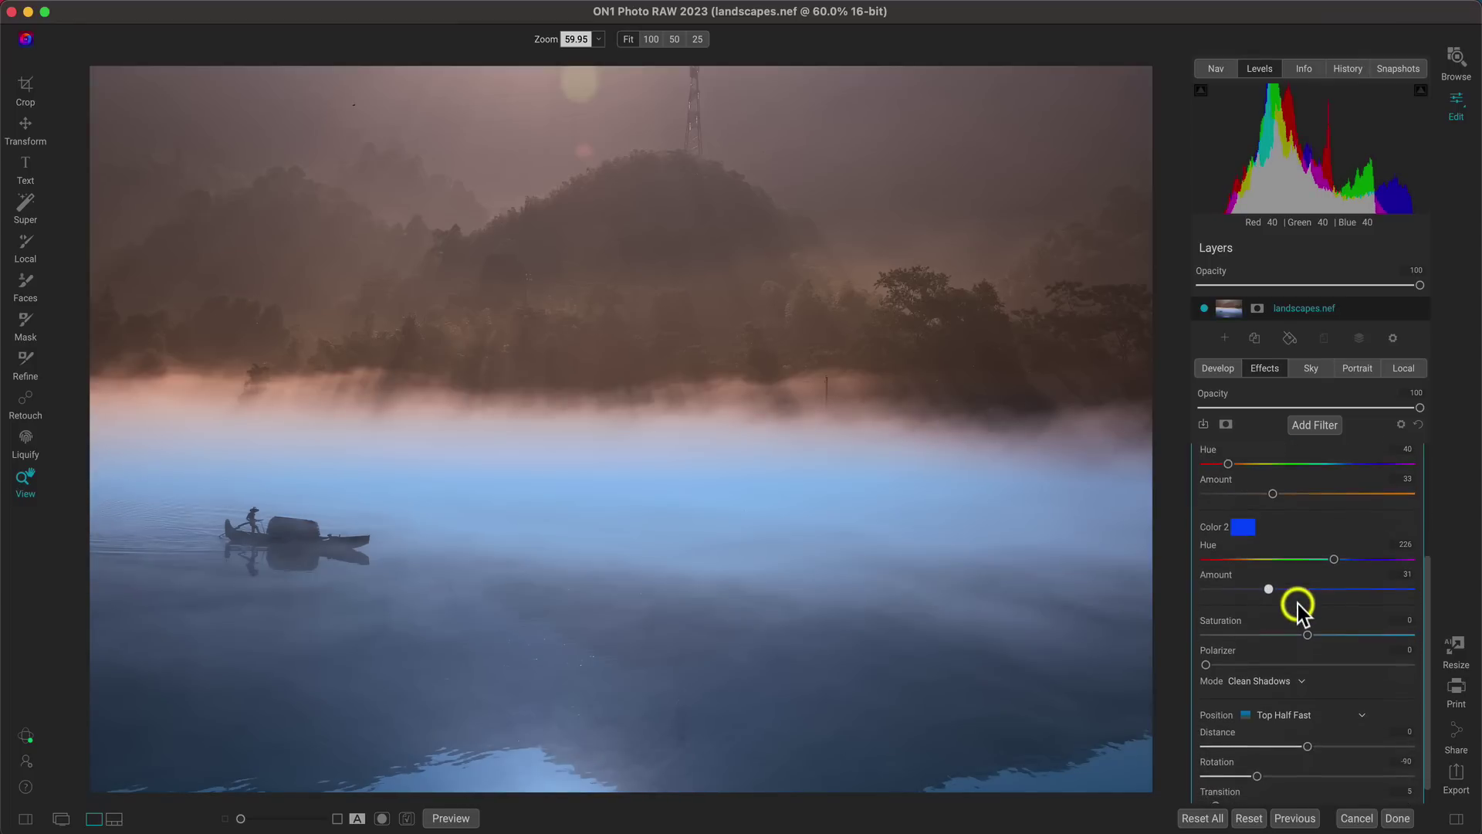
pyautogui.moveTo(1309, 636); pyautogui.dragTo(1336, 637)
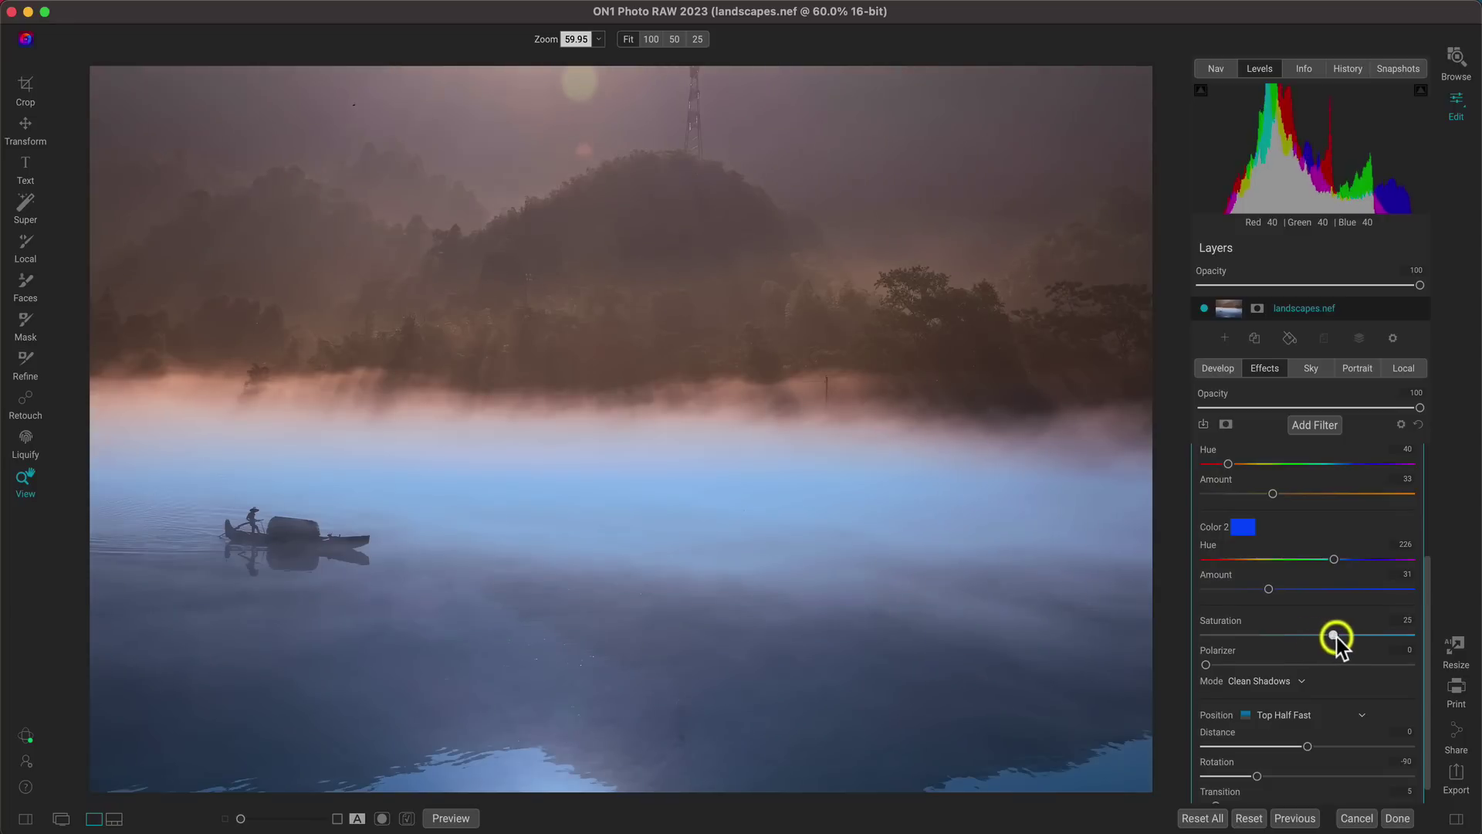
pyautogui.moveTo(1205, 666); pyautogui.dragTo(1258, 663)
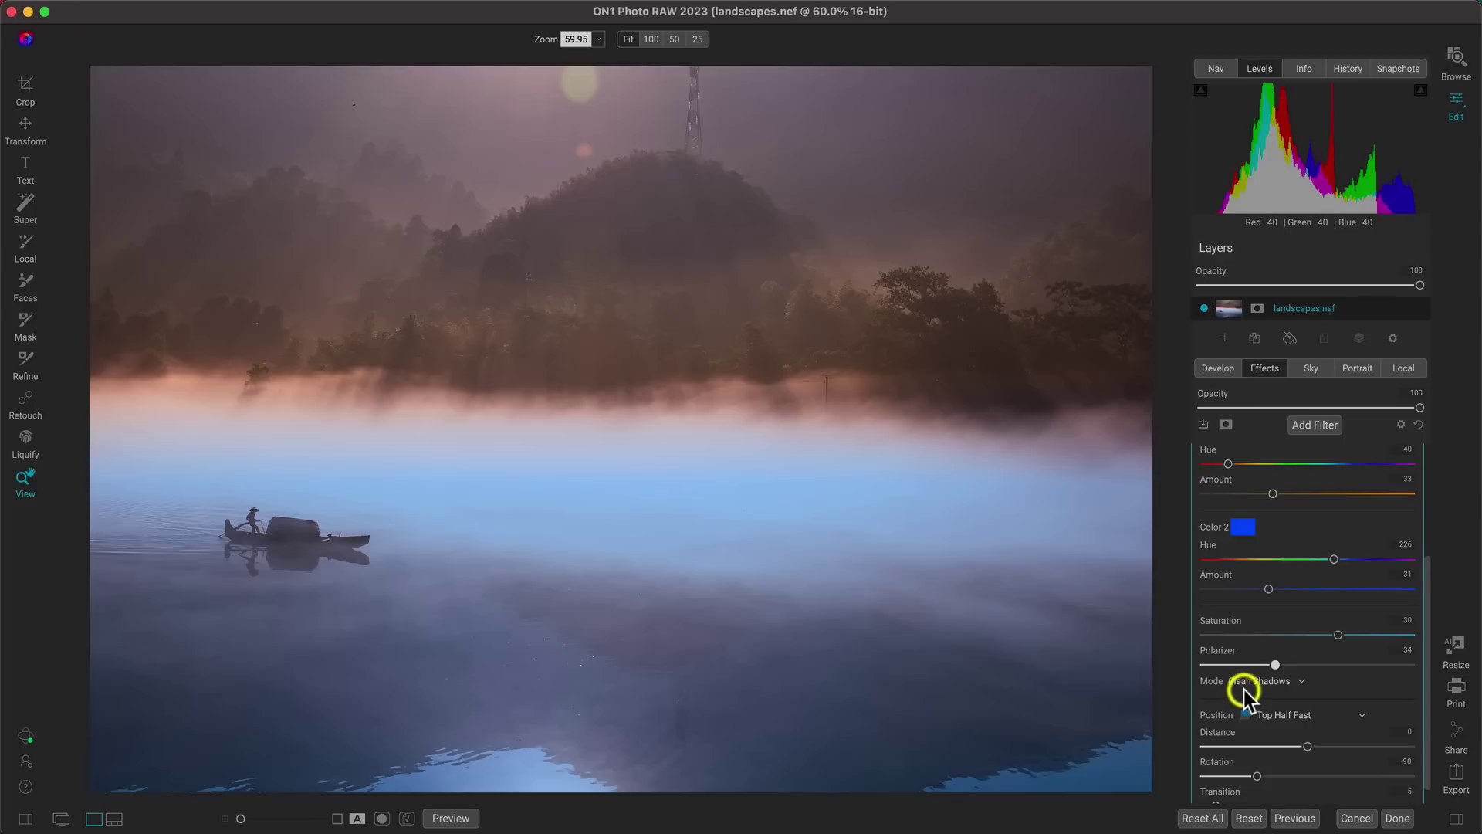
# Change the Photo Filter's blending Mode to Subtle and compare the lake photo with the filter off and on
pyautogui.click(1281, 681)
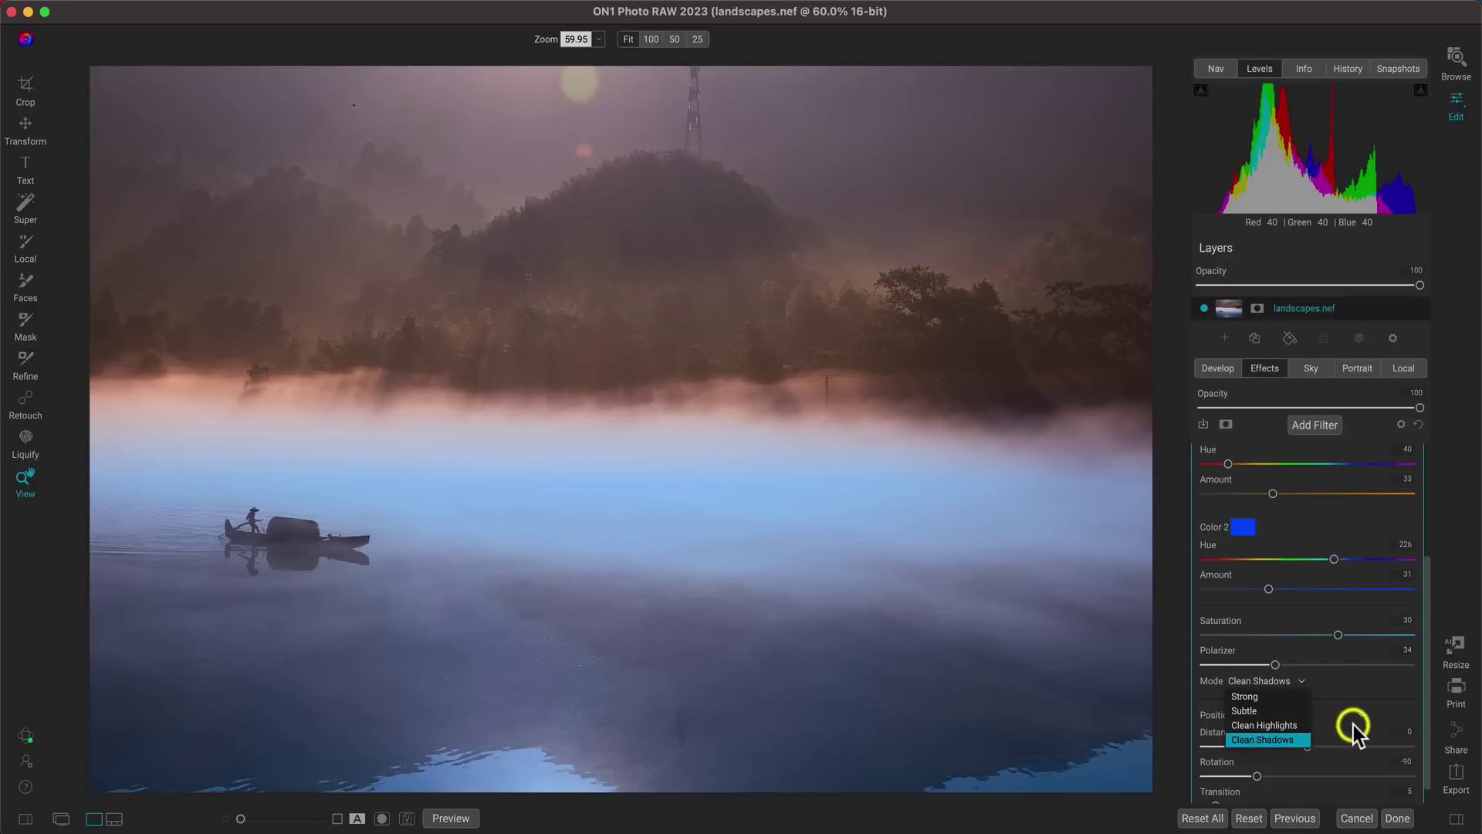
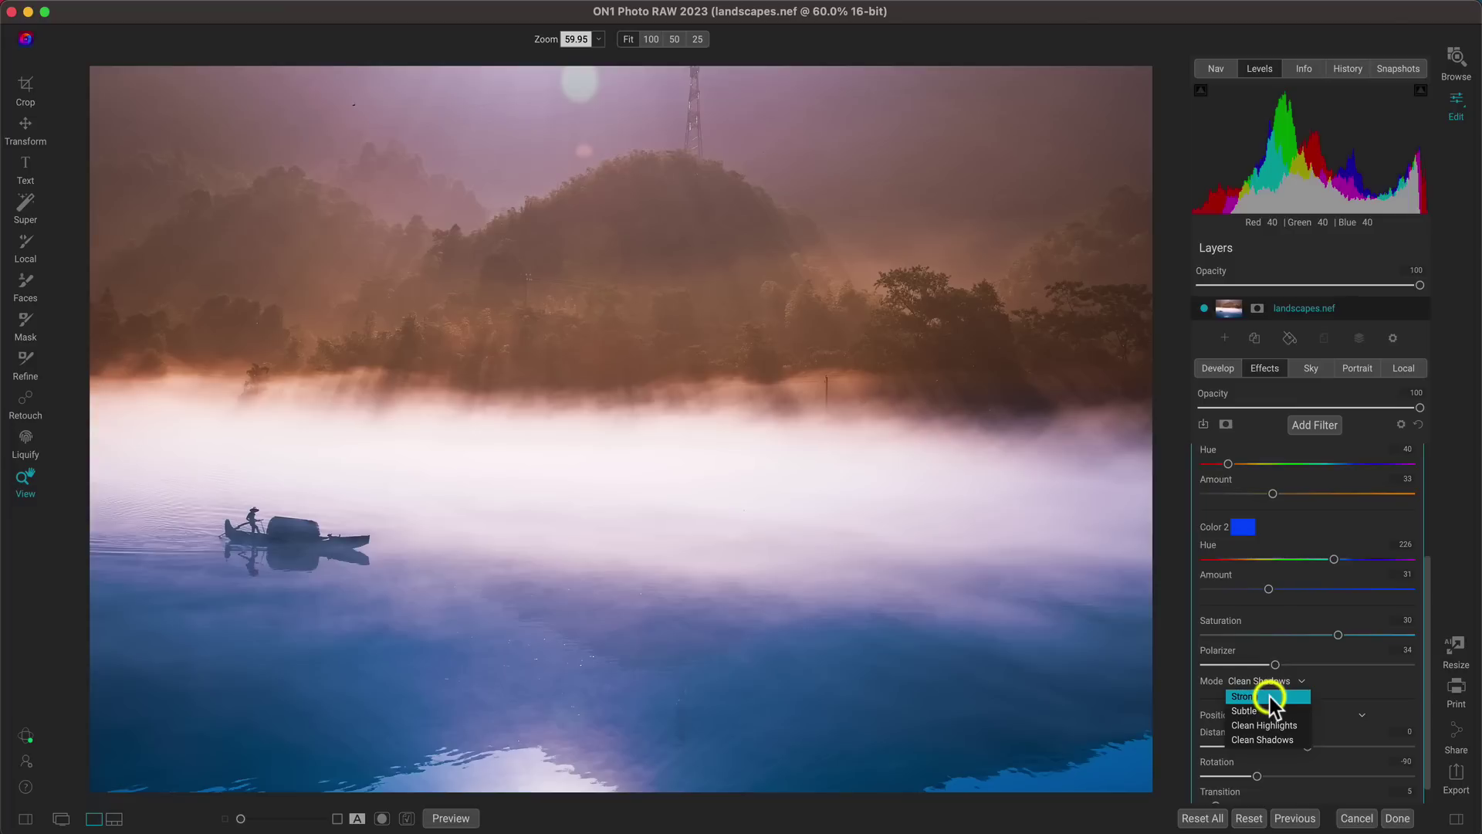
pyautogui.click(1251, 708)
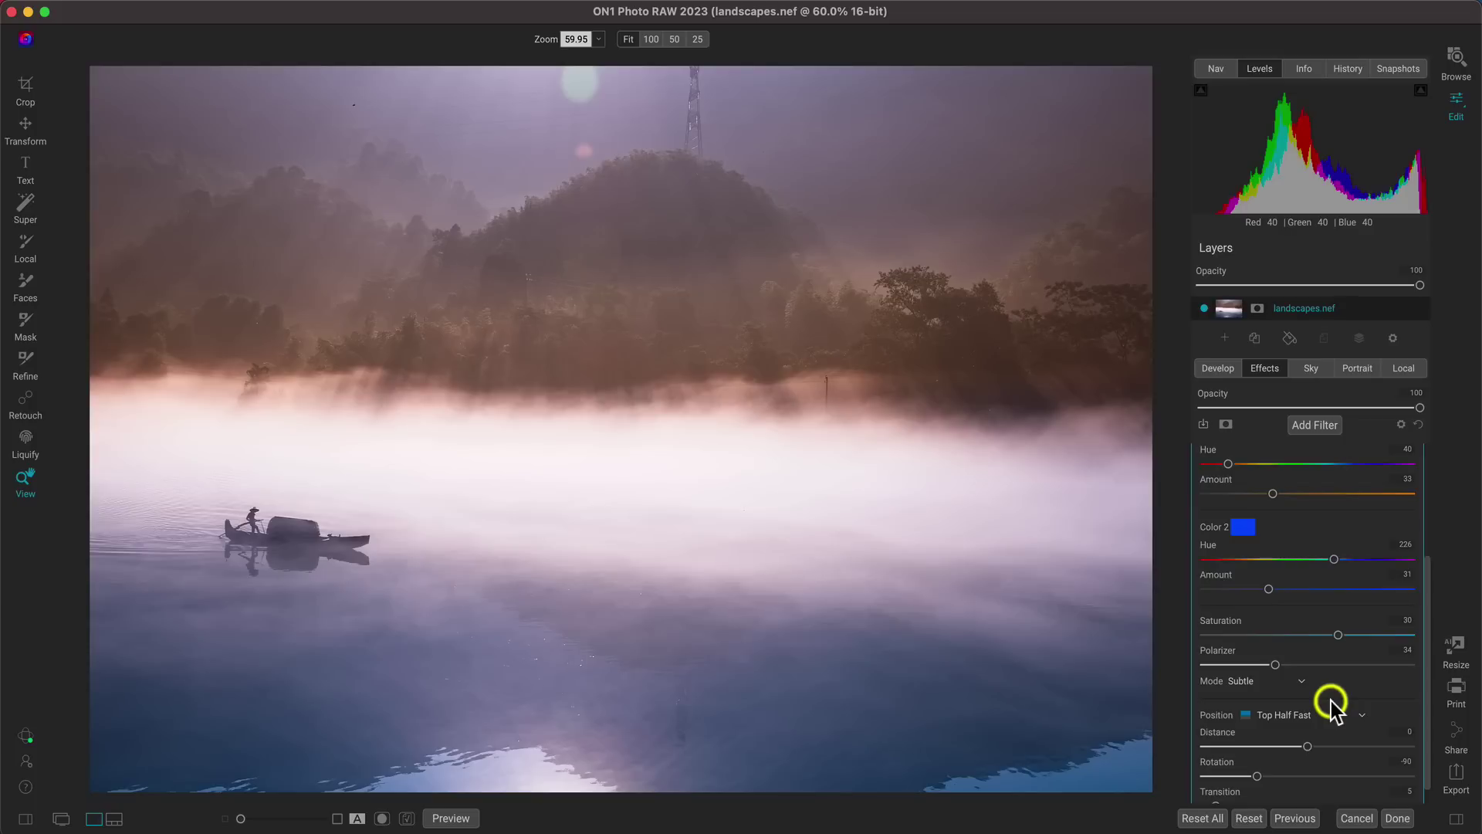
pyautogui.scroll(4, 1331, 701)
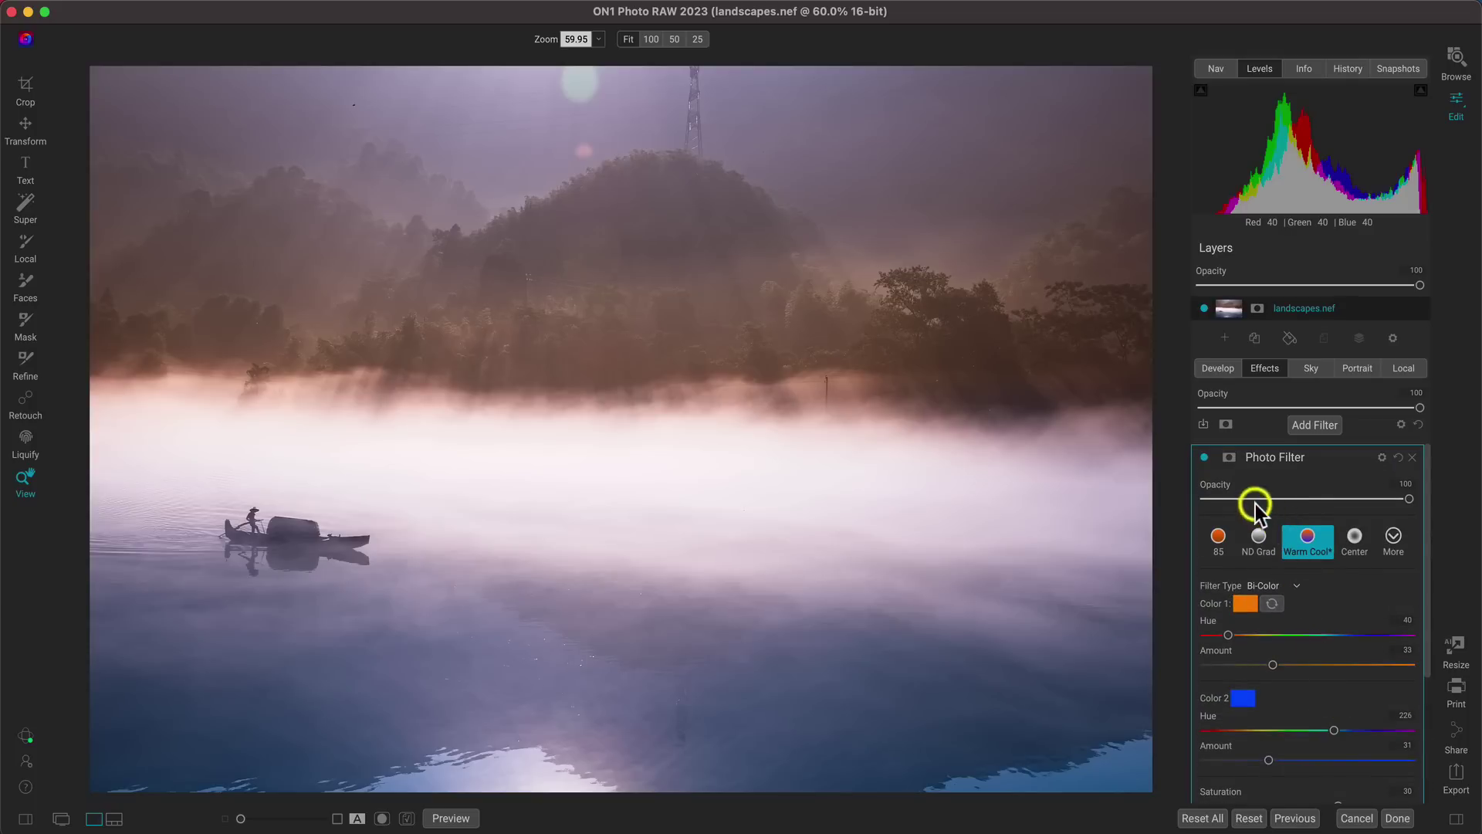
pyautogui.click(1205, 456)
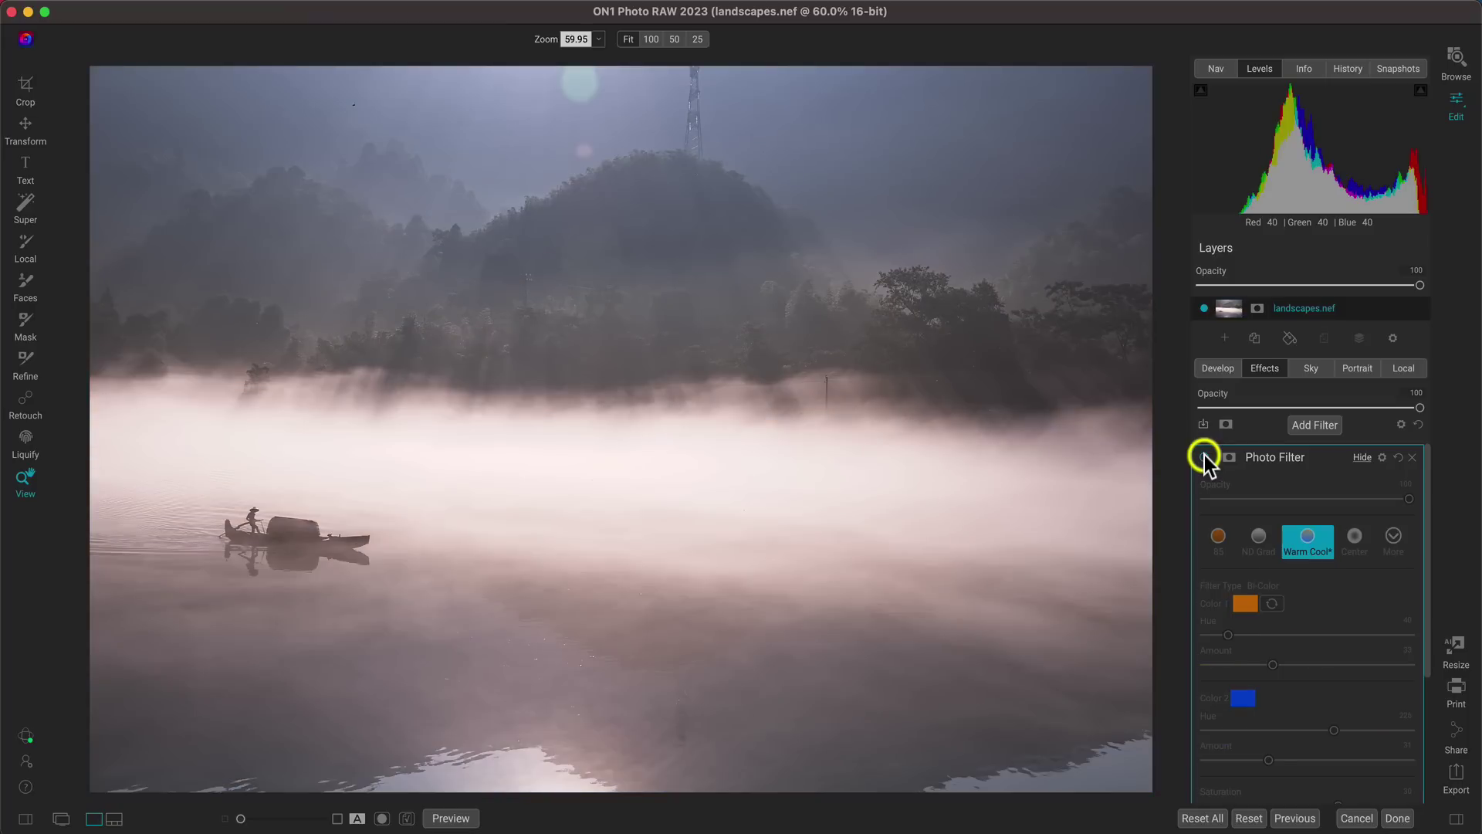
pyautogui.click(1203, 457)
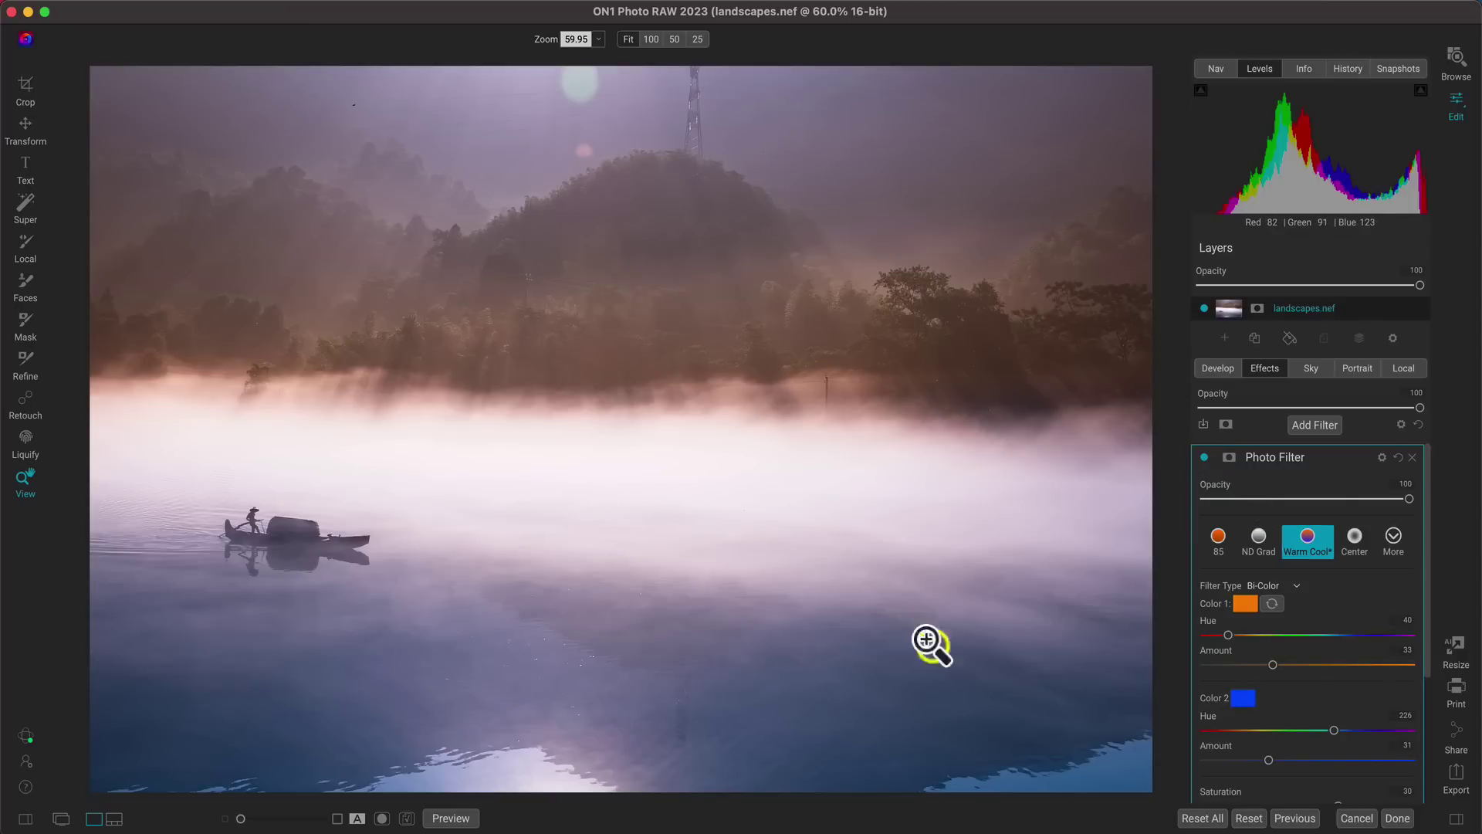
# Change the Bi-Color Photo Filter's Position to Top Half Slow for a softer transition
pyautogui.scroll(-5, 1346, 606)
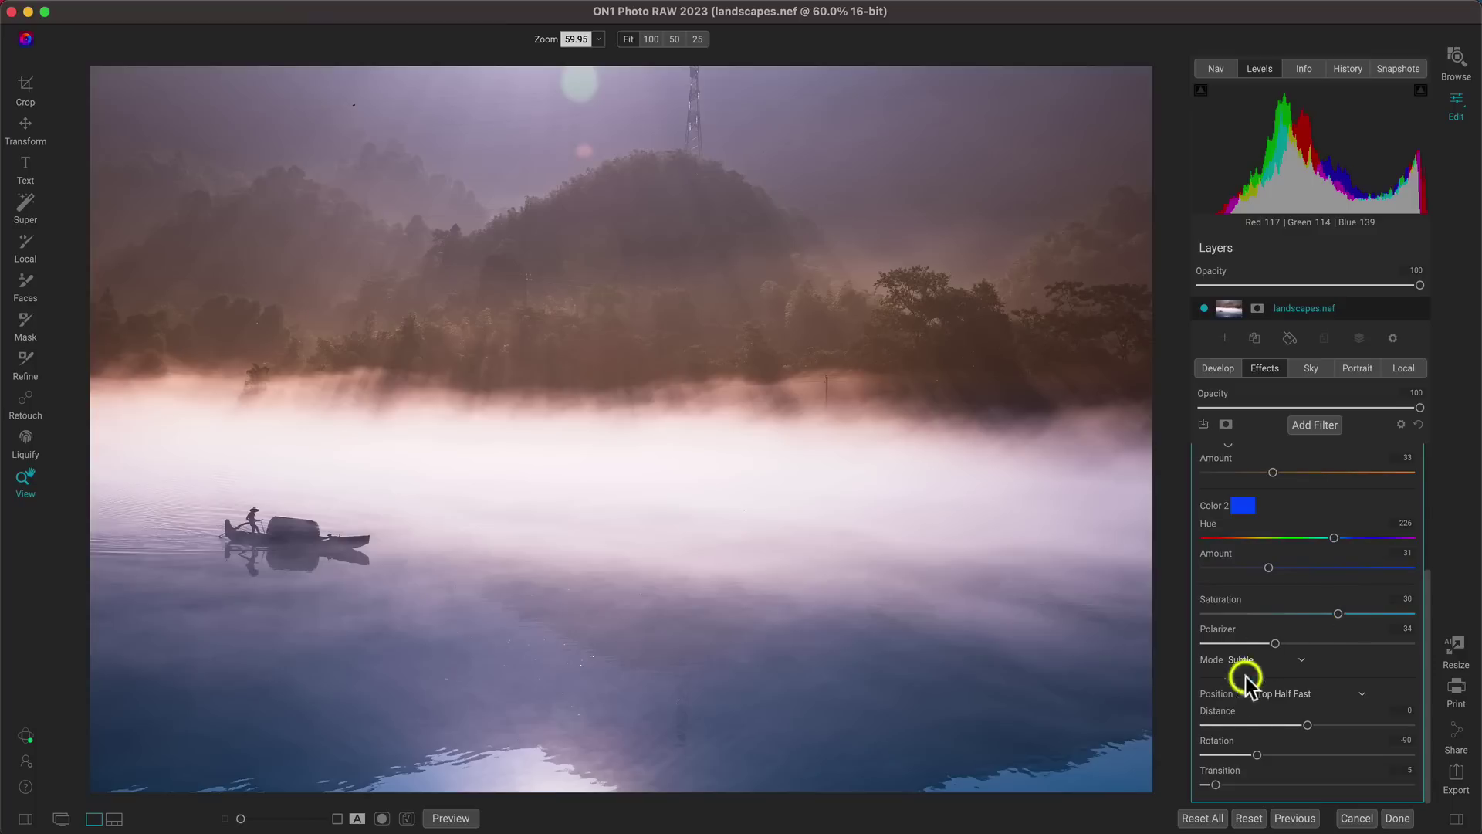
pyautogui.click(1332, 694)
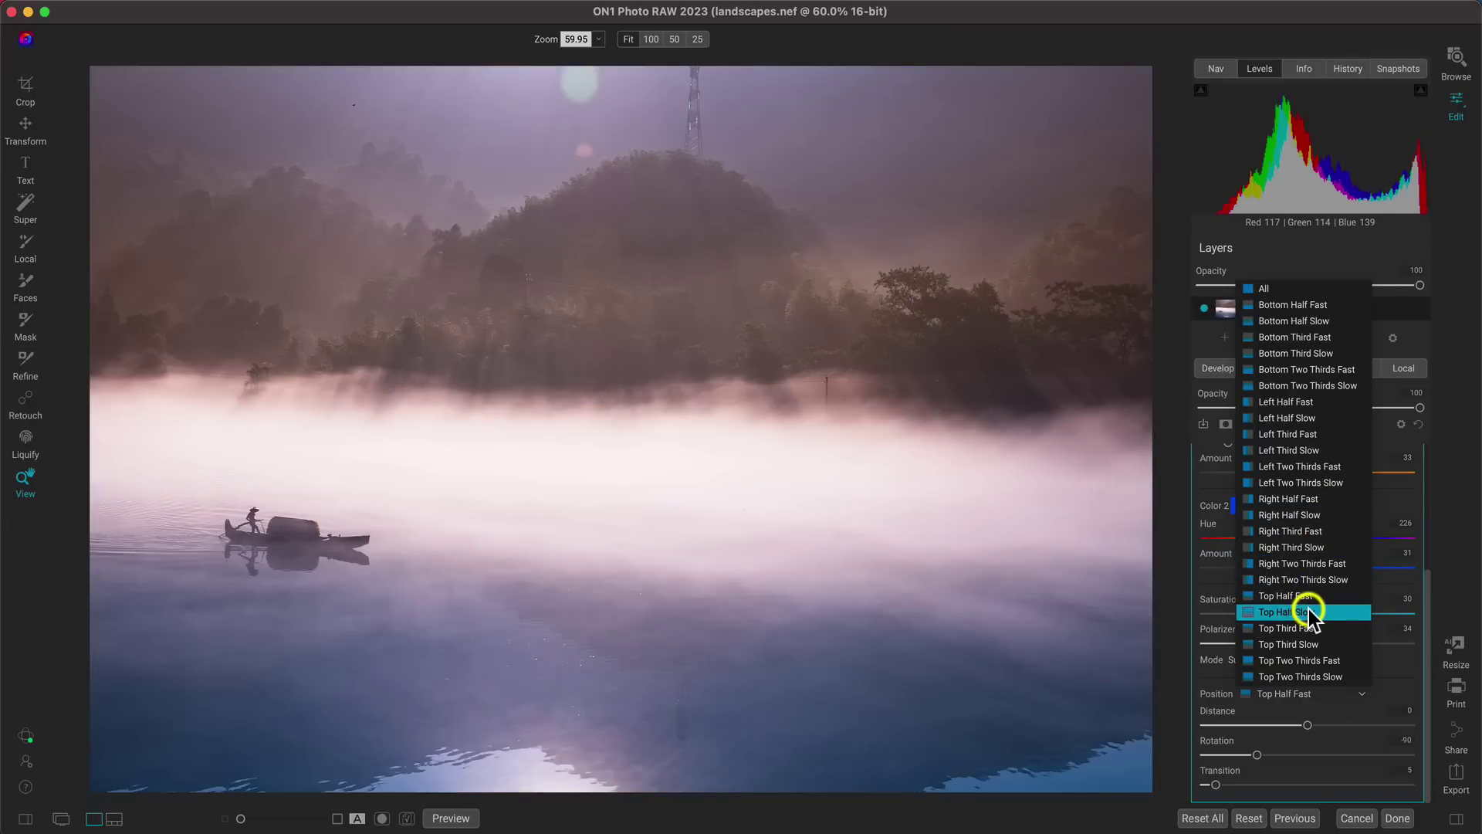
pyautogui.click(1309, 612)
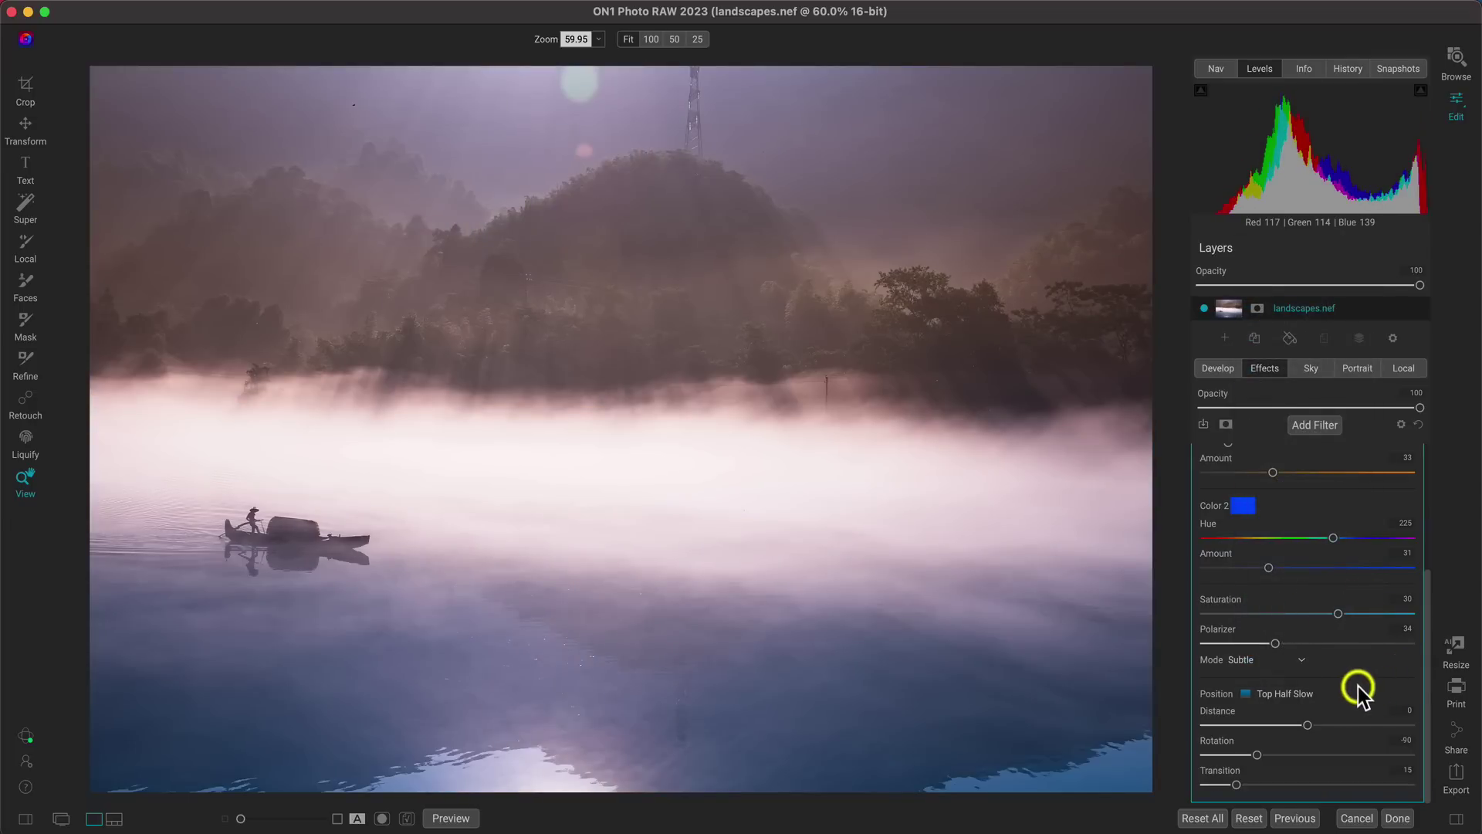
# Lower the Photo Filter's Opacity to 75 and compare the lake photo with and without the filter
pyautogui.scroll(5, 1358, 687)
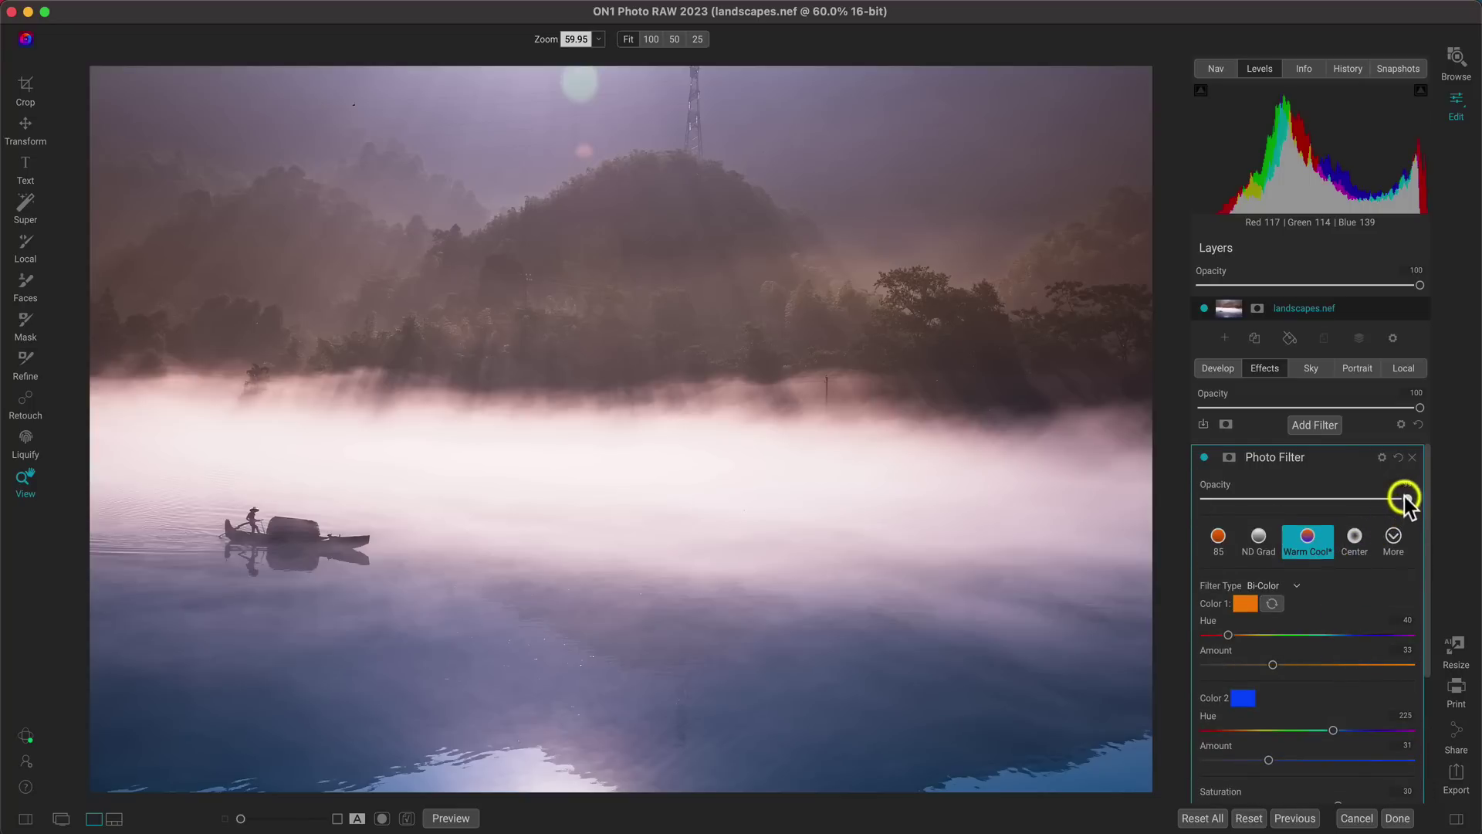
pyautogui.moveTo(1405, 497); pyautogui.dragTo(1360, 508)
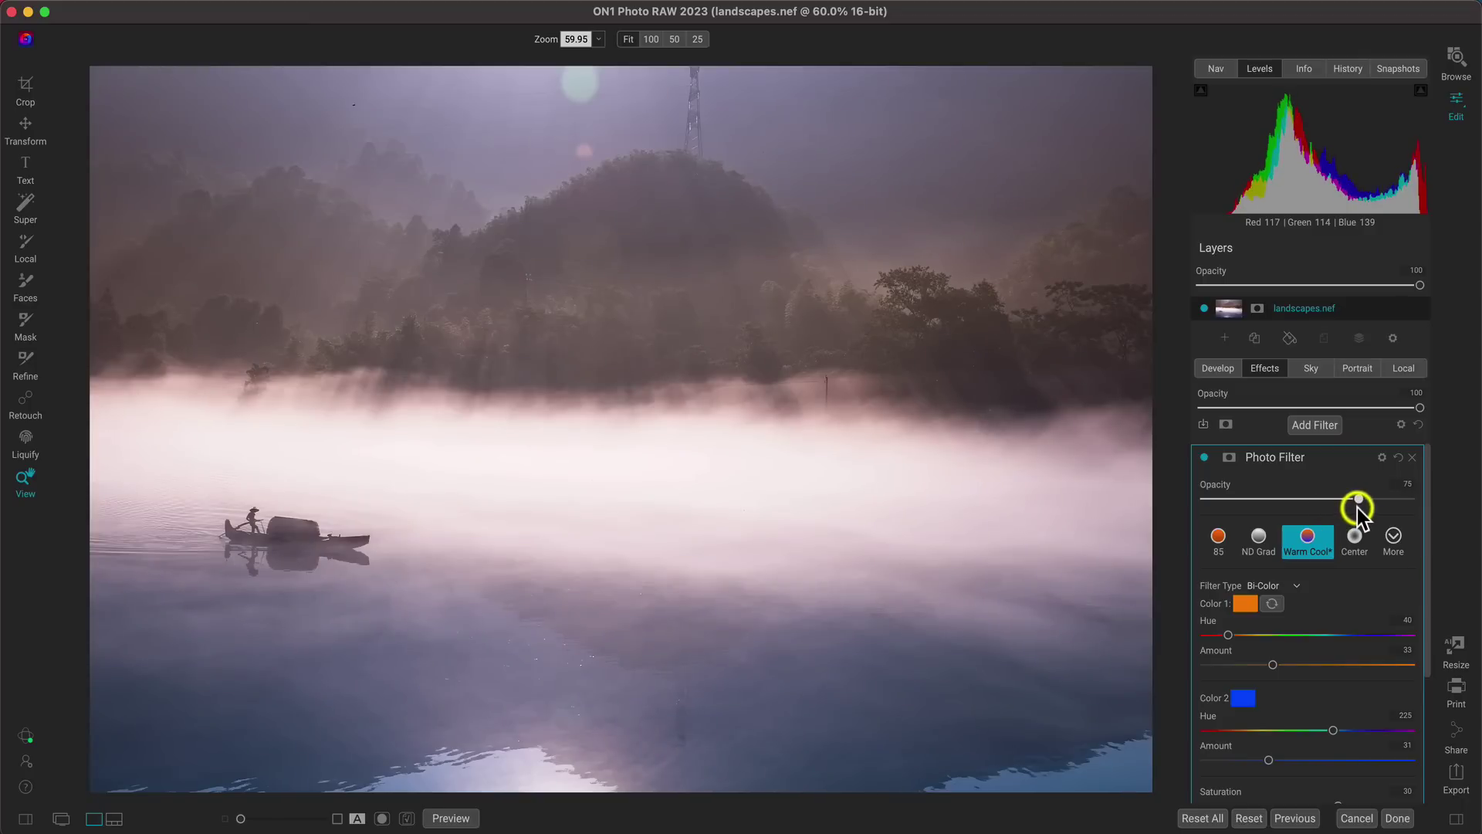
pyautogui.click(1202, 457)
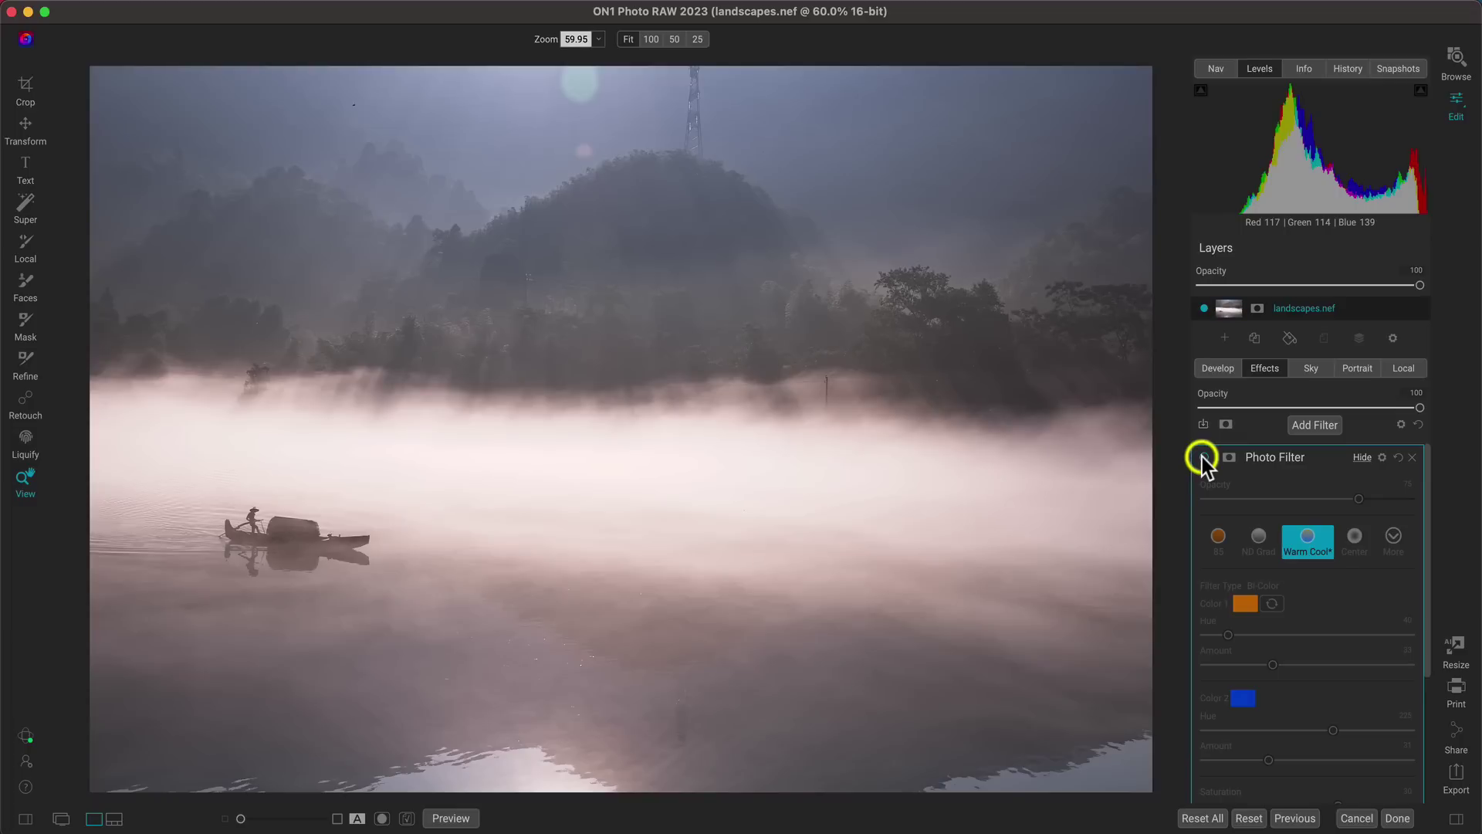
pyautogui.click(1202, 457)
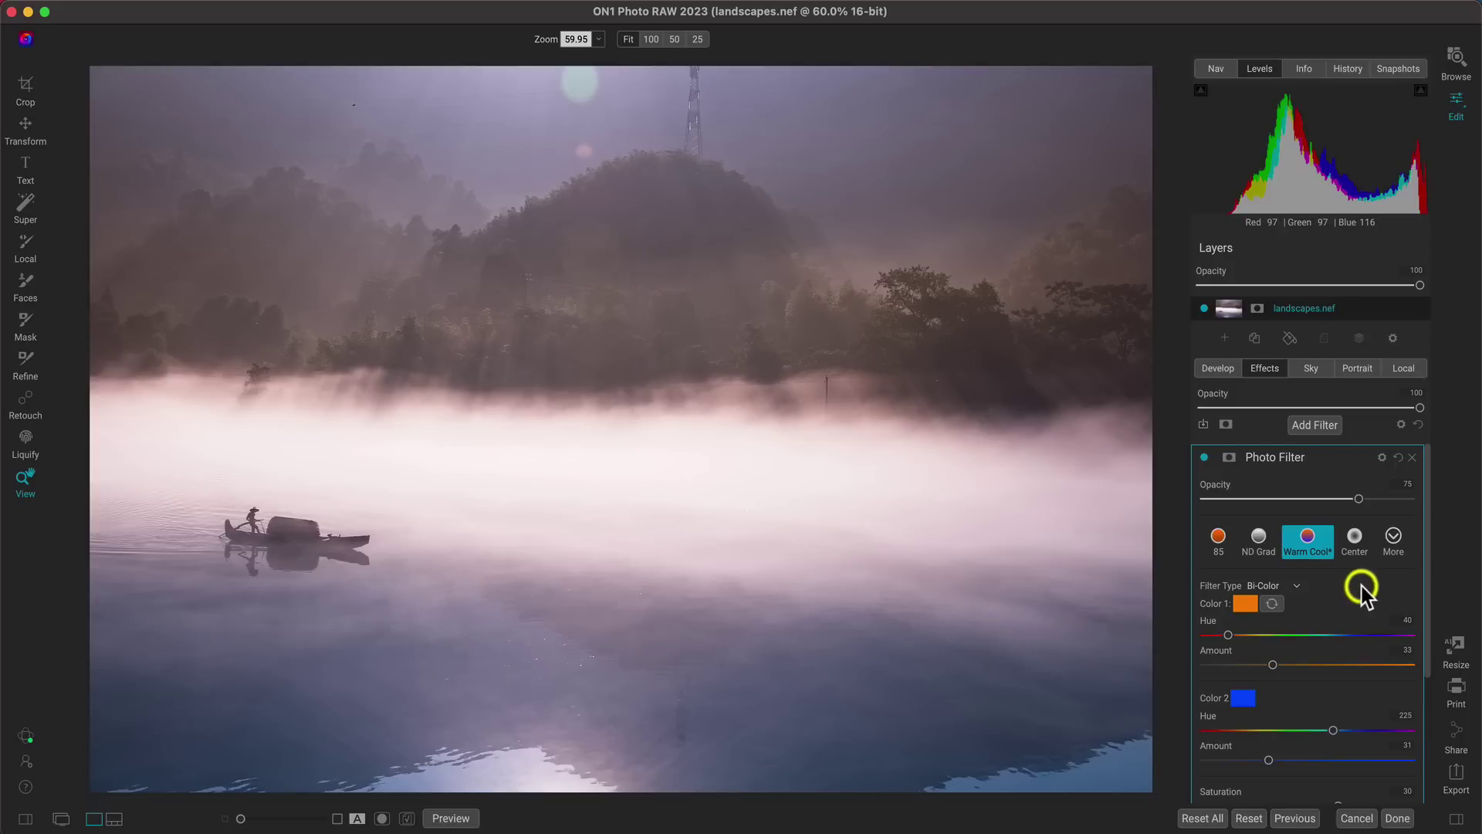
# Change the Photo Filter's type to Center with Amount 91 and a blue Hue of 233, and compare it with the unfiltered photo
pyautogui.click(1295, 586)
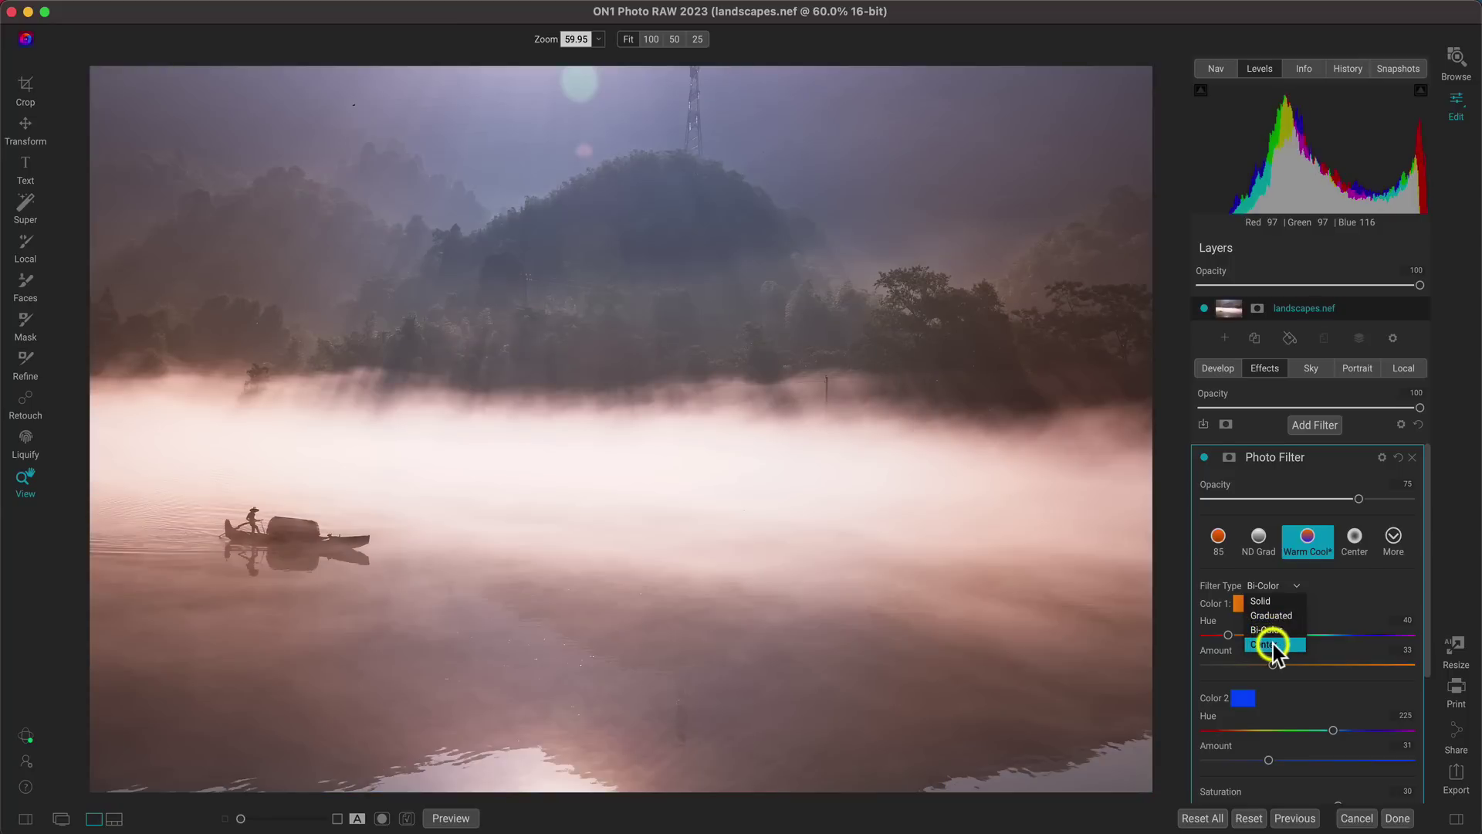
pyautogui.click(1273, 644)
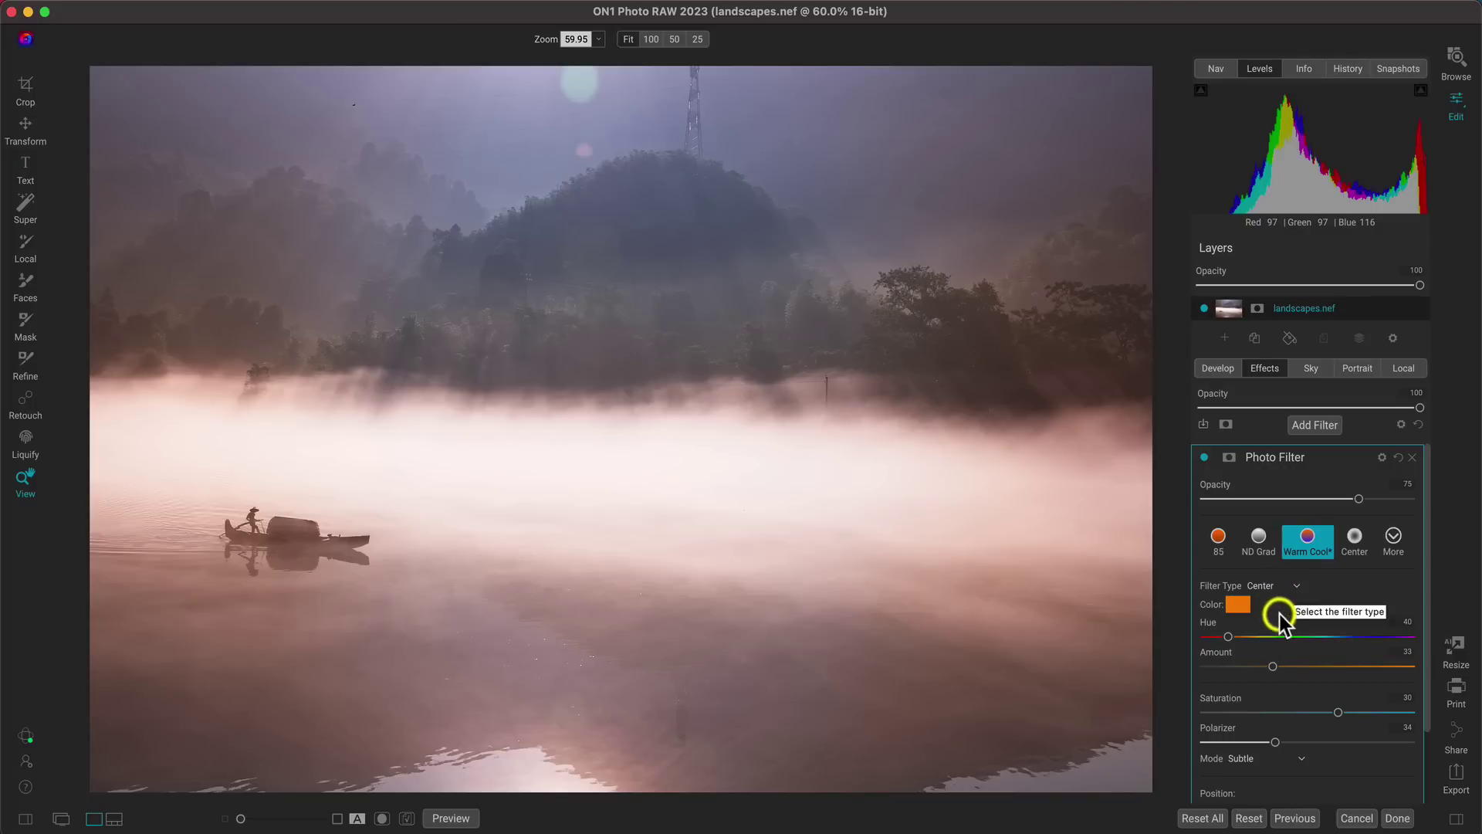
pyautogui.moveTo(1272, 665); pyautogui.dragTo(1389, 666)
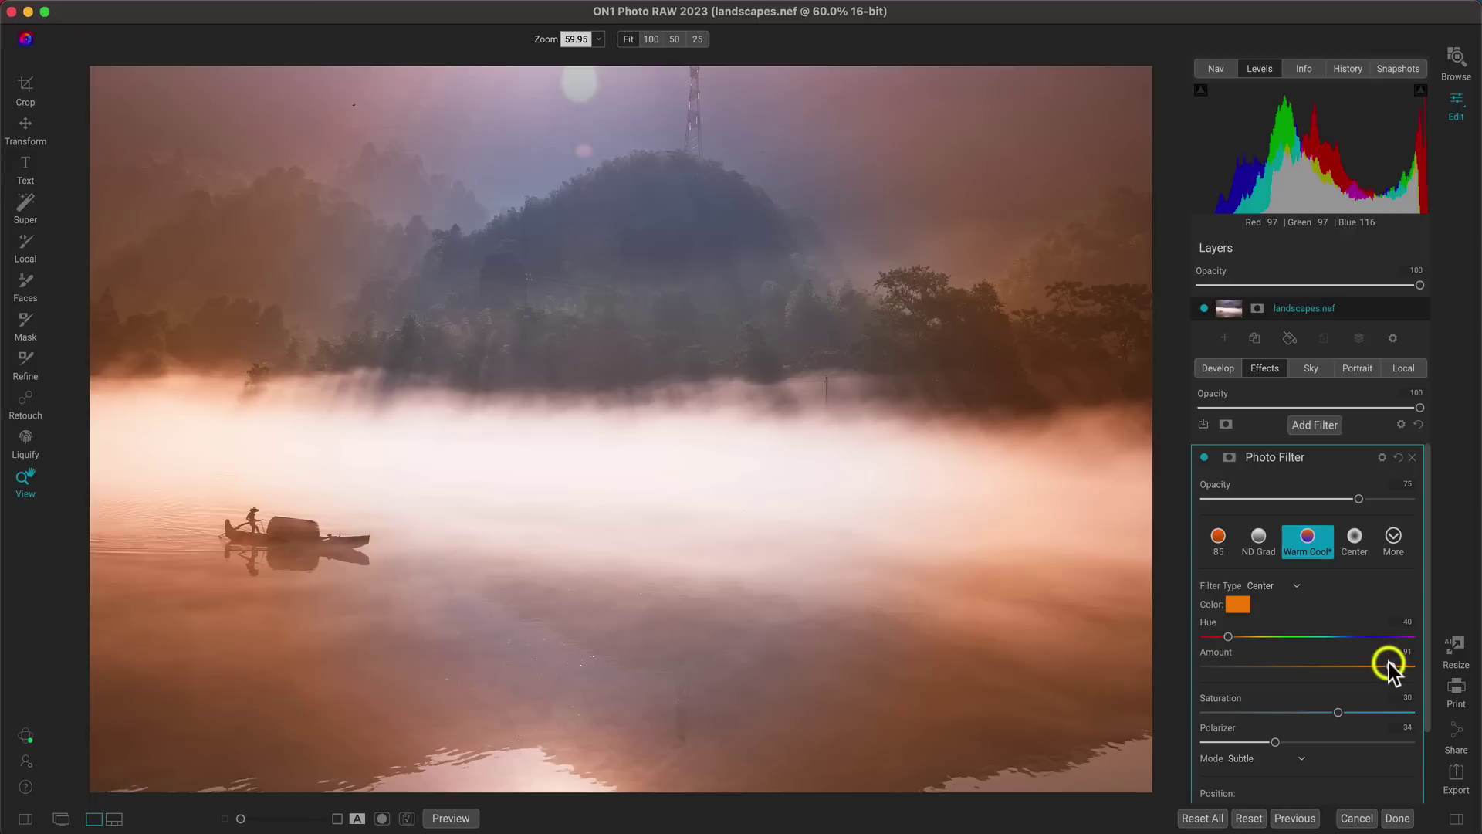
pyautogui.moveTo(1230, 636); pyautogui.dragTo(1338, 634)
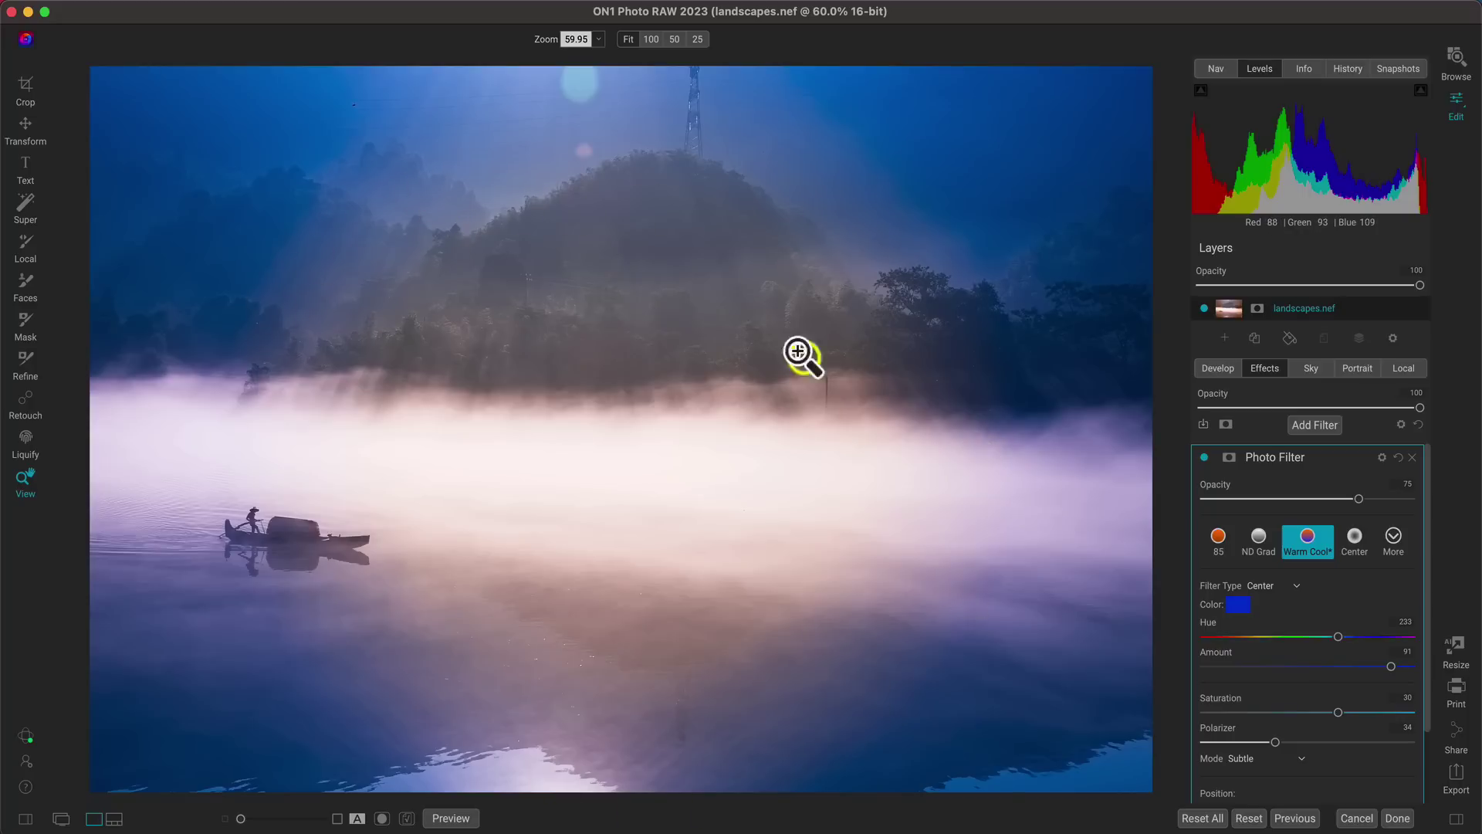
pyautogui.click(1205, 457)
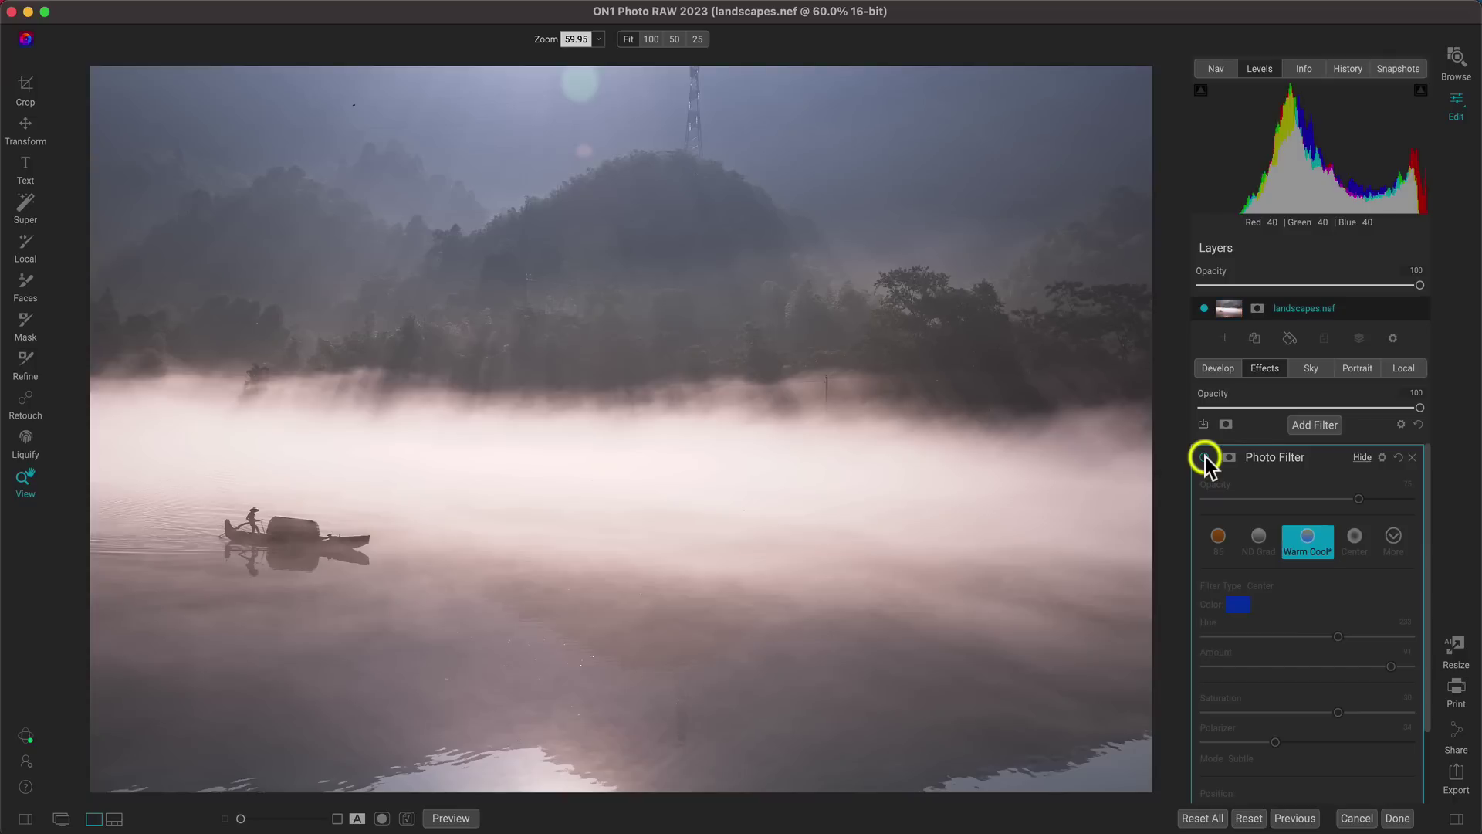
pyautogui.click(1205, 457)
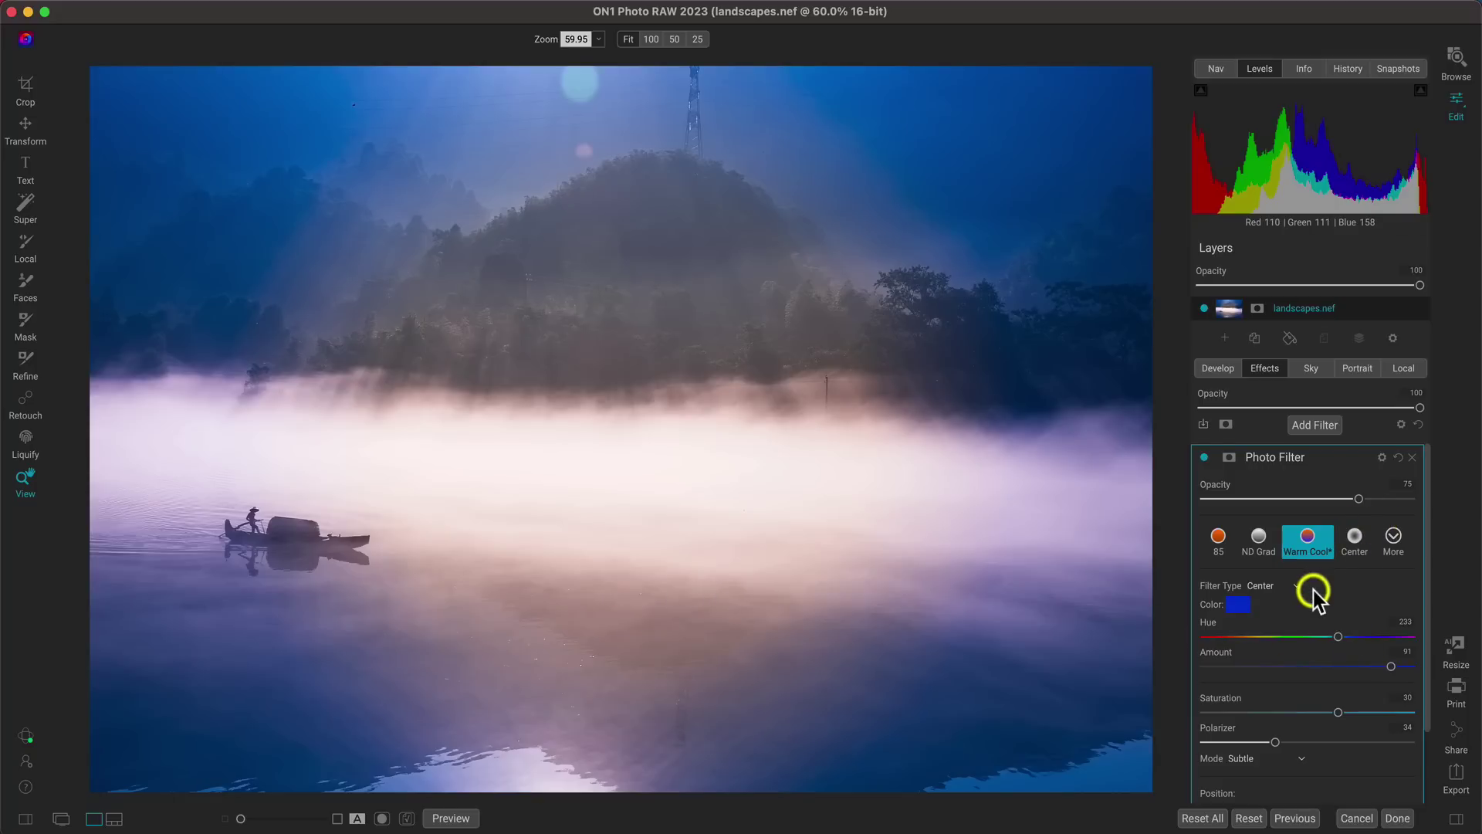
# Switch the Photo Filter's type from Center back to Bi-Color
pyautogui.click(1294, 585)
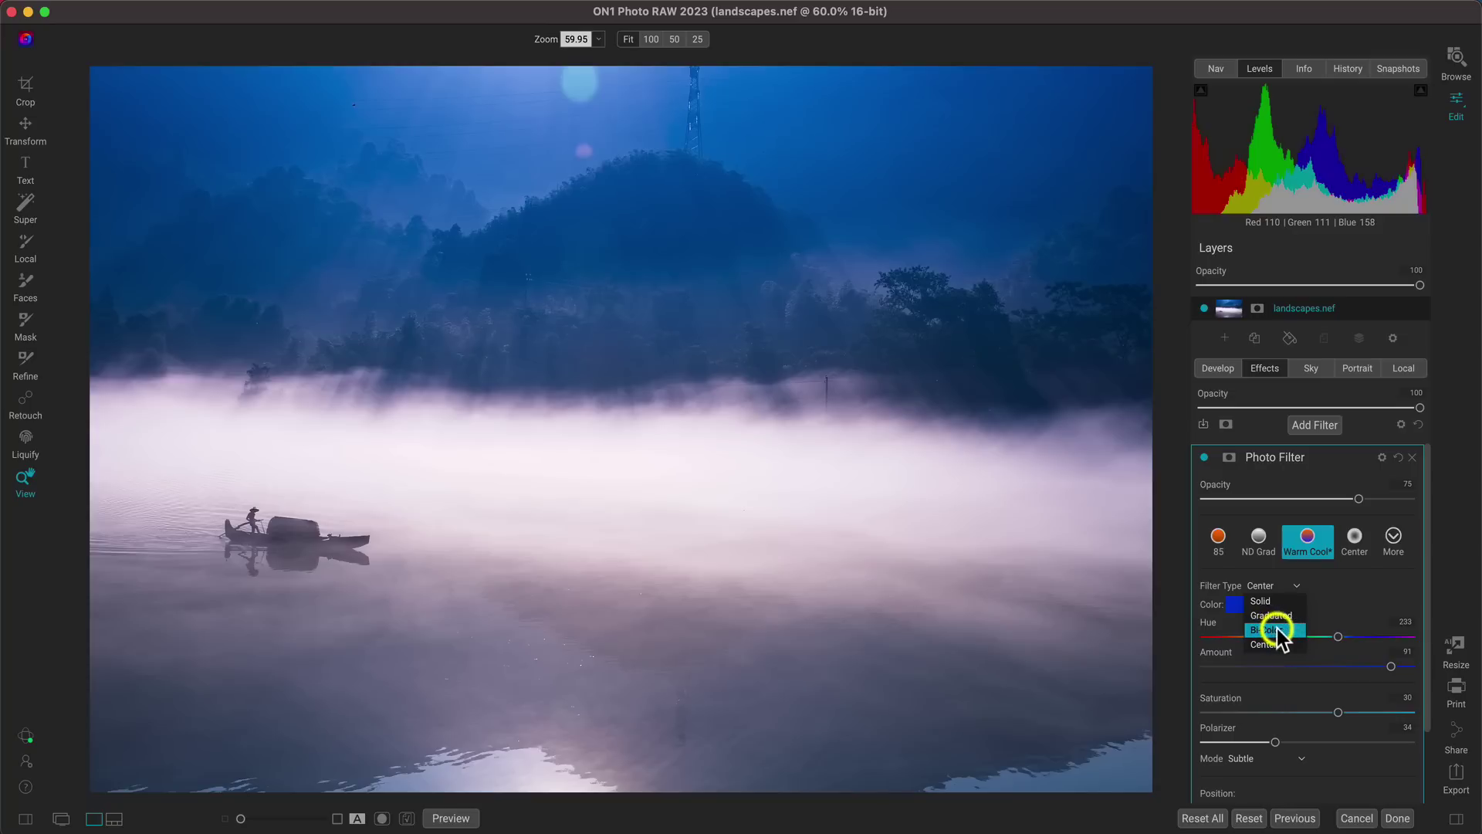
pyautogui.click(1275, 629)
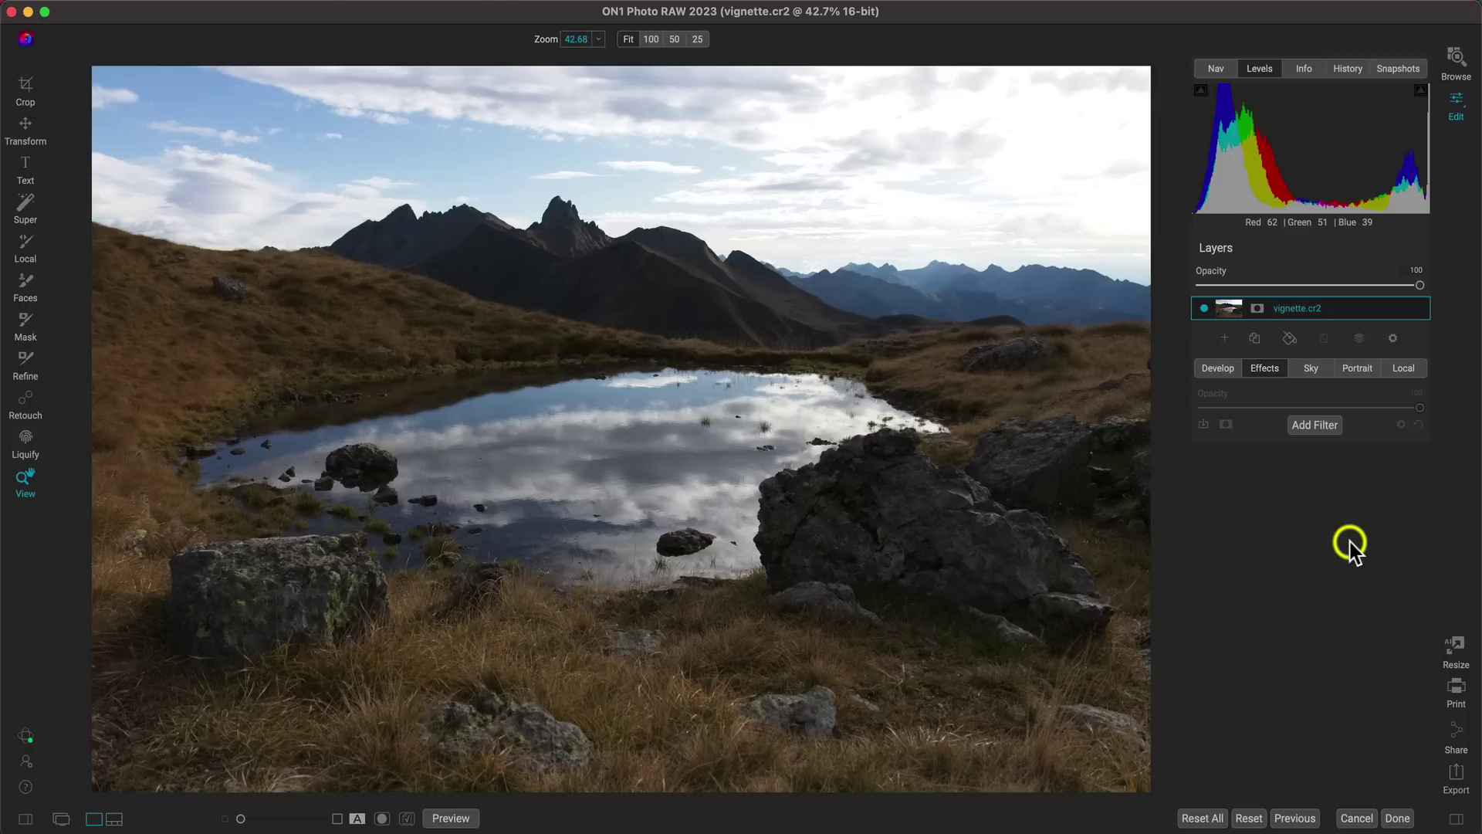
# Add a Dynamic Contrast filter to the vignette photo with the Surreal style and invert its mask to hide the effect
pyautogui.click(1312, 426)
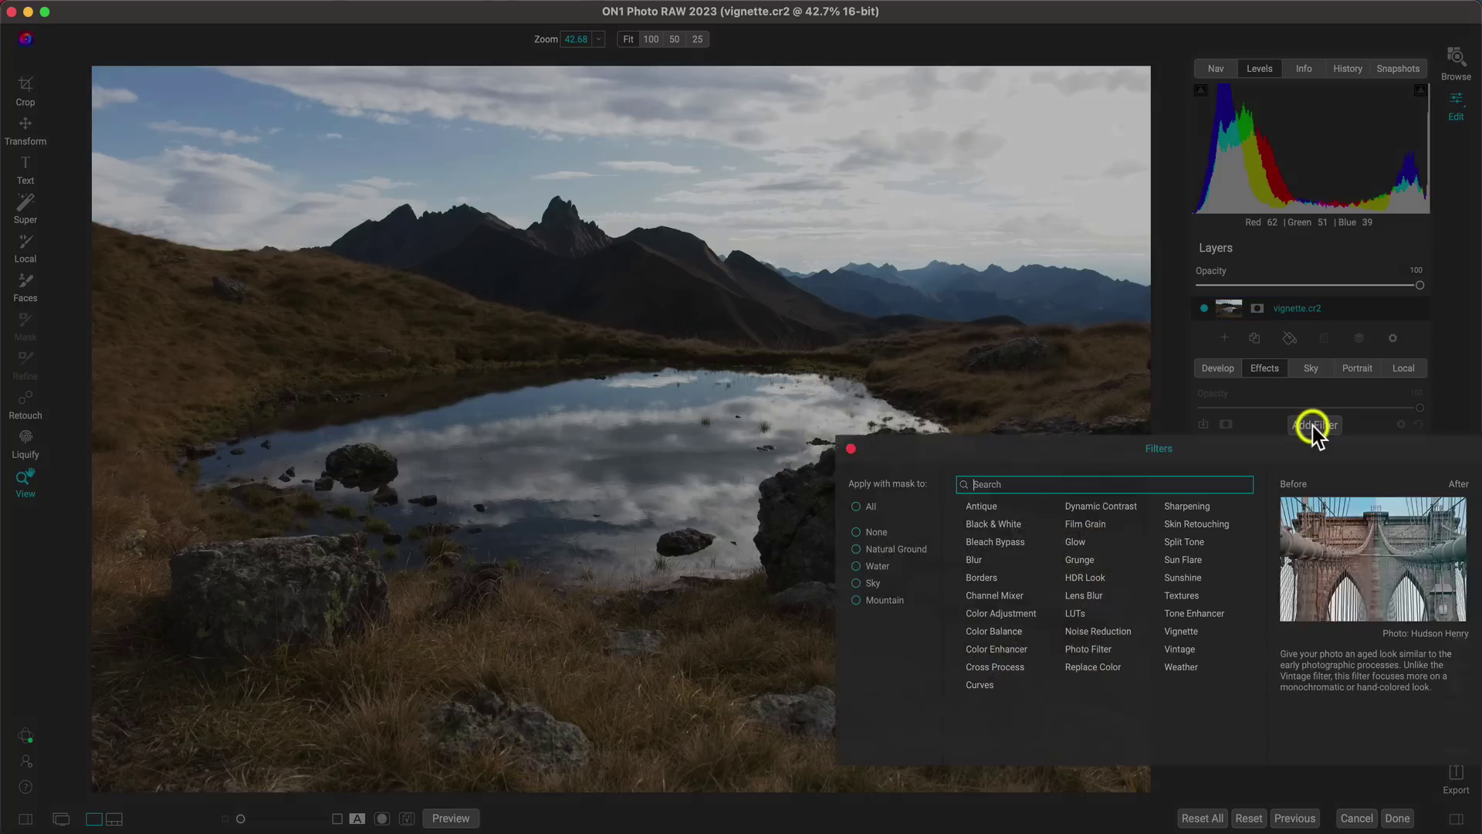
pyautogui.click(1100, 507)
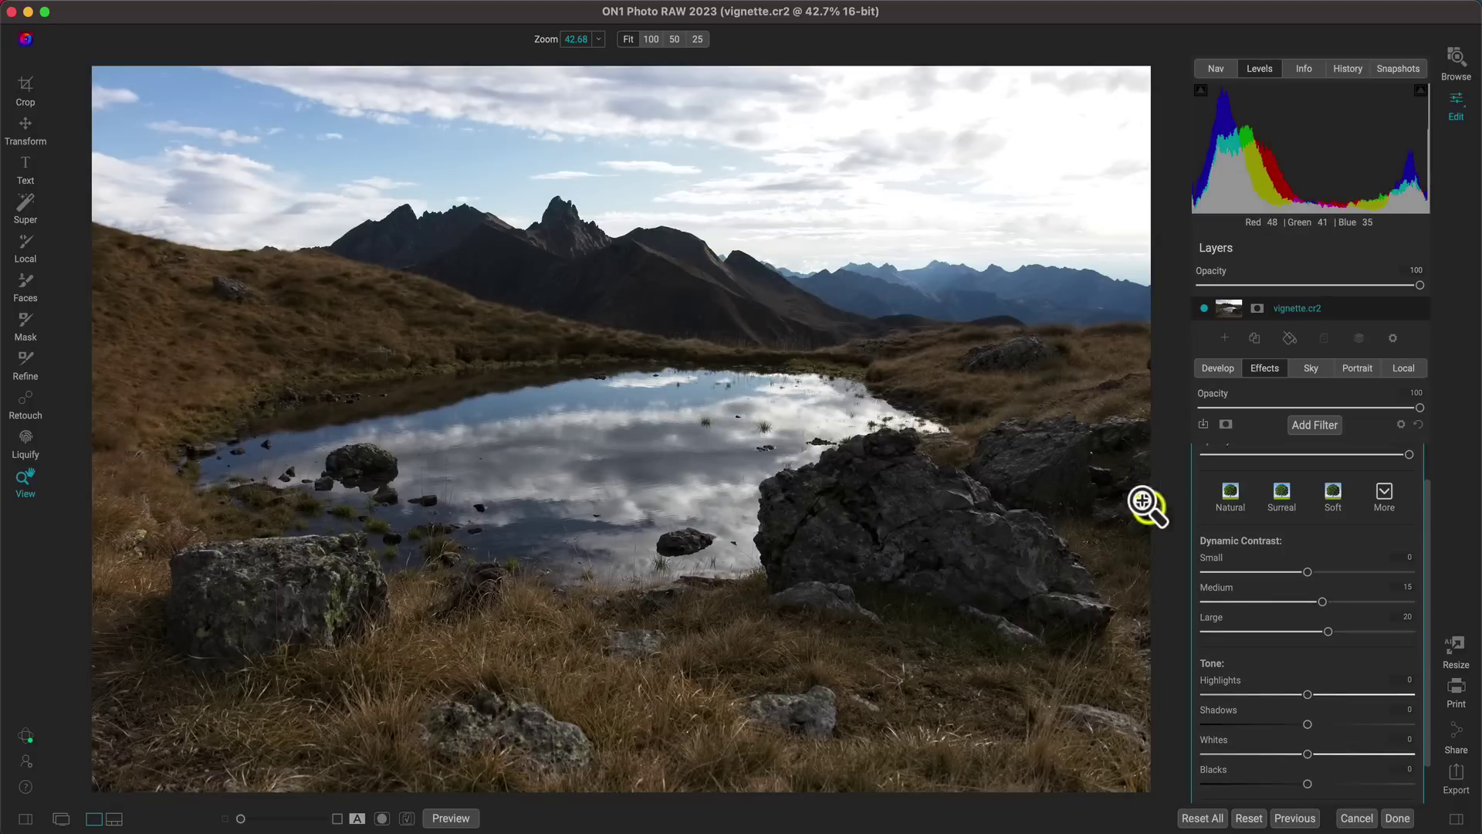
pyautogui.click(1283, 541)
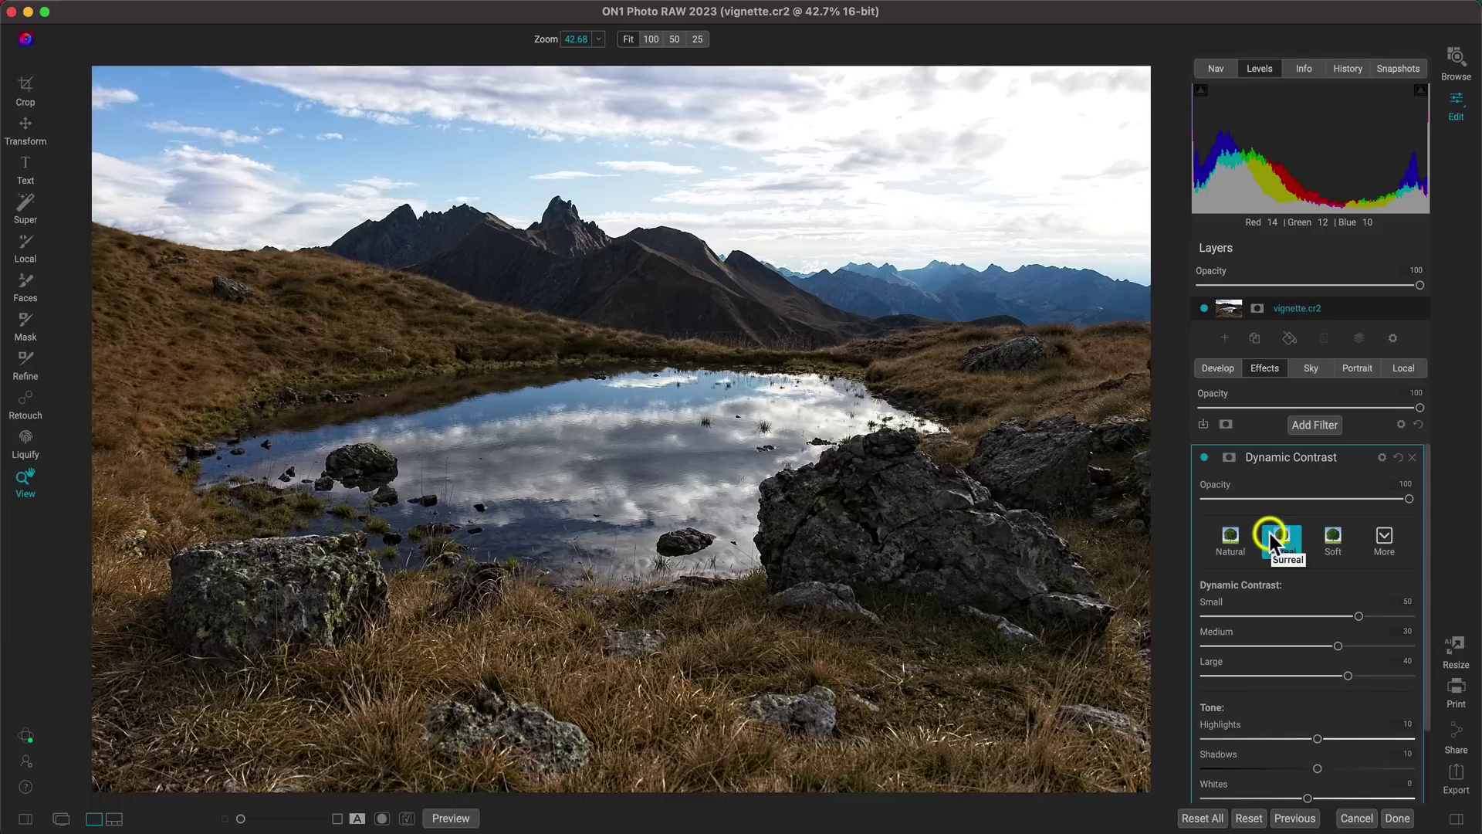
pyautogui.click(1228, 458)
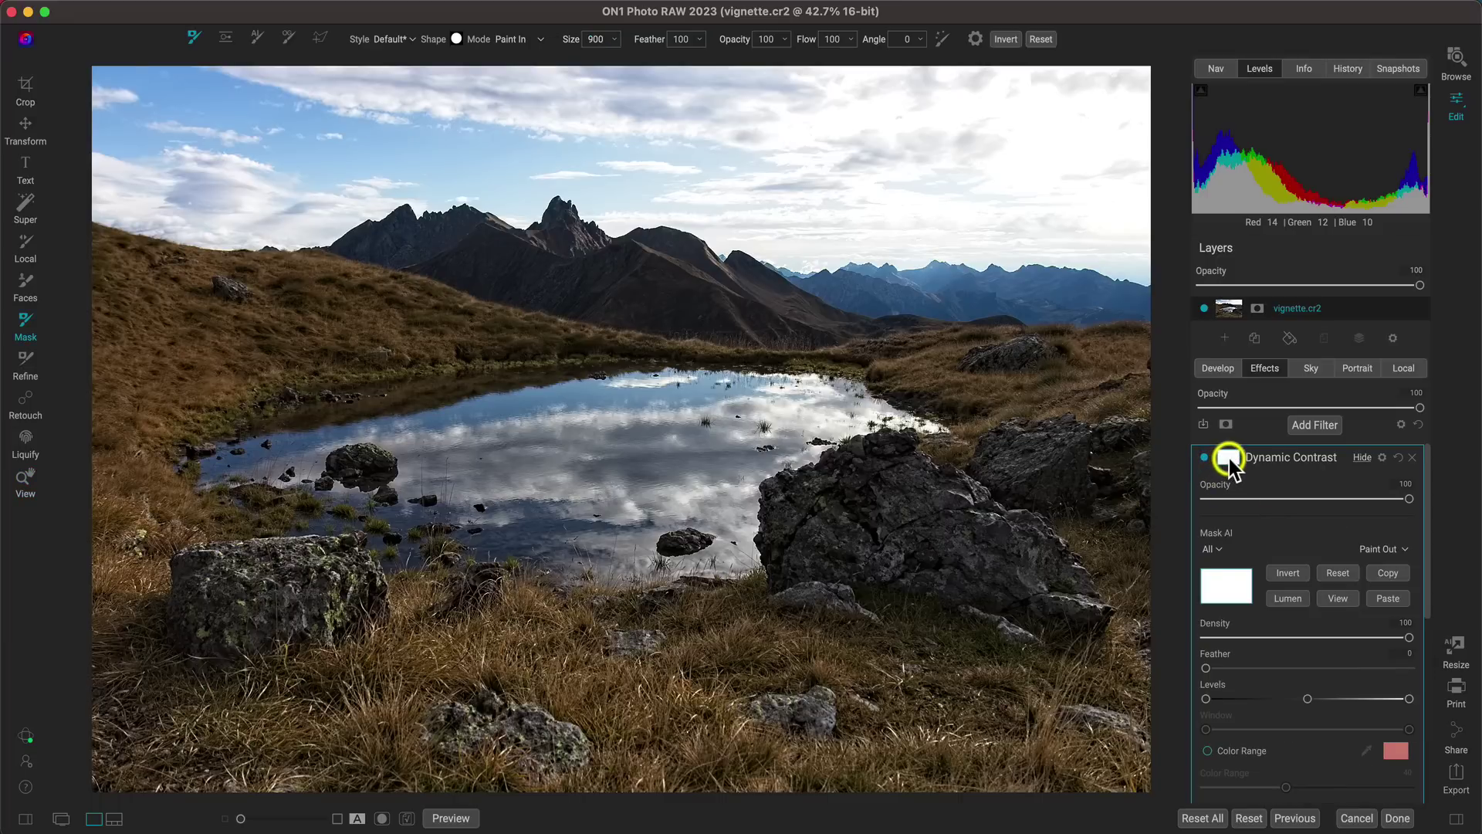
pyautogui.click(1288, 573)
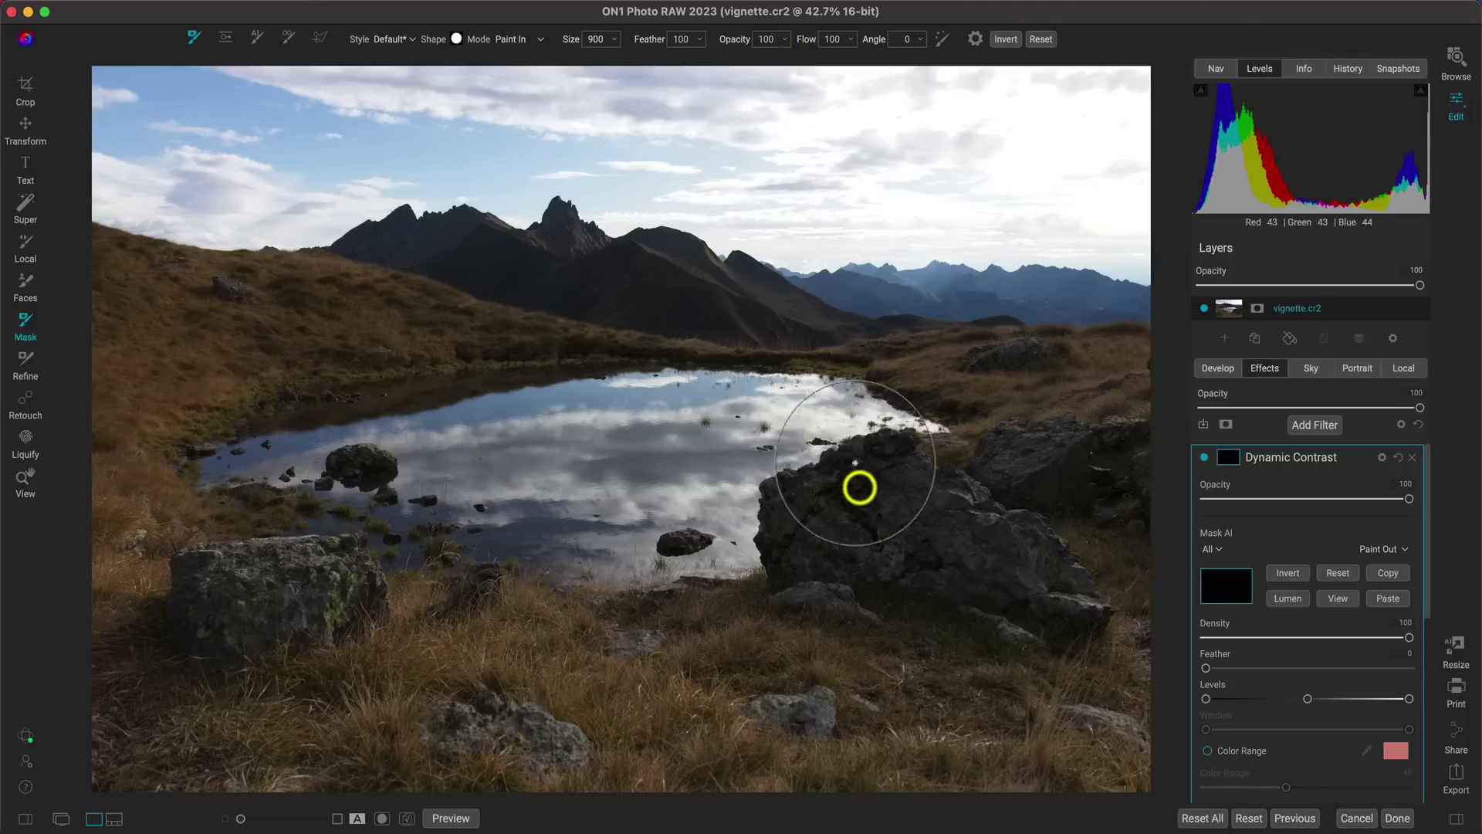
# Paint the Dynamic Contrast into the large rocks beside the lake, reducing the brush size from 900 to 400 for the farther rock
pyautogui.moveTo(936, 549)
pyautogui.mouseDown()
pyautogui.moveTo(1039, 595)
pyautogui.moveTo(848, 533)
pyautogui.moveTo(979, 504)
pyautogui.mouseUp()
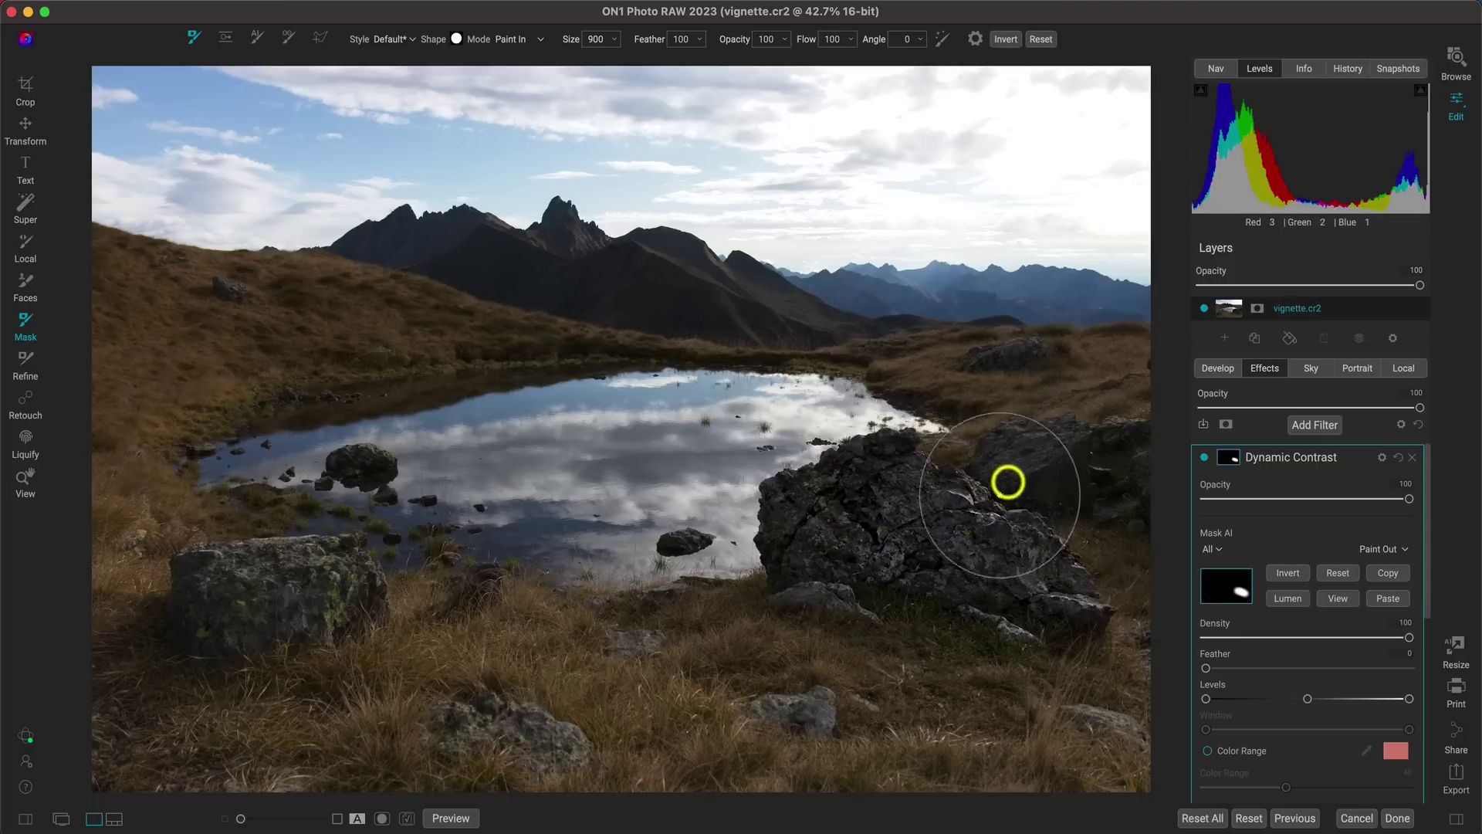
pyautogui.press('[')
pyautogui.press('[')
pyautogui.press('[')
pyautogui.press('[')
pyautogui.press('[')
pyautogui.moveTo(1041, 460)
pyautogui.mouseDown()
pyautogui.moveTo(1065, 486)
pyautogui.moveTo(1088, 495)
pyautogui.moveTo(1117, 455)
pyautogui.moveTo(1132, 487)
pyautogui.mouseUp()
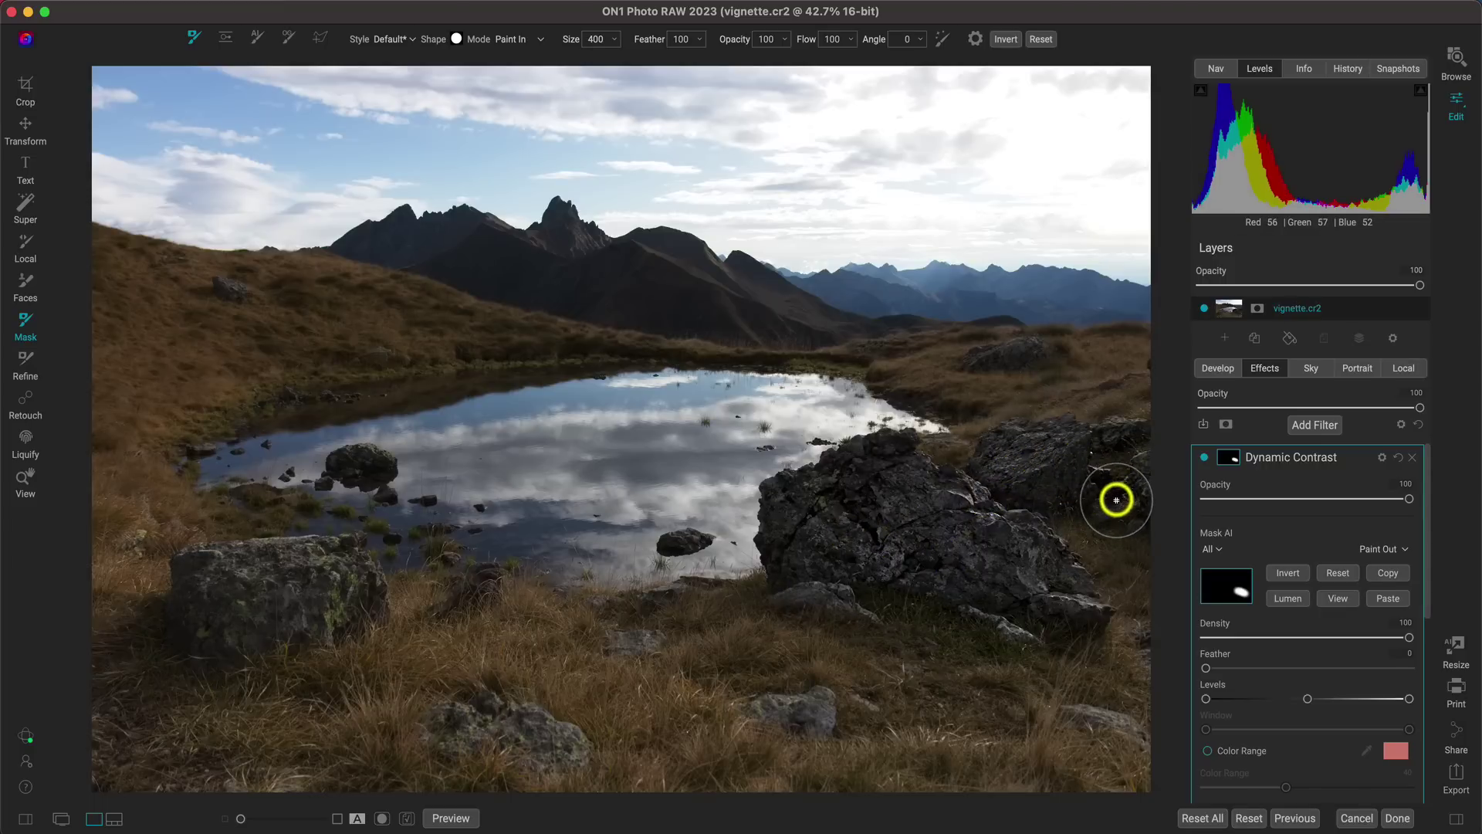
# Paint the Dynamic Contrast into the foreground rocks, the rocks in the water and the mountains, reducing the brush size to 250
pyautogui.moveTo(383, 543)
pyautogui.mouseDown()
pyautogui.moveTo(241, 582)
pyautogui.moveTo(319, 610)
pyautogui.moveTo(556, 755)
pyautogui.moveTo(807, 711)
pyautogui.moveTo(382, 519)
pyautogui.mouseUp()
pyautogui.press('[')
pyautogui.press('[')
pyautogui.press('[')
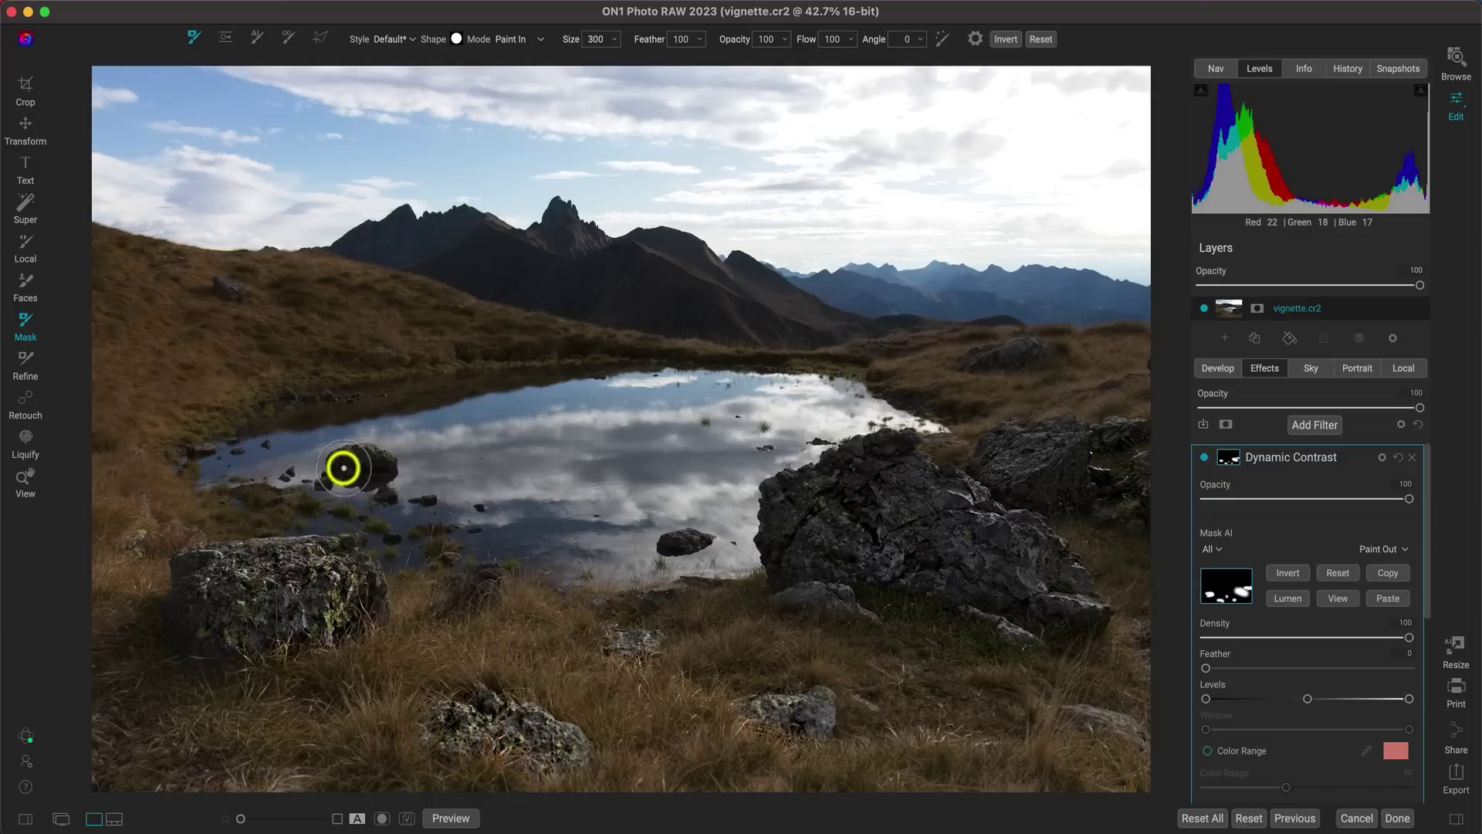
pyautogui.moveTo(344, 466); pyautogui.dragTo(361, 466)
pyautogui.moveTo(375, 234)
pyautogui.mouseDown()
pyautogui.moveTo(736, 308)
pyautogui.moveTo(605, 253)
pyautogui.moveTo(491, 239)
pyautogui.moveTo(685, 337)
pyautogui.moveTo(683, 259)
pyautogui.moveTo(891, 300)
pyautogui.moveTo(1133, 305)
pyautogui.moveTo(978, 296)
pyautogui.moveTo(852, 313)
pyautogui.moveTo(1125, 296)
pyautogui.moveTo(1010, 358)
pyautogui.moveTo(1029, 362)
pyautogui.moveTo(791, 542)
pyautogui.moveTo(688, 549)
pyautogui.moveTo(961, 559)
pyautogui.mouseUp()
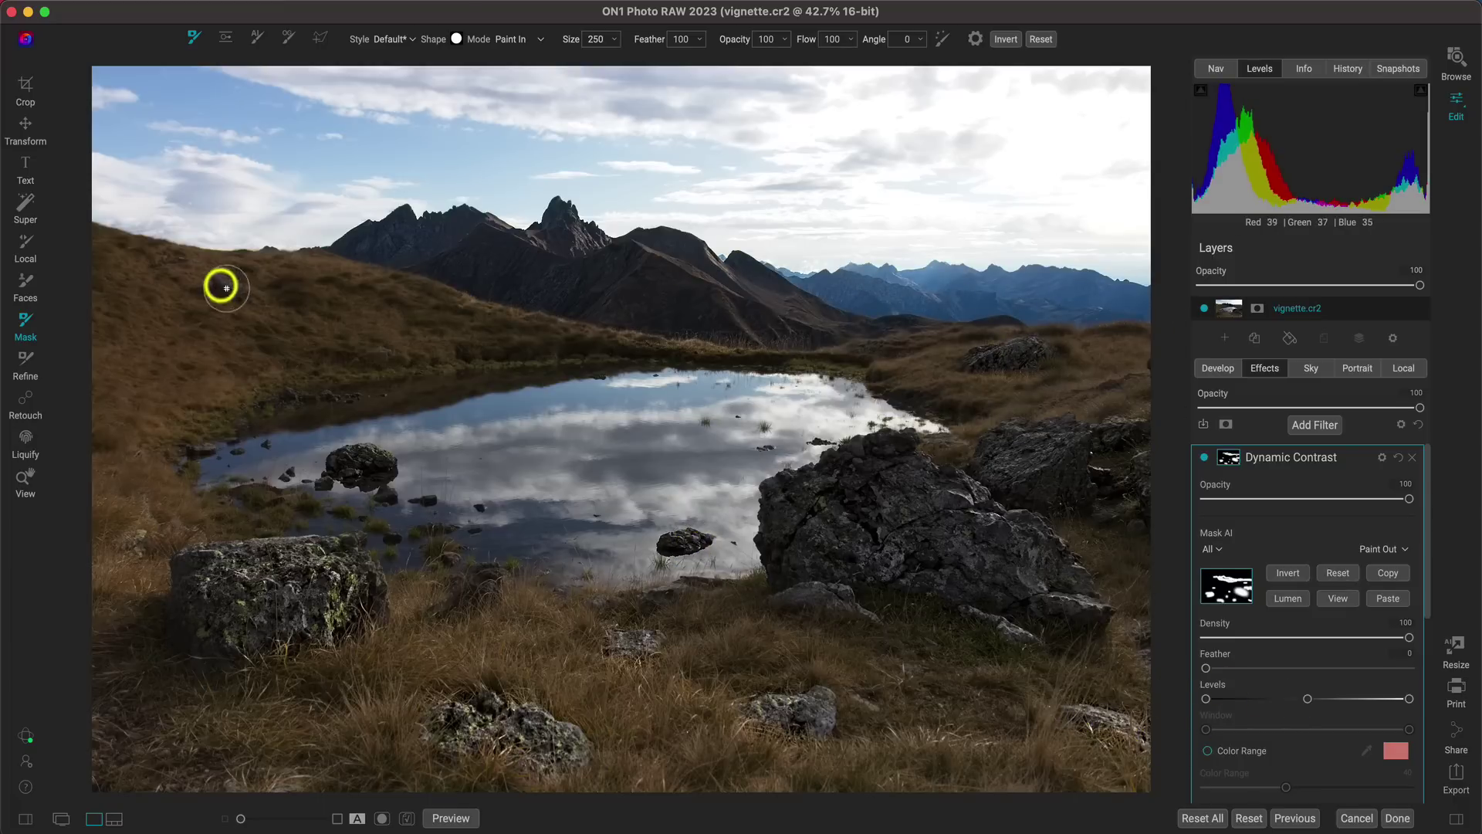
# Compare the photo with and without the masked Dynamic Contrast filter
pyautogui.press('z')
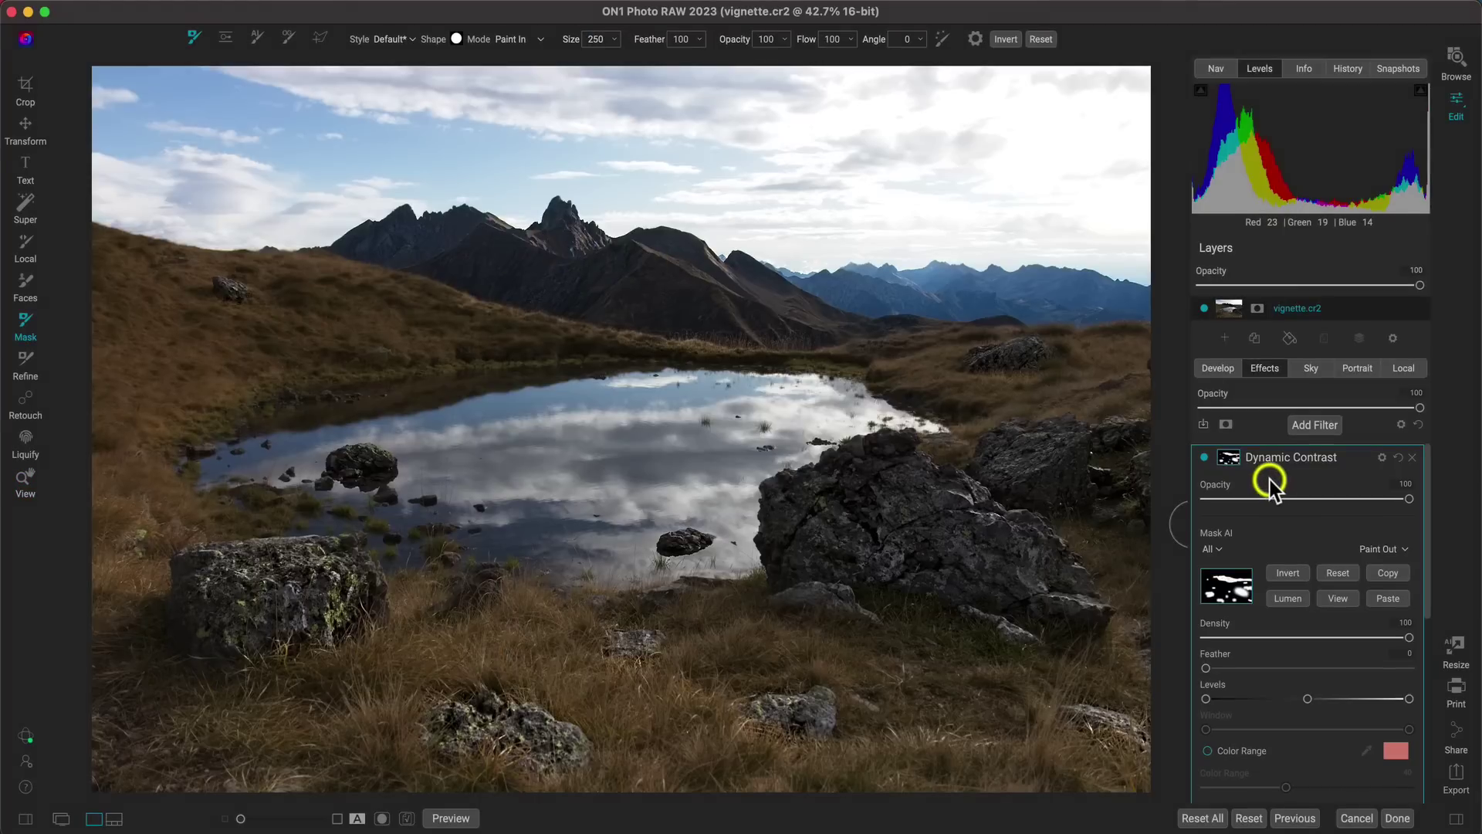
pyautogui.click(1204, 458)
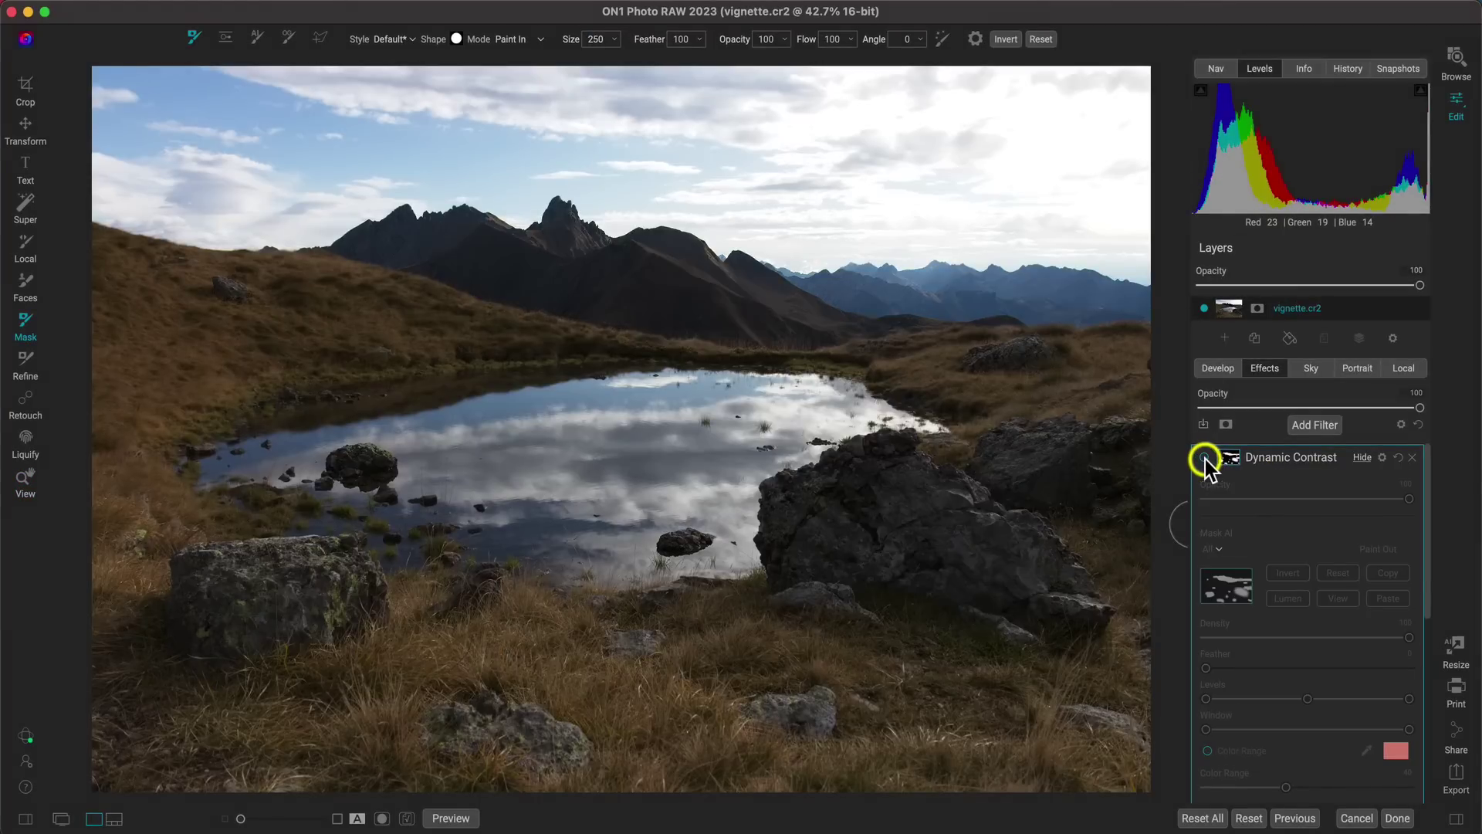
pyautogui.click(1205, 459)
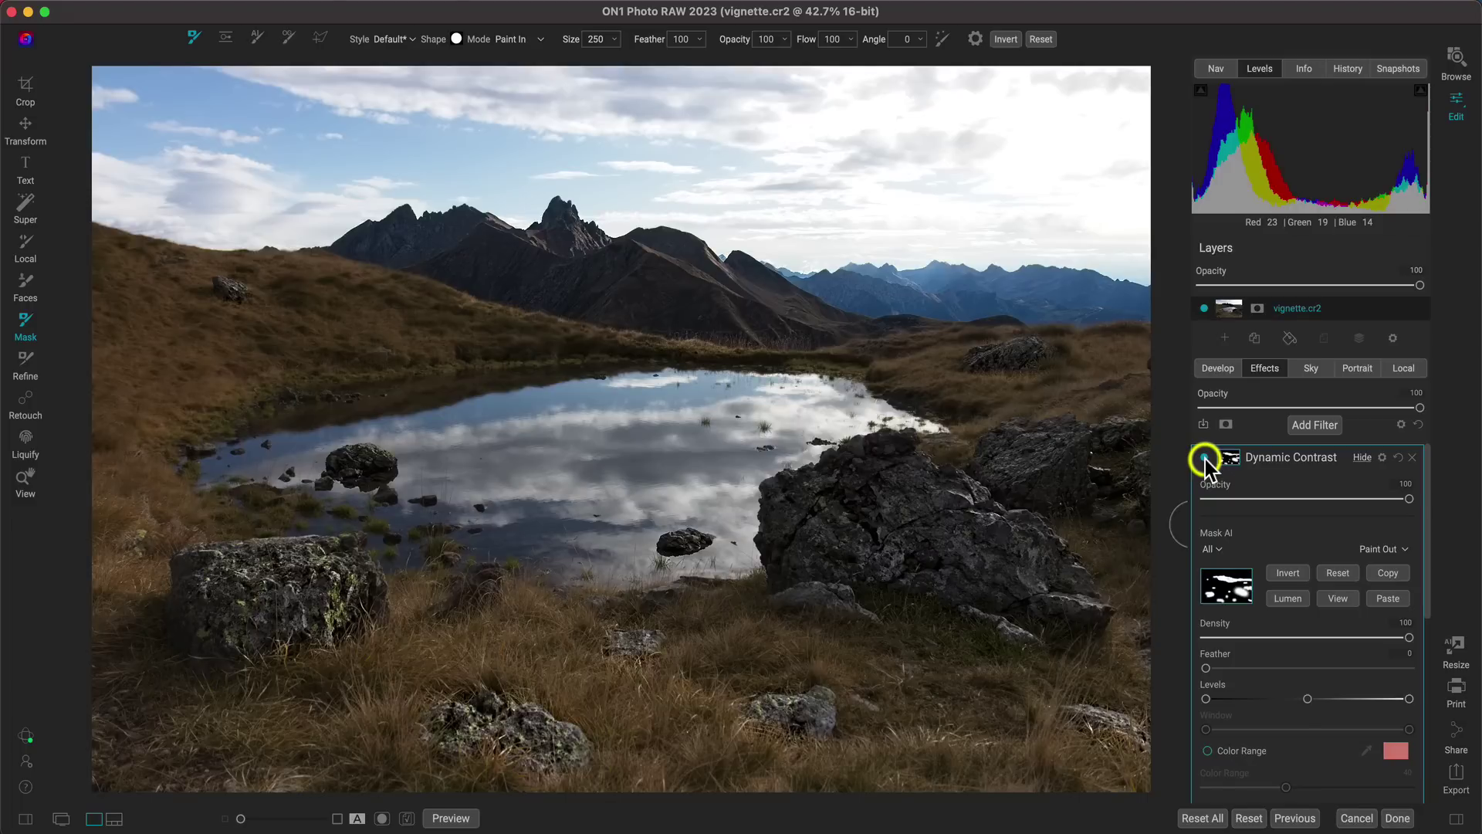
# Add a Glow filter with the Darker style and invert its mask to hide the effect
pyautogui.click(1312, 426)
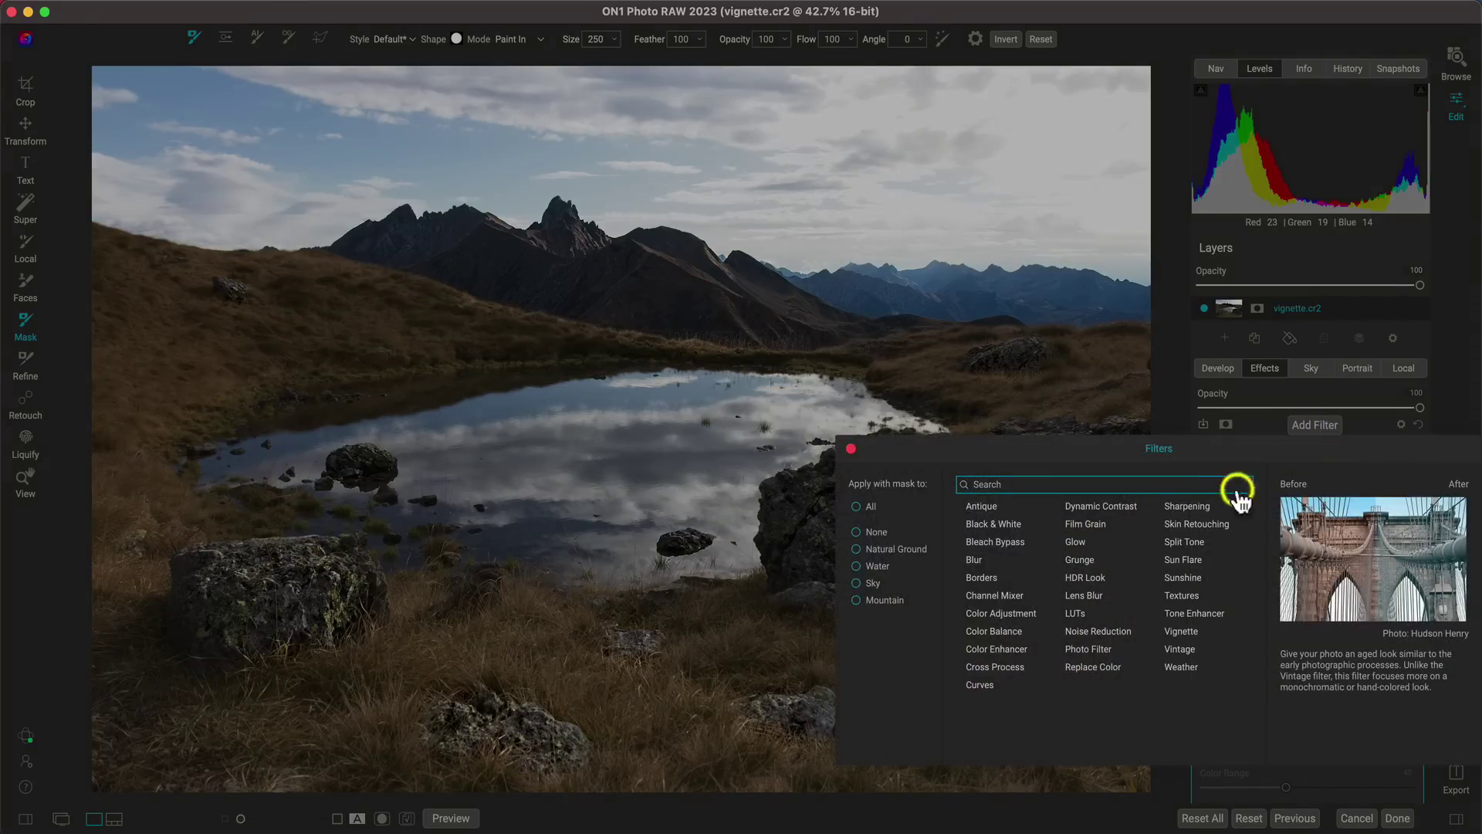
pyautogui.click(1077, 543)
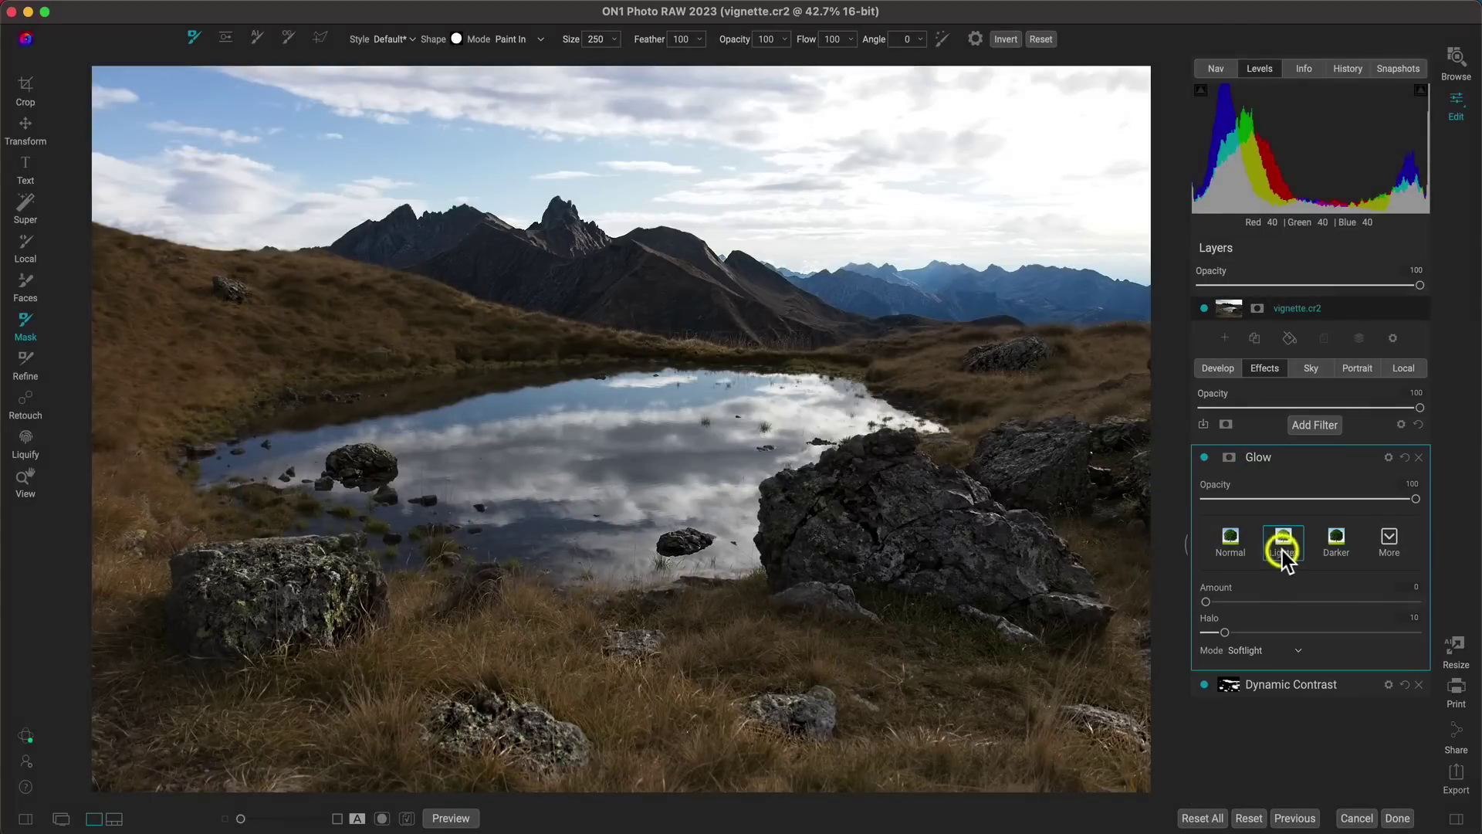
pyautogui.click(1334, 539)
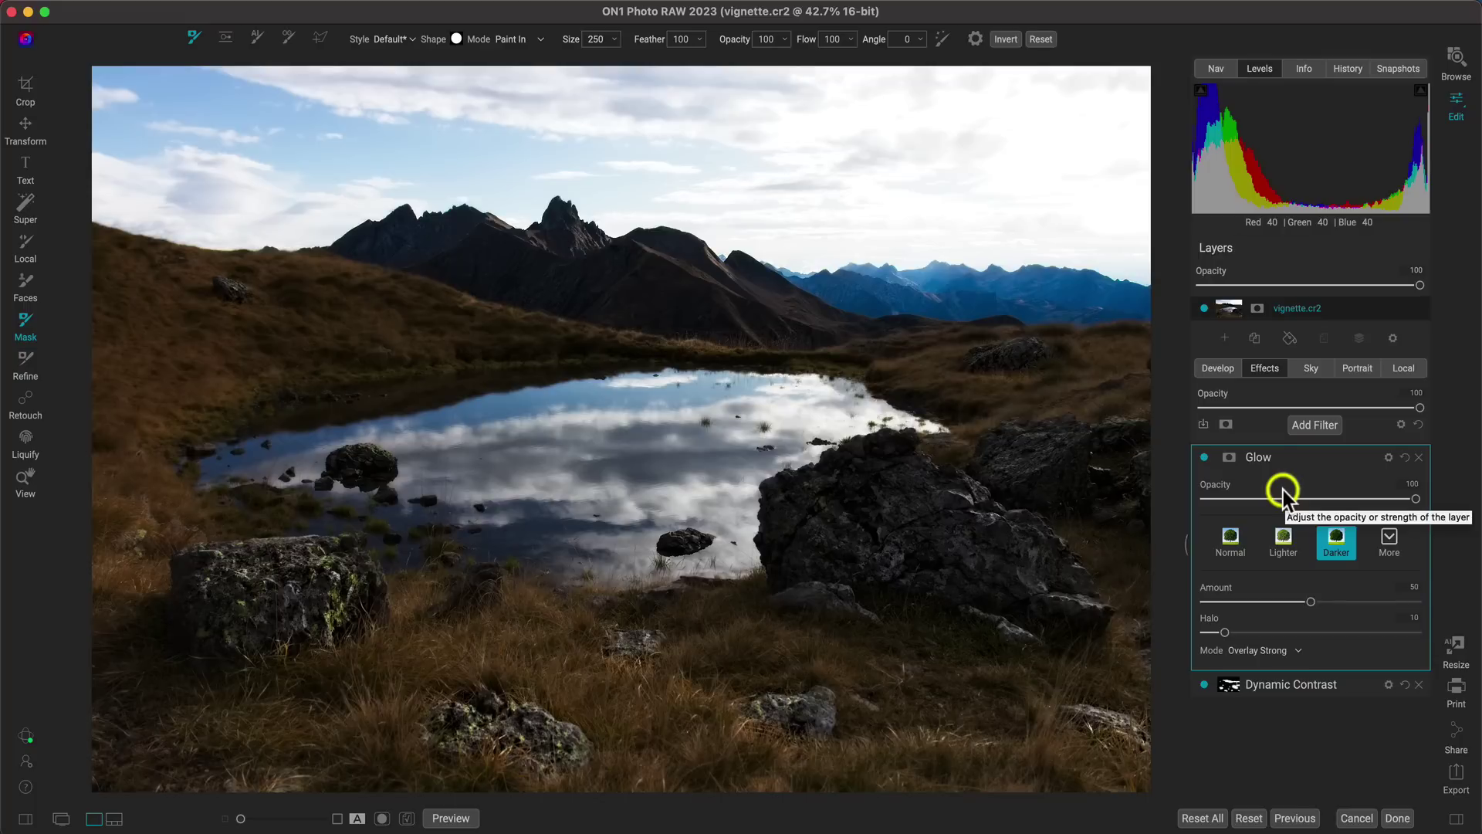
pyautogui.click(1229, 457)
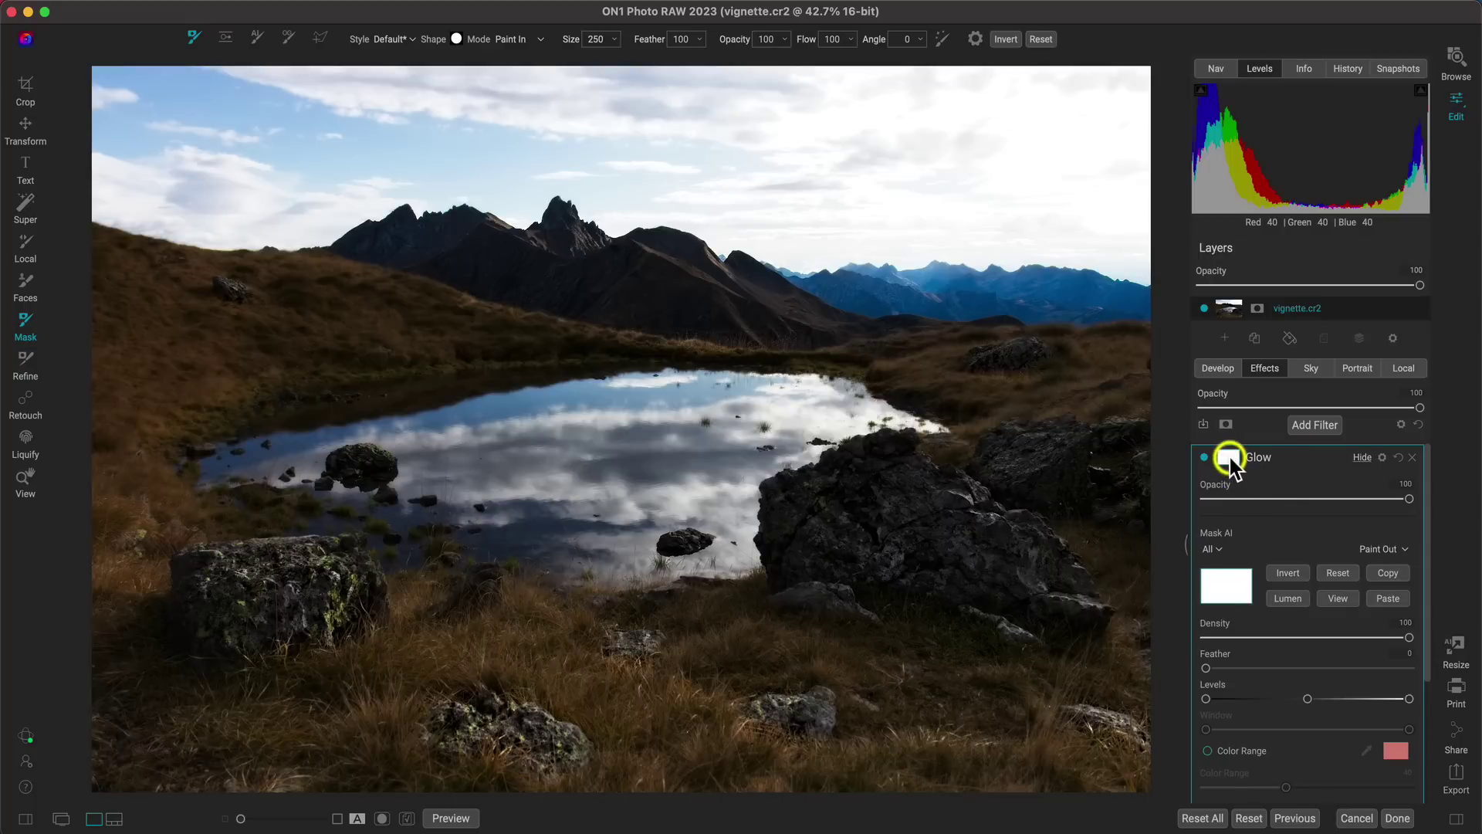
pyautogui.click(1297, 572)
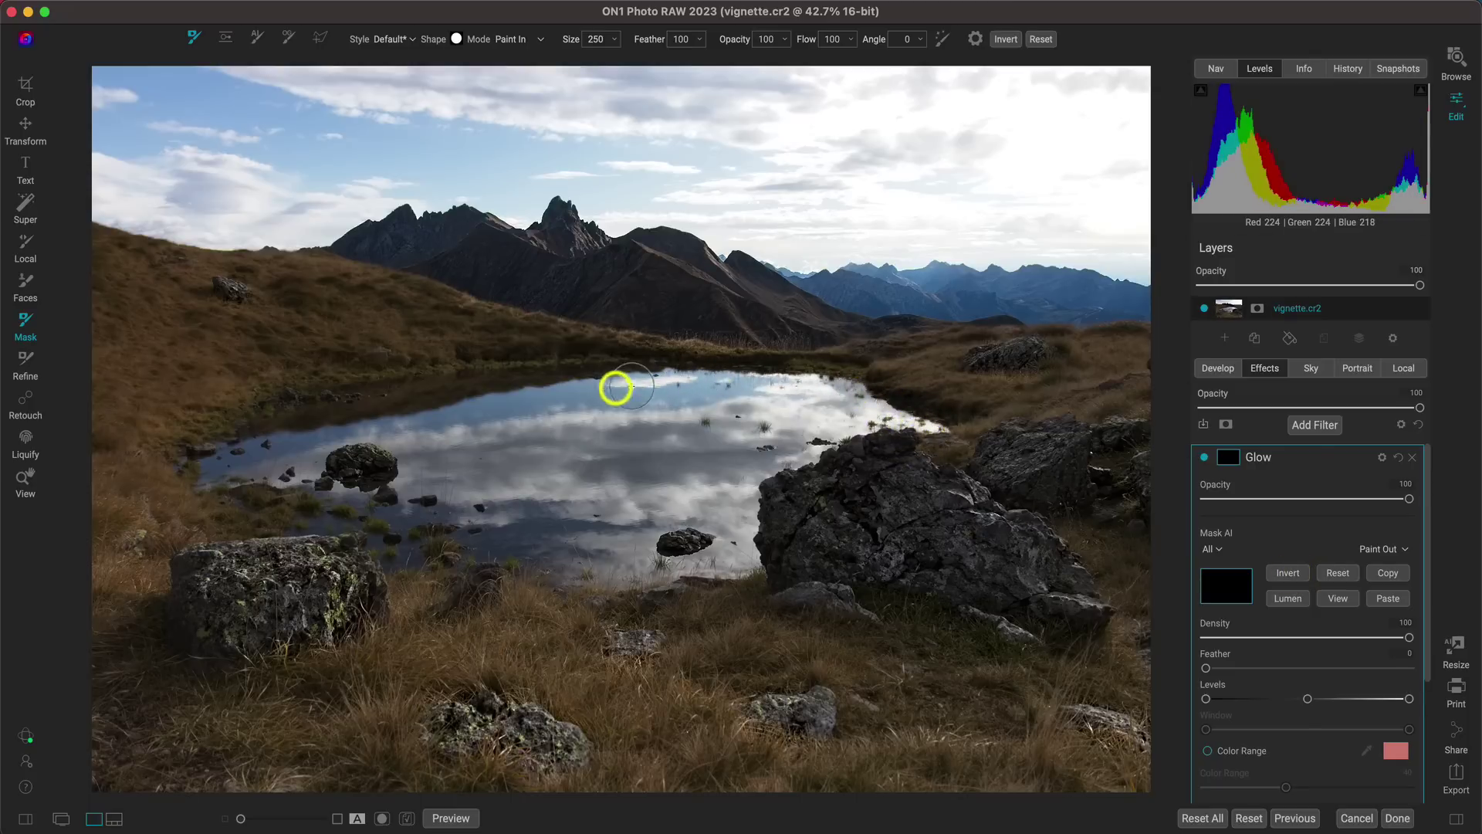
# Paint the Glow across the middle of the lake, enlarging the brush to 800 for the broad water area
pyautogui.press(']')
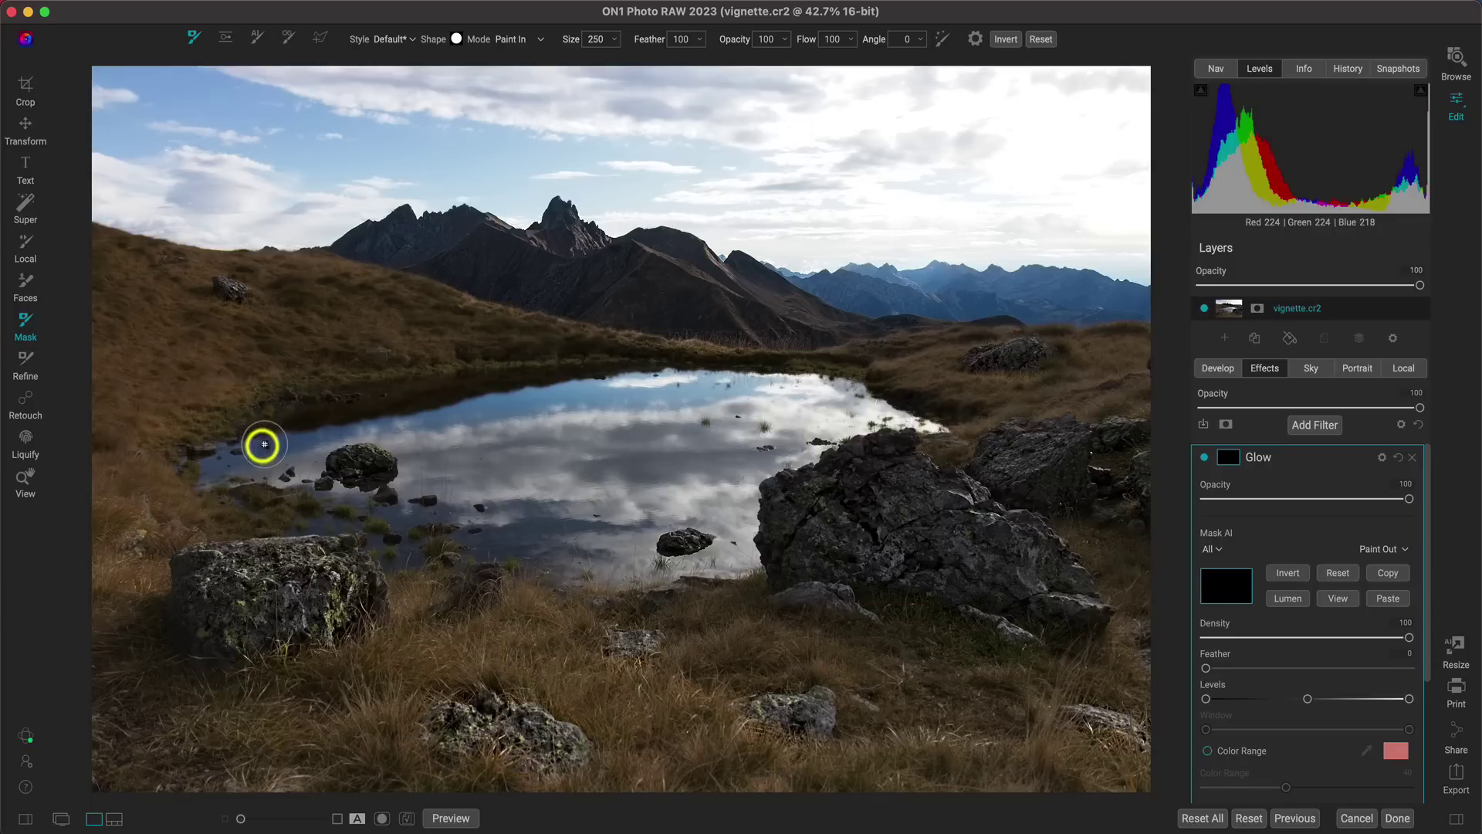
pyautogui.moveTo(288, 443)
pyautogui.mouseDown()
pyautogui.moveTo(552, 453)
pyautogui.moveTo(579, 465)
pyautogui.mouseUp()
pyautogui.press(']')
pyautogui.press(']')
pyautogui.press(']')
pyautogui.press(']')
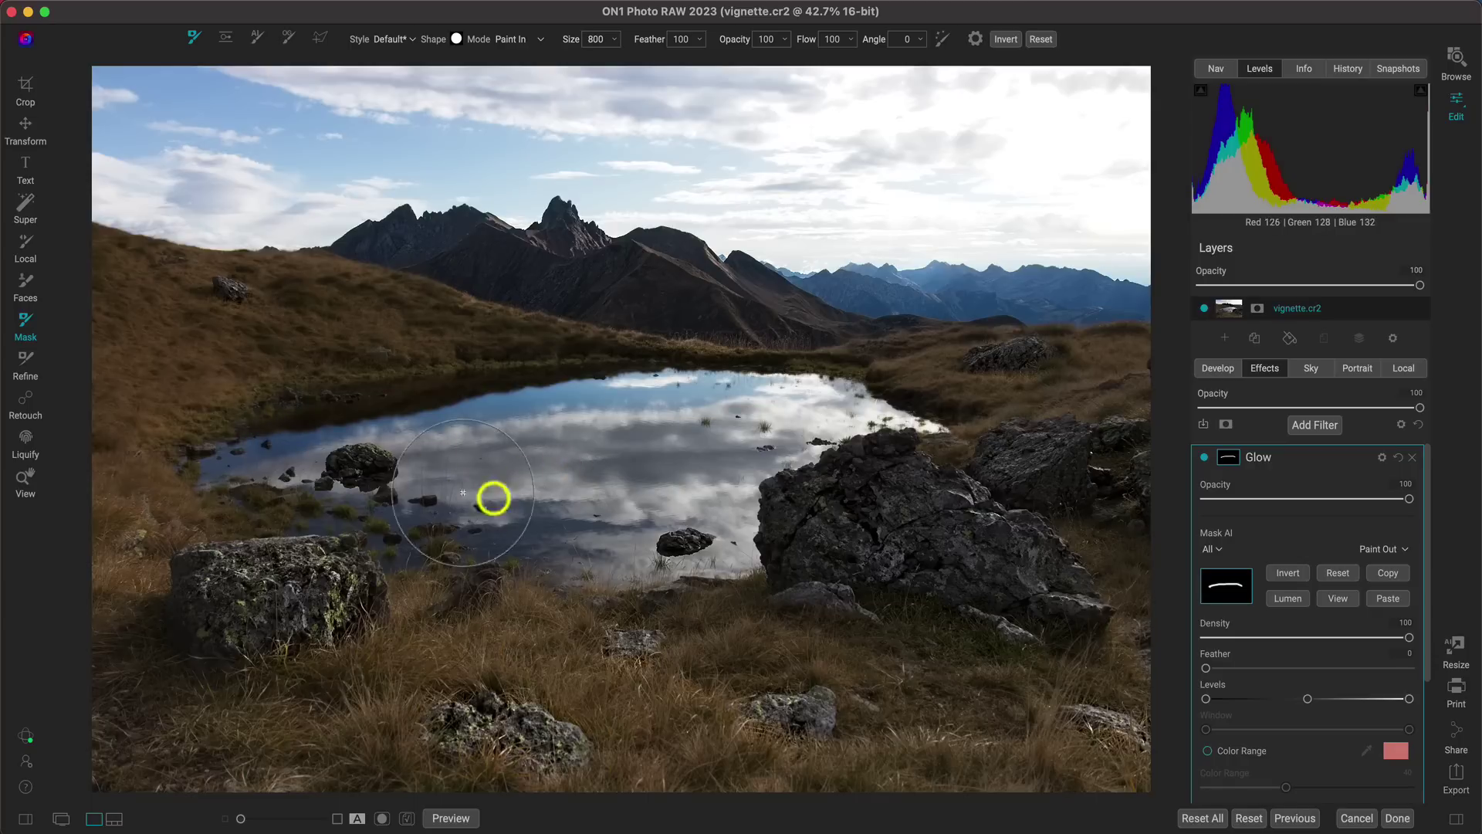
pyautogui.moveTo(596, 518)
pyautogui.mouseDown()
pyautogui.moveTo(659, 444)
pyautogui.moveTo(695, 449)
pyautogui.moveTo(544, 514)
pyautogui.moveTo(497, 513)
pyautogui.mouseUp()
# Extend the Glow mask toward the lake's edges using smaller brush sizes of 500 and 400
pyautogui.press('[')
pyautogui.press('[')
pyautogui.press('[')
pyautogui.press('[')
pyautogui.press('[')
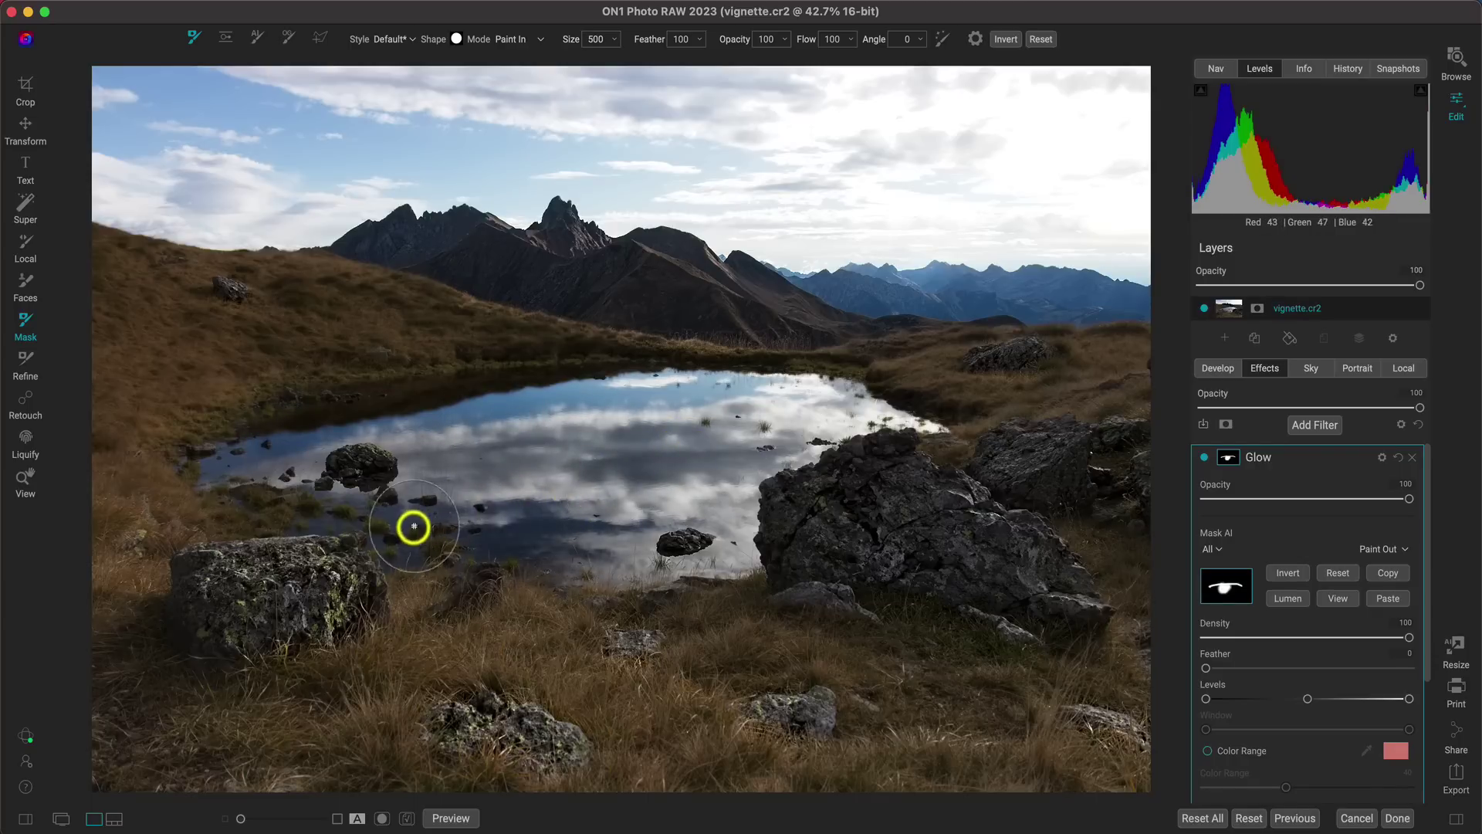
pyautogui.moveTo(299, 514)
pyautogui.mouseDown()
pyautogui.moveTo(231, 470)
pyautogui.moveTo(285, 443)
pyautogui.moveTo(321, 494)
pyautogui.moveTo(573, 402)
pyautogui.mouseUp()
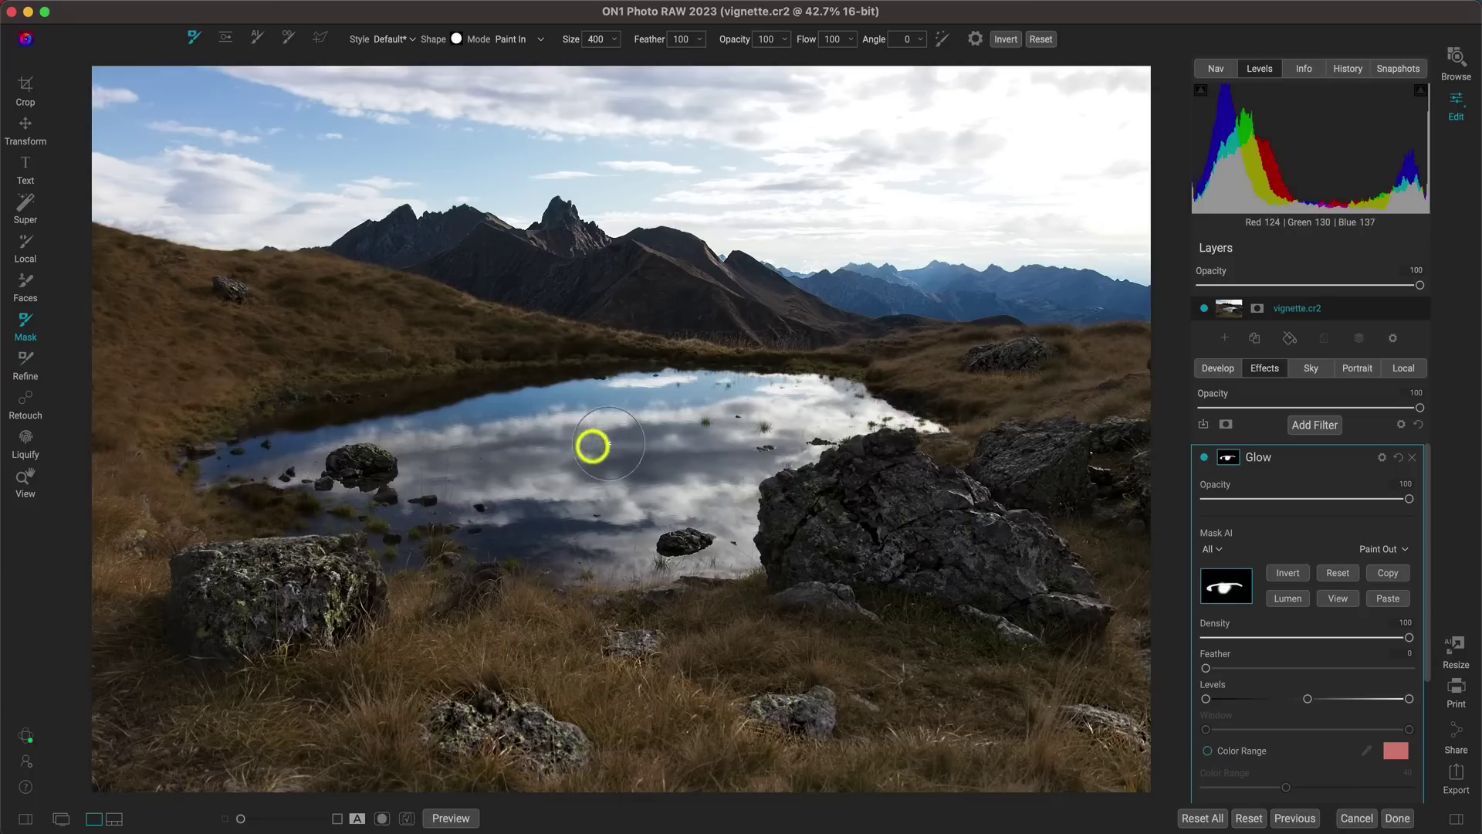
pyautogui.press(']')
pyautogui.press(']')
pyautogui.press(']')
pyautogui.press(']')
pyautogui.press(']')
# Set the brush size to 300 and switch to Paint Out to erase the Glow along the lake's near shore
pyautogui.press('[')
pyautogui.press('[')
pyautogui.press('[')
pyautogui.press('[')
pyautogui.press('[')
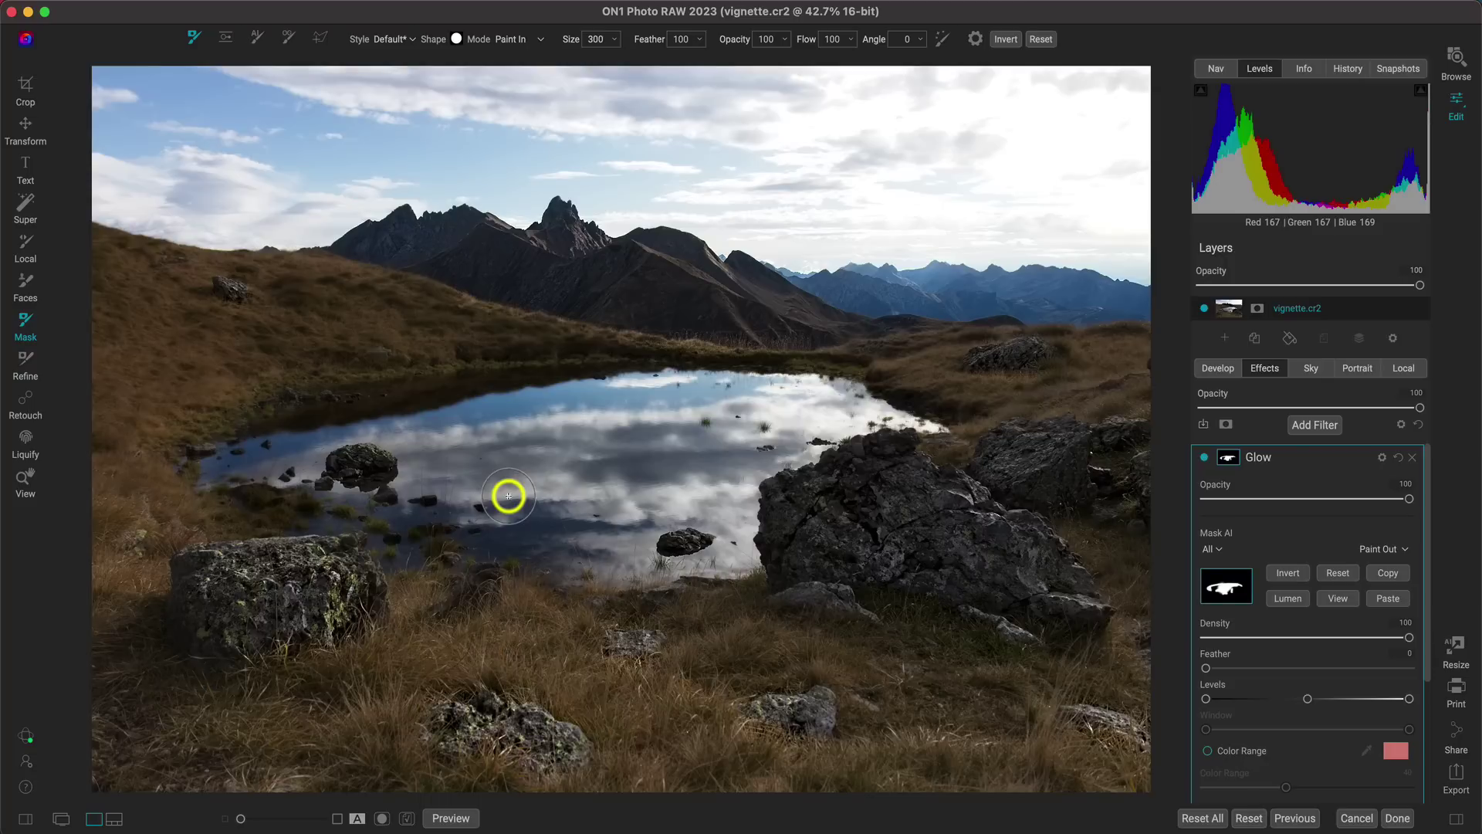
pyautogui.press('alt')
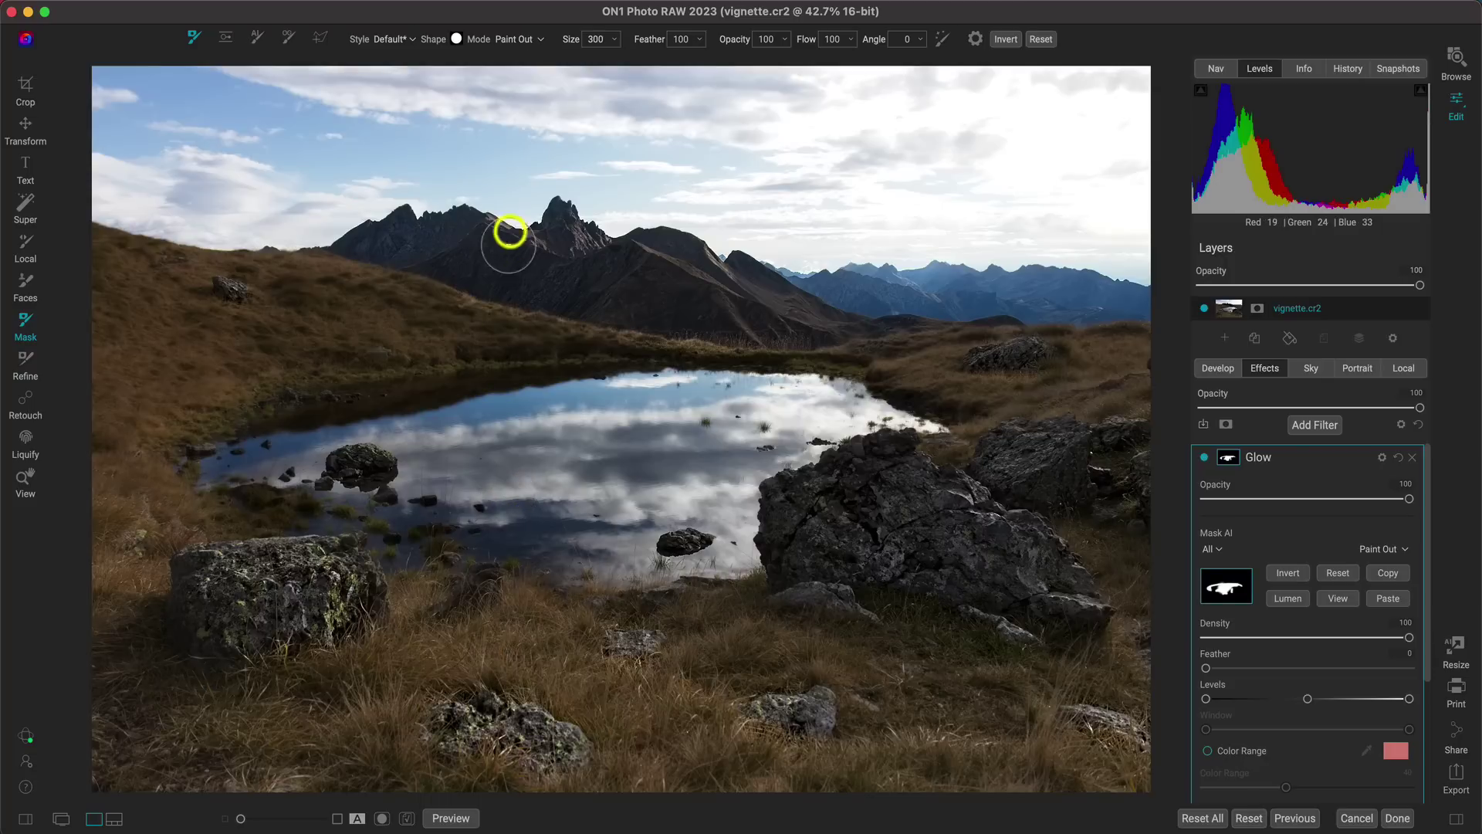
pyautogui.moveTo(459, 510)
pyautogui.mouseDown()
pyautogui.moveTo(404, 536)
pyautogui.moveTo(480, 583)
pyautogui.moveTo(450, 538)
pyautogui.moveTo(478, 534)
pyautogui.moveTo(533, 578)
pyautogui.moveTo(496, 591)
pyautogui.moveTo(549, 607)
pyautogui.moveTo(787, 604)
pyautogui.moveTo(684, 546)
pyautogui.moveTo(709, 552)
pyautogui.moveTo(793, 639)
pyautogui.moveTo(799, 673)
pyautogui.moveTo(573, 510)
pyautogui.moveTo(304, 376)
pyautogui.moveTo(507, 353)
pyautogui.moveTo(852, 352)
pyautogui.moveTo(917, 363)
pyautogui.moveTo(1016, 464)
pyautogui.moveTo(1034, 516)
pyautogui.moveTo(1328, 522)
pyautogui.mouseUp()
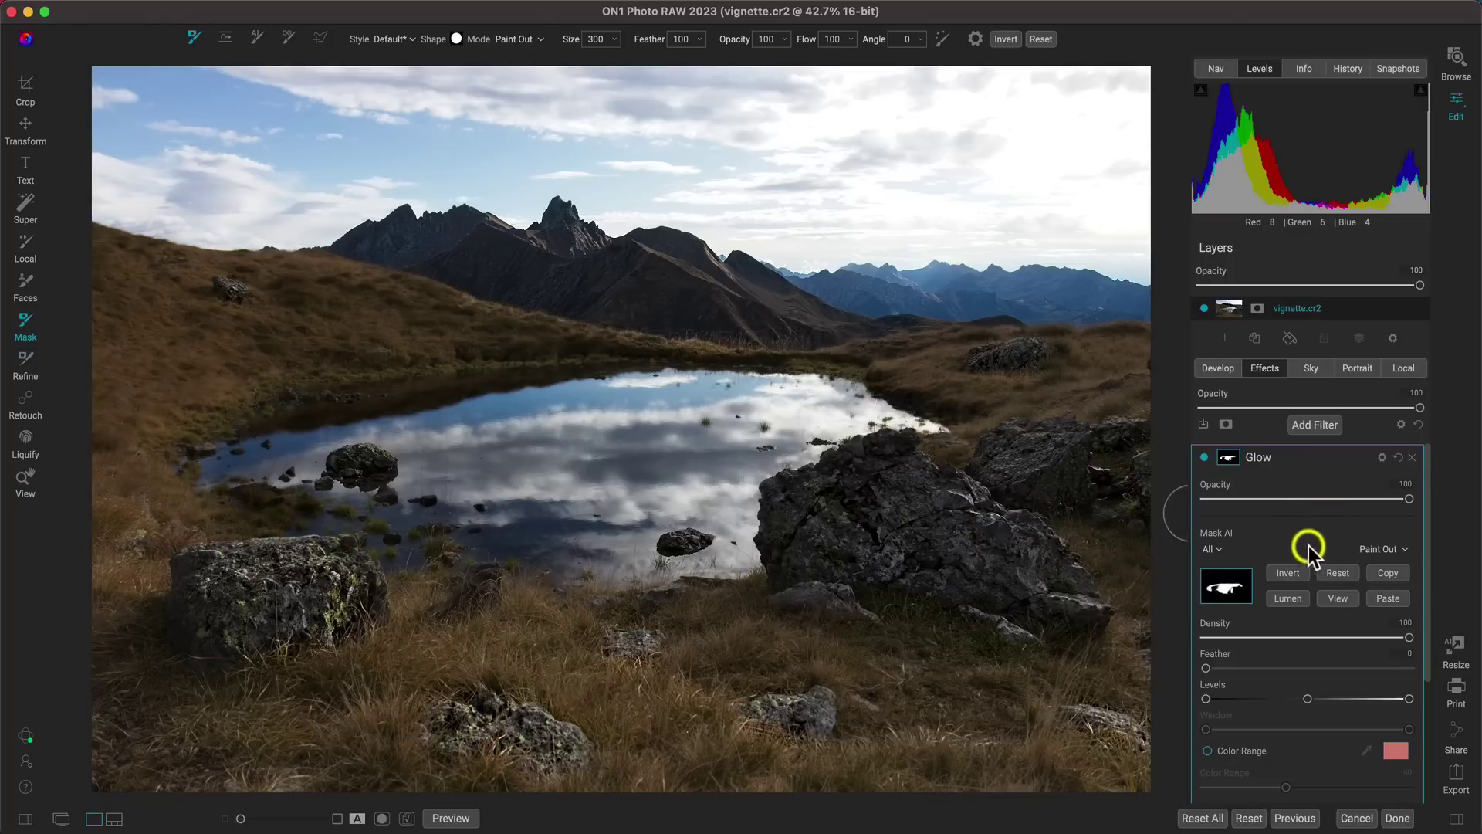
# Compare the lake with and without the masked Glow filter
pyautogui.click(1205, 460)
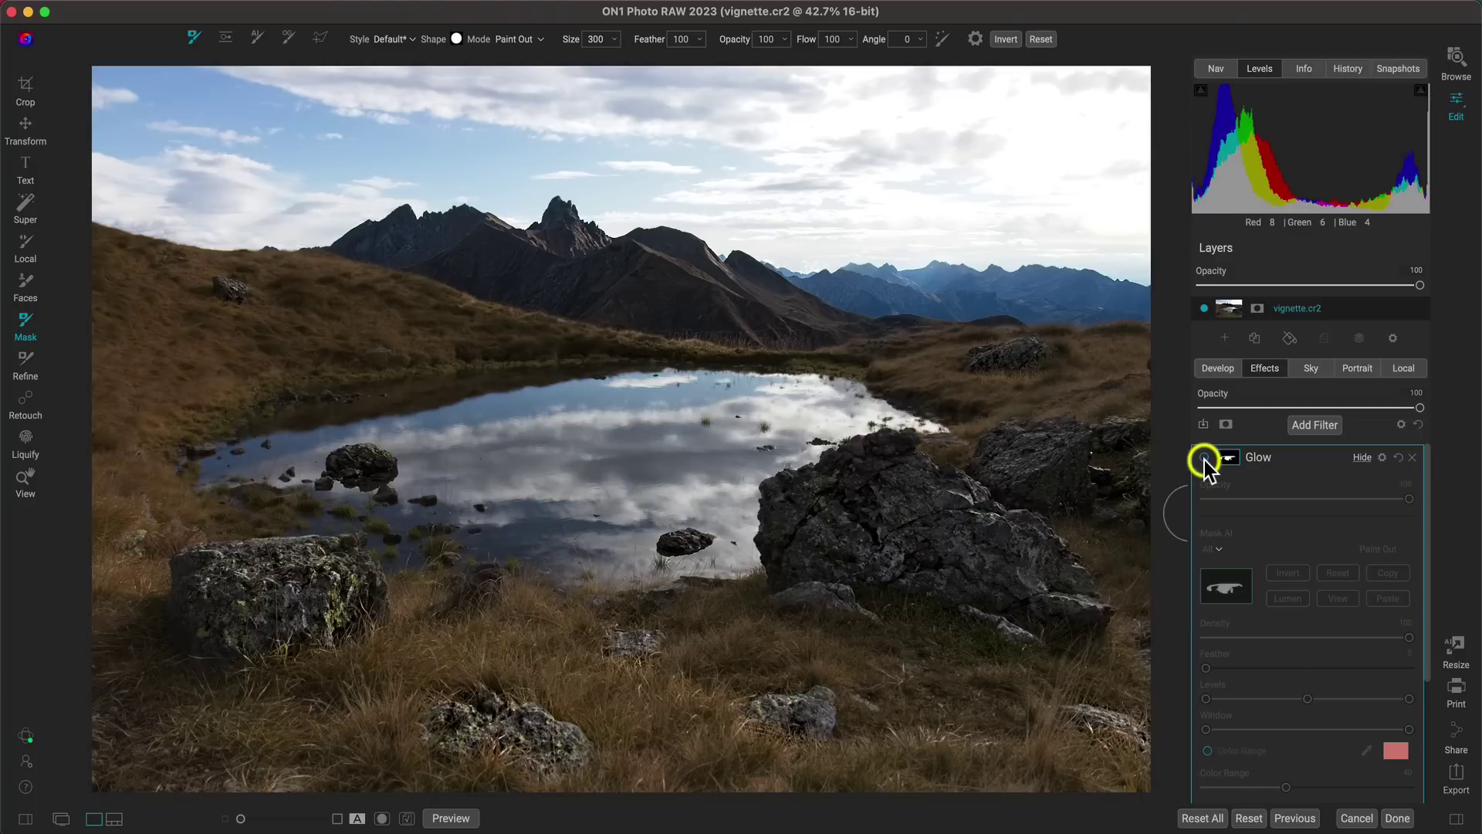
pyautogui.click(1204, 460)
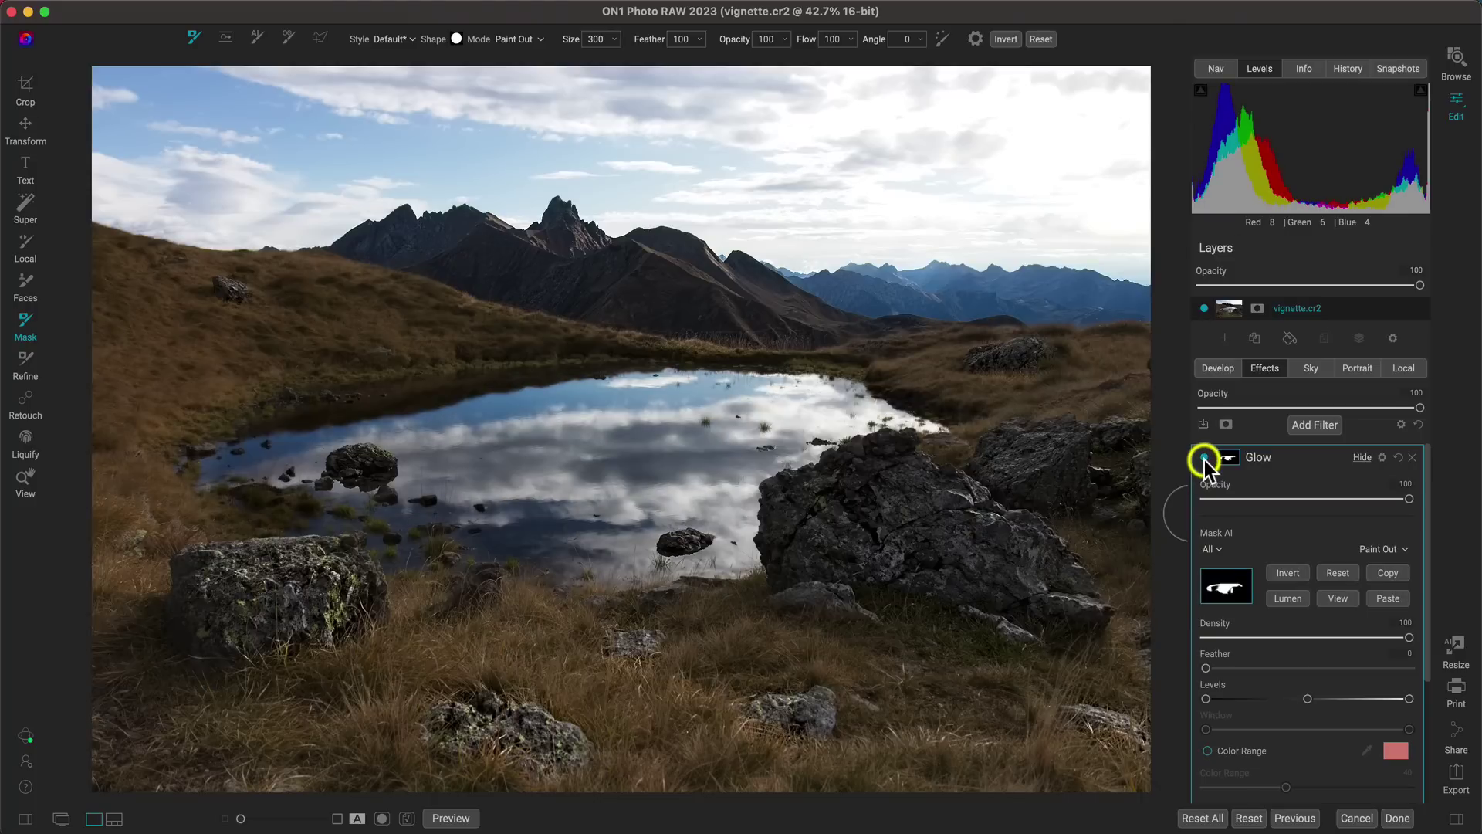
pyautogui.click(1205, 460)
pyautogui.click(1205, 460)
# Reduce the Glow's effect in dark areas by setting Shadows to 64 in its blending options
pyautogui.click(1382, 458)
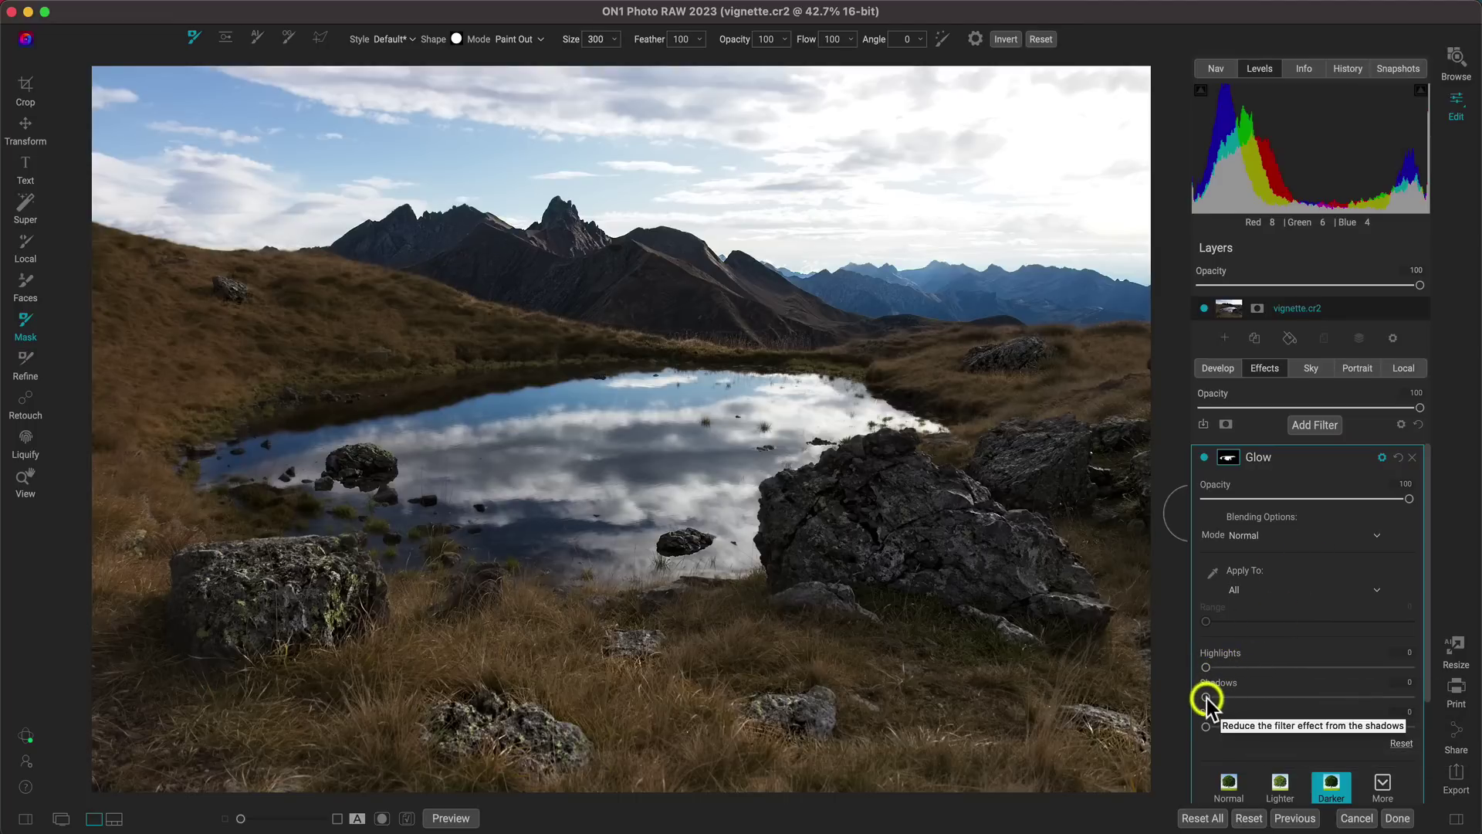
pyautogui.moveTo(1207, 698); pyautogui.dragTo(1212, 698)
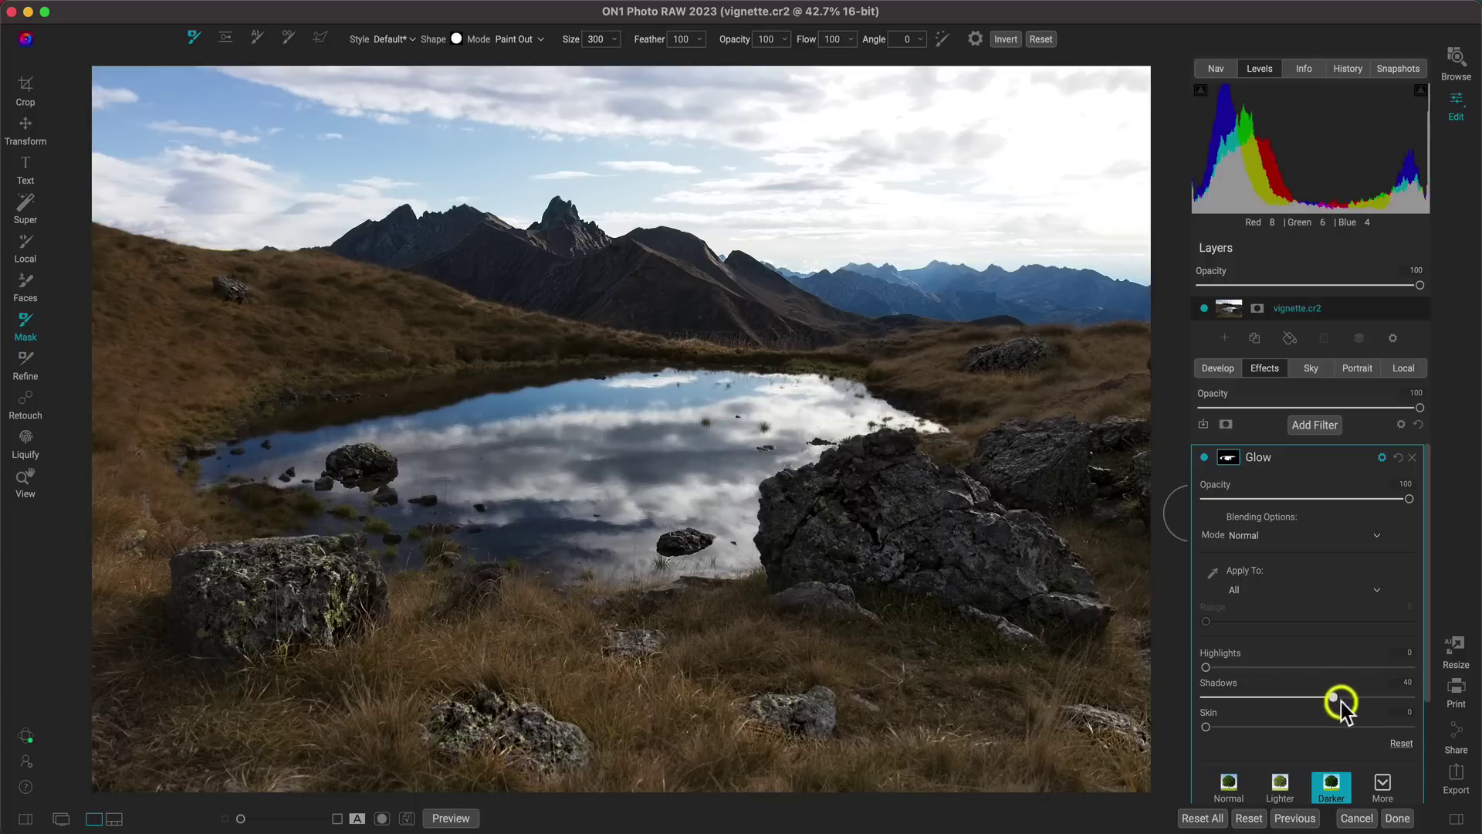
pyautogui.moveTo(1378, 702); pyautogui.dragTo(1456, 694)
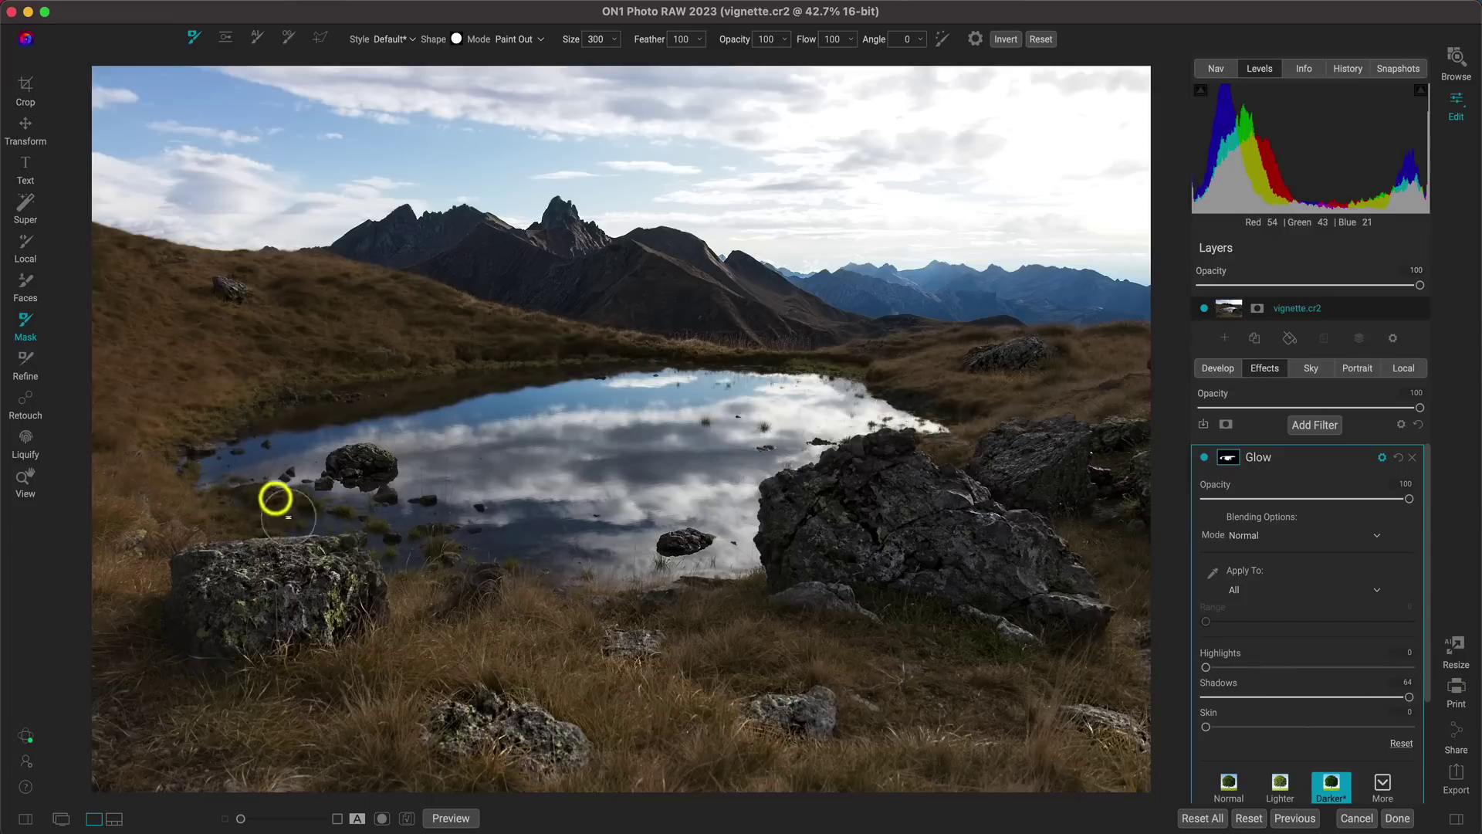
# Inspect the rocks in the water up close with the Glow's Shadows protection at 0 and at 64
pyautogui.press('z')
pyautogui.click(290, 479)
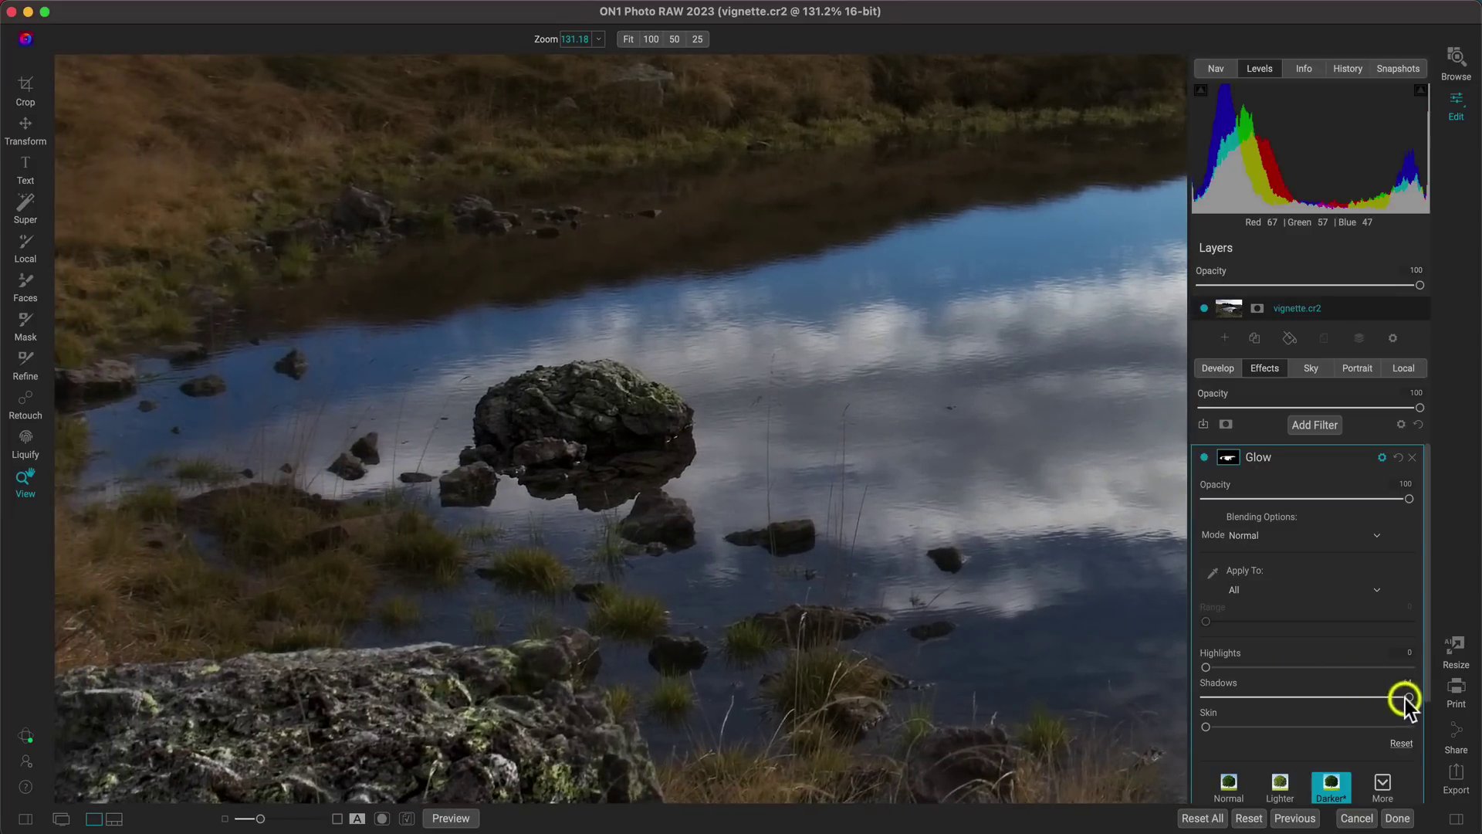
pyautogui.moveTo(1411, 696); pyautogui.dragTo(1201, 693)
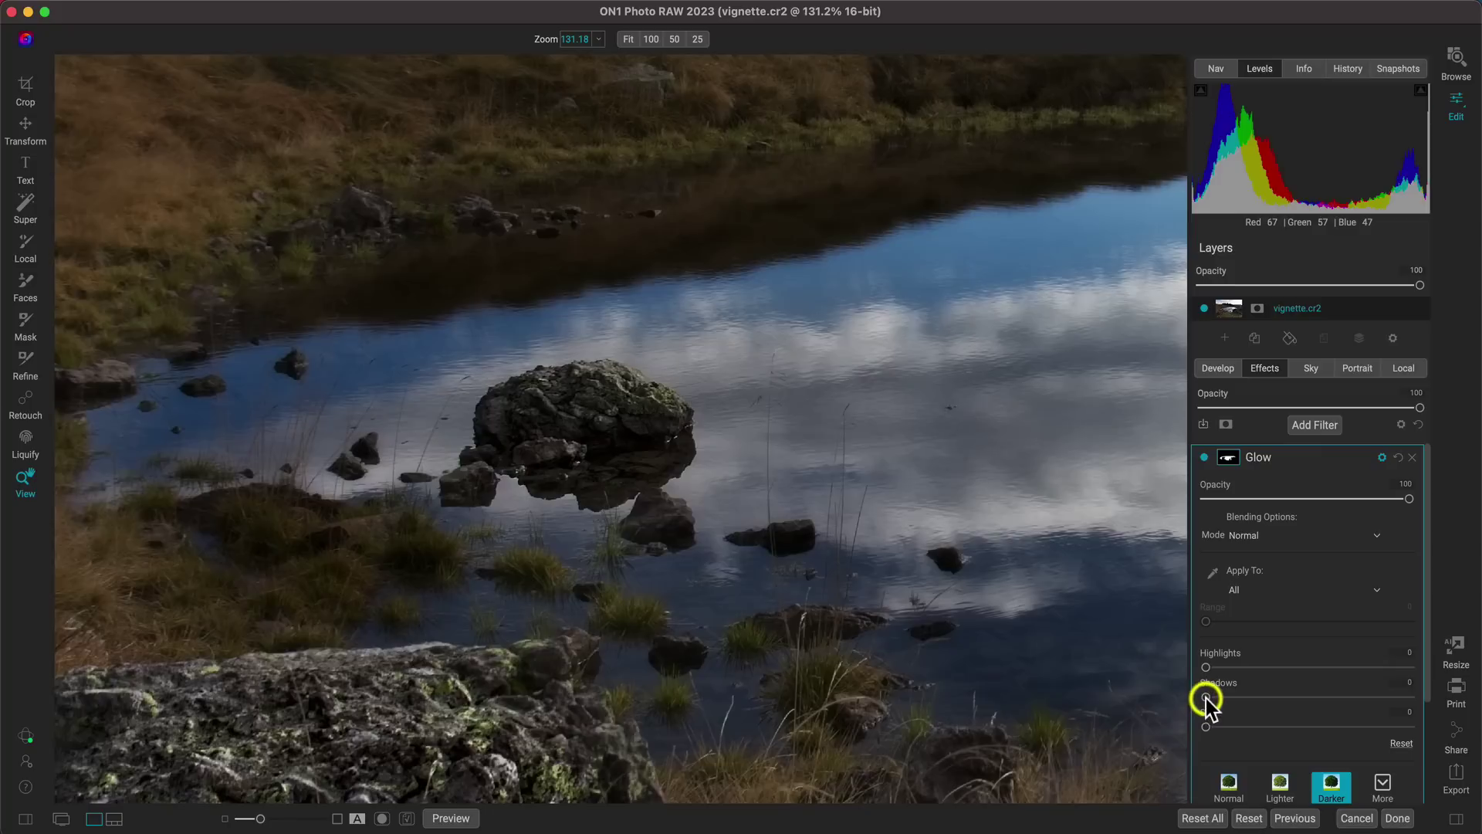
pyautogui.moveTo(1205, 698); pyautogui.dragTo(1442, 697)
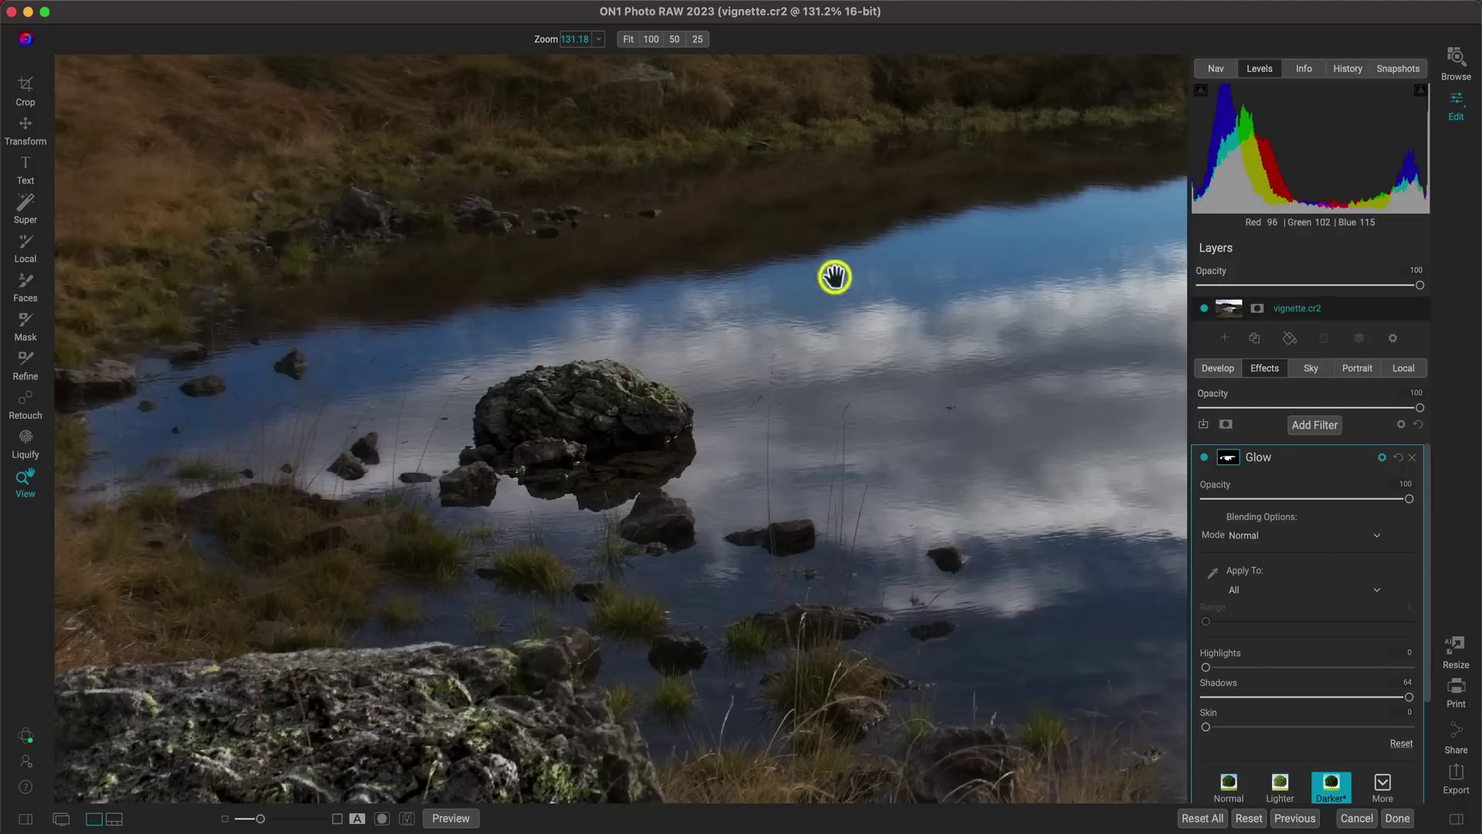
pyautogui.click(473, 235)
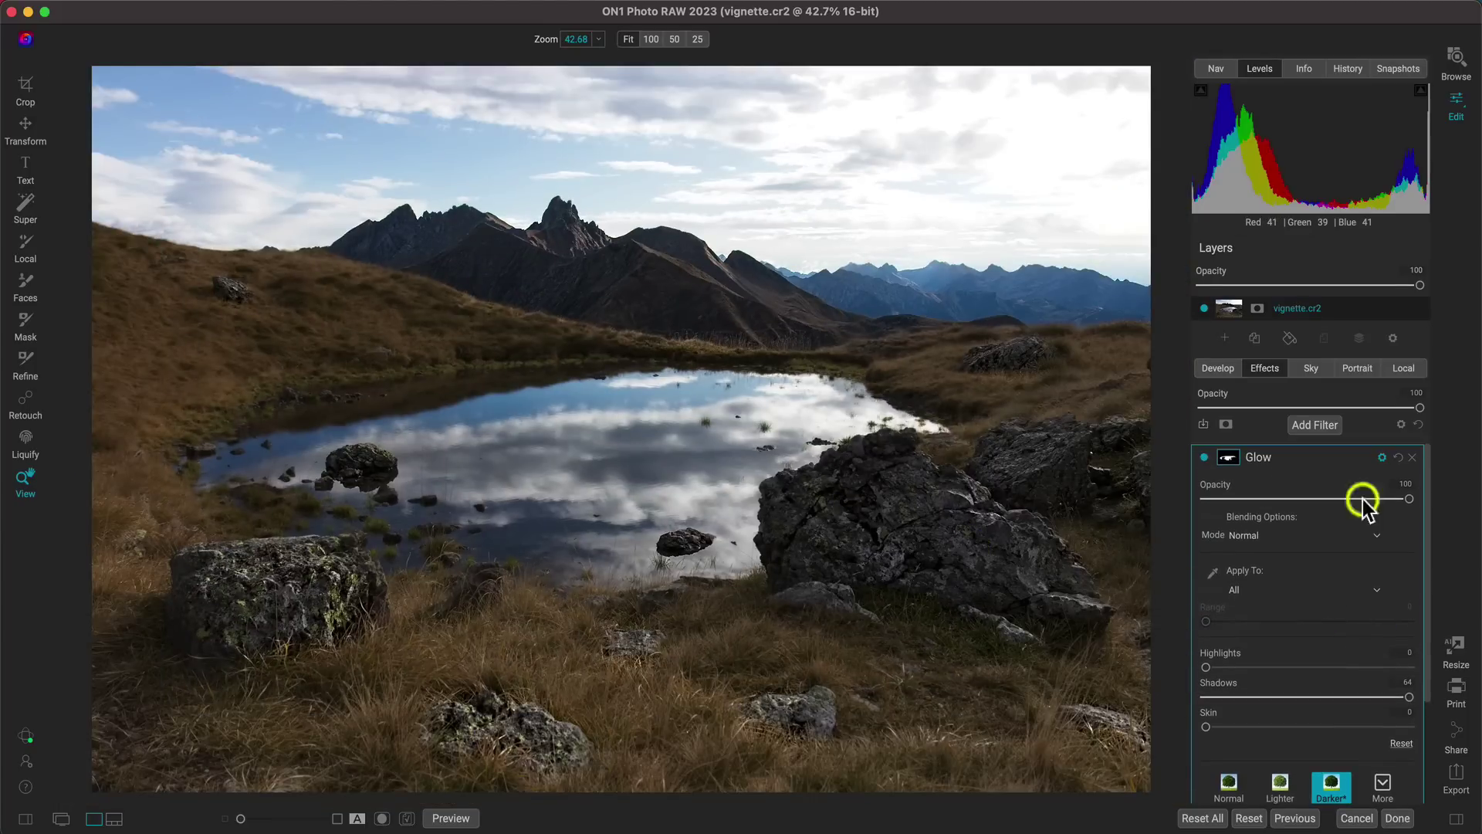
# Hide the Glow filter's blending options and switch to the local adjustments of the vignette photo
pyautogui.click(1382, 458)
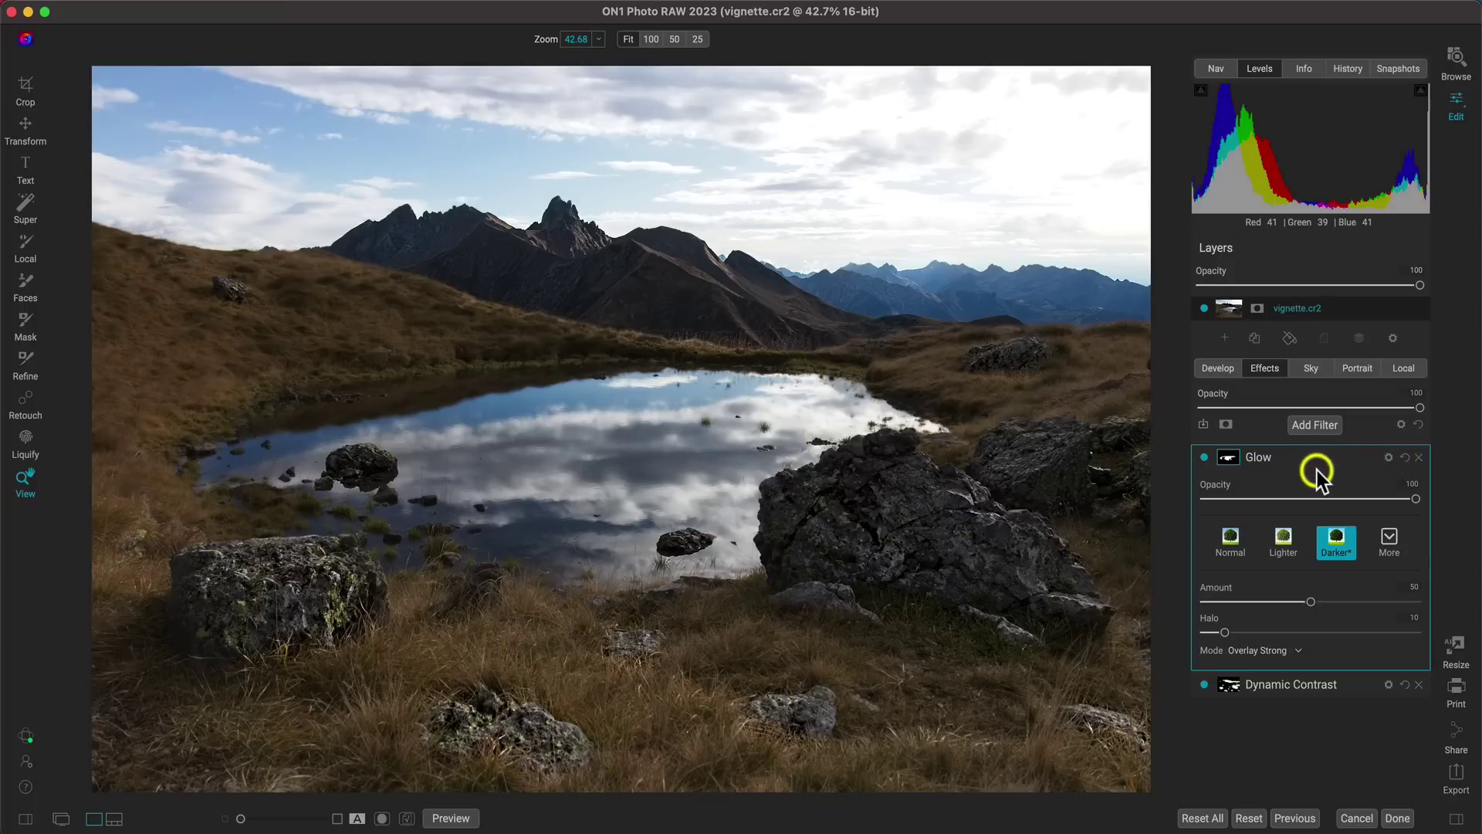
pyautogui.moveTo(1306, 457)
pyautogui.click(1396, 368)
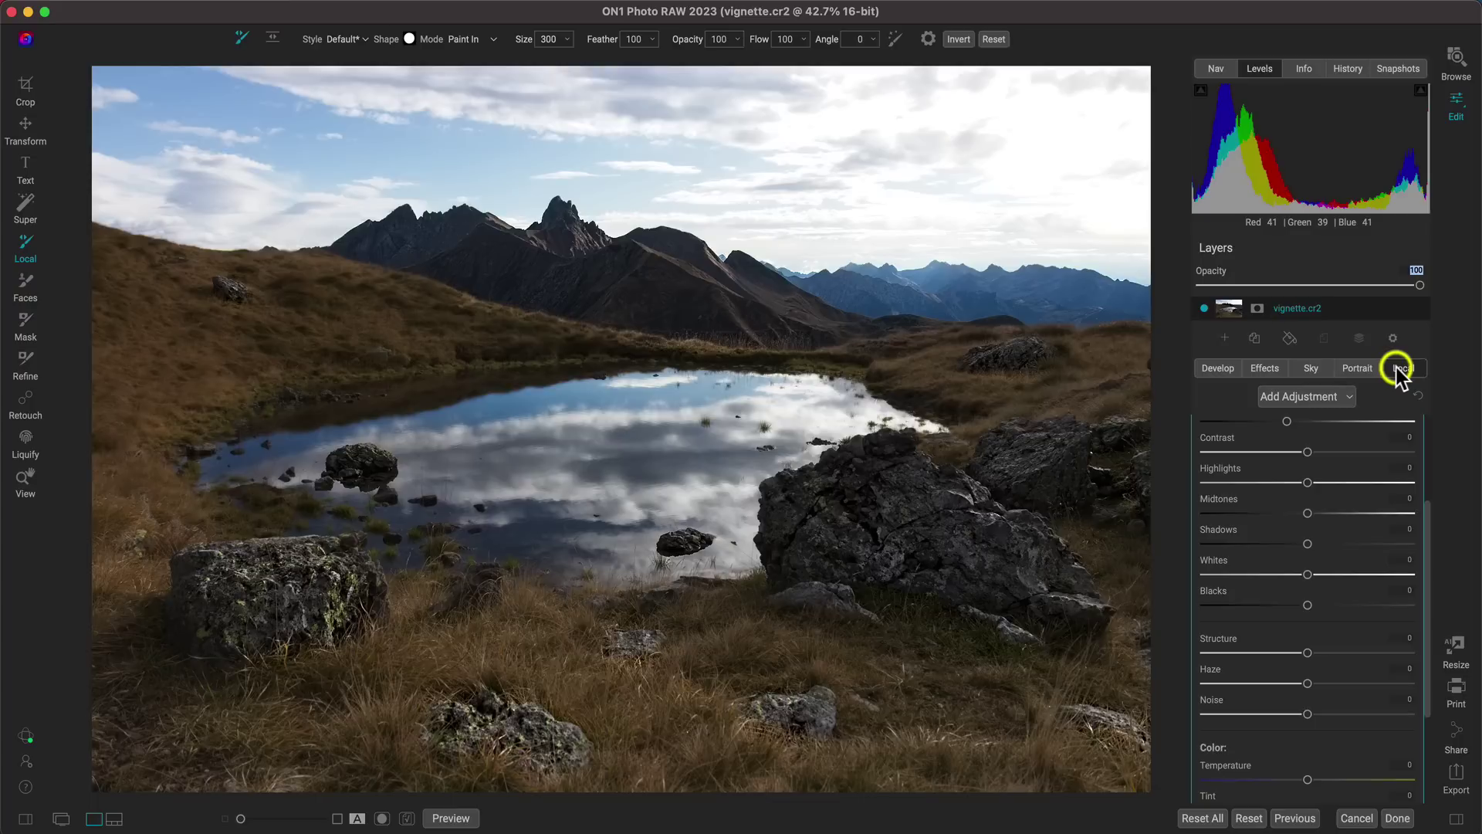
# Apply the Lighten style to the local adjustment and paint it over the hillside behind the lake with a brush size of 1100
pyautogui.scroll(5, 1360, 525)
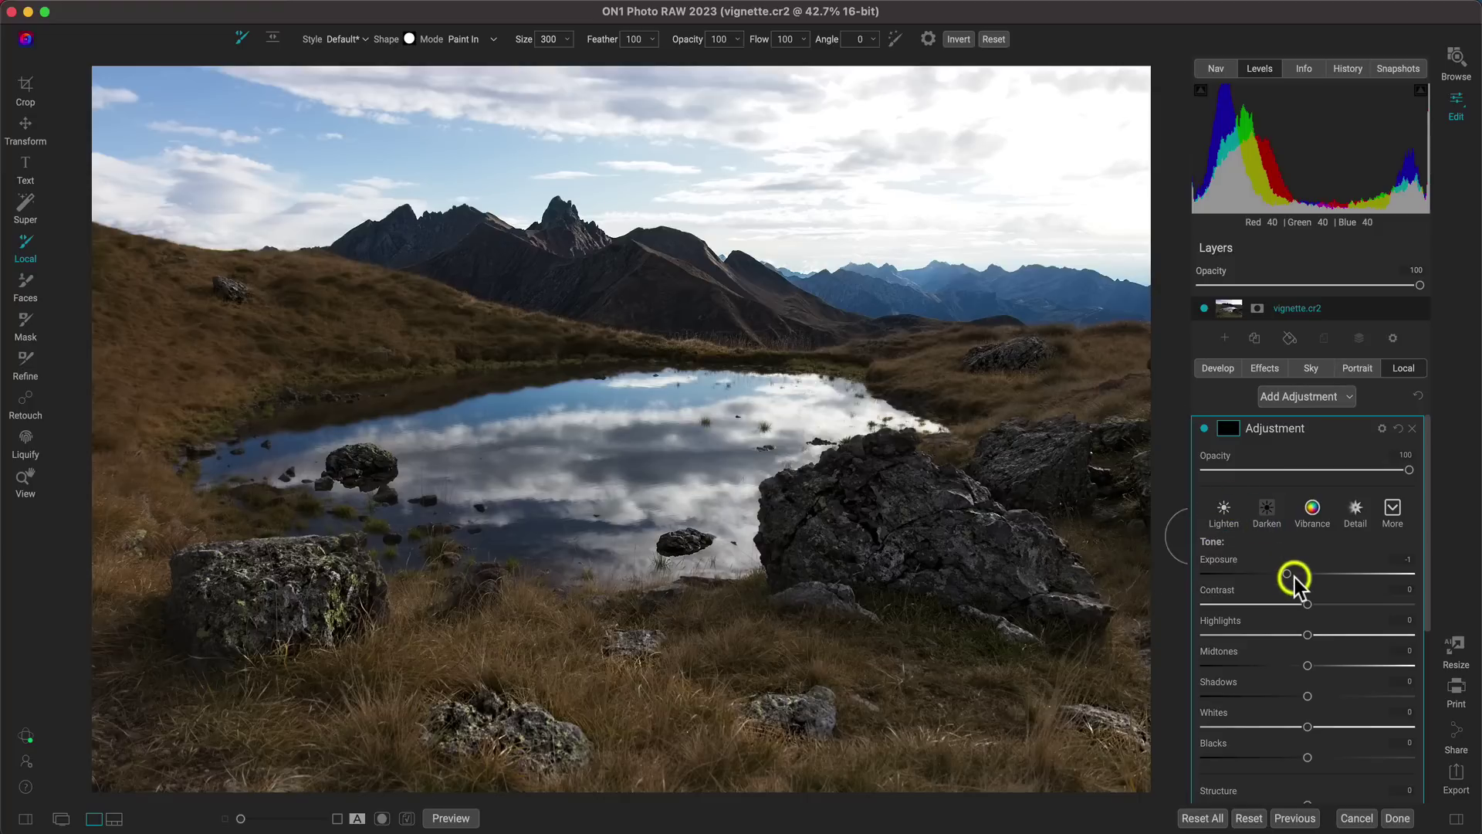
pyautogui.click(1223, 518)
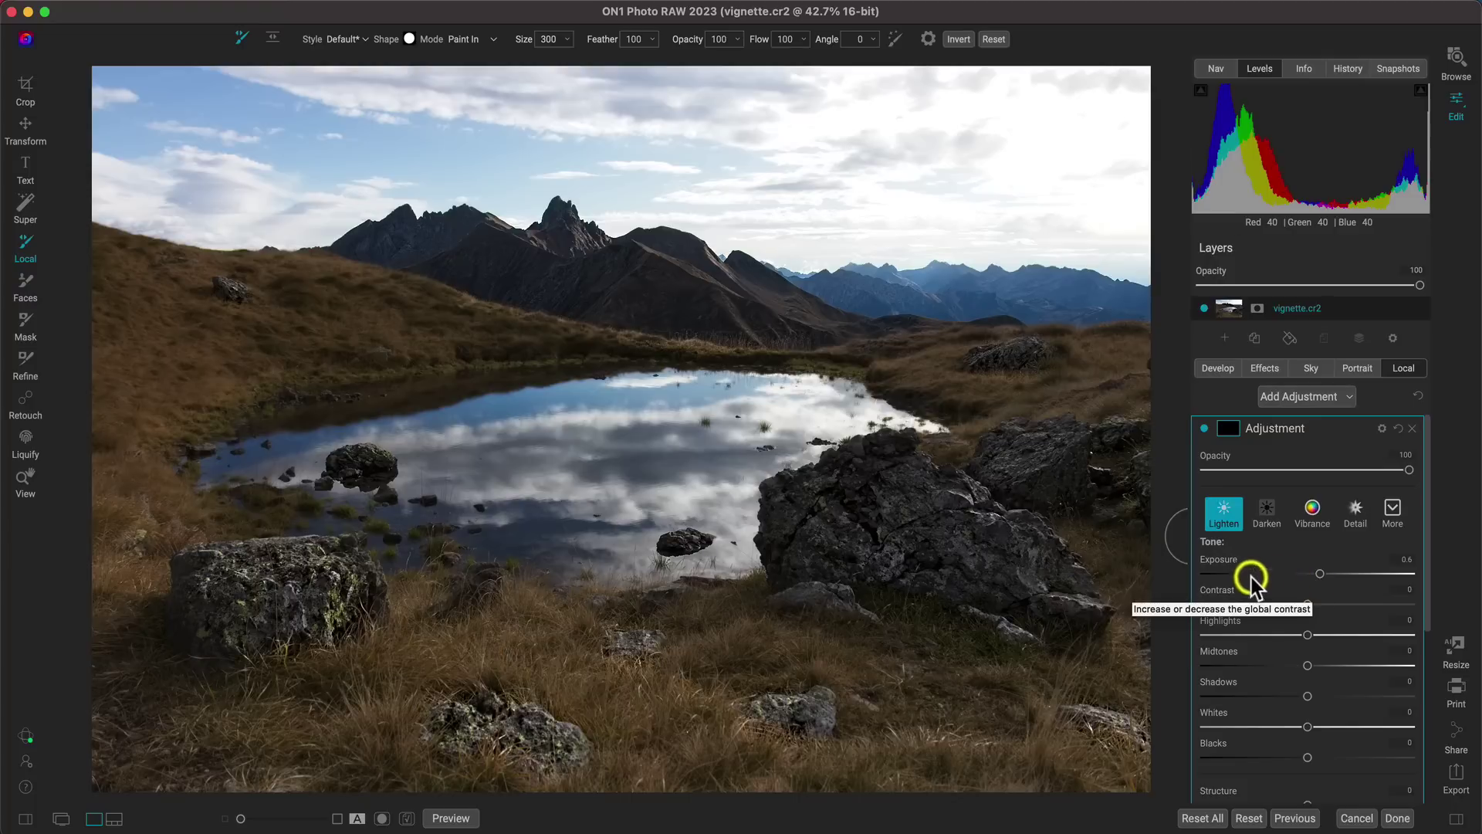
pyautogui.press(']')
pyautogui.press(']')
pyautogui.press(']')
pyautogui.press(']')
pyautogui.press(']')
pyautogui.press(']')
pyautogui.press(']')
pyautogui.press(']')
pyautogui.press(']')
pyautogui.press(']')
pyautogui.press(']')
pyautogui.press(']')
pyautogui.press(']')
pyautogui.press(']')
pyautogui.press(']')
pyautogui.press(']')
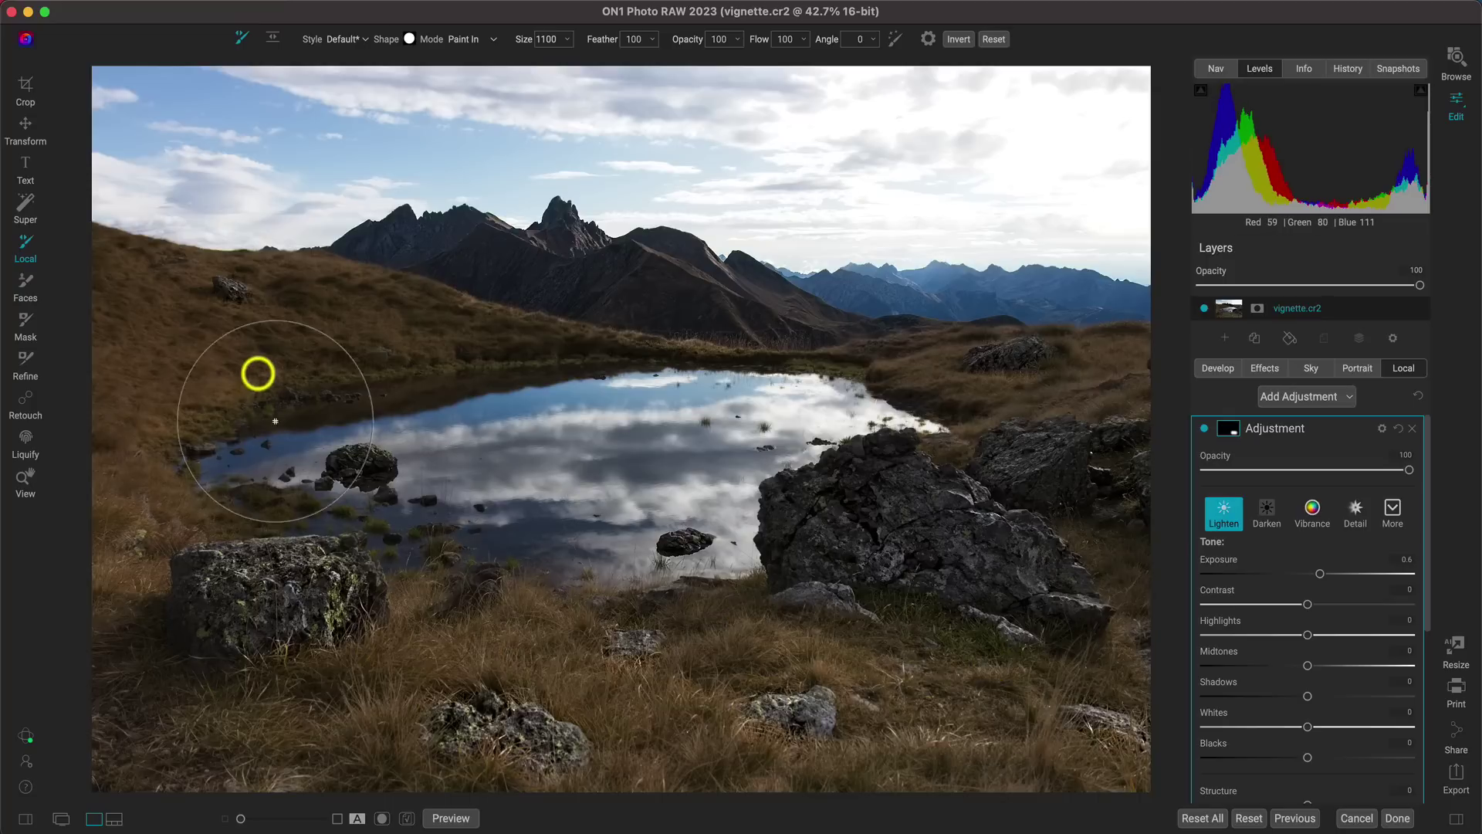
pyautogui.moveTo(413, 375)
pyautogui.mouseDown()
pyautogui.moveTo(448, 357)
pyautogui.moveTo(537, 405)
pyautogui.moveTo(723, 343)
pyautogui.moveTo(886, 369)
pyautogui.mouseUp()
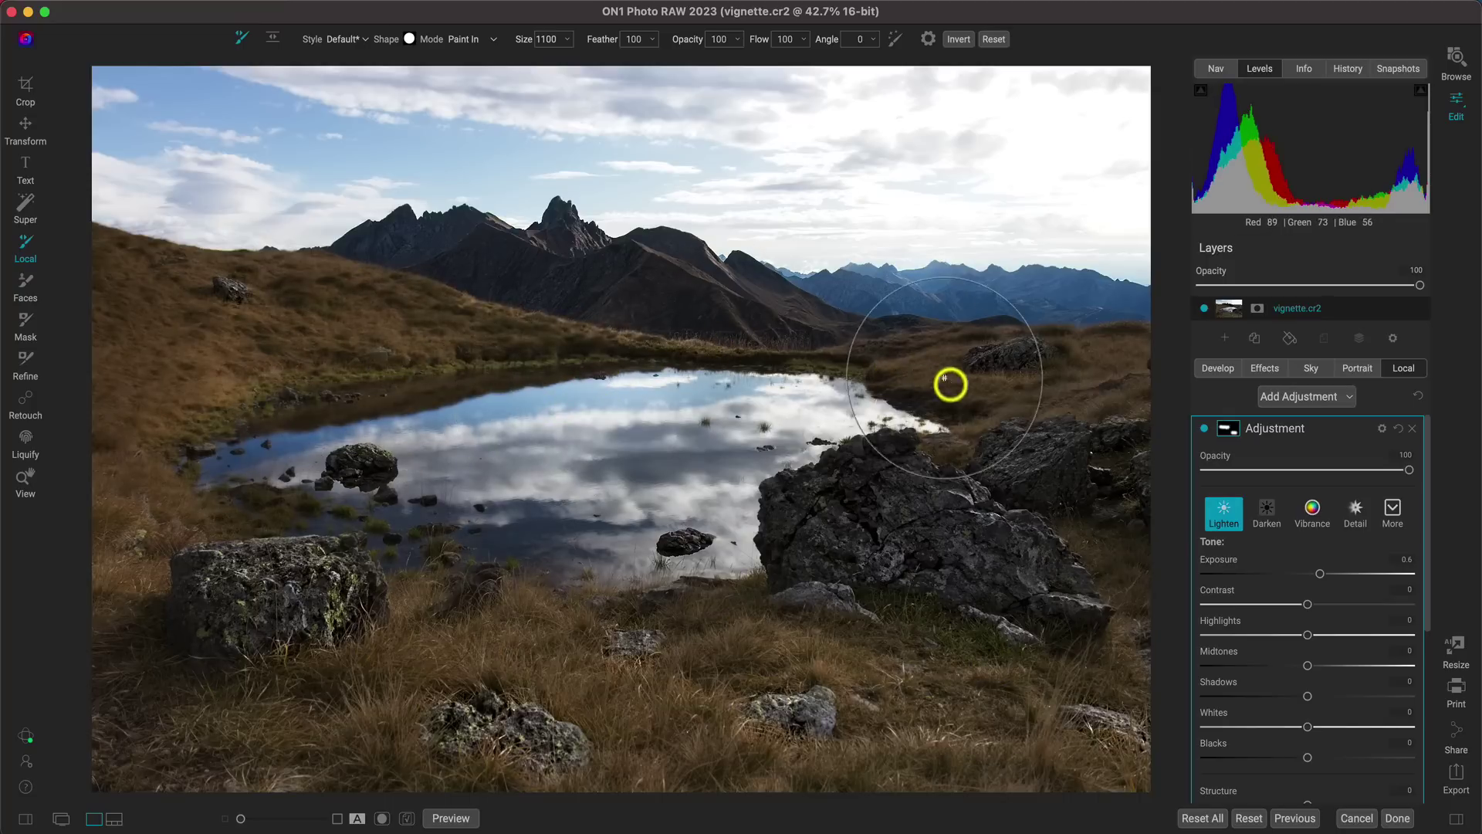
# Reduce the brush size to 700 and paint the Lighten adjustment over the far-right bank, the foreground rocks and the grass around the lake
pyautogui.press('[')
pyautogui.press('[')
pyautogui.press('[')
pyautogui.press('[')
pyautogui.moveTo(1114, 382); pyautogui.dragTo(1115, 413)
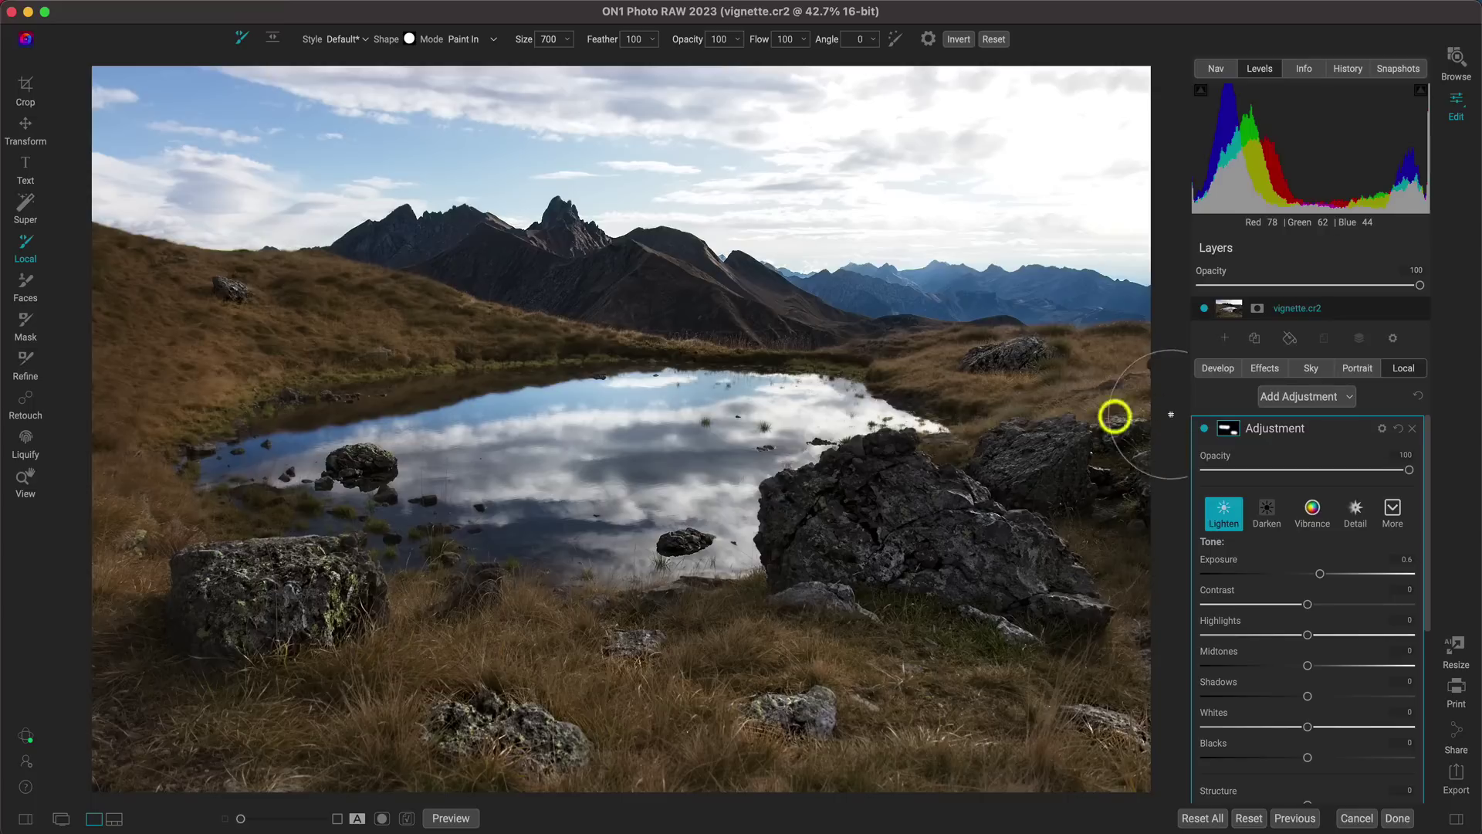
pyautogui.moveTo(224, 592)
pyautogui.mouseDown()
pyautogui.moveTo(317, 616)
pyautogui.moveTo(371, 609)
pyautogui.mouseUp()
pyautogui.moveTo(794, 536)
pyautogui.mouseDown()
pyautogui.moveTo(874, 507)
pyautogui.moveTo(947, 574)
pyautogui.moveTo(986, 572)
pyautogui.mouseUp()
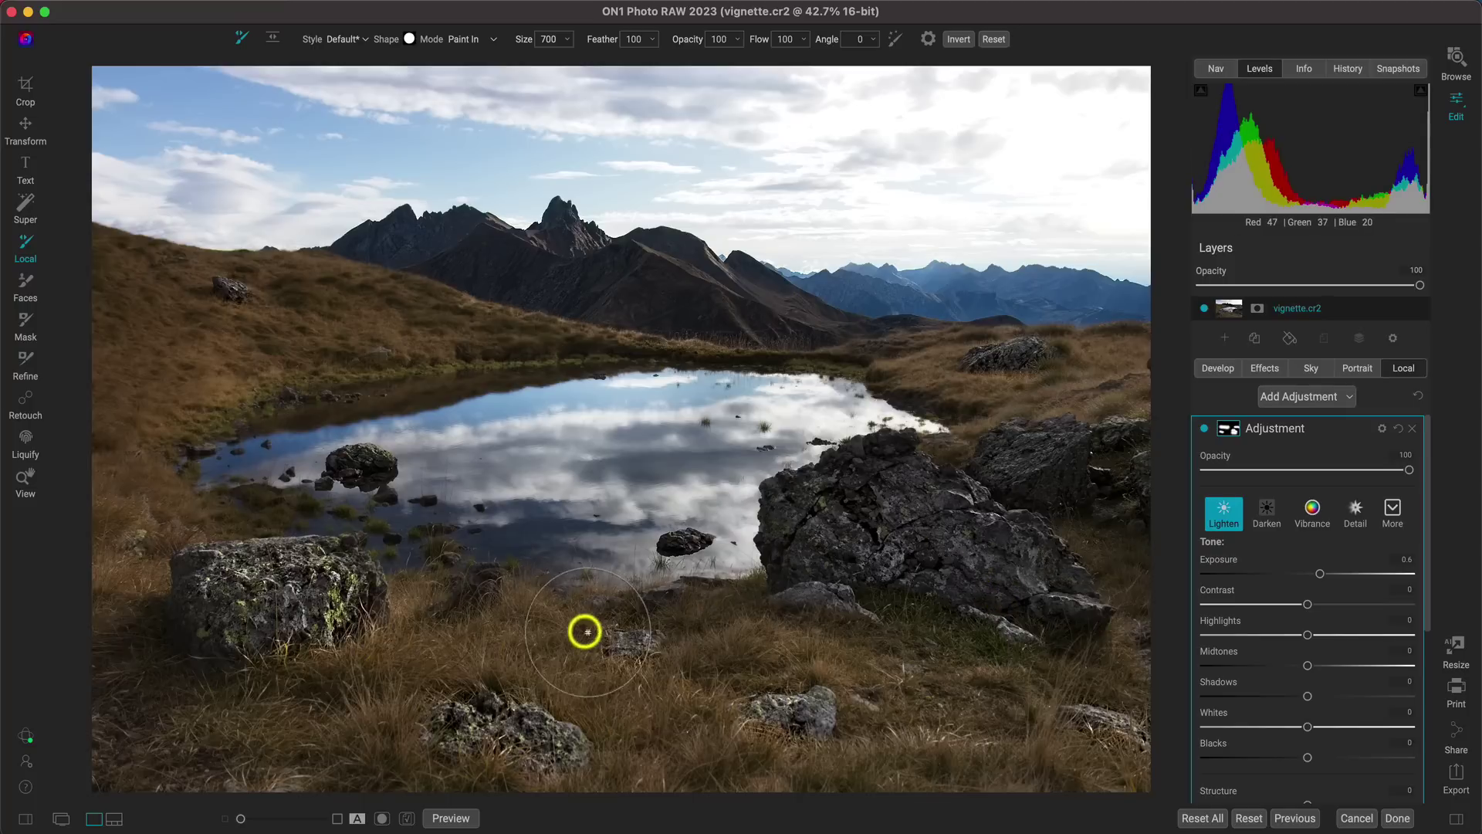
pyautogui.moveTo(186, 506)
pyautogui.mouseDown()
pyautogui.moveTo(140, 473)
pyautogui.moveTo(152, 434)
pyautogui.moveTo(225, 414)
pyautogui.moveTo(234, 386)
pyautogui.moveTo(175, 322)
pyautogui.moveTo(212, 344)
pyautogui.moveTo(541, 354)
pyautogui.moveTo(365, 391)
pyautogui.moveTo(518, 391)
pyautogui.moveTo(495, 372)
pyautogui.moveTo(774, 353)
pyautogui.moveTo(1070, 457)
pyautogui.moveTo(927, 385)
pyautogui.moveTo(1130, 421)
pyautogui.moveTo(1116, 578)
pyautogui.moveTo(1087, 531)
pyautogui.moveTo(1186, 602)
pyautogui.moveTo(1058, 506)
pyautogui.moveTo(906, 465)
pyautogui.moveTo(806, 516)
pyautogui.moveTo(793, 609)
pyautogui.moveTo(532, 664)
pyautogui.moveTo(599, 661)
pyautogui.moveTo(706, 695)
pyautogui.moveTo(1166, 690)
pyautogui.moveTo(1251, 715)
pyautogui.moveTo(926, 702)
pyautogui.moveTo(773, 681)
pyautogui.moveTo(649, 618)
pyautogui.moveTo(441, 619)
pyautogui.moveTo(1080, 613)
pyautogui.moveTo(1259, 569)
pyautogui.moveTo(1323, 571)
pyautogui.mouseUp()
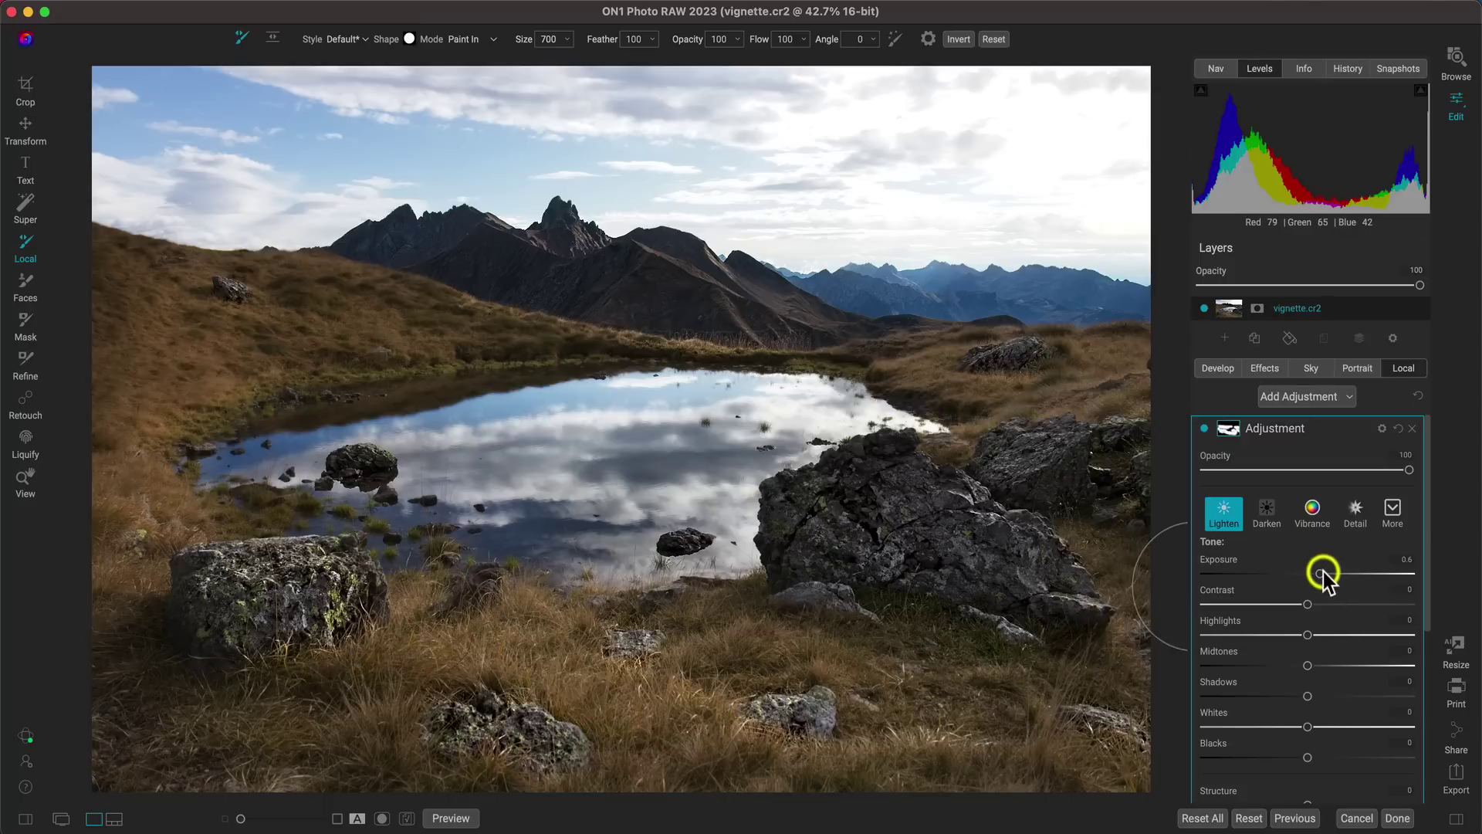
# Examine the painted Lighten mask and compare the photo with and without the adjustment
pyautogui.click(1244, 442)
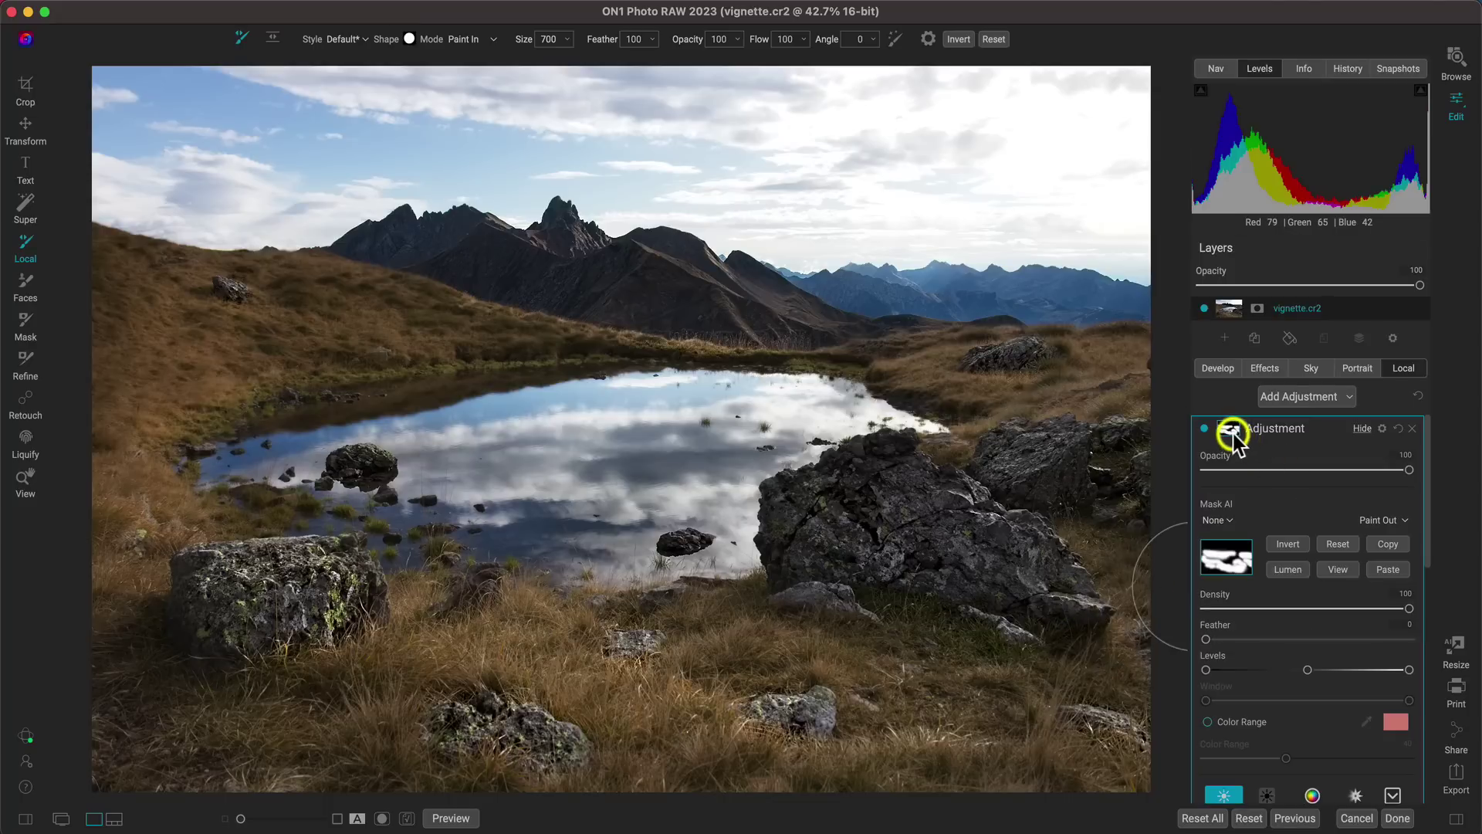
pyautogui.click(1343, 567)
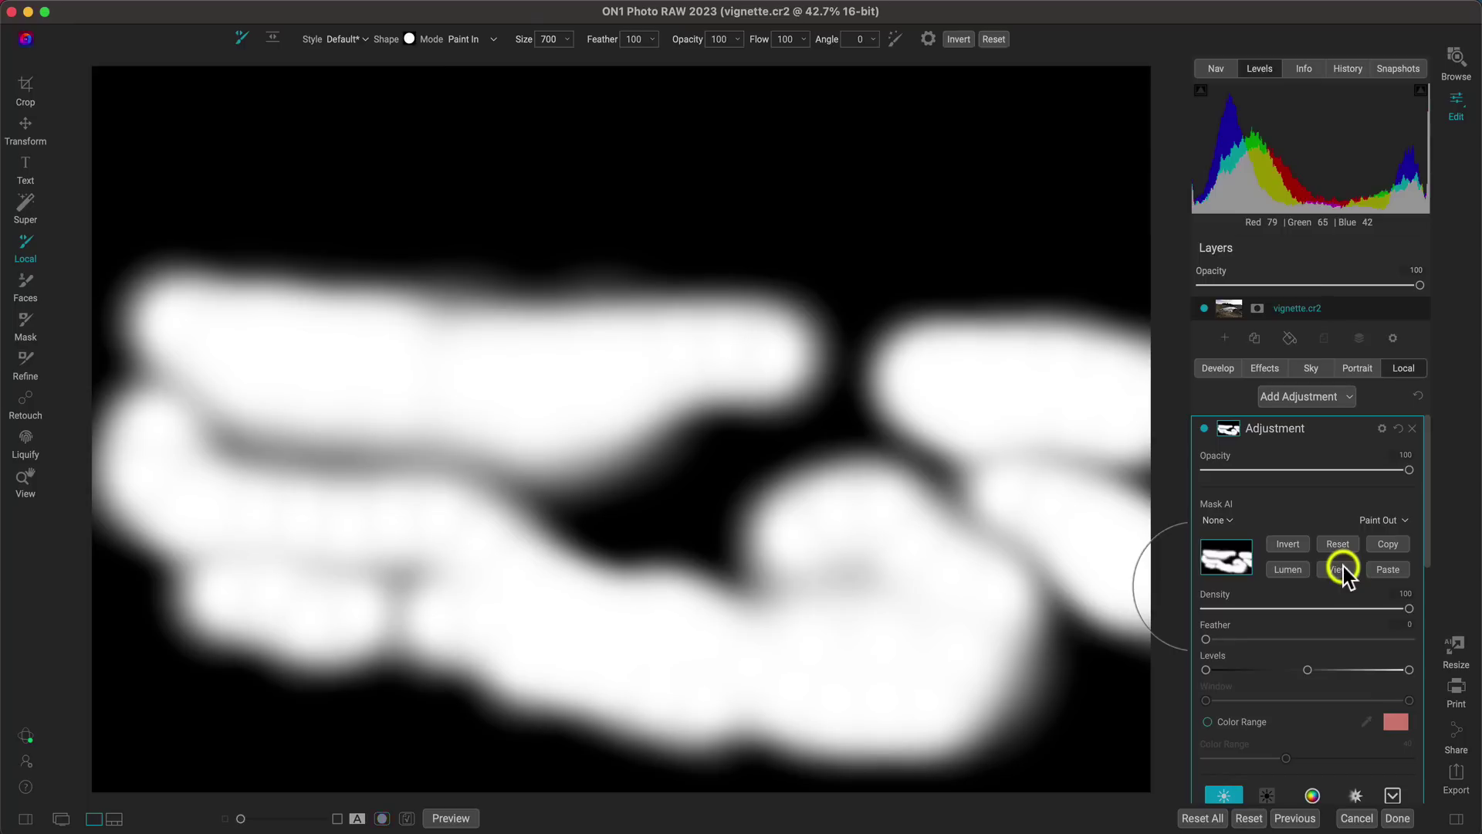
pyautogui.click(1343, 566)
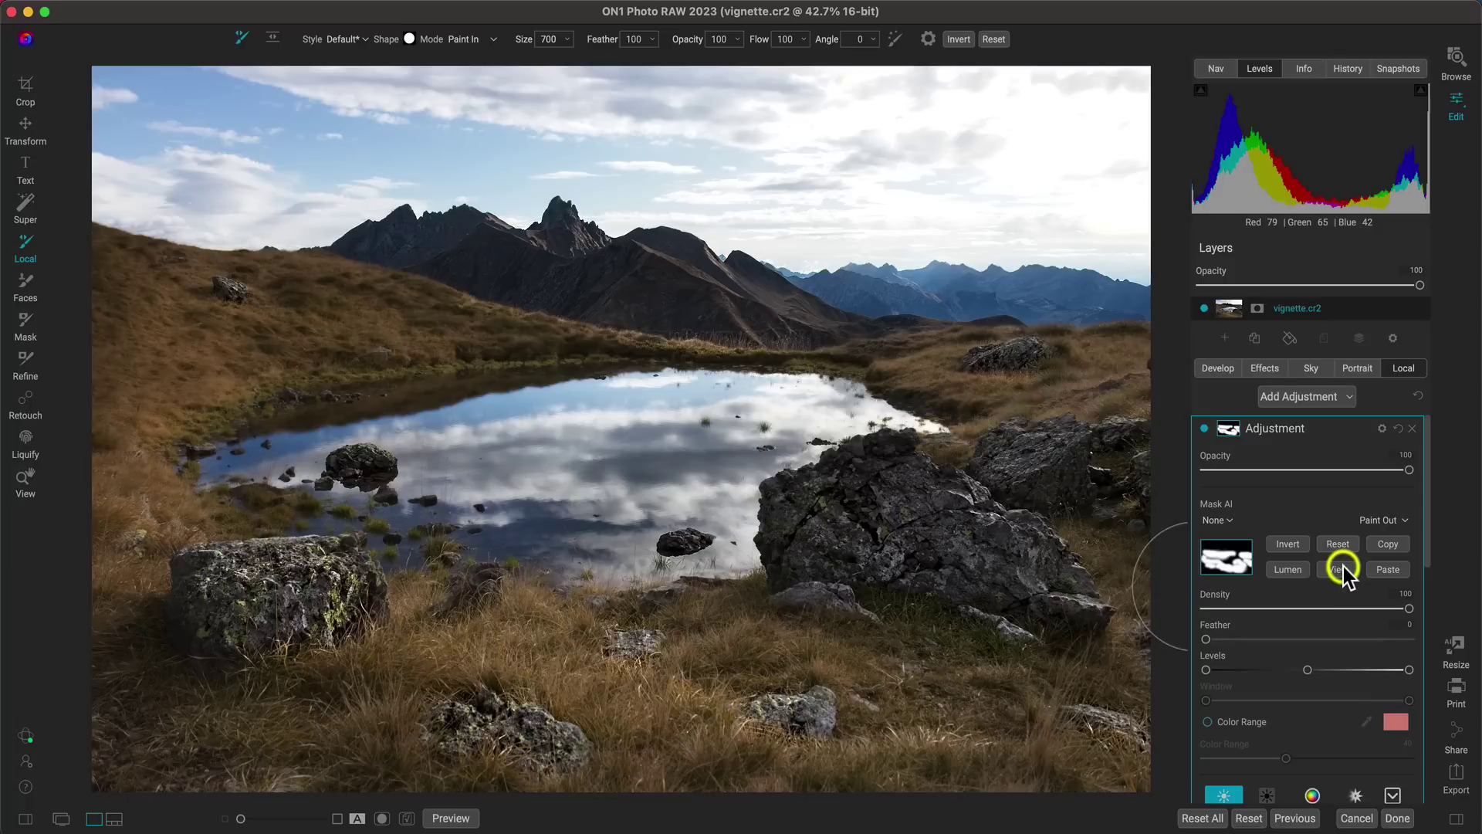
pyautogui.click(1203, 429)
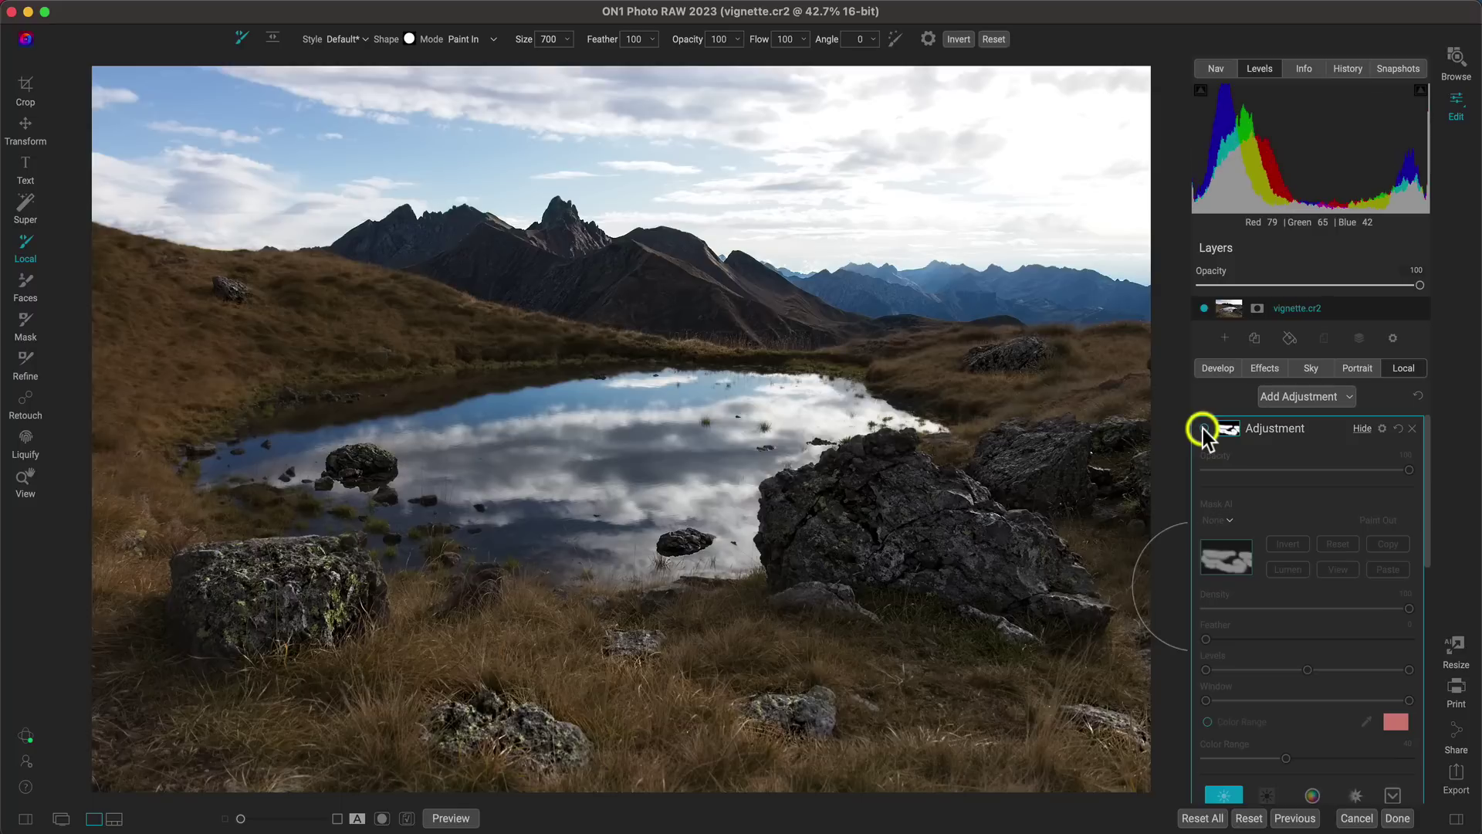
pyautogui.click(1203, 428)
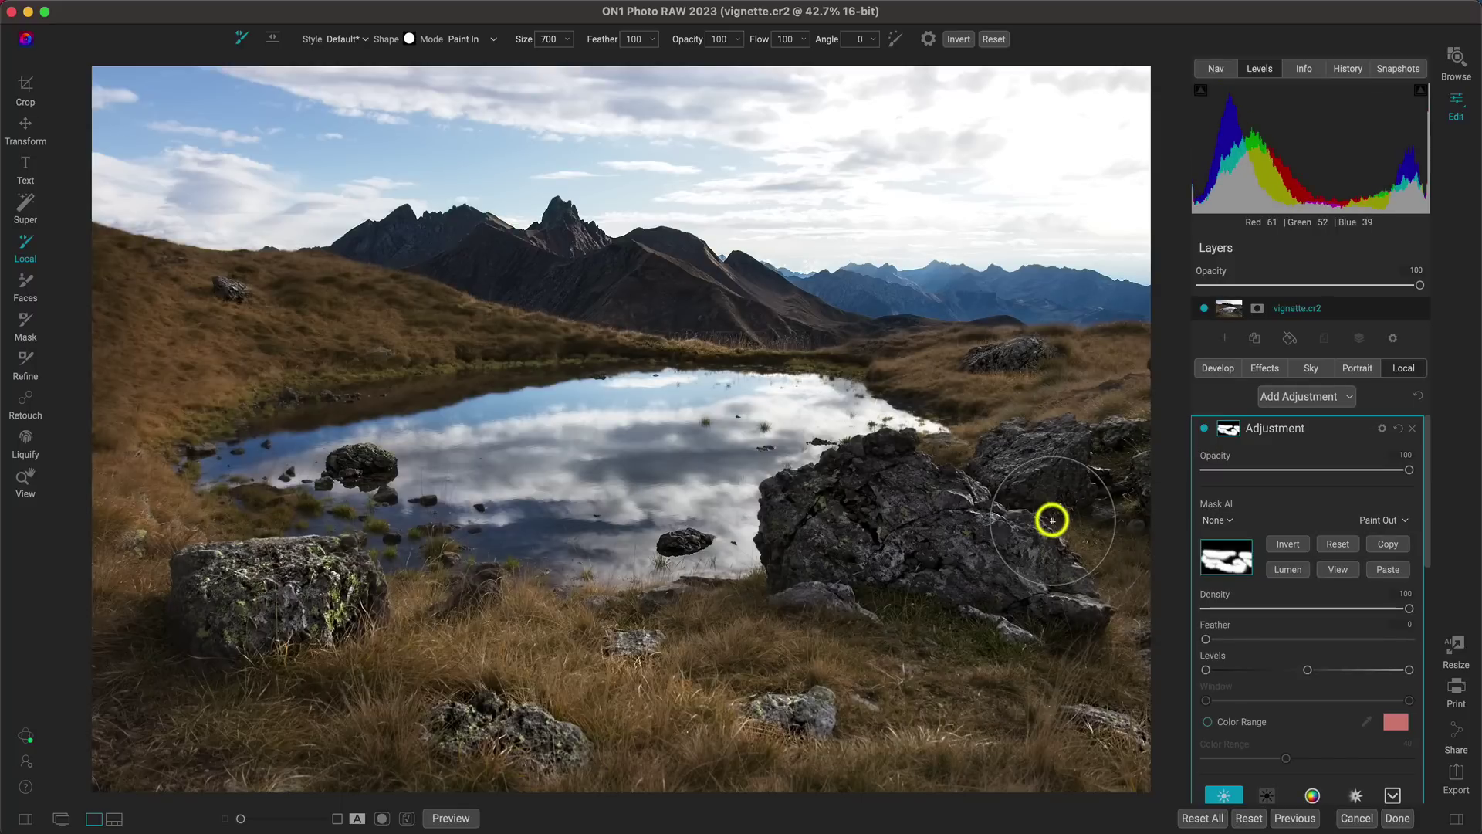
# Set the Lighten adjustment's Midtones to 14 and Shadows to 4, raise its Contrast slightly, and lower its opacity to 75
pyautogui.scroll(-5, 1306, 659)
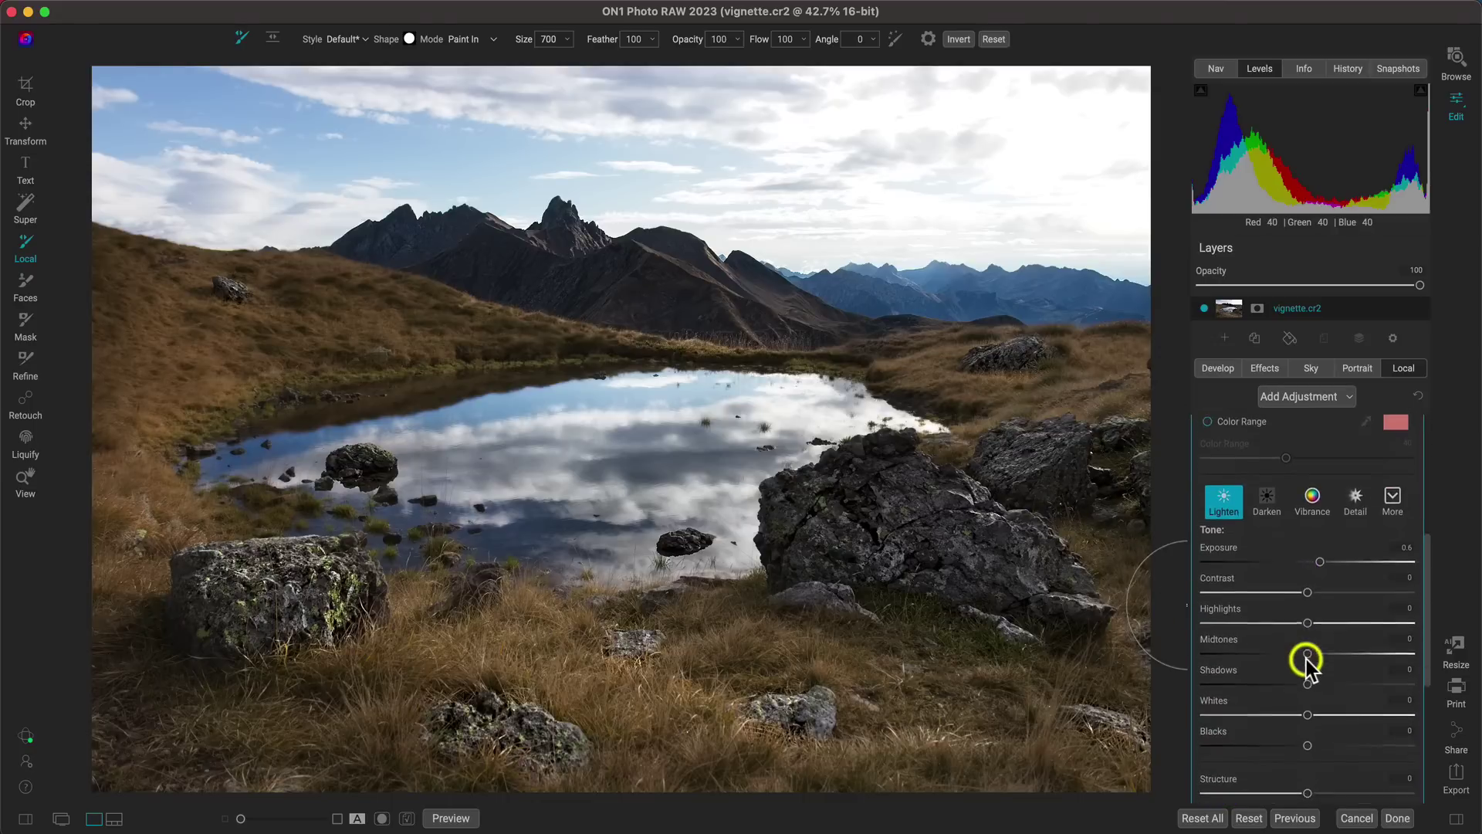
pyautogui.scroll(-1, 1306, 659)
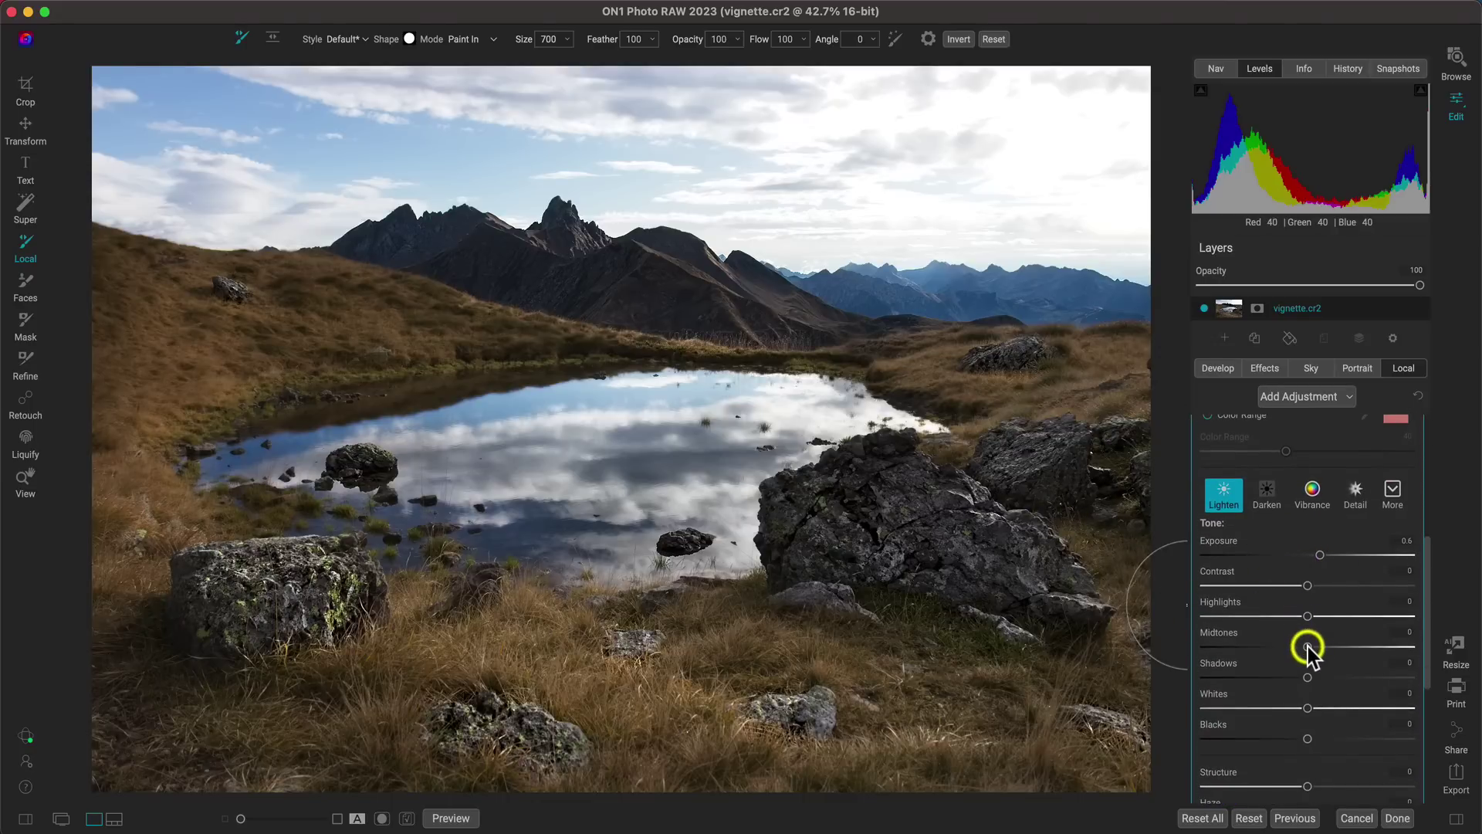
pyautogui.moveTo(1308, 646); pyautogui.dragTo(1311, 679)
pyautogui.moveTo(1308, 586); pyautogui.dragTo(1327, 590)
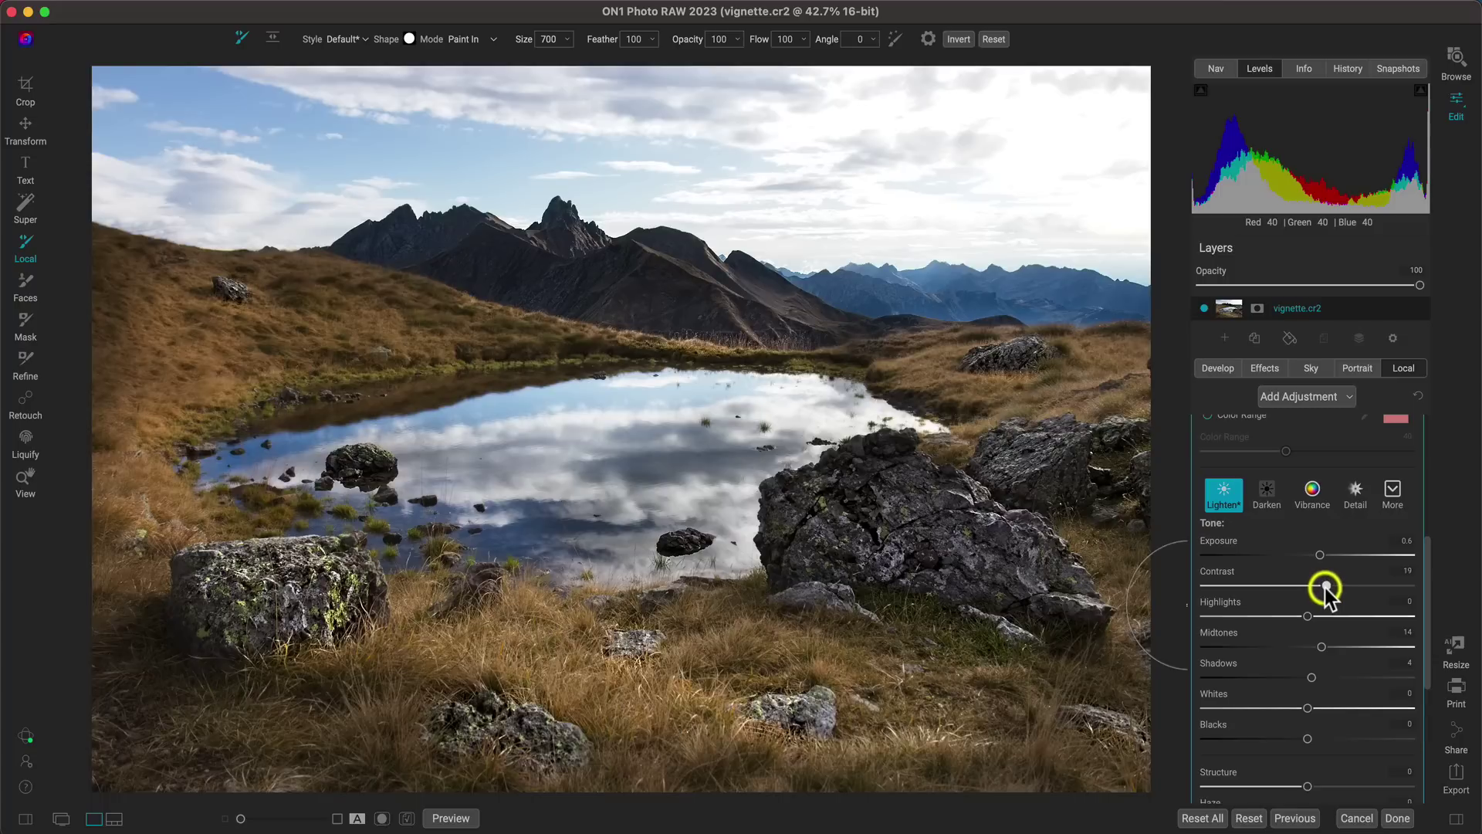
pyautogui.moveTo(1325, 587); pyautogui.dragTo(1318, 587)
pyautogui.scroll(8, 1273, 562)
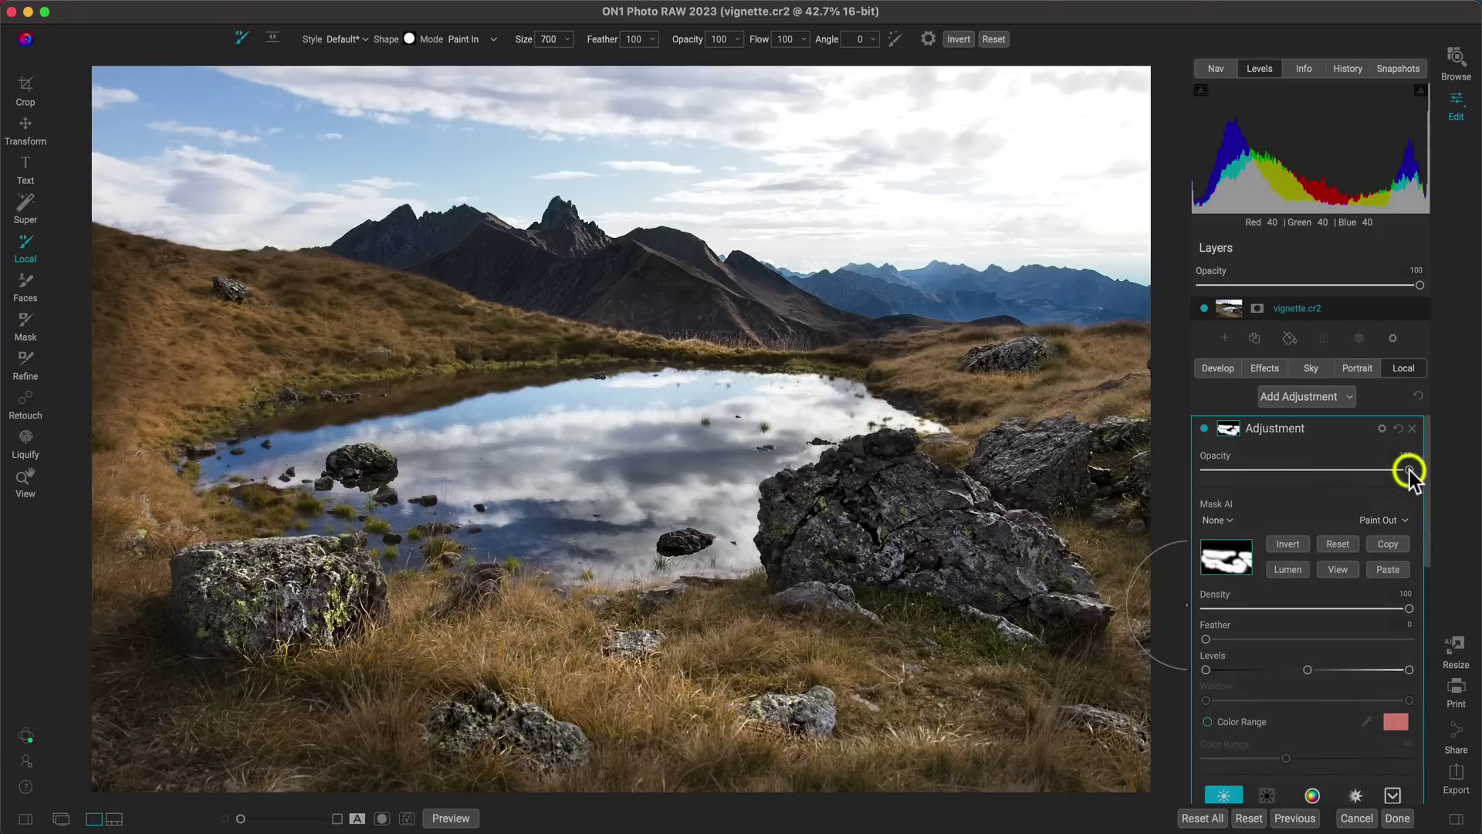
pyautogui.moveTo(1410, 471); pyautogui.dragTo(1357, 469)
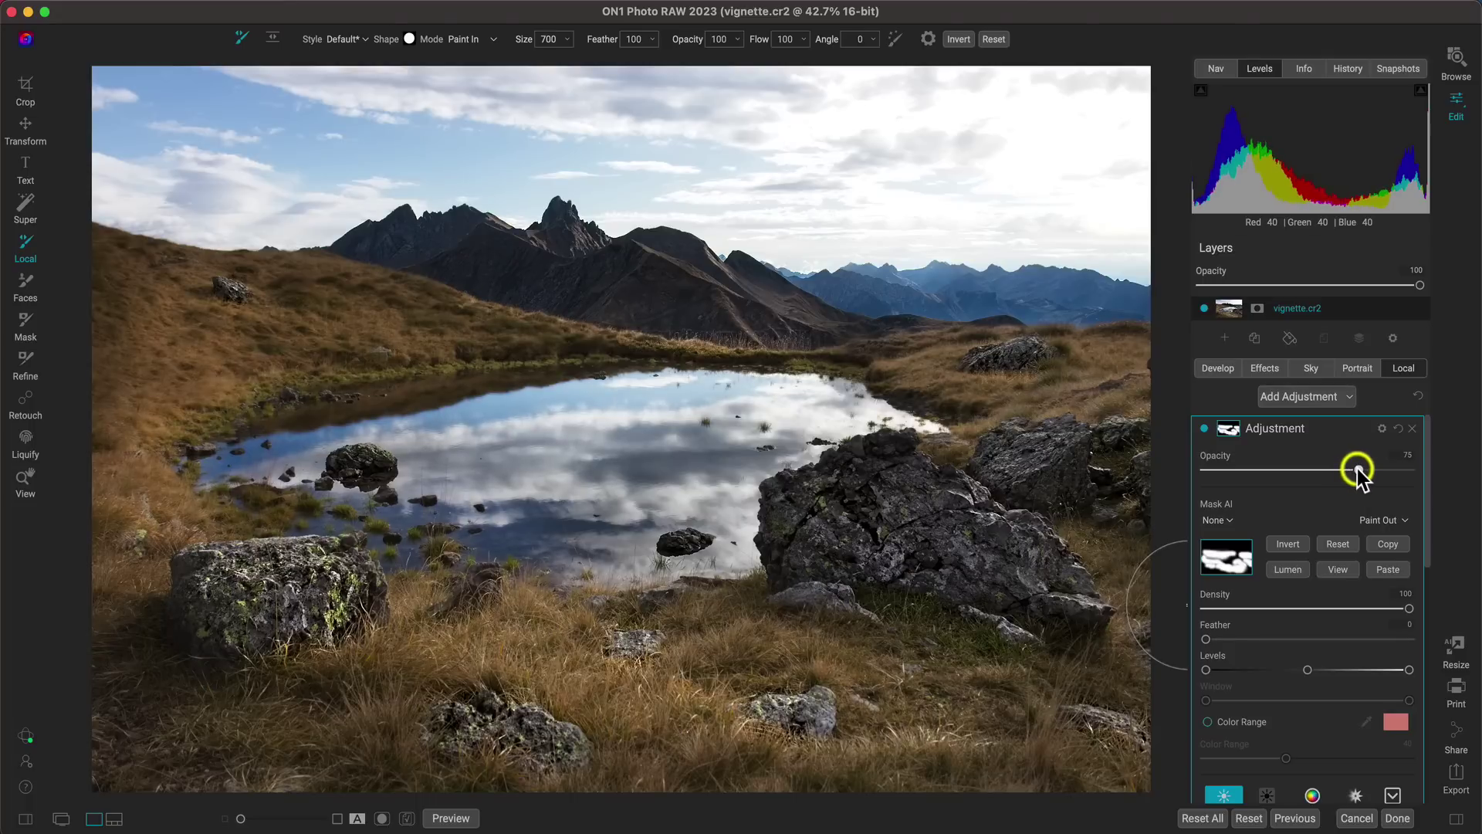
# Compare the landscape with the refined Lighten adjustment turned off and on
pyautogui.click(1203, 429)
pyautogui.click(1203, 430)
pyautogui.click(1203, 429)
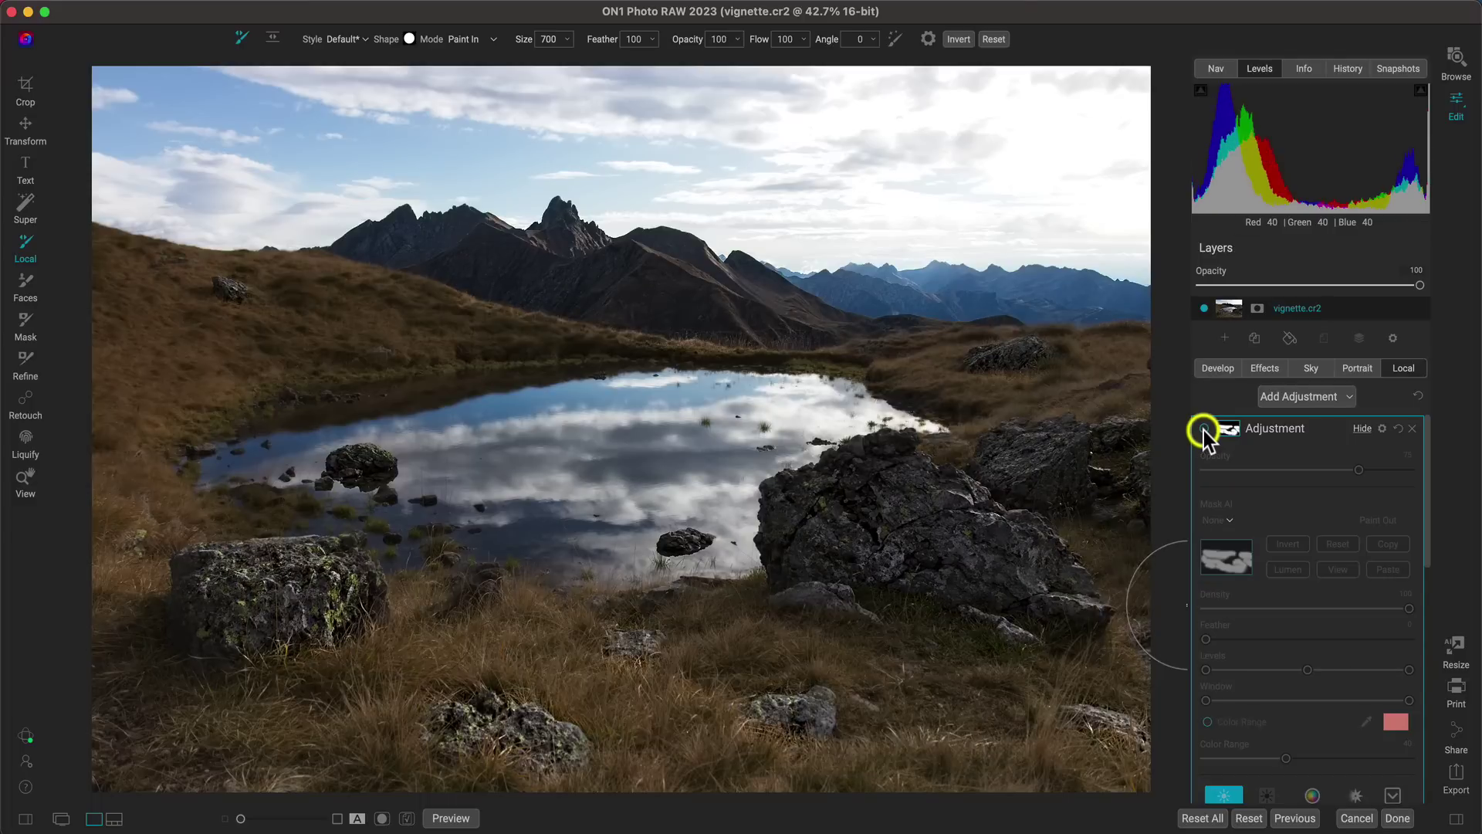
pyautogui.click(1203, 429)
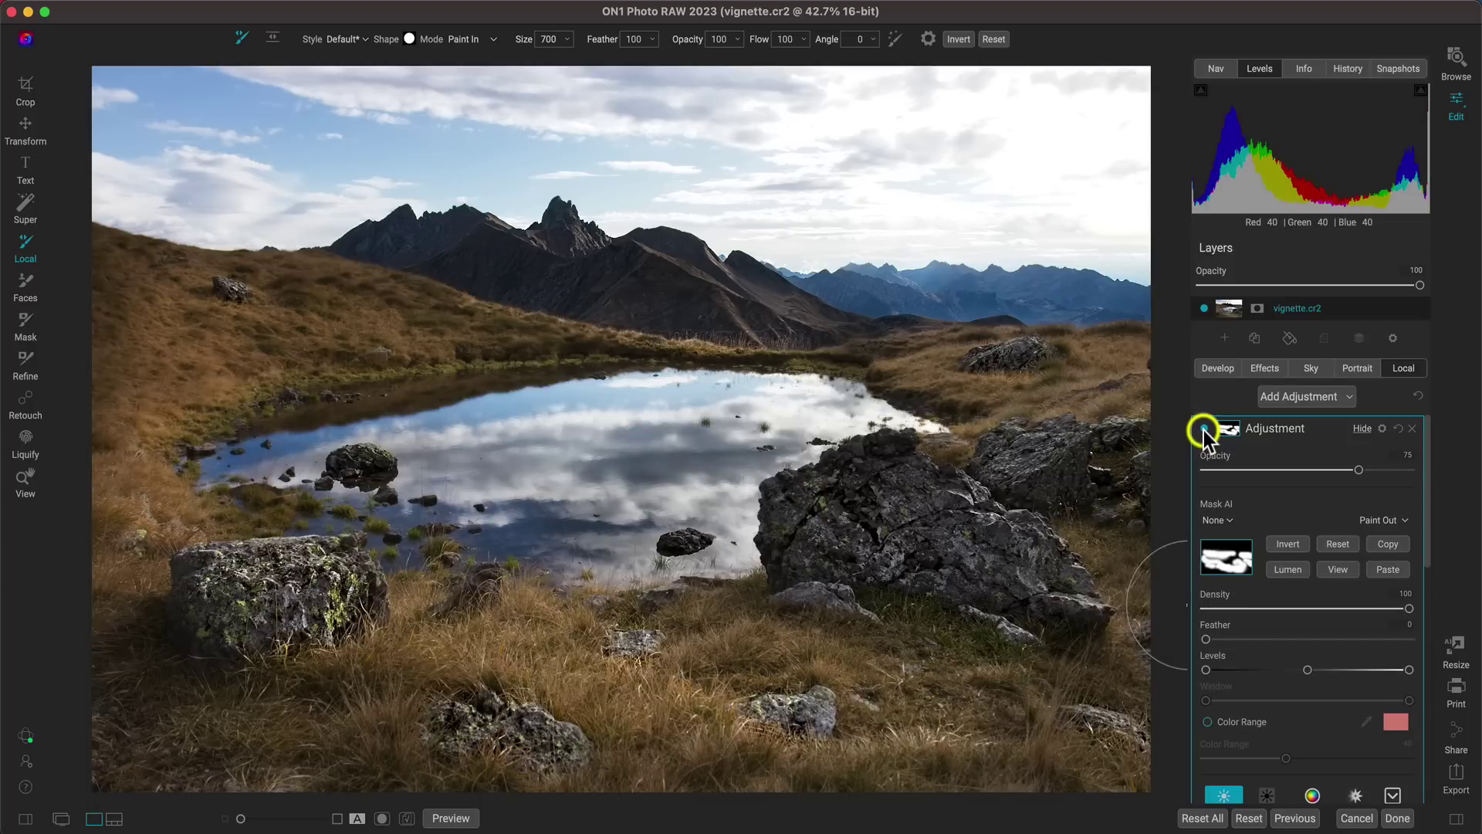
pyautogui.press('j')
pyautogui.press('j')
# Rename the lightening adjustment as "Dodging - Brighten"
pyautogui.doubleClick(1282, 430)
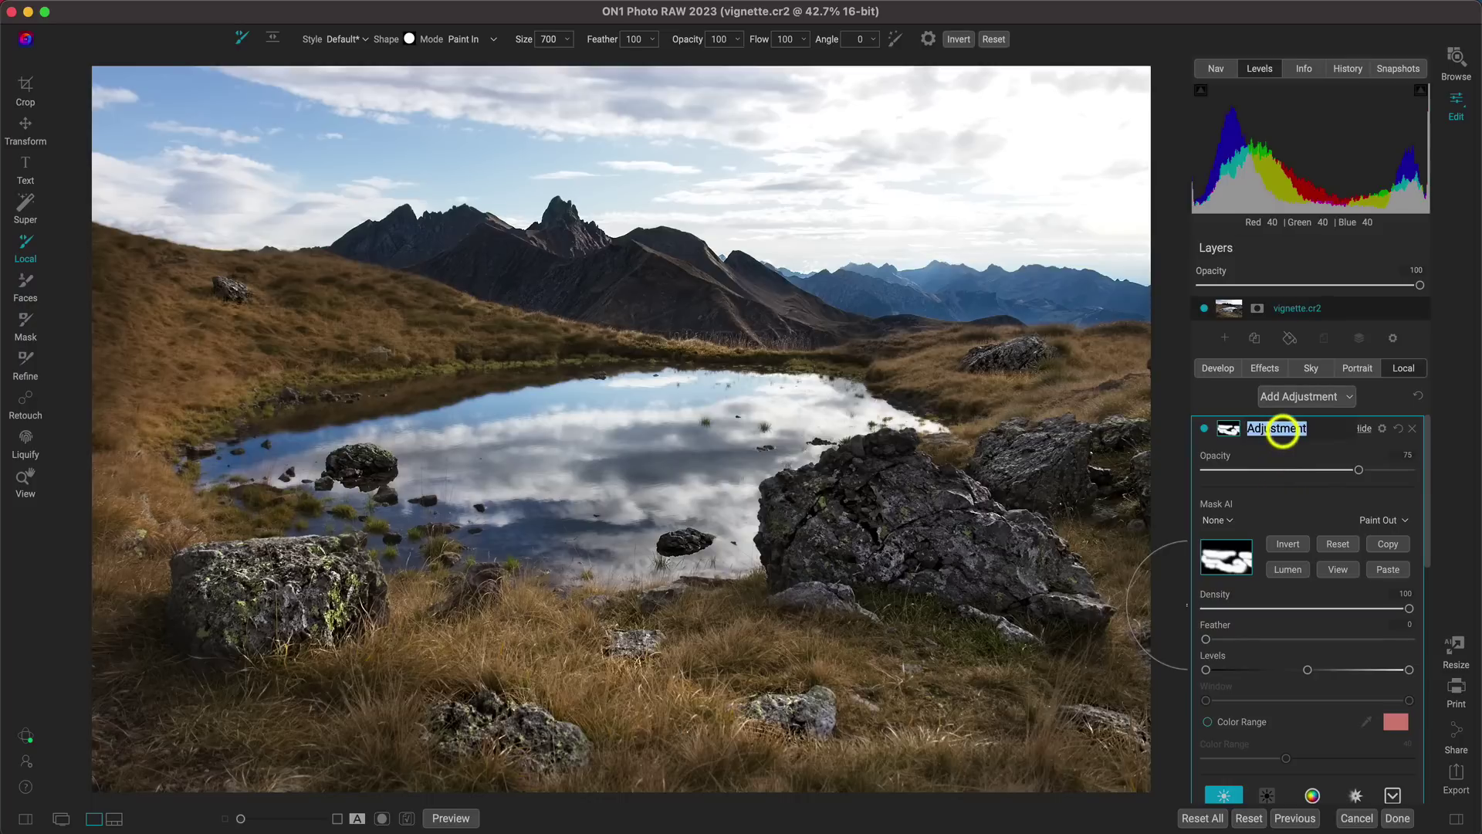
pyautogui.write('Dodging ')
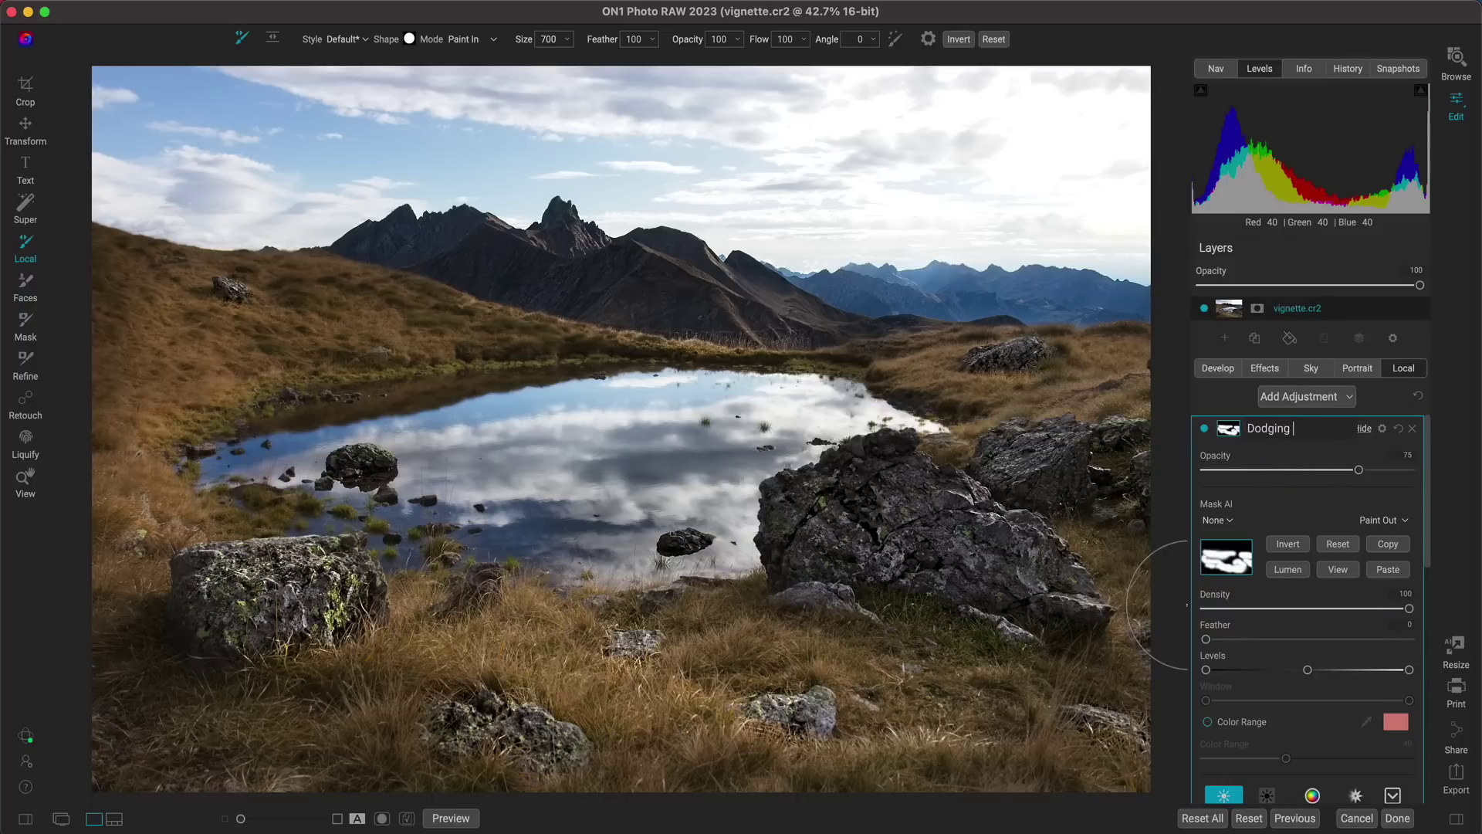
pyautogui.write('- Brighten')
pyautogui.press('Return')
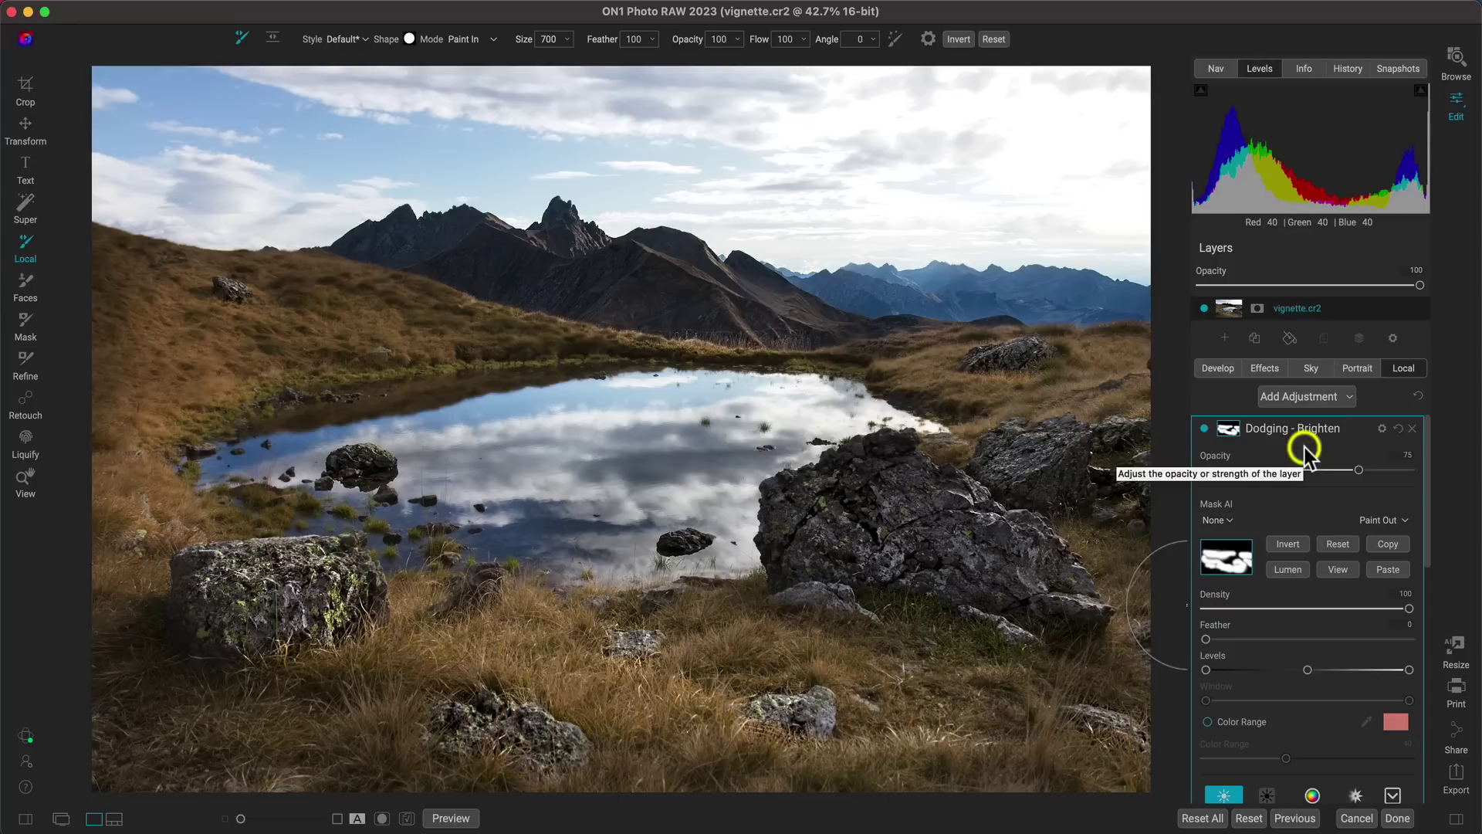
# Select the sky with the Super Select tool and apply a darkening local adjustment with Exposure -1 to it
pyautogui.hotkey('shift', 'k')
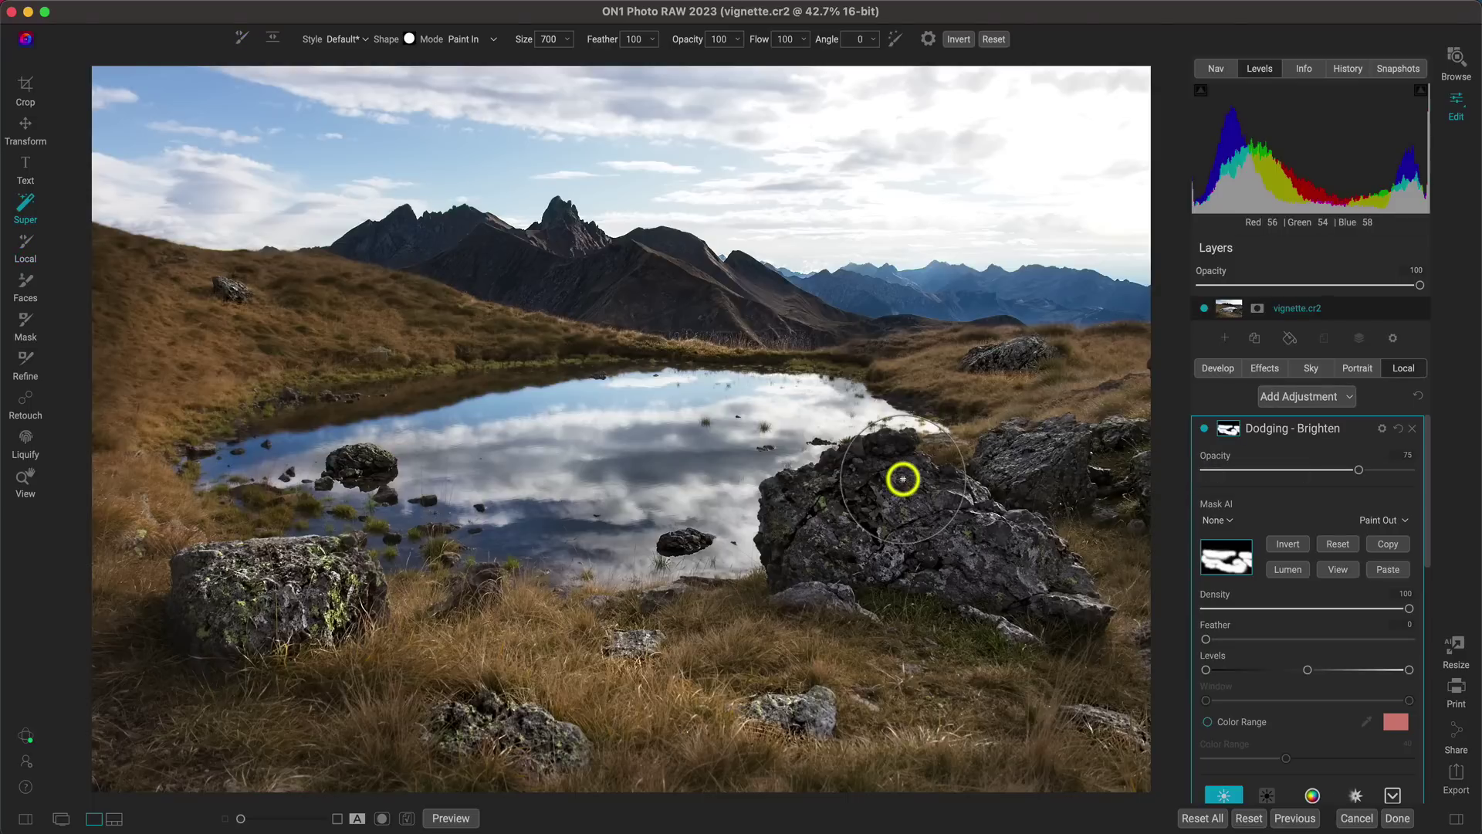
pyautogui.hotkey('shift', 'k')
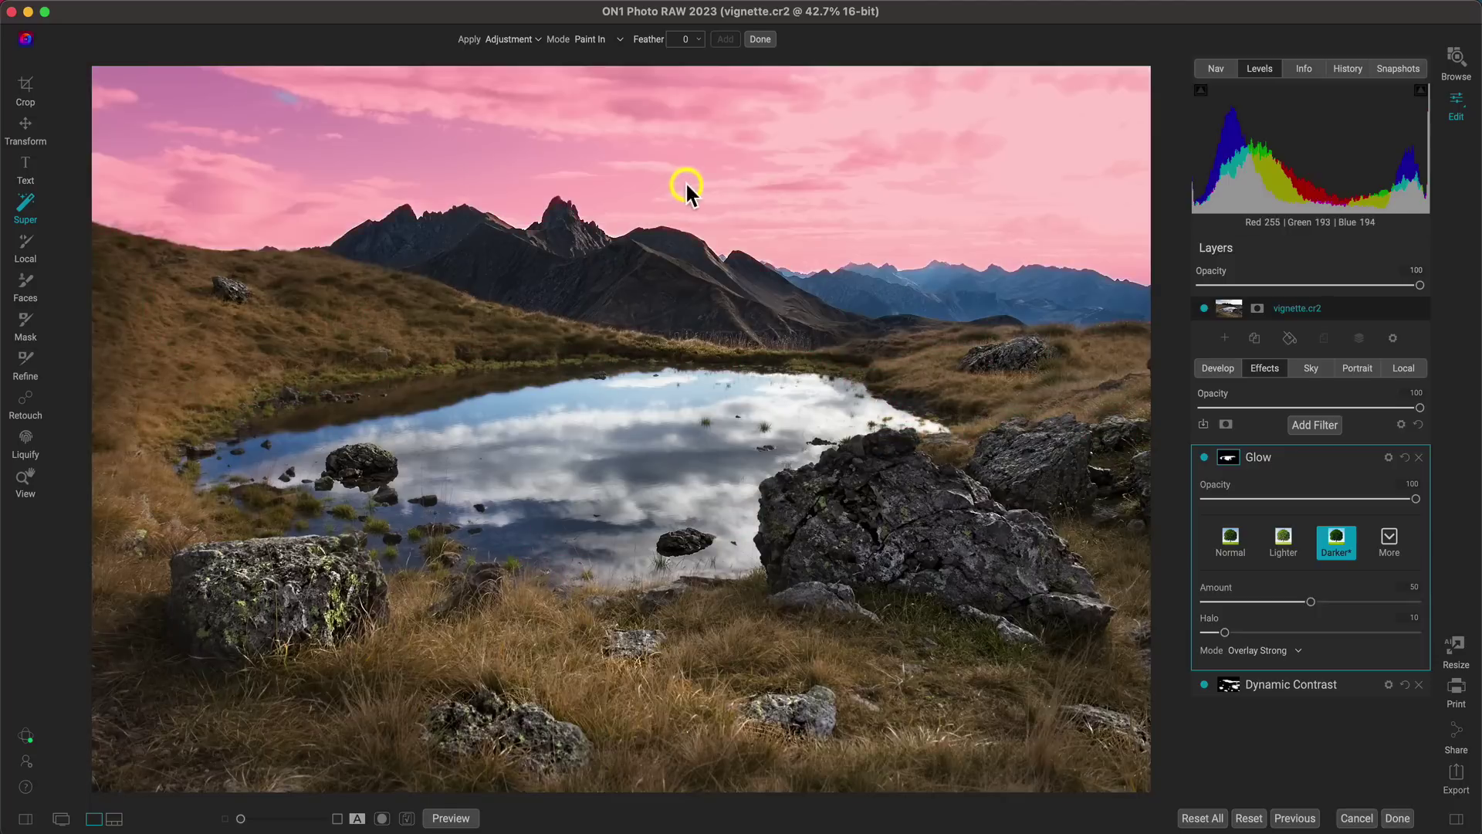
pyautogui.click(610, 151)
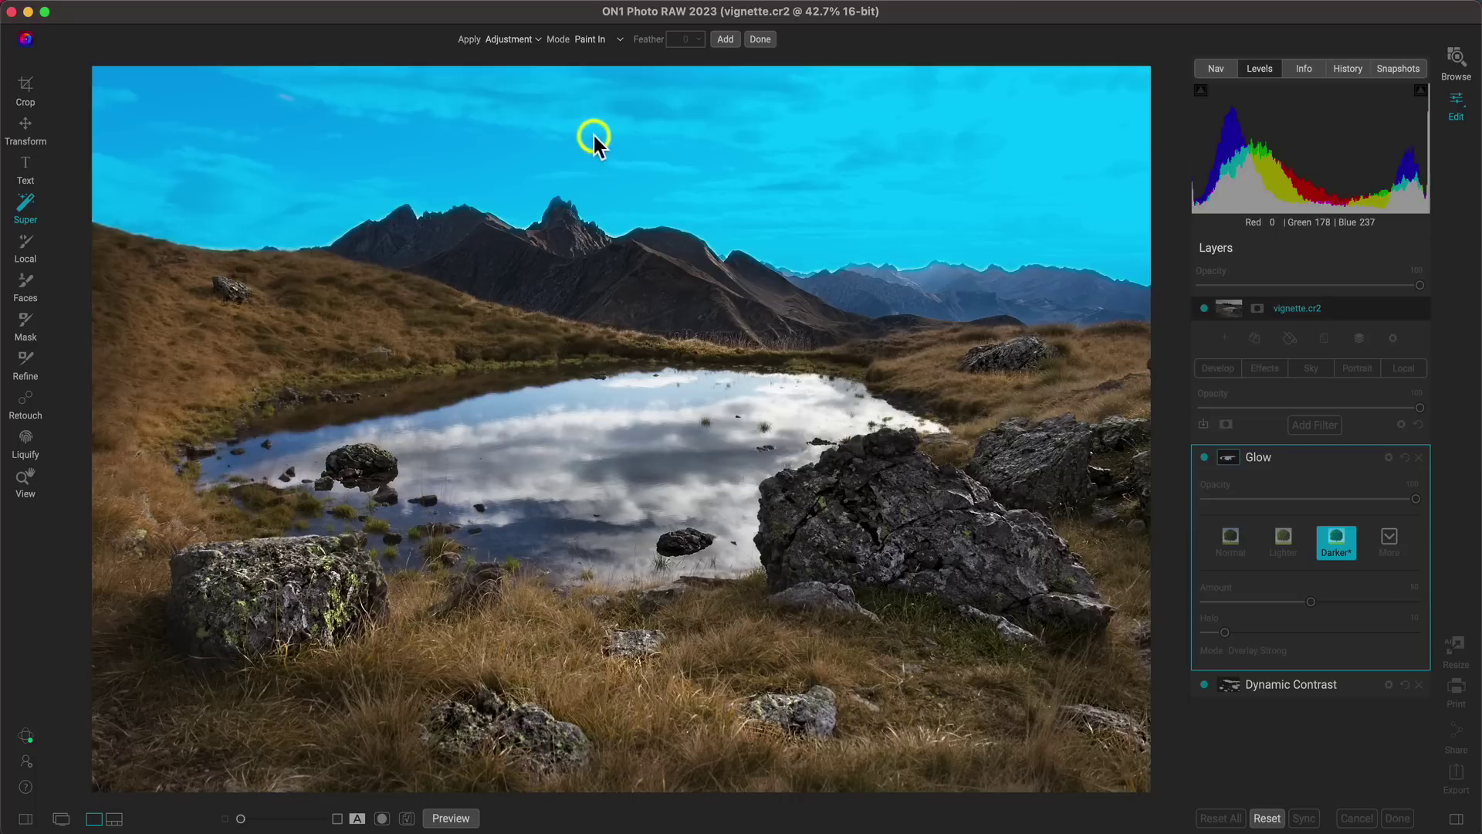
pyautogui.click(607, 127)
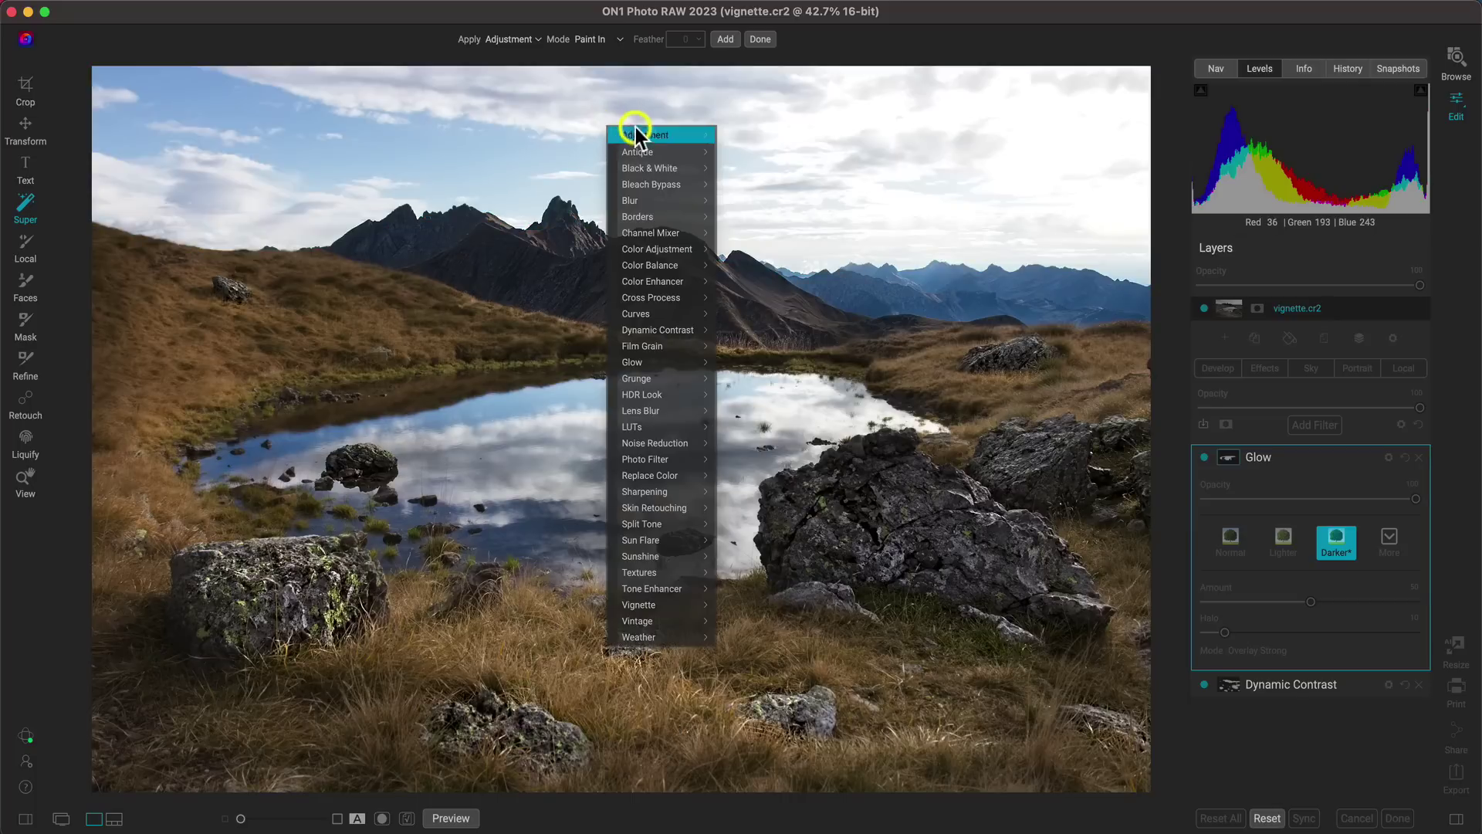
pyautogui.moveTo(645, 133)
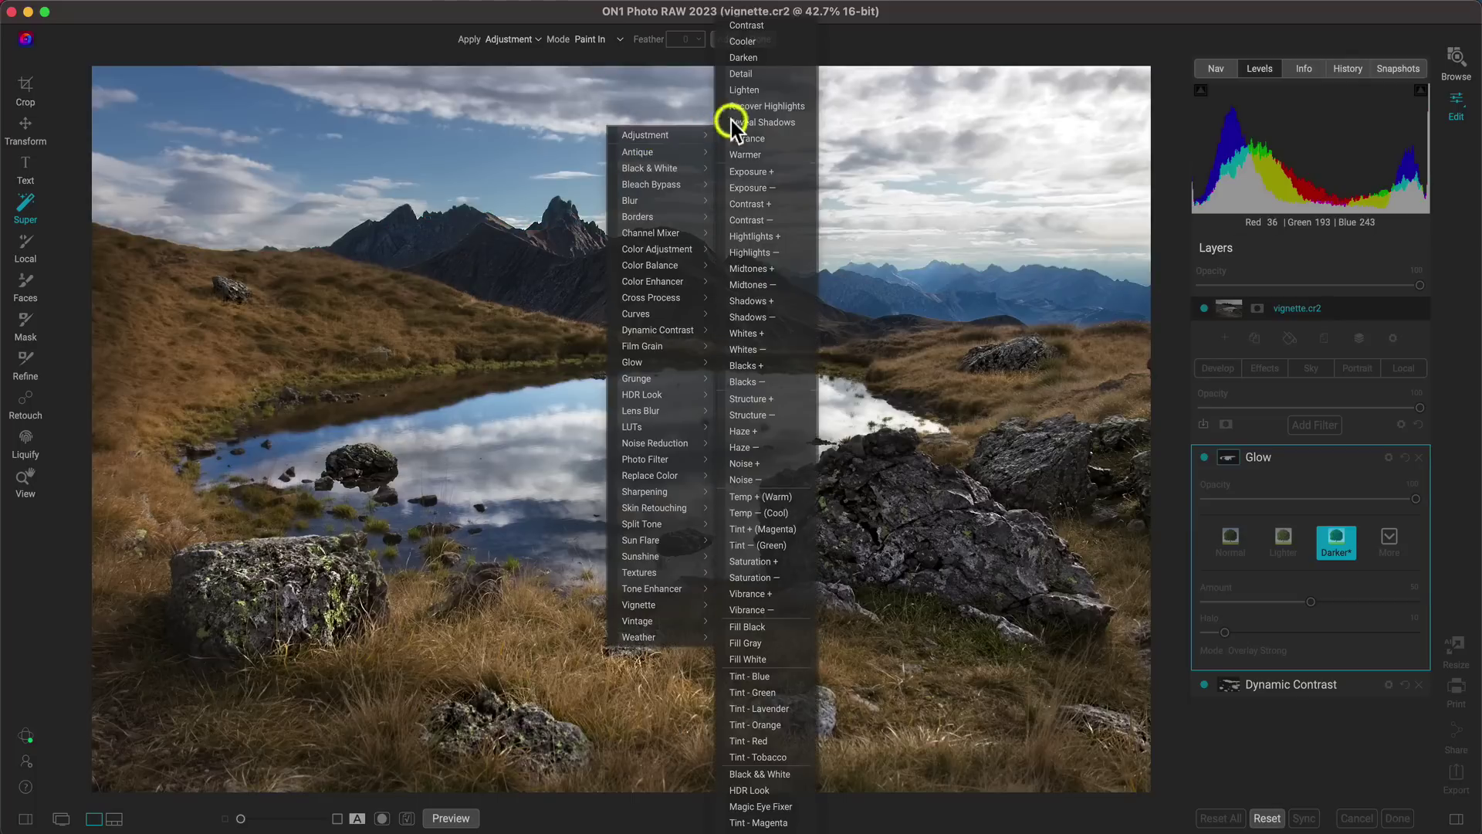
pyautogui.click(776, 187)
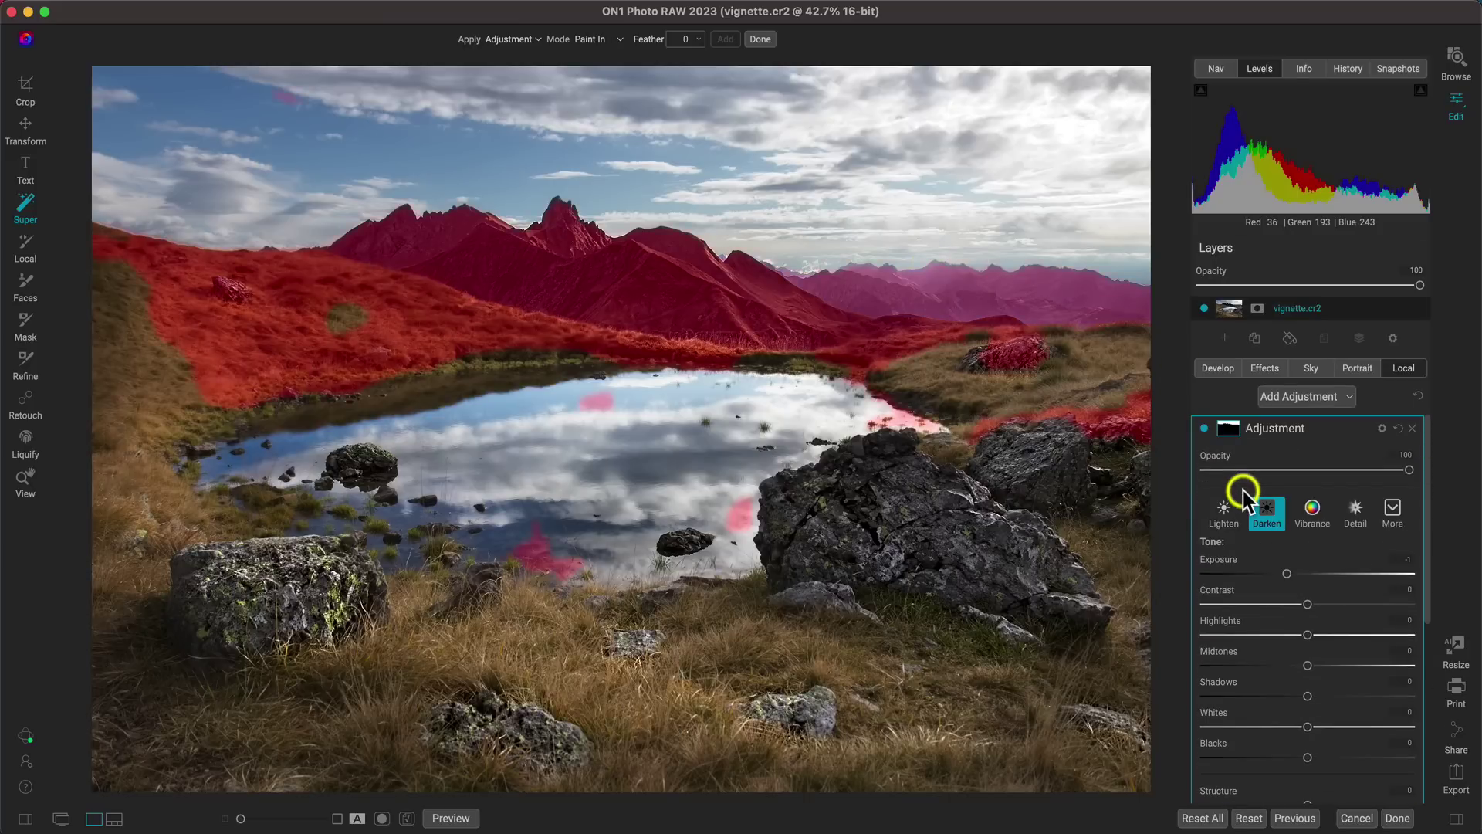
pyautogui.press('z')
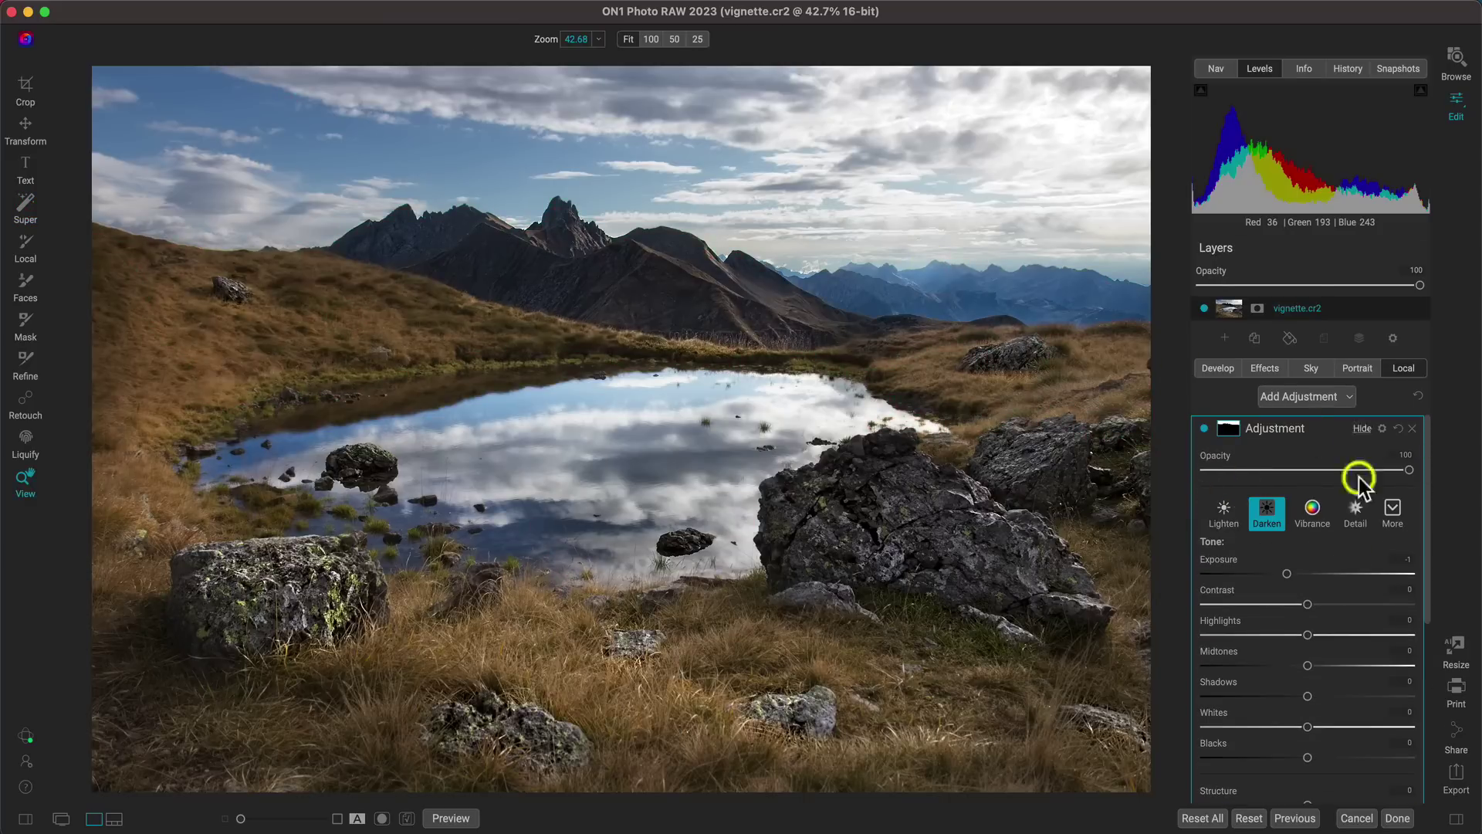
# Examine the sky adjustment's mask in black and white and compare the sky with and without the darkening
pyautogui.click(1231, 428)
pyautogui.click(1342, 569)
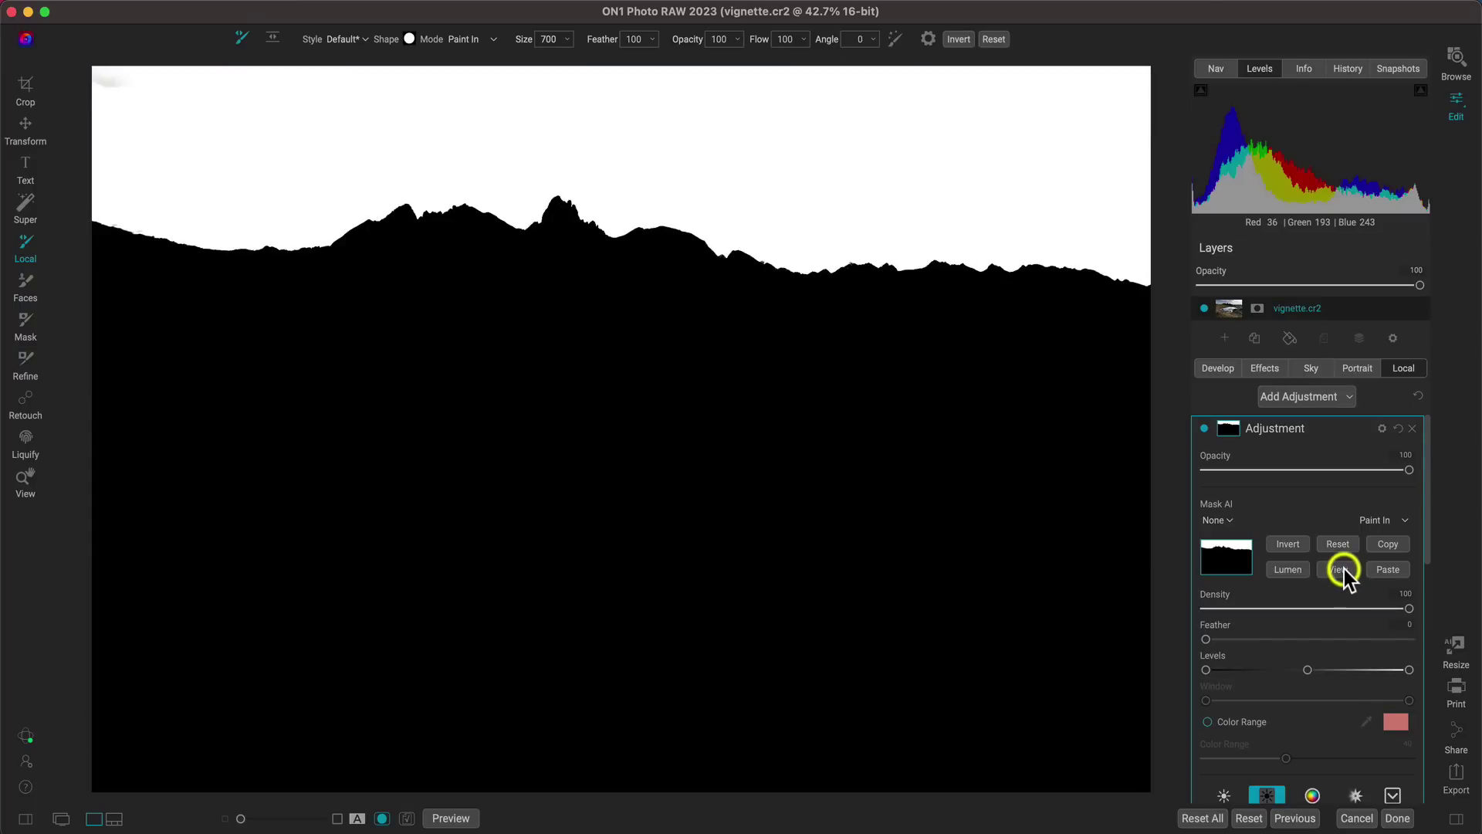
pyautogui.click(1342, 569)
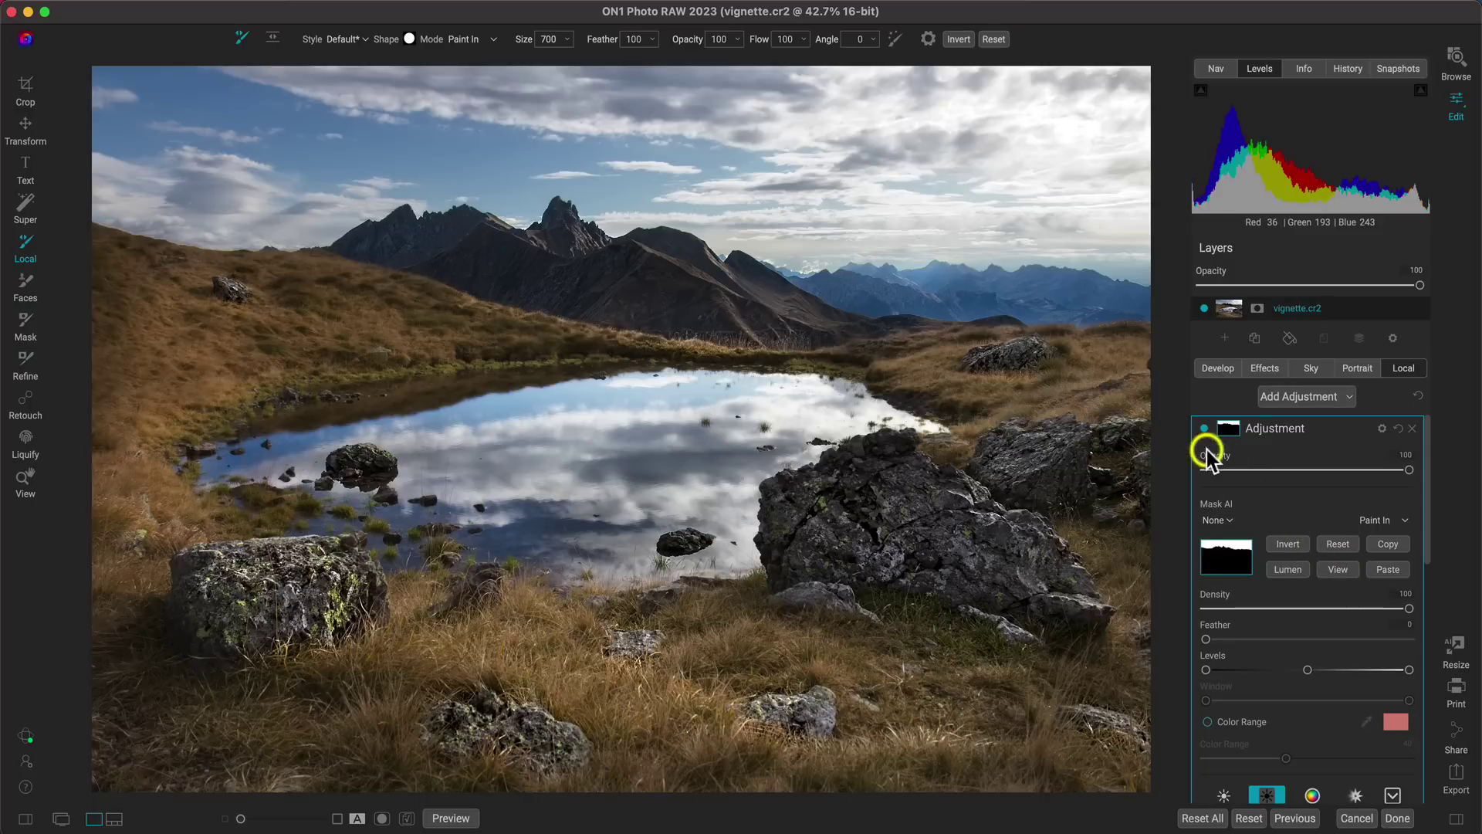
pyautogui.moveTo(1204, 429)
pyautogui.click(1206, 428)
pyautogui.click(1206, 427)
# Inspect the mask edge between the darkened sky and the grassy hillside up close
pyautogui.press('z')
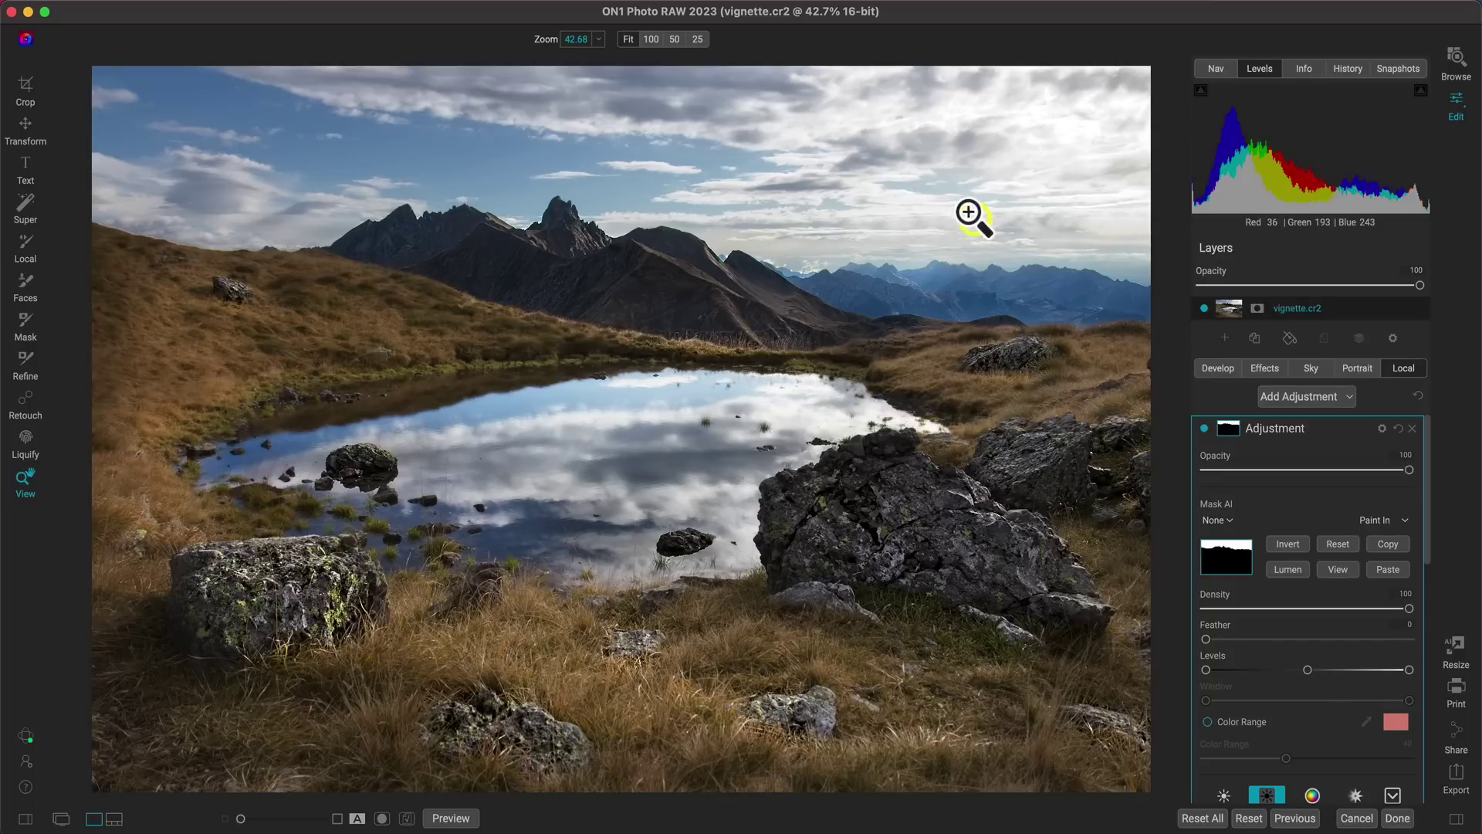
pyautogui.click(207, 240)
pyautogui.scroll(5, 207, 239)
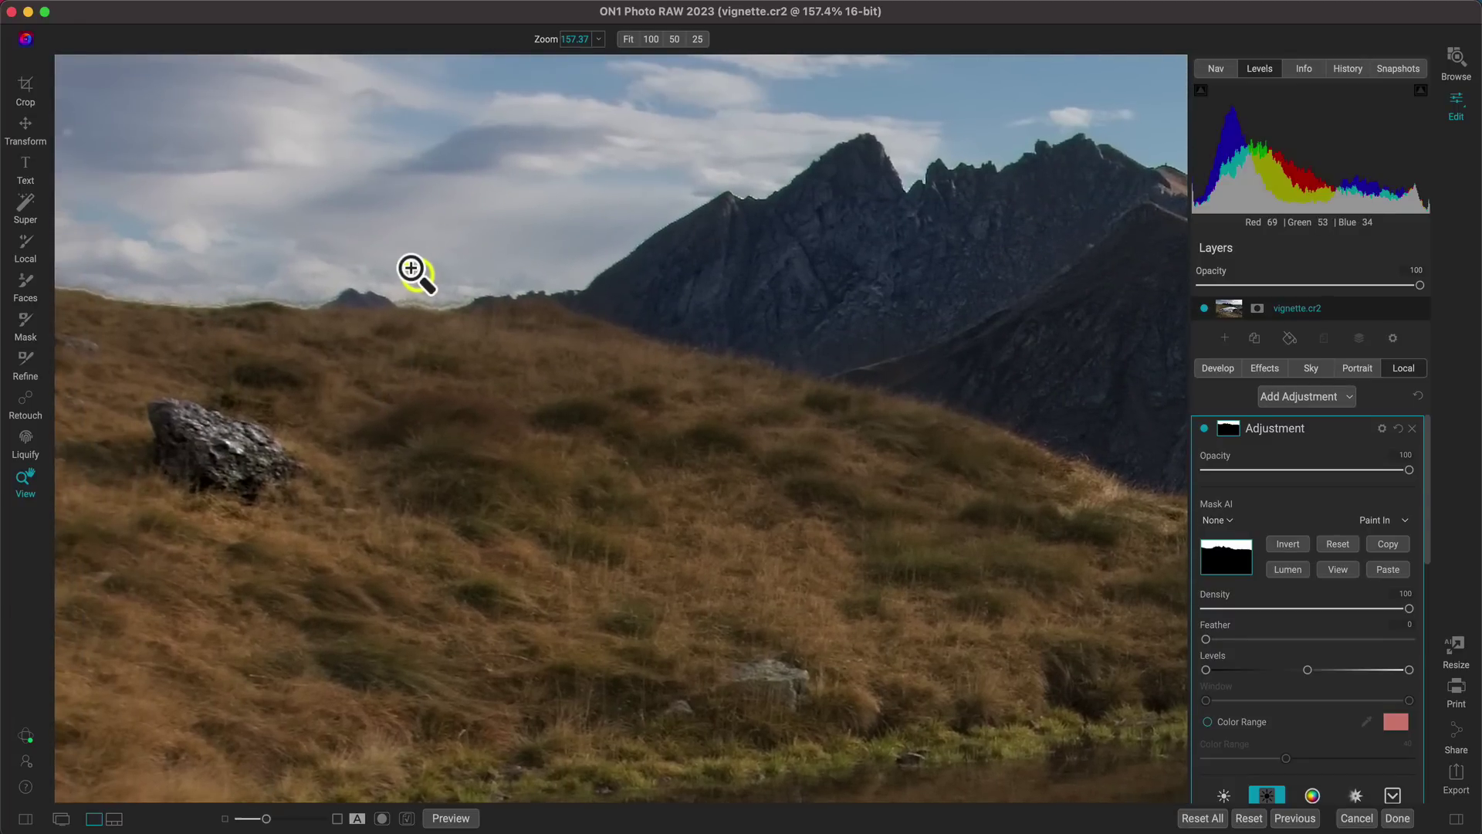
pyautogui.press('super+0')
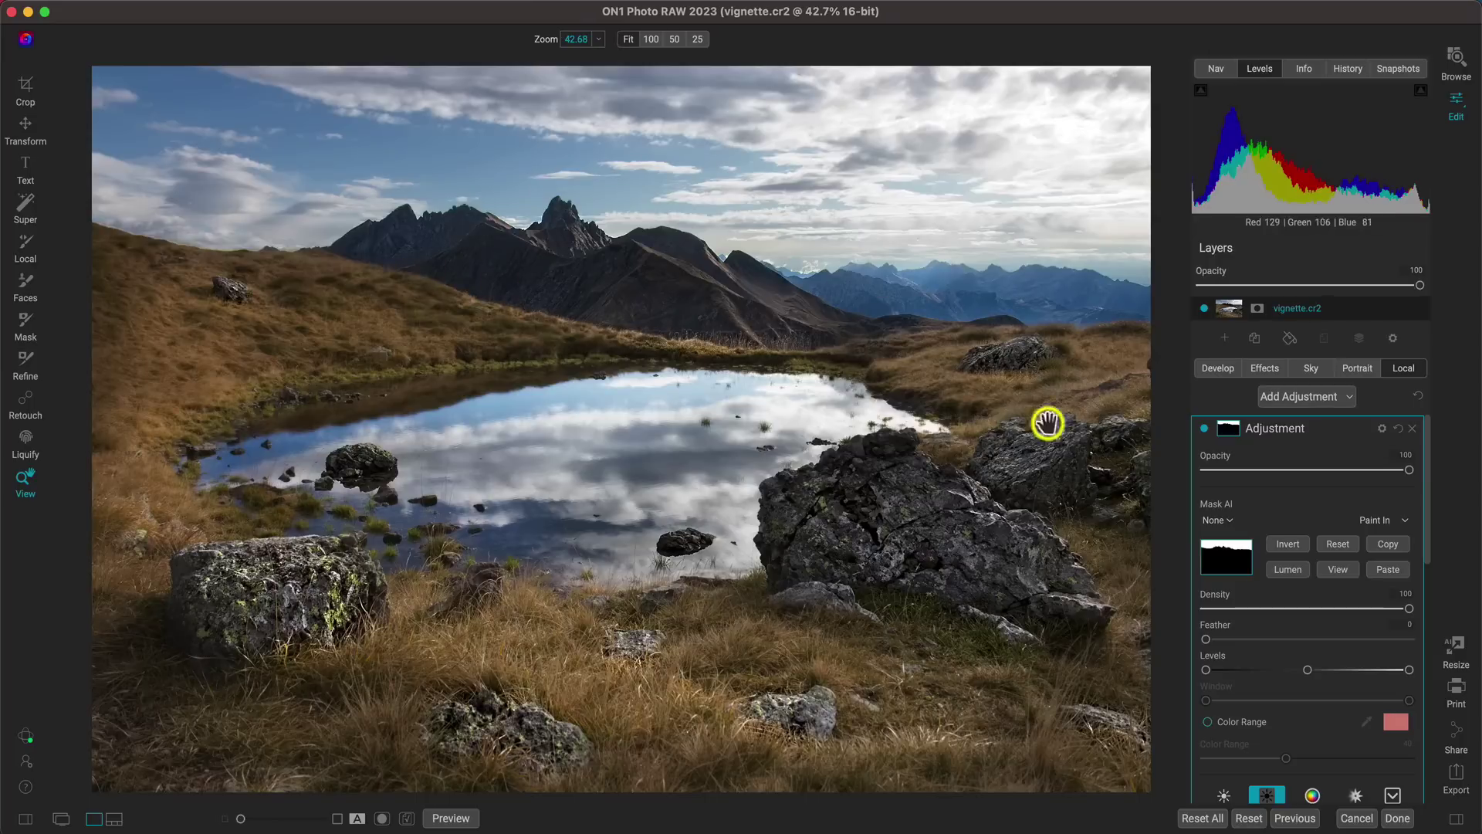
# Set the sky adjustment's Contrast to 26 and its Midtones to 4
pyautogui.scroll(-5, 1325, 494)
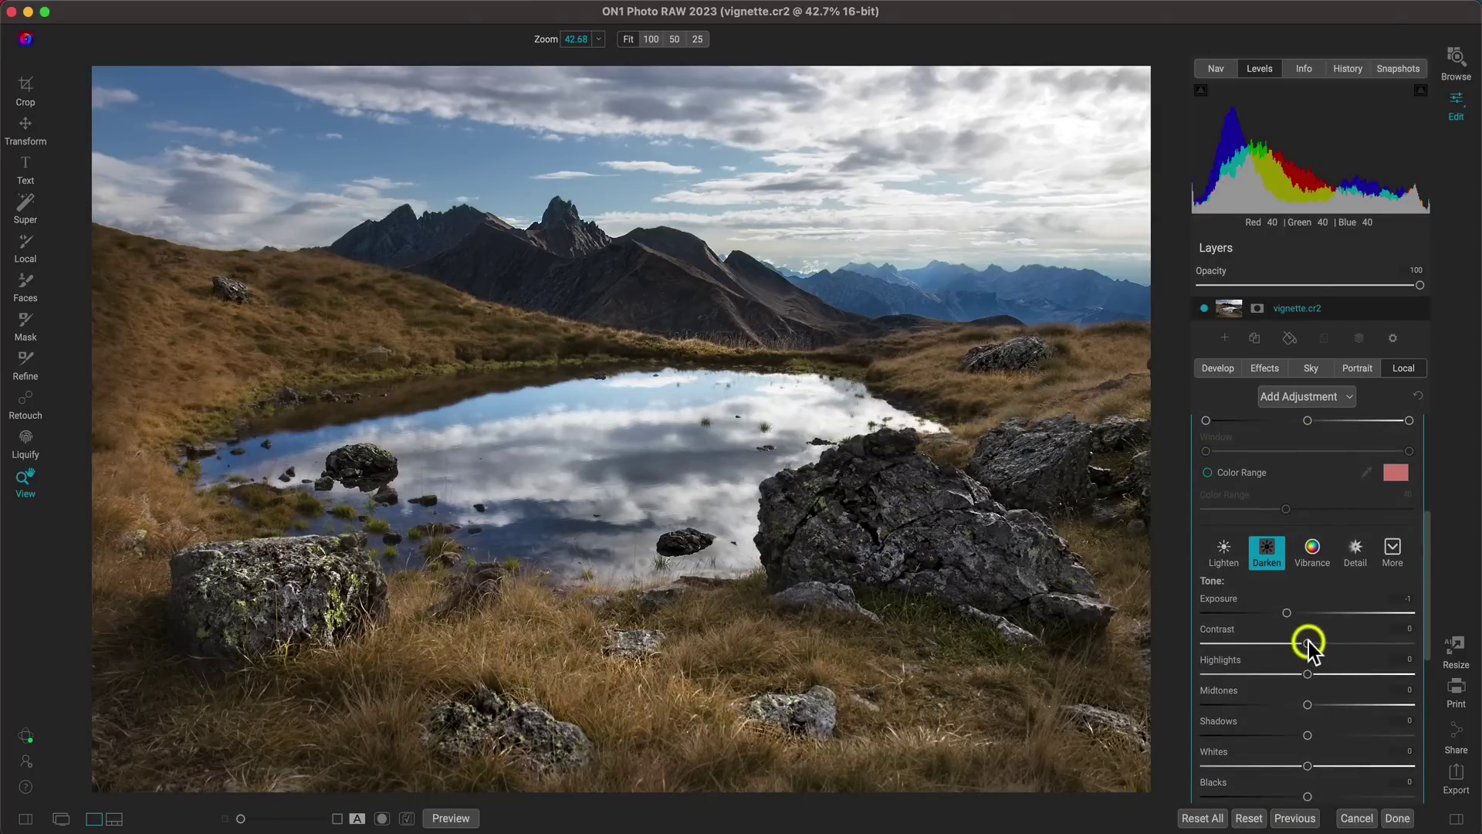
pyautogui.moveTo(1318, 642); pyautogui.dragTo(1332, 641)
pyautogui.moveTo(1307, 704); pyautogui.dragTo(1309, 706)
pyautogui.scroll(-2, 1286, 716)
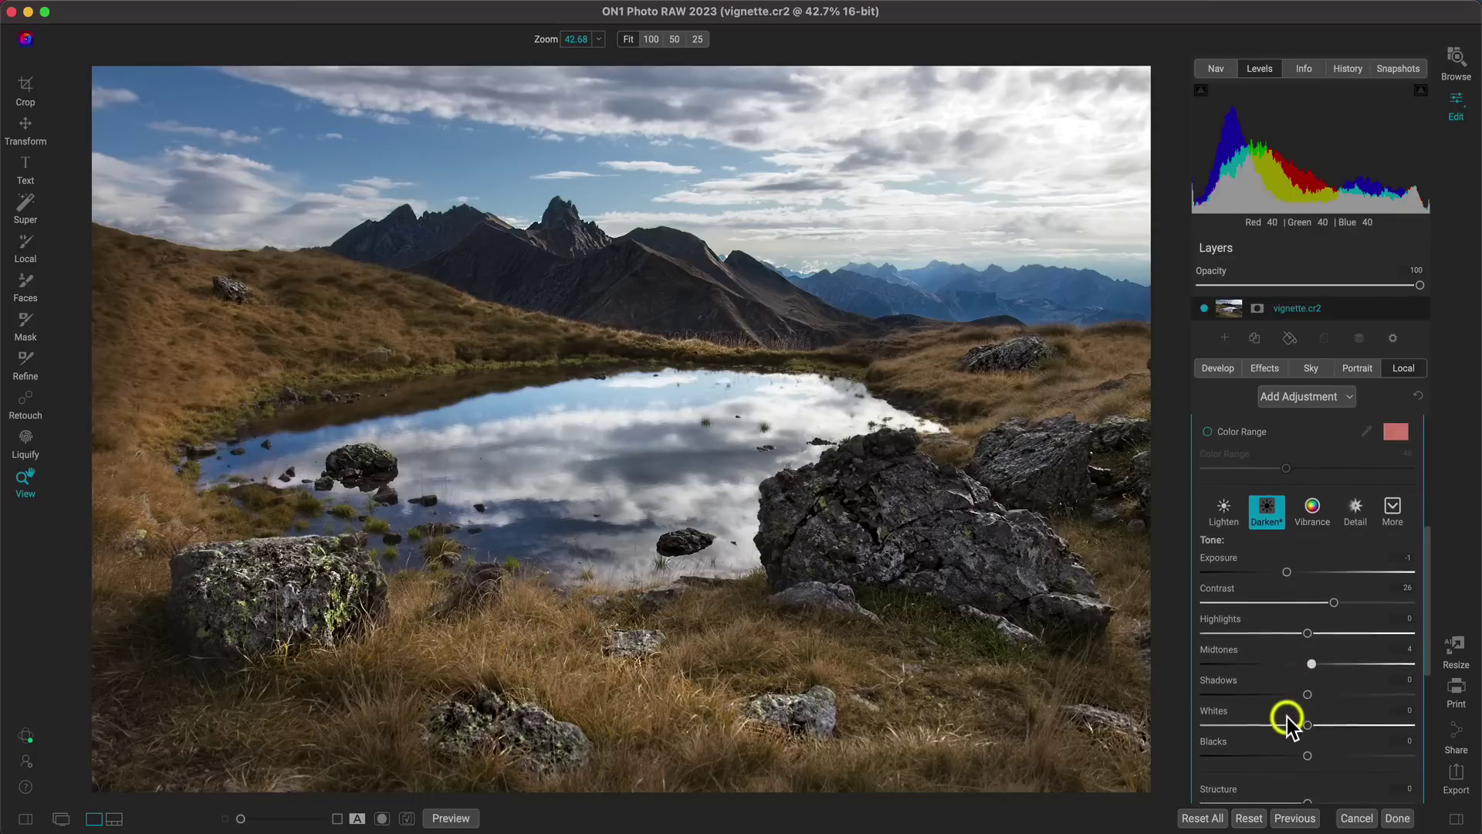
# Check the sky with the clipping overlay and lower the adjustment's Highlights to -33
pyautogui.press('j')
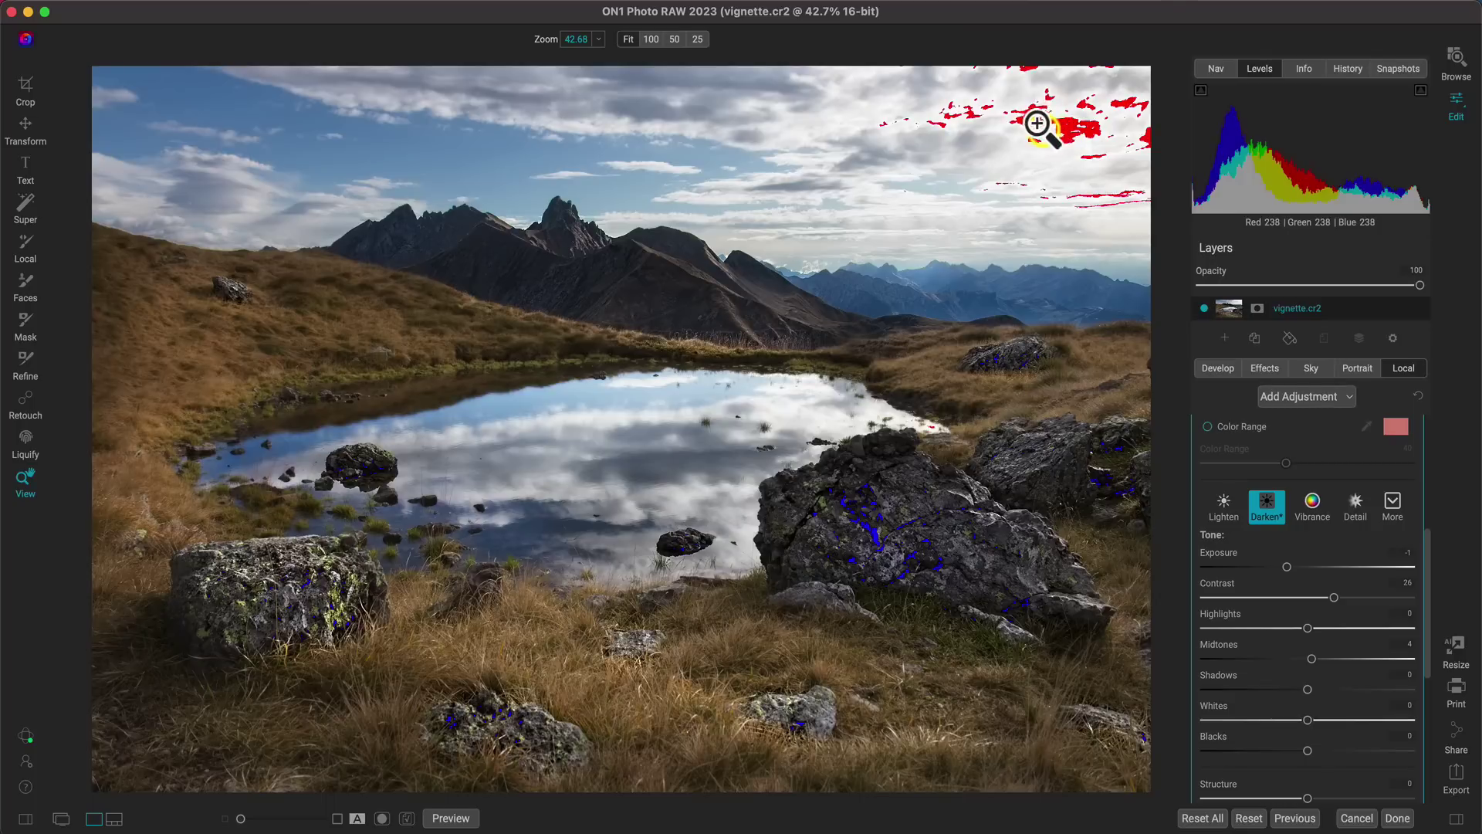
pyautogui.scroll(2, 1292, 596)
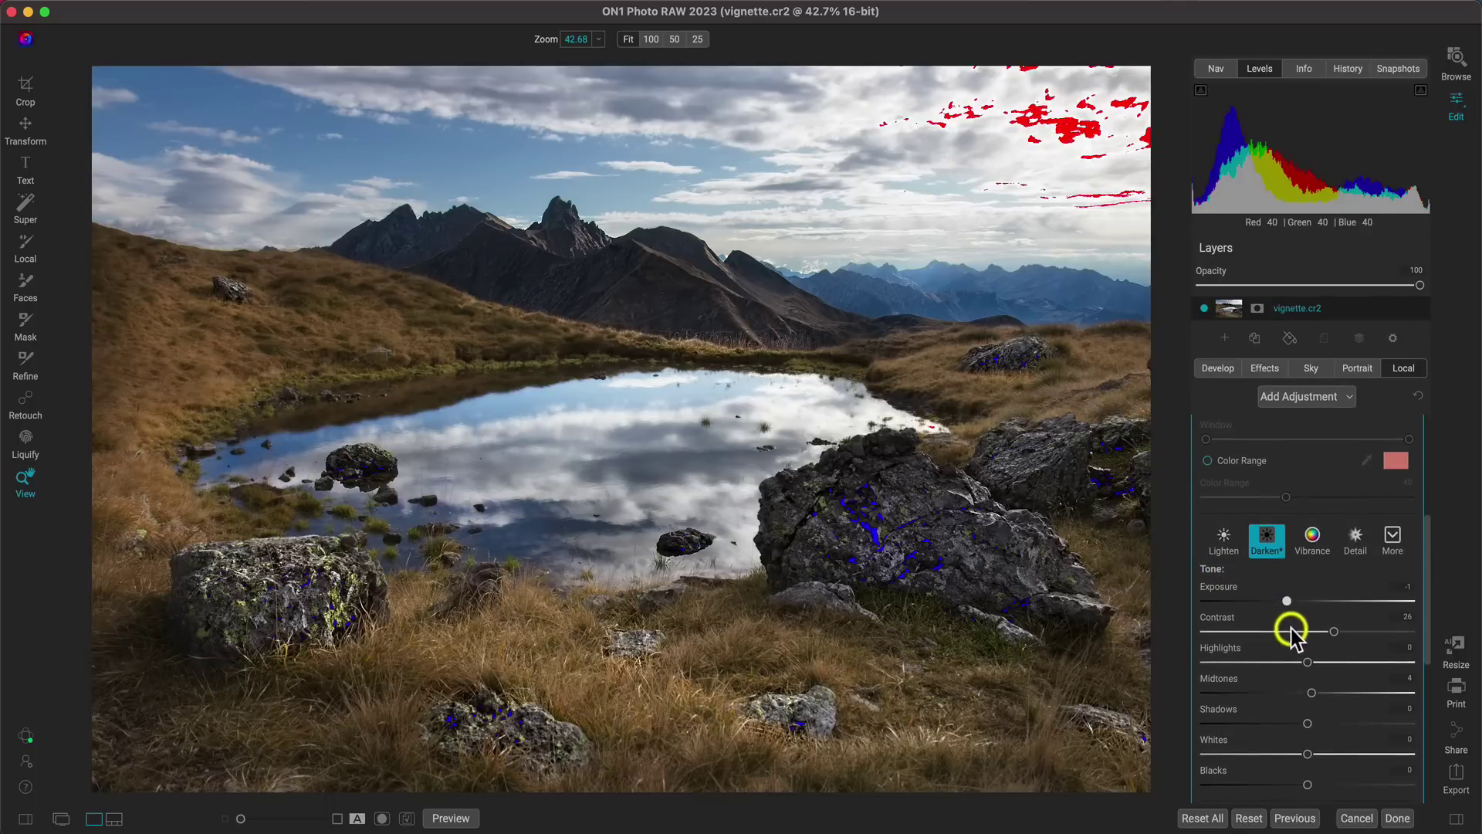
pyautogui.moveTo(1307, 663); pyautogui.dragTo(1272, 663)
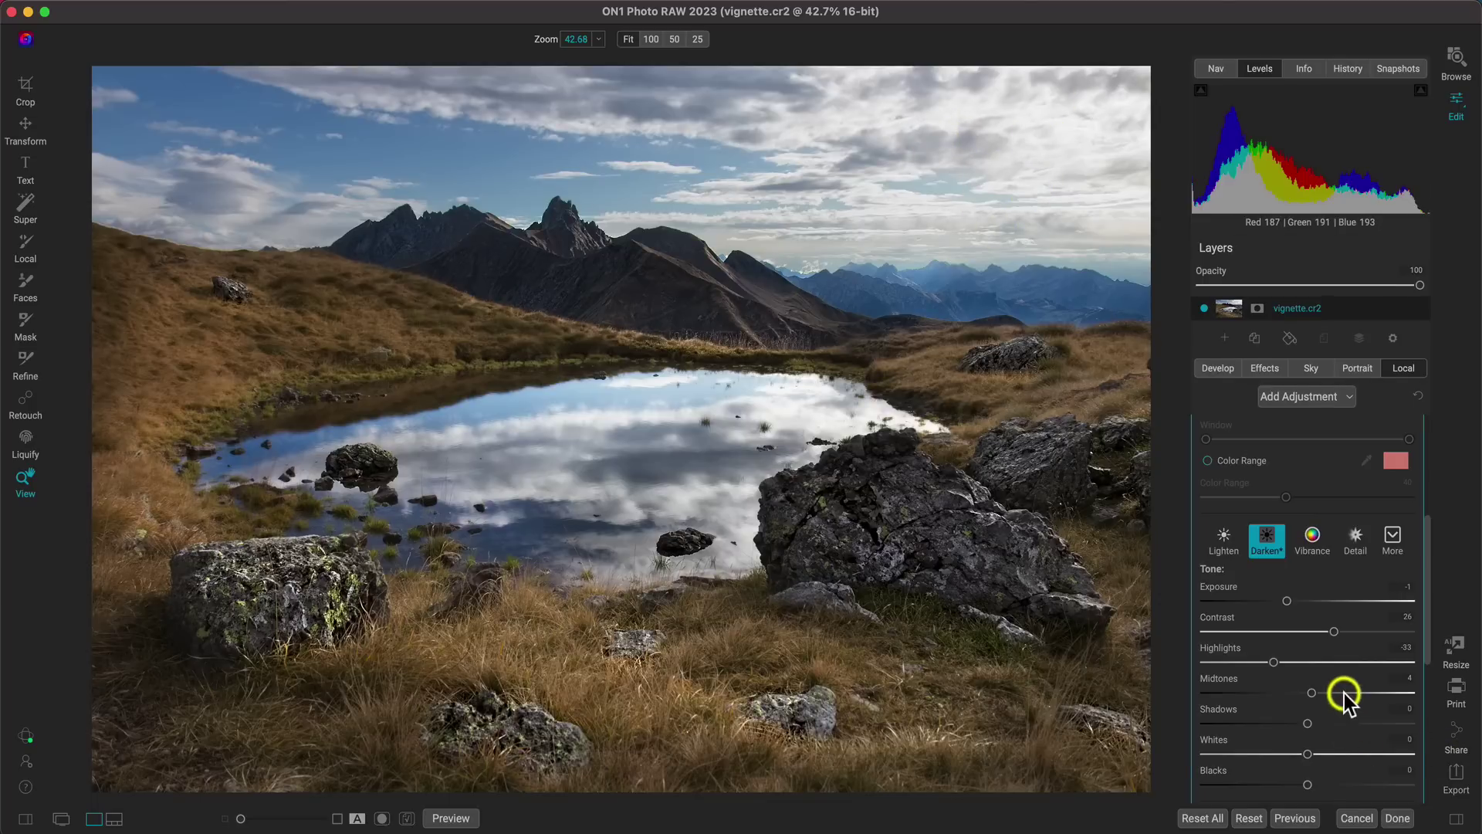
# Compare the photo with the sky adjustment turned off and on
pyautogui.scroll(5, 1345, 692)
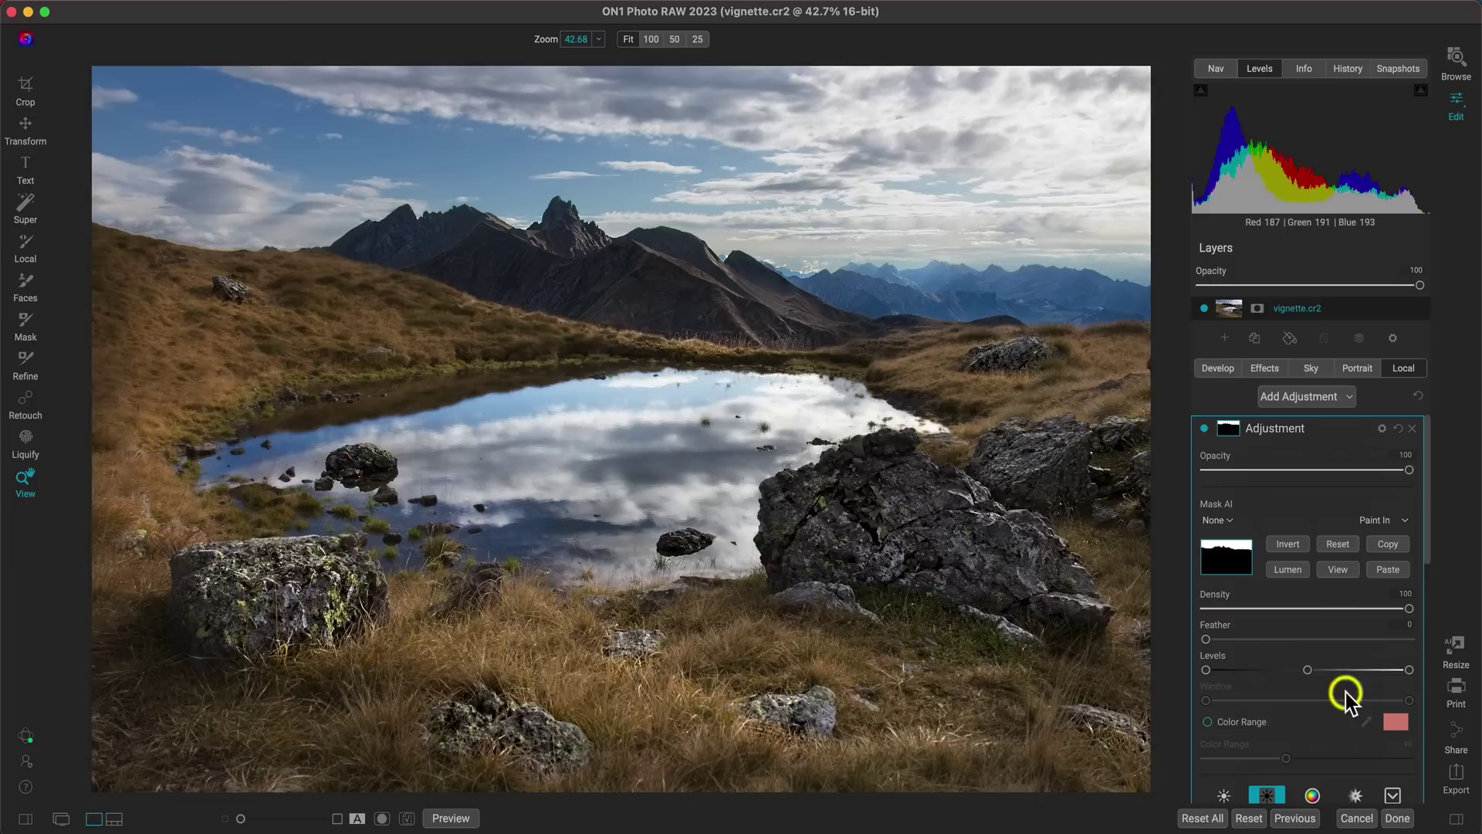
pyautogui.click(1205, 428)
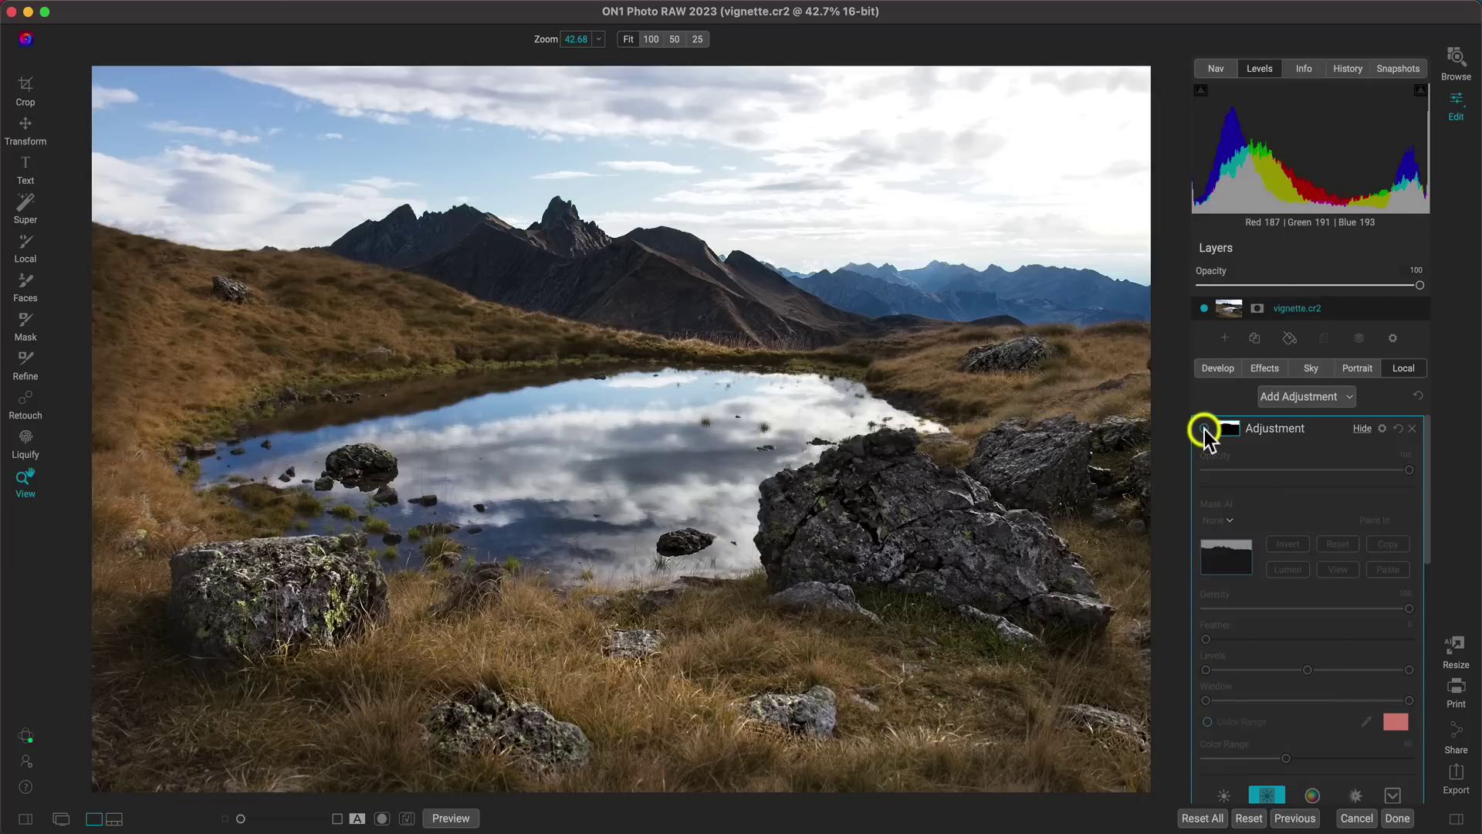
pyautogui.click(1204, 429)
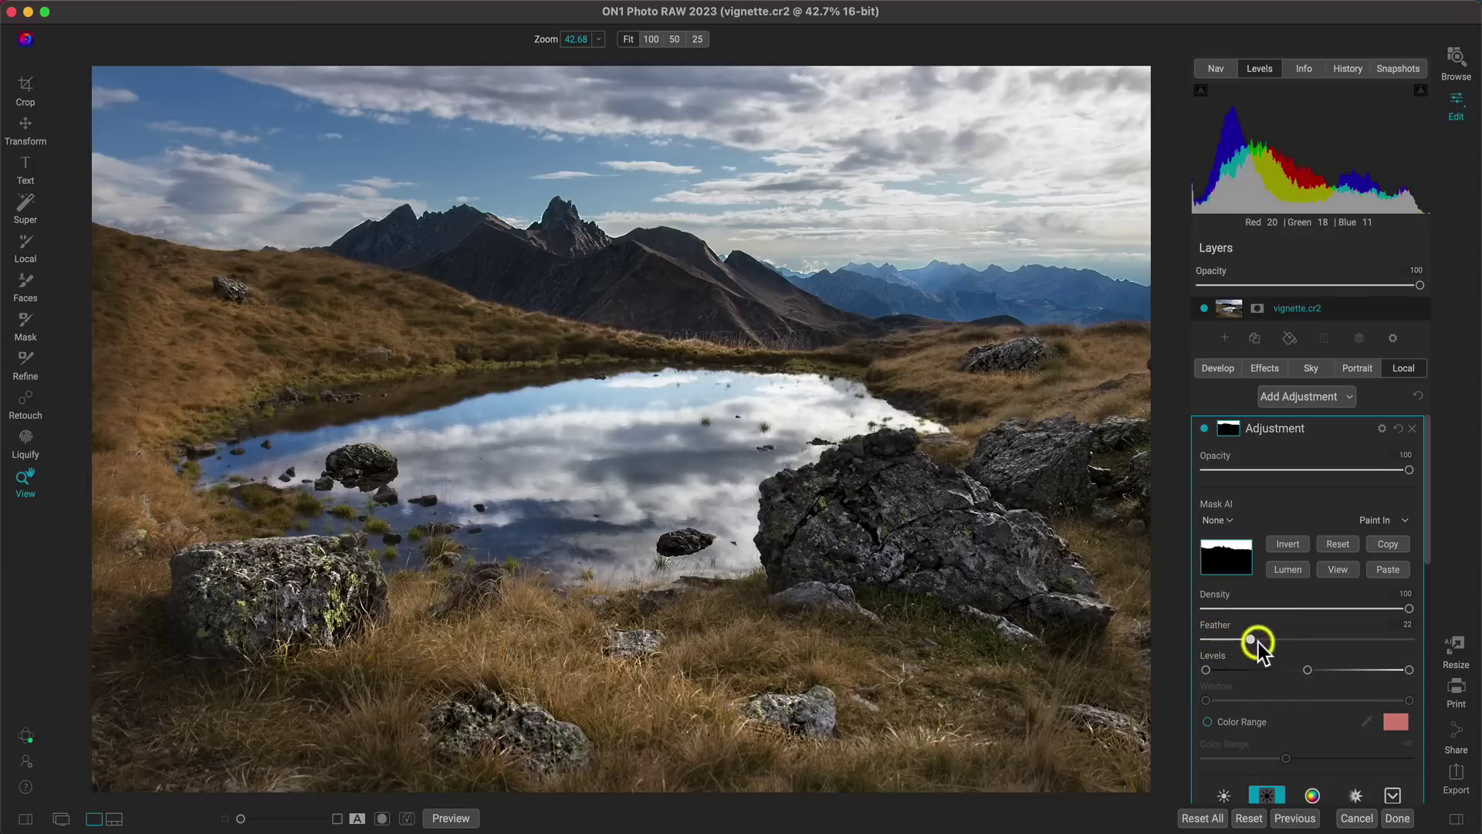
# Feather the sky adjustment's mask to 100 and check the blend by toggling the adjustment off and on
pyautogui.moveTo(1259, 647); pyautogui.dragTo(1442, 641)
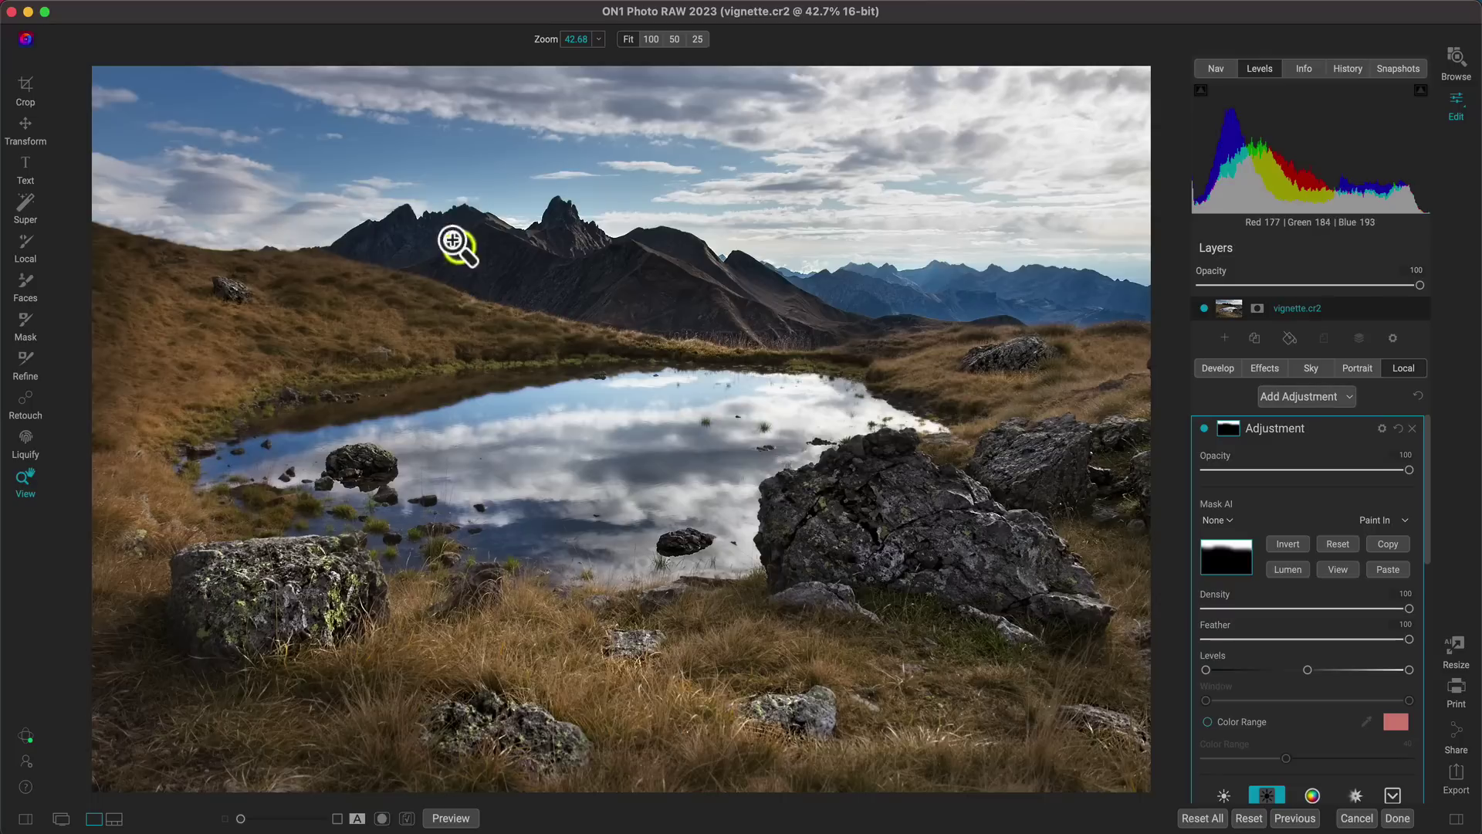
pyautogui.click(1205, 429)
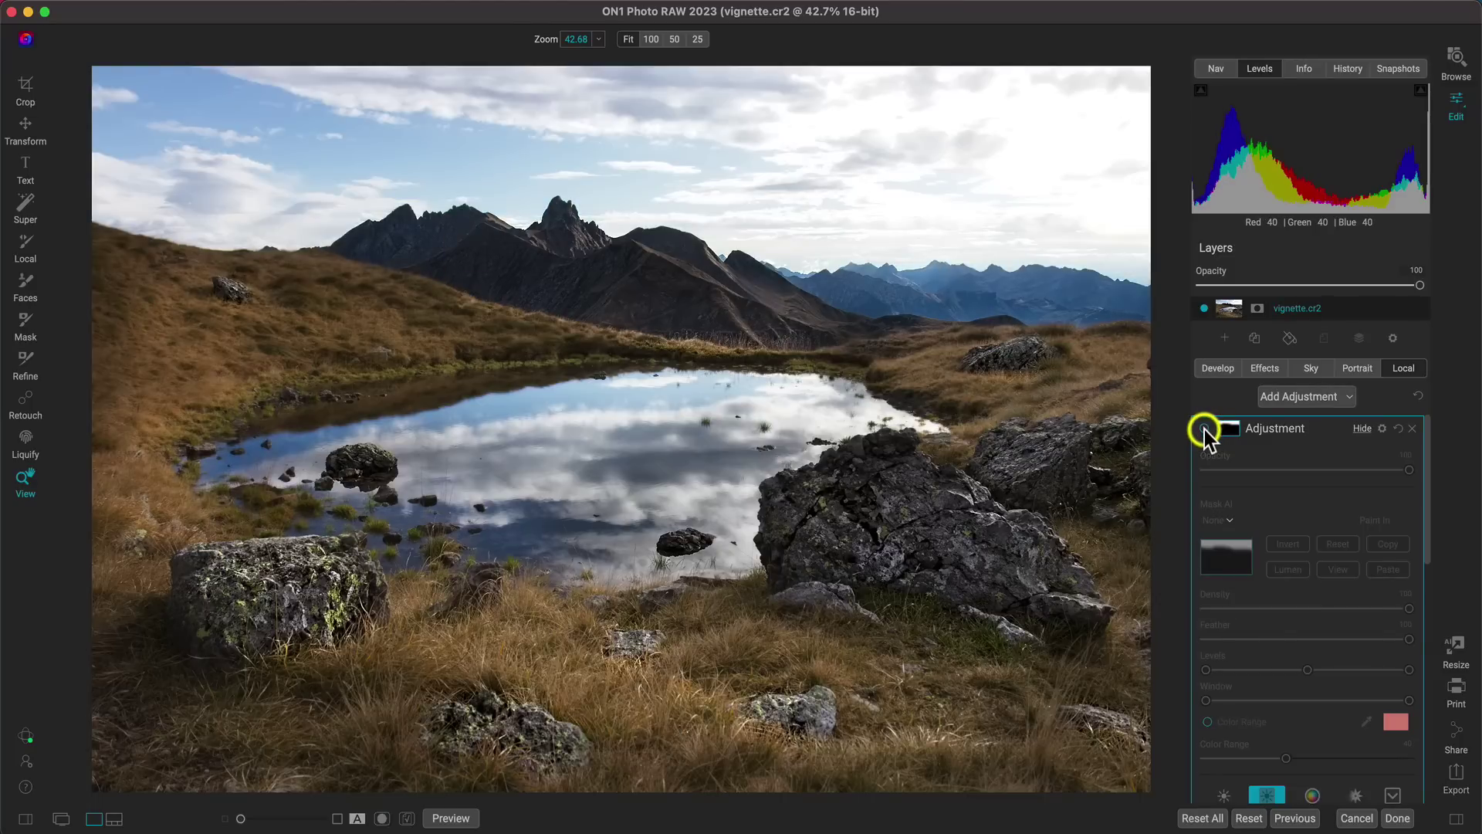
pyautogui.click(1204, 429)
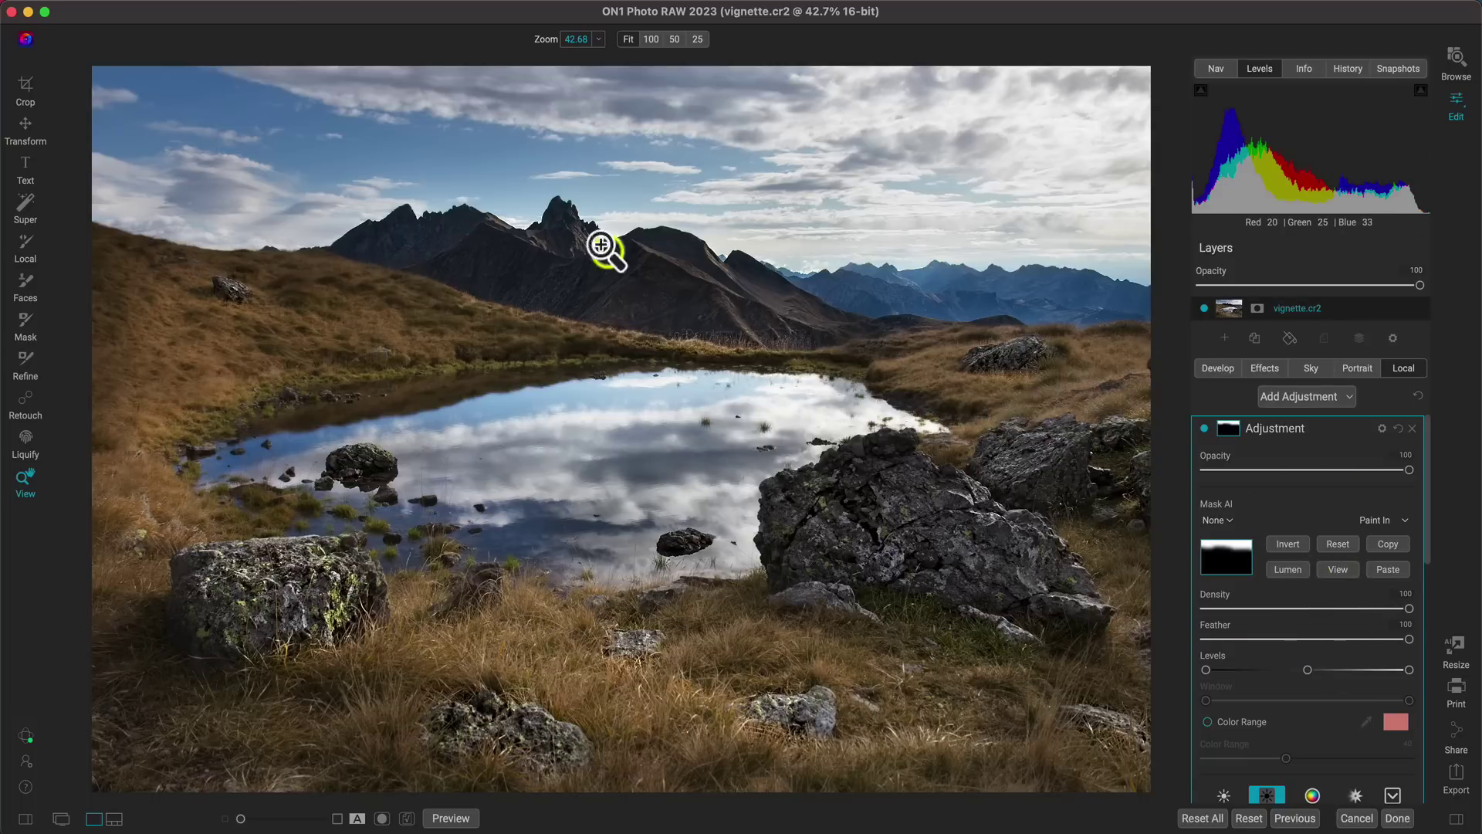
# In the sky adjustment's blending options, set the Shadows protection to 64
pyautogui.scroll(-10, 1292, 641)
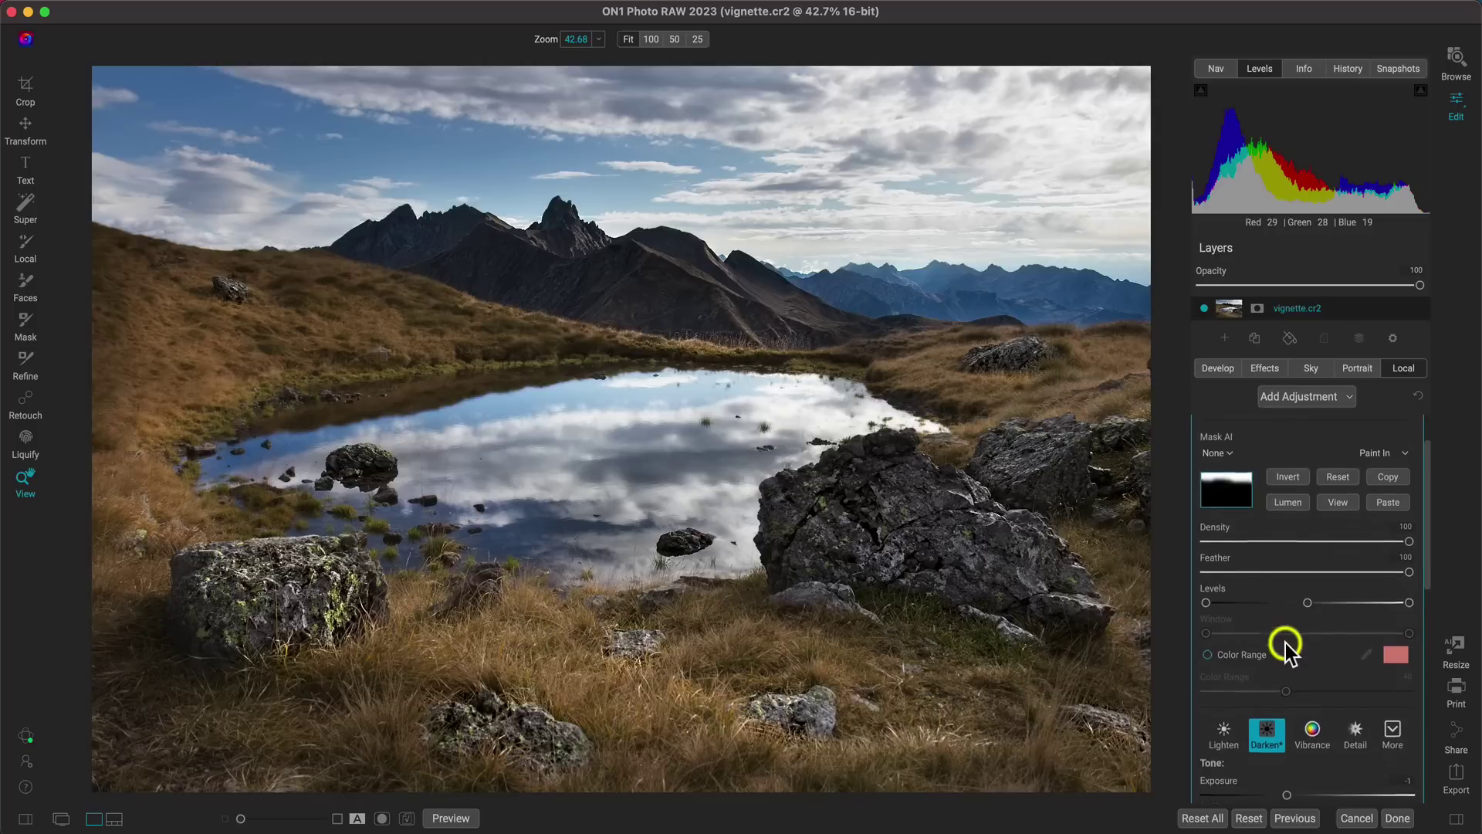
pyautogui.scroll(-1, 1276, 630)
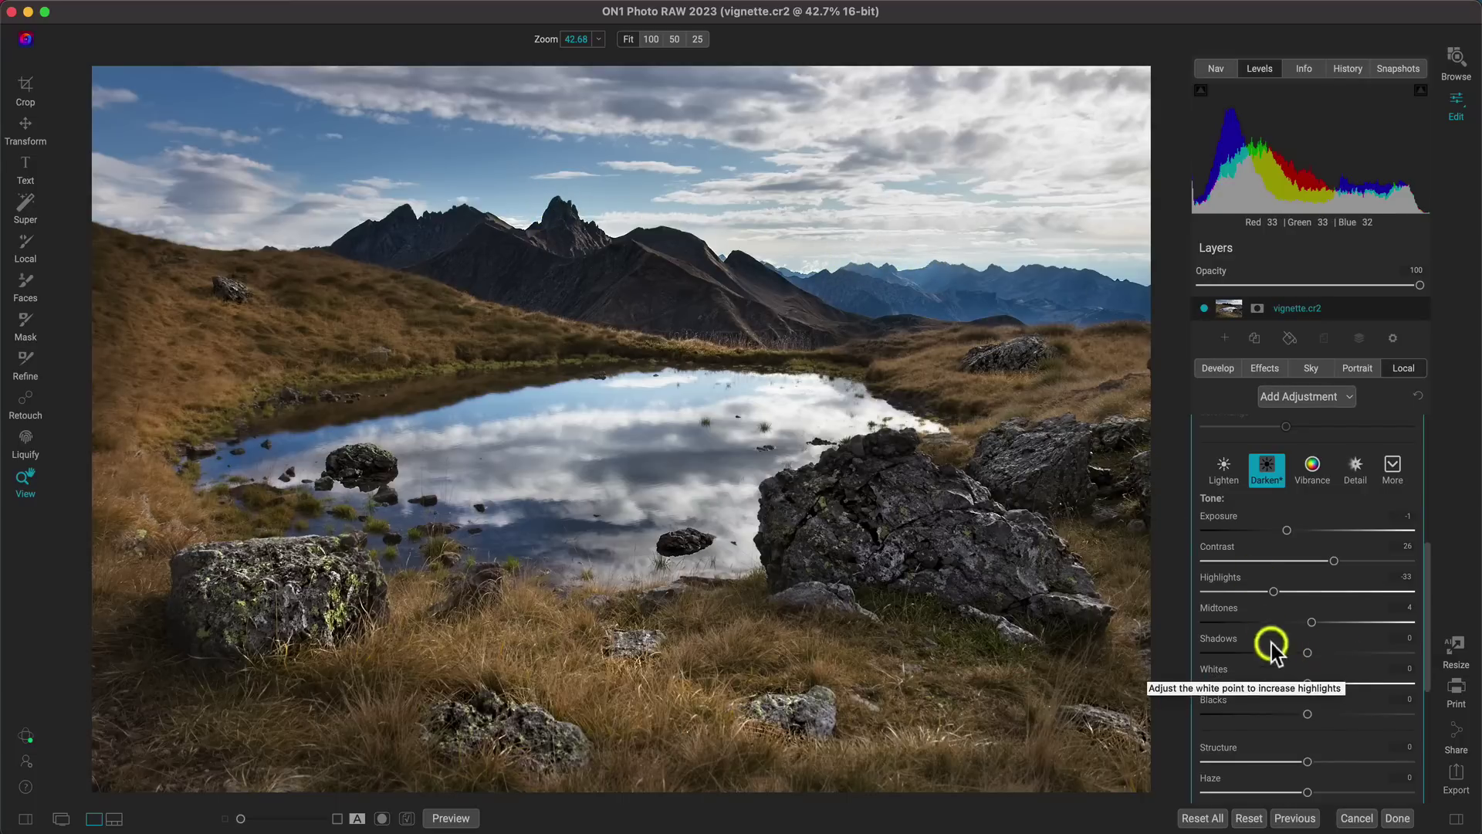
pyautogui.scroll(5, 1341, 669)
pyautogui.scroll(2, 1342, 669)
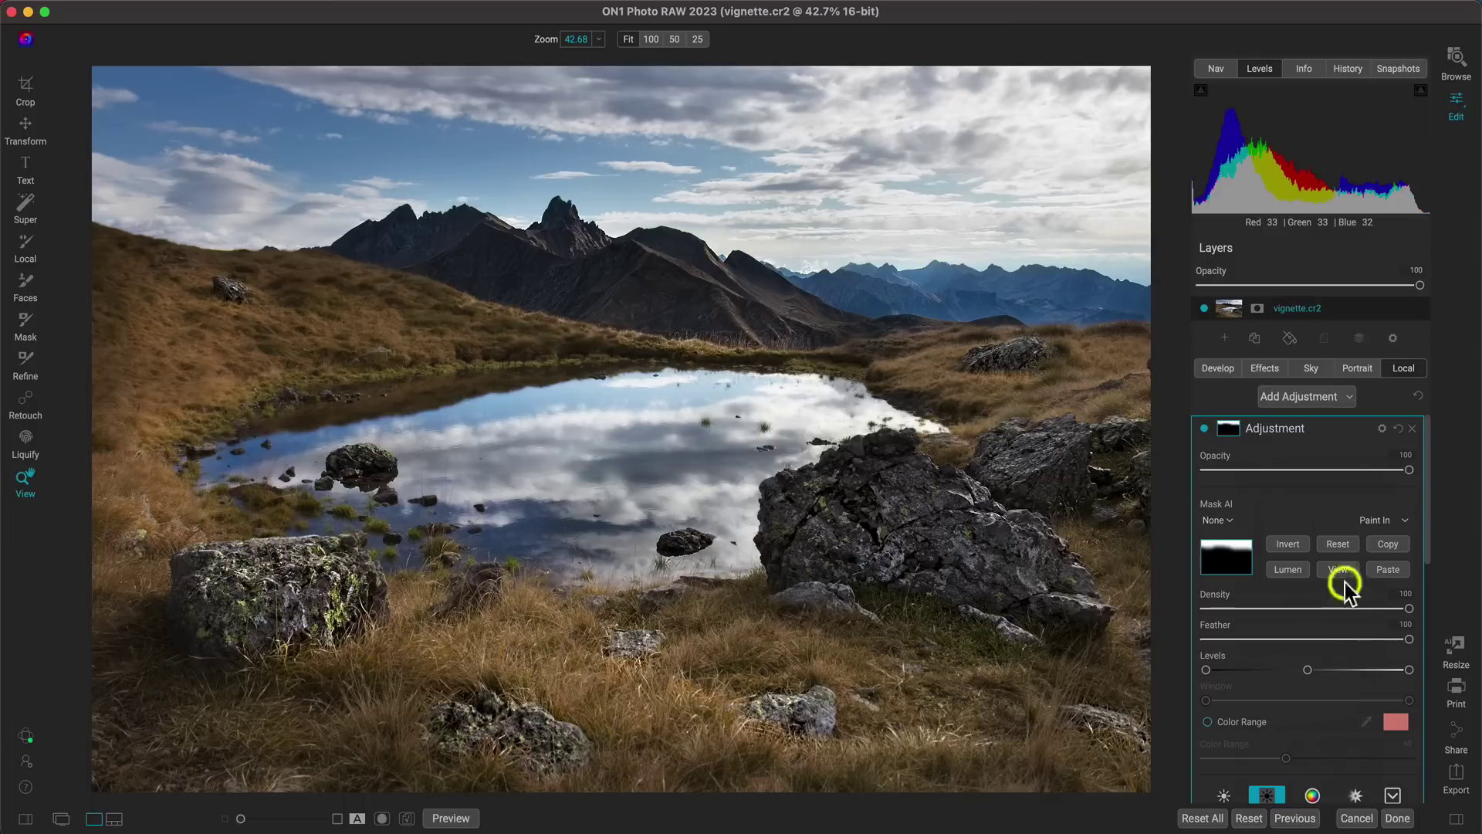
pyautogui.click(1382, 428)
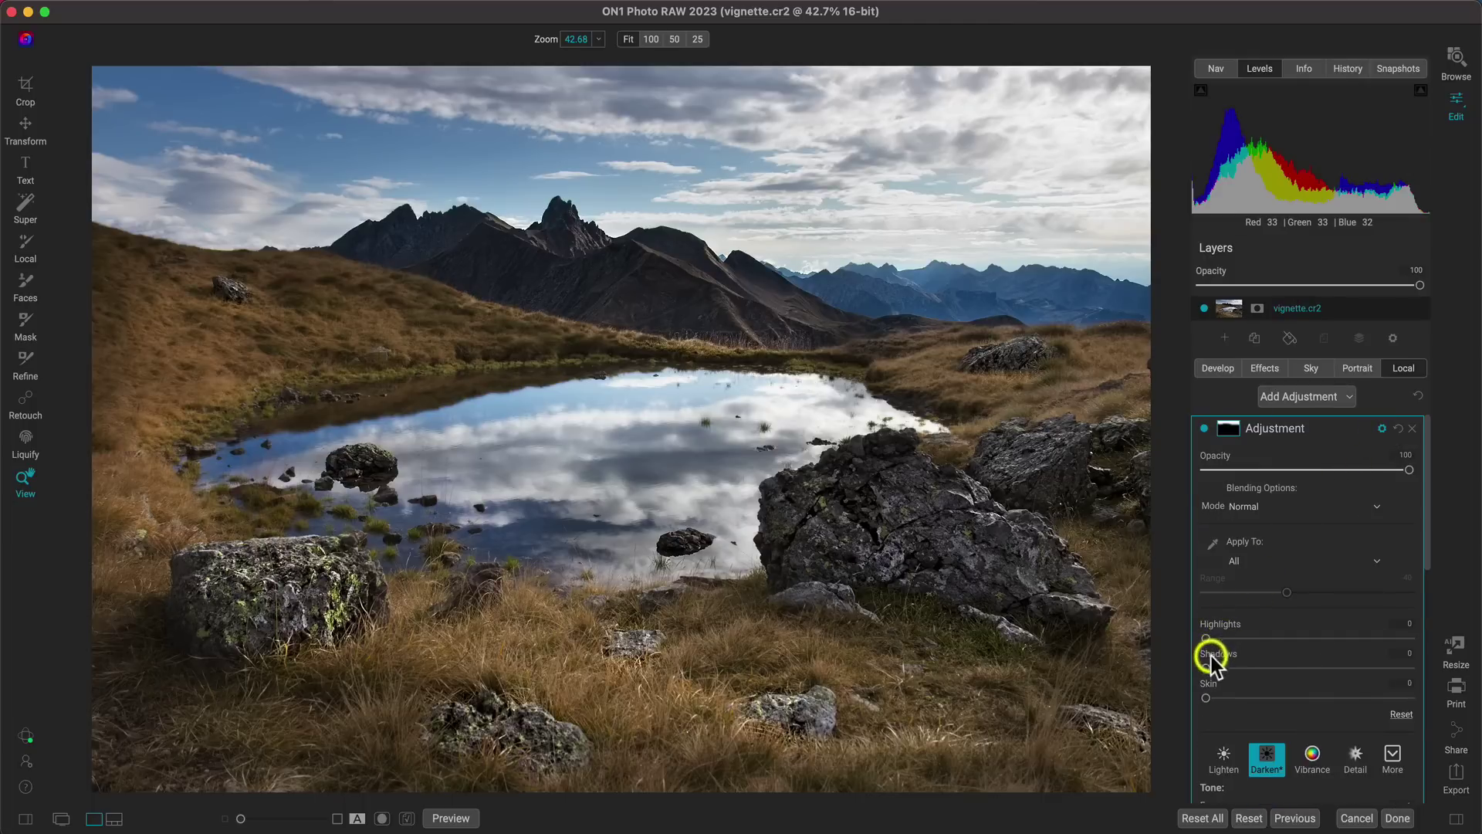
pyautogui.moveTo(1206, 669); pyautogui.dragTo(1408, 660)
# Rename the sky adjustment as "Burning - Darken"
pyautogui.doubleClick(1290, 429)
pyautogui.write('D')
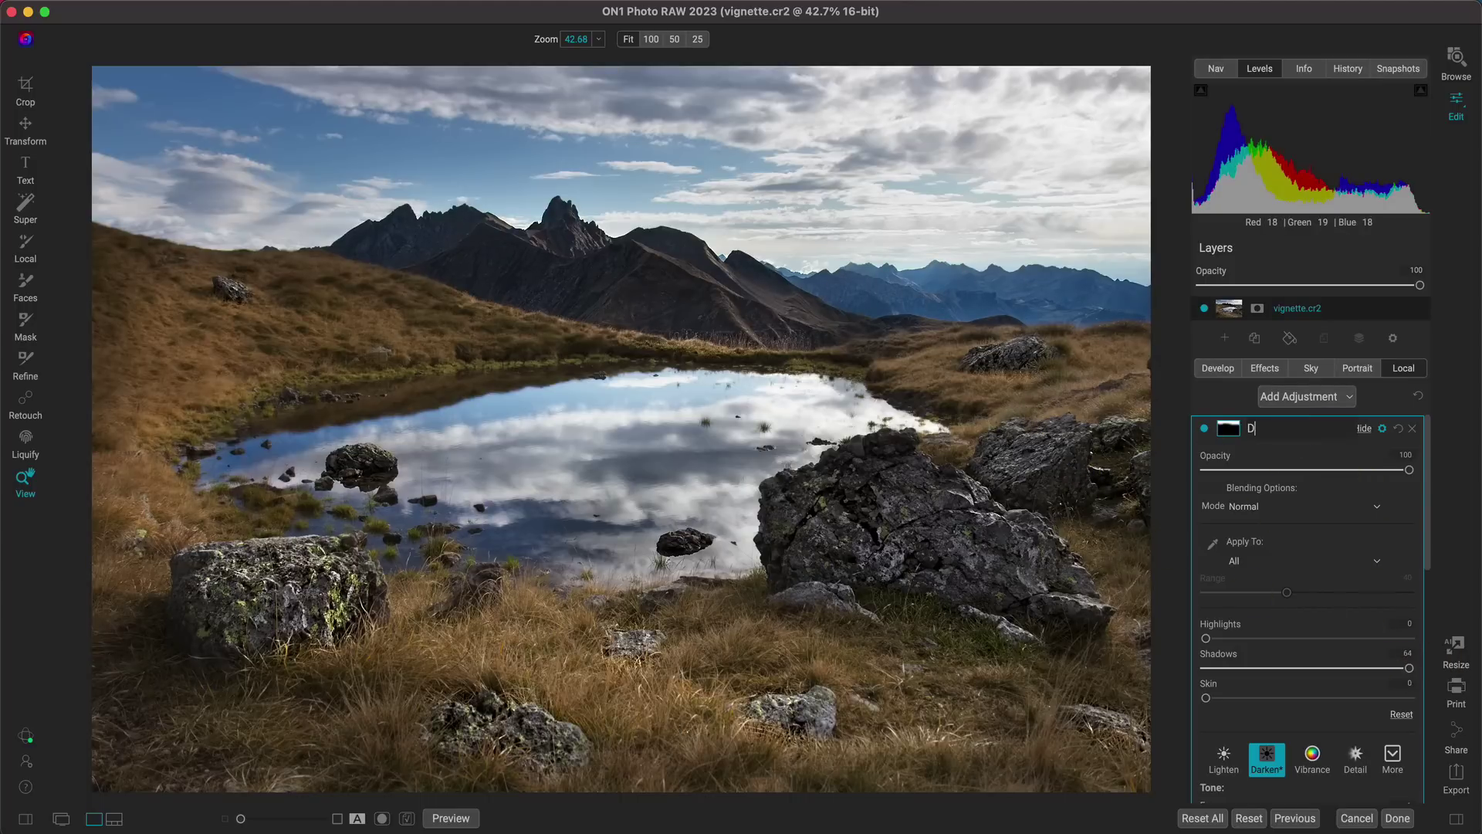
pyautogui.press('BackSpace')
pyautogui.write('Burning - Darken')
pyautogui.press('Return')
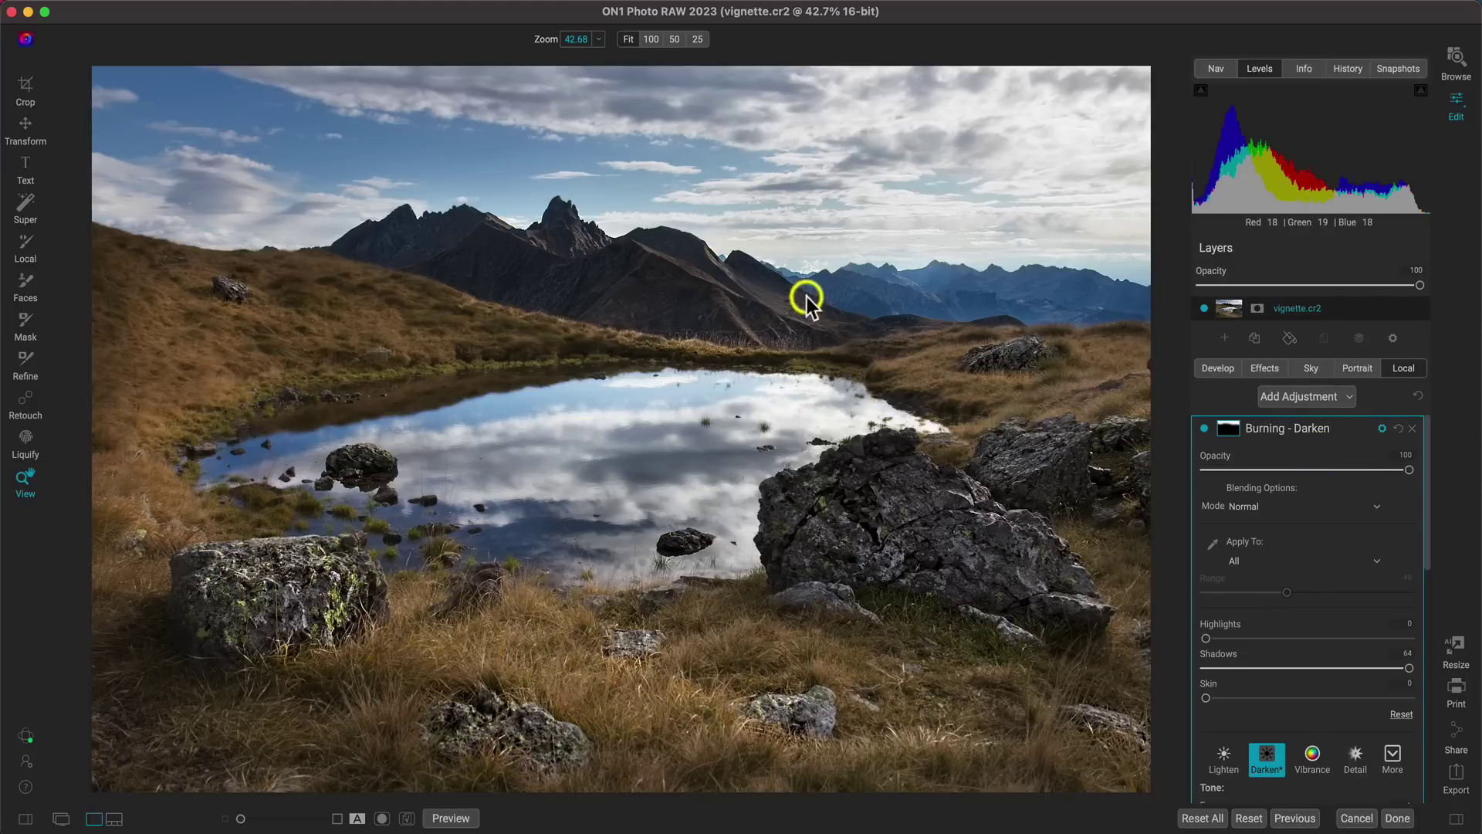
# Inspect the distant blue mountains up close while comparing the Shadows protection at 0 and at 64
pyautogui.click(902, 278)
pyautogui.scroll(5, 901, 278)
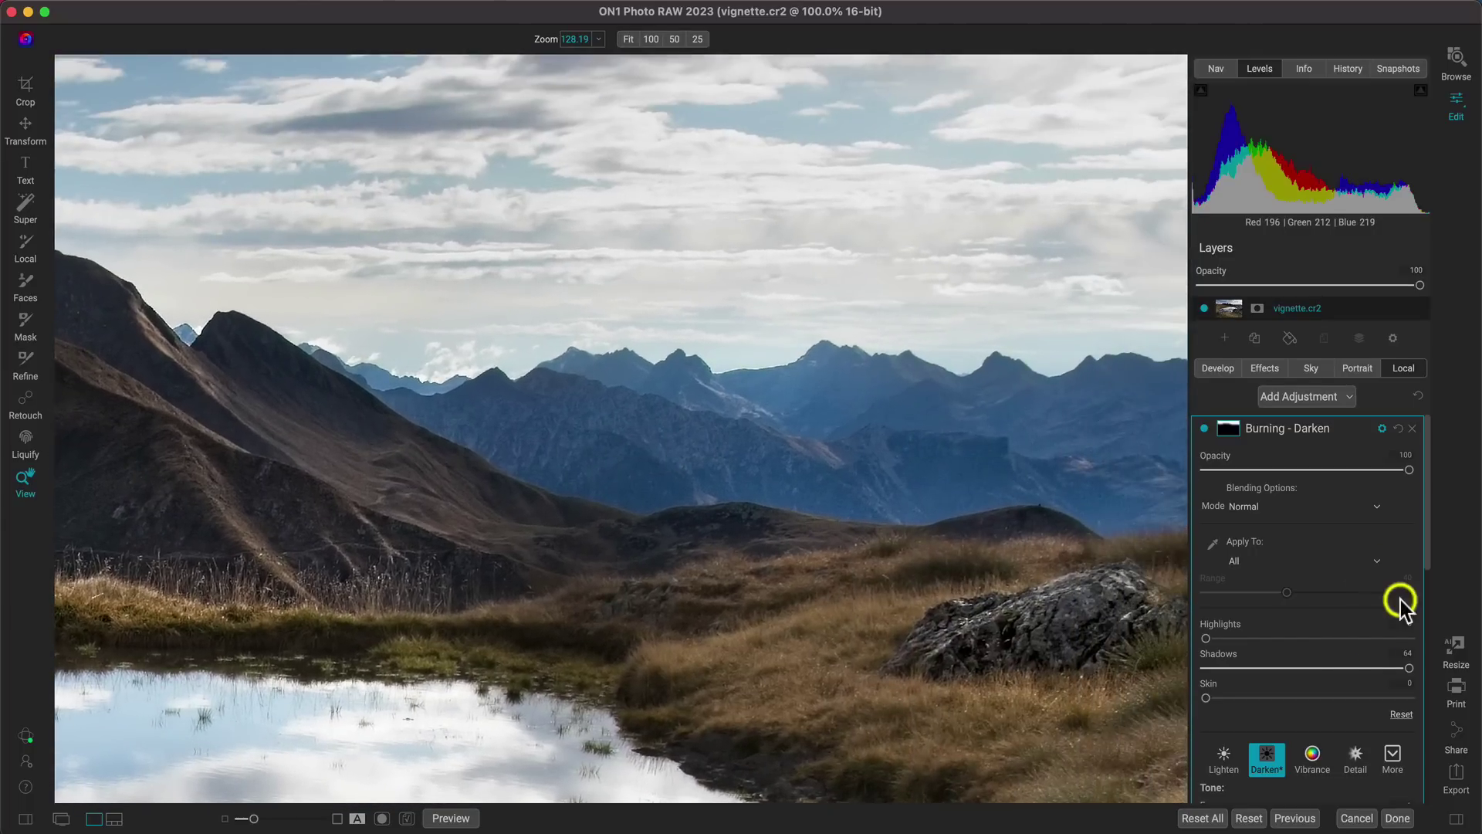
pyautogui.moveTo(1411, 665); pyautogui.dragTo(1451, 658)
pyautogui.moveTo(1312, 674); pyautogui.dragTo(1107, 674)
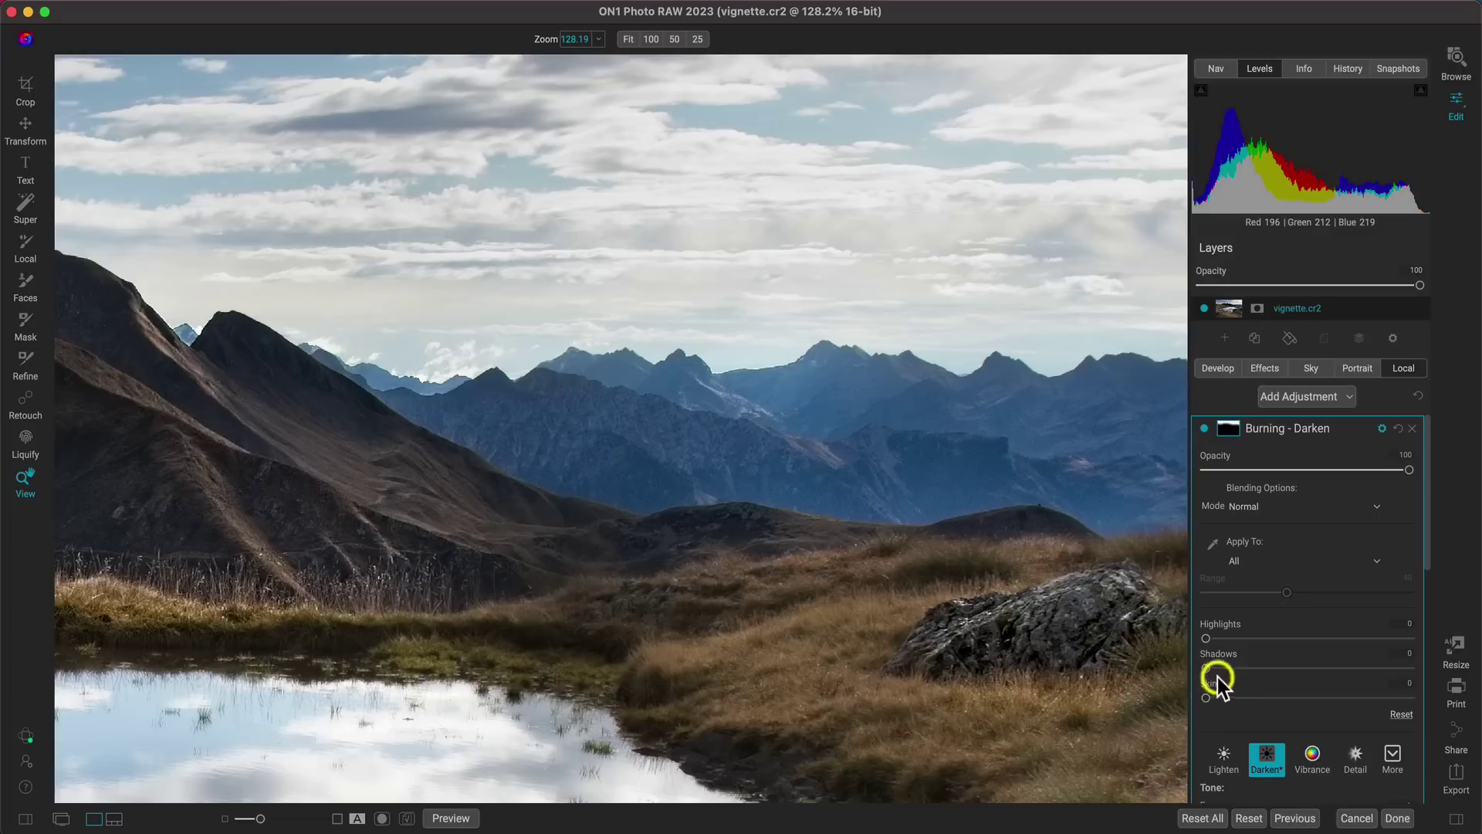
pyautogui.moveTo(1291, 669); pyautogui.dragTo(1465, 656)
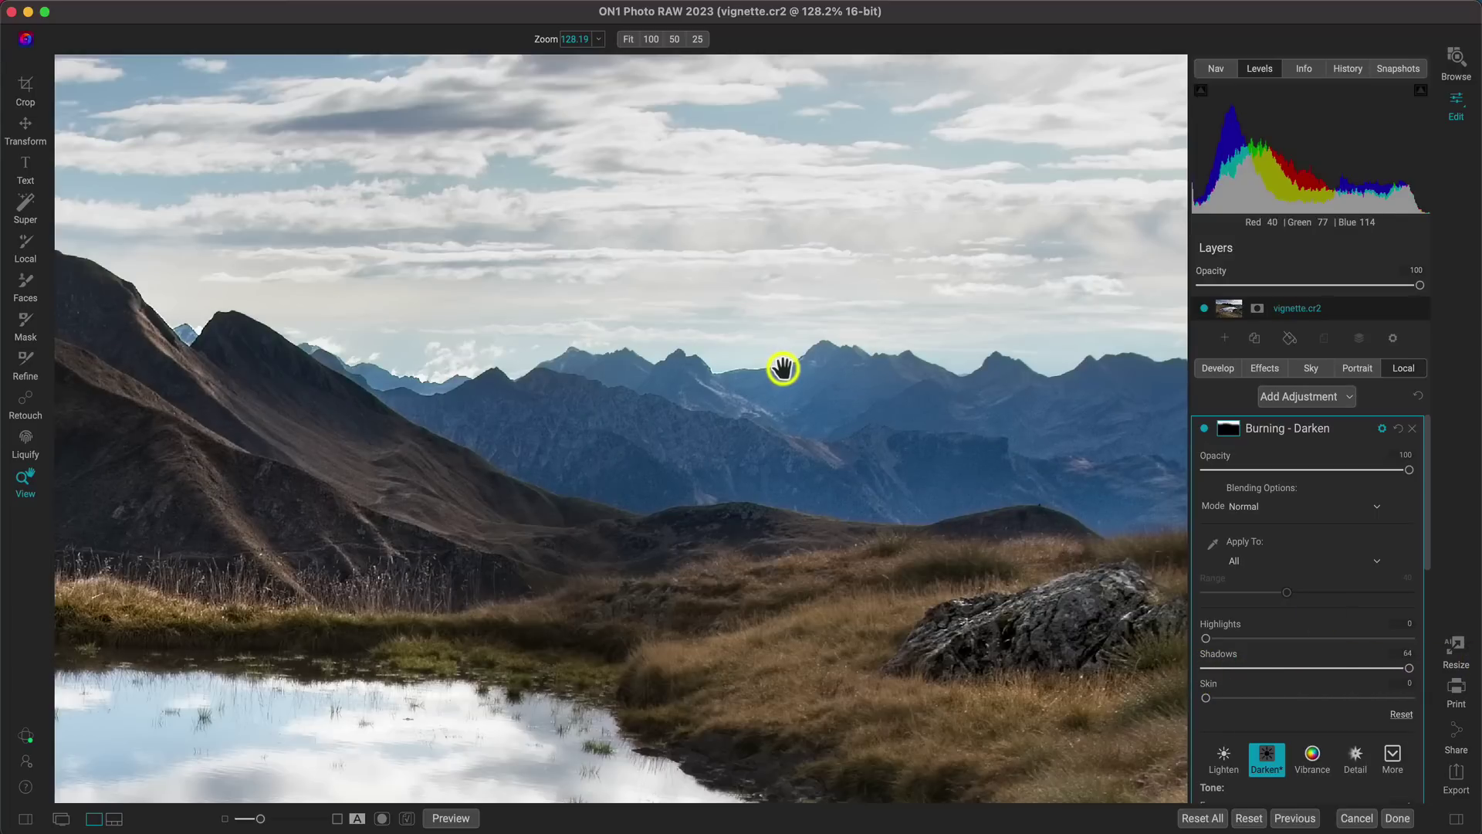
# Fit the whole photo in view and compare the edited version with the original
pyautogui.press('super+0')
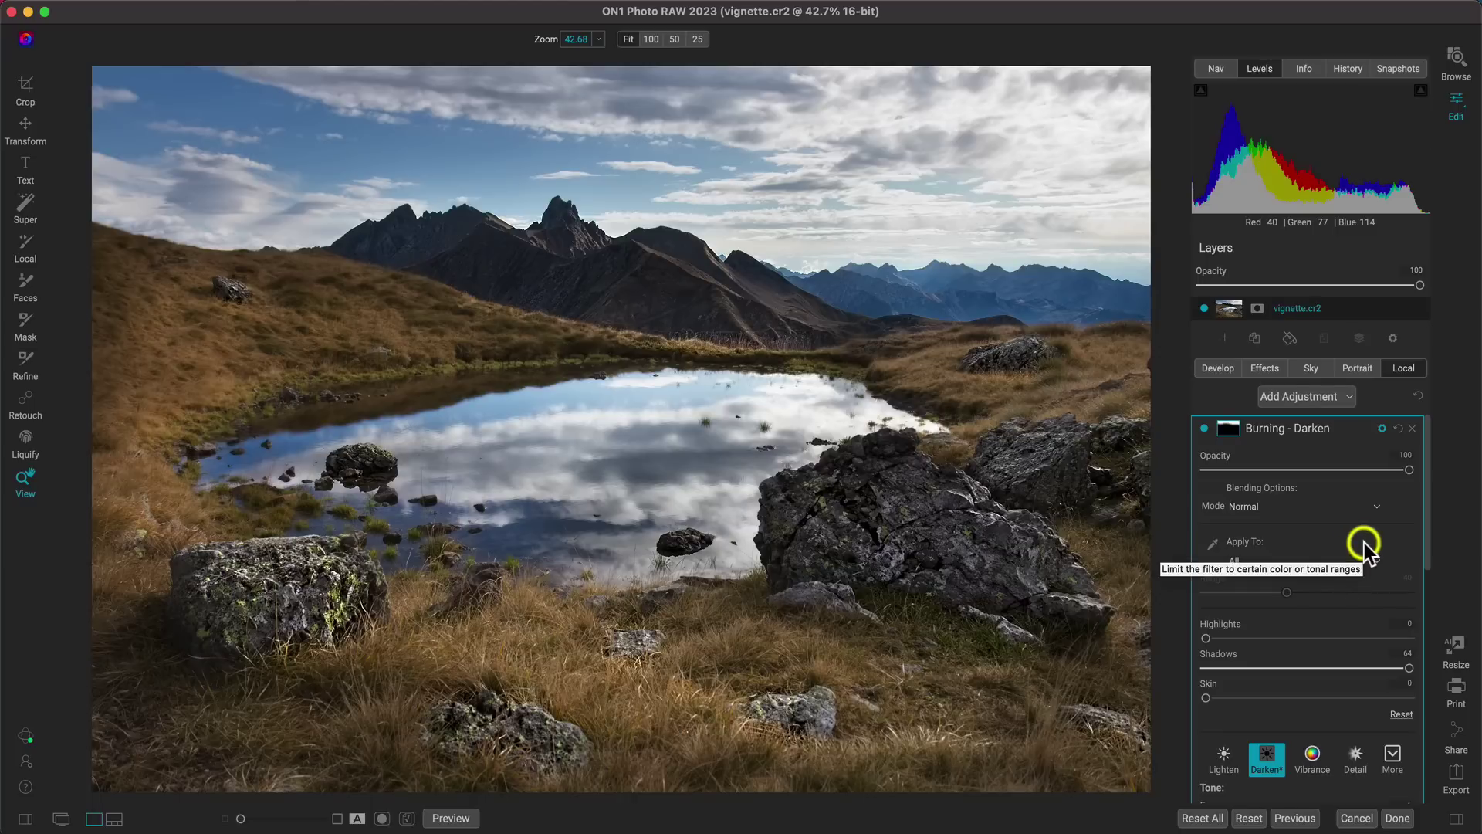
pyautogui.press('super+p')
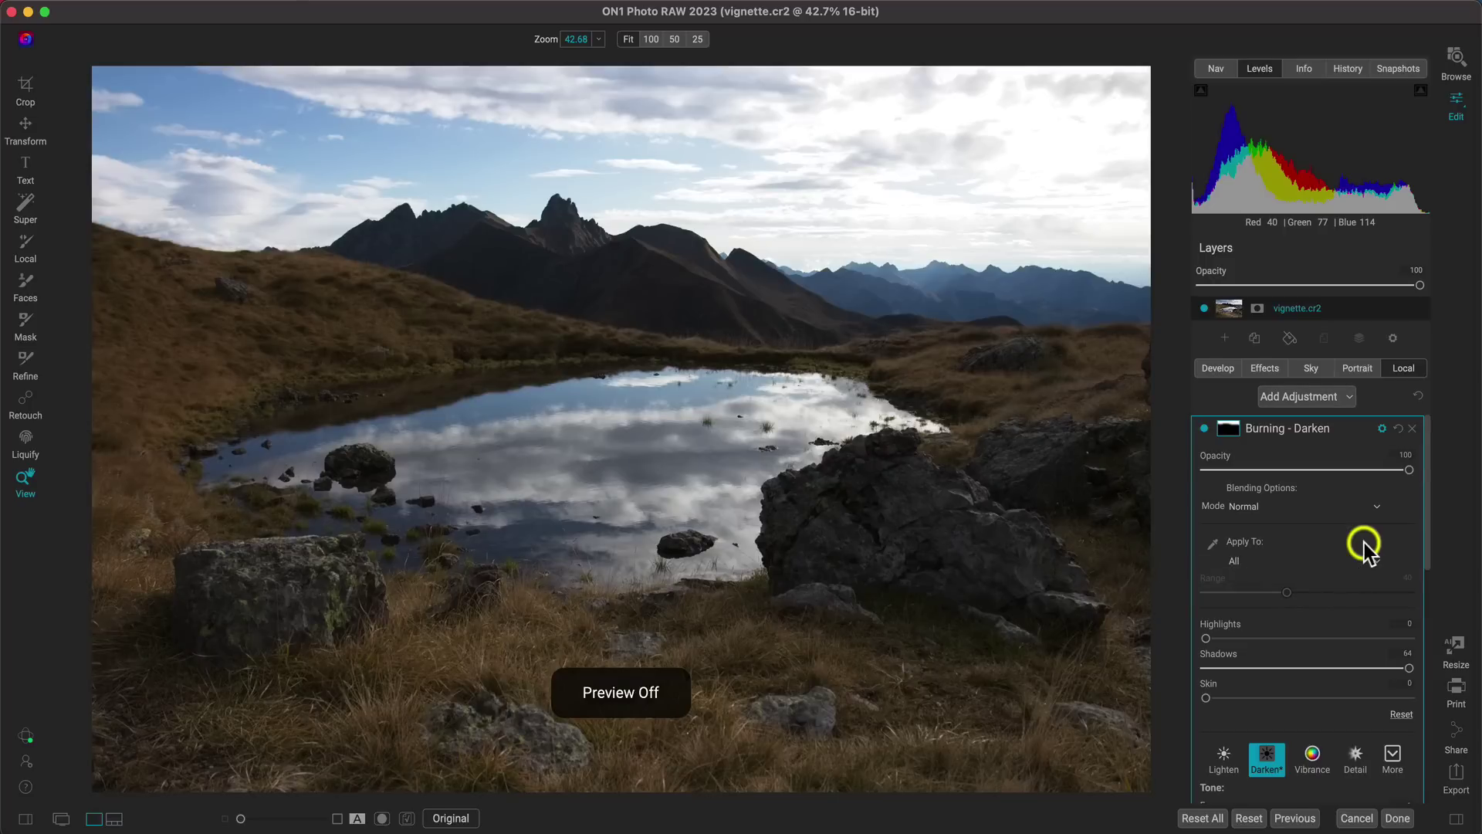
pyautogui.press('super+p')
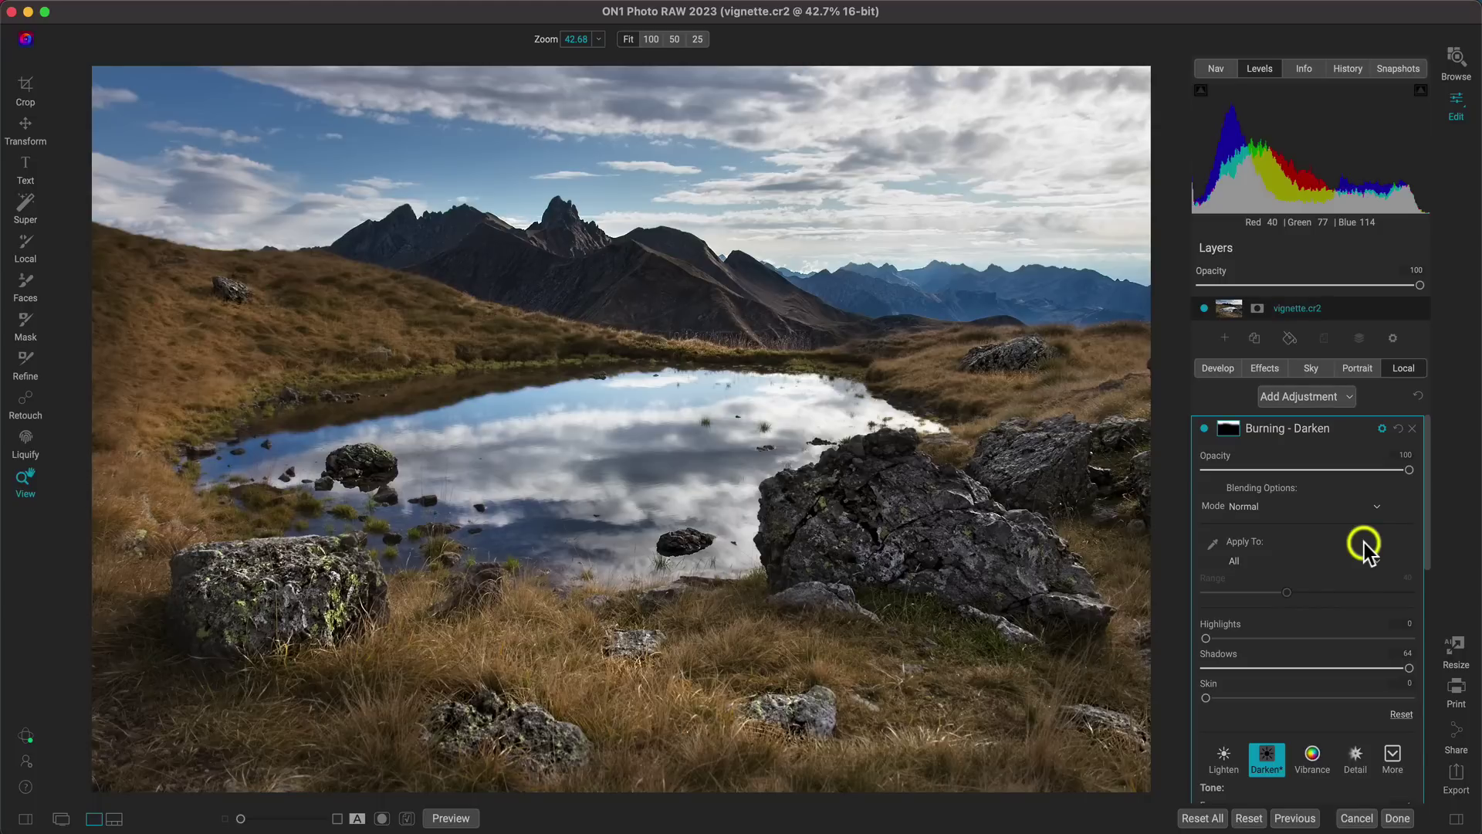
# Add a Photo Filter effect in the Warm Cool style and swap its colors so blue is Color 1 and orange Color 2
pyautogui.click(1267, 369)
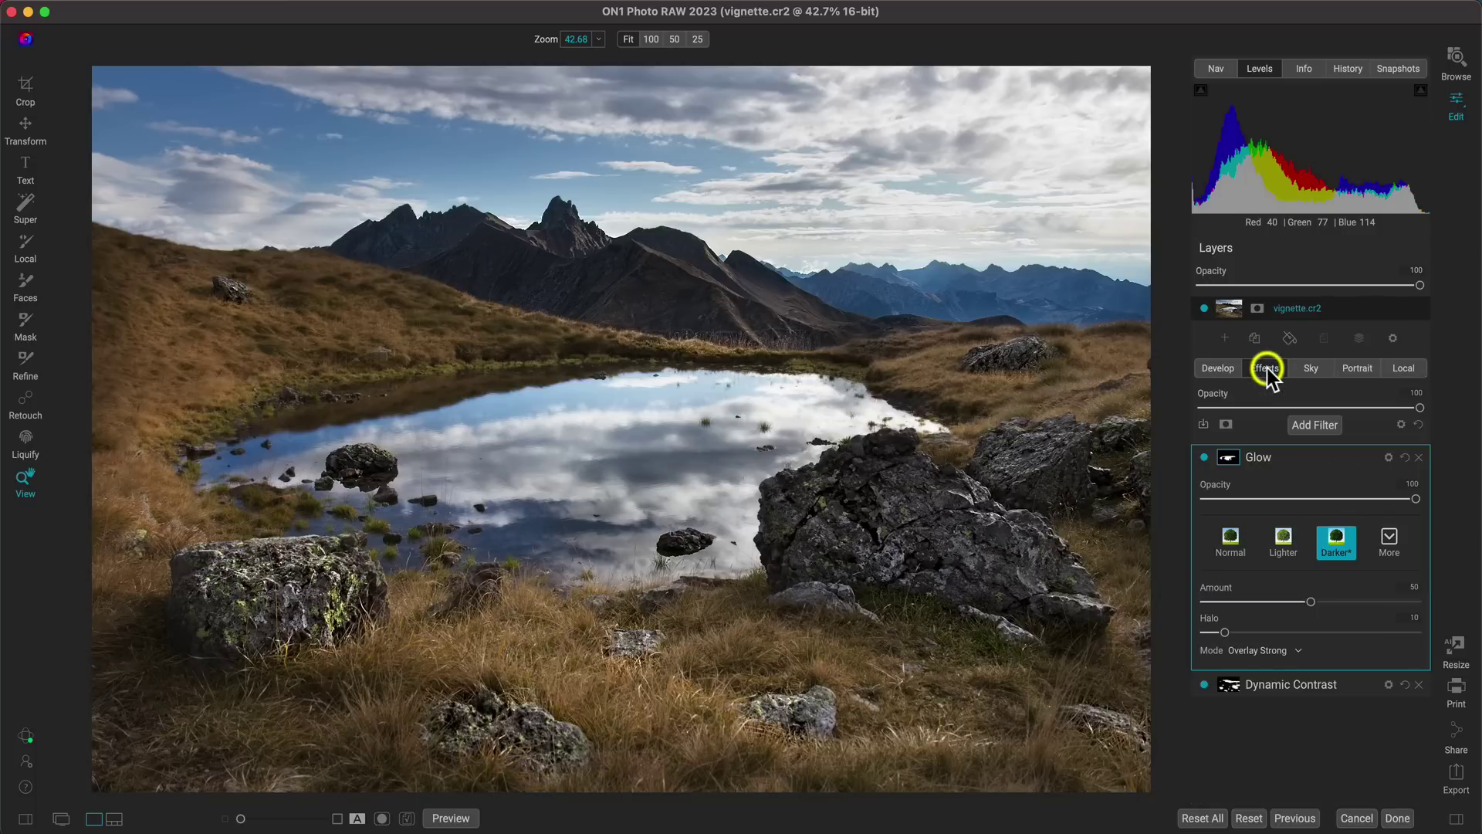
pyautogui.click(1315, 419)
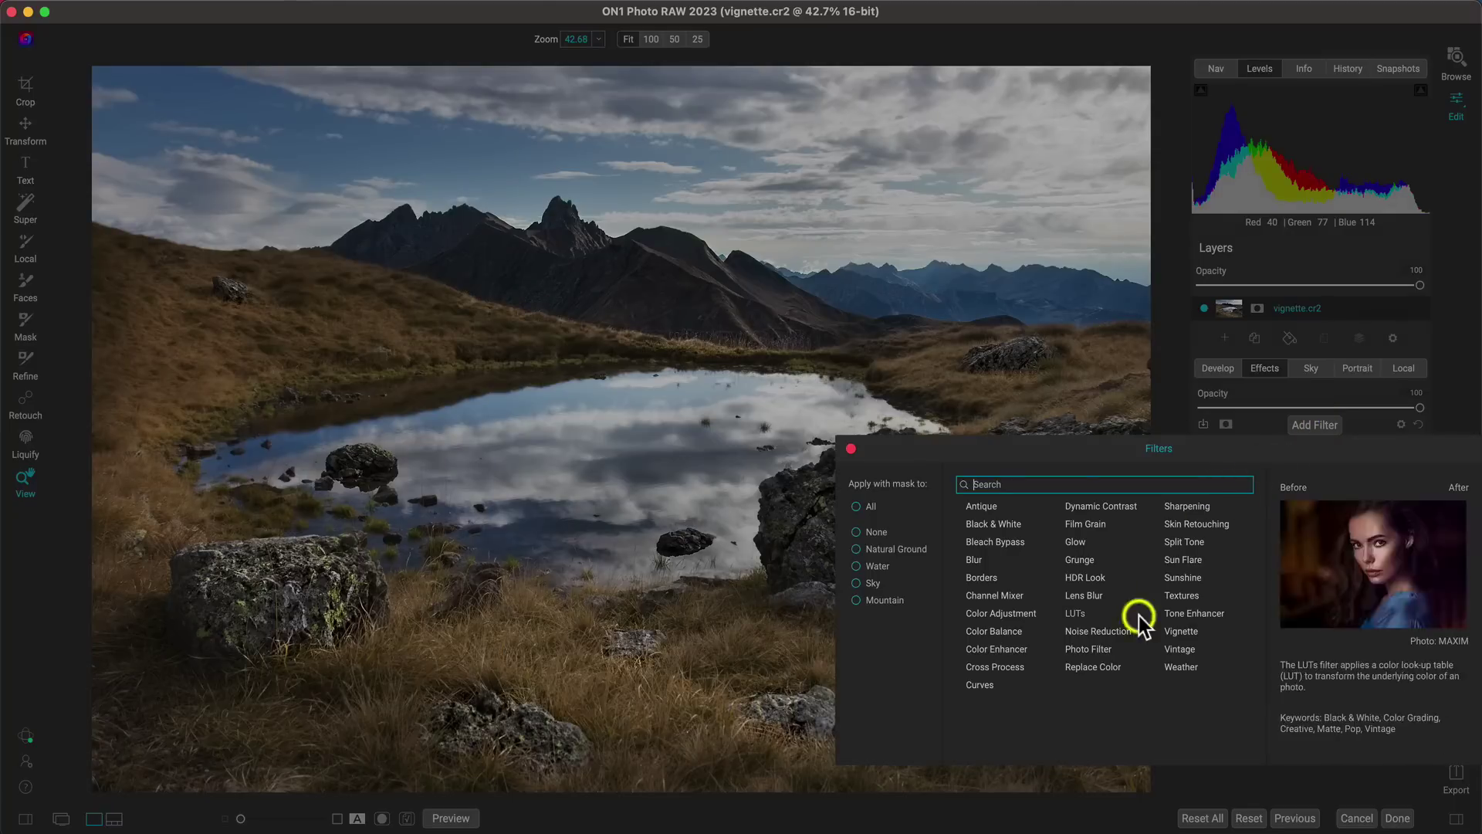
pyautogui.click(1104, 650)
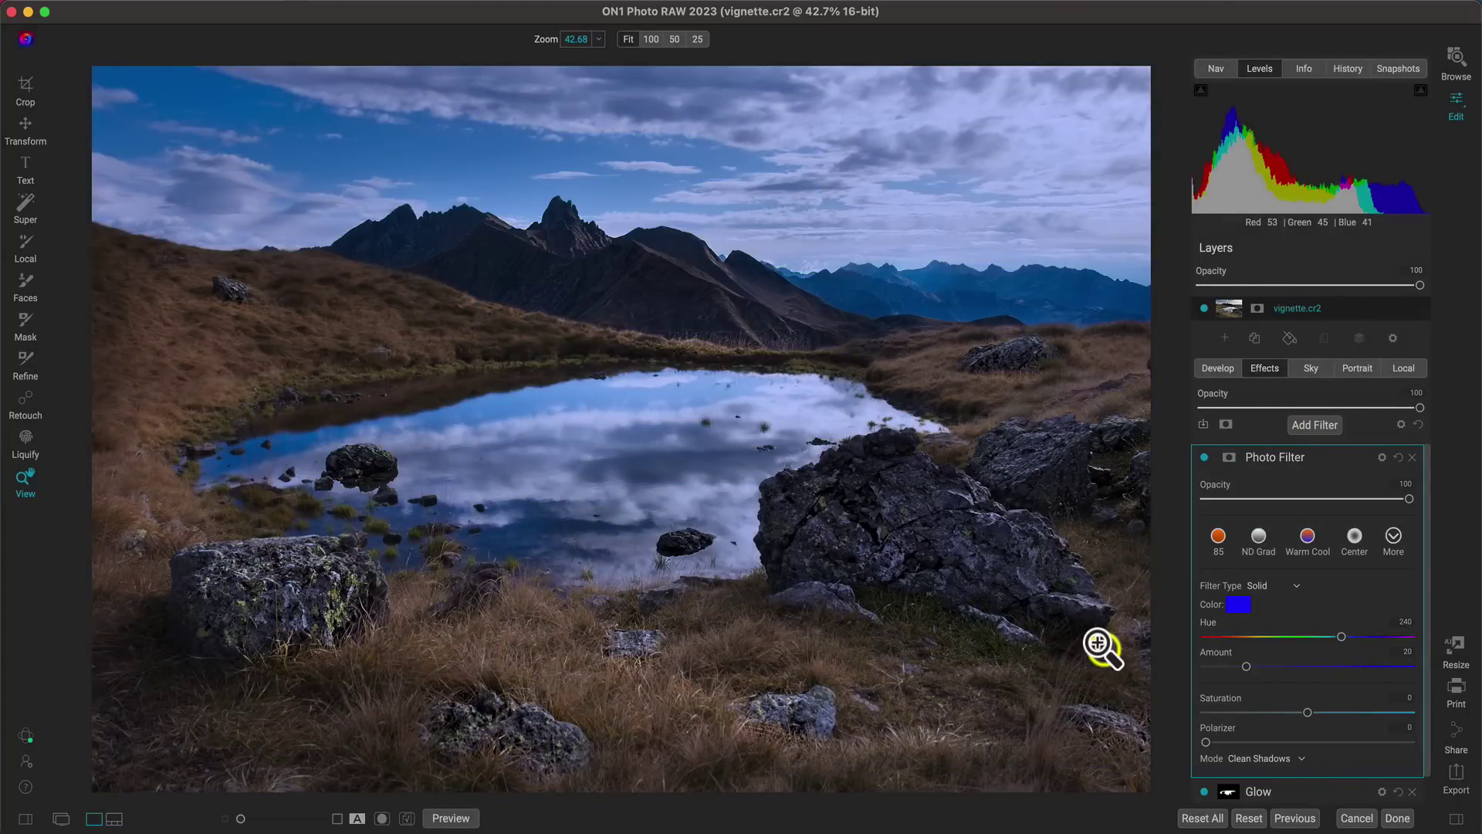
pyautogui.click(1308, 539)
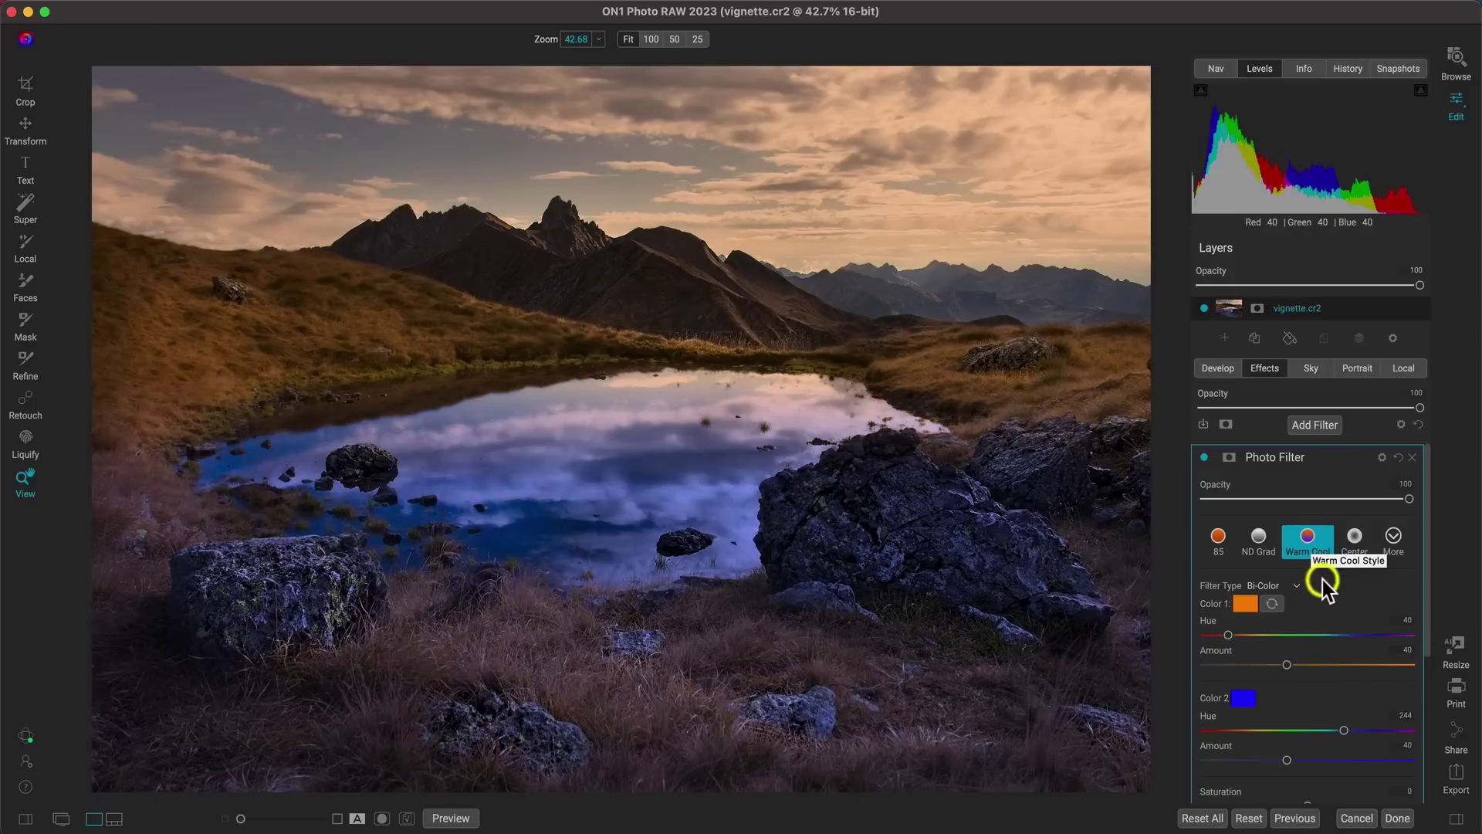
pyautogui.click(1273, 604)
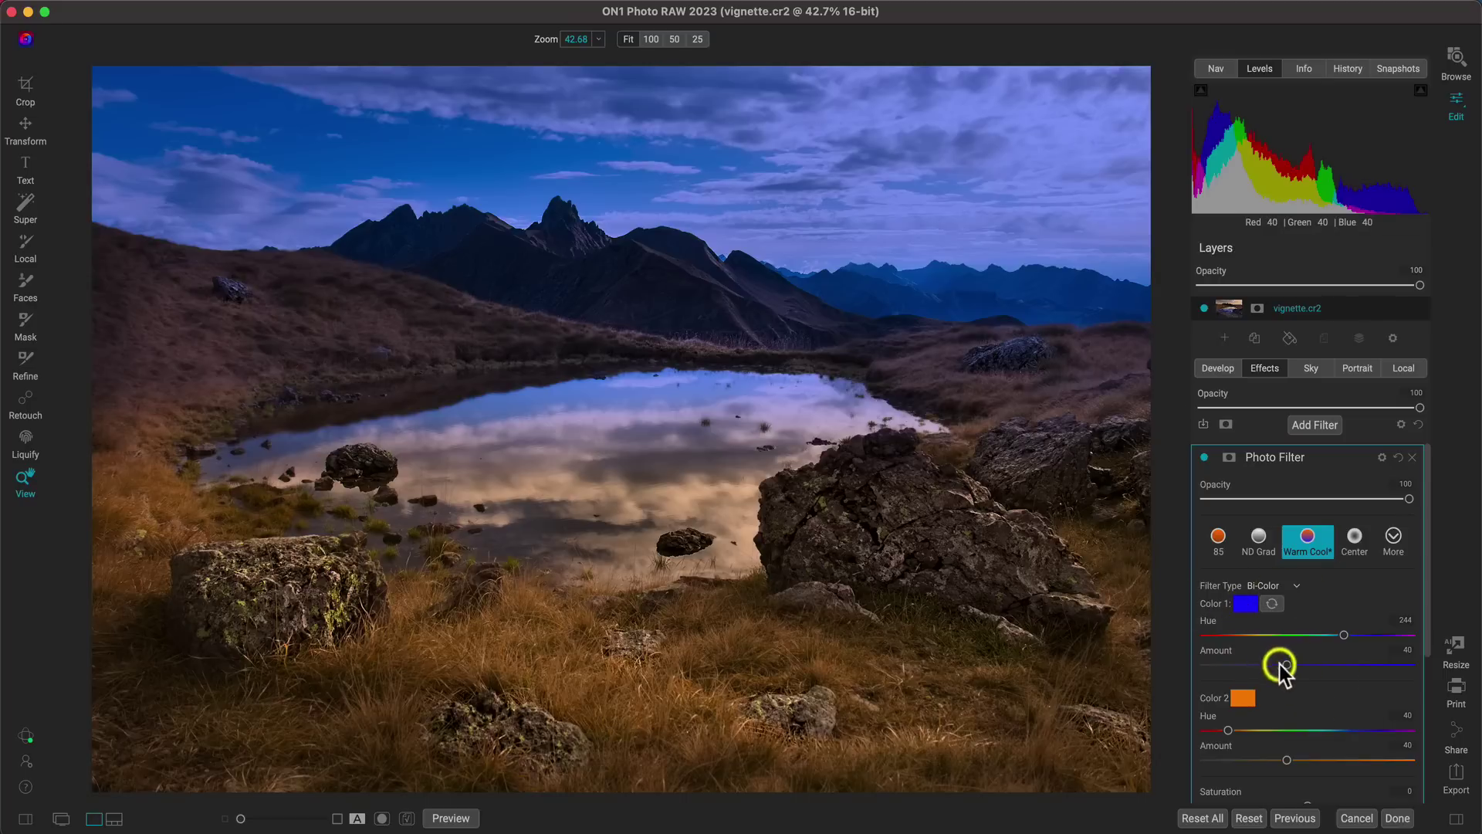
# Set the Photo Filter's color transition position to Top Third Slow
pyautogui.scroll(-5, 1330, 589)
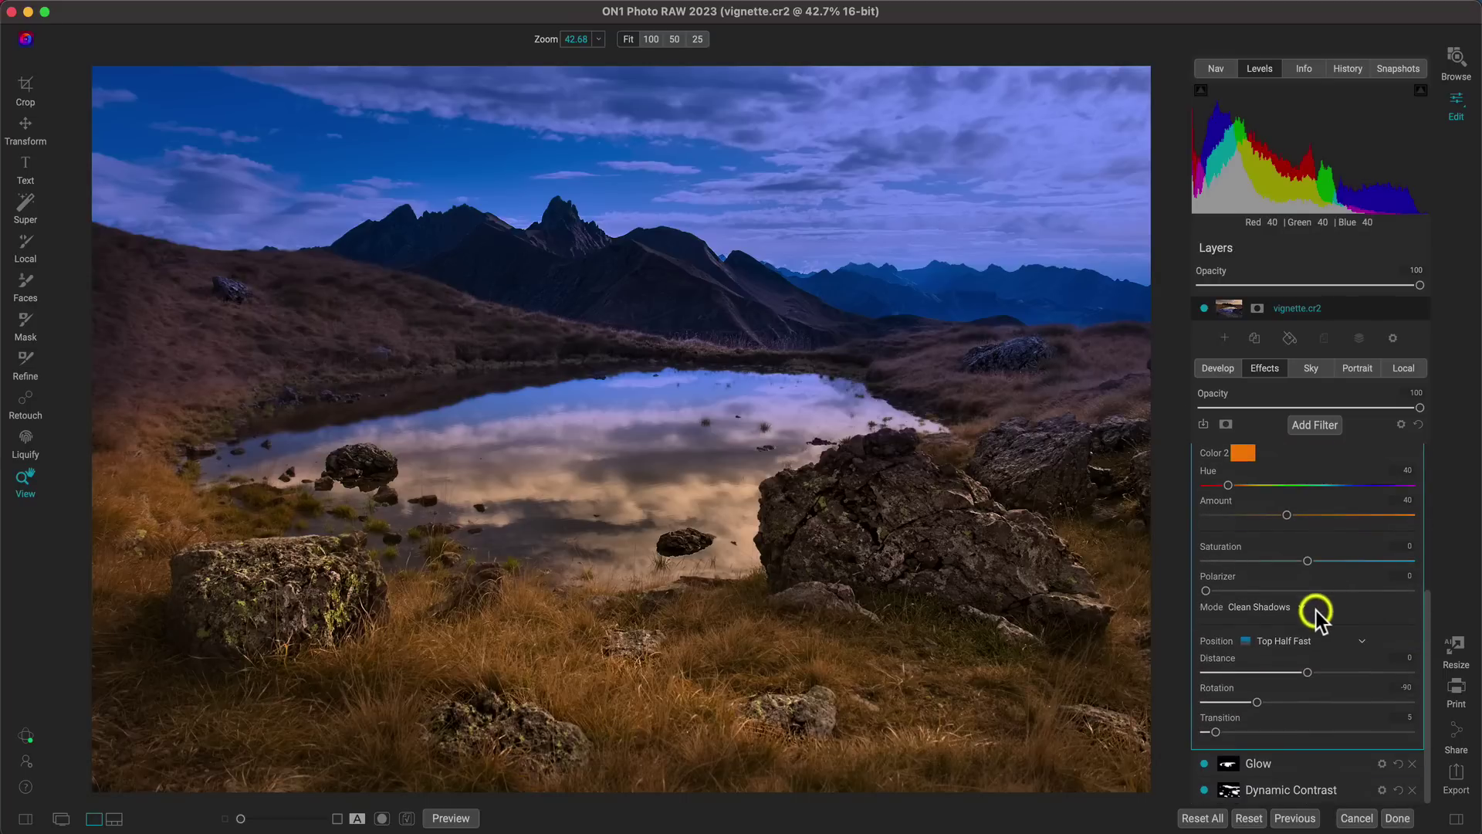
pyautogui.click(1299, 641)
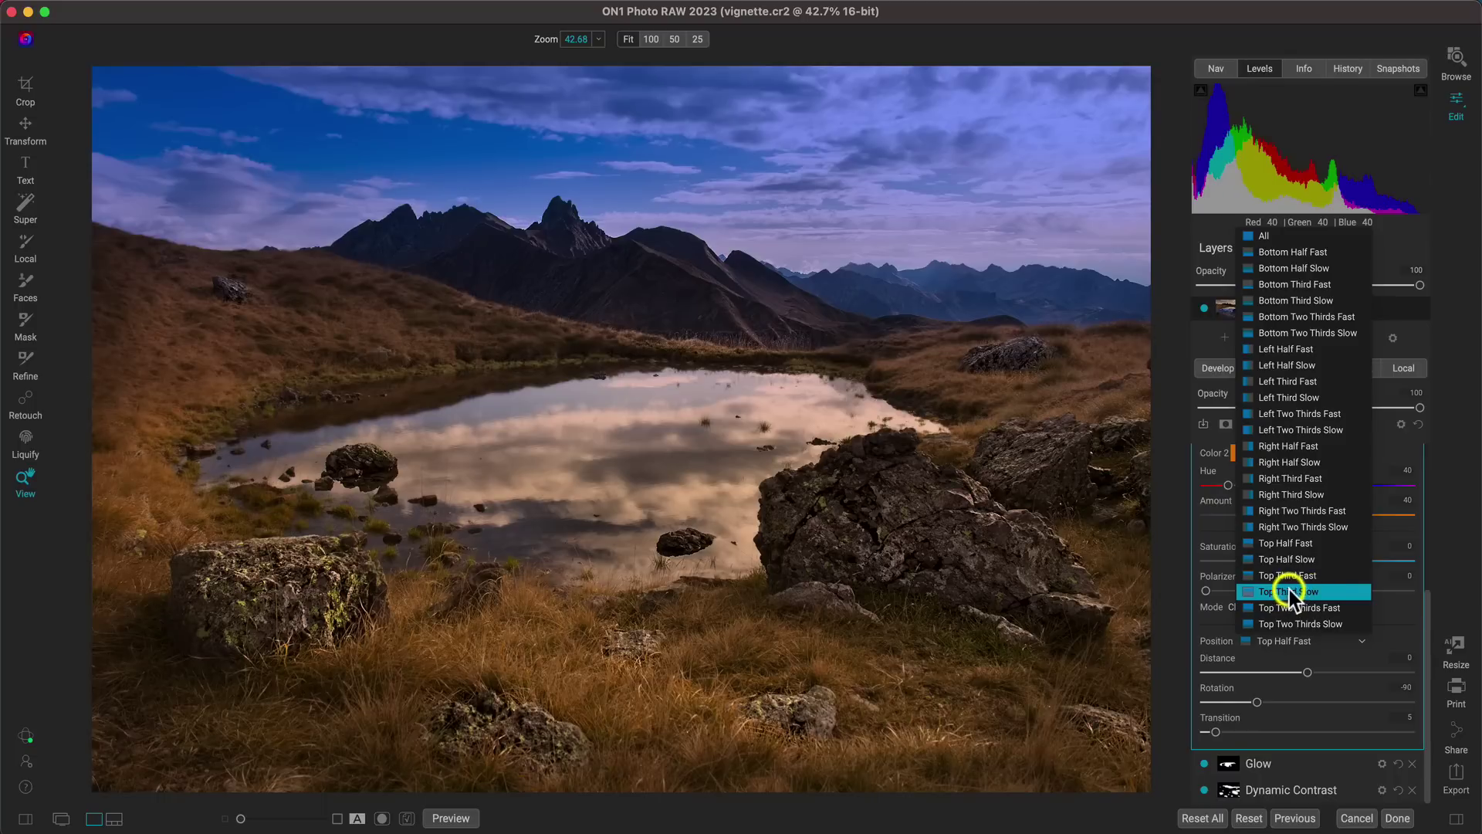
pyautogui.click(1300, 592)
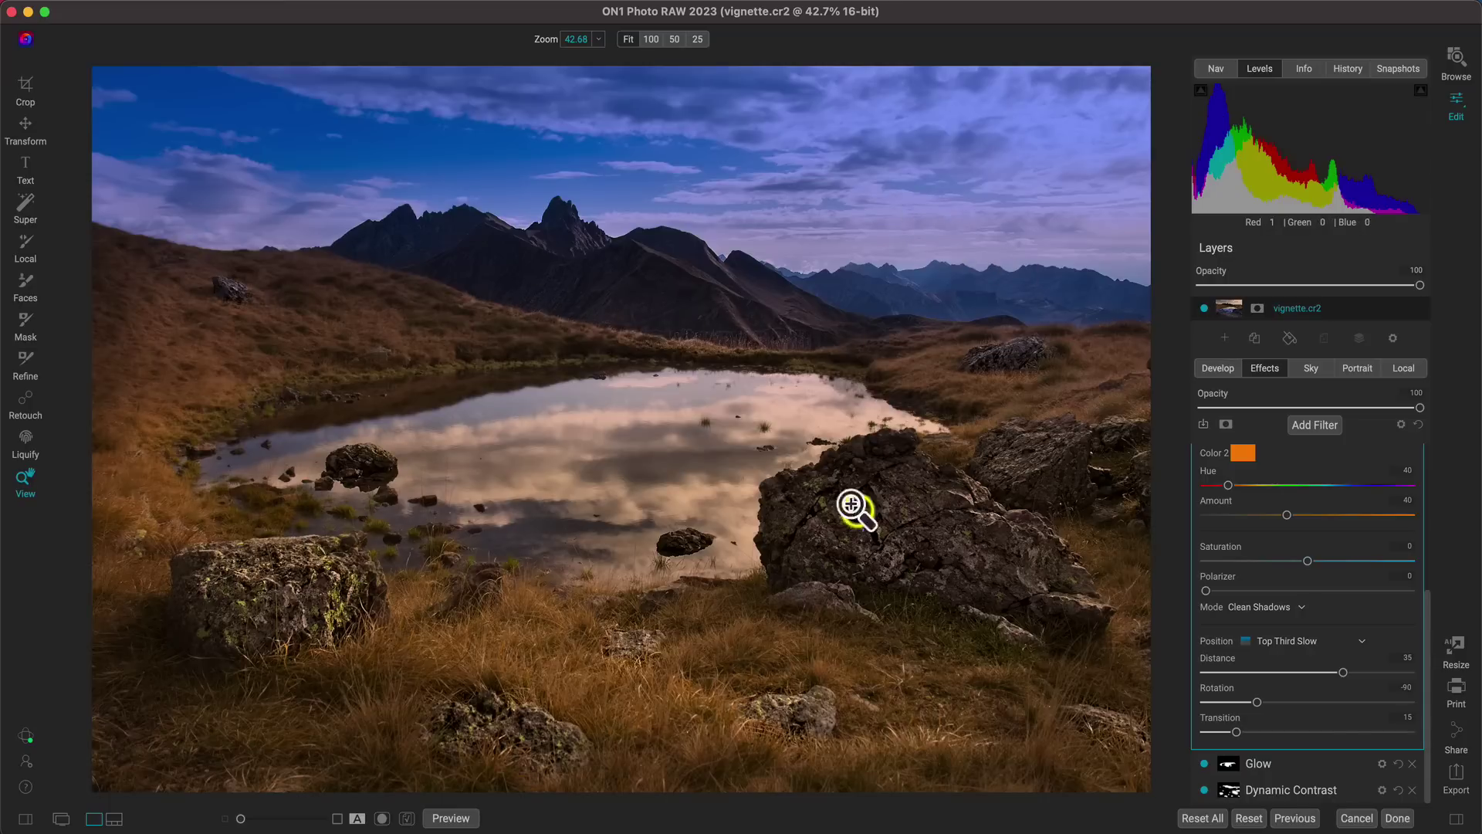
# Change the Photo Filter's mode to Subtle and raise its Polarizer to 10
pyautogui.click(1298, 606)
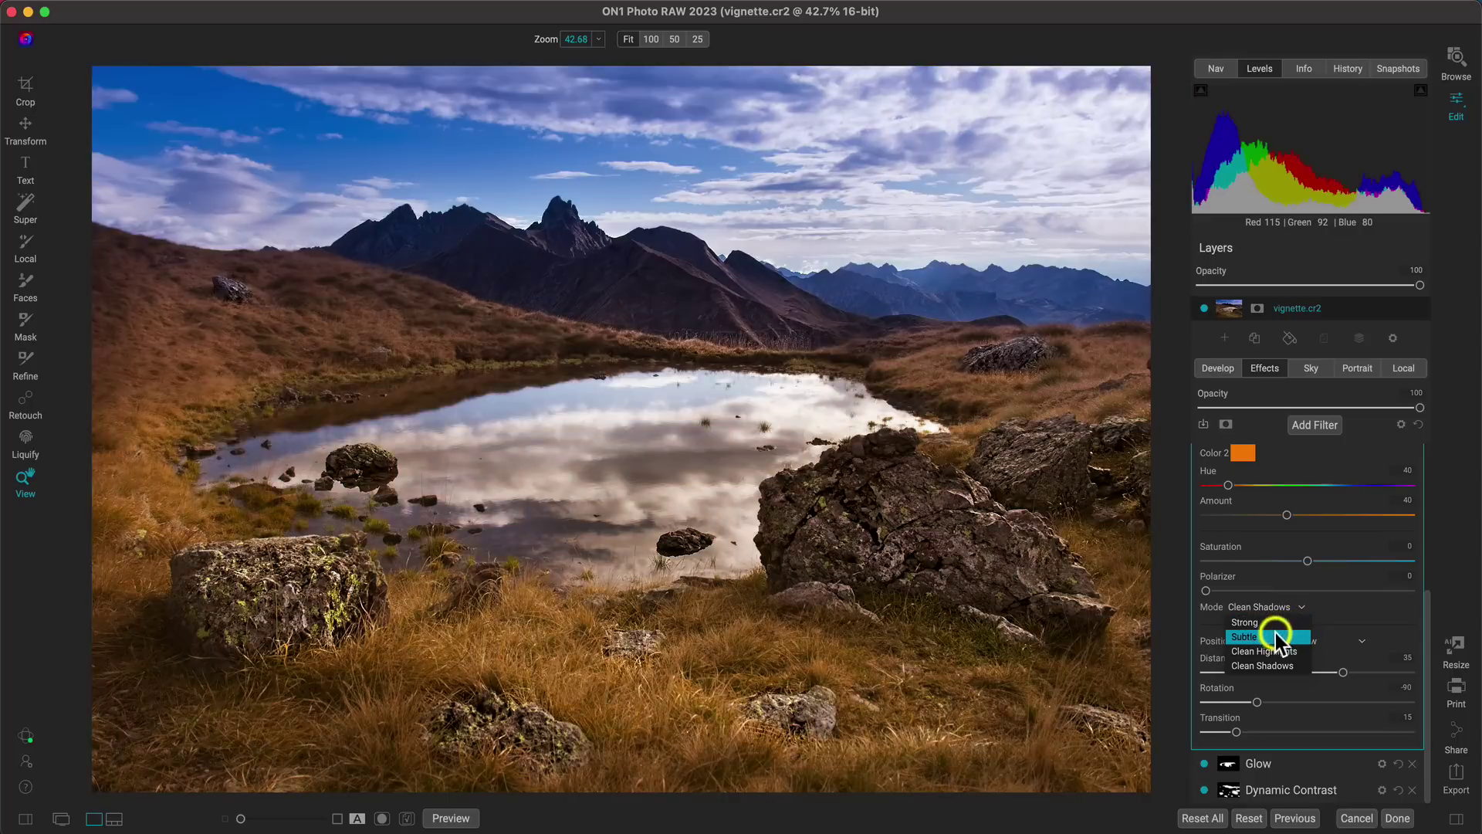
pyautogui.click(1271, 636)
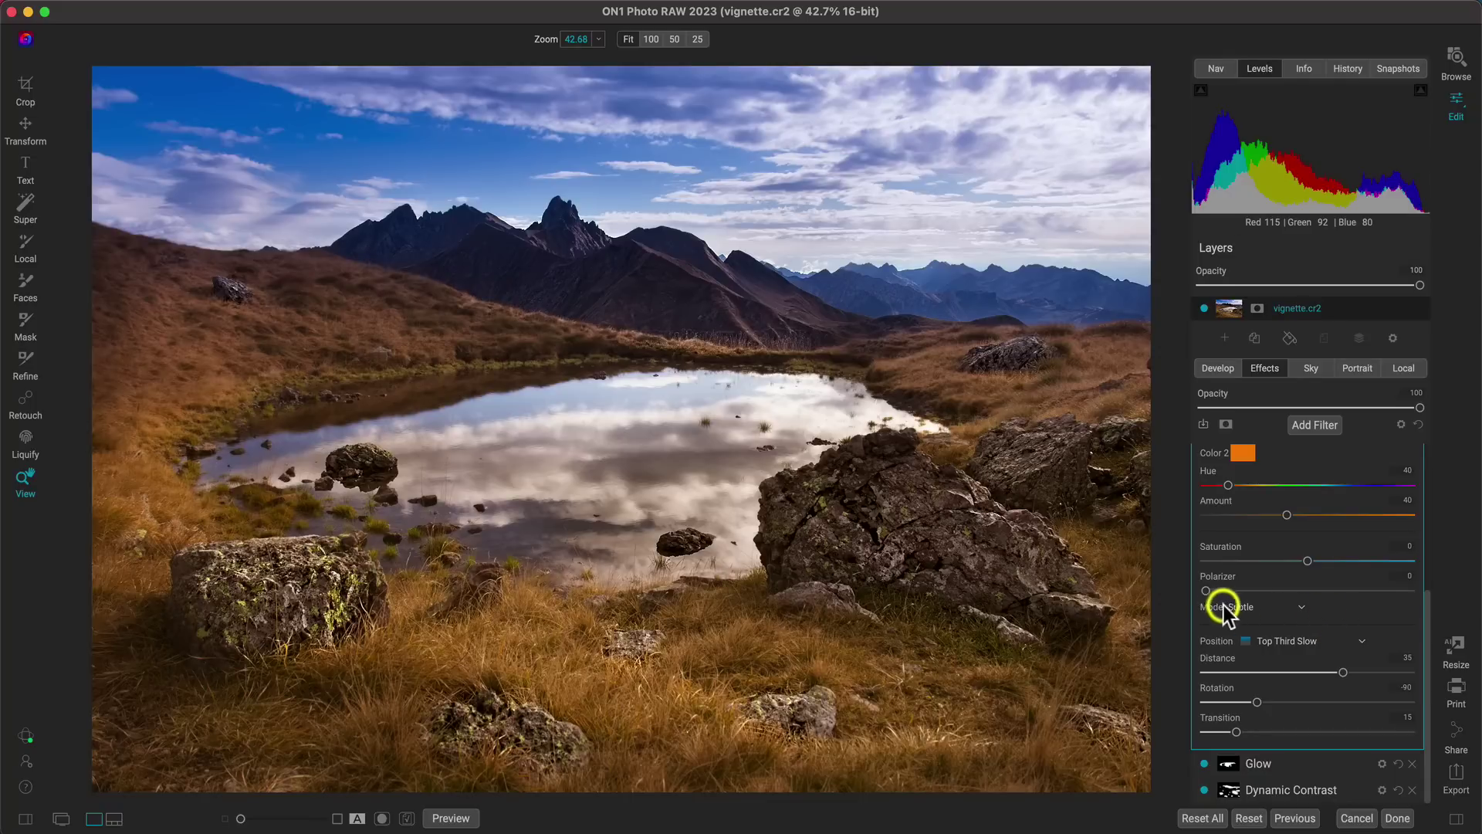
pyautogui.moveTo(1207, 592); pyautogui.dragTo(1226, 591)
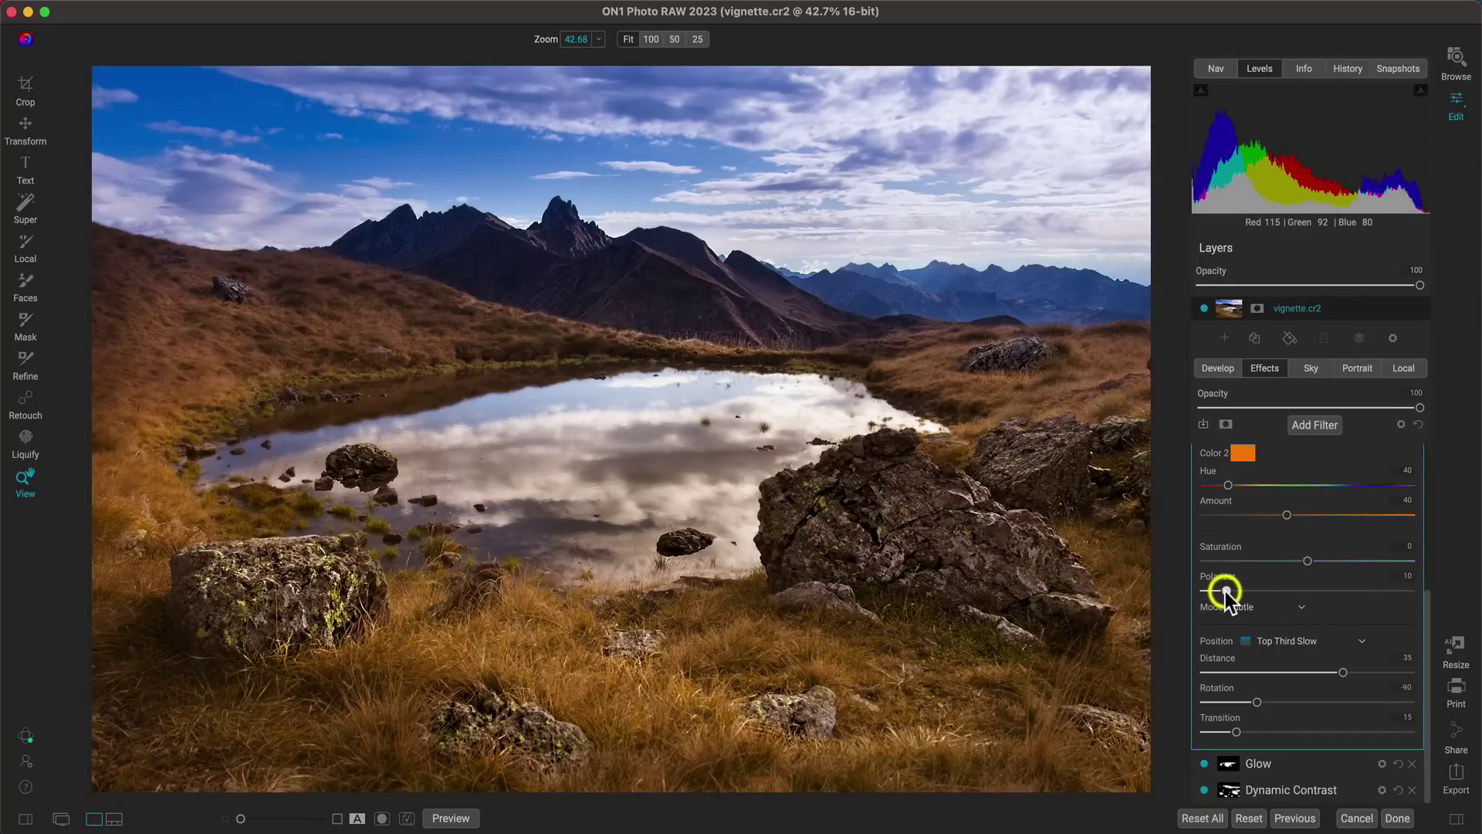
pyautogui.scroll(5, 1346, 619)
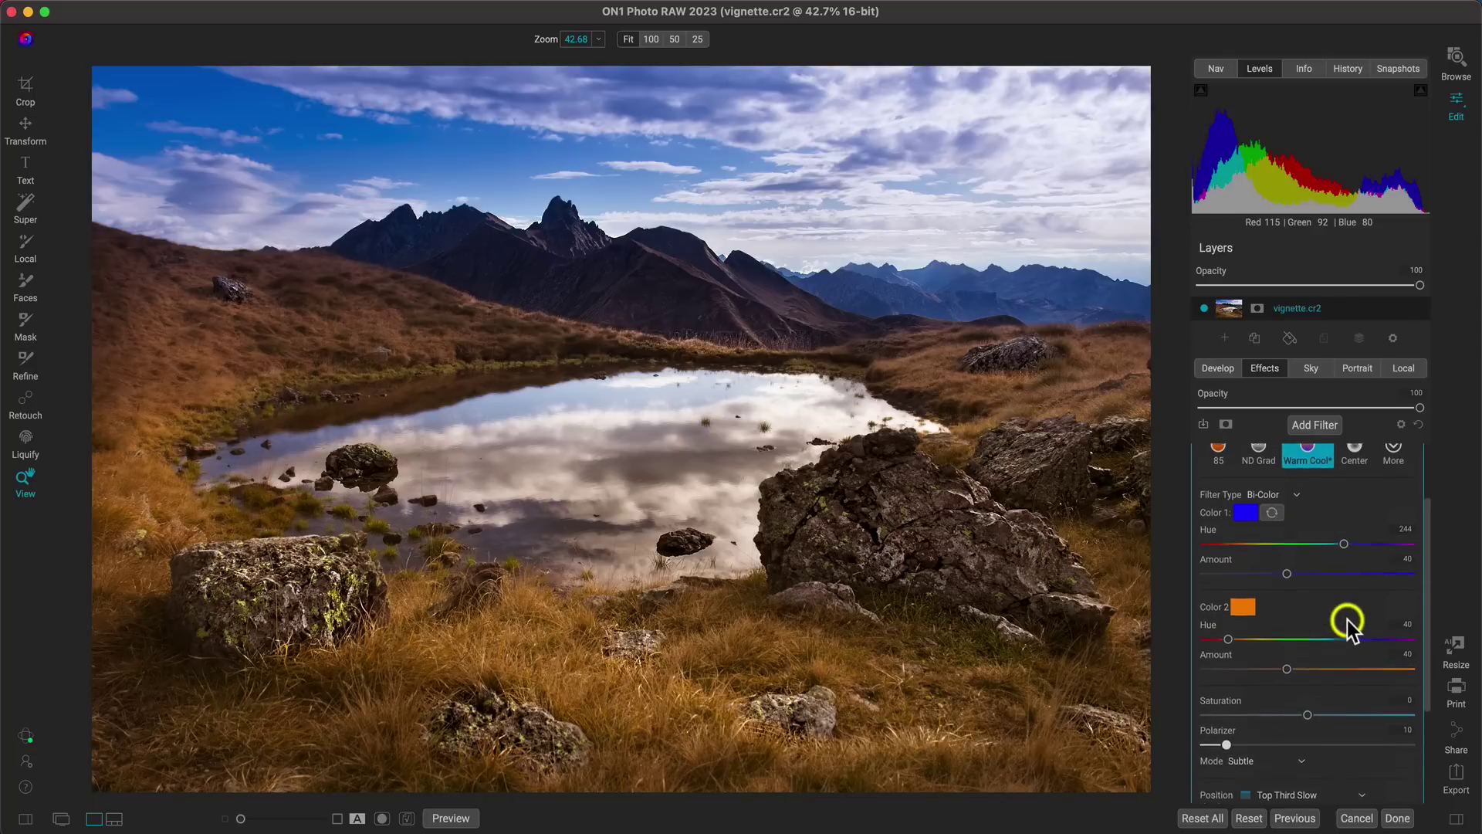
# Lower the Photo Filter's Color 1 Amount to 17 and Color 2 Amount to 28, and compare the photo with and without the filter
pyautogui.moveTo(1287, 584); pyautogui.dragTo(1236, 585)
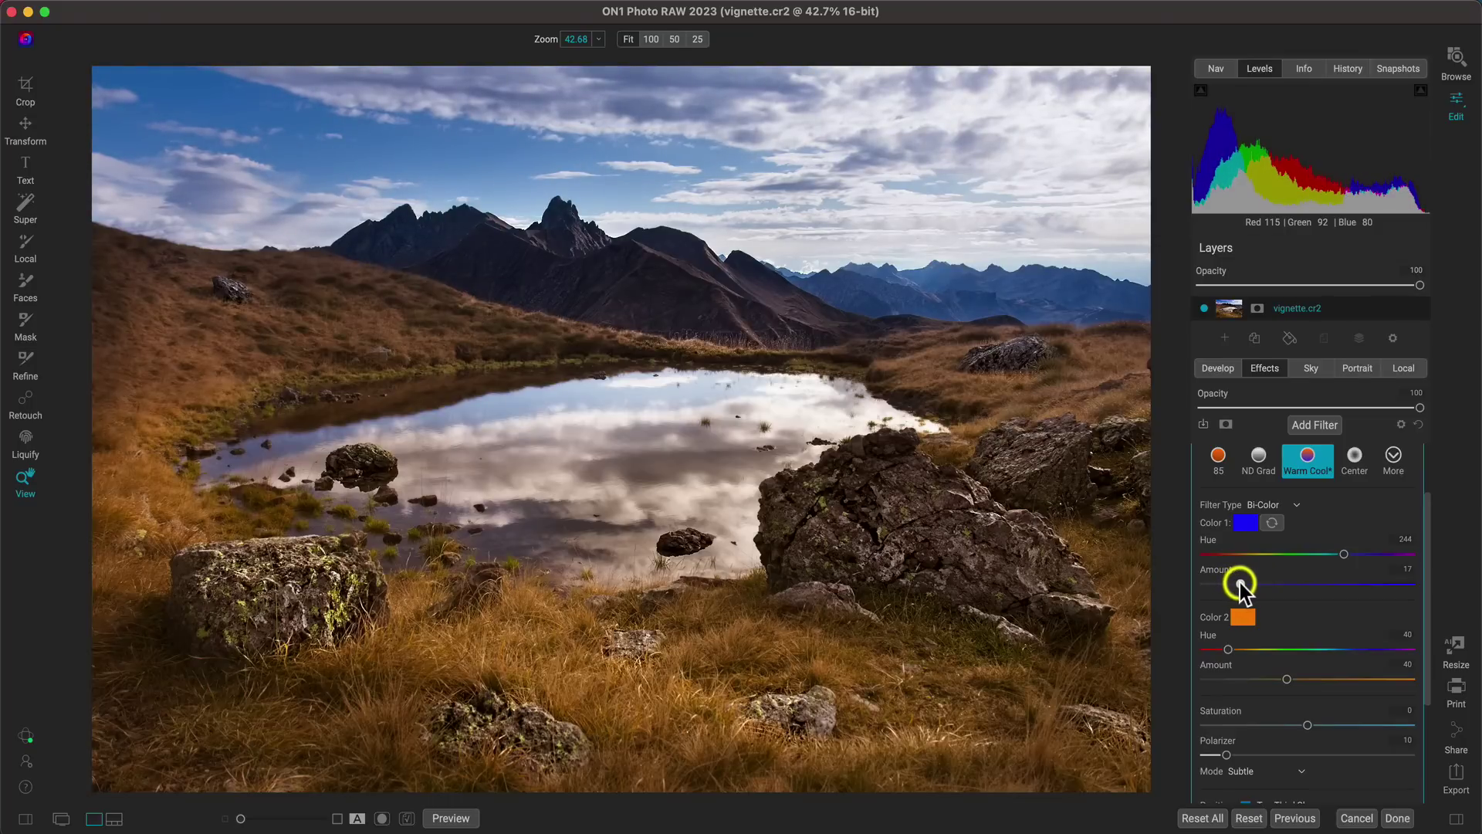
pyautogui.moveTo(1286, 678)
pyautogui.mouseDown()
pyautogui.moveTo(1225, 678)
pyautogui.moveTo(1260, 681)
pyautogui.mouseUp()
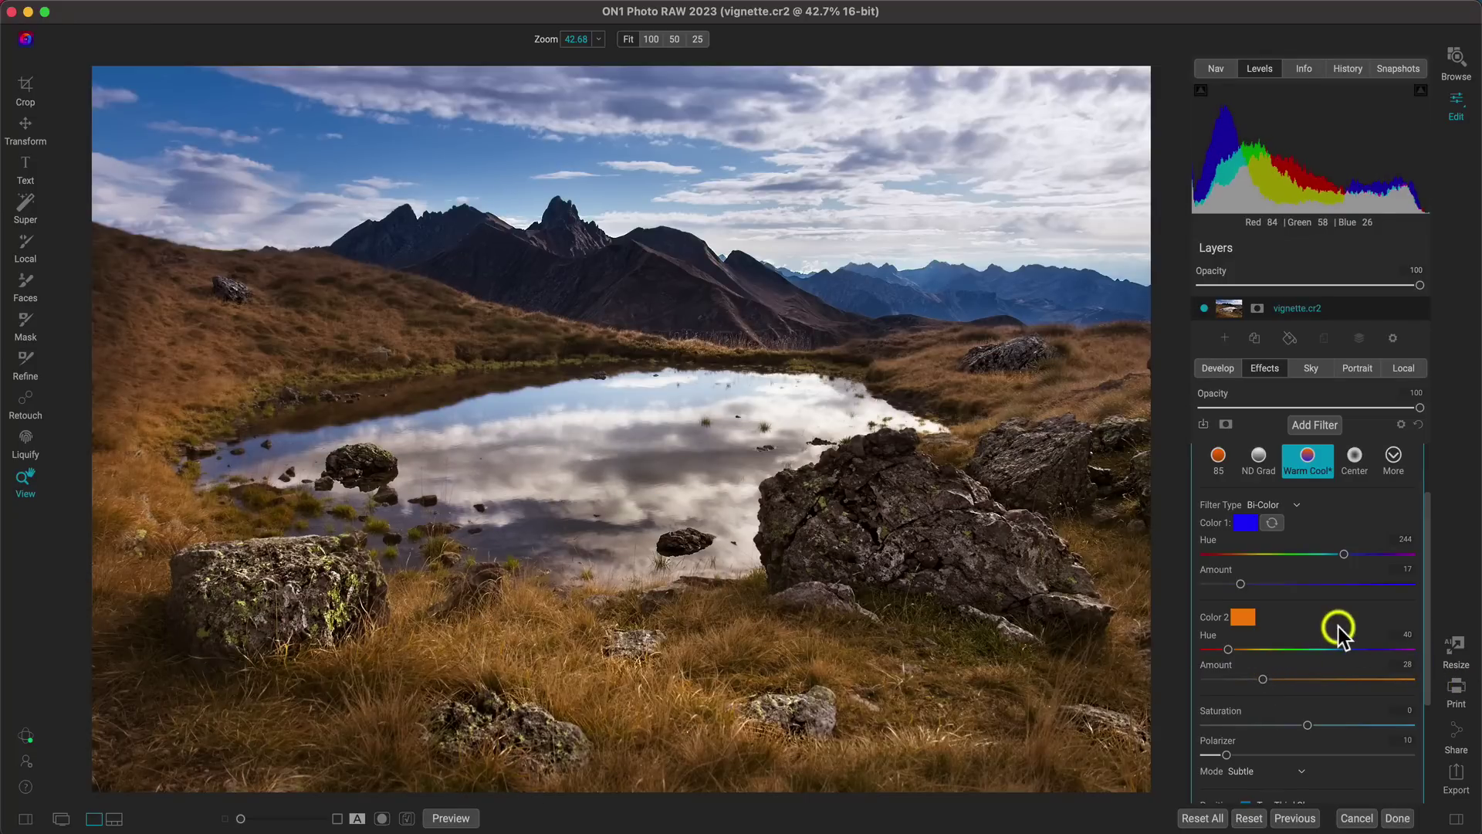
pyautogui.scroll(3, 1339, 627)
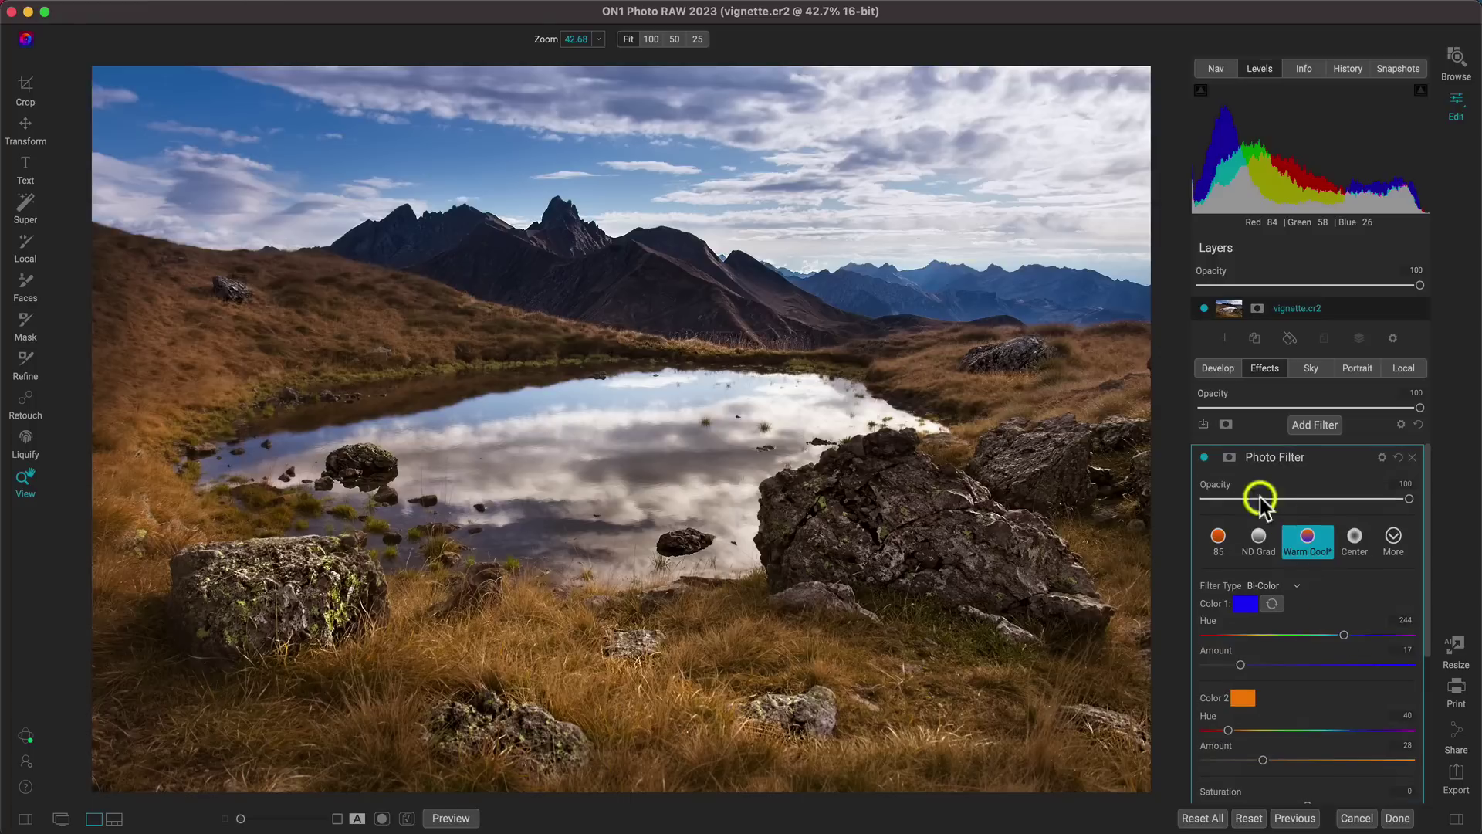
pyautogui.click(1206, 457)
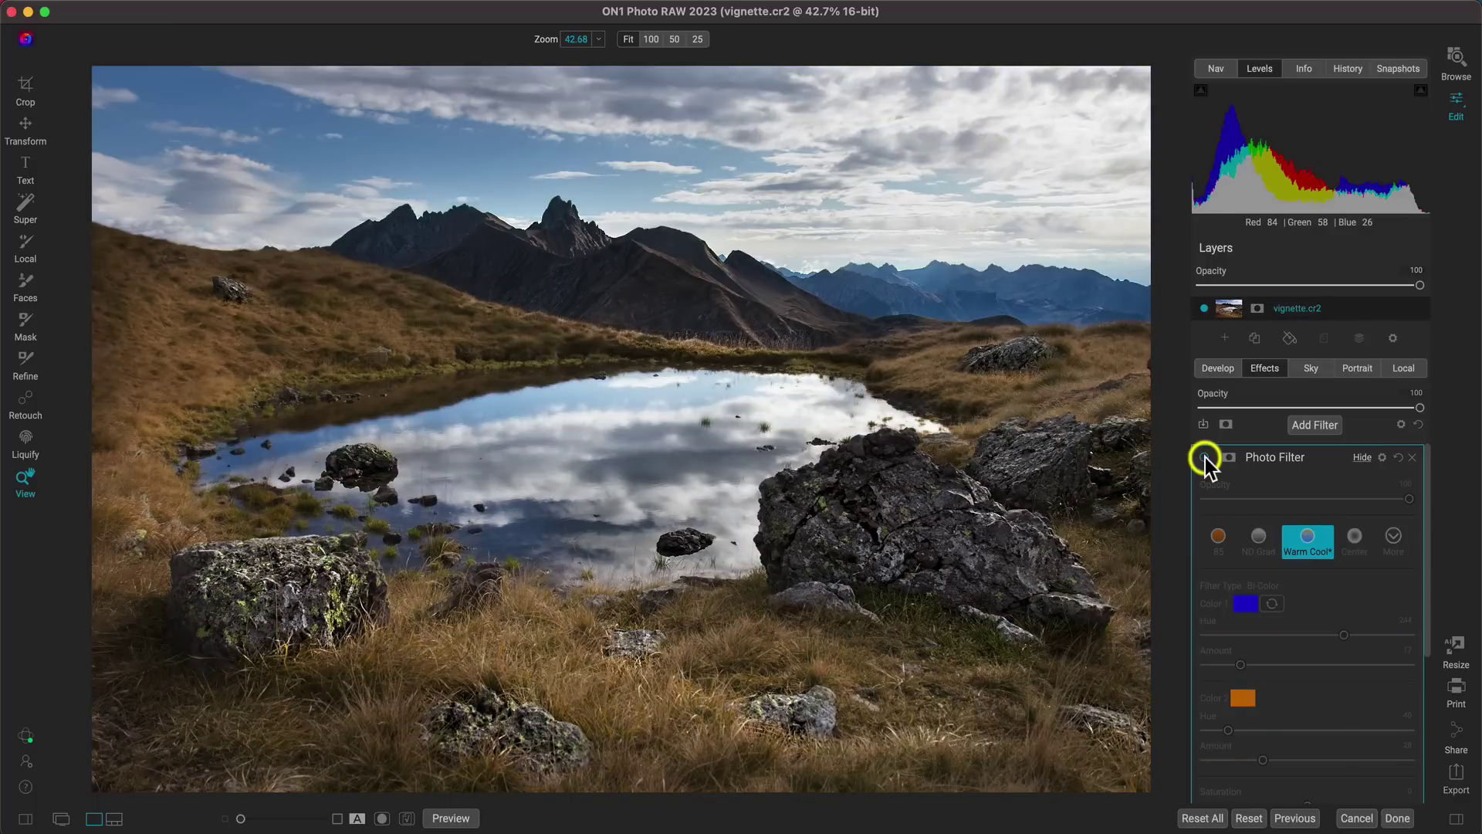
pyautogui.click(1206, 457)
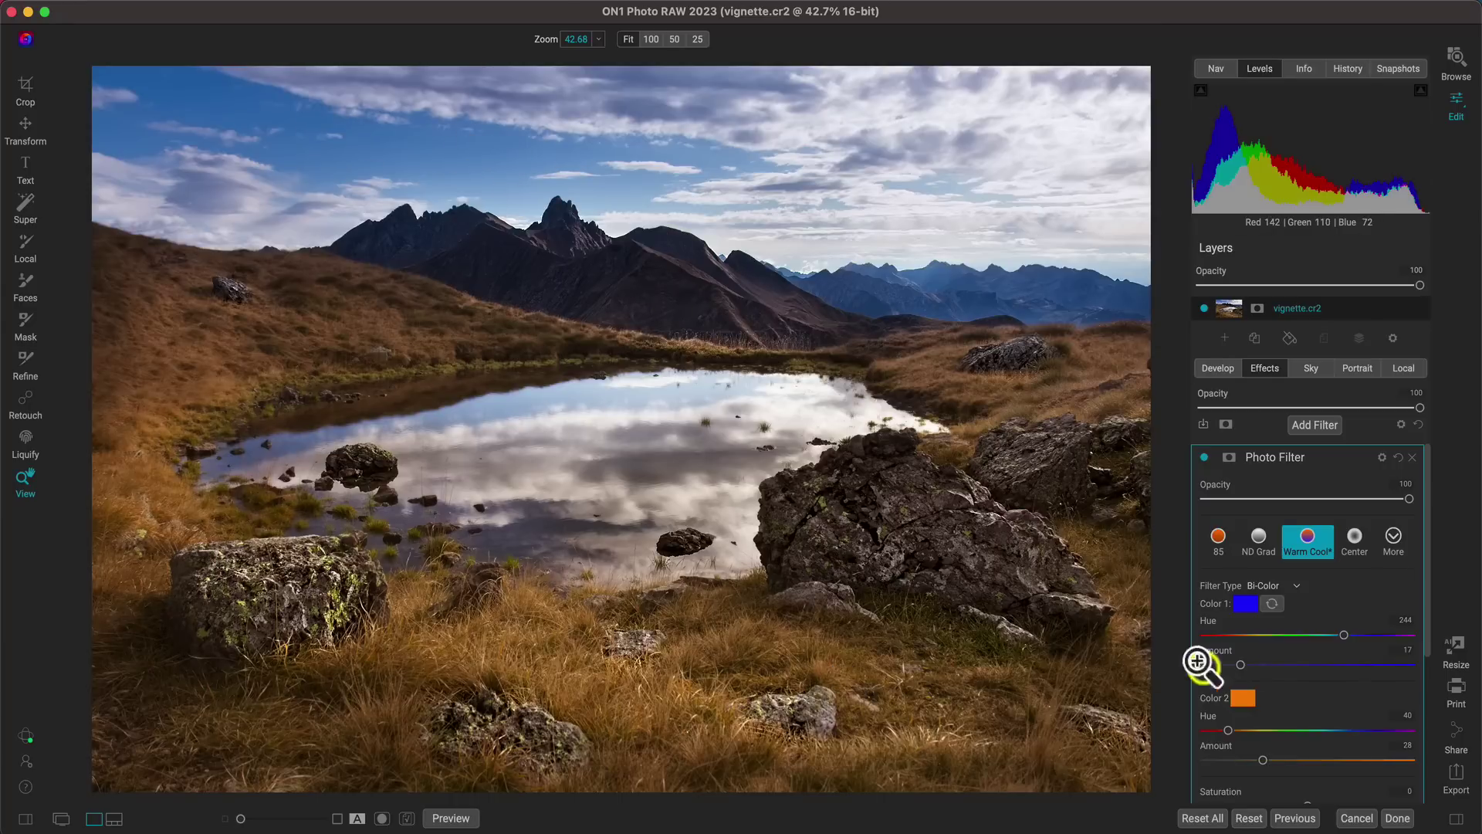
pyautogui.click(1205, 457)
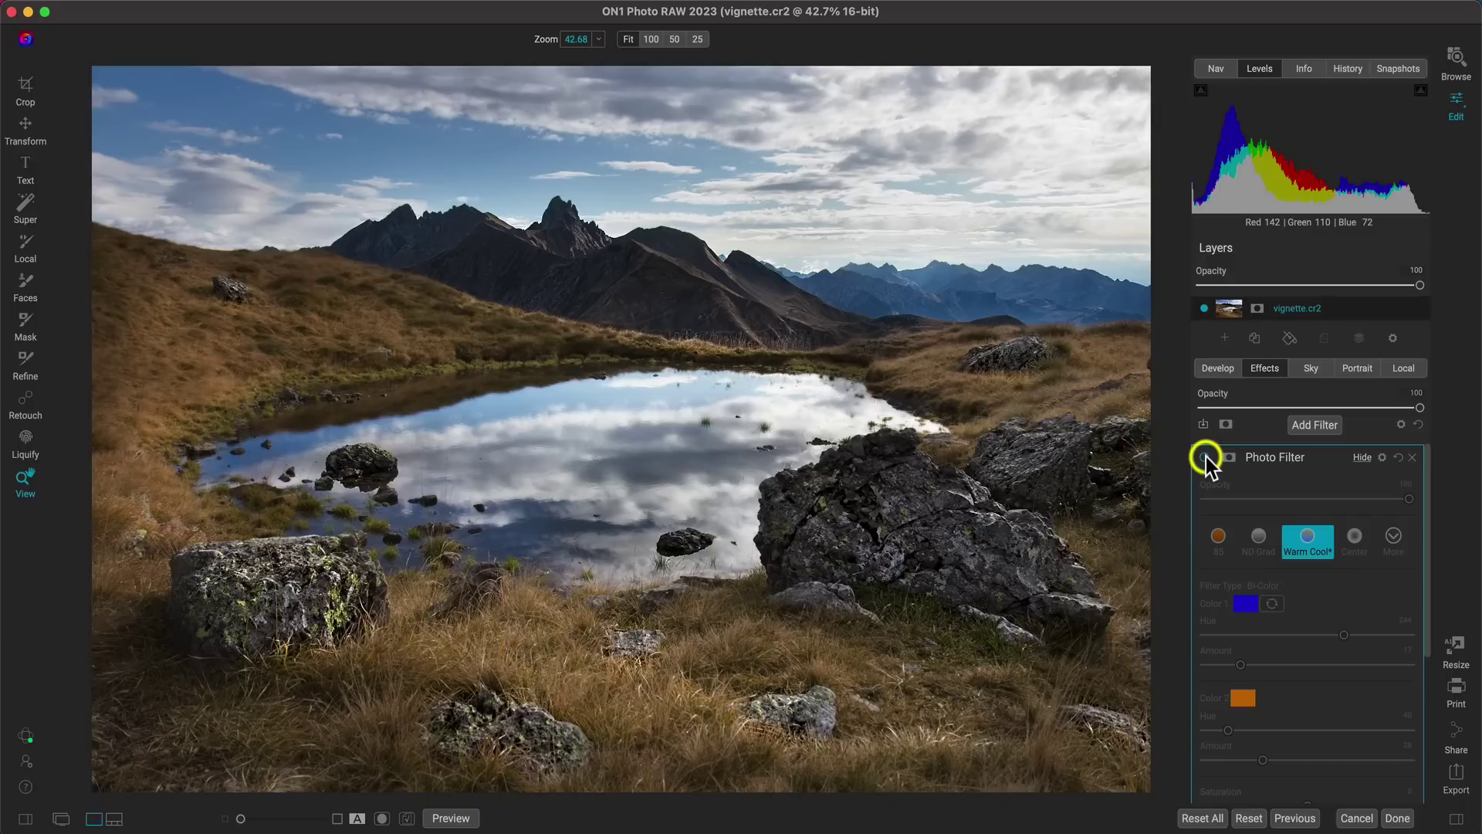
pyautogui.click(1206, 457)
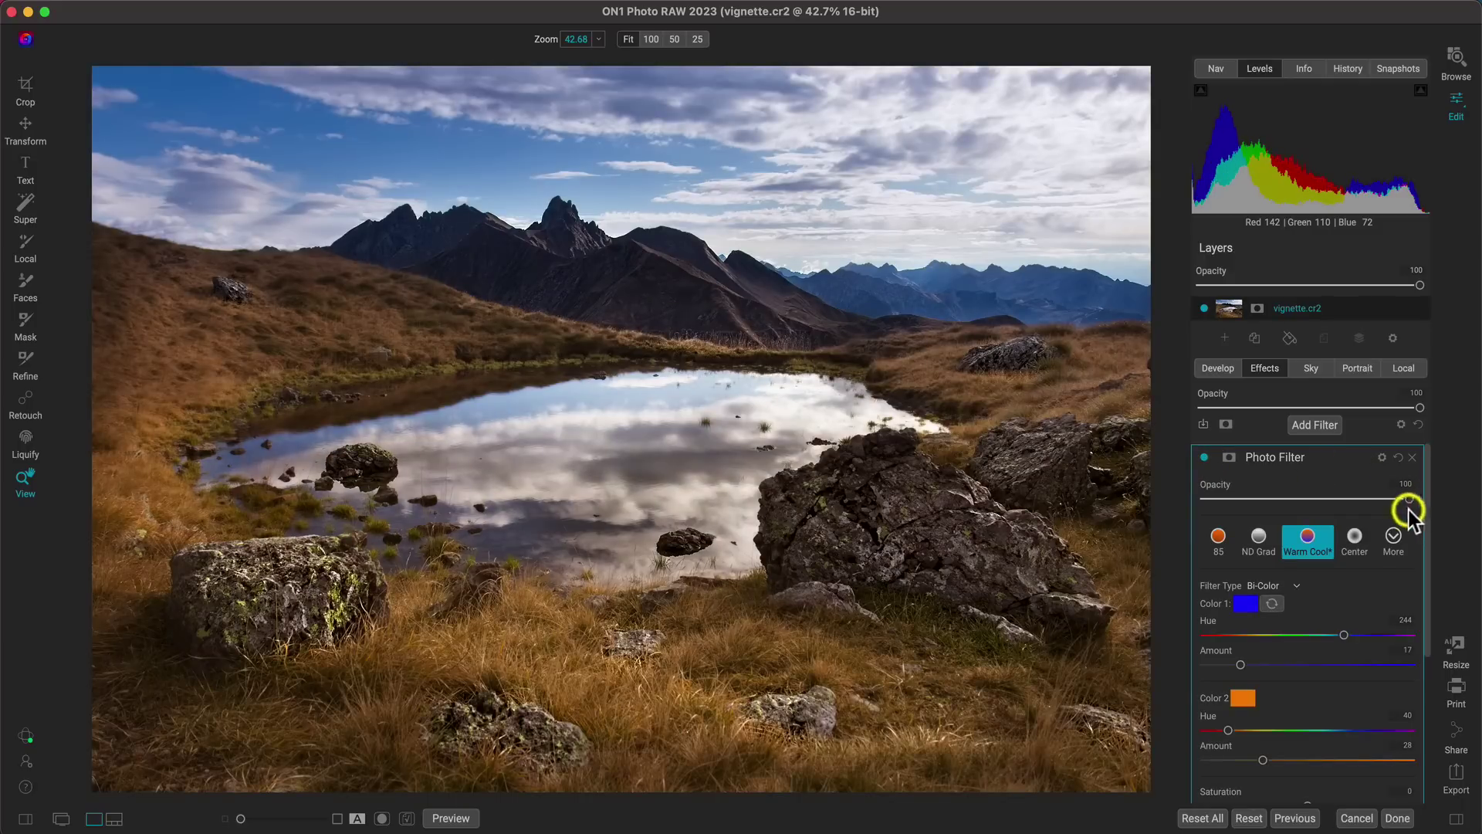
# Reduce the Photo Filter's opacity to 86 and compare the edited photo with the original
pyautogui.moveTo(1401, 499)
pyautogui.mouseDown()
pyautogui.moveTo(1240, 498)
pyautogui.moveTo(1383, 503)
pyautogui.mouseUp()
pyautogui.press('super+p')
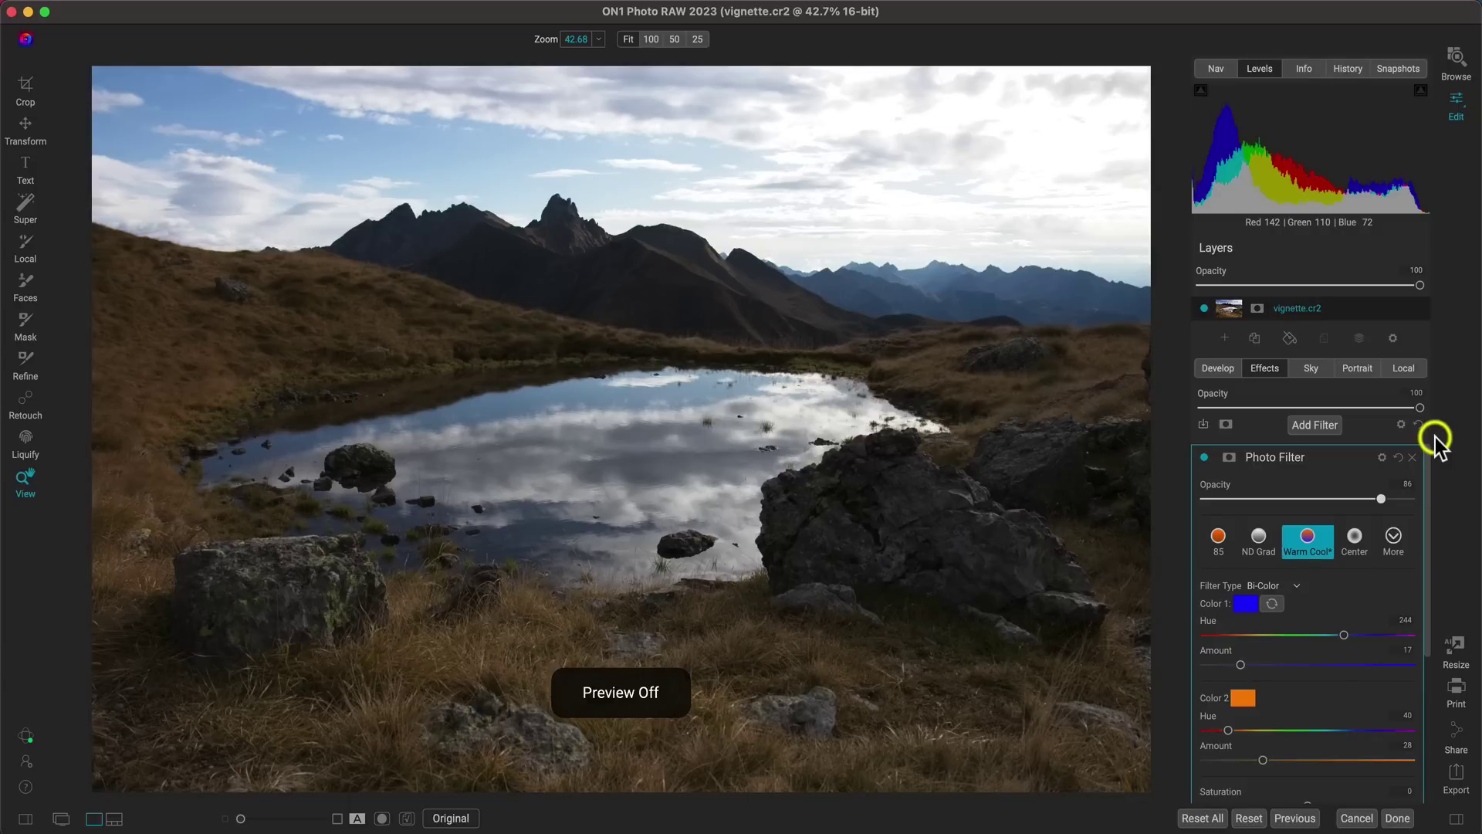
pyautogui.press('super+p')
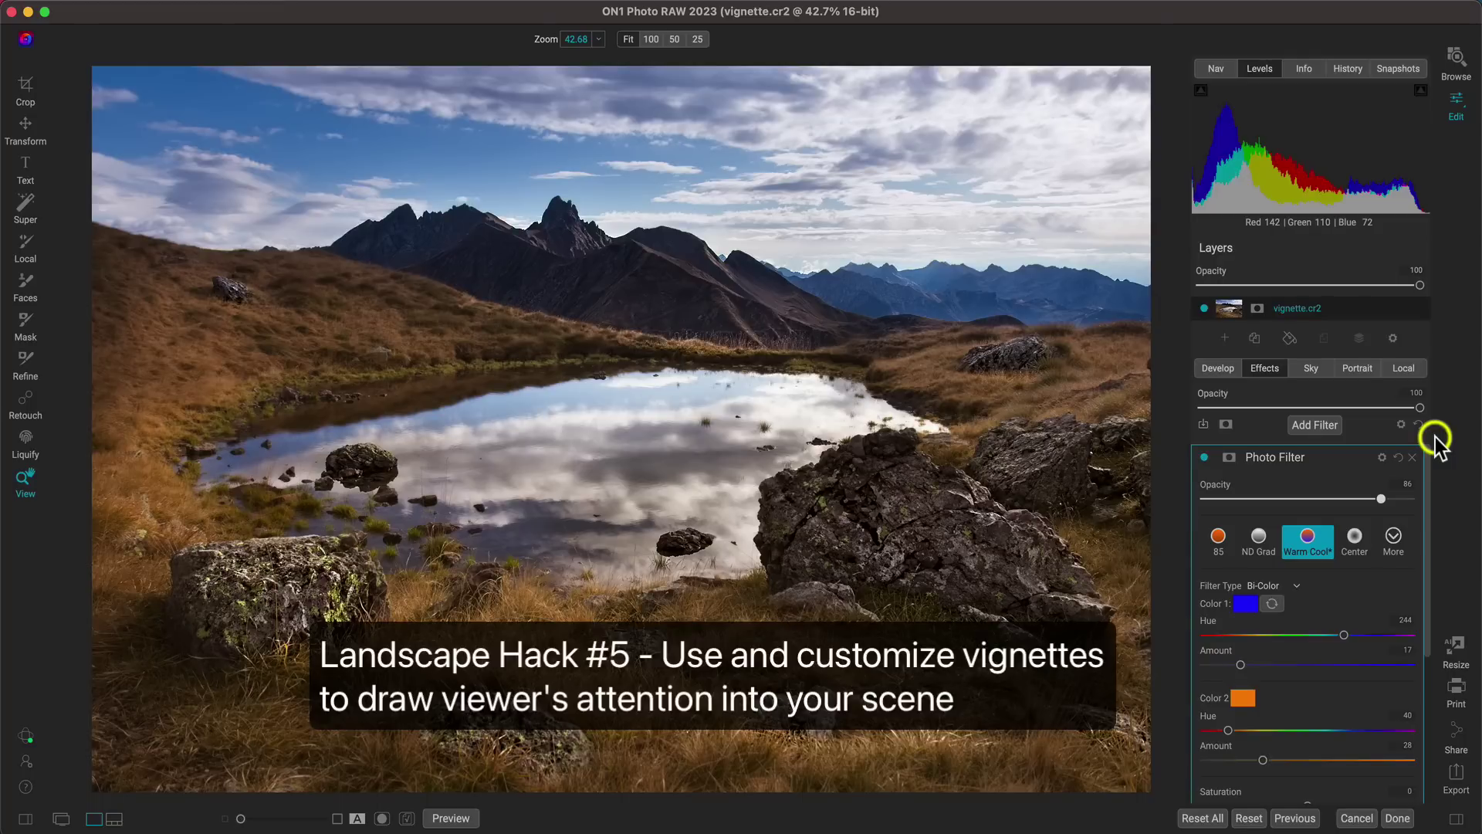
# Add a Vignette effect without a mask and apply its Big Softy style
pyautogui.click(1311, 426)
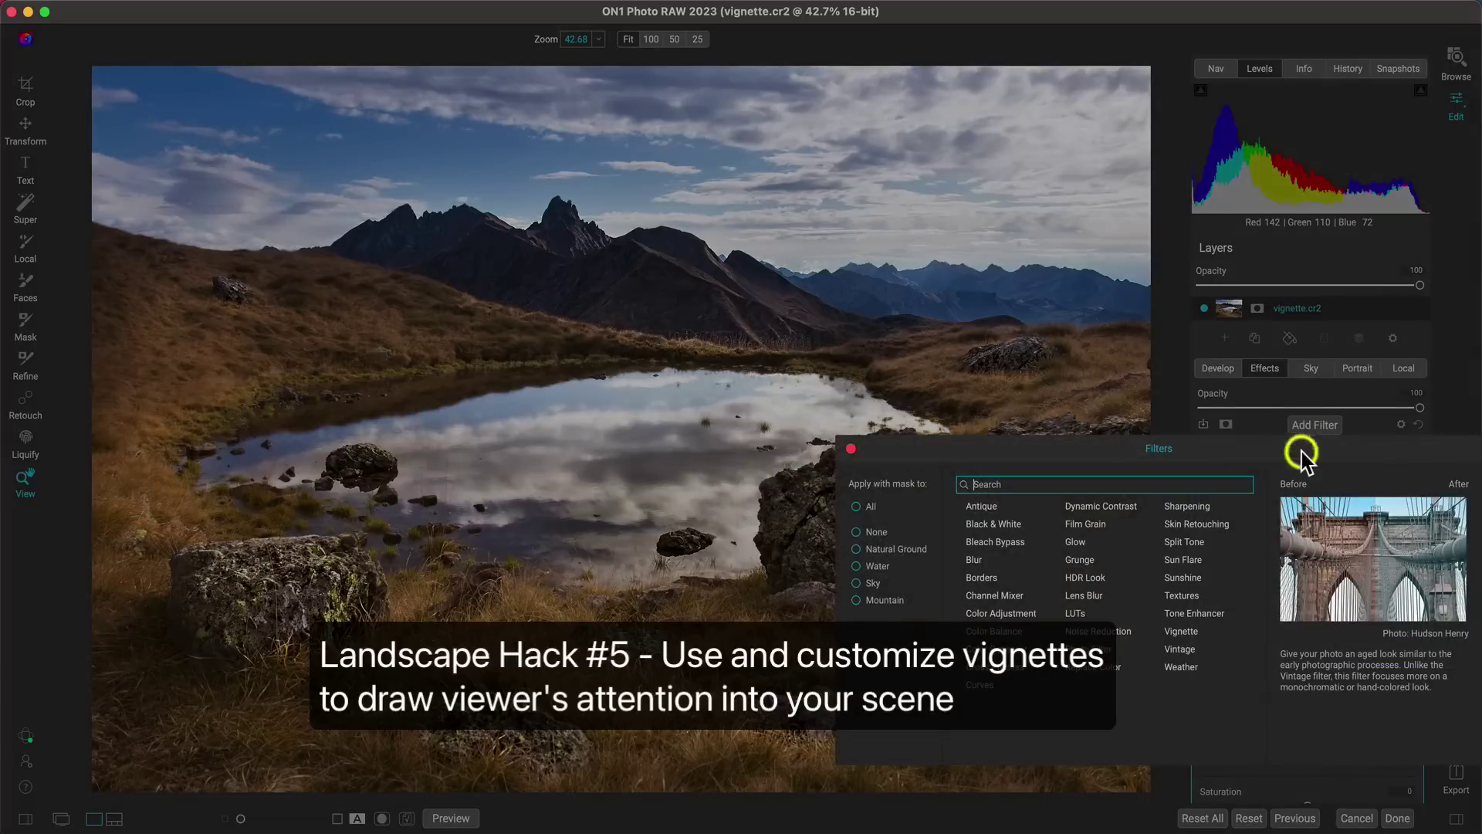
pyautogui.click(1195, 633)
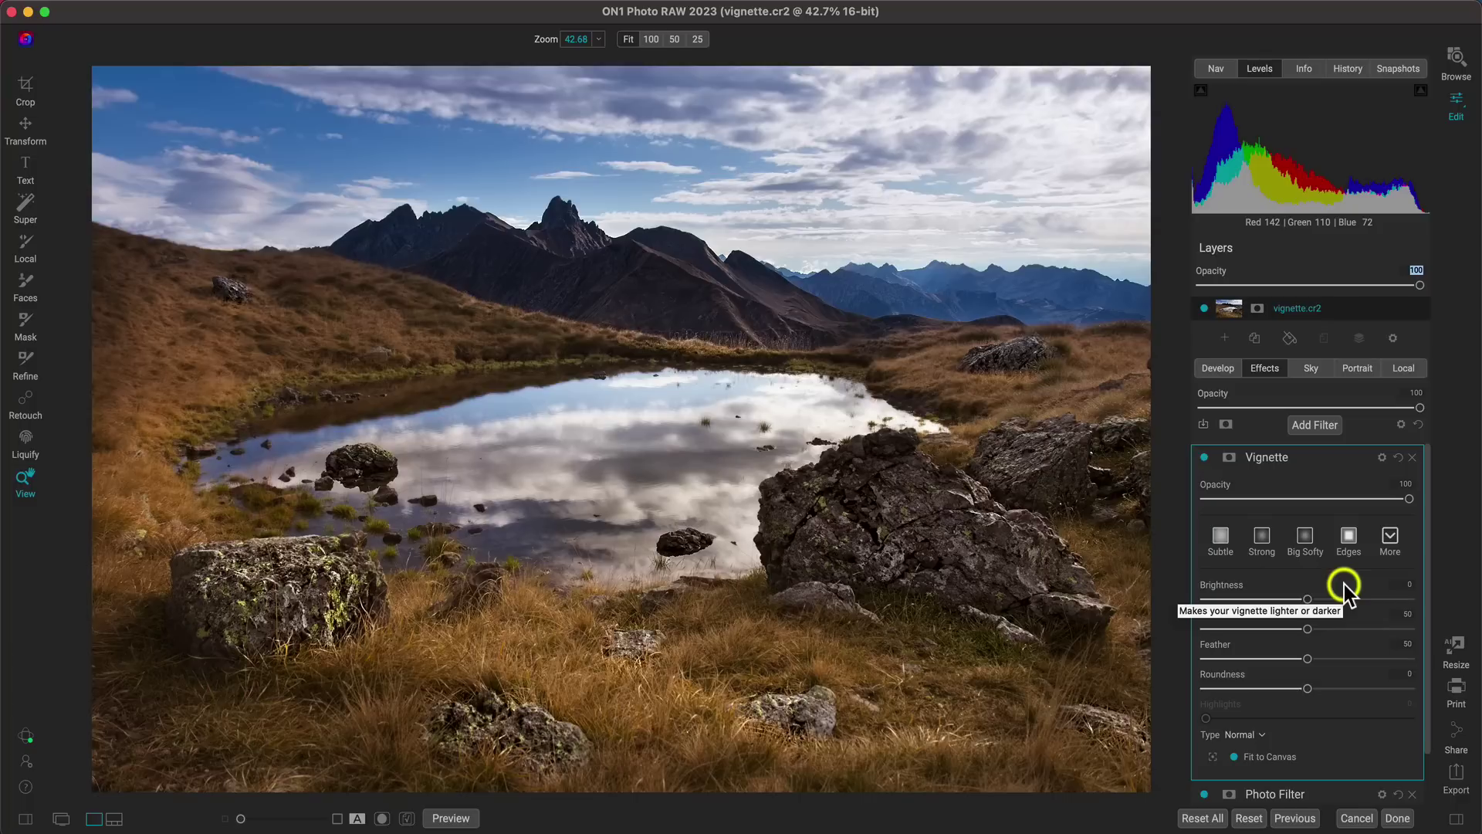
pyautogui.click(1307, 538)
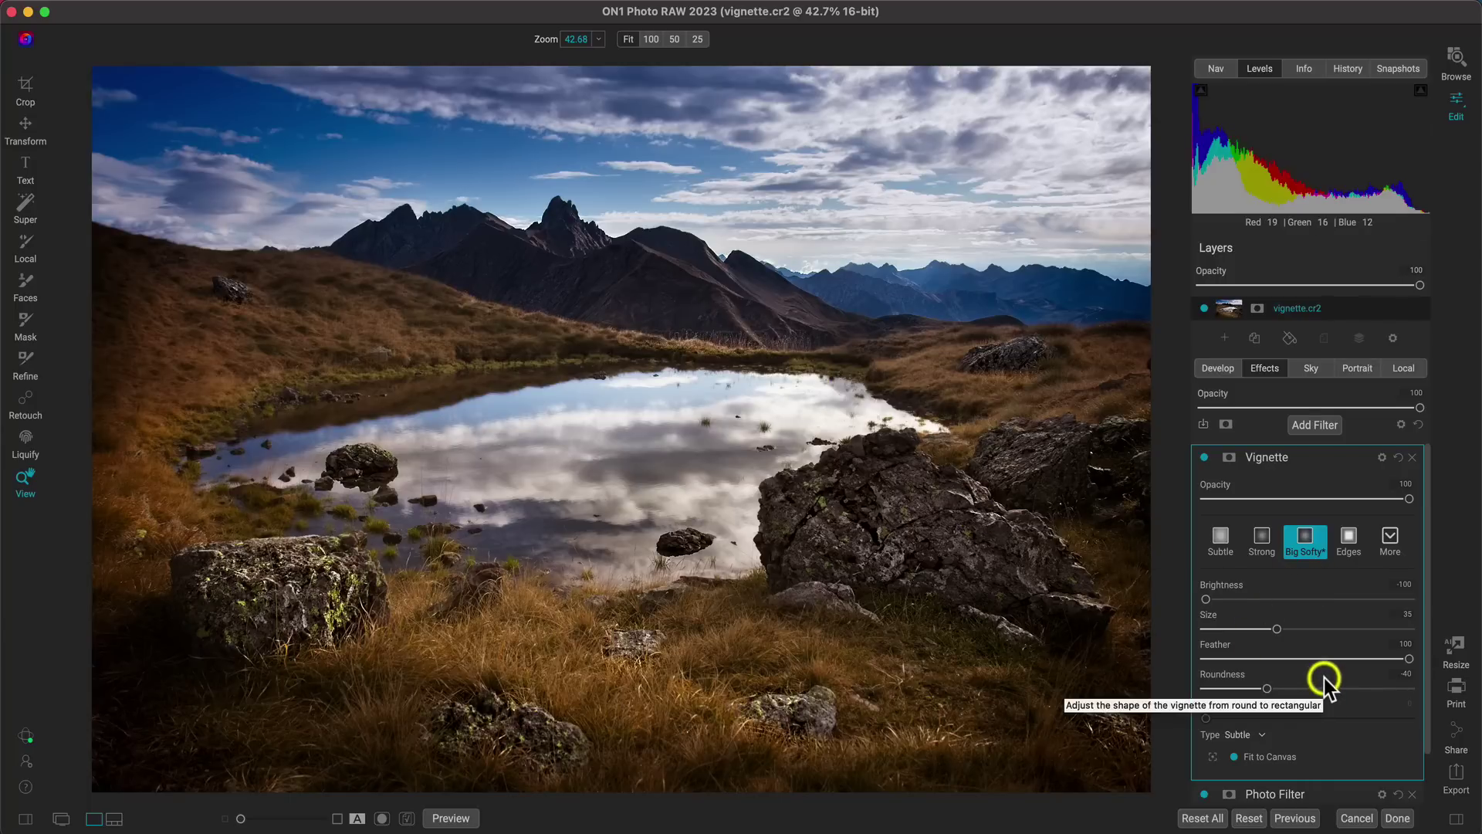
# Adjust the Big Softy vignette to Brightness -22, Size 28 and Feather 36
pyautogui.moveTo(1206, 596); pyautogui.dragTo(1268, 630)
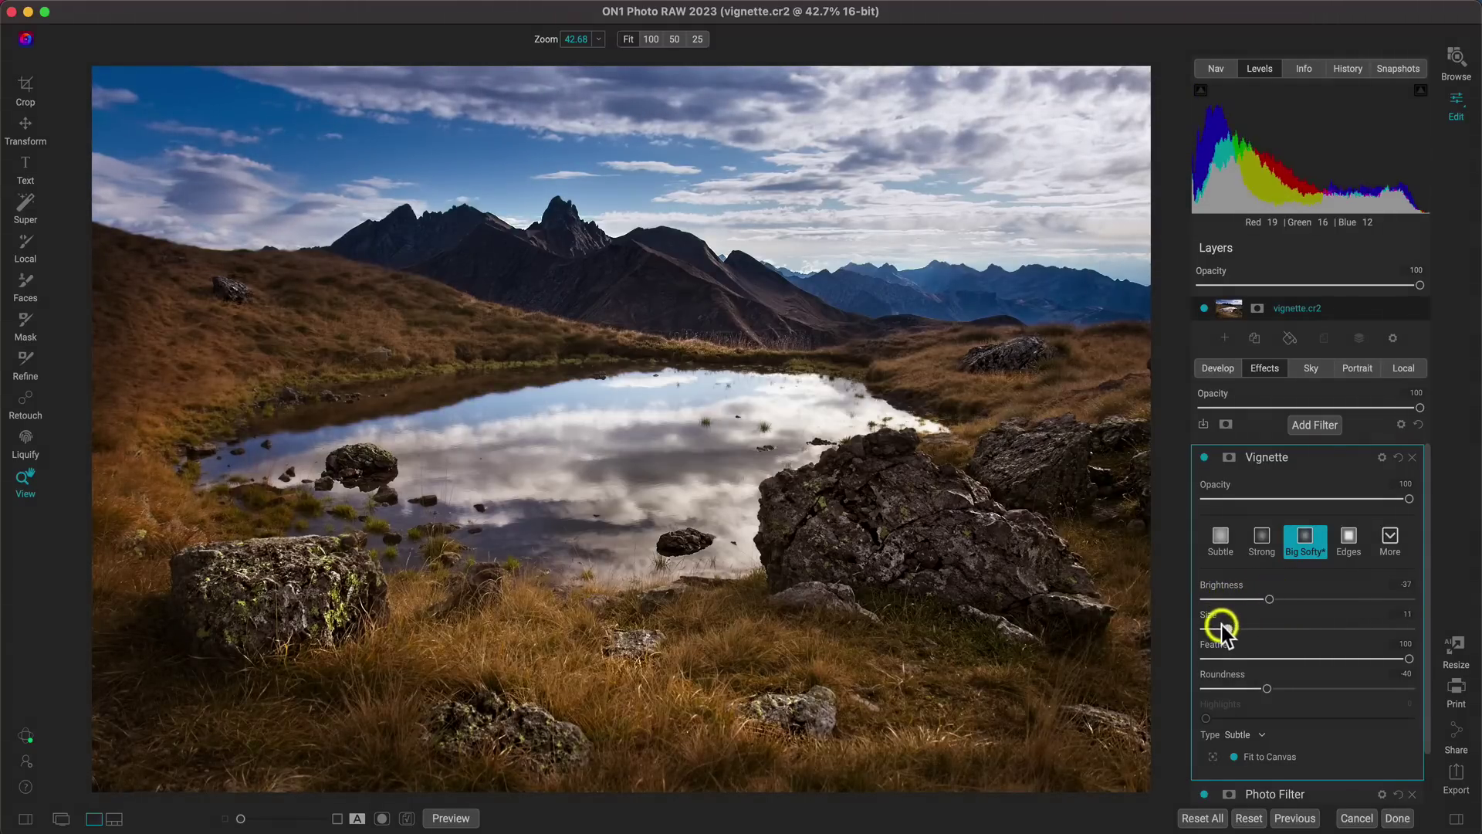
pyautogui.moveTo(1235, 627); pyautogui.dragTo(1273, 623)
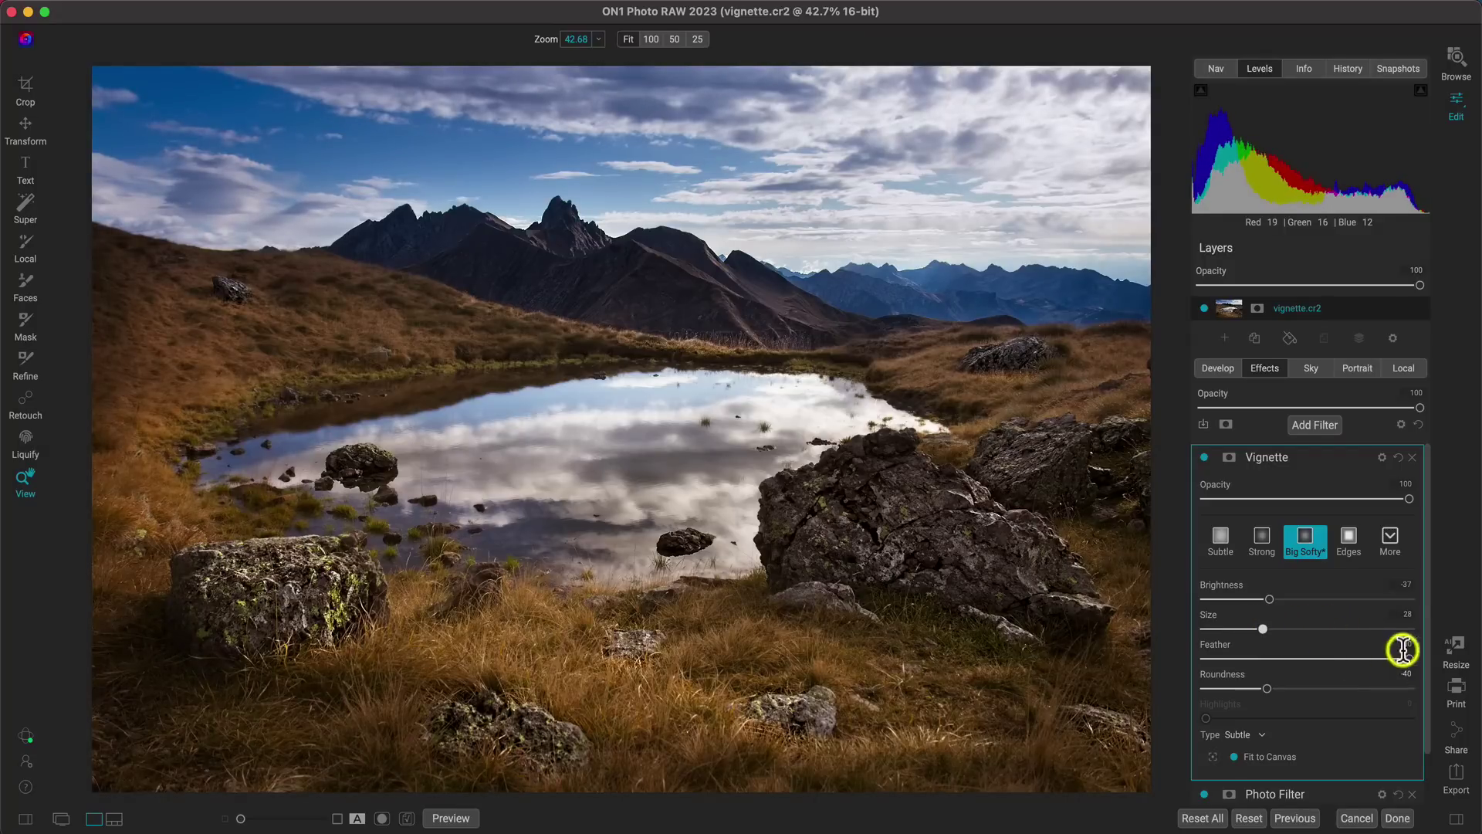
pyautogui.moveTo(1409, 660); pyautogui.dragTo(1235, 602)
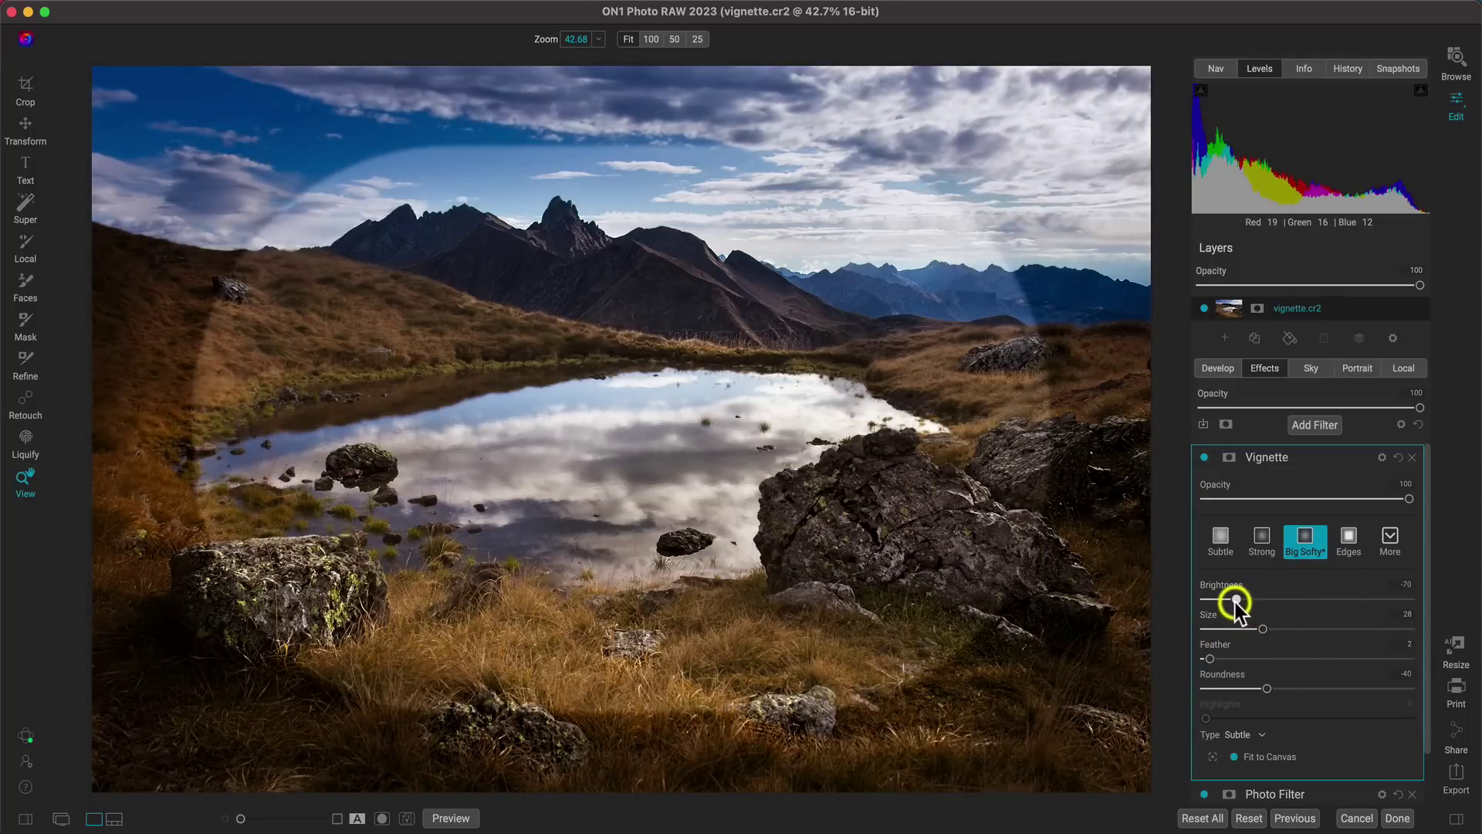
pyautogui.moveTo(1211, 660); pyautogui.dragTo(1284, 659)
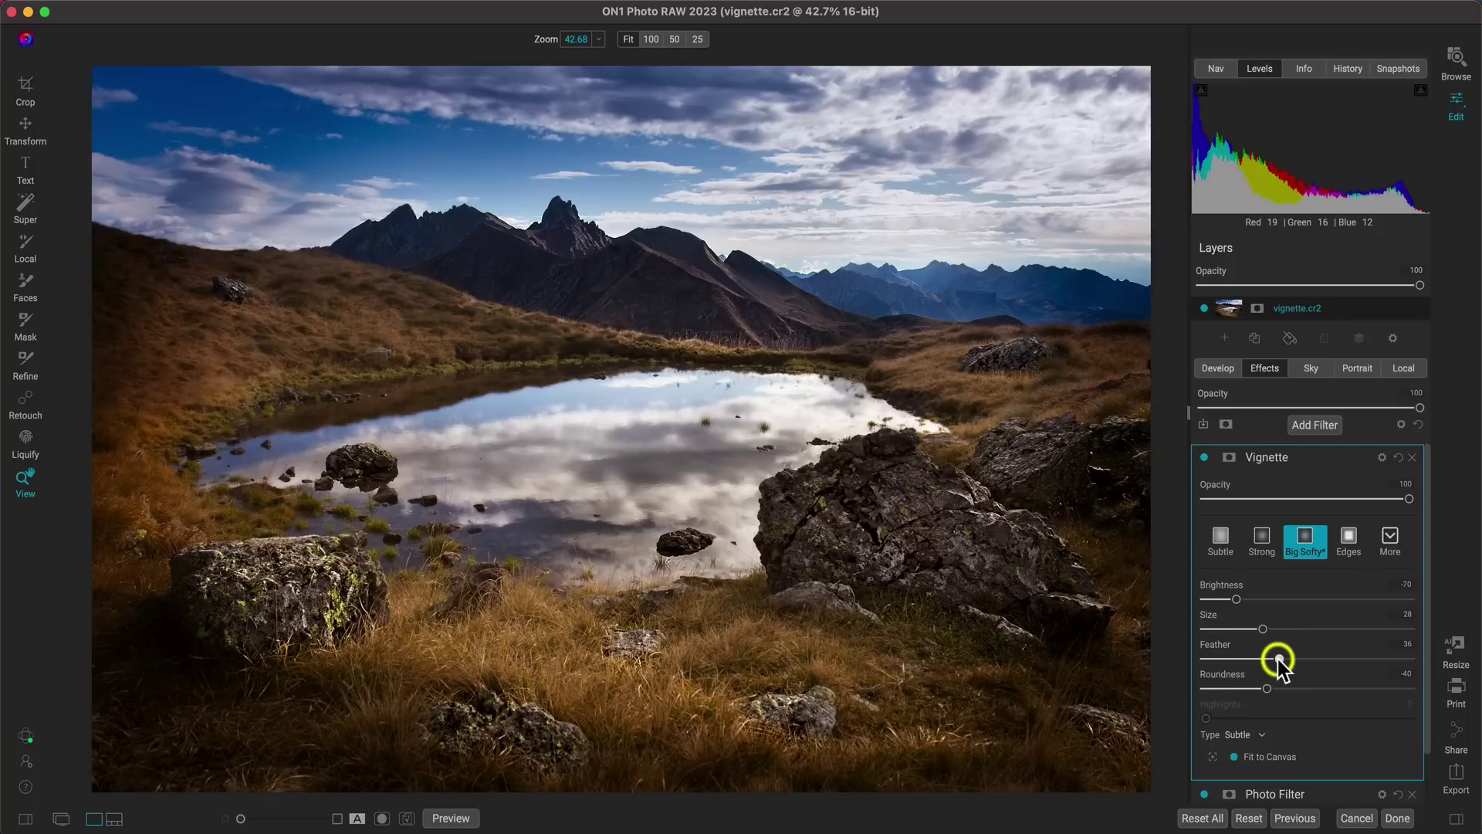
pyautogui.moveTo(1237, 601); pyautogui.dragTo(1285, 604)
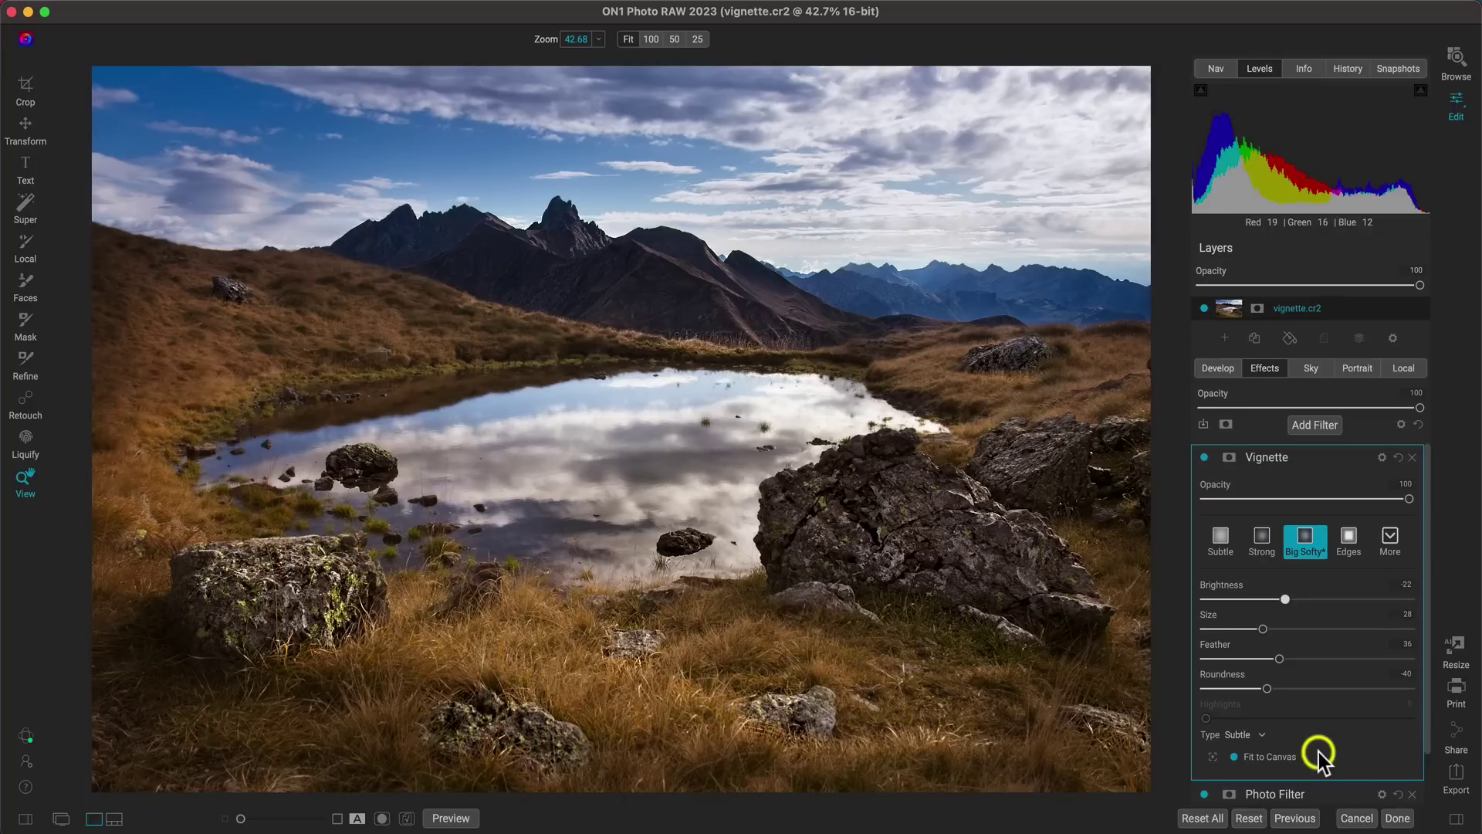
# Place the vignette's center over the pond and compare the photo with and without the vignette
pyautogui.click(1212, 758)
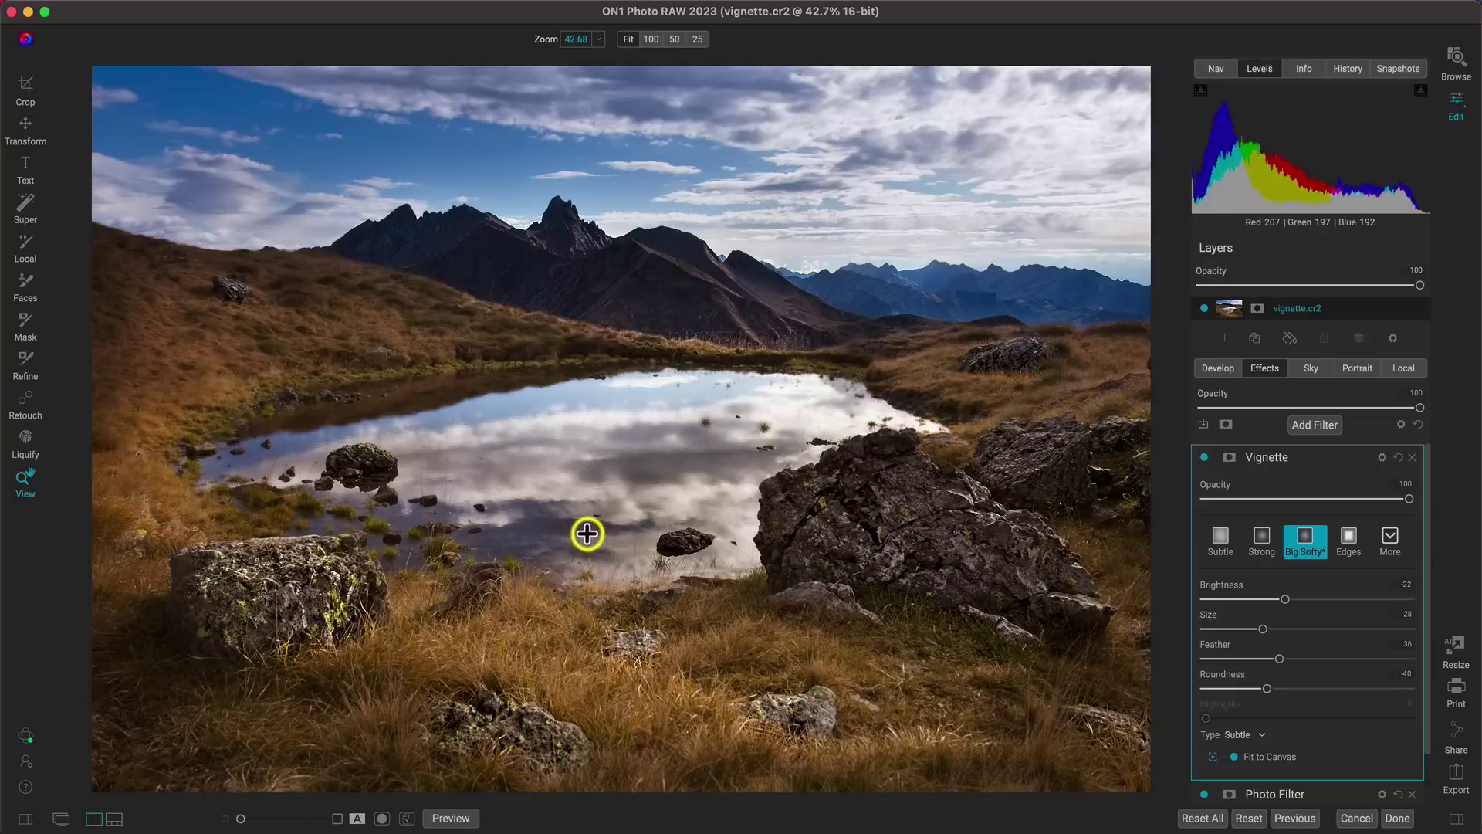
pyautogui.click(599, 503)
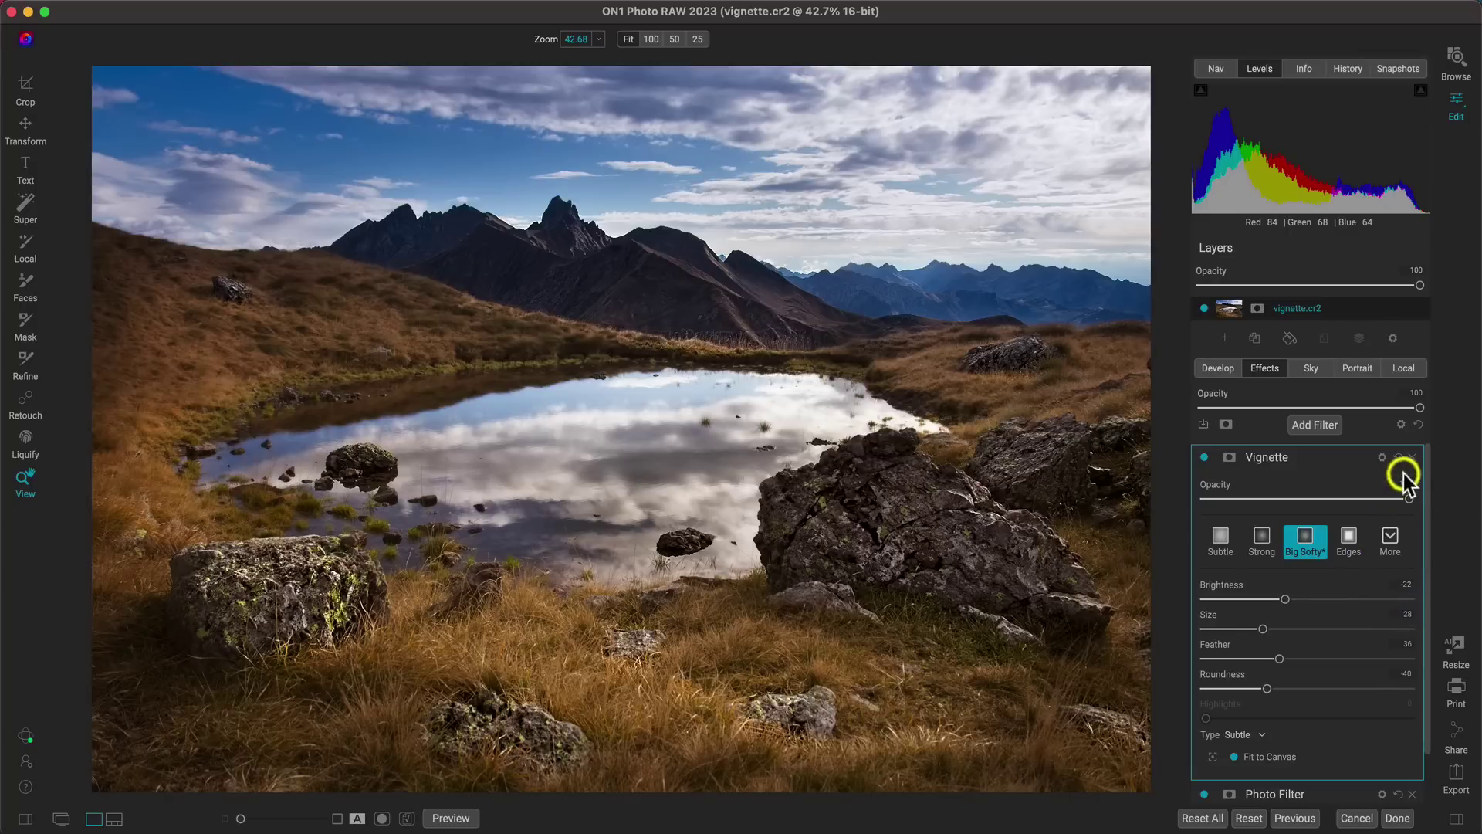
pyautogui.click(1203, 456)
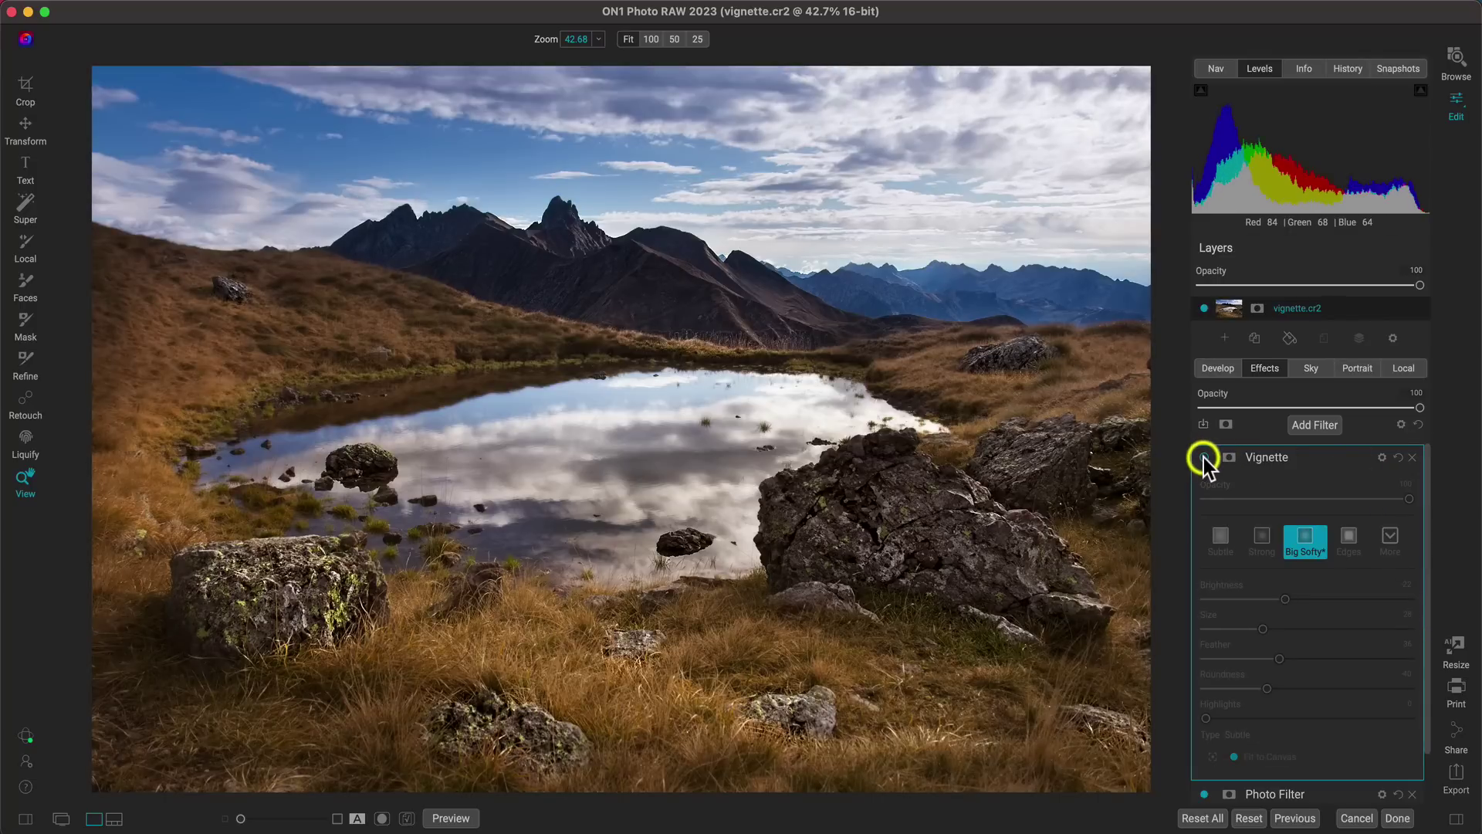
pyautogui.click(1203, 457)
pyautogui.click(1203, 457)
pyautogui.click(1203, 457)
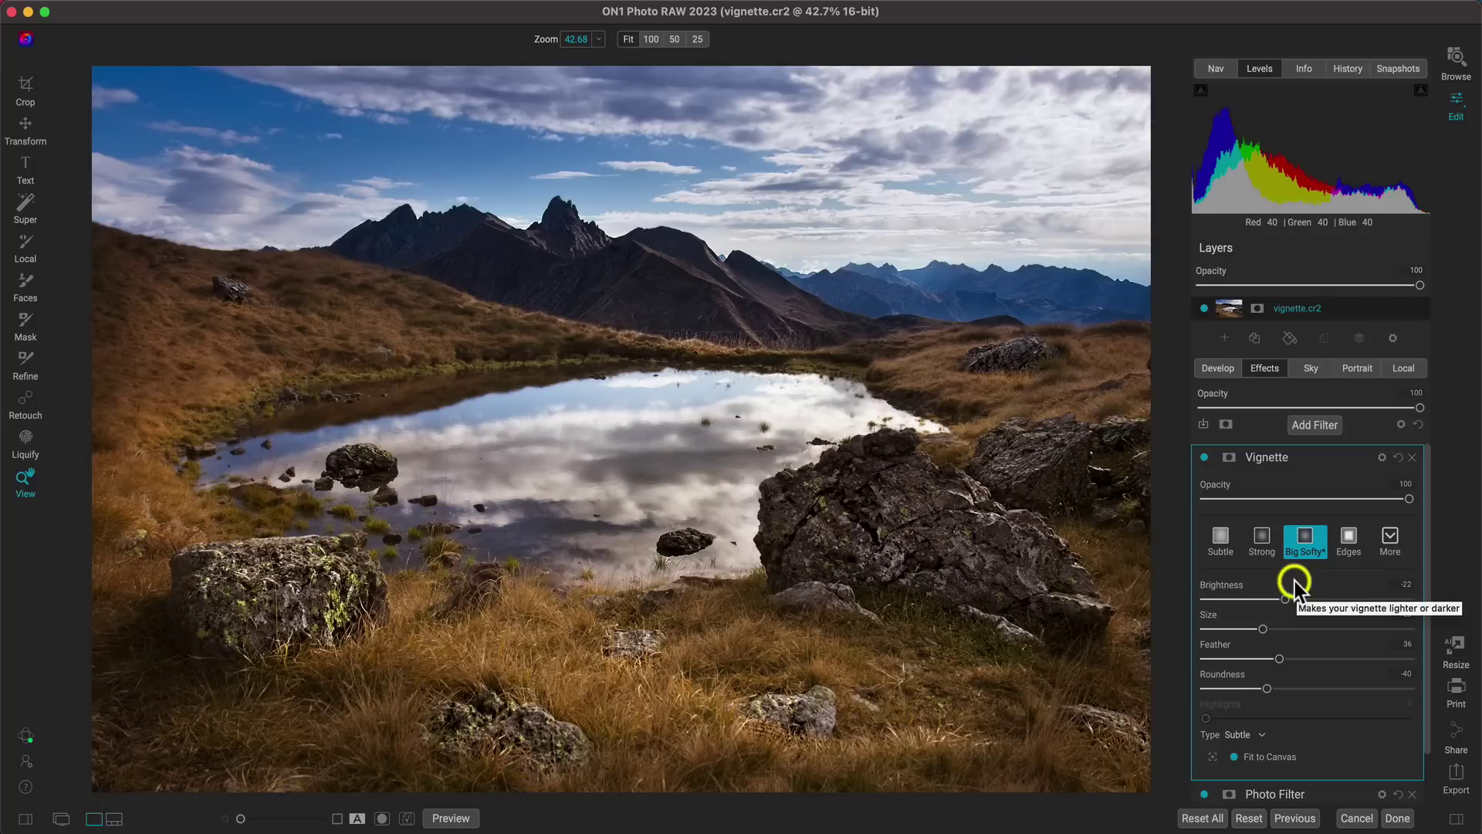
# Switch the vignette to the Edges style and set its Brightness to -50 and Roundness to -86
pyautogui.click(1351, 541)
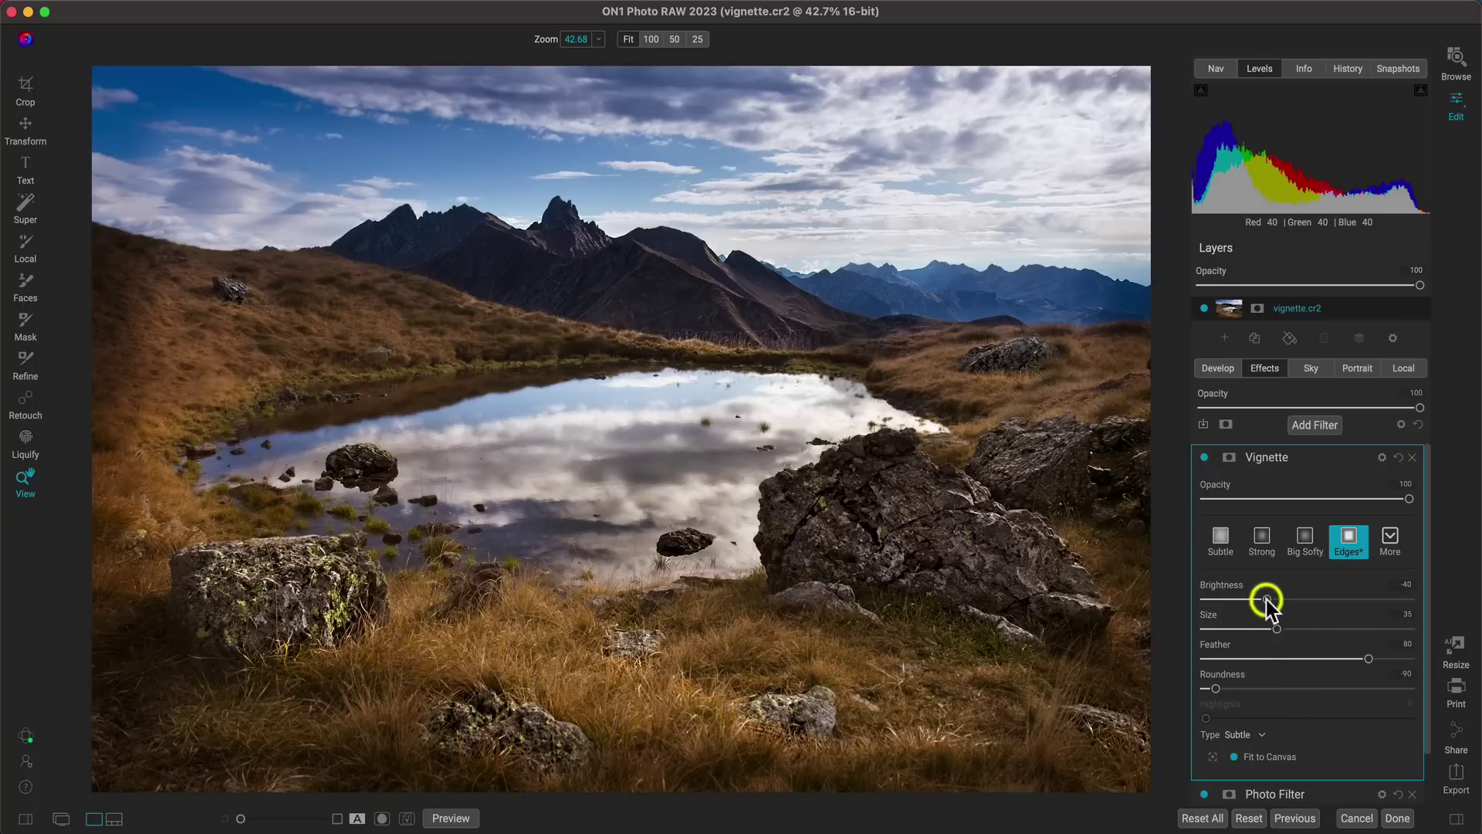
pyautogui.moveTo(1263, 600); pyautogui.dragTo(1193, 594)
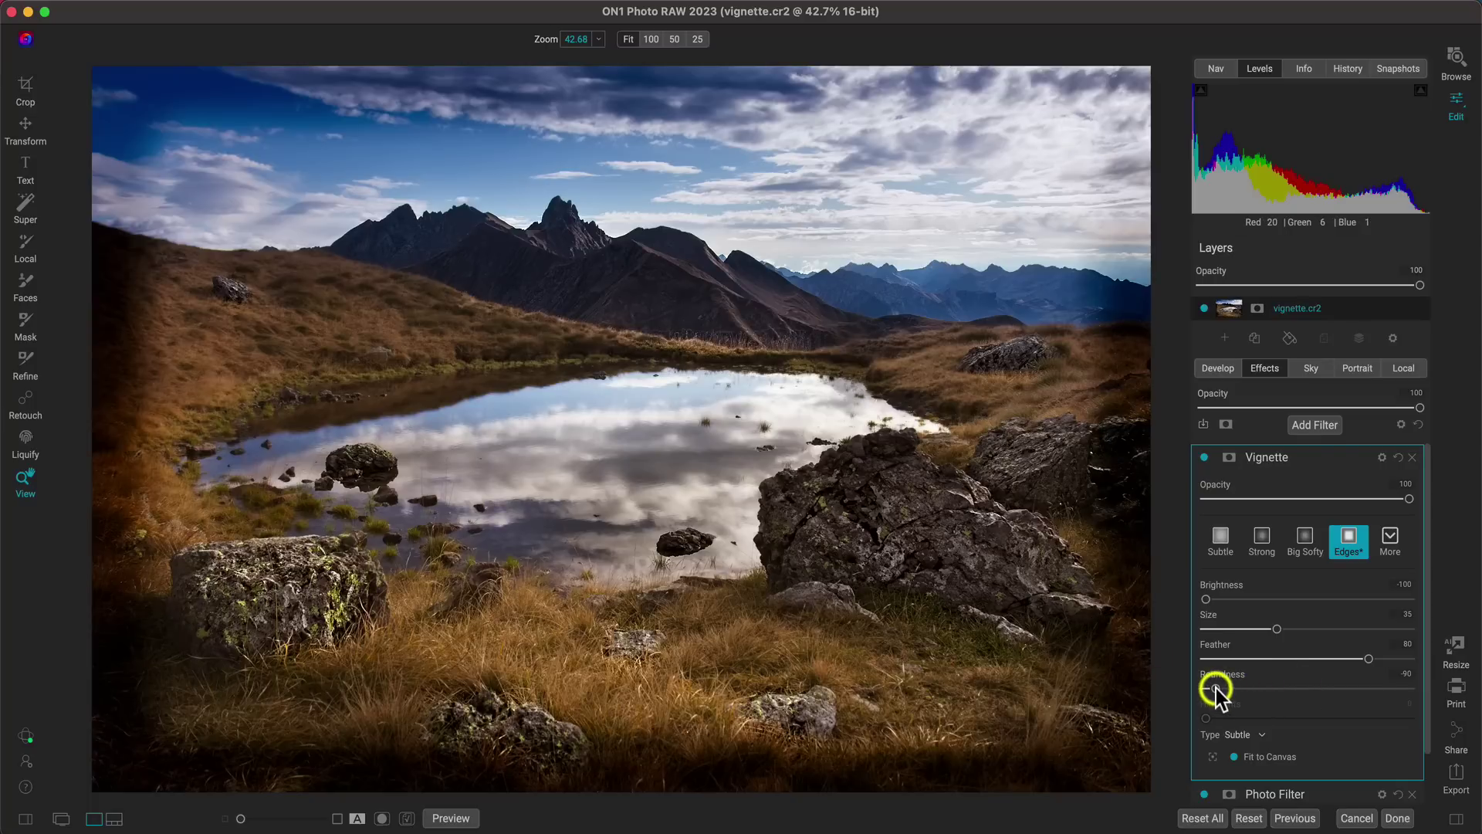
pyautogui.moveTo(1217, 688); pyautogui.dragTo(1218, 687)
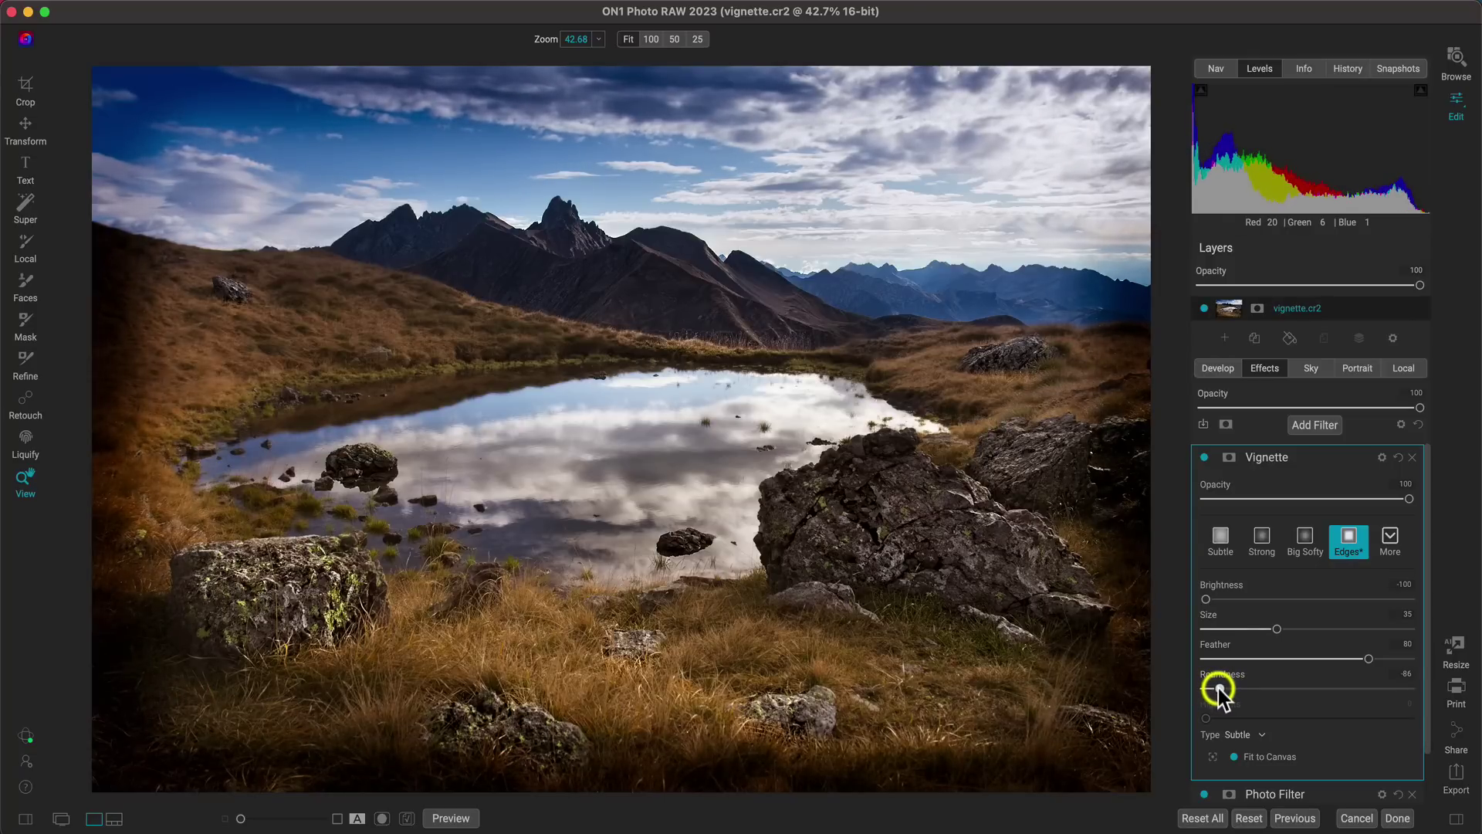
pyautogui.moveTo(1206, 600); pyautogui.dragTo(1255, 602)
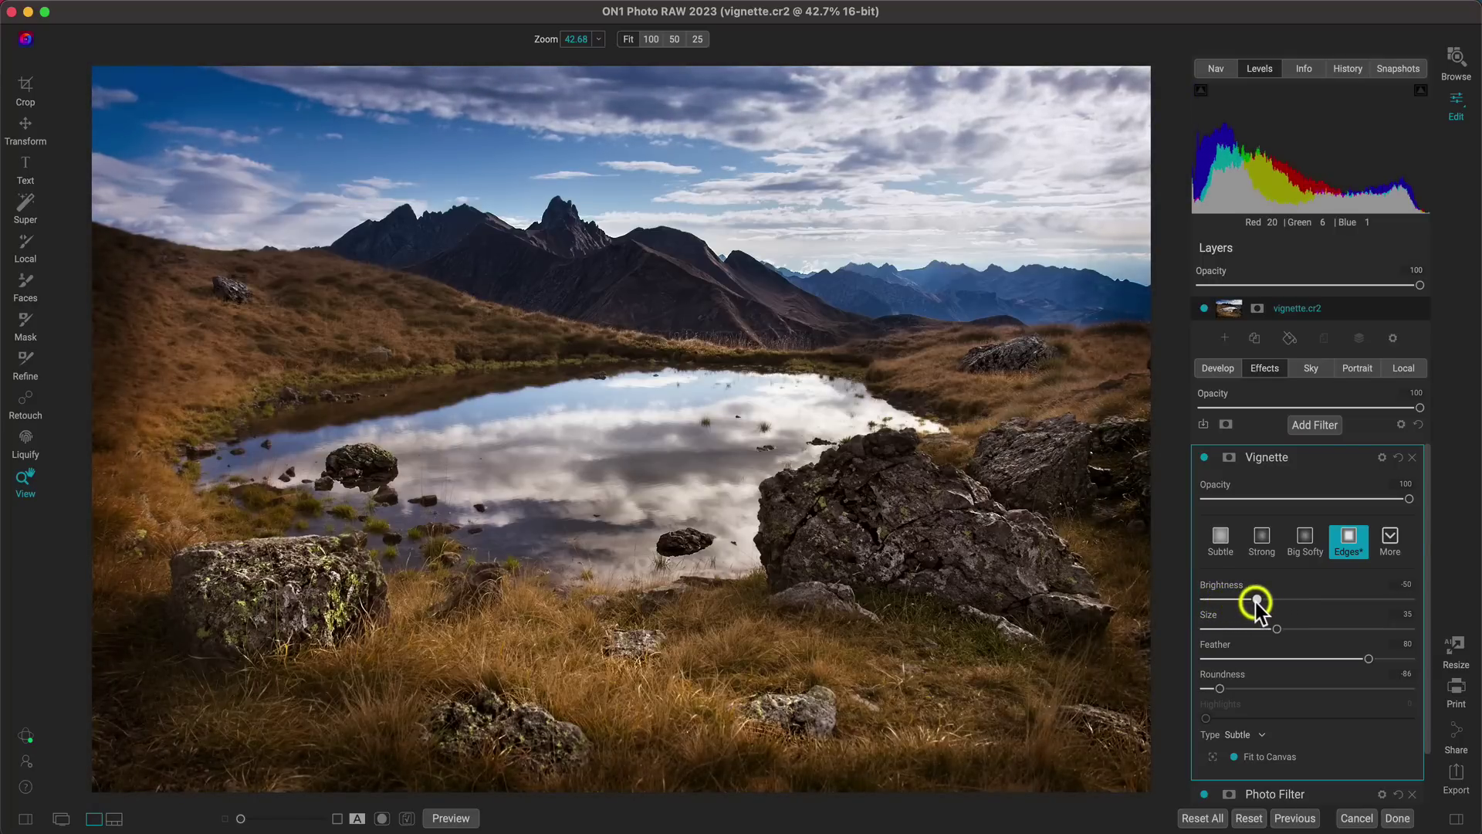
# Add a Borders effect with the White Square border and set its Fit Image to 8
pyautogui.click(1323, 424)
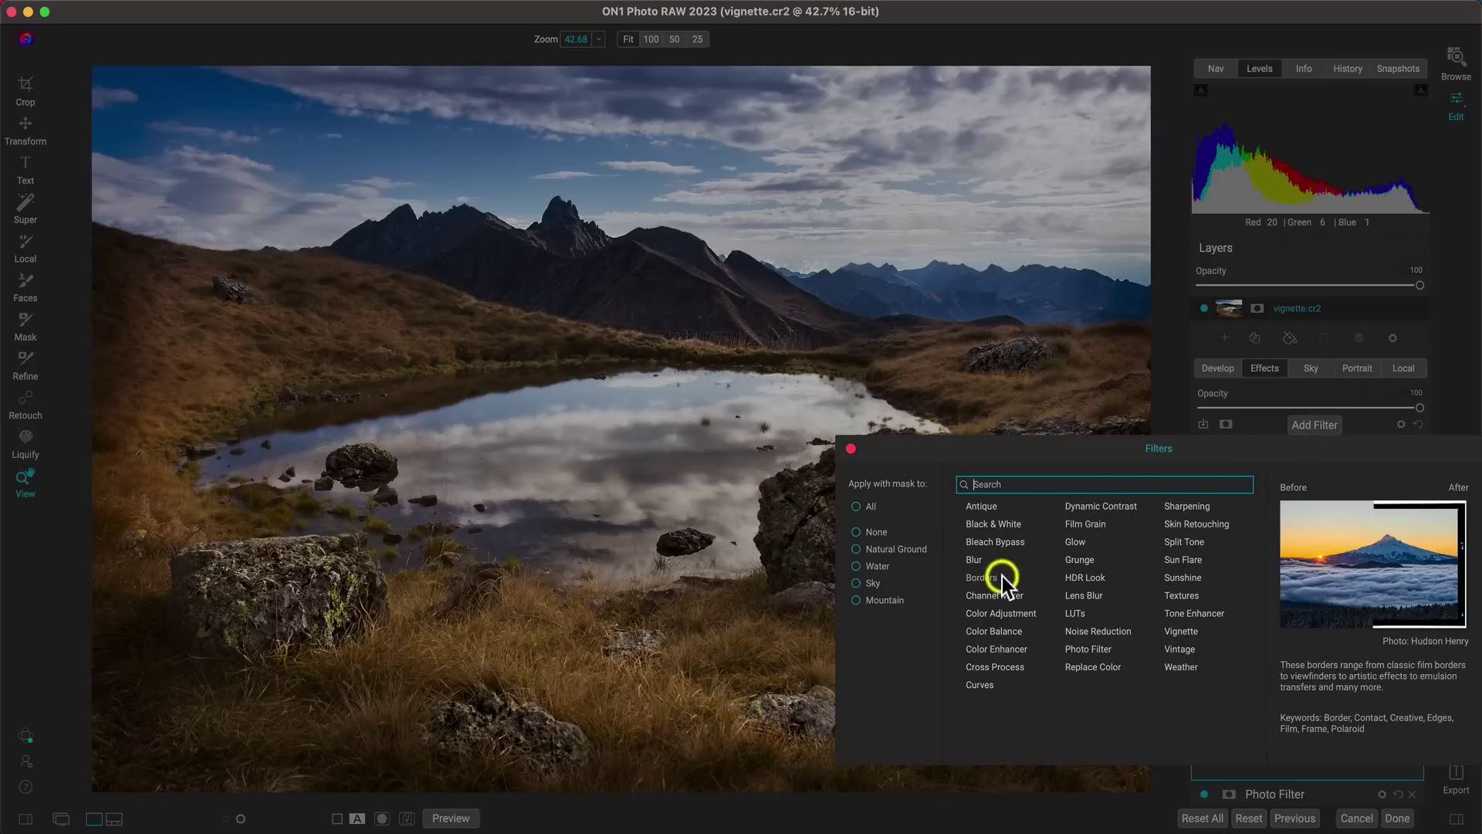
pyautogui.click(982, 577)
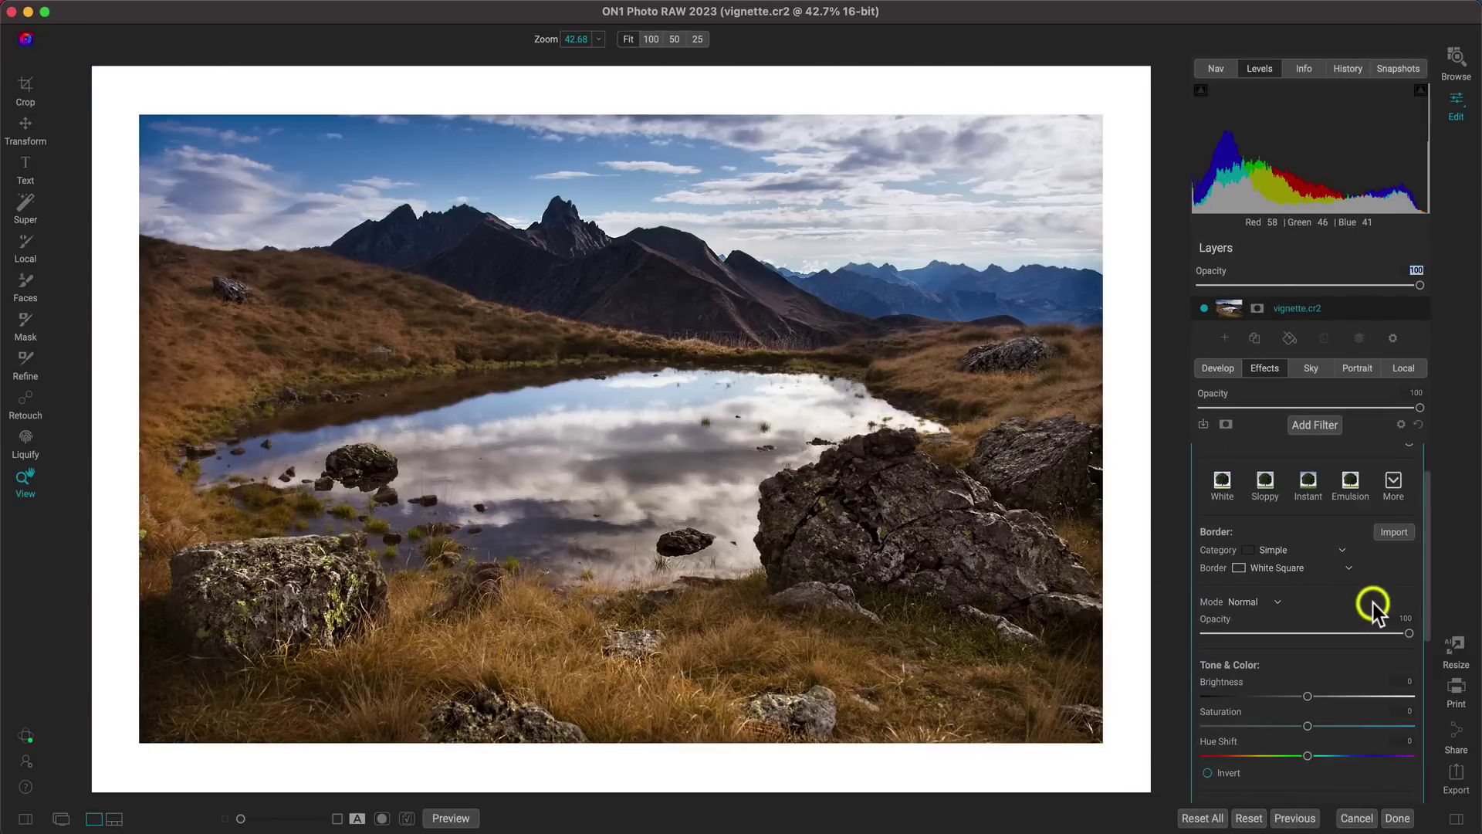
pyautogui.scroll(2, 1351, 619)
pyautogui.scroll(-5, 1351, 609)
pyautogui.scroll(-3, 1350, 596)
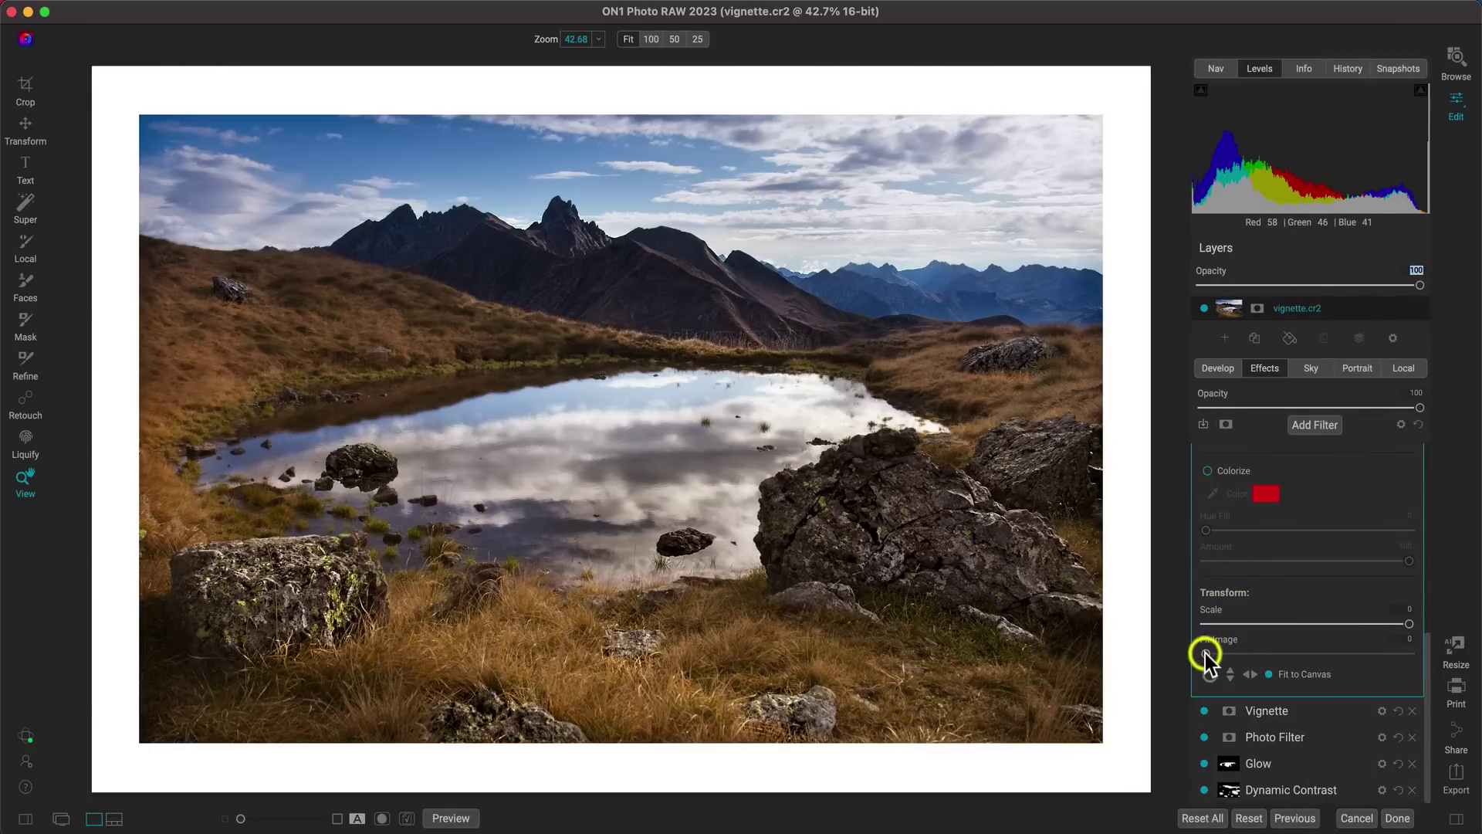
pyautogui.moveTo(1206, 653); pyautogui.dragTo(1295, 669)
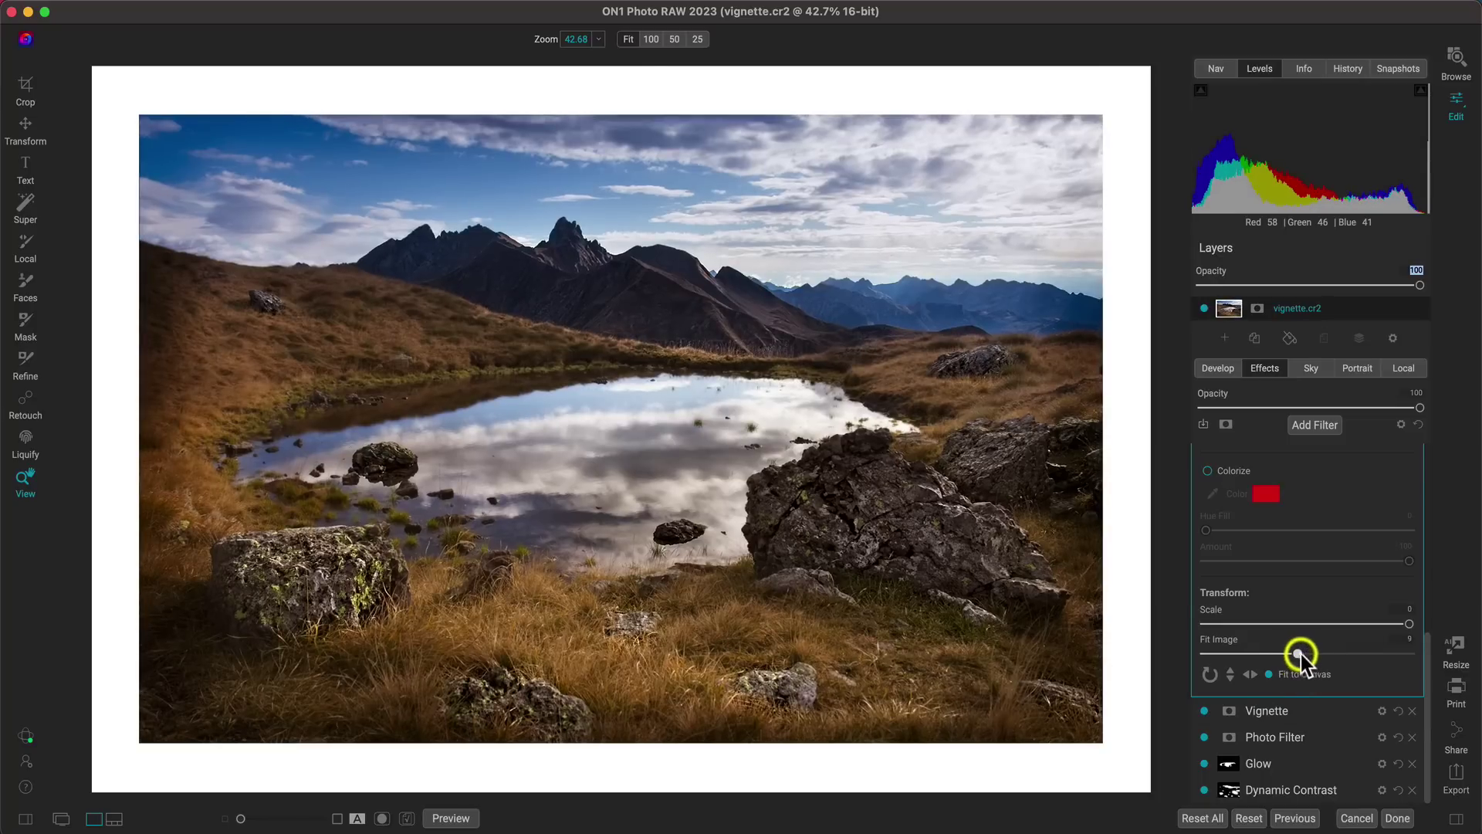
pyautogui.moveTo(1300, 654); pyautogui.dragTo(1290, 655)
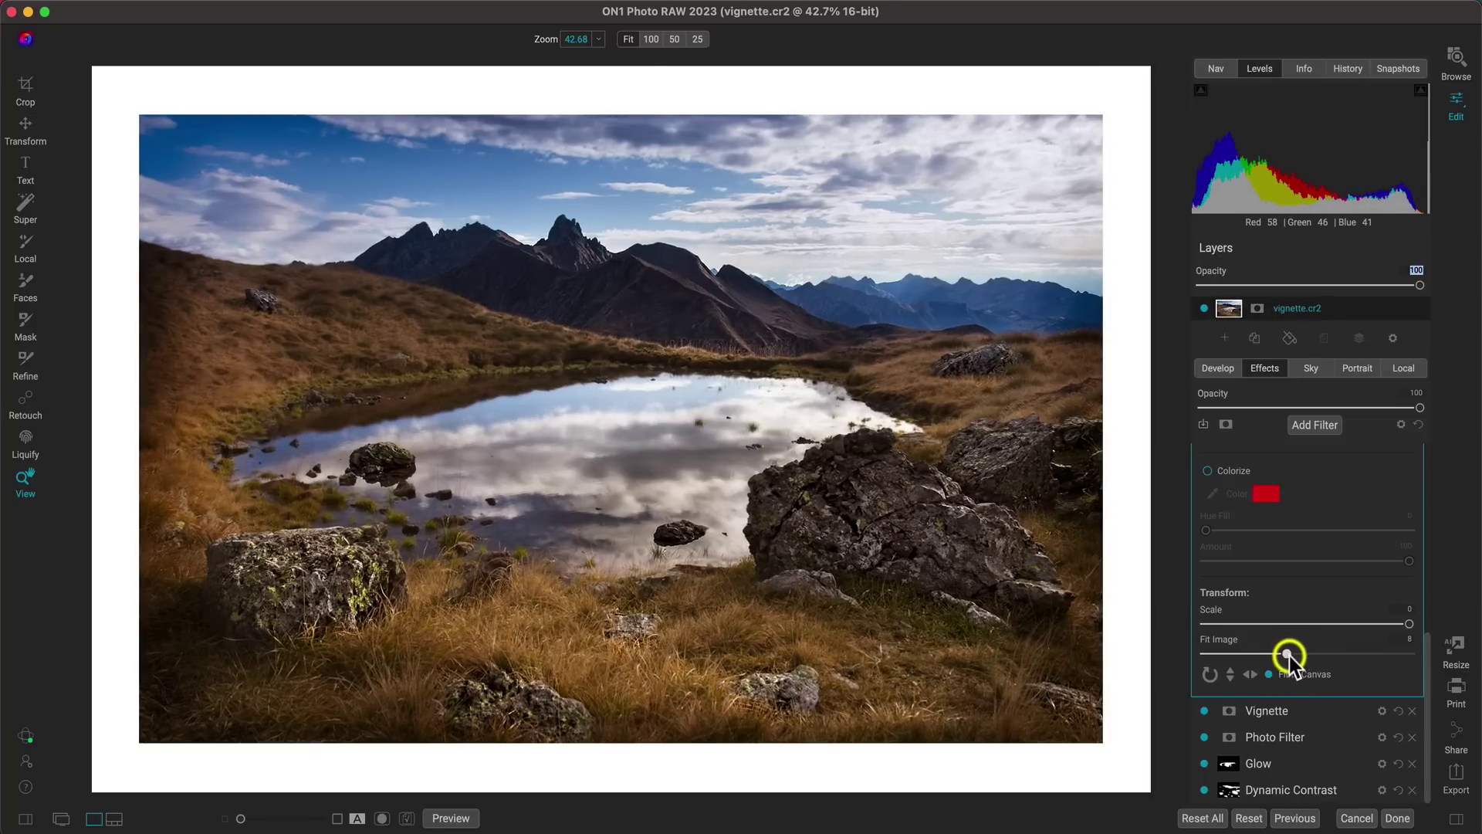
# Return to the Vignette settings below the border and set Brightness to -68 and Size to 50
pyautogui.scroll(8, 1327, 610)
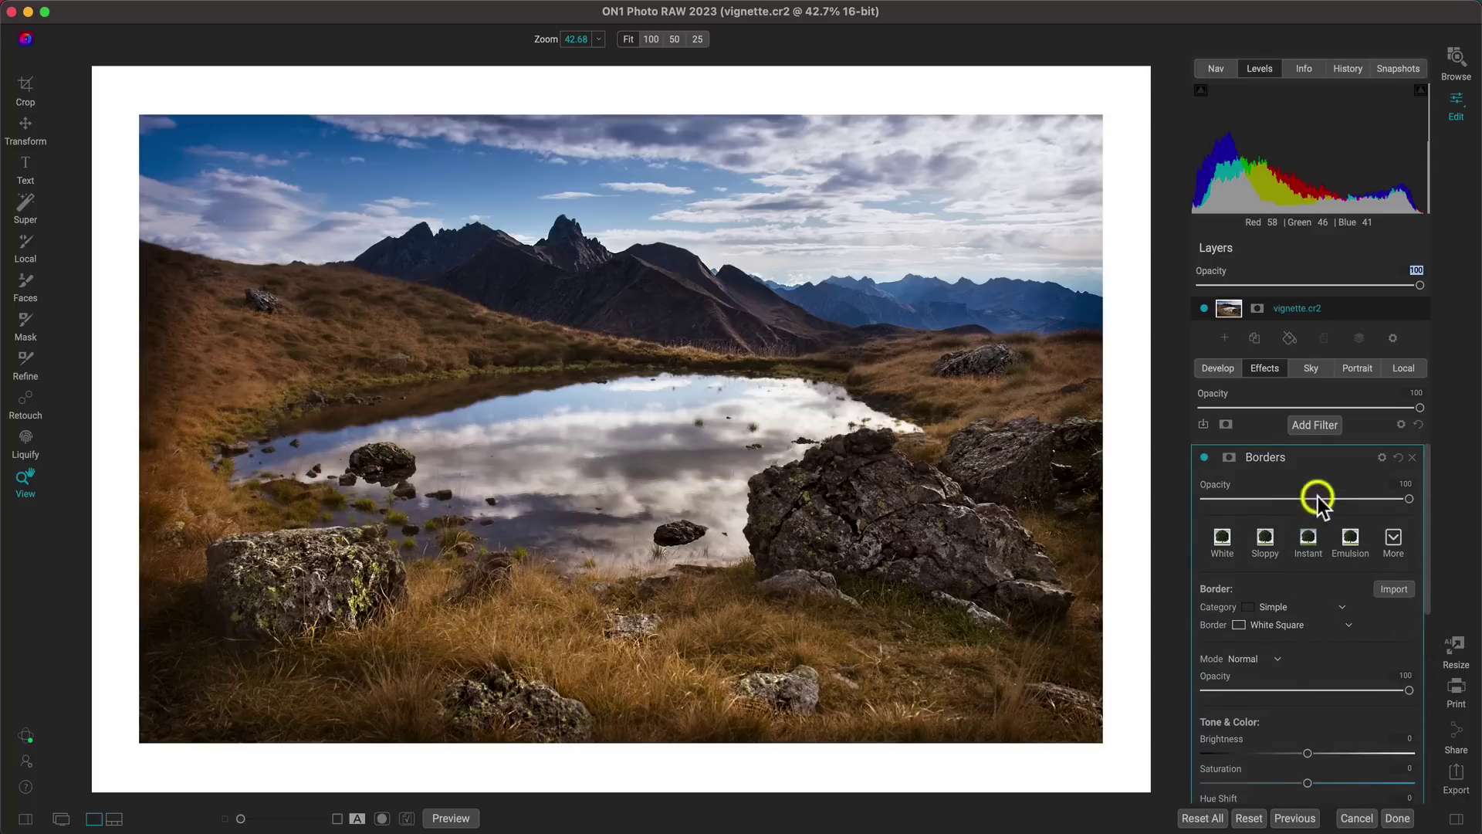
pyautogui.click(1364, 455)
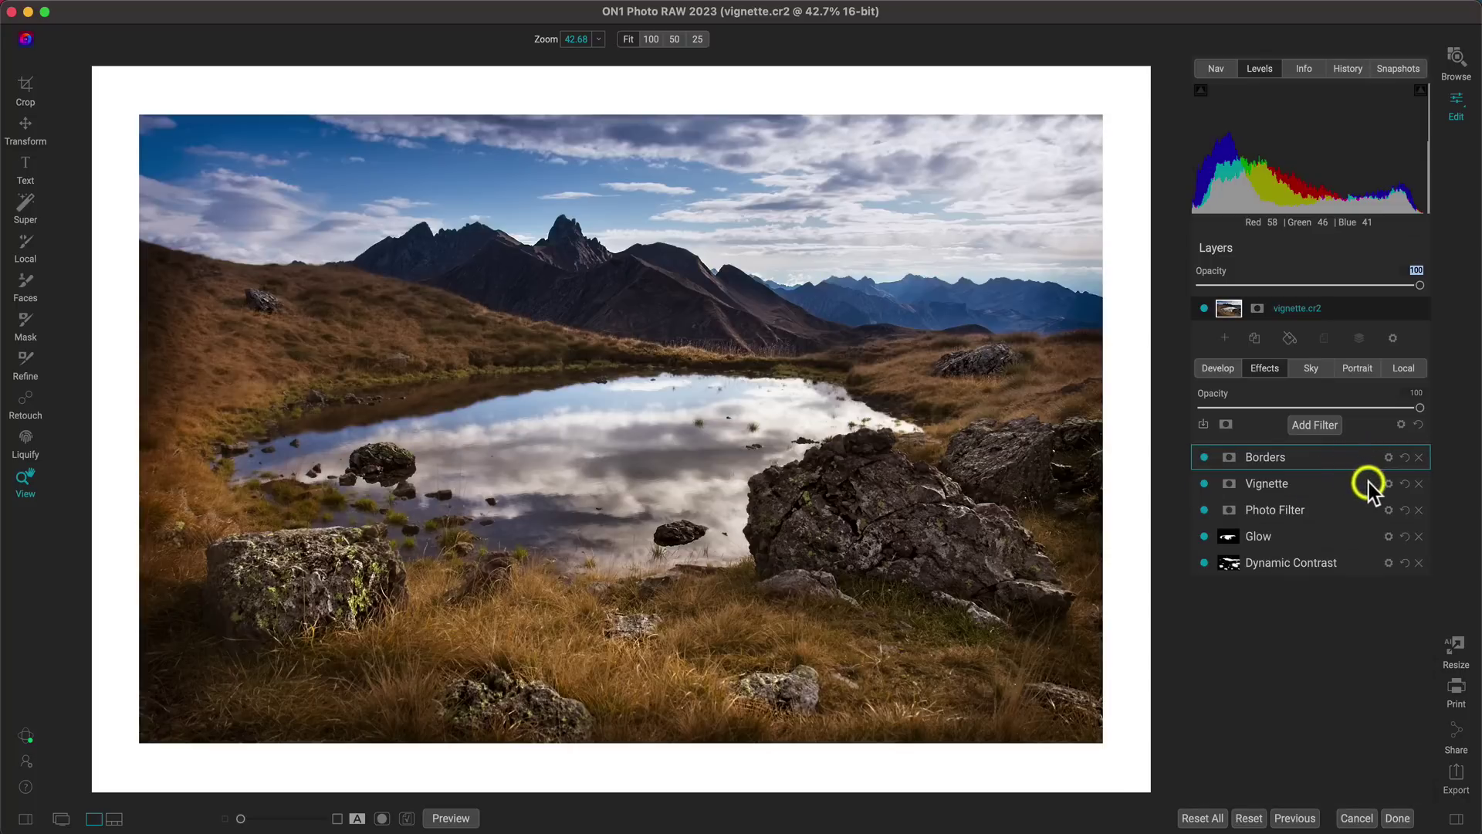
pyautogui.click(1369, 485)
pyautogui.scroll(-2, 1301, 604)
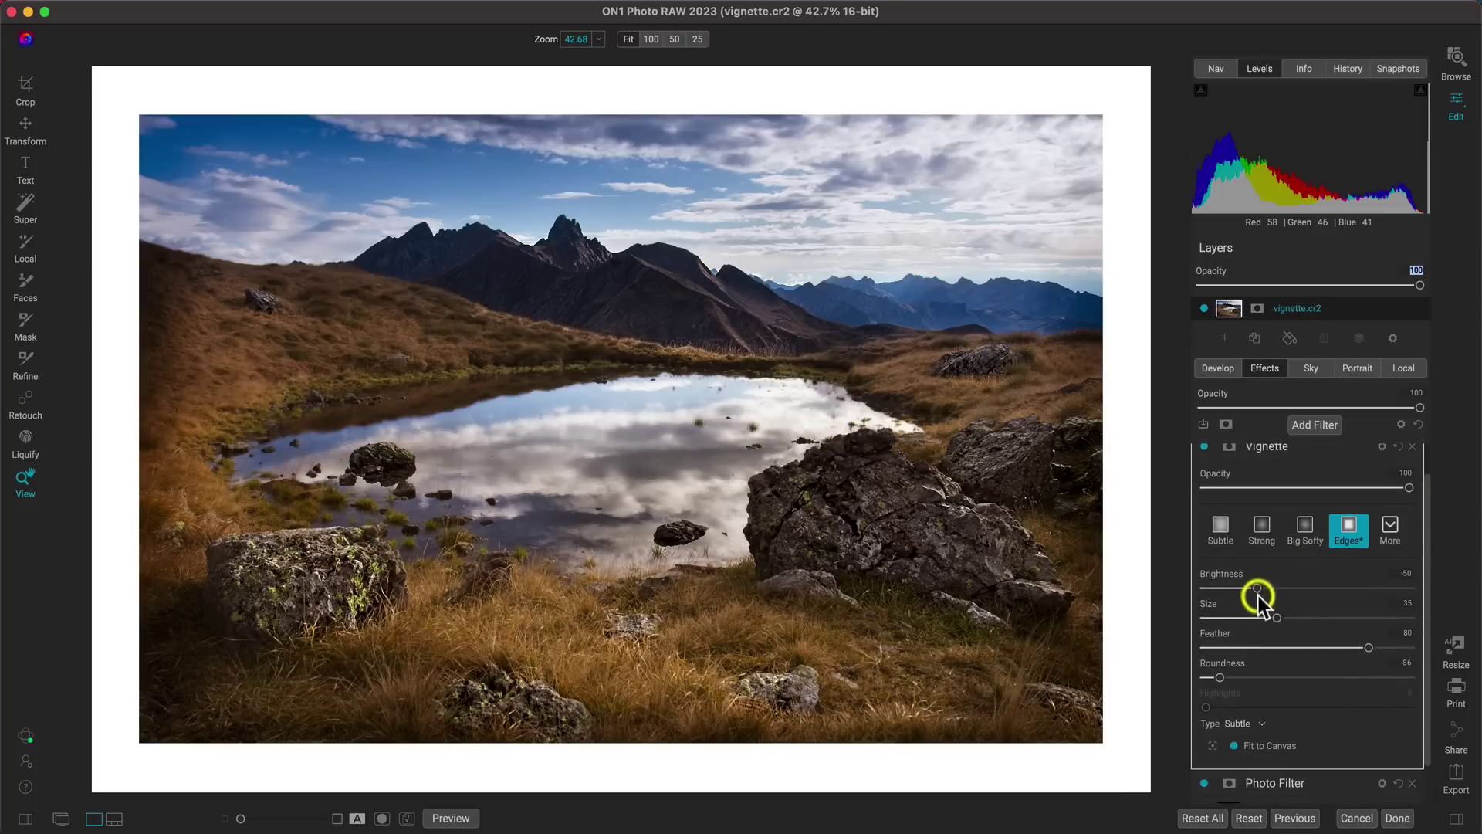
pyautogui.moveTo(1258, 589)
pyautogui.mouseDown()
pyautogui.moveTo(1244, 588)
pyautogui.moveTo(1276, 588)
pyautogui.mouseUp()
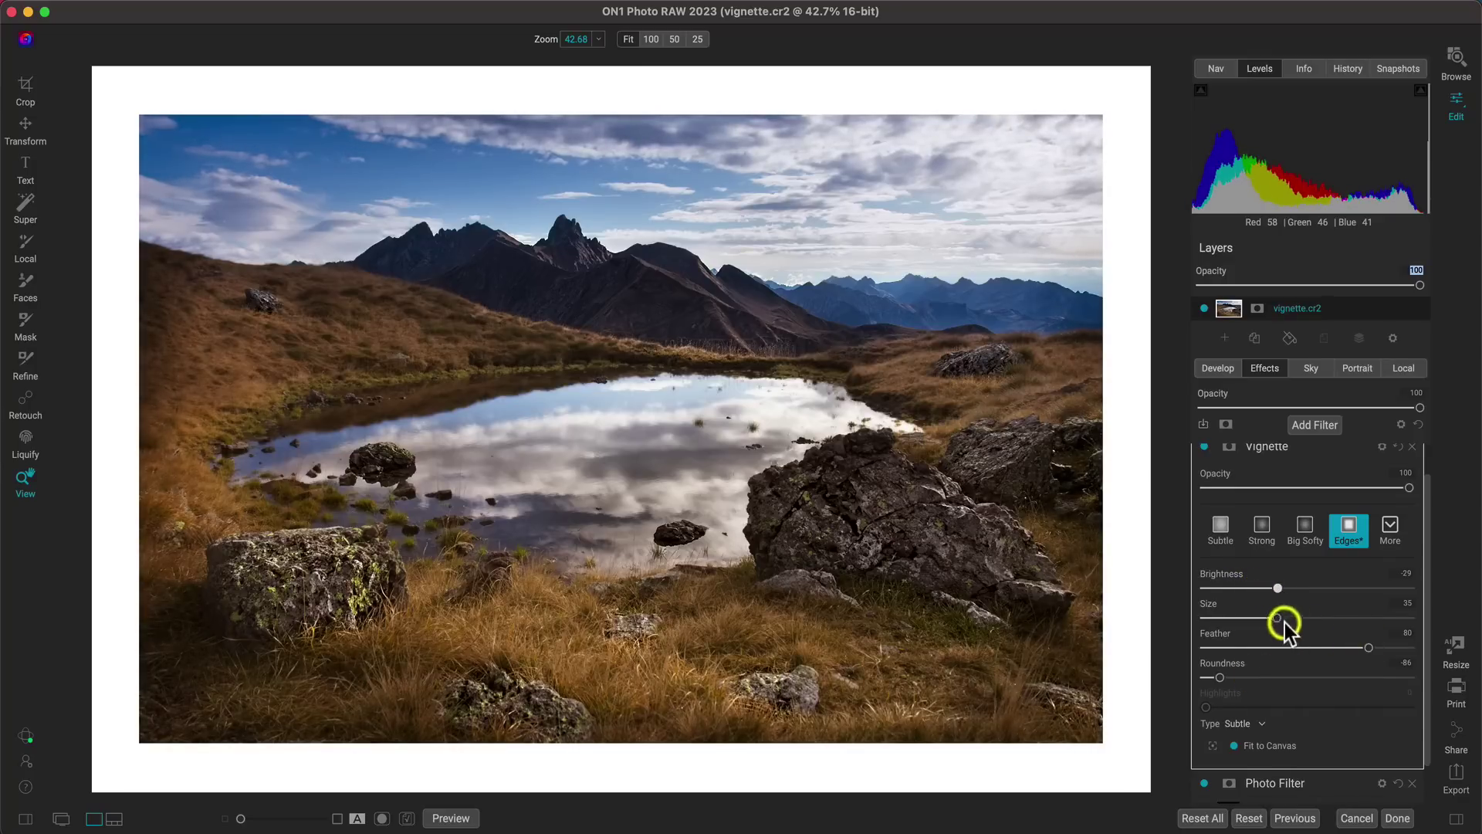
pyautogui.moveTo(1277, 619); pyautogui.dragTo(1233, 589)
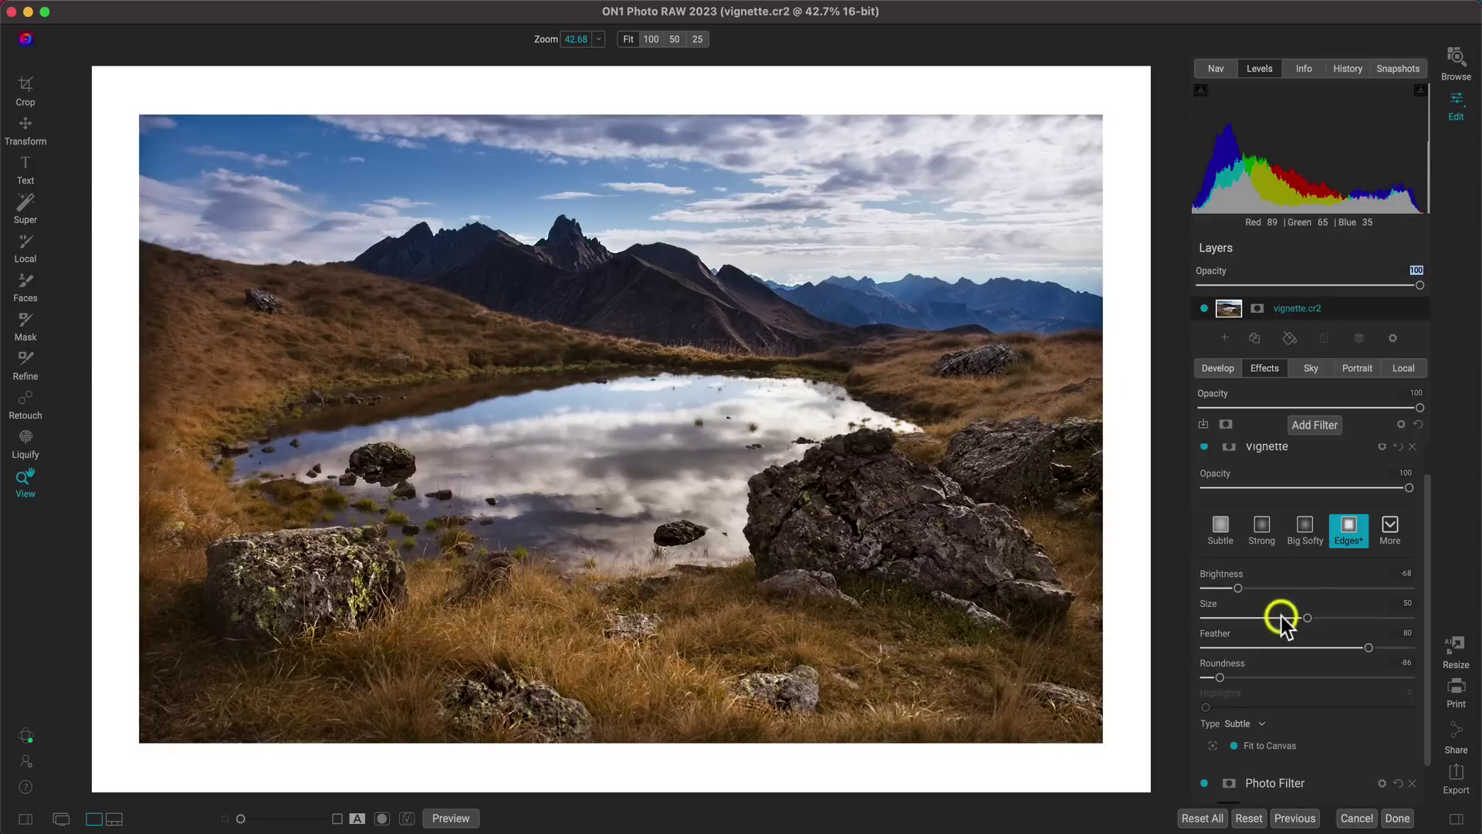
# Compare the edited photo with the original, and check it with and without the border and the vignette
pyautogui.scroll(1, 1281, 616)
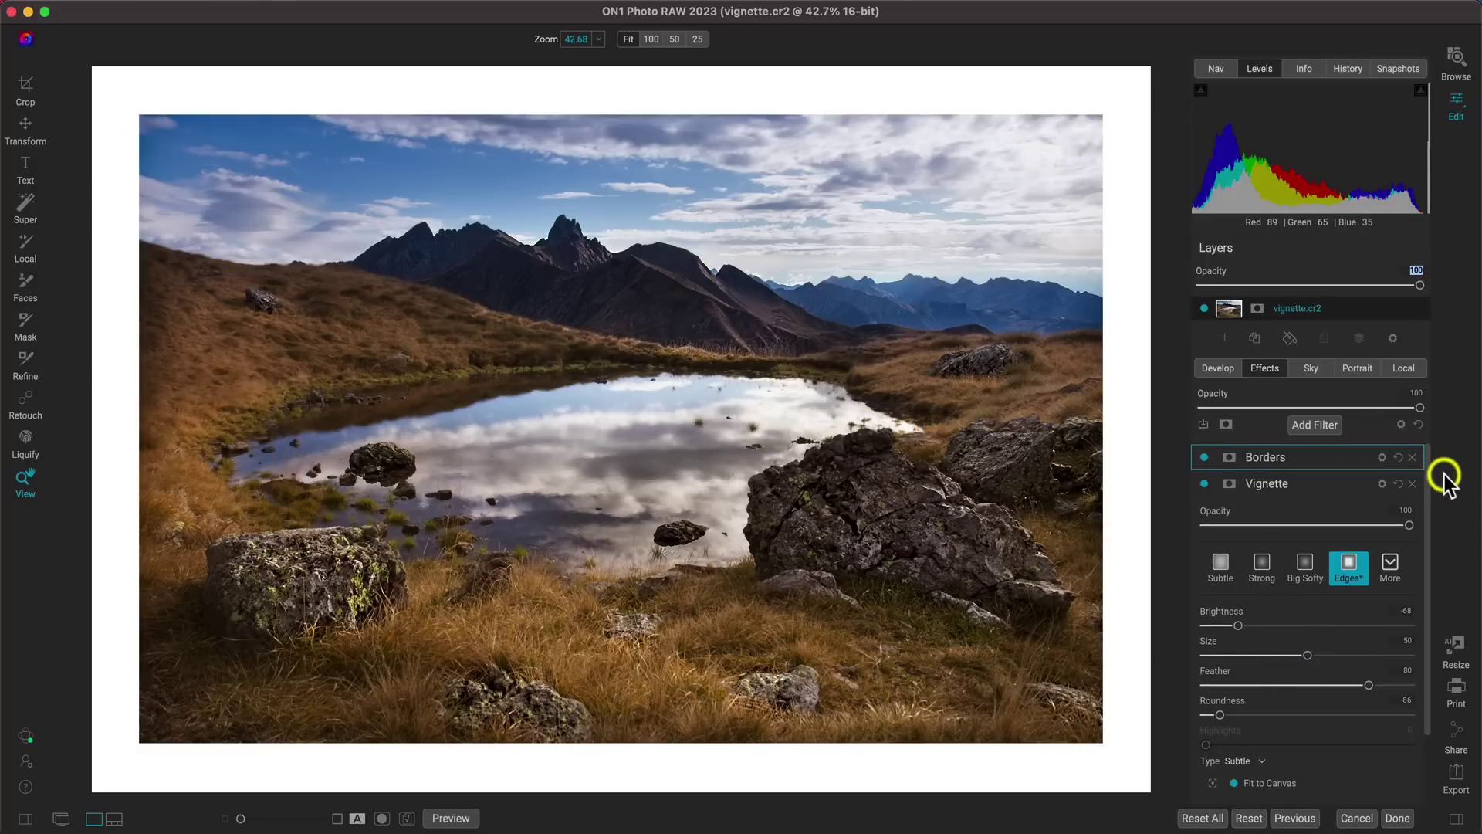
pyautogui.press('super+p')
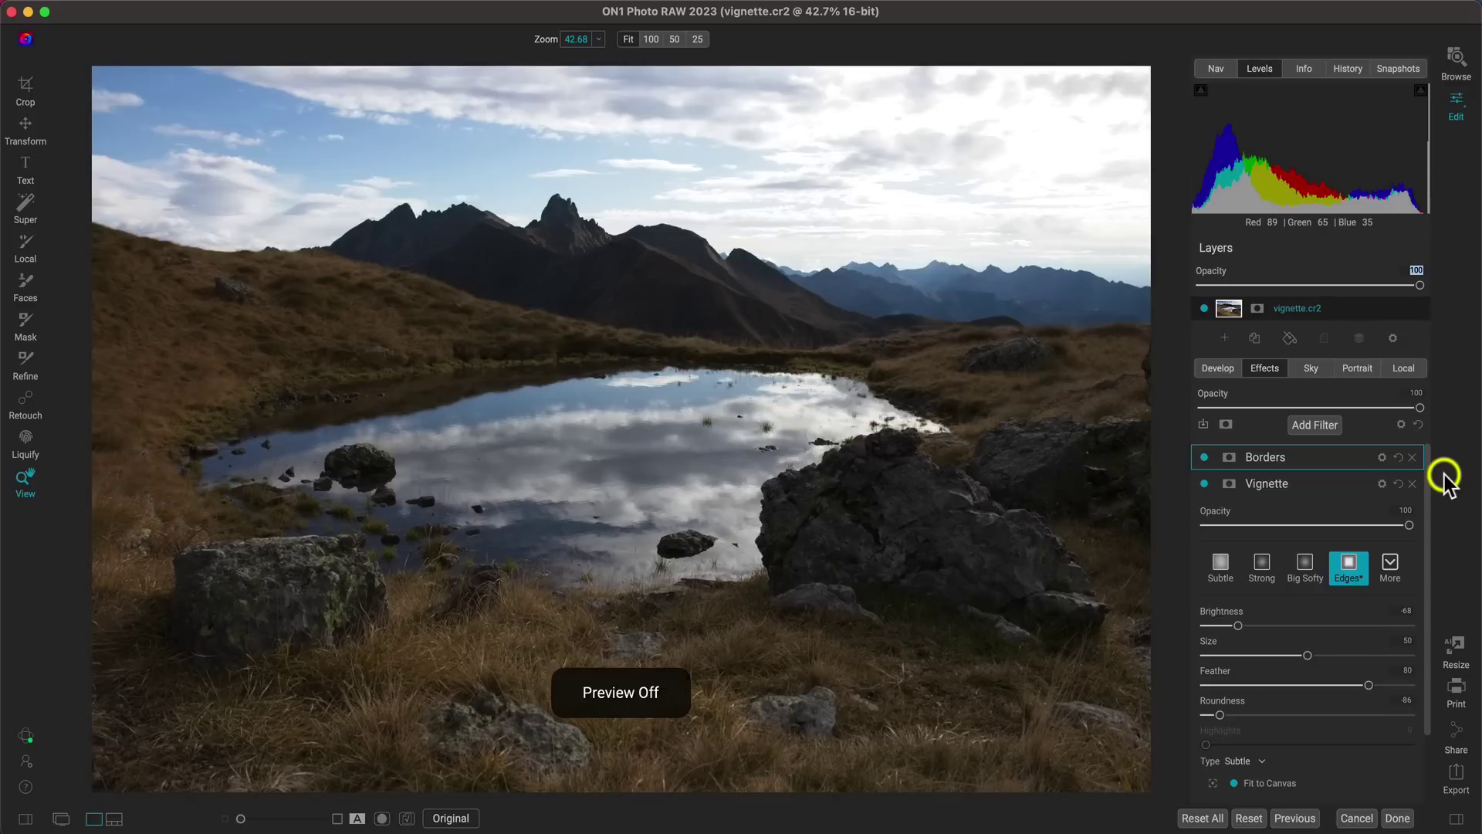
pyautogui.press('super+p')
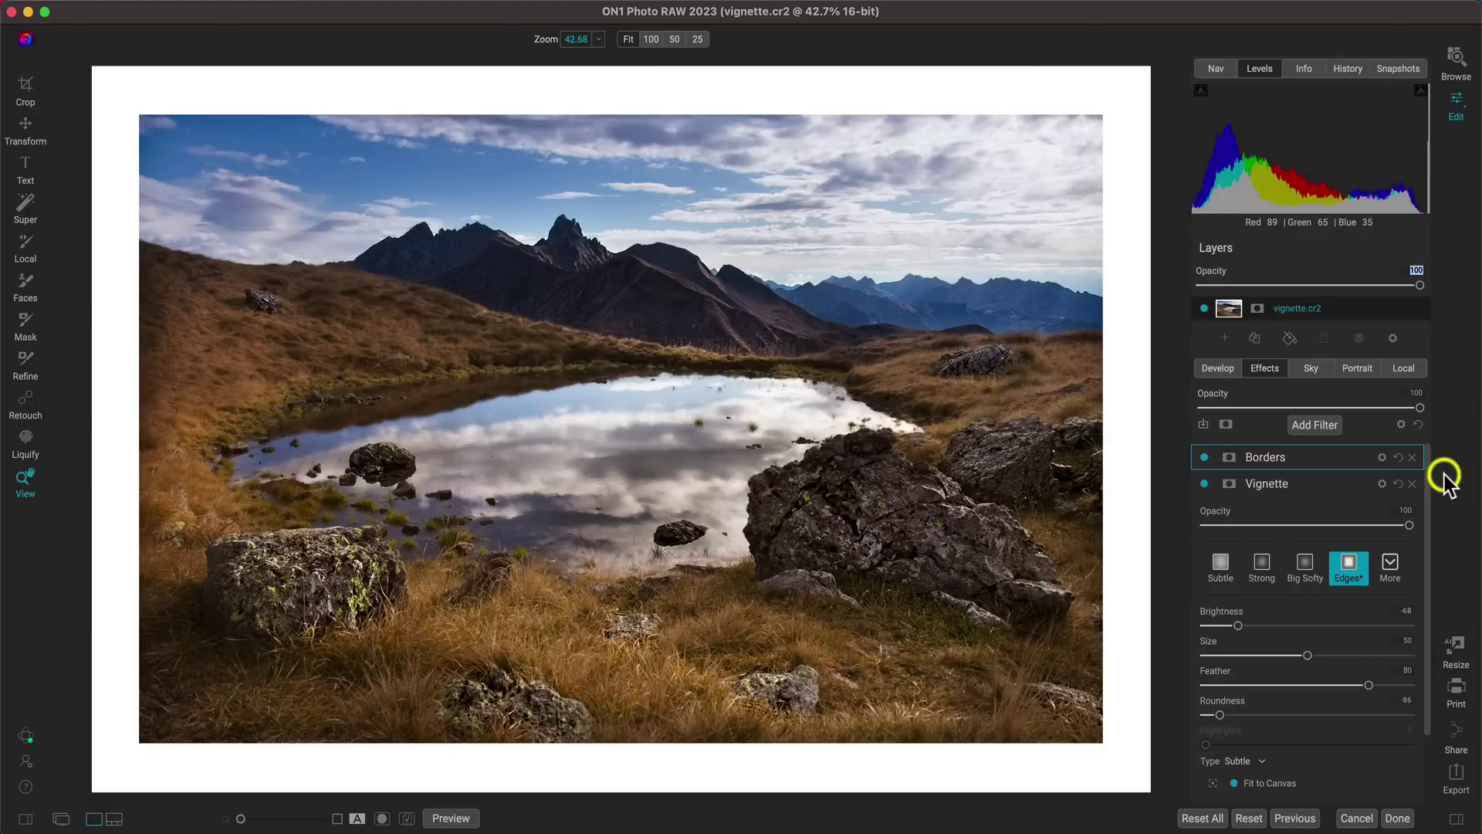
pyautogui.click(1205, 458)
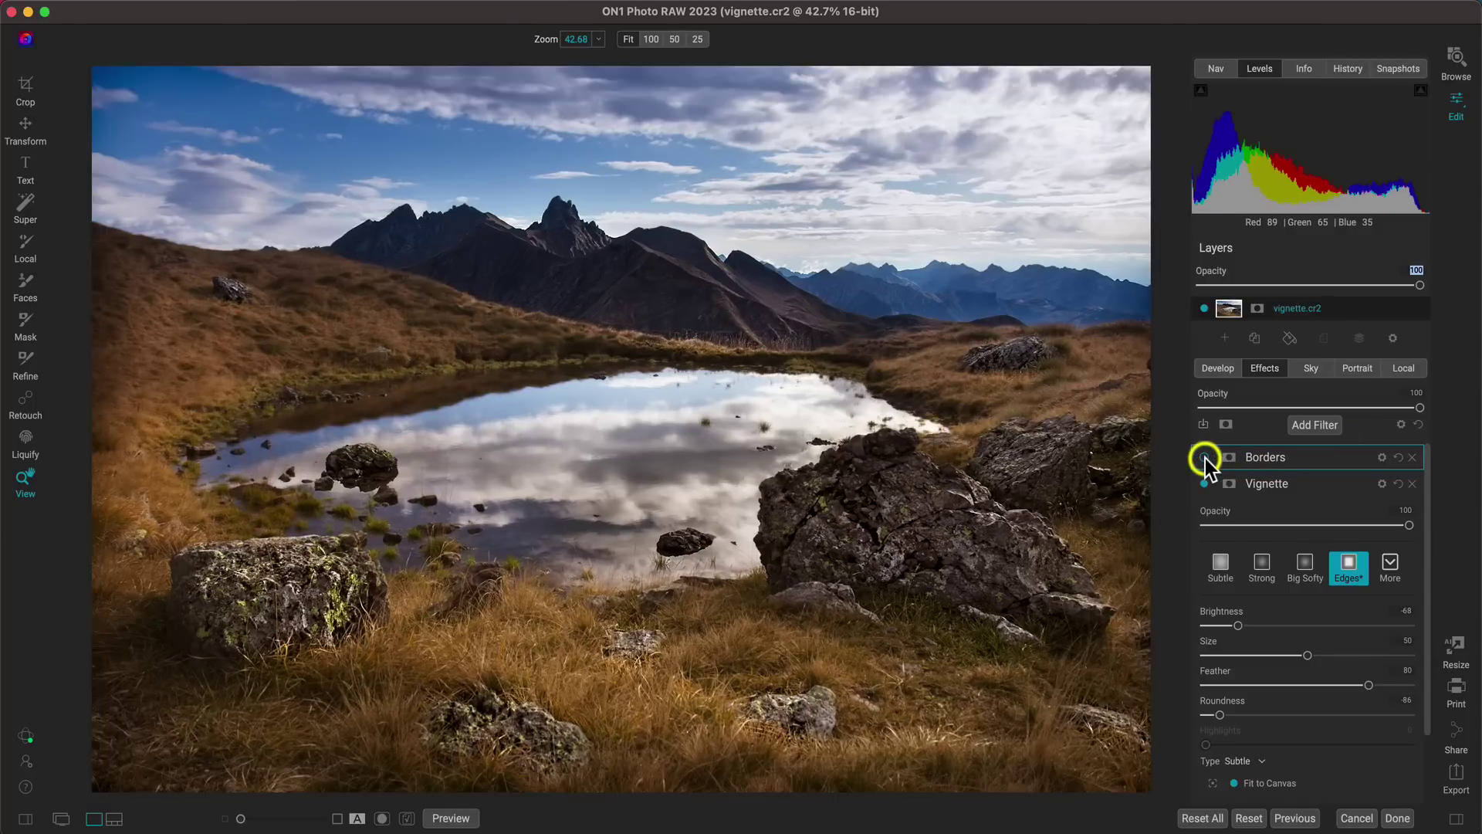
pyautogui.click(1205, 458)
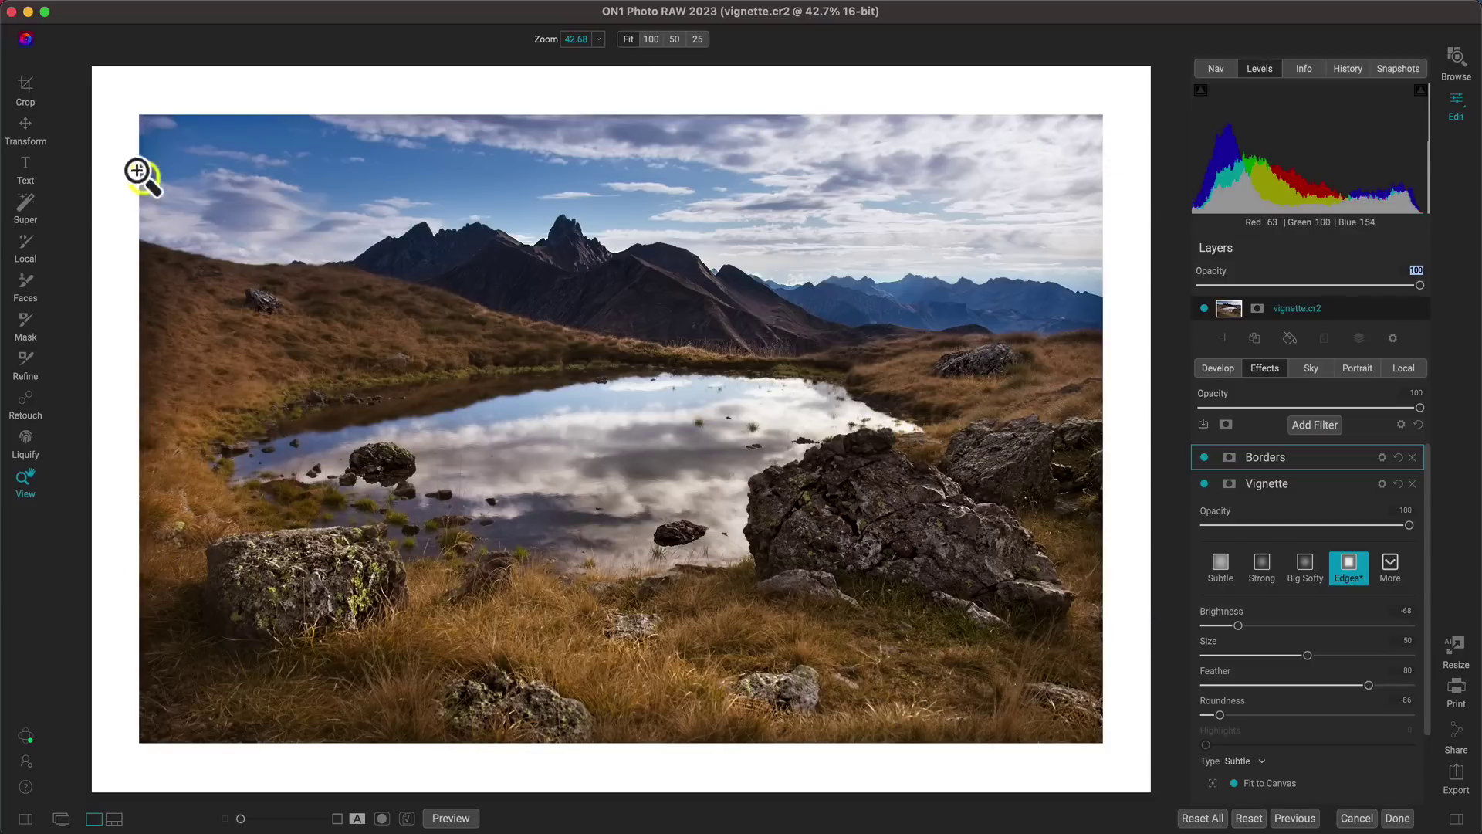
pyautogui.click(1204, 484)
pyautogui.click(1204, 484)
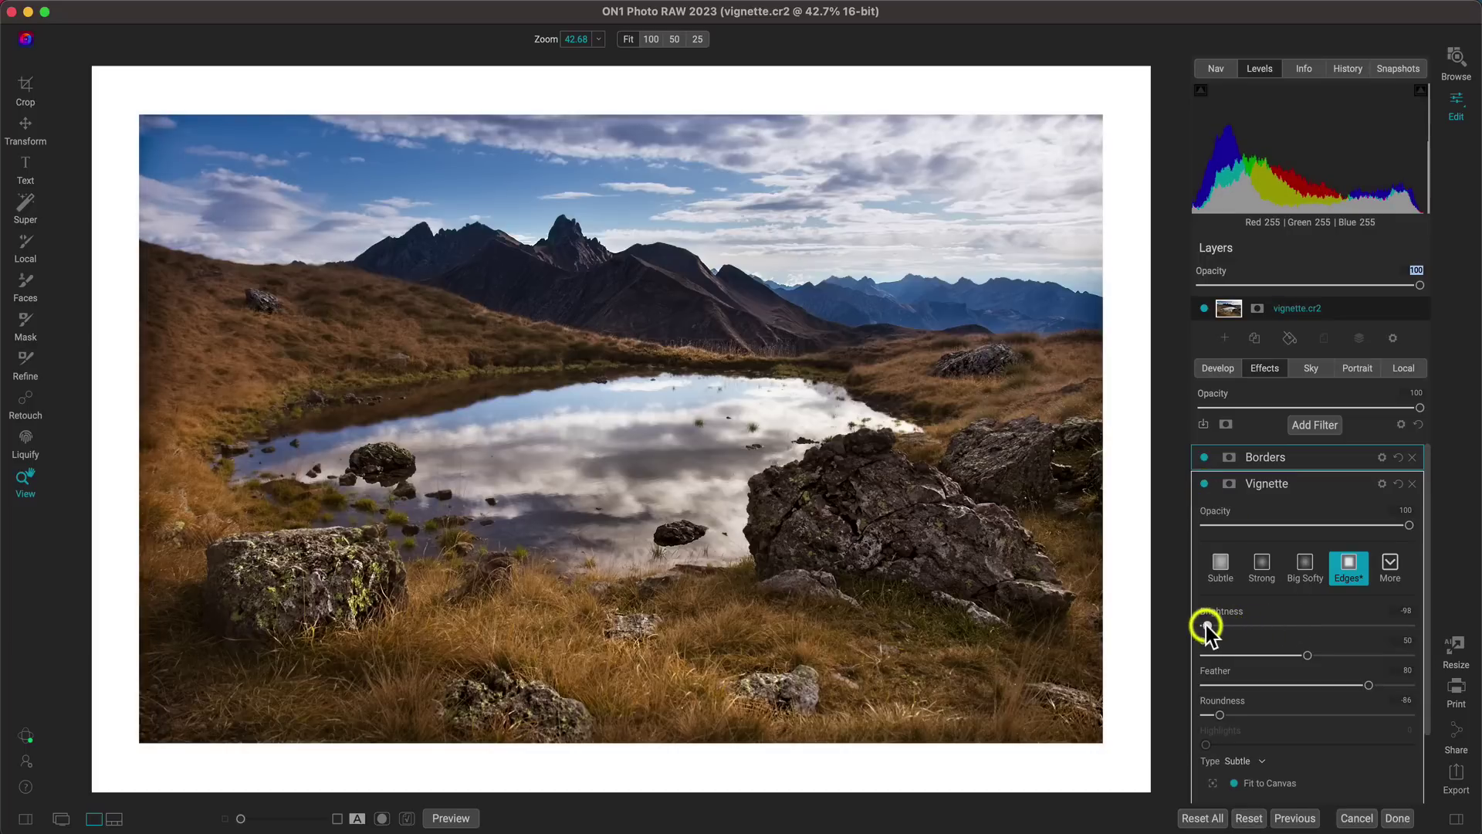
# Set the vignette's Brightness to -100, Size to 45 and Roundness to -90, and compare the photo with and without it
pyautogui.moveTo(1226, 626)
pyautogui.mouseDown()
pyautogui.moveTo(1281, 629)
pyautogui.moveTo(1198, 631)
pyautogui.mouseUp()
pyautogui.moveTo(1305, 655)
pyautogui.mouseDown()
pyautogui.moveTo(1277, 655)
pyautogui.moveTo(1295, 655)
pyautogui.mouseUp()
pyautogui.moveTo(1222, 712); pyautogui.dragTo(1215, 712)
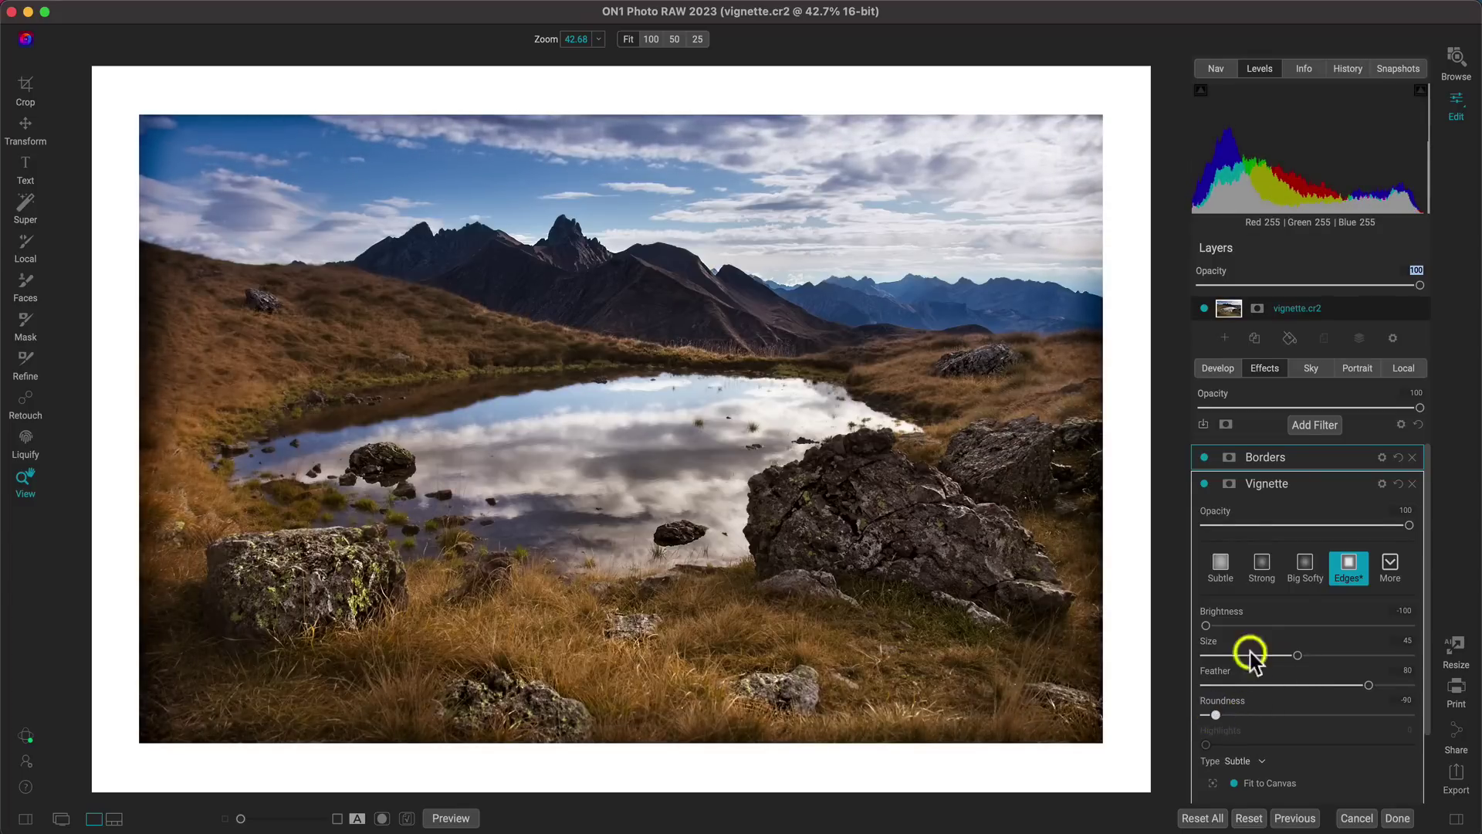
pyautogui.click(1202, 486)
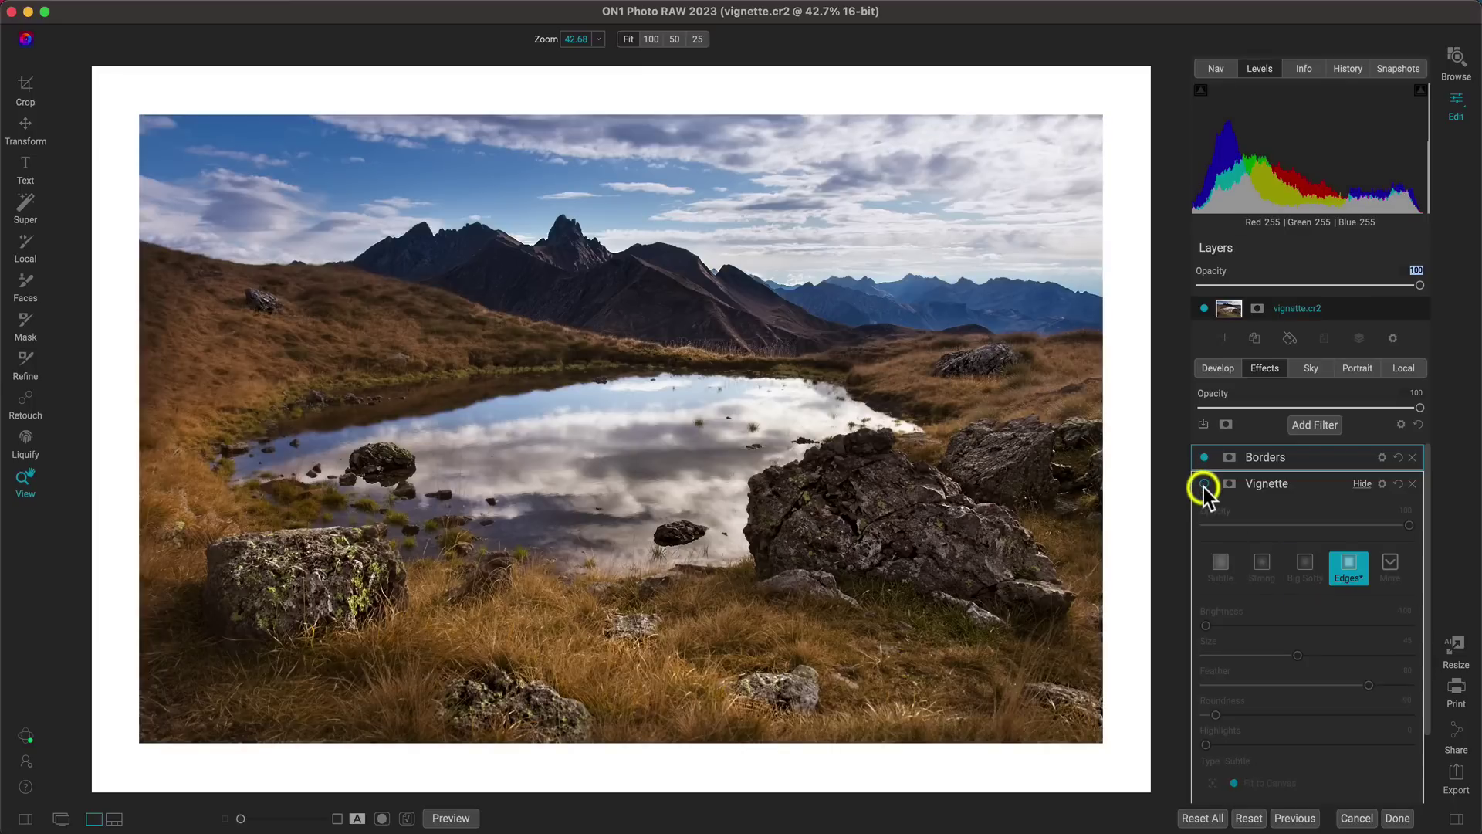
pyautogui.click(1204, 485)
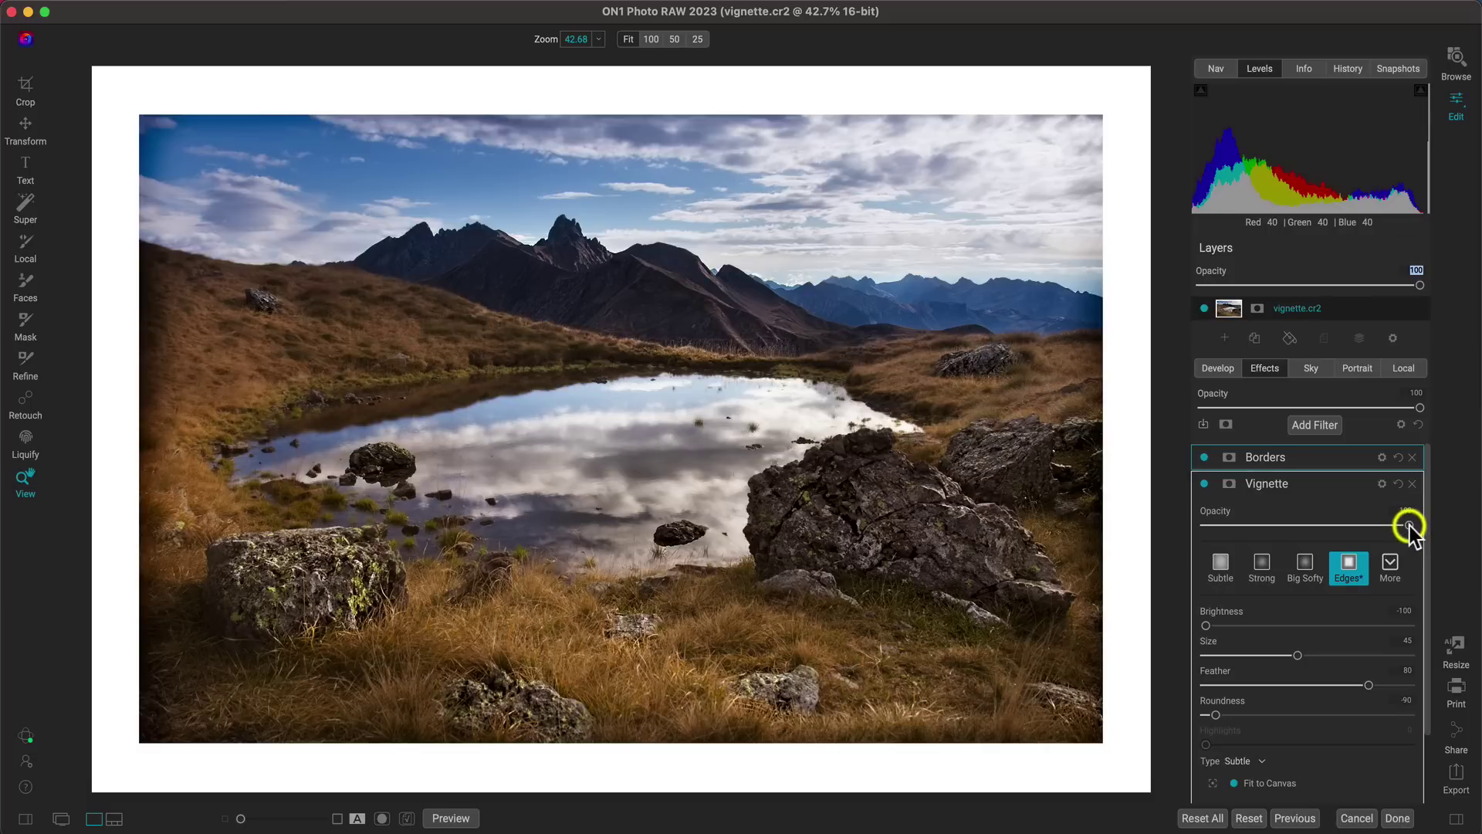
# Reduce the vignette's Opacity to 59 and compare the finished photo with the original
pyautogui.moveTo(1410, 525); pyautogui.dragTo(1271, 531)
pyautogui.moveTo(1217, 535); pyautogui.dragTo(1324, 526)
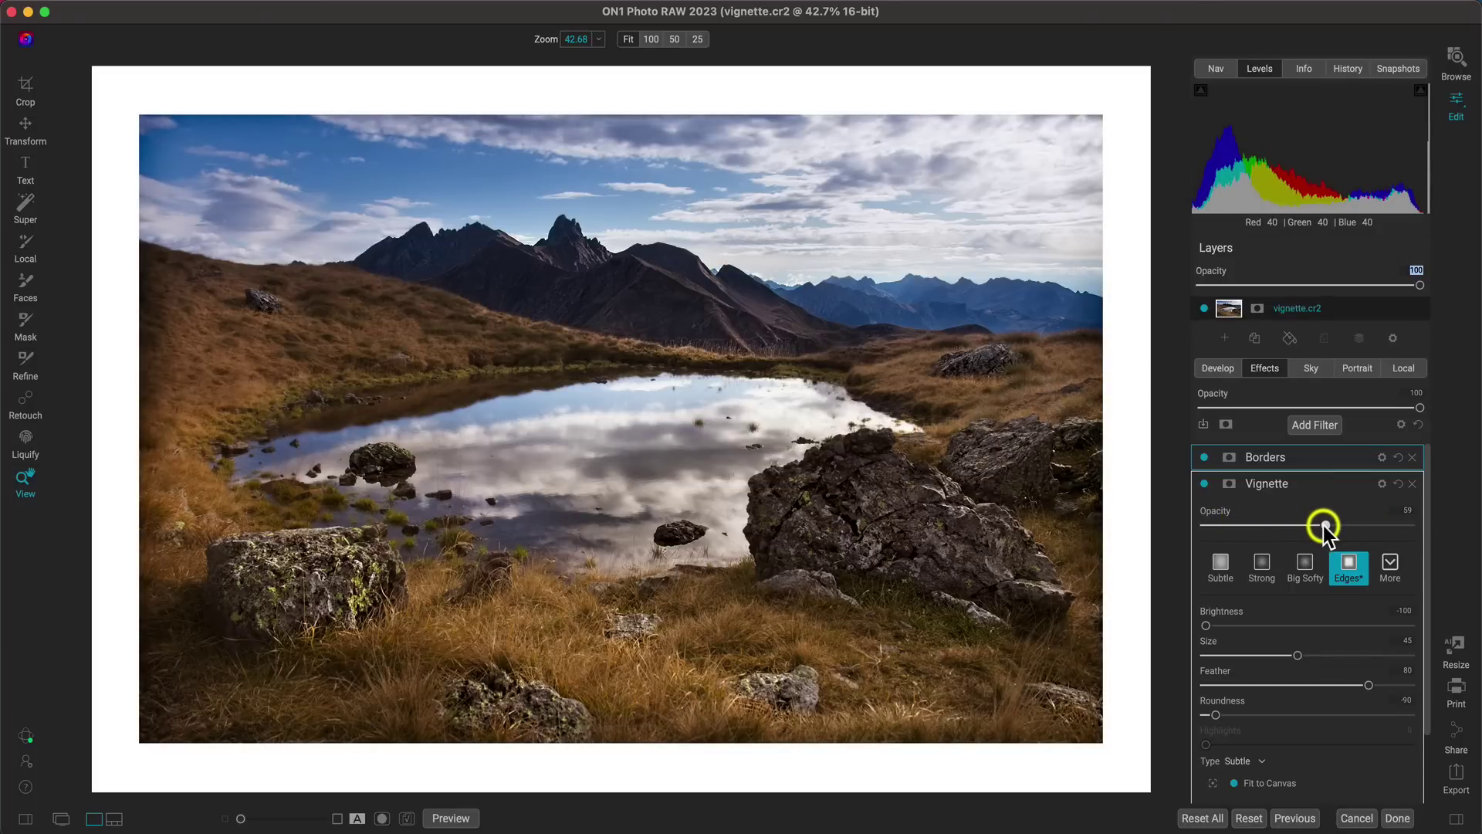
pyautogui.press('\\')
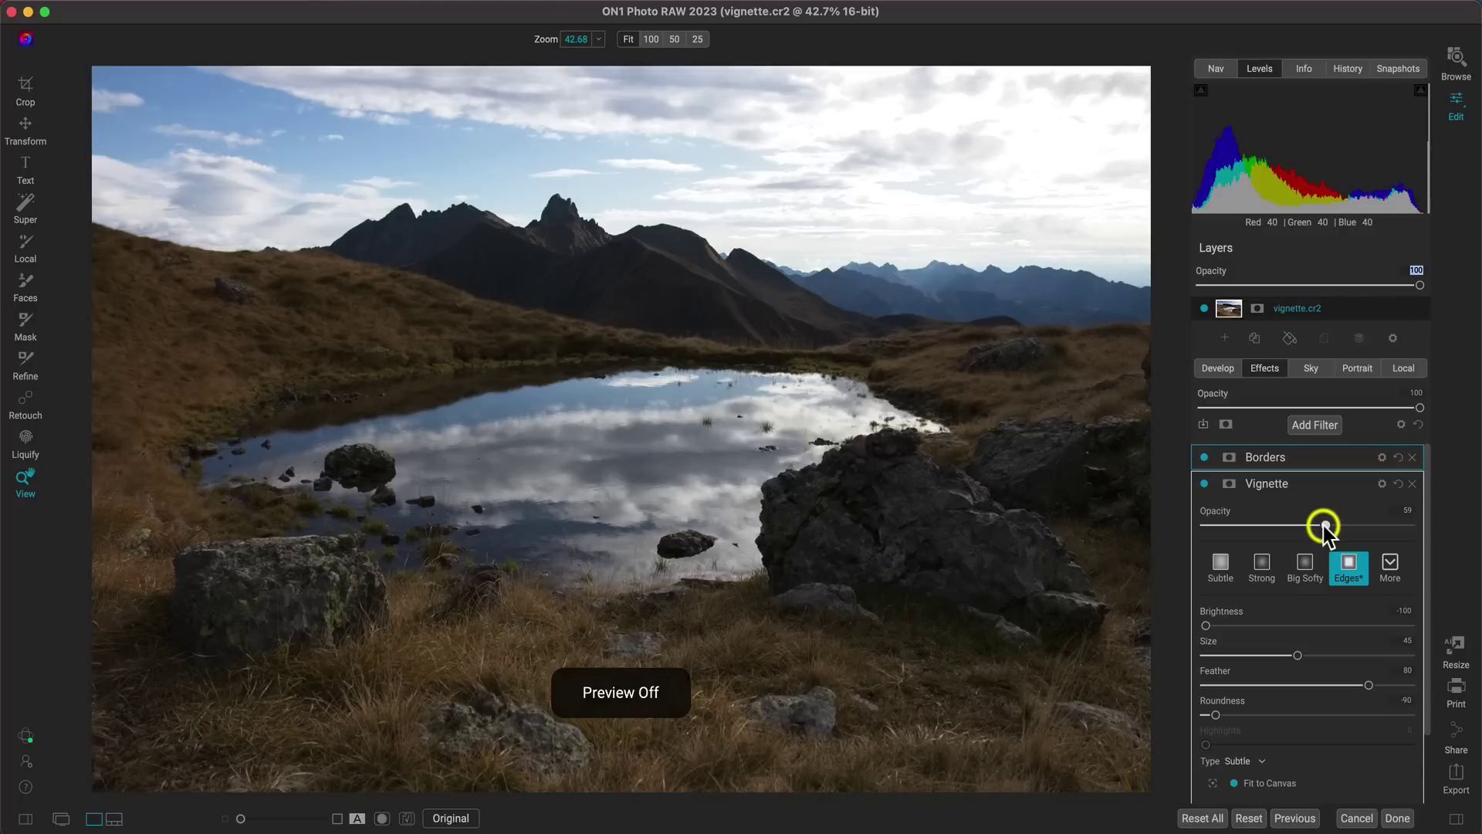
pyautogui.press('\\')
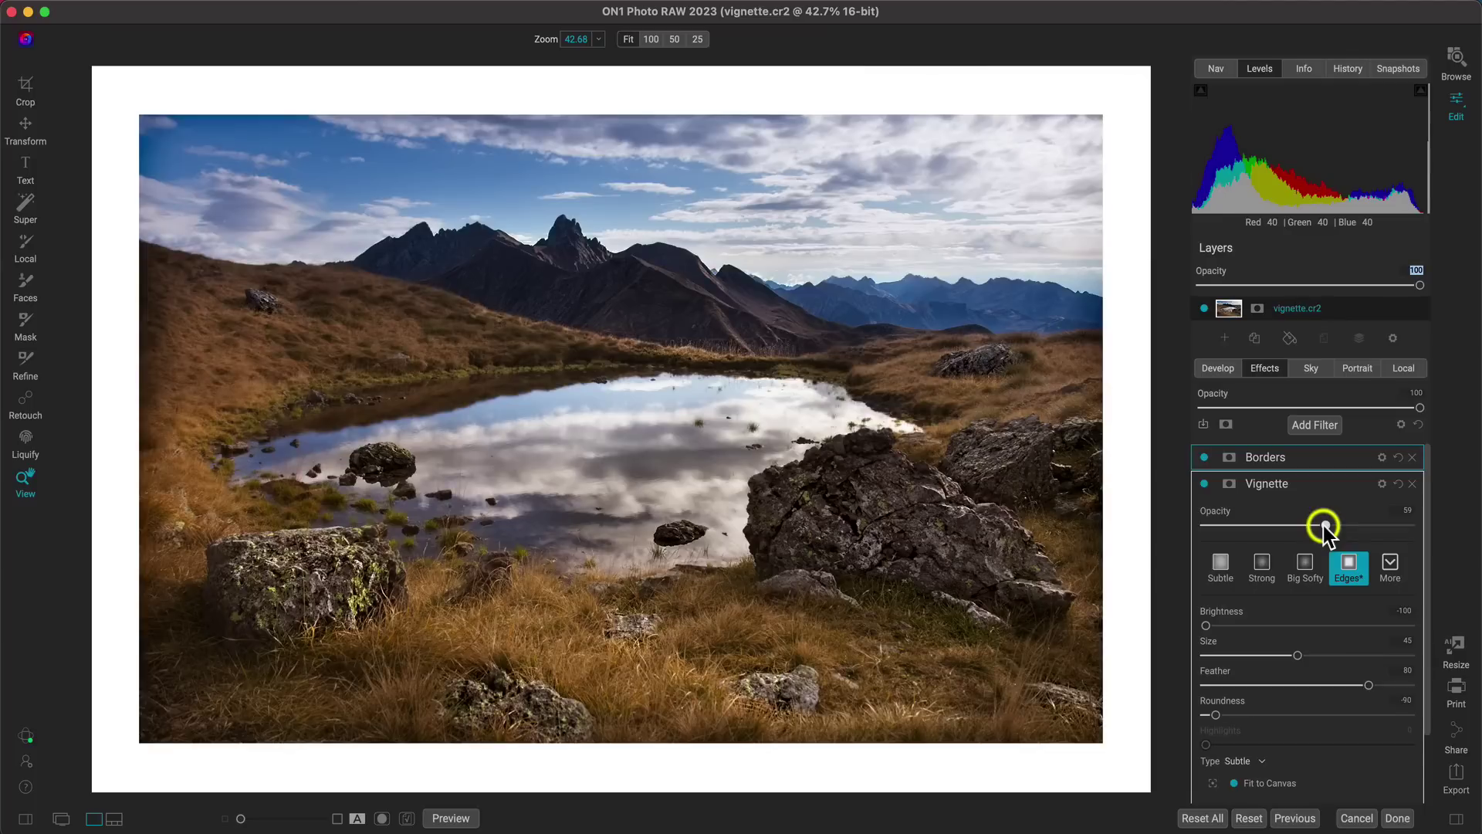